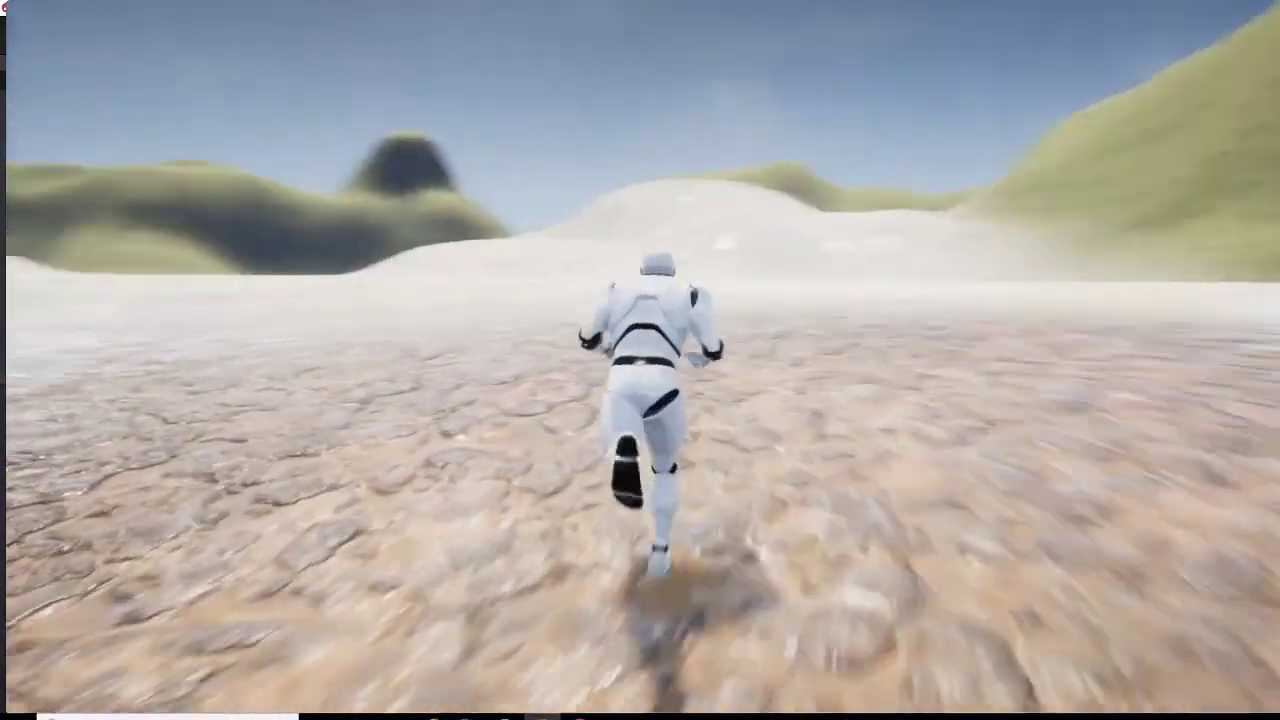
# Step: Run the character across the finished sand and rock landscape in the play preview and end the preview
pyautogui.press('w')
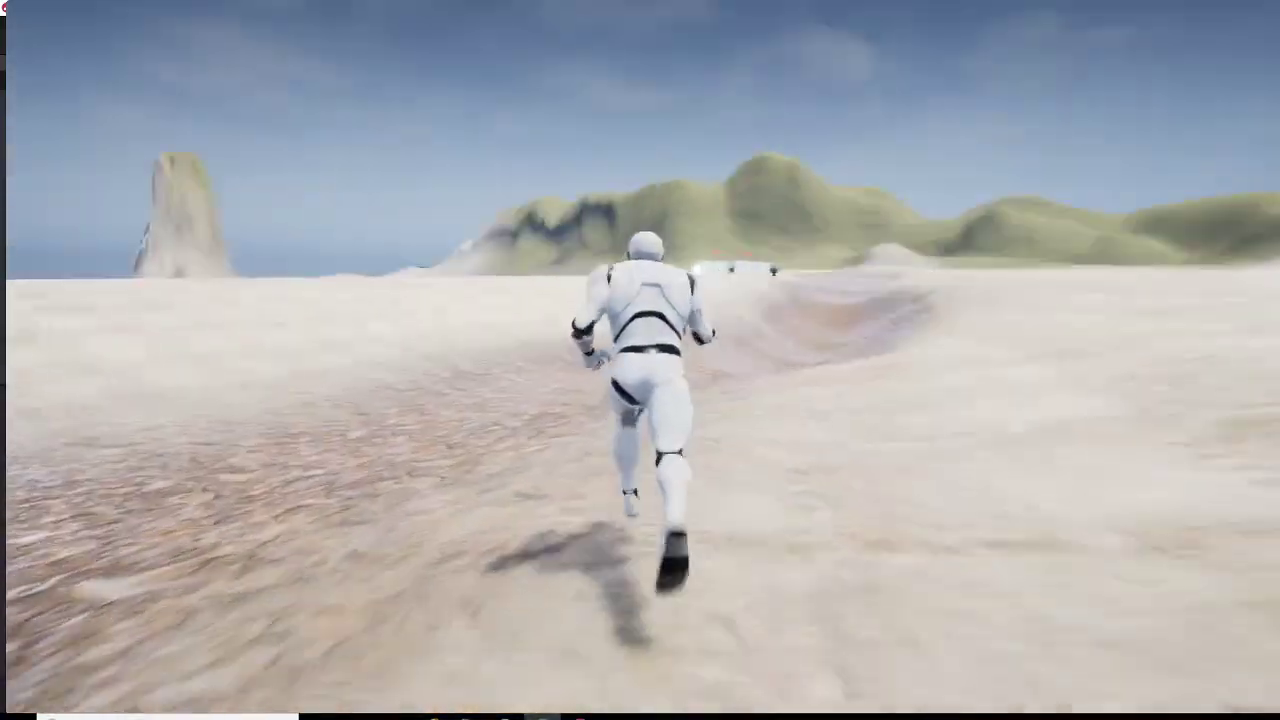
pyautogui.press('w')
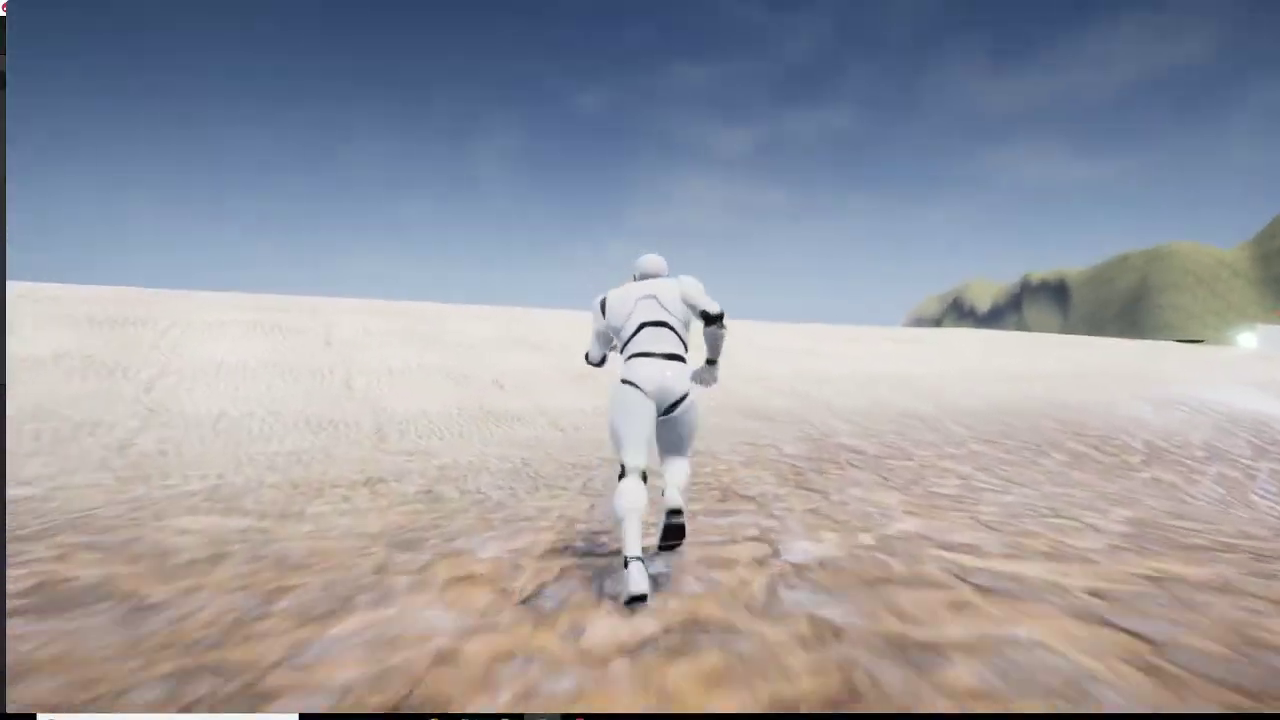
pyautogui.press('w')
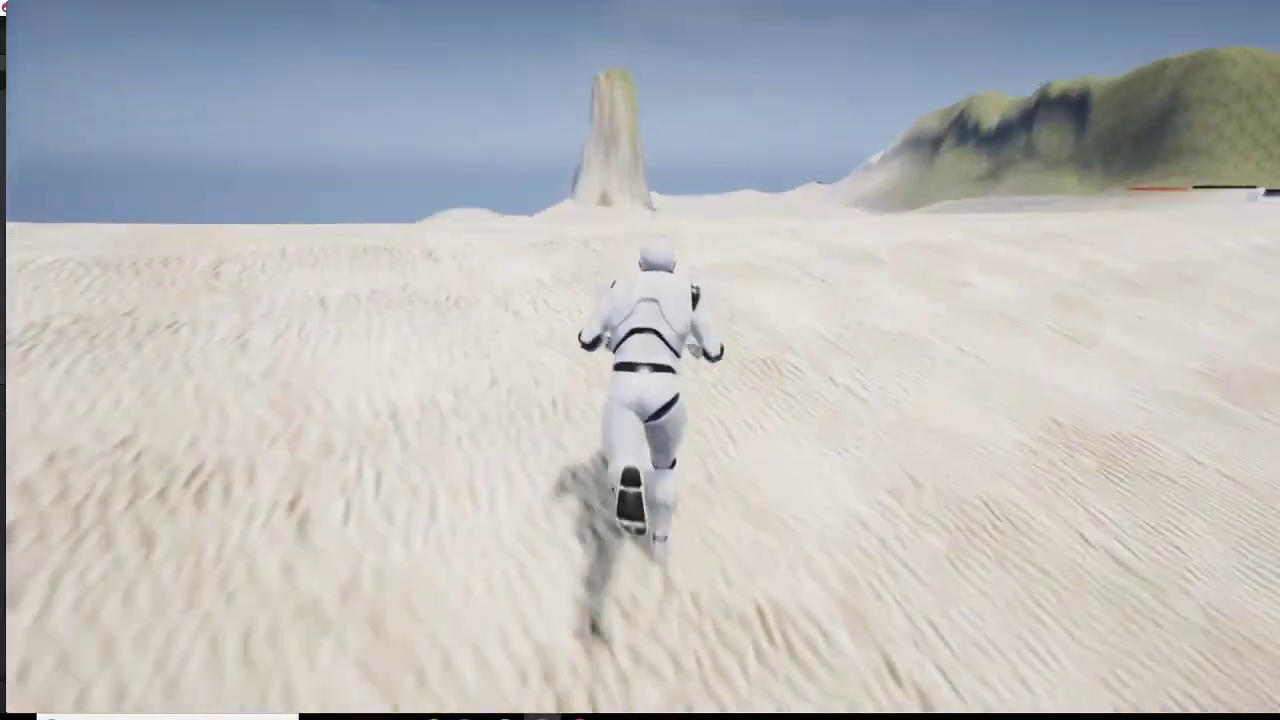
pyautogui.press('w')
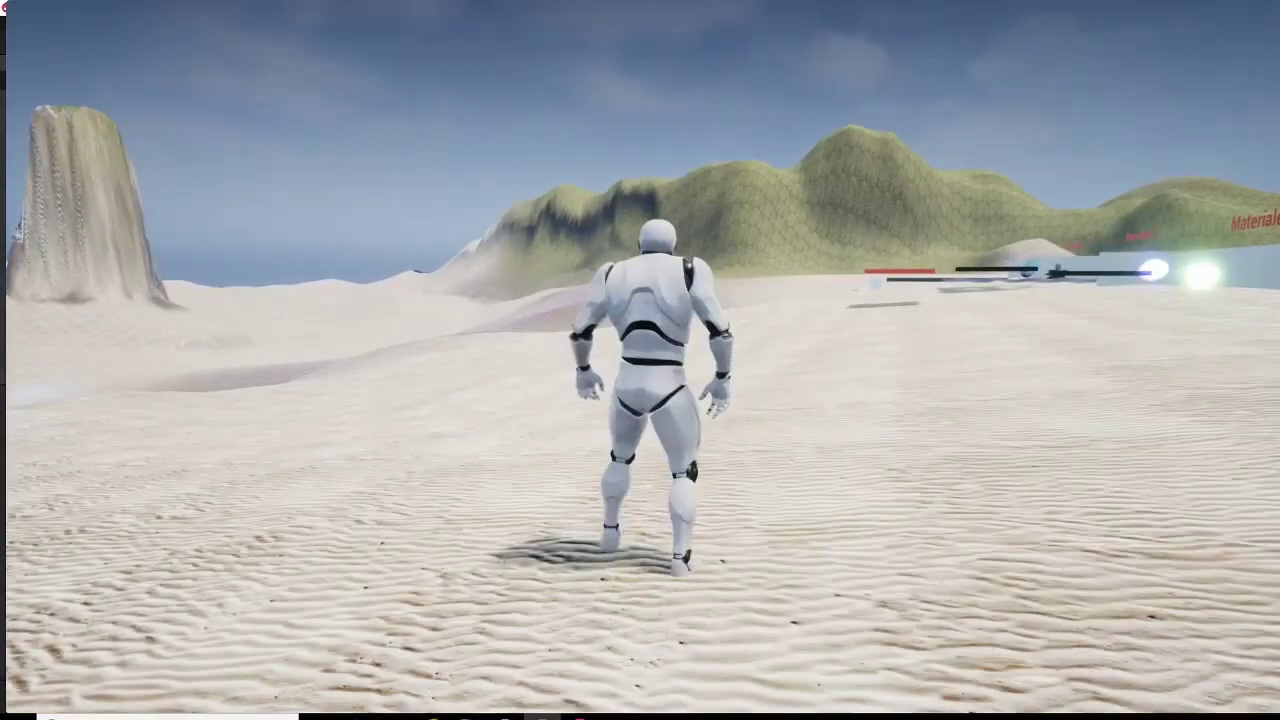
pyautogui.press('Escape')
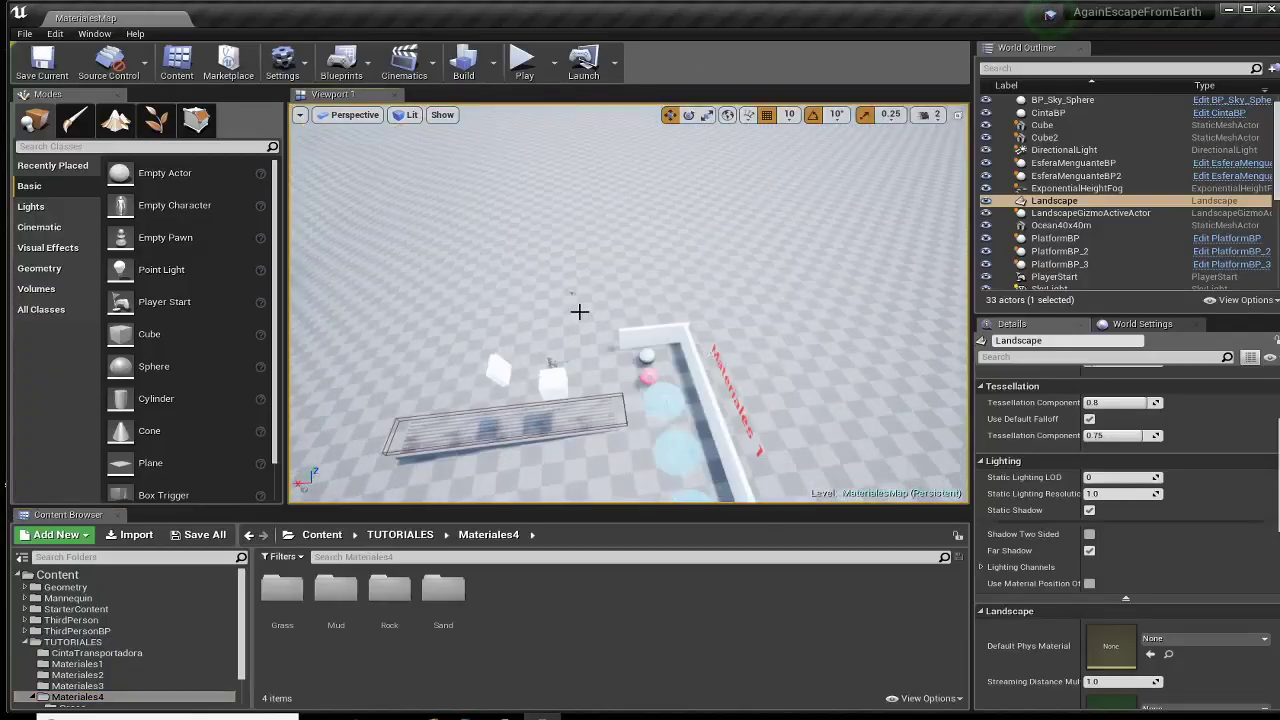
# Step: Examine the untextured landscape and its mountains in the full-screen viewport, then restore the normal editor layout
pyautogui.press('F11')
pyautogui.moveTo(640, 333); pyautogui.dragTo(714, 329, button='right')
pyautogui.press('d')
pyautogui.press('s')
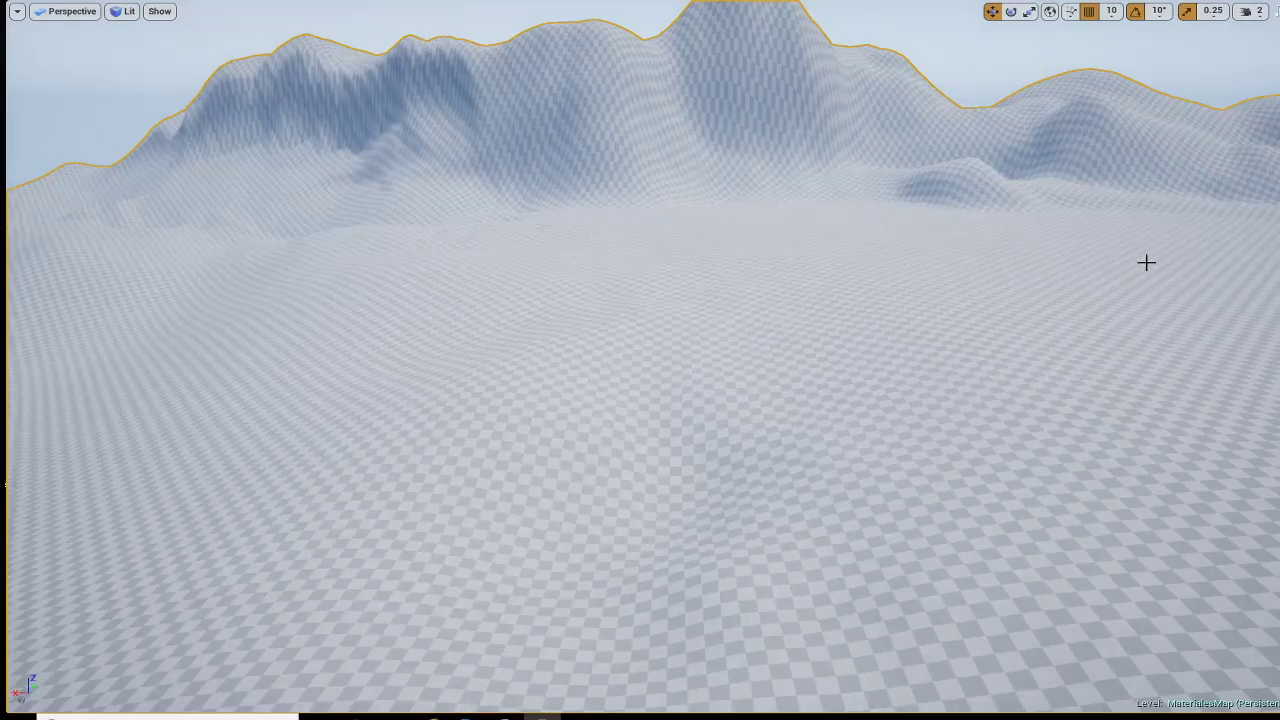
pyautogui.moveTo(1146, 262); pyautogui.dragTo(1215, 235, button='right')
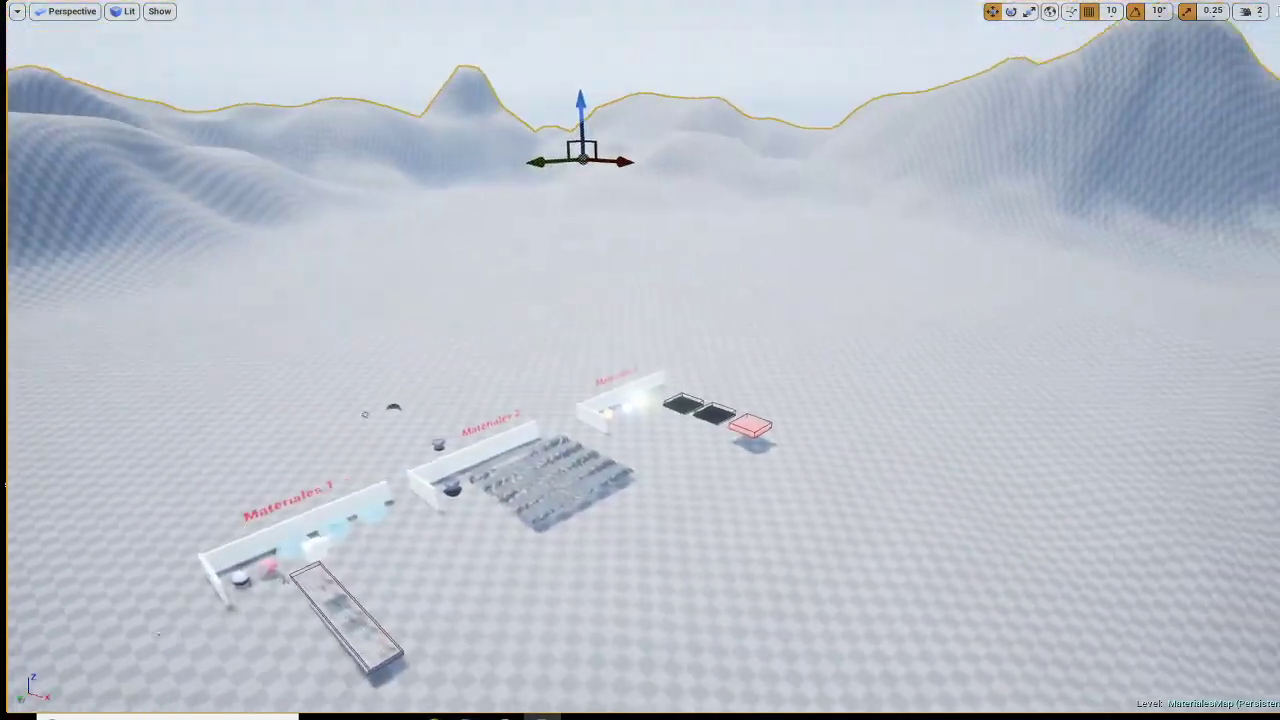
pyautogui.moveTo(700, 352); pyautogui.dragTo(779, 352, button='right')
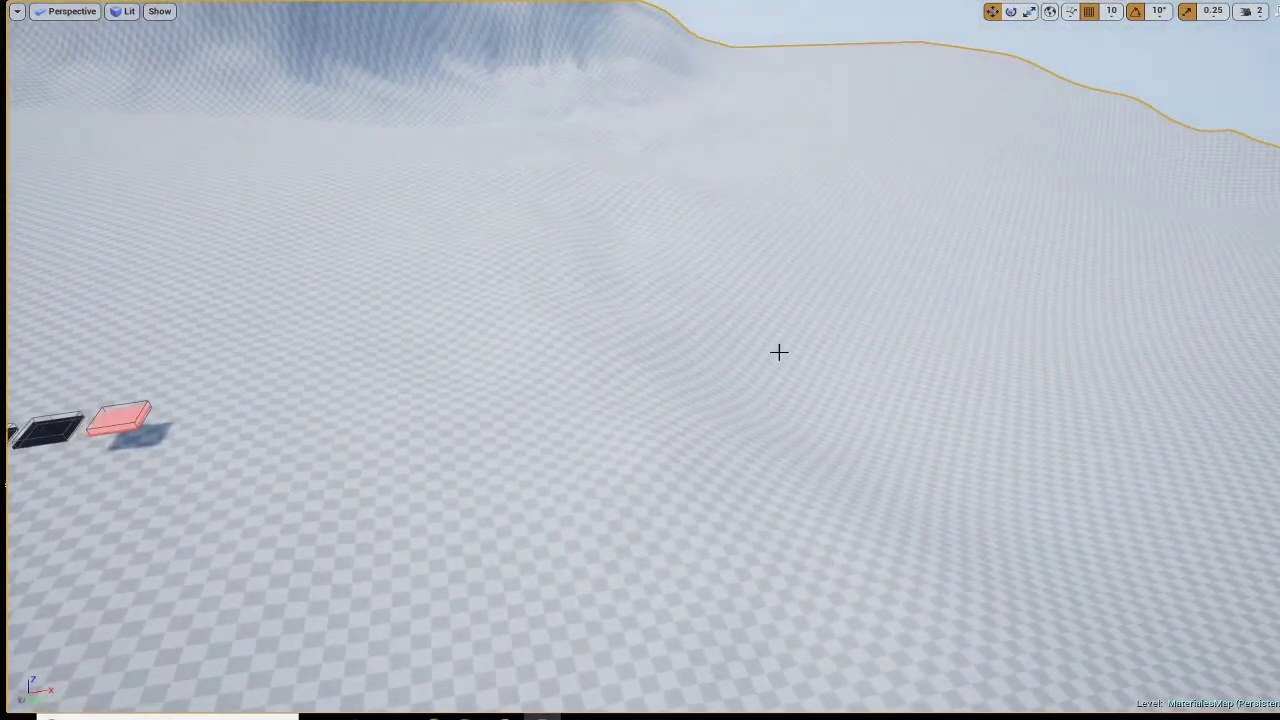
pyautogui.press('F11')
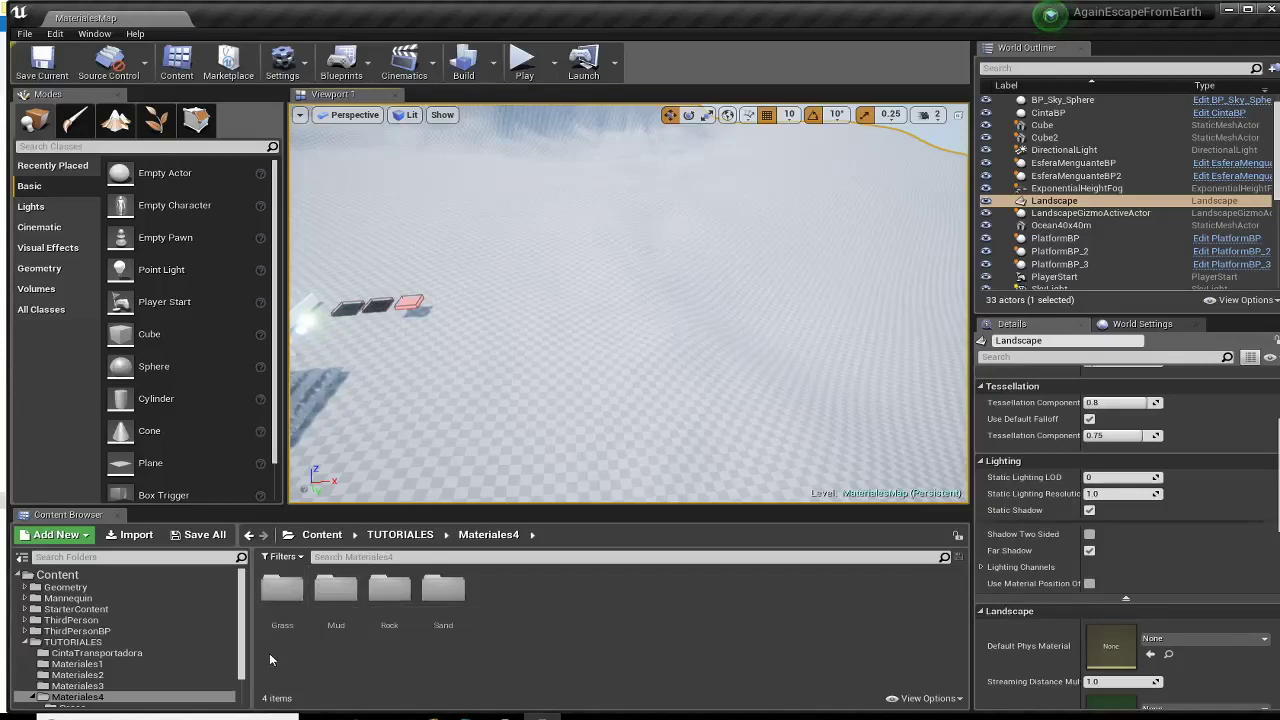
# Step: View the grass01 and grass01_n textures in the Grass folder of Materiales4
pyautogui.doubleClick(279, 592)
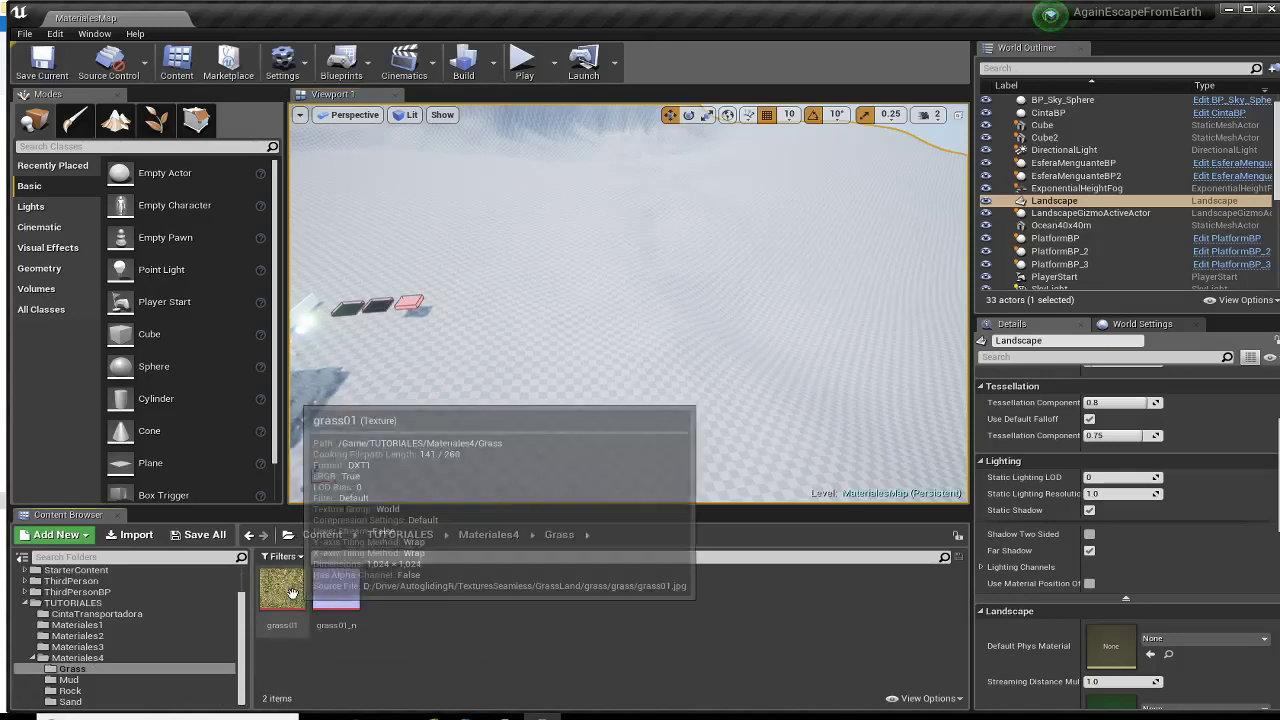
pyautogui.doubleClick(282, 590)
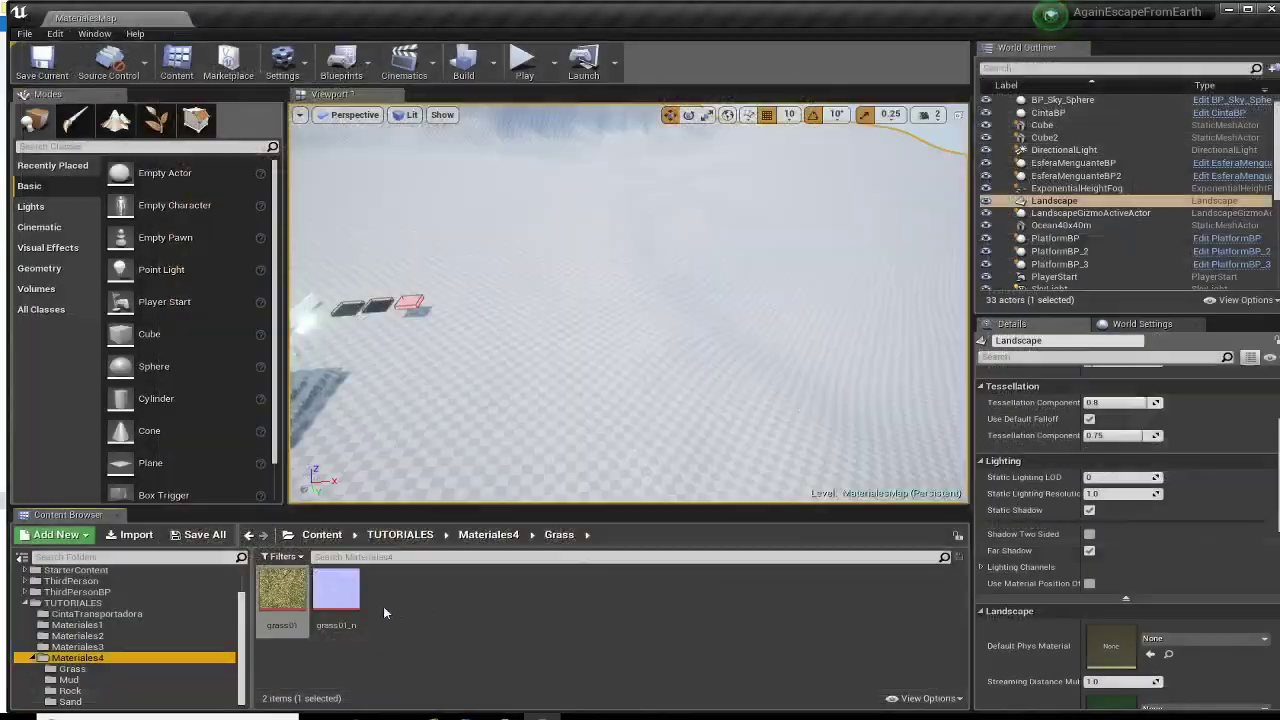
pyautogui.click(345, 598)
pyautogui.doubleClick(347, 600)
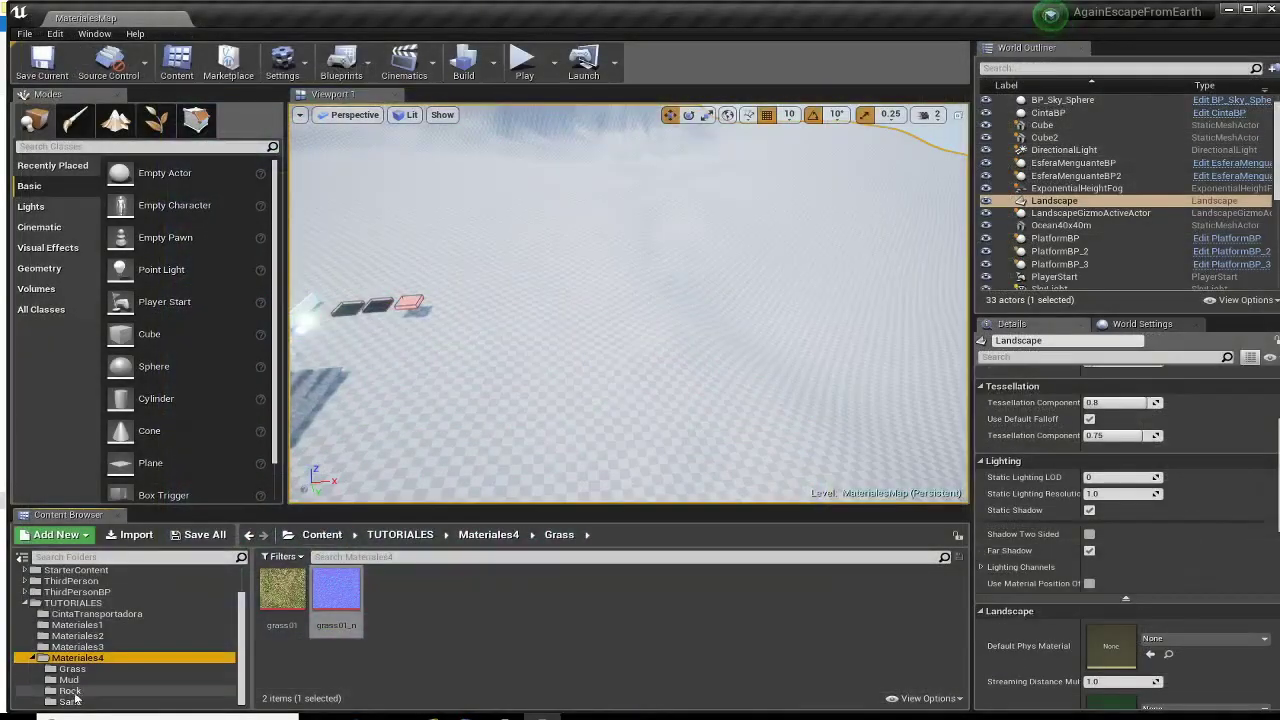
# Step: View each of the StylizedMud2 textures in the Mud folder, including the albedo, AO and normal maps
pyautogui.click(69, 680)
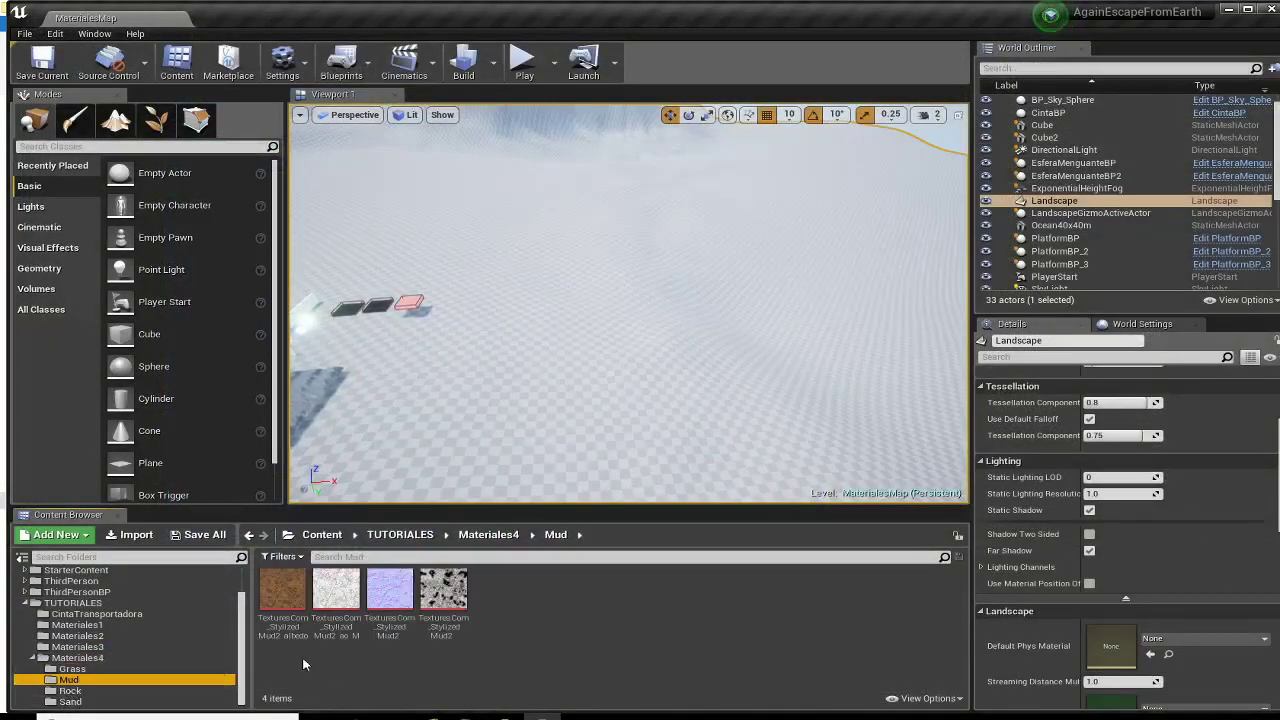
pyautogui.doubleClick(282, 590)
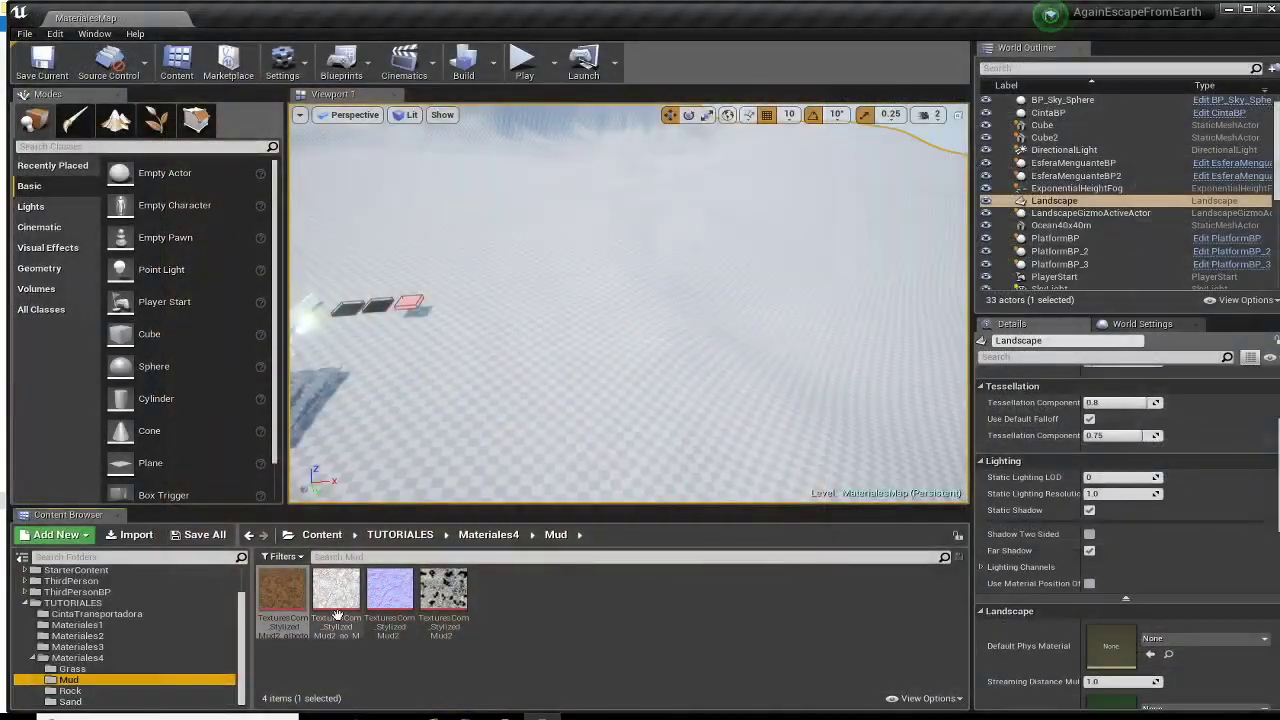
pyautogui.doubleClick(338, 618)
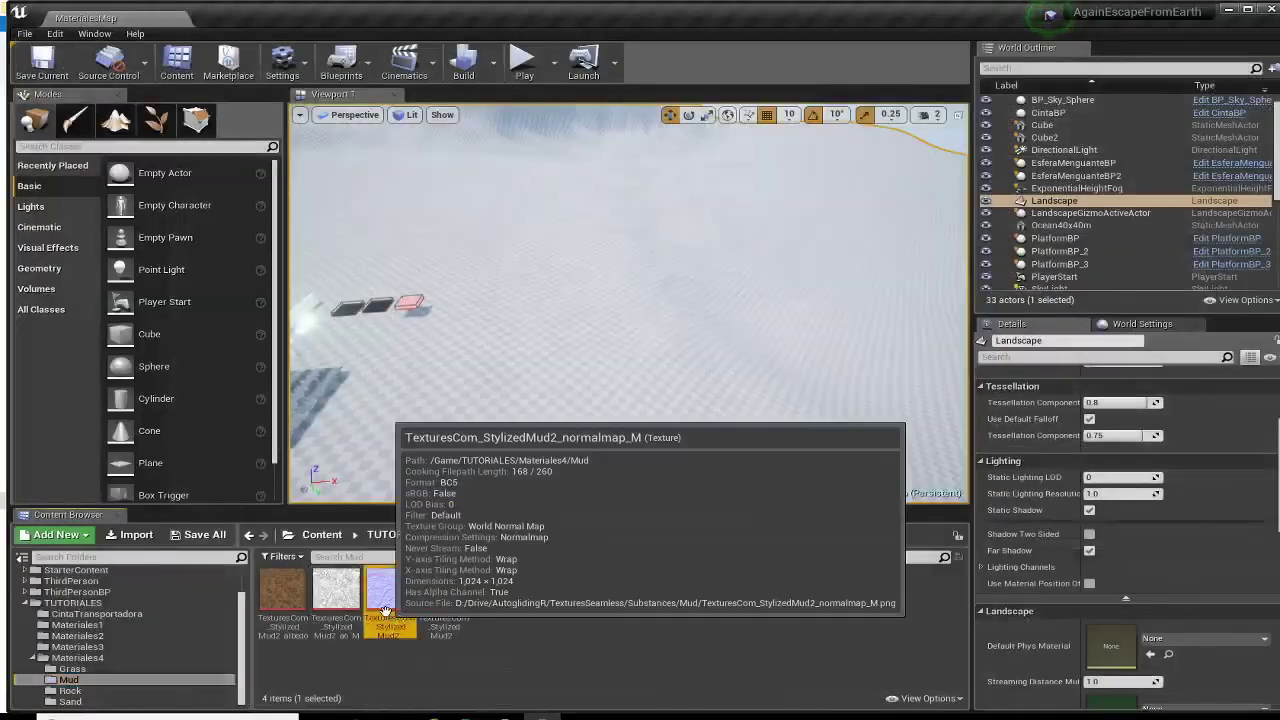
pyautogui.doubleClick(415, 600)
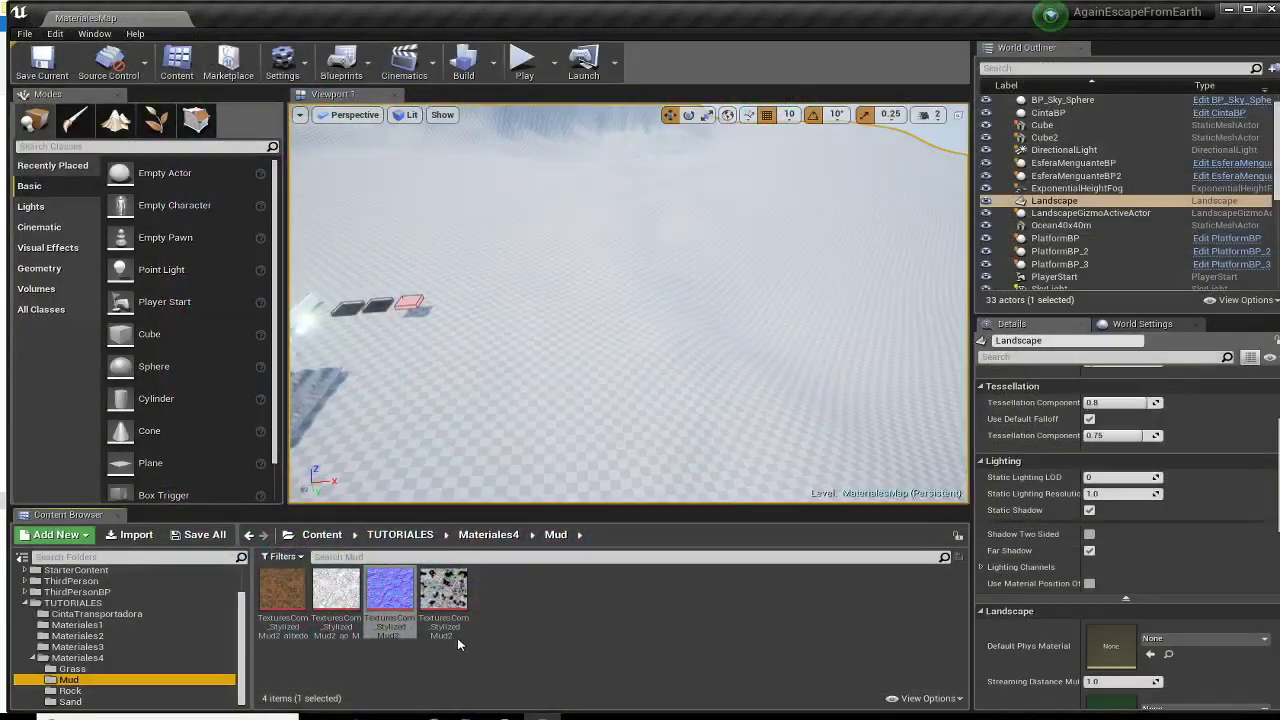
pyautogui.doubleClick(440, 592)
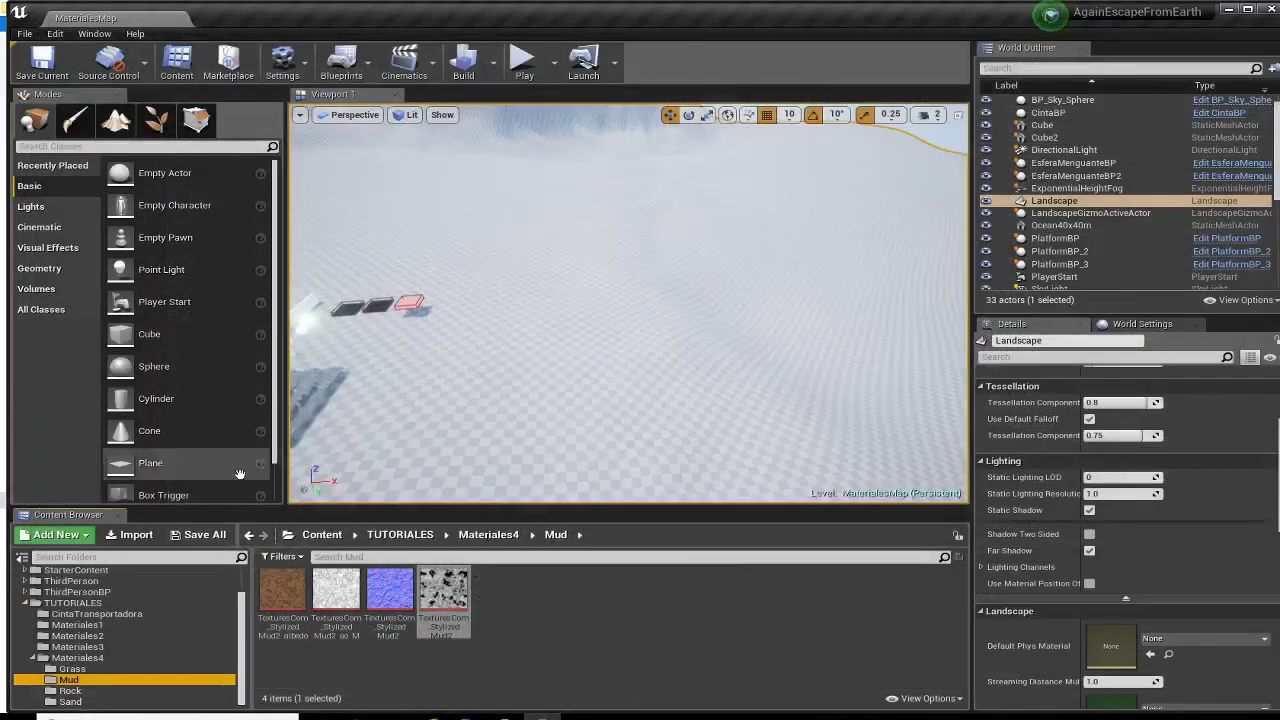
# Step: View the albedo, normal and roughness textures in the Rock folder
pyautogui.click(68, 690)
pyautogui.doubleClick(277, 606)
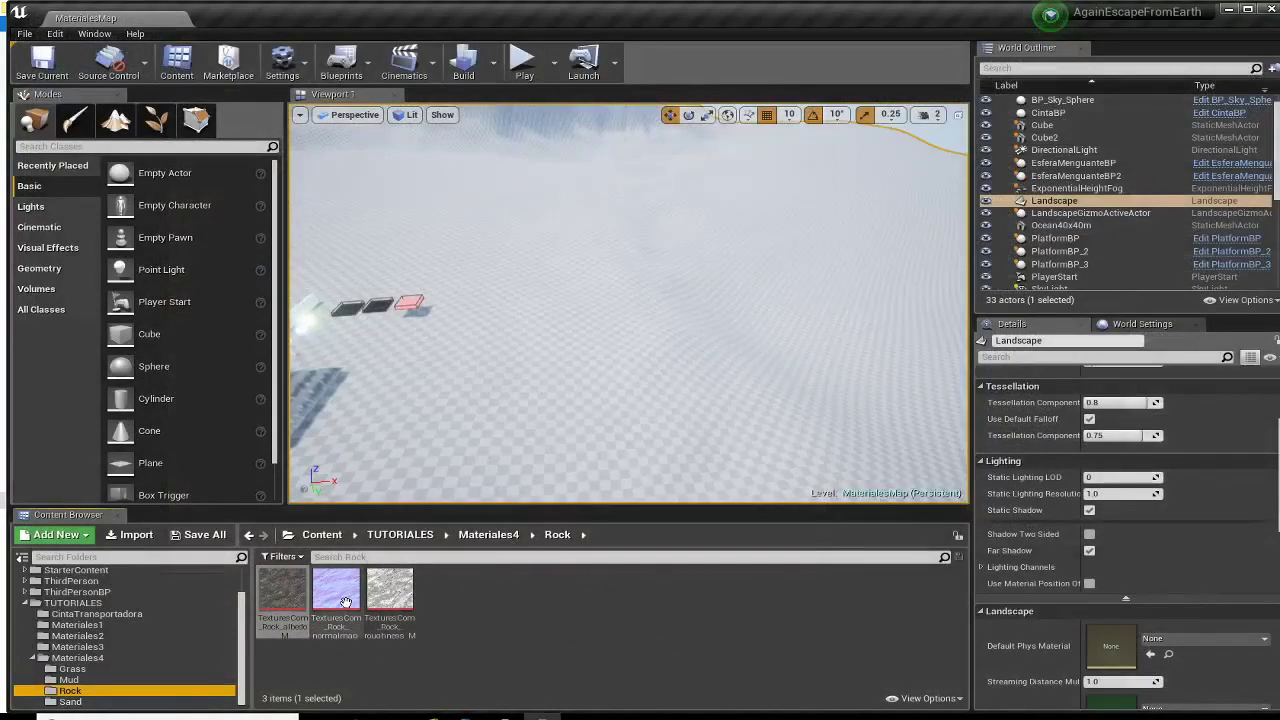
pyautogui.doubleClick(325, 600)
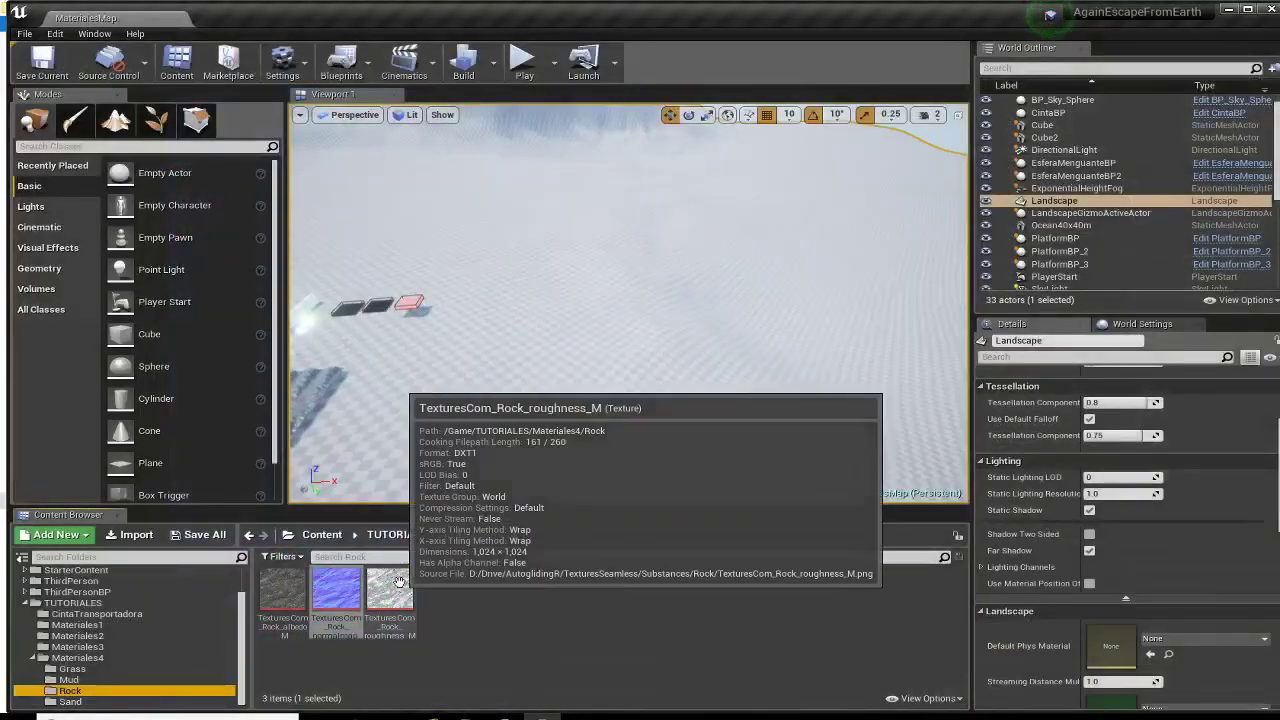
pyautogui.doubleClick(400, 590)
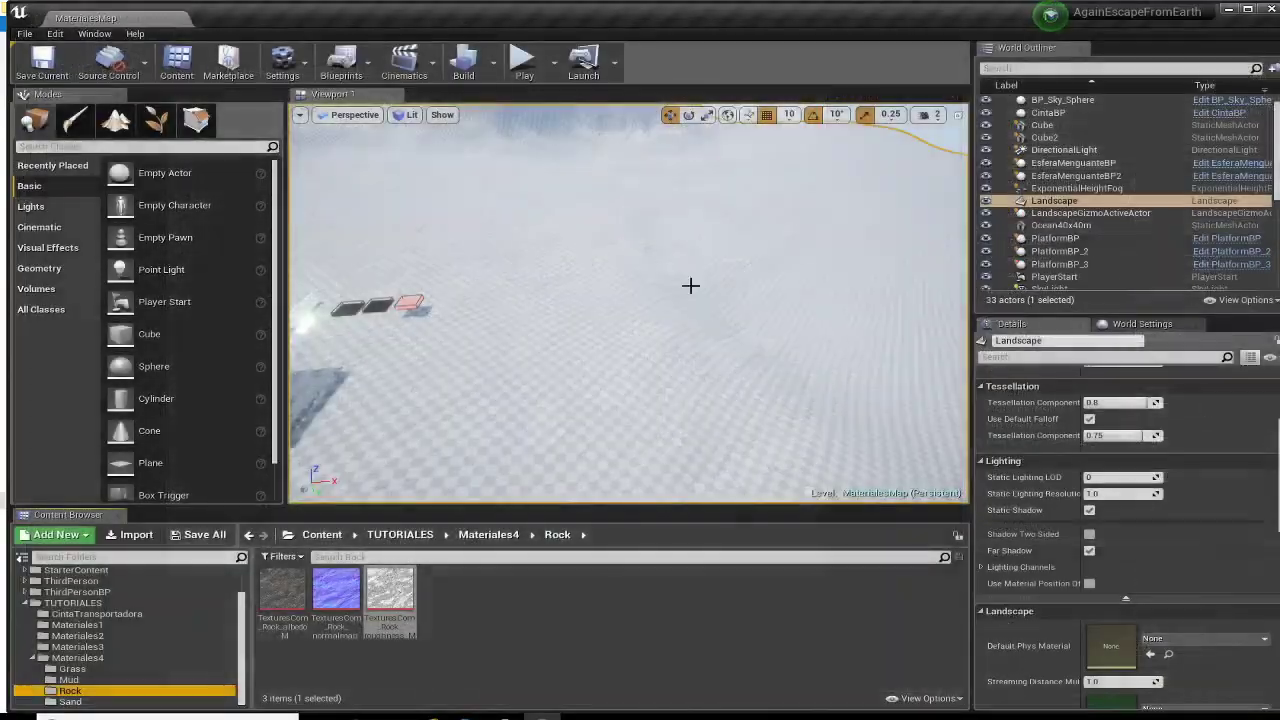
# Step: View the luc-as-seamless color, normal, occlusion and specular textures in the Sand folder
pyautogui.click(66, 702)
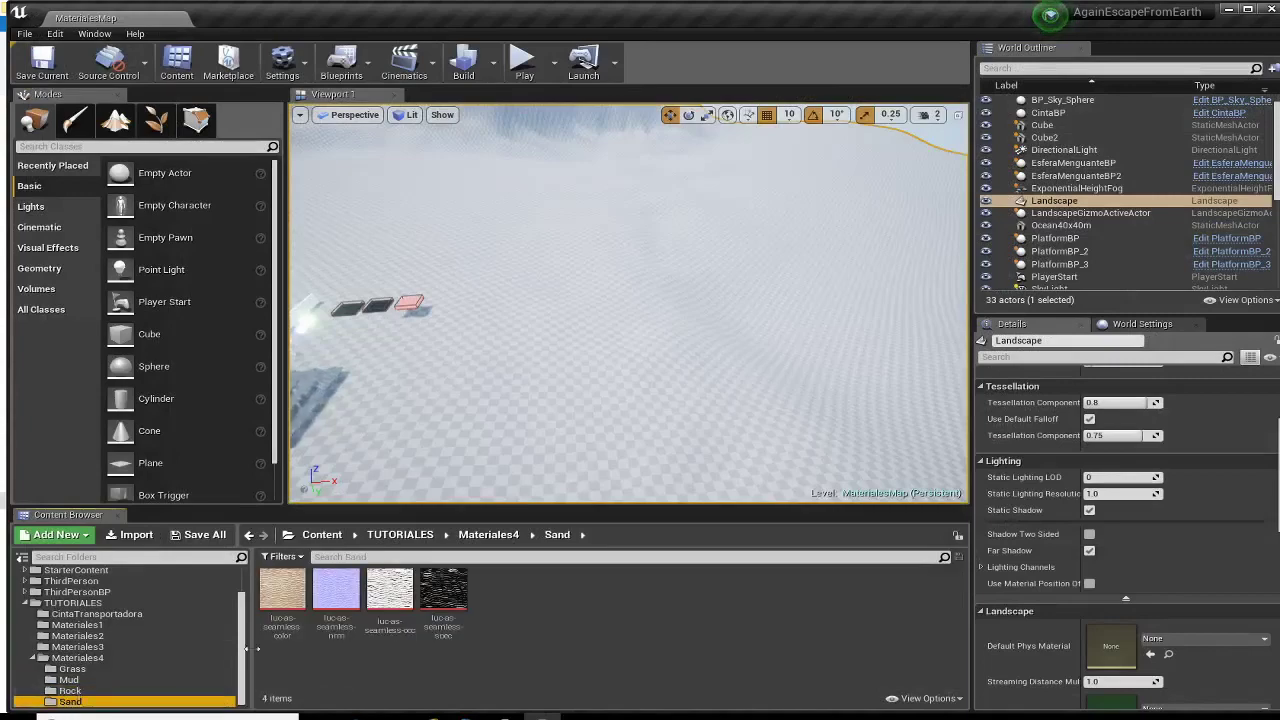
pyautogui.doubleClick(283, 592)
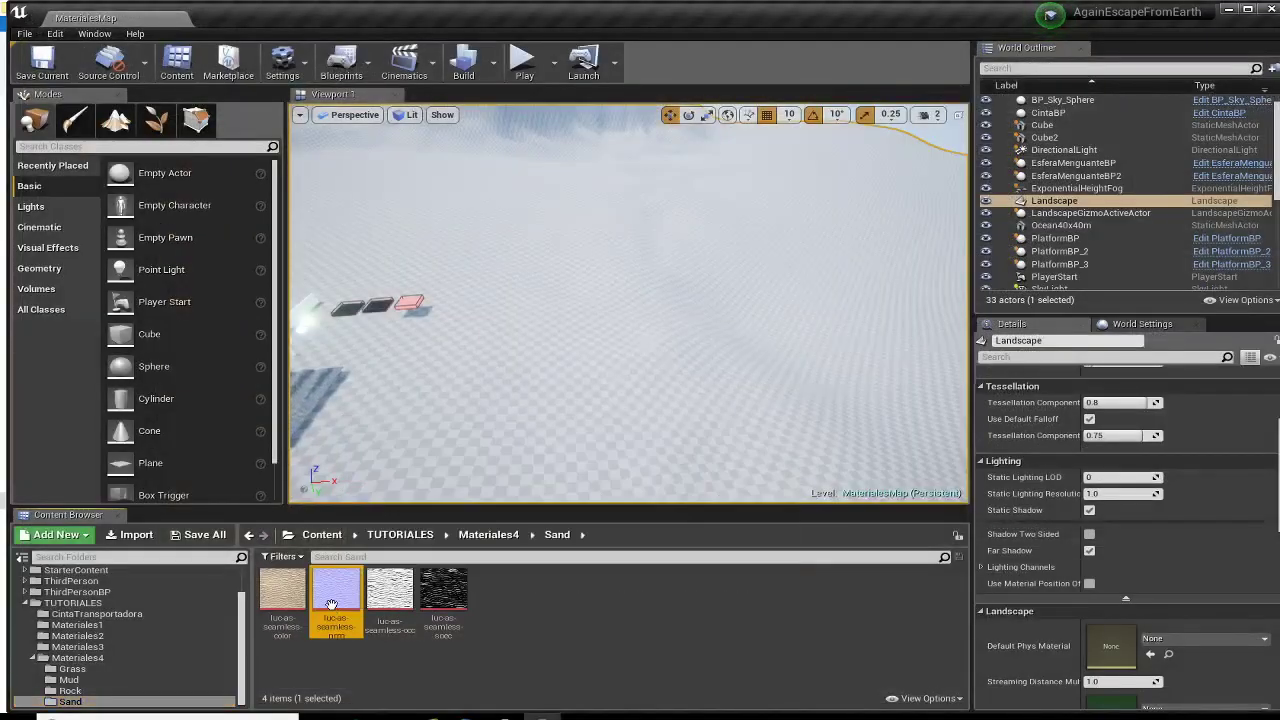
pyautogui.doubleClick(337, 592)
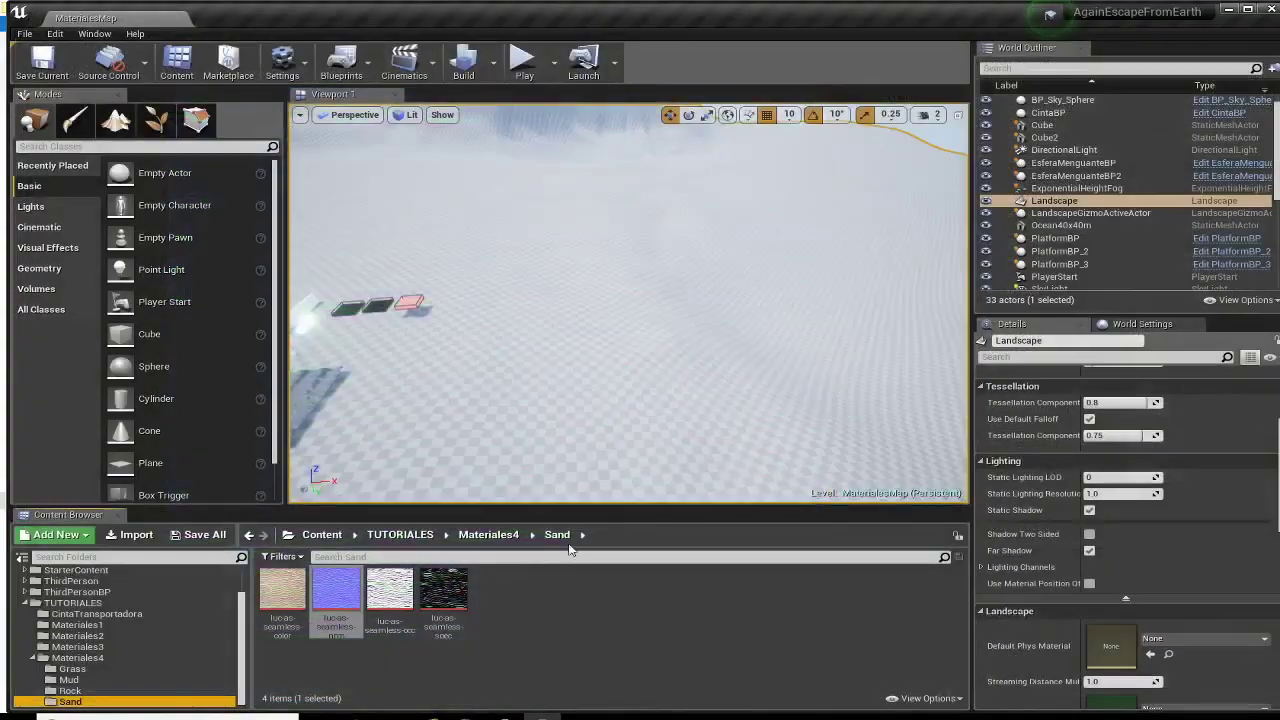
pyautogui.click(390, 595)
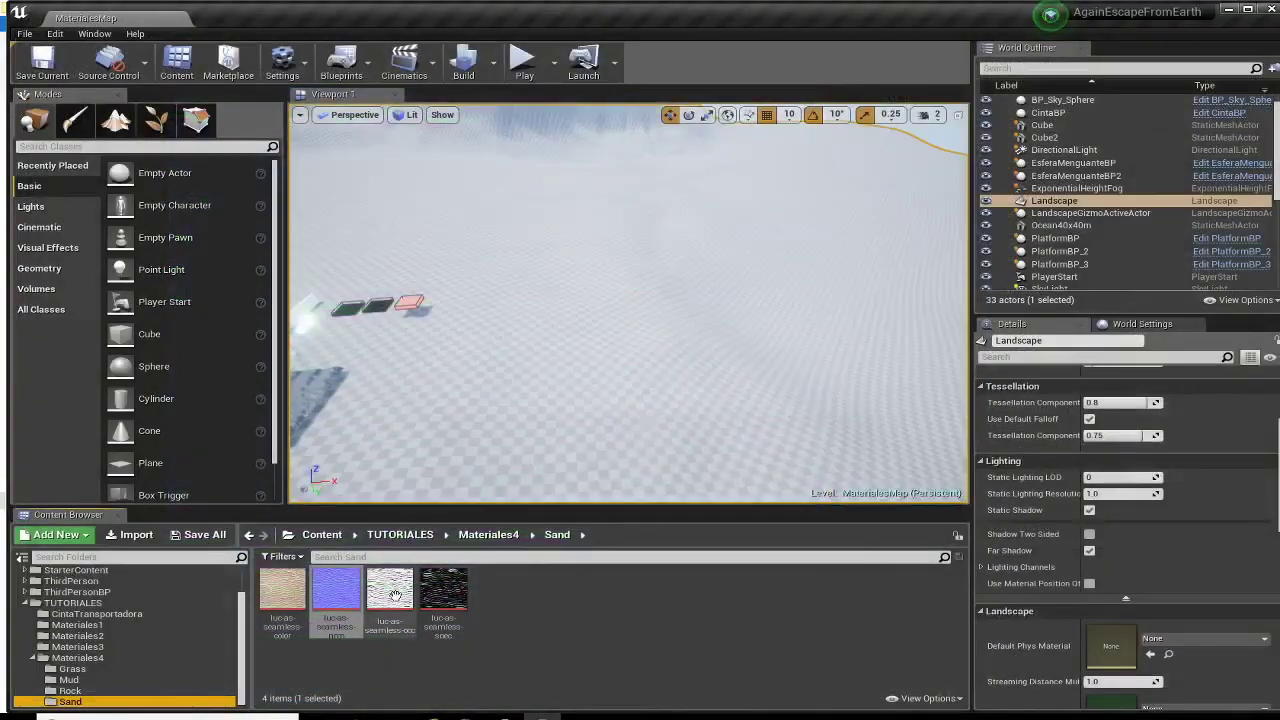
pyautogui.doubleClick(392, 597)
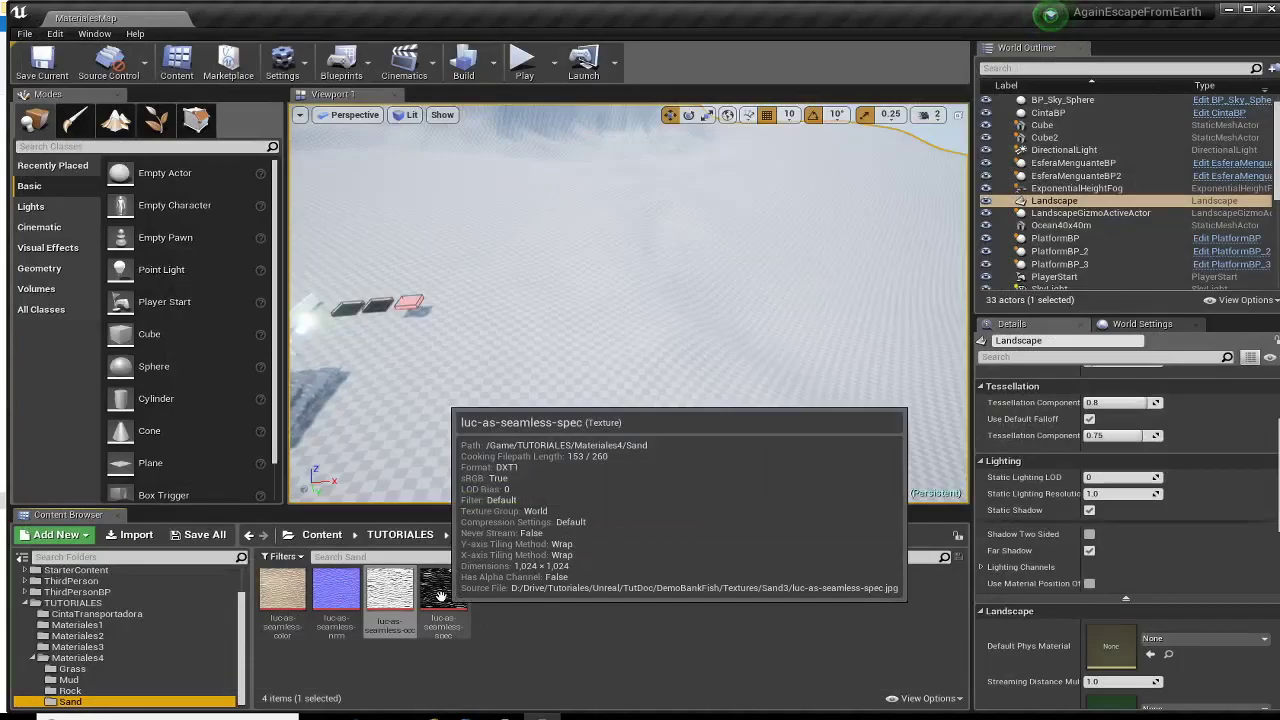
pyautogui.click(441, 596)
pyautogui.doubleClick(441, 596)
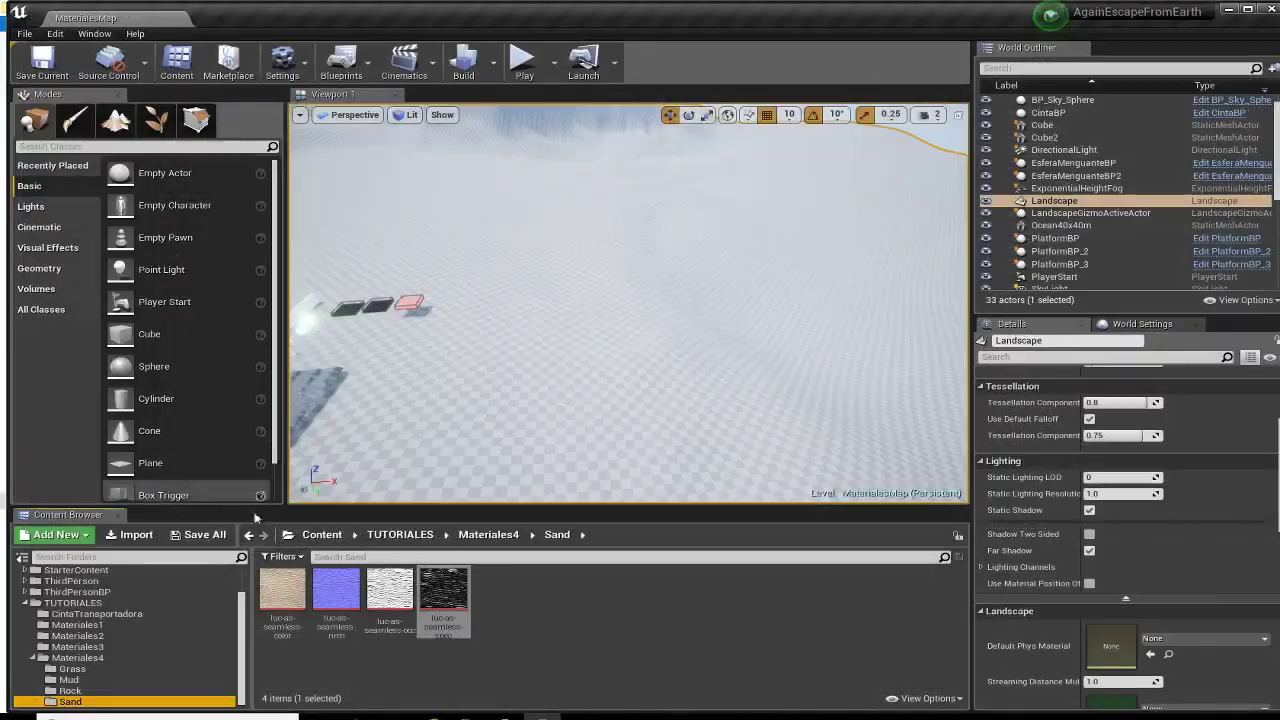
# Step: Create a new material named LandscapeMAT in the Materiales4 folder
pyautogui.click(95, 662)
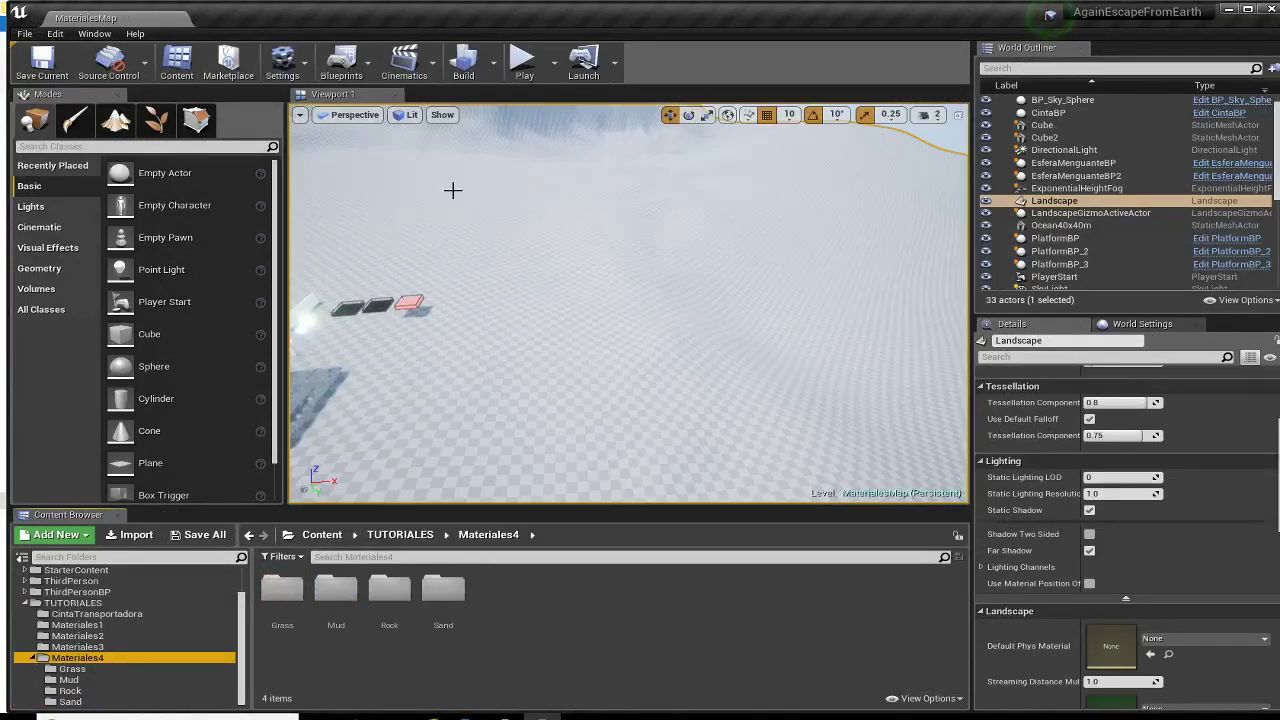
pyautogui.rightClick(528, 605)
pyautogui.click(587, 360)
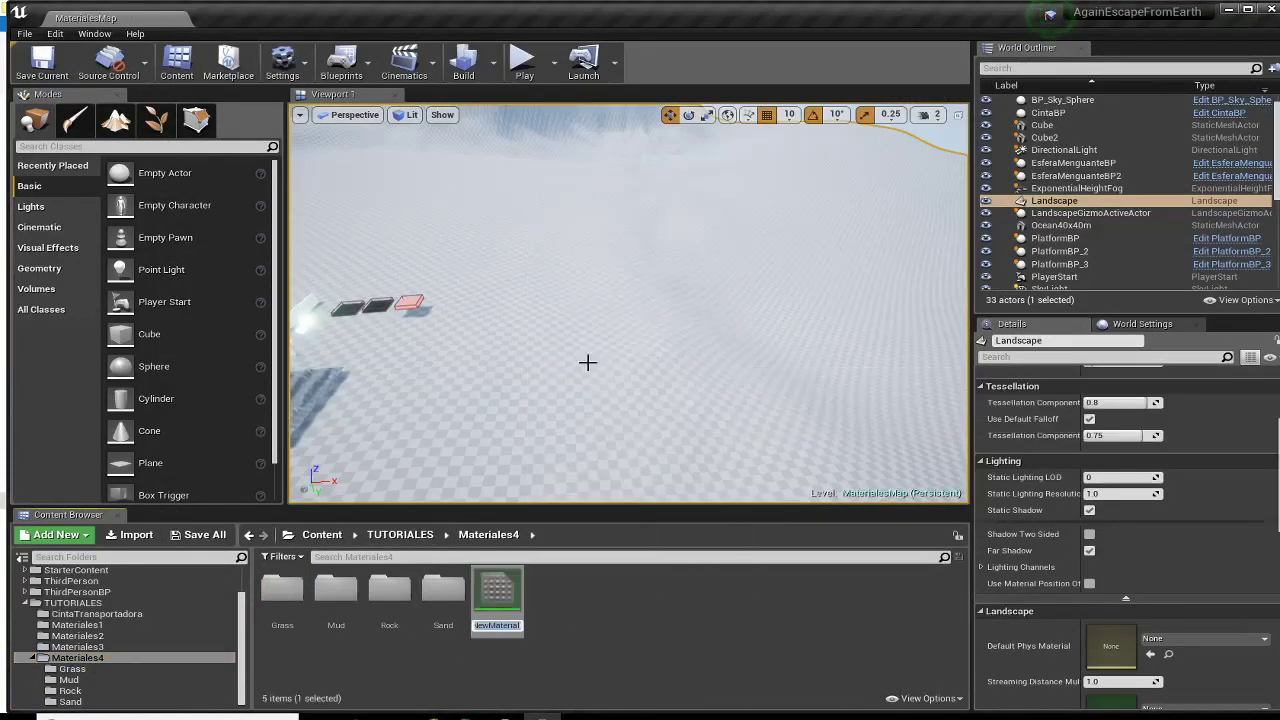
pyautogui.write('Lands')
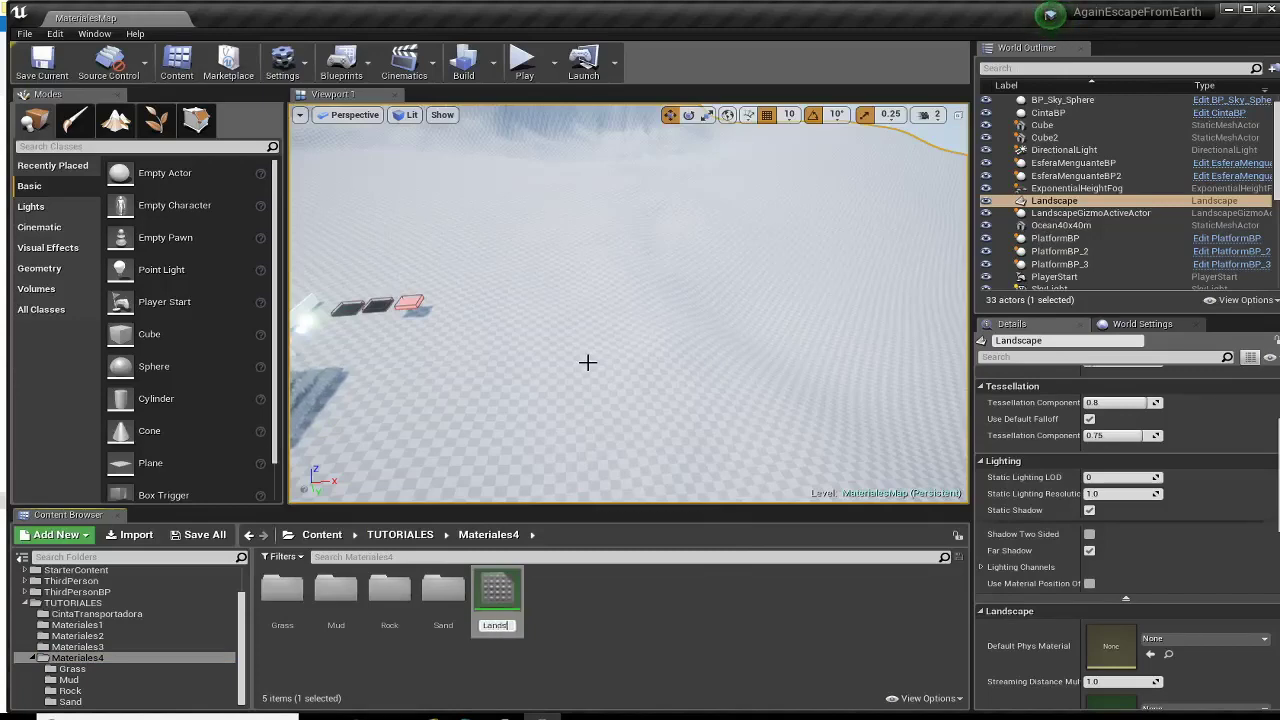
pyautogui.write('cape MAT')
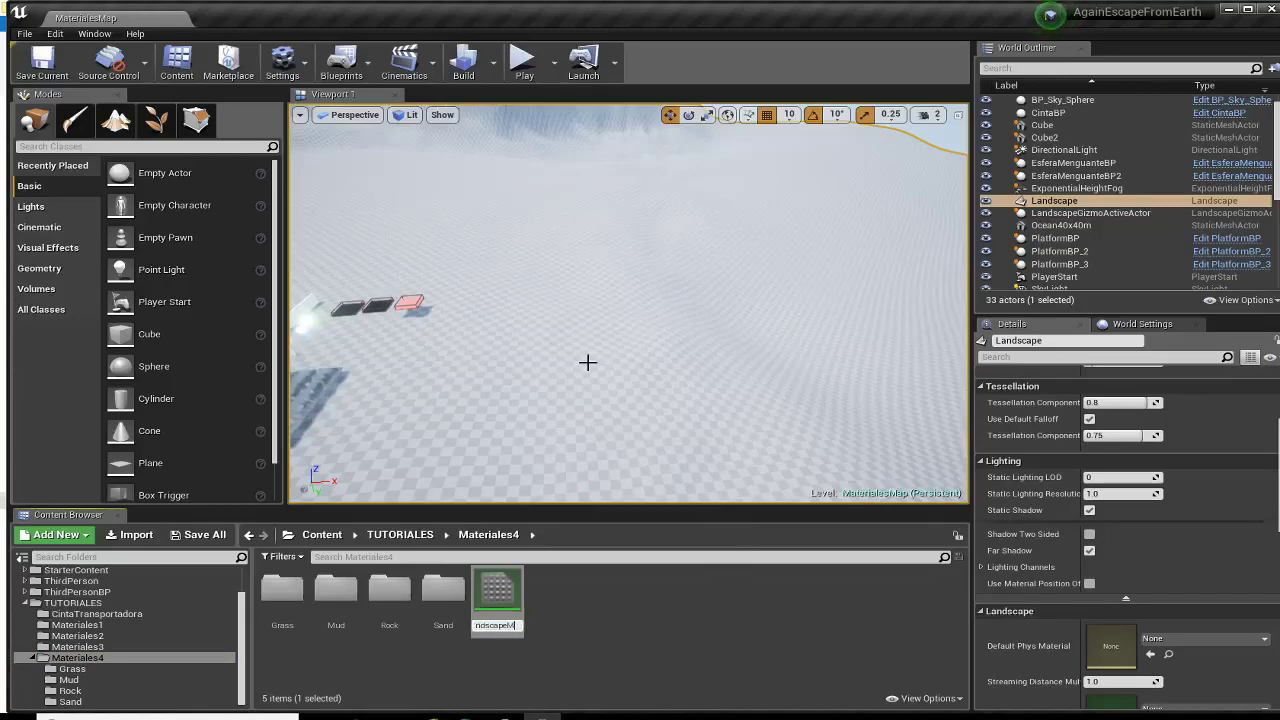
pyautogui.press('Return')
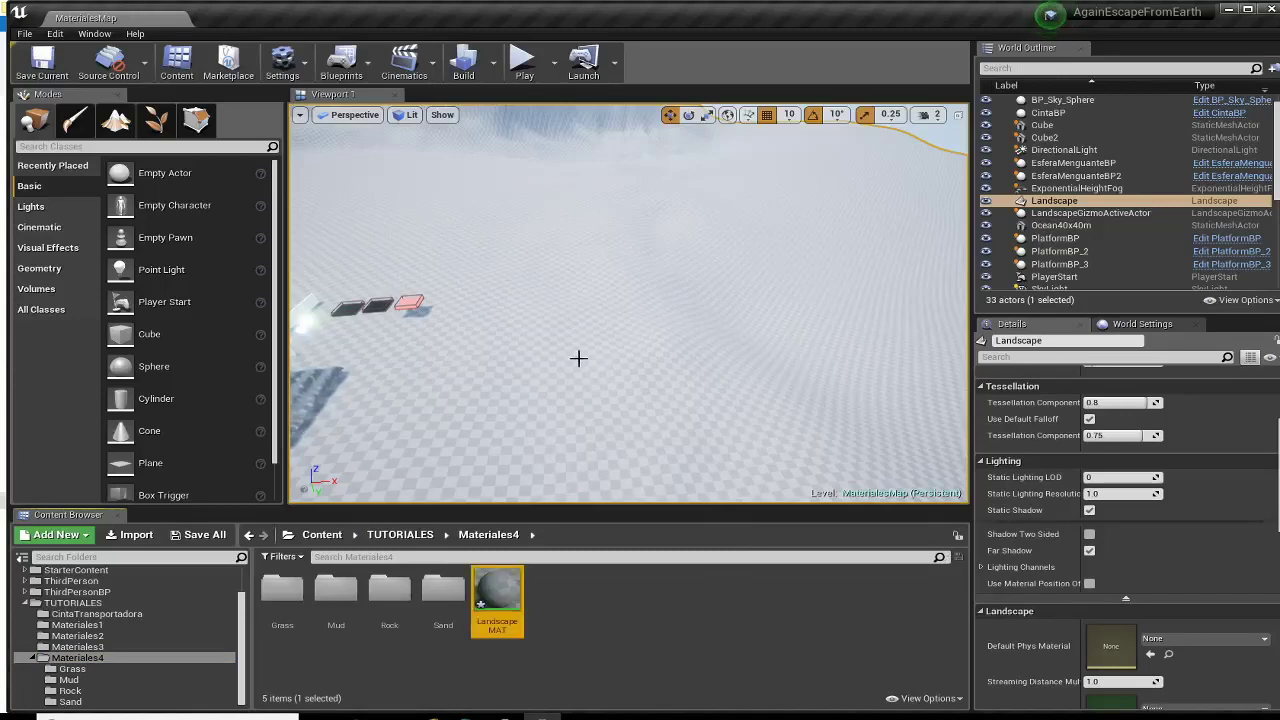
# Step: Open LandscapeMAT, add a LandscapeLayerBlend node to its graph, and reduce the material editor to a smaller window
pyautogui.doubleClick(497, 592)
pyautogui.moveTo(578, 405); pyautogui.dragTo(722, 440, button='right')
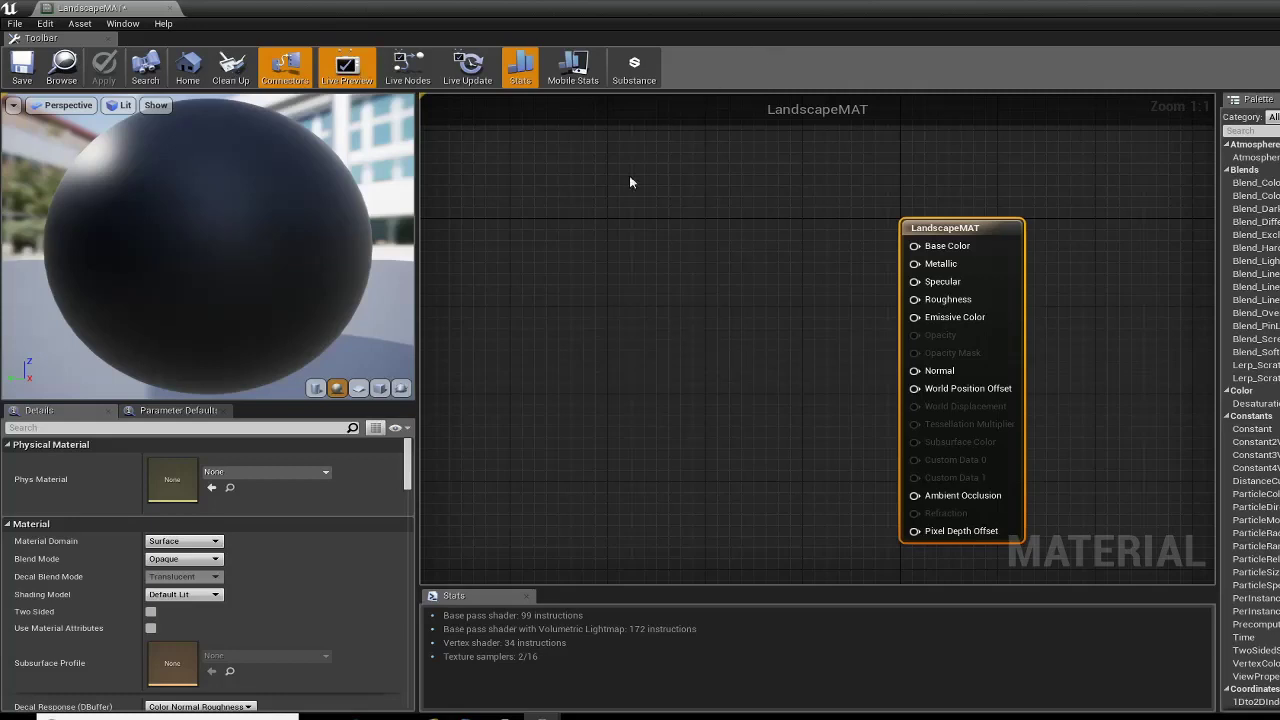
pyautogui.rightClick(628, 202)
pyautogui.write('lands')
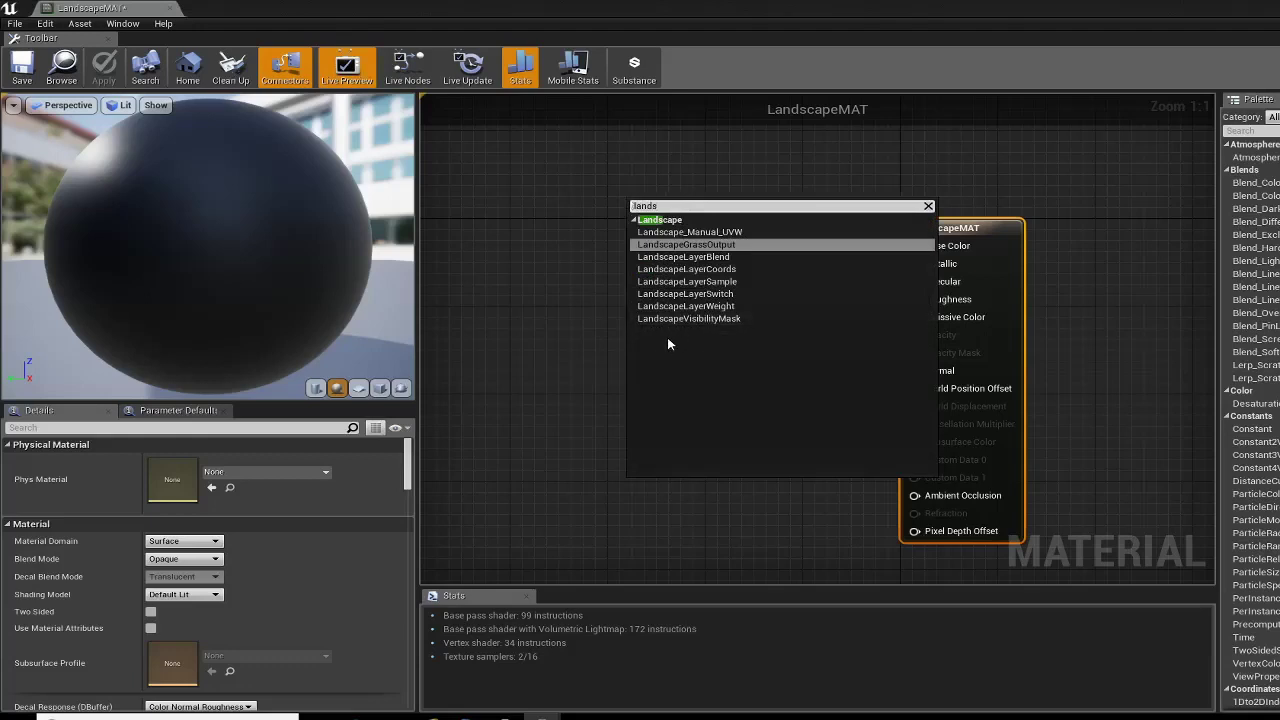
pyautogui.click(686, 257)
pyautogui.scroll(4, 690, 265)
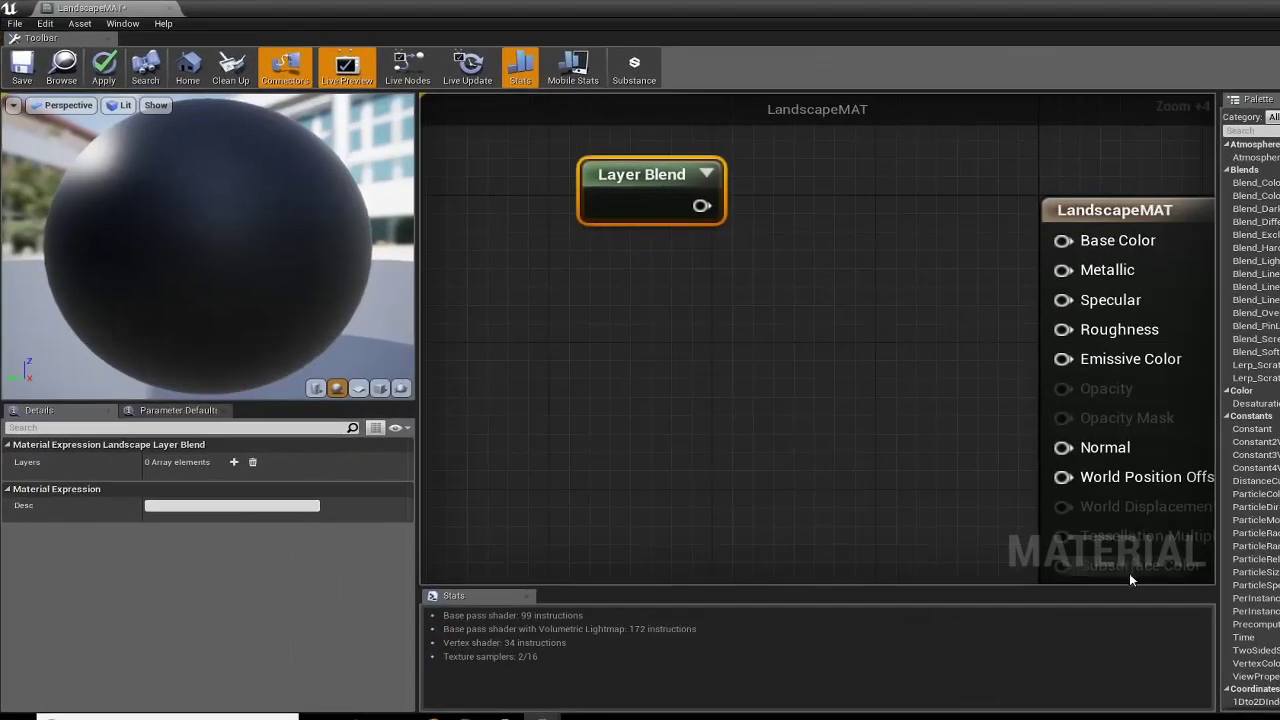
pyautogui.click(1279, 8)
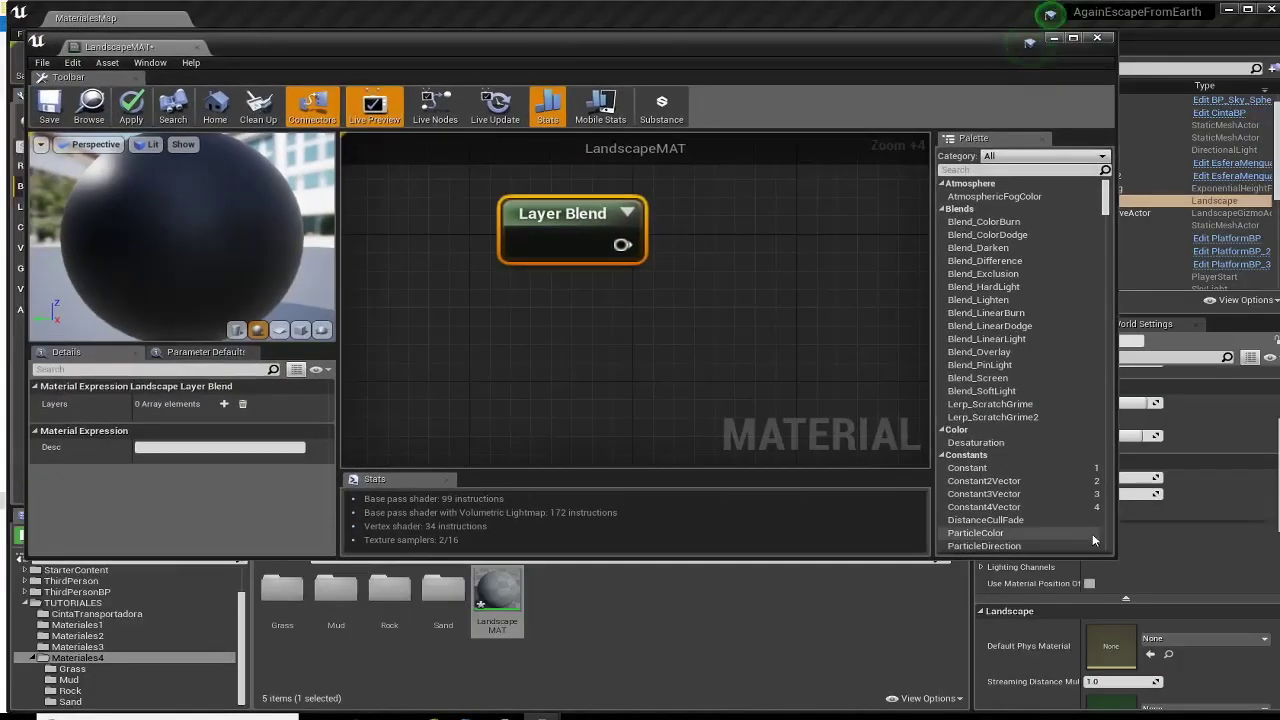
# Step: Enlarge the material editor window to fill most of the screen and reposition the Layer Blend node nearer the graph's centre
pyautogui.moveTo(1115, 552); pyautogui.dragTo(1278, 552)
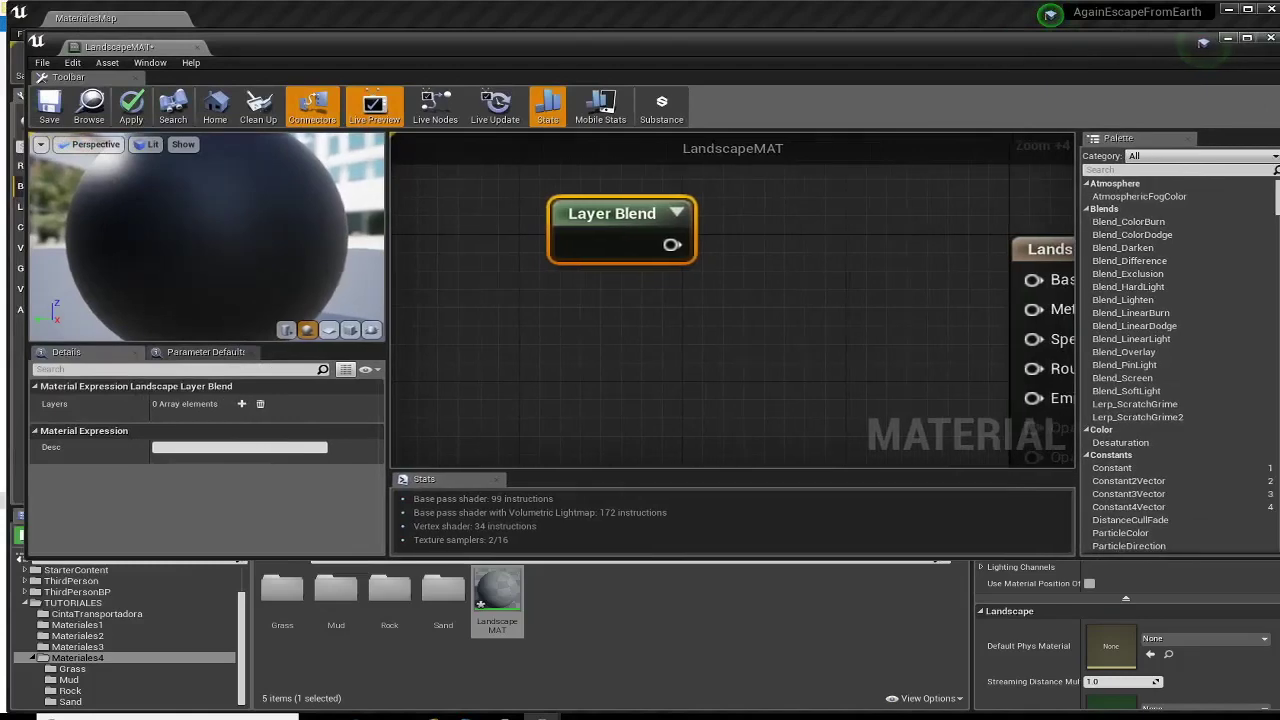
pyautogui.moveTo(814, 562); pyautogui.dragTo(816, 711)
pyautogui.moveTo(760, 47); pyautogui.dragTo(746, 18)
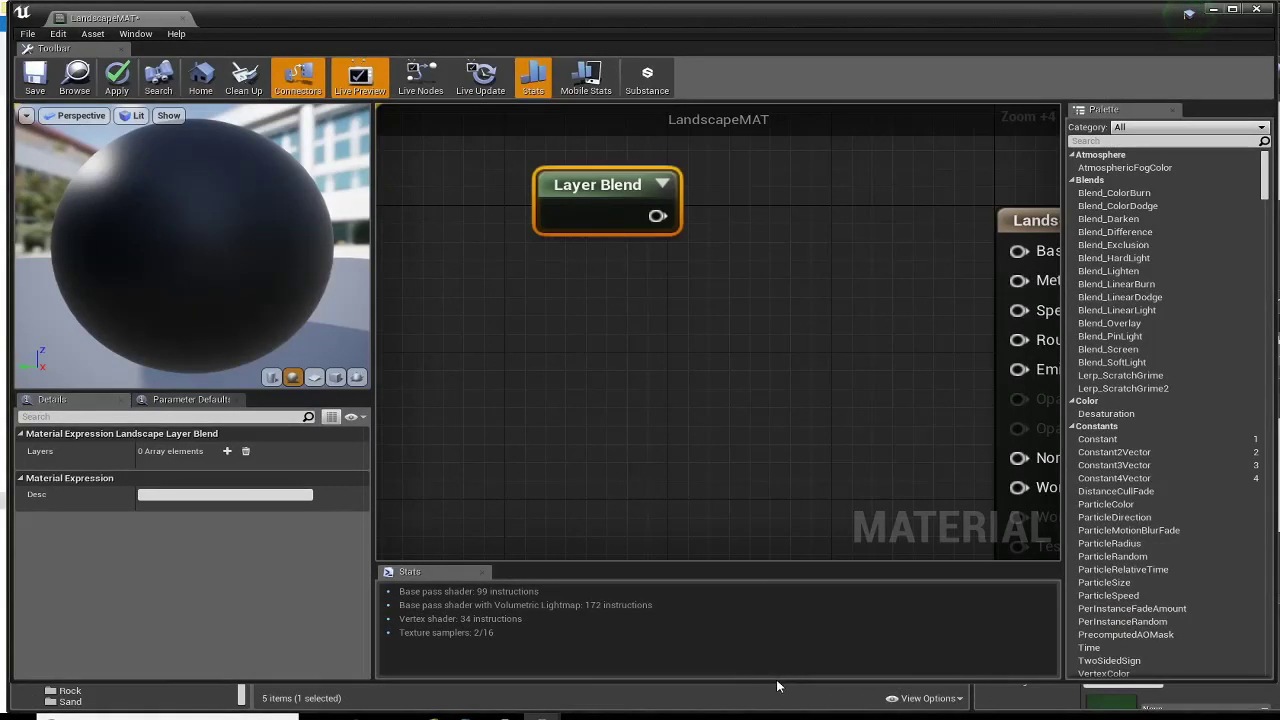
pyautogui.moveTo(777, 681); pyautogui.dragTo(777, 708)
pyautogui.moveTo(577, 190); pyautogui.dragTo(665, 263)
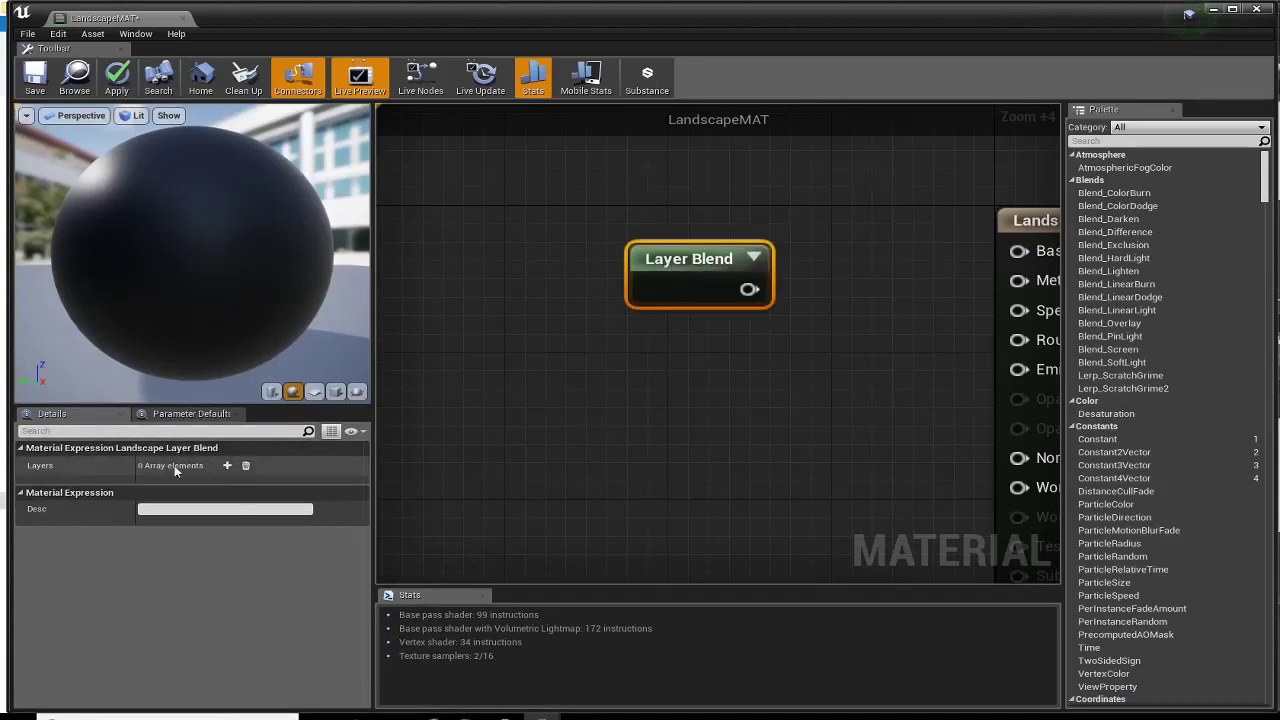
# Step: Add a layer named Sand to the Layer Blend node, with blend type LB Alpha Blend and preview weight 1.0
pyautogui.click(227, 466)
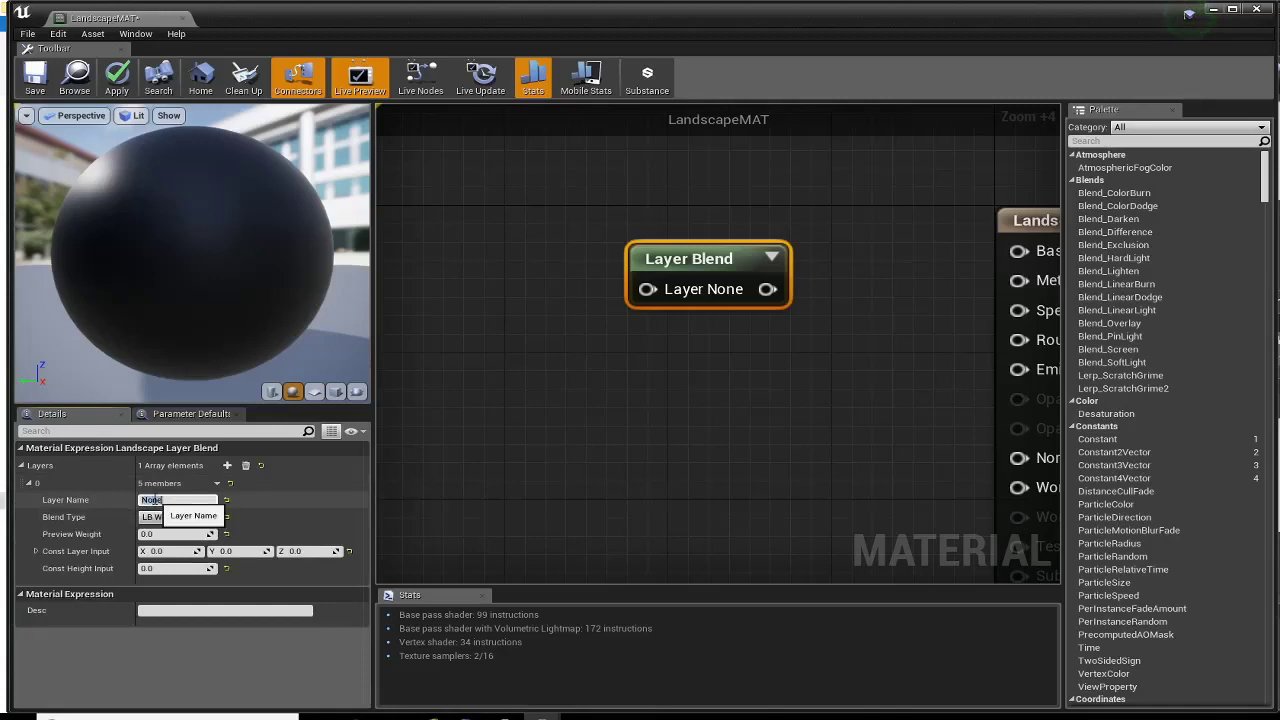
pyautogui.write('Sand')
pyautogui.press('Return')
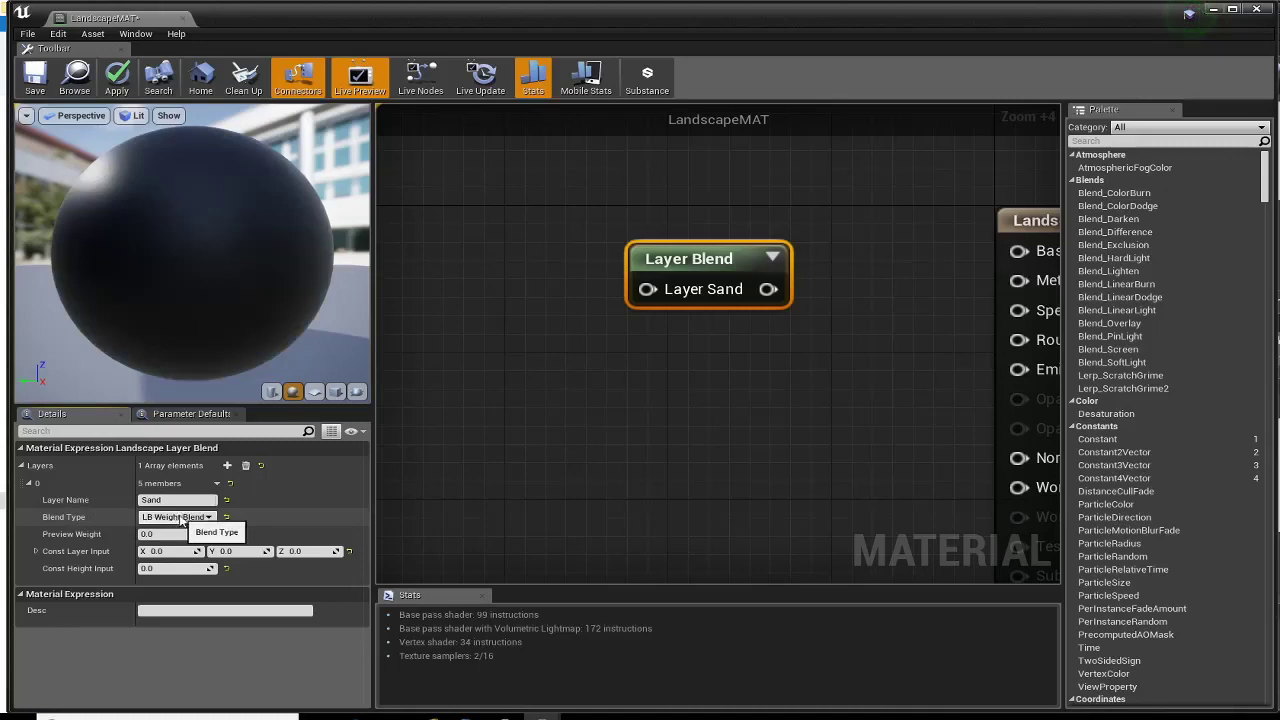
pyautogui.click(205, 516)
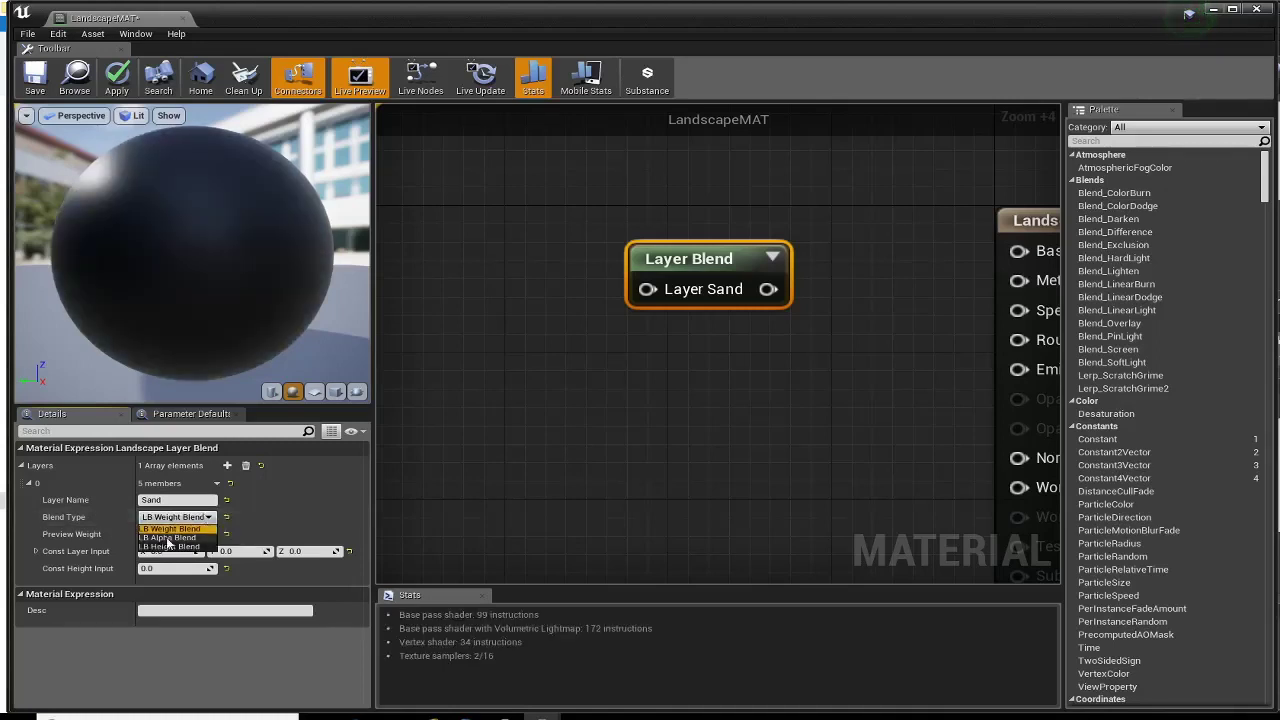
pyautogui.click(168, 538)
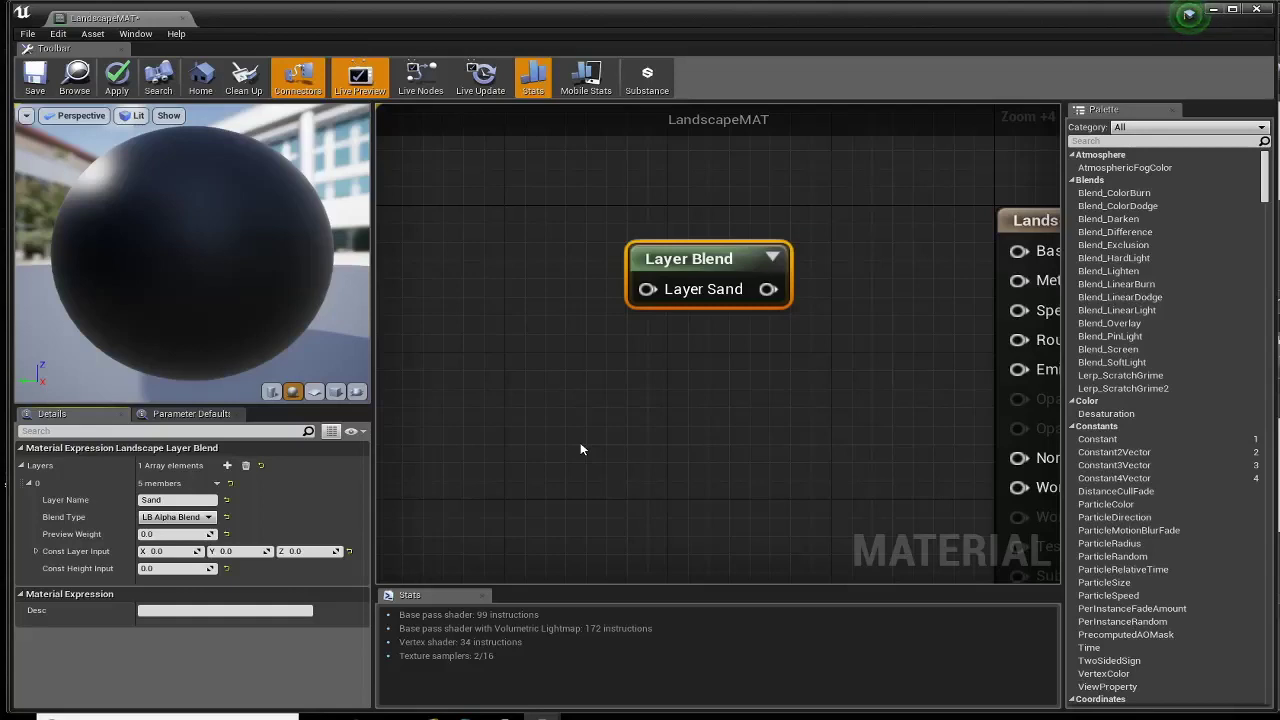
pyautogui.moveTo(697, 272); pyautogui.dragTo(636, 287)
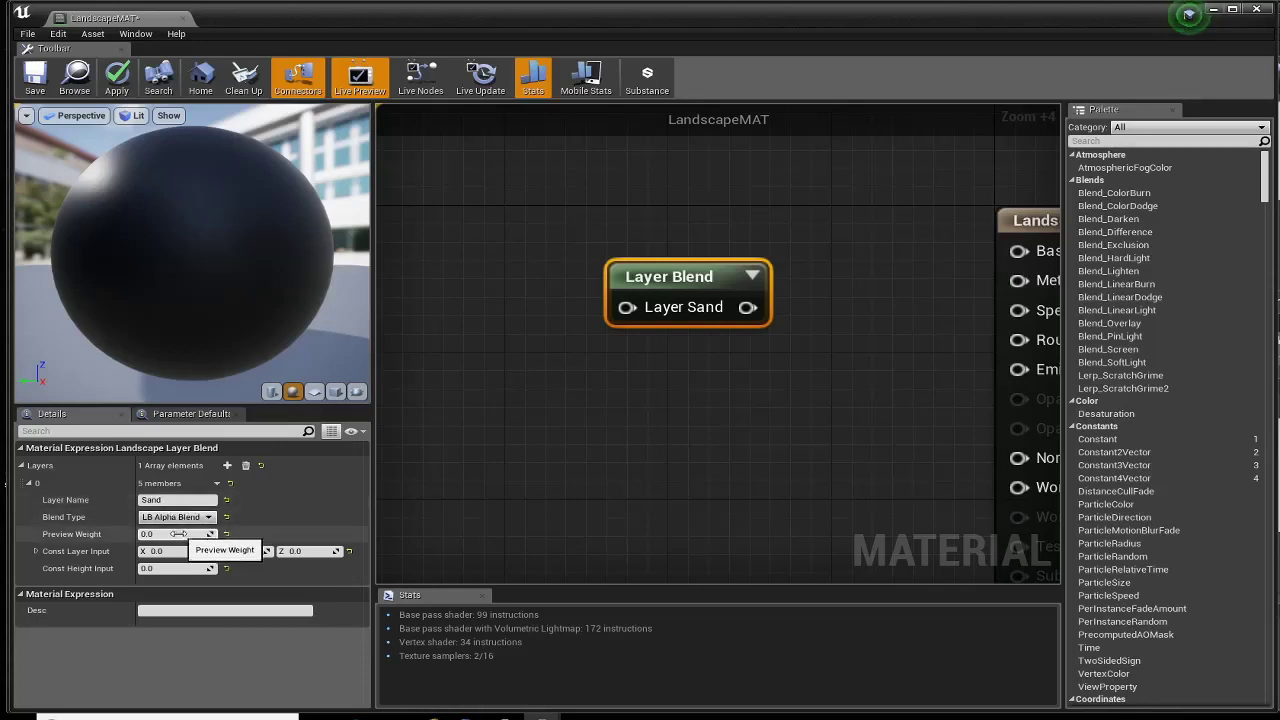
pyautogui.click(175, 535)
pyautogui.press('Tab')
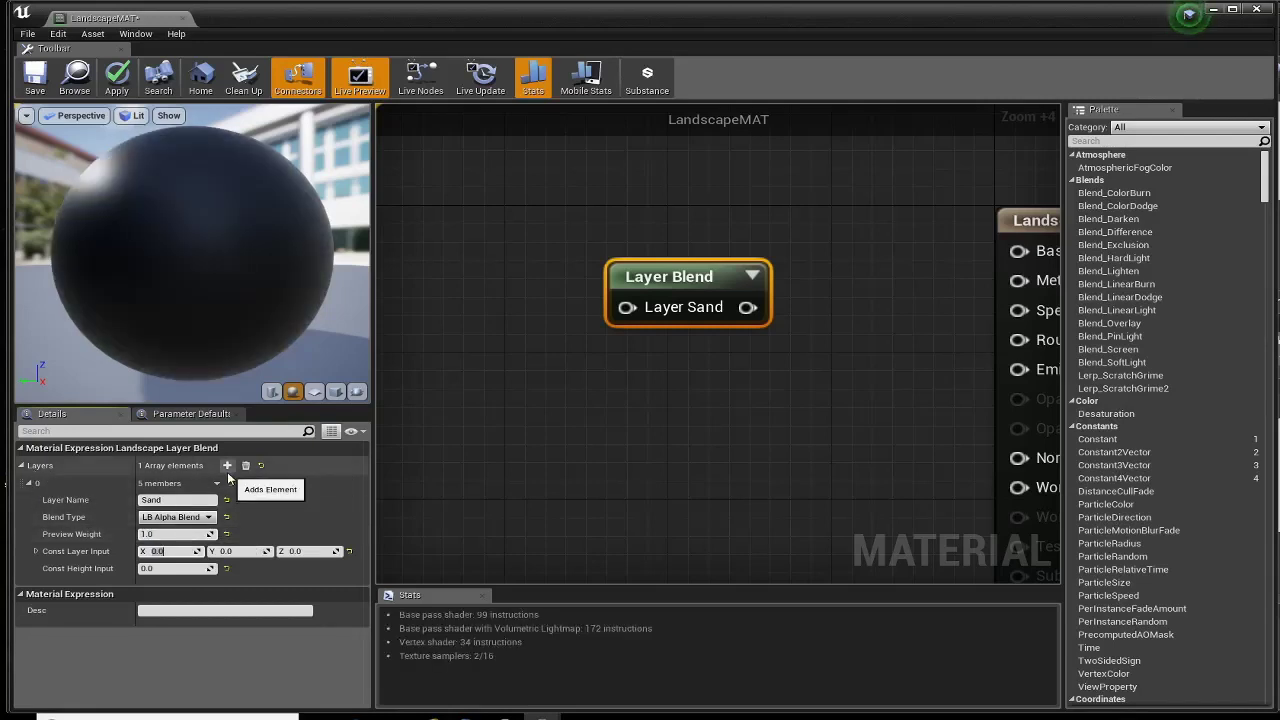
# Step: Add a second layer named Mud to the Layer Blend node, with blend type LB Alpha Blend
pyautogui.click(227, 465)
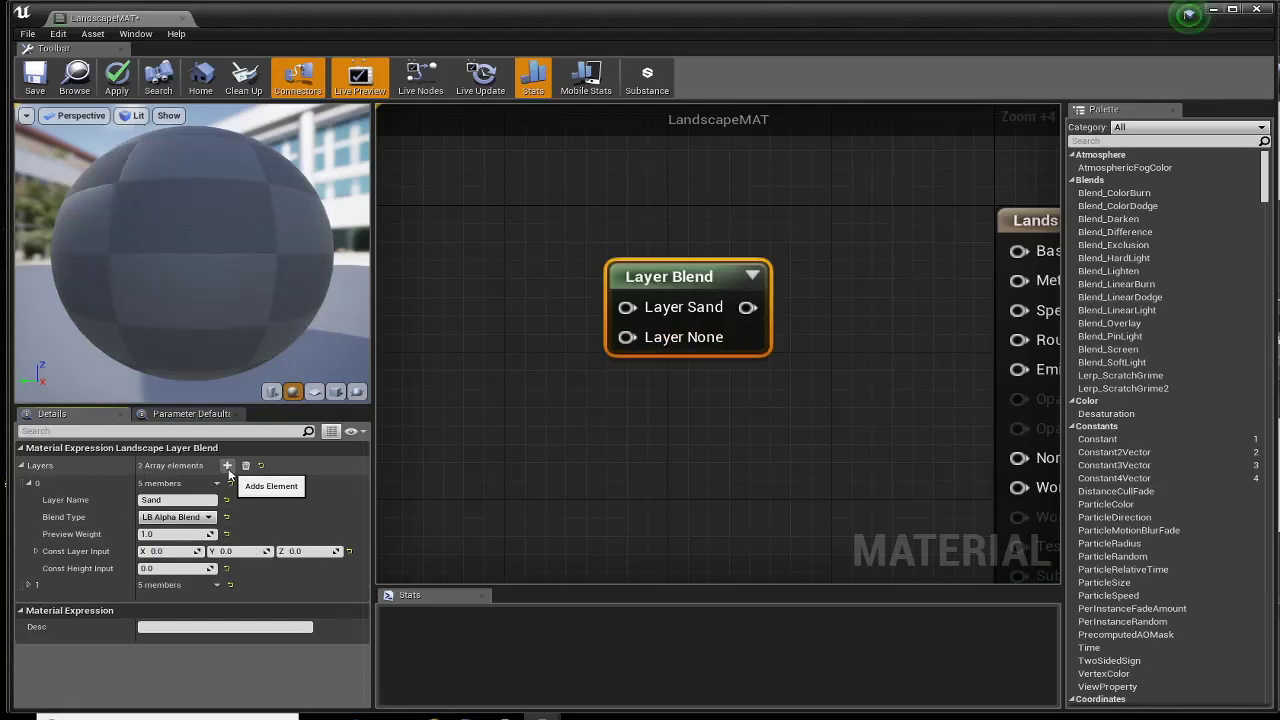
pyautogui.click(29, 585)
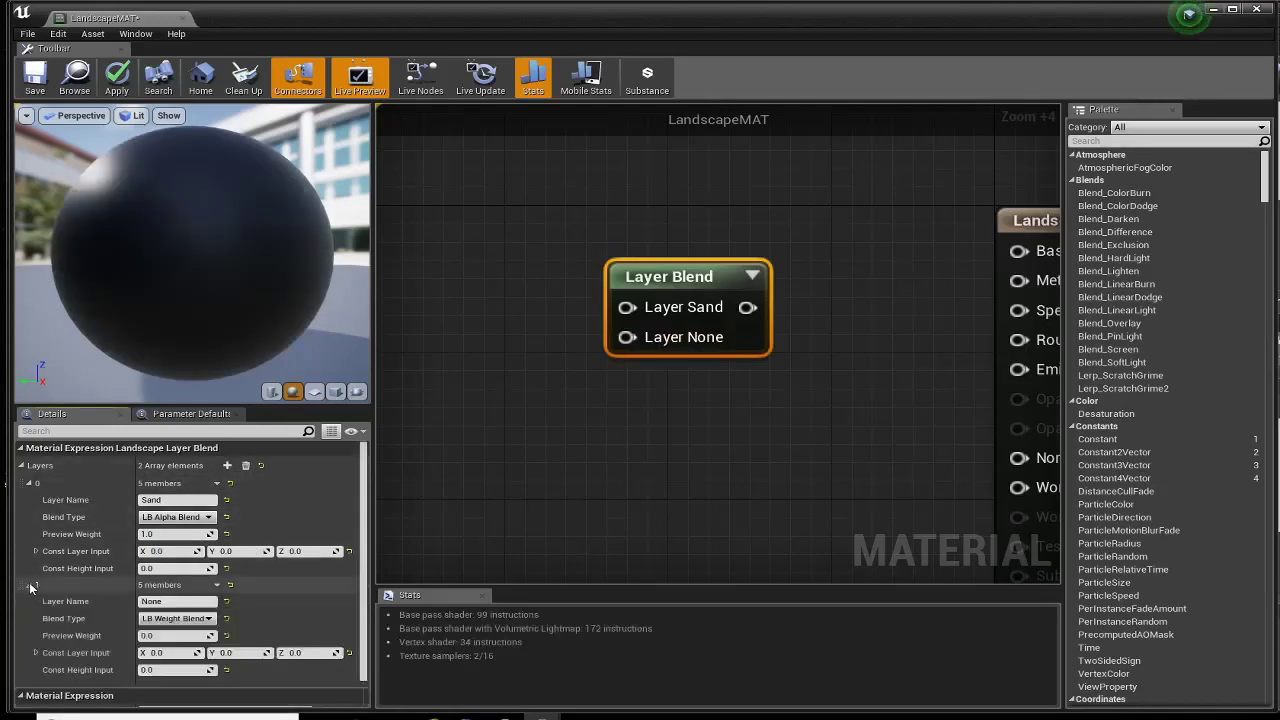
pyautogui.scroll(-1, 40, 565)
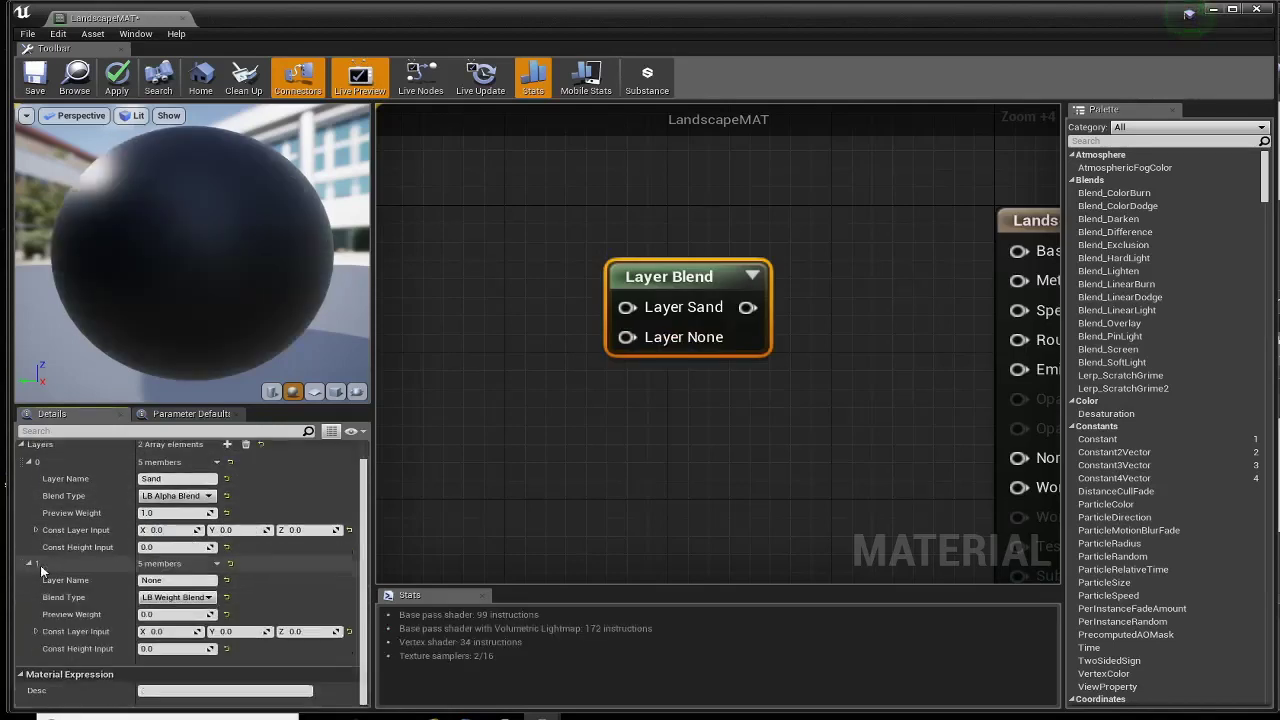
pyautogui.click(170, 580)
pyautogui.write('Mud')
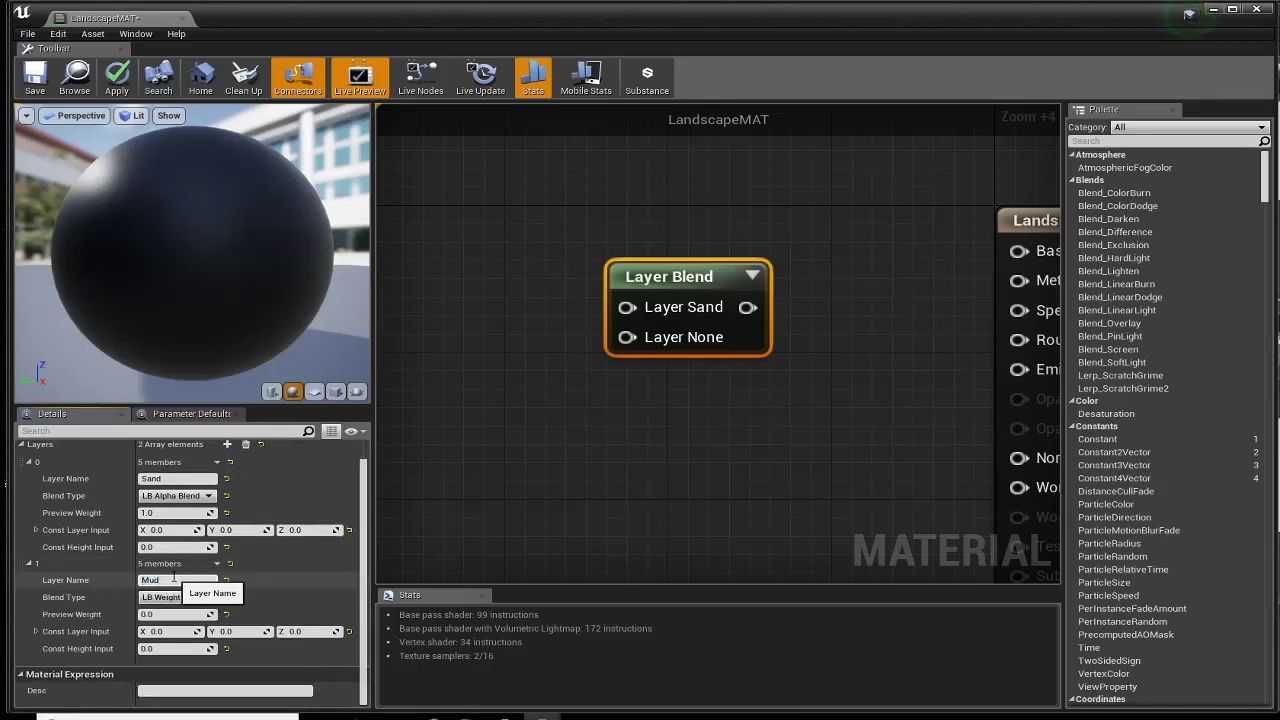
pyautogui.click(175, 597)
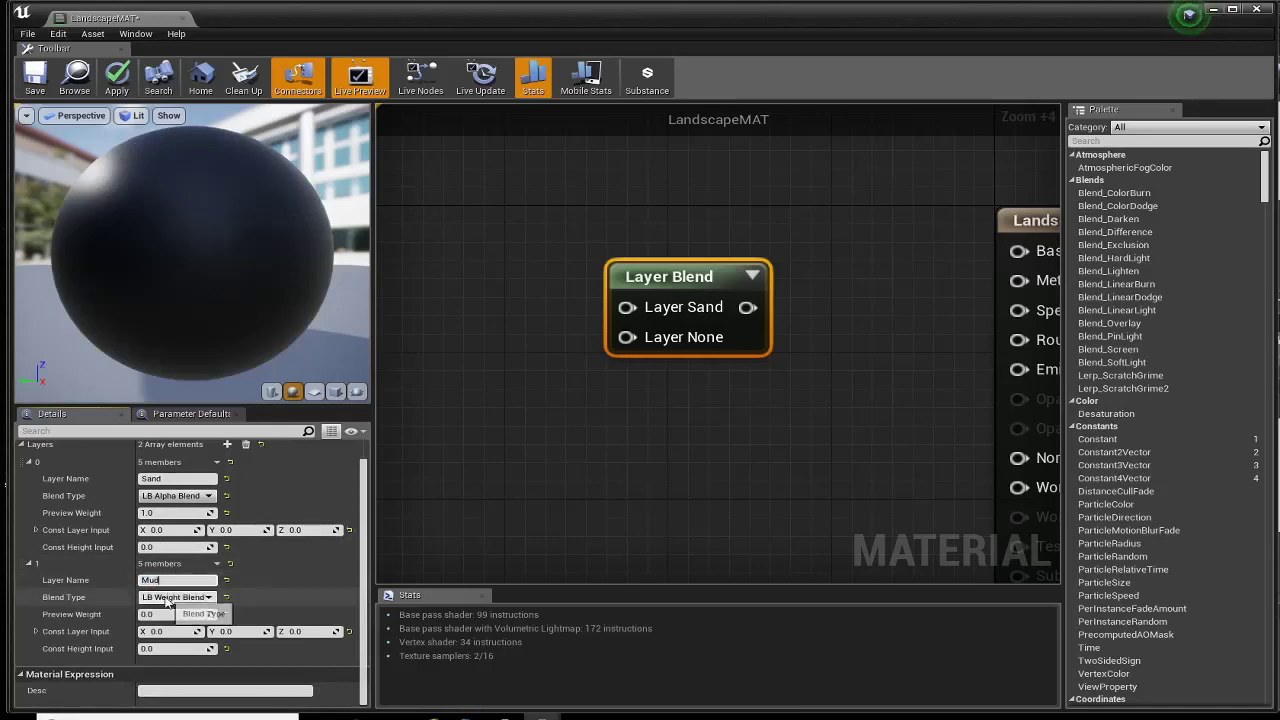
pyautogui.click(165, 618)
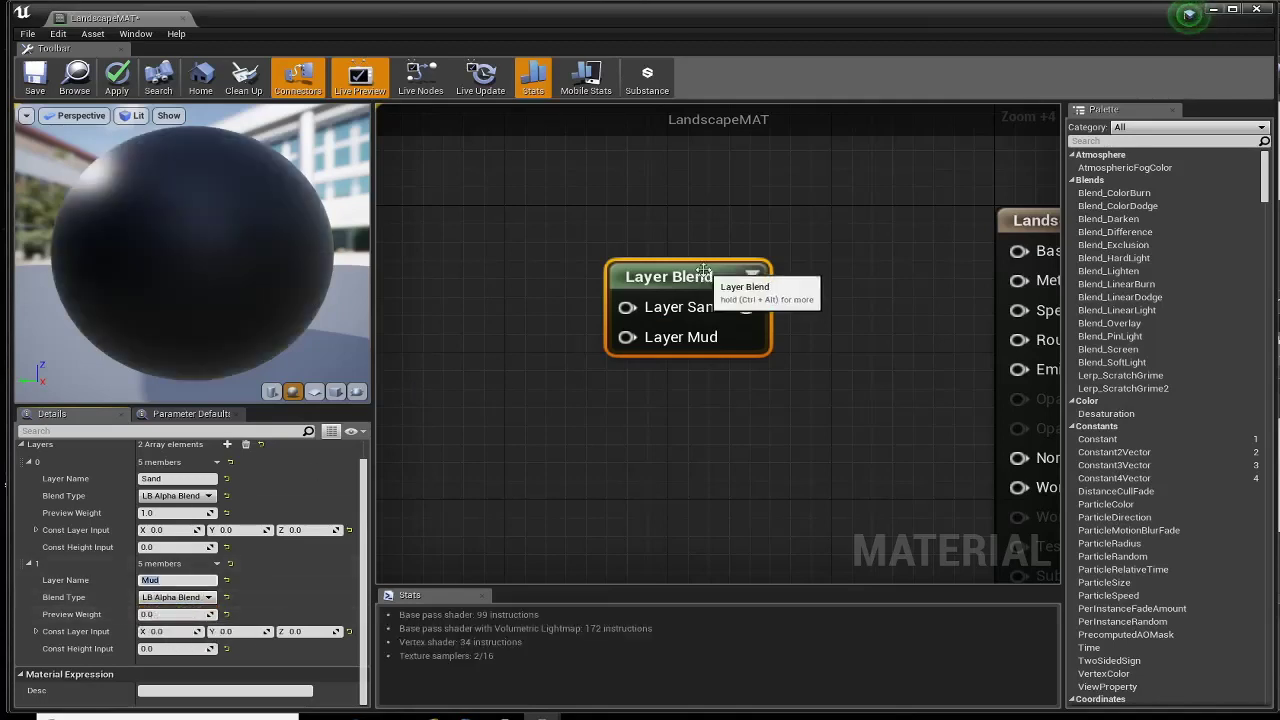
pyautogui.moveTo(712, 277); pyautogui.dragTo(714, 259)
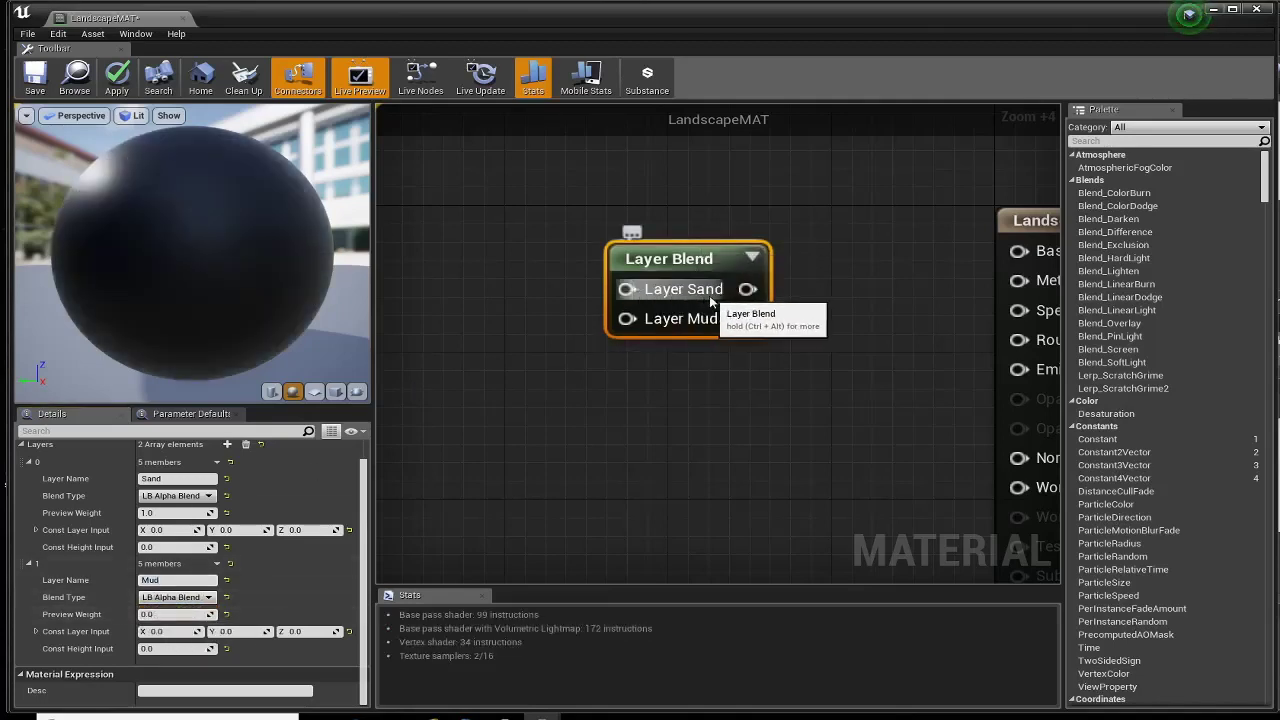
# Step: Add a third layer named Rock to the Layer Blend node, with blend type LB Alpha Blend
pyautogui.scroll(1, 124, 551)
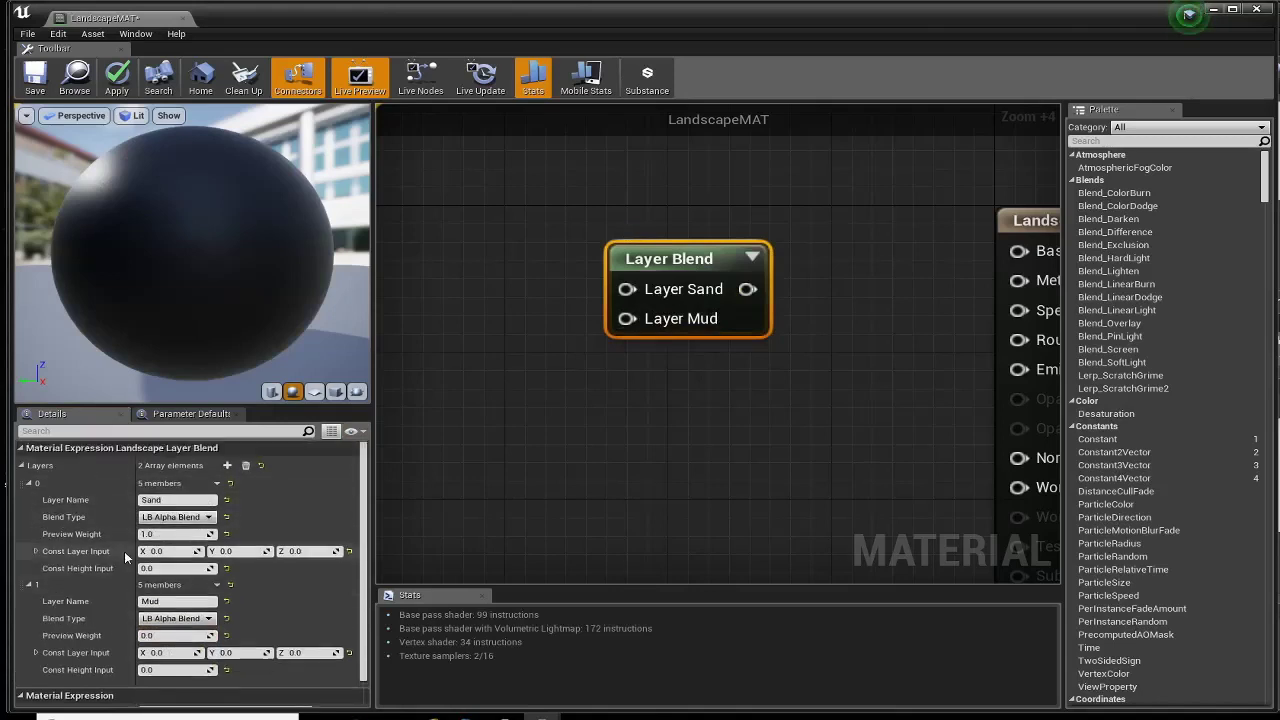
pyautogui.click(227, 465)
pyautogui.scroll(-2, 63, 626)
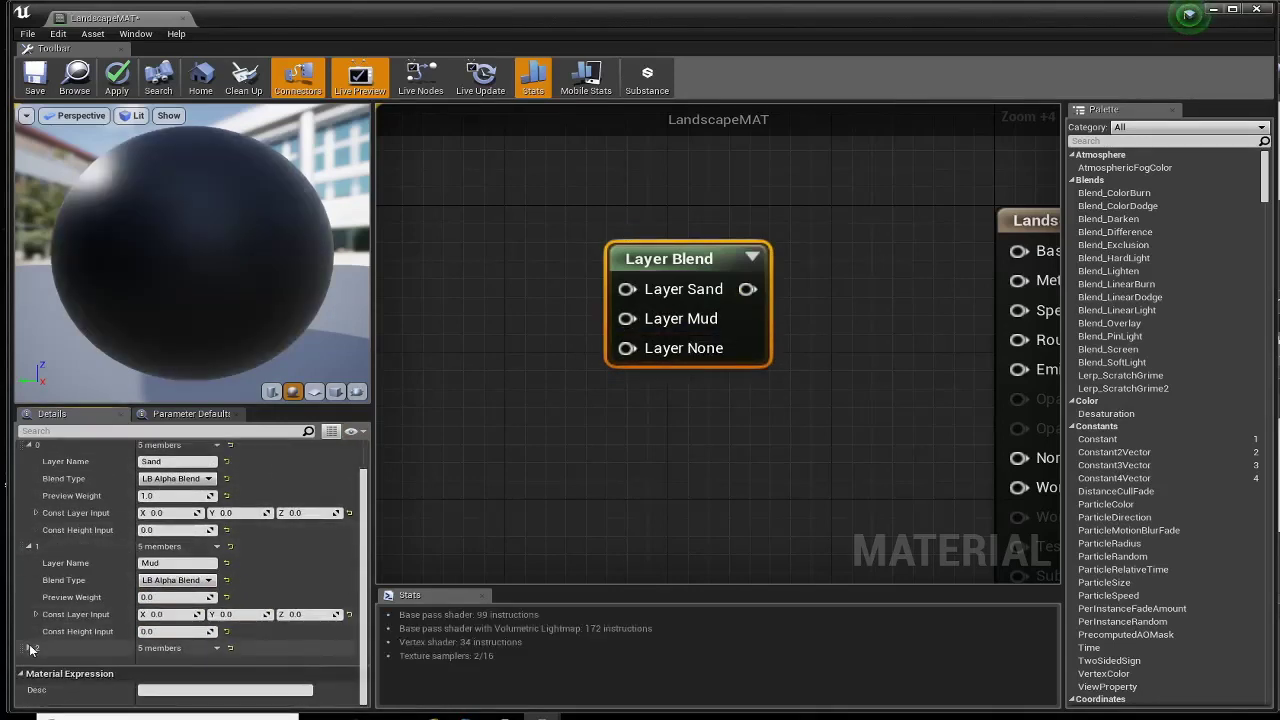
pyautogui.click(30, 650)
pyautogui.scroll(-3, 80, 630)
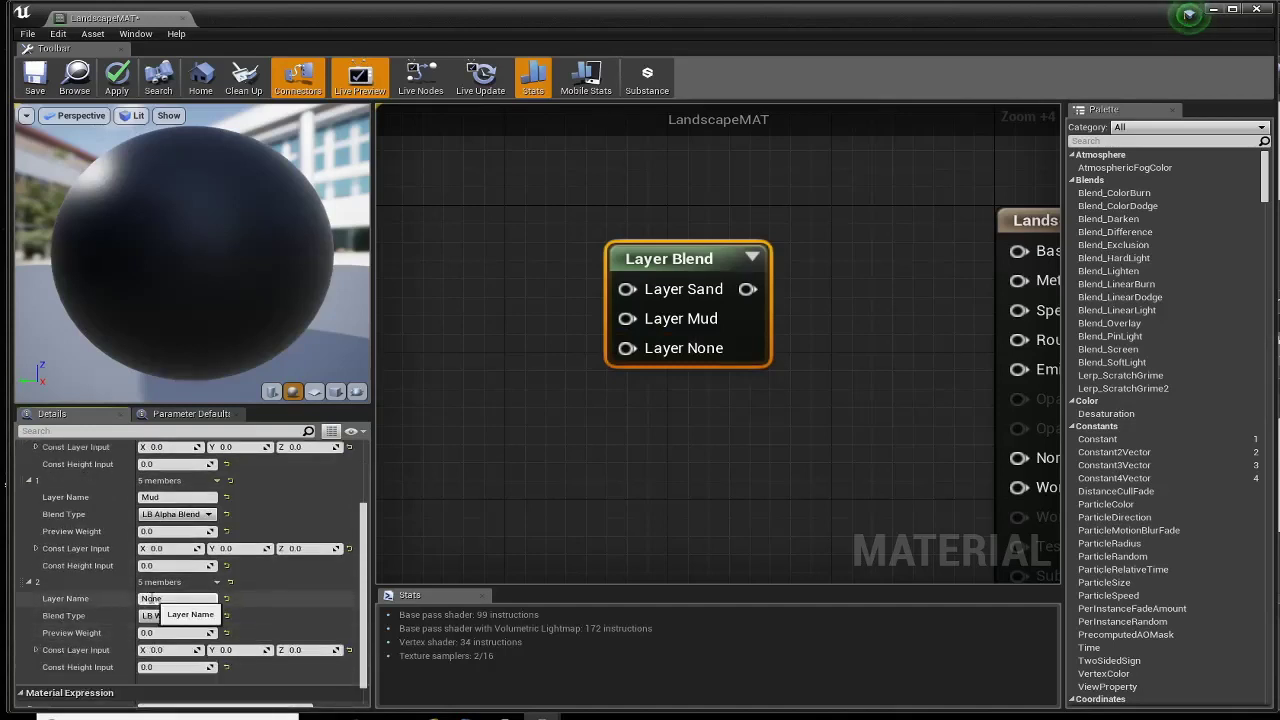
pyautogui.click(150, 598)
pyautogui.write('Rock')
pyautogui.click(177, 615)
pyautogui.click(170, 627)
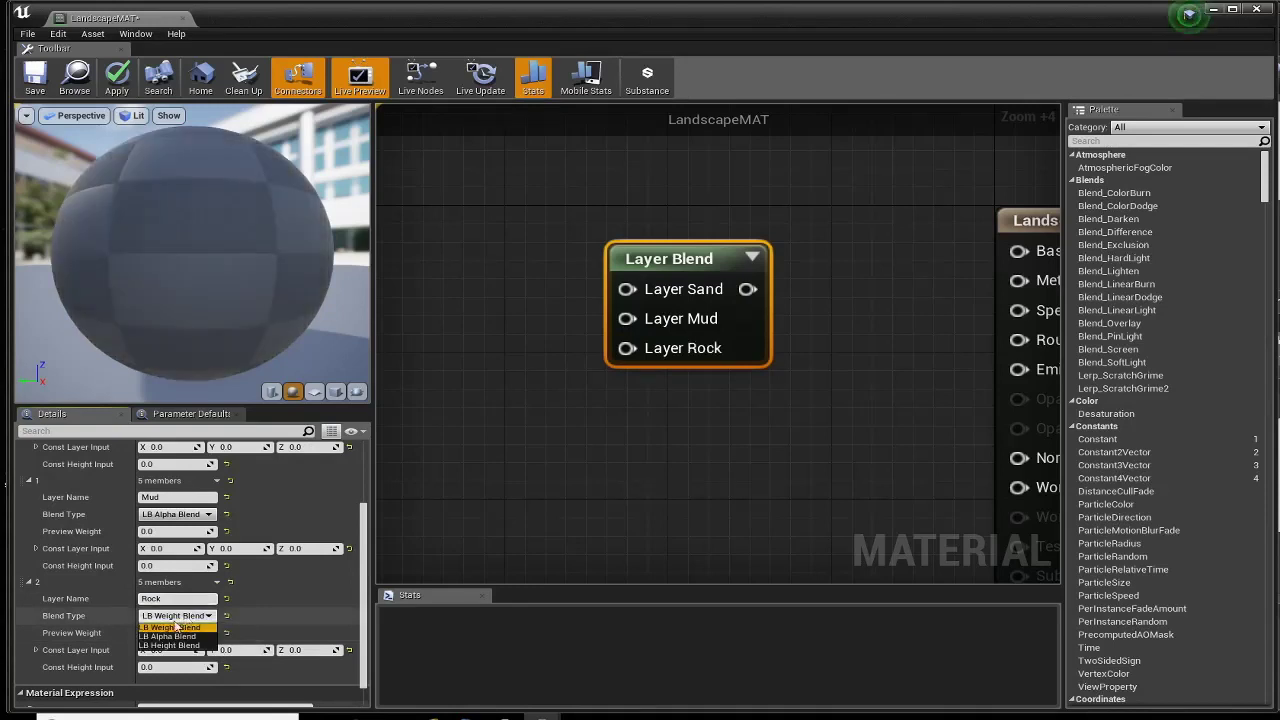
pyautogui.click(177, 615)
pyautogui.click(169, 637)
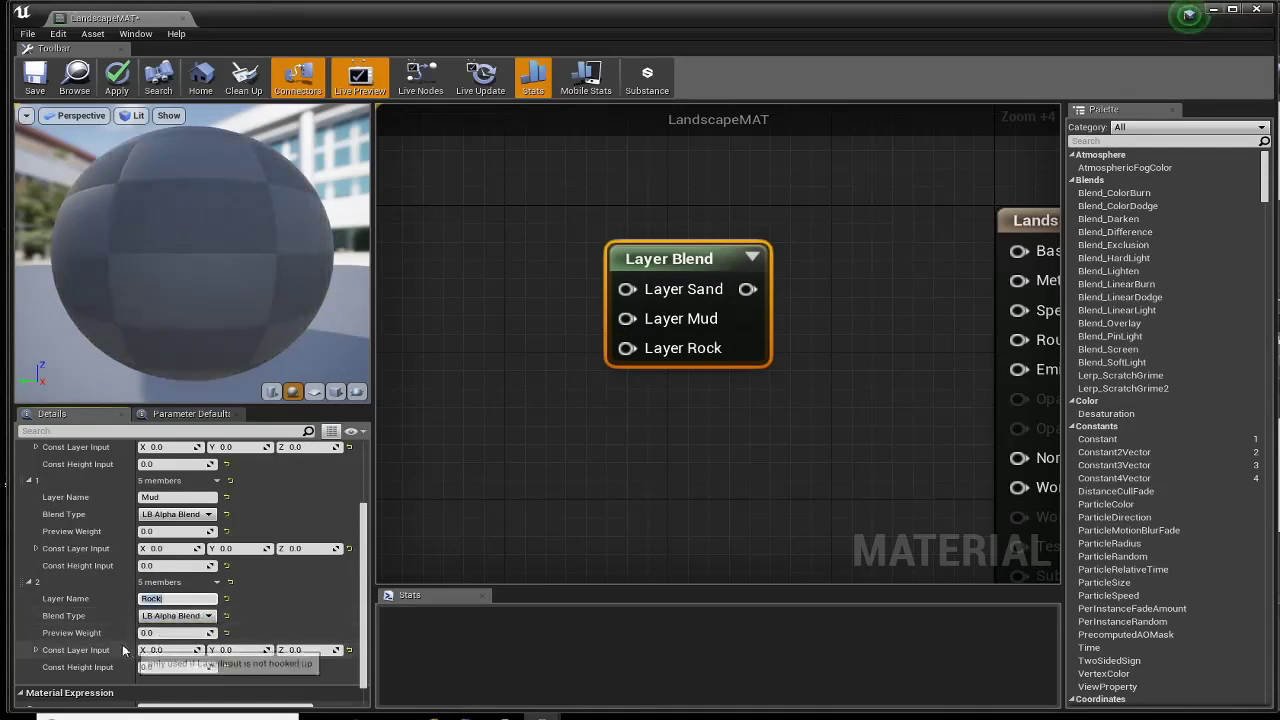
# Step: Add a fourth layer named Grass to the Layer Blend node, with blend type LB Alpha Blend
pyautogui.scroll(3, 95, 625)
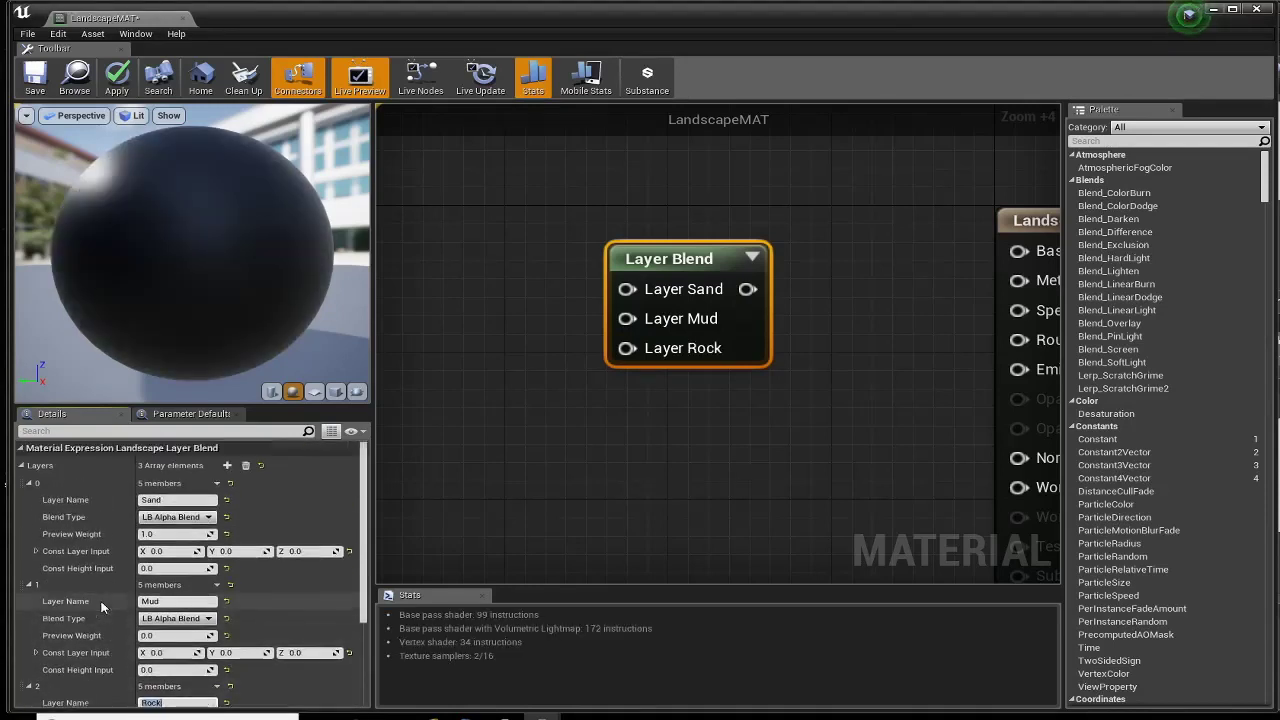
pyautogui.click(227, 465)
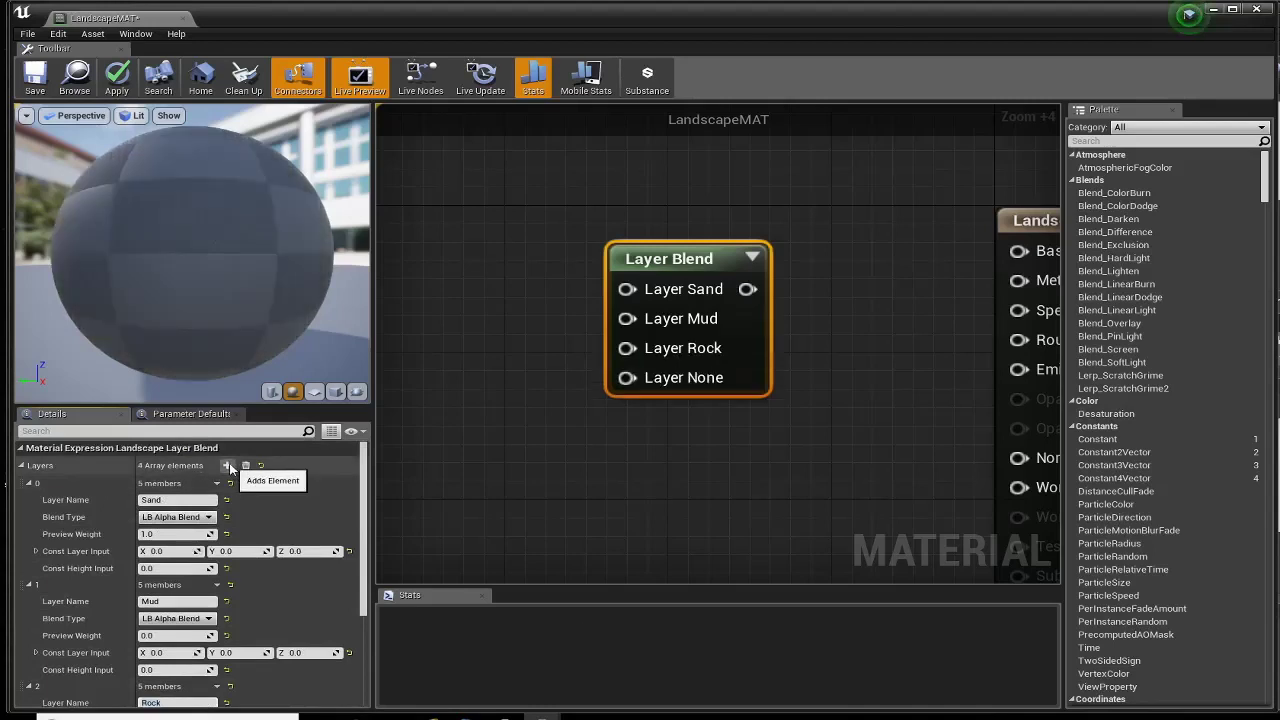
pyautogui.scroll(-3, 56, 580)
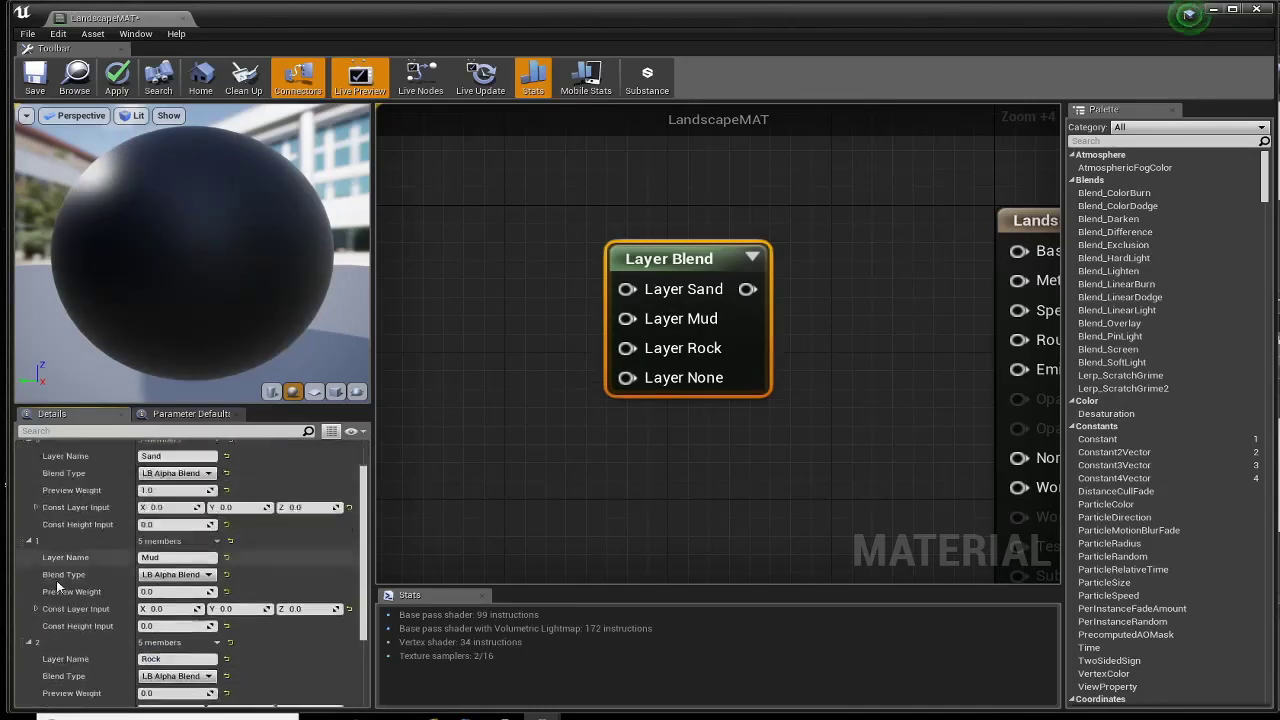
pyautogui.scroll(-1, 60, 586)
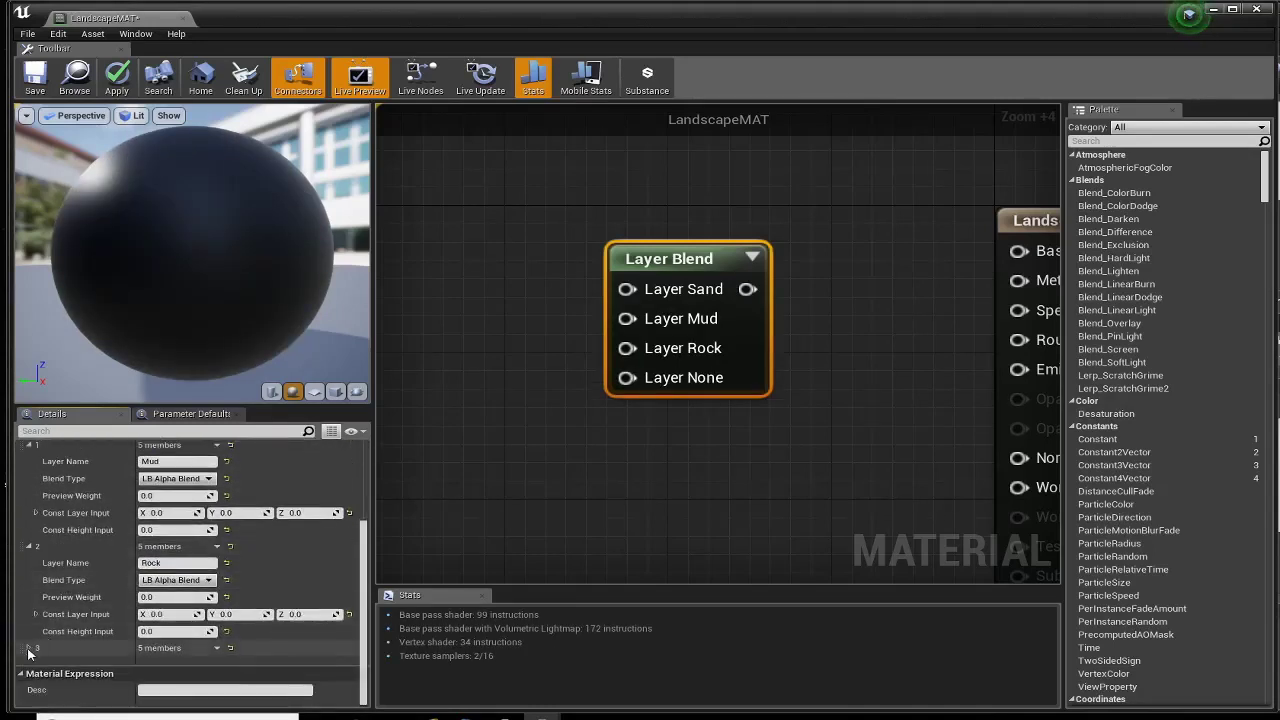
pyautogui.click(30, 648)
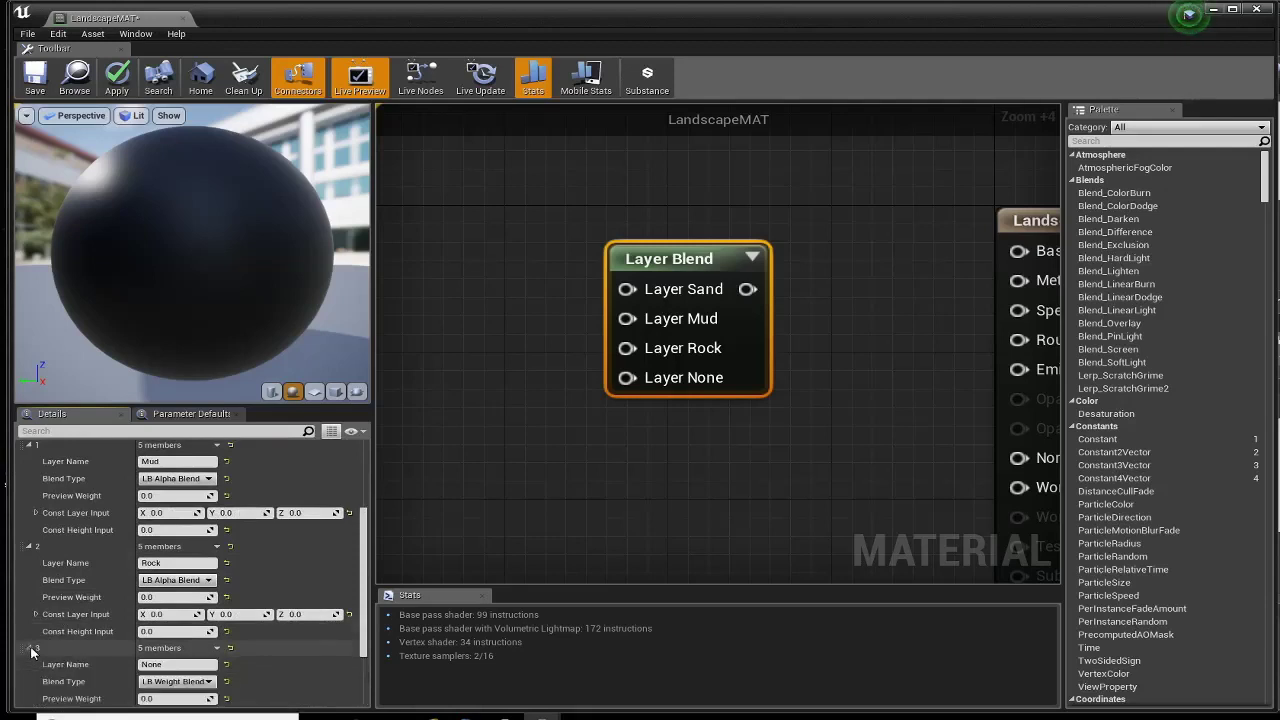
pyautogui.scroll(-3, 30, 650)
pyautogui.click(151, 580)
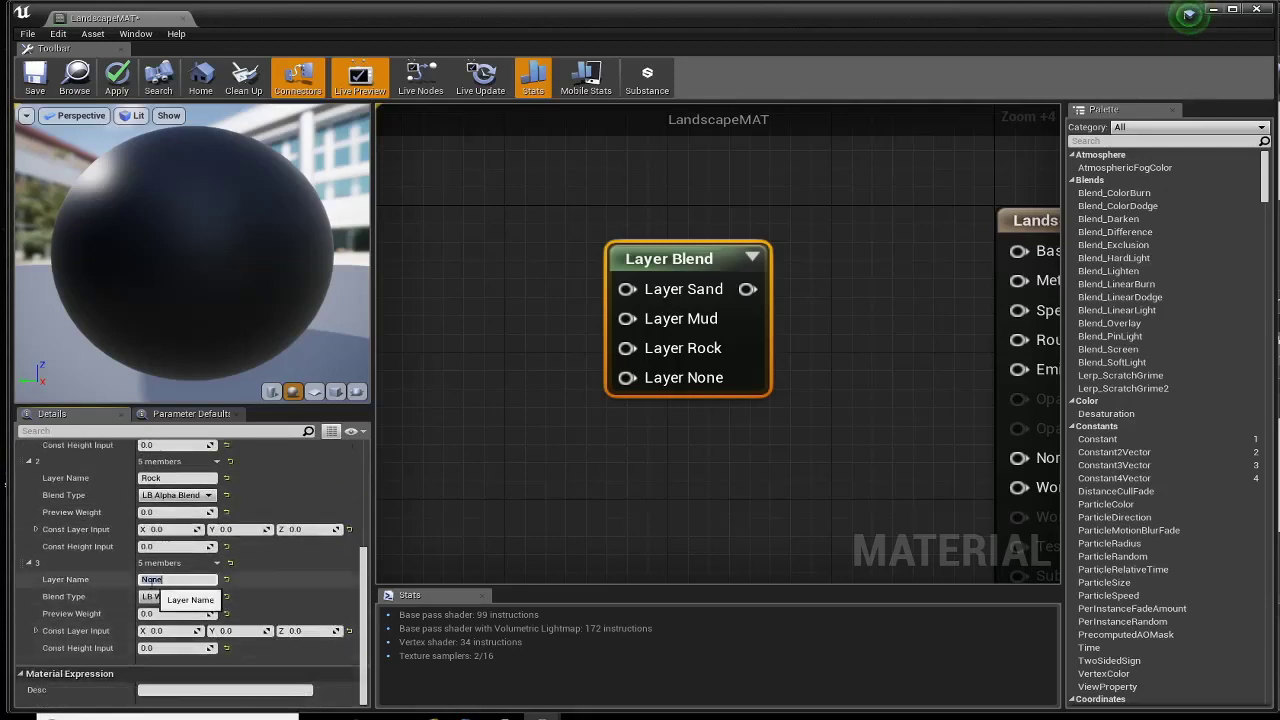
pyautogui.write('Grass')
pyautogui.click(175, 596)
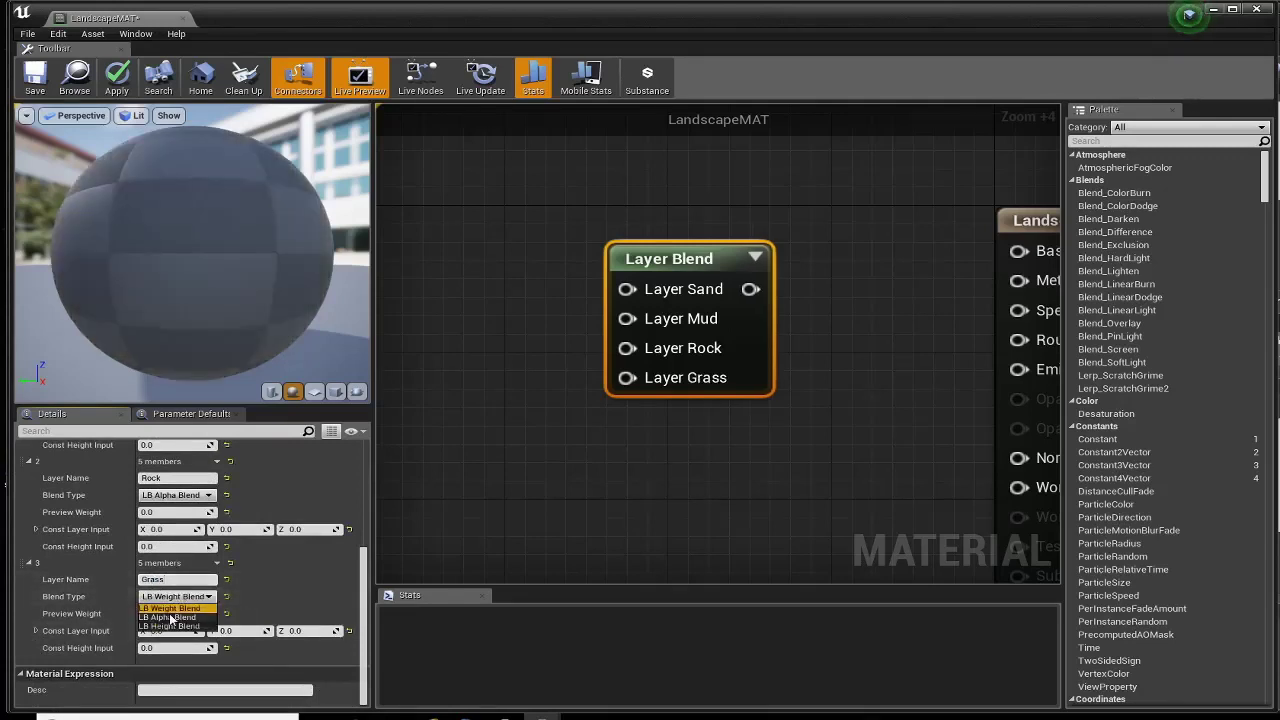
pyautogui.click(170, 617)
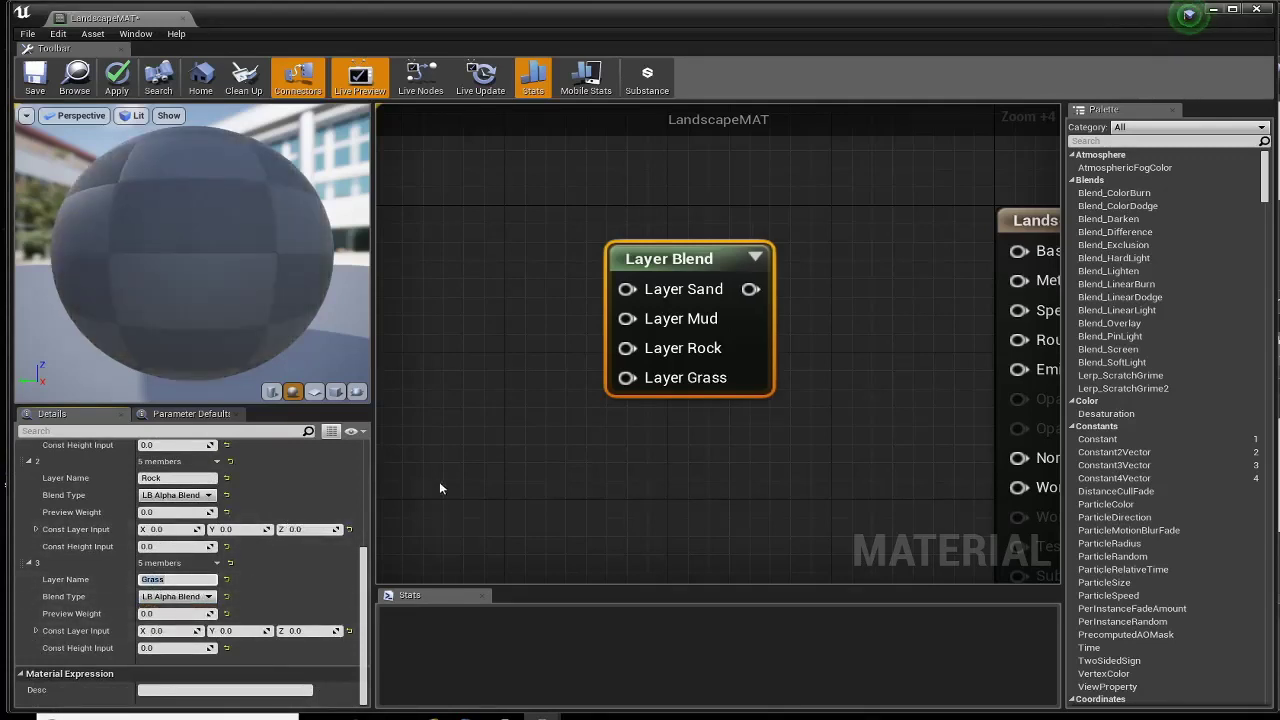
# Step: Move the Layer Blend node higher in the graph, above the level of the LandscapeMAT output node
pyautogui.moveTo(441, 484); pyautogui.dragTo(381, 507, button='right')
pyautogui.scroll(-2, 465, 484)
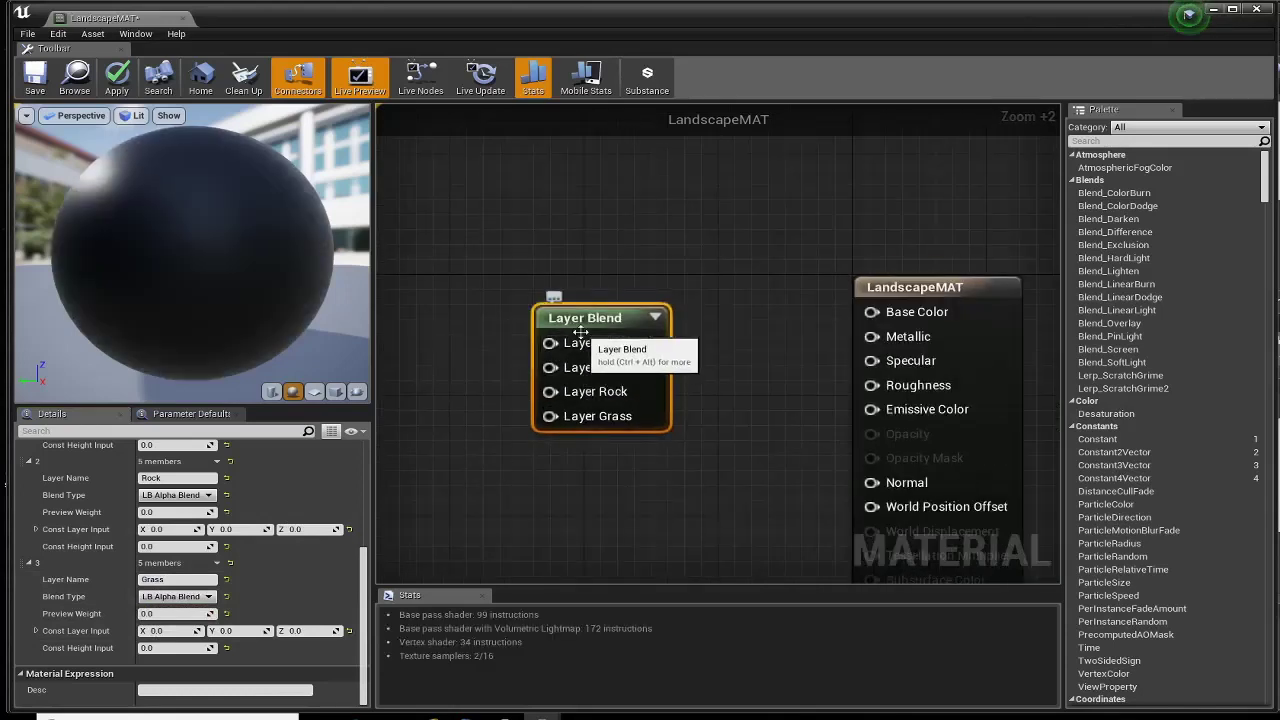
pyautogui.moveTo(598, 306); pyautogui.dragTo(580, 214)
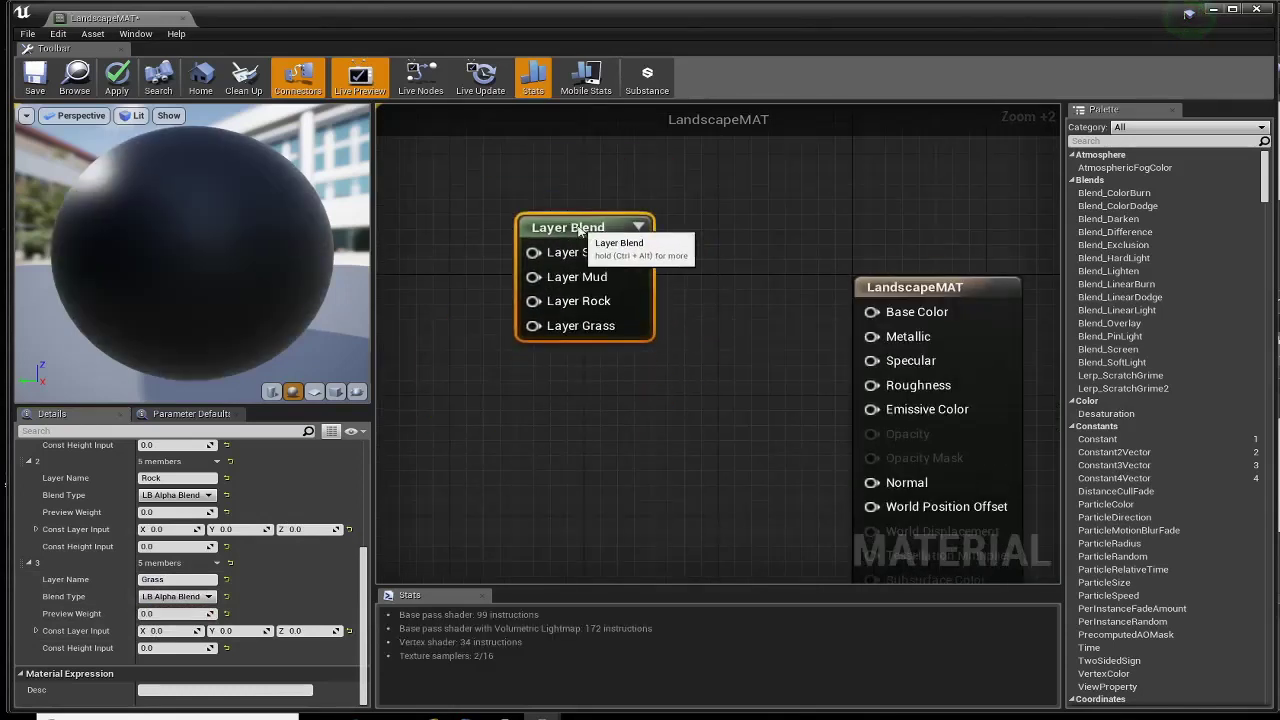
pyautogui.rightClick(532, 386)
pyautogui.write('l')
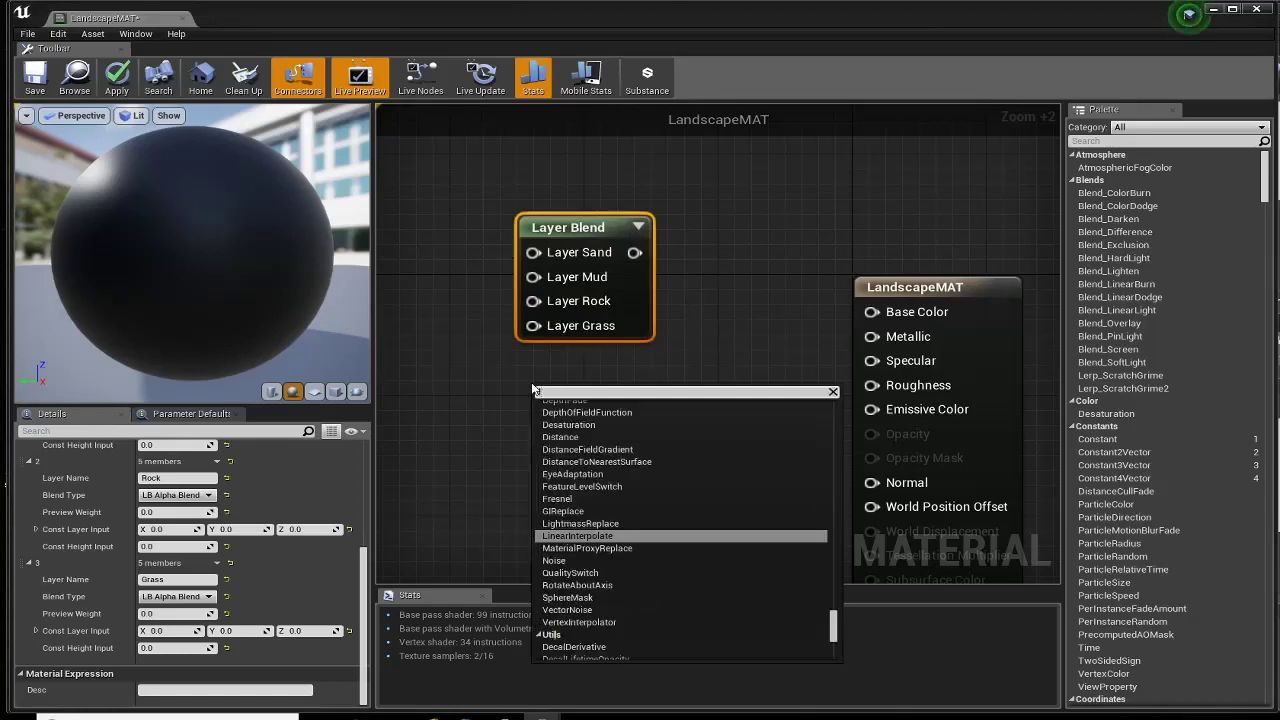
pyautogui.write('ands')
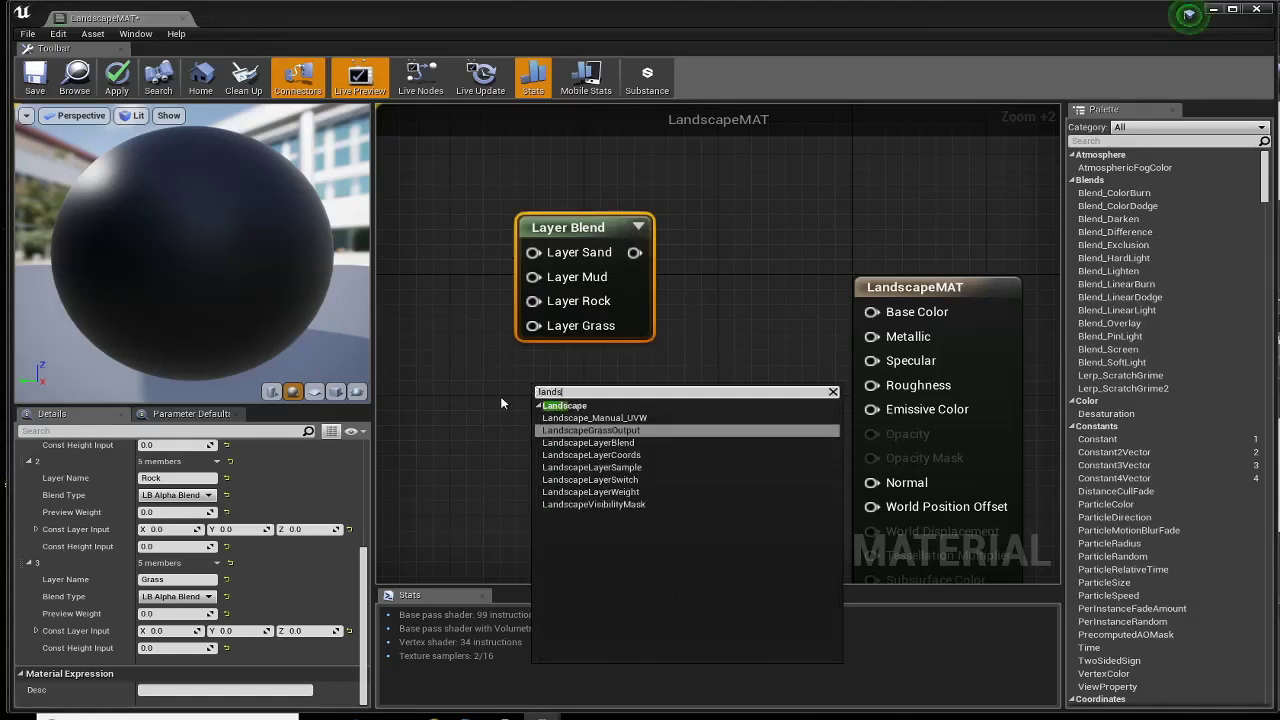
pyautogui.click(506, 401)
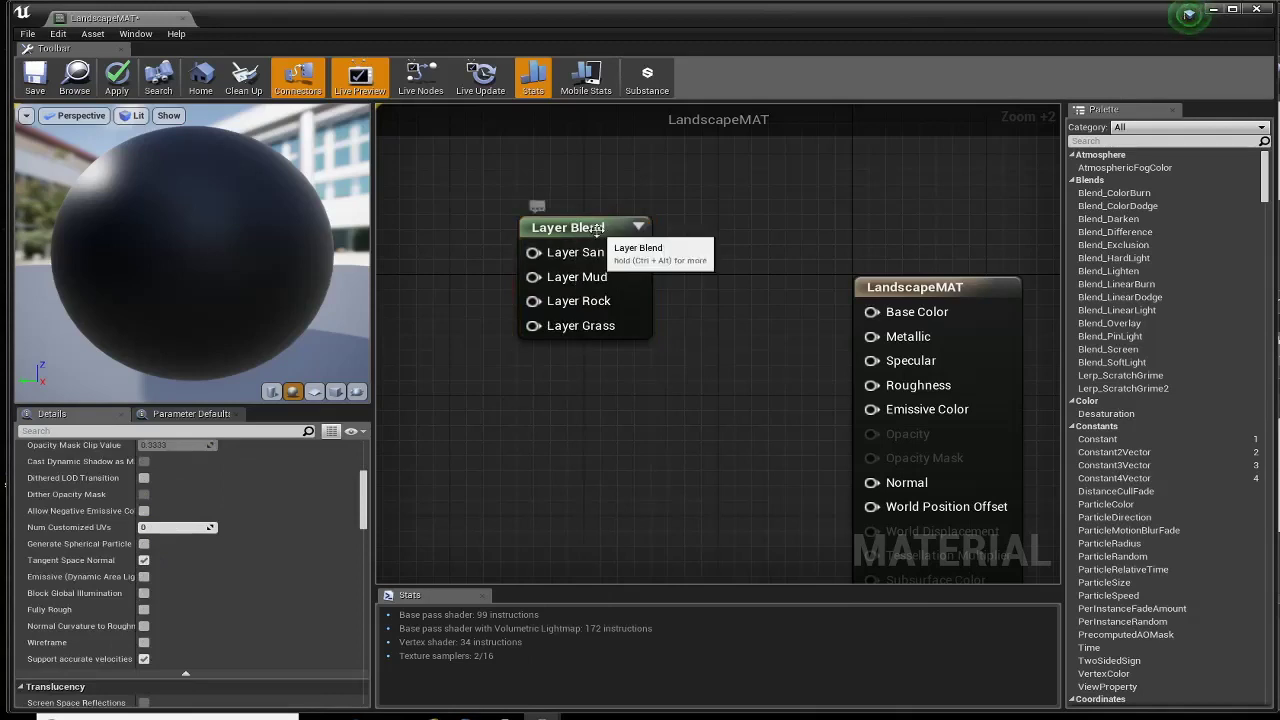
# Step: Move the Layer Blend node closer to the LandscapeMAT output node, level with its Base Color input
pyautogui.moveTo(597, 229); pyautogui.dragTo(678, 272)
pyautogui.moveTo(537, 402); pyautogui.dragTo(511, 356, button='right')
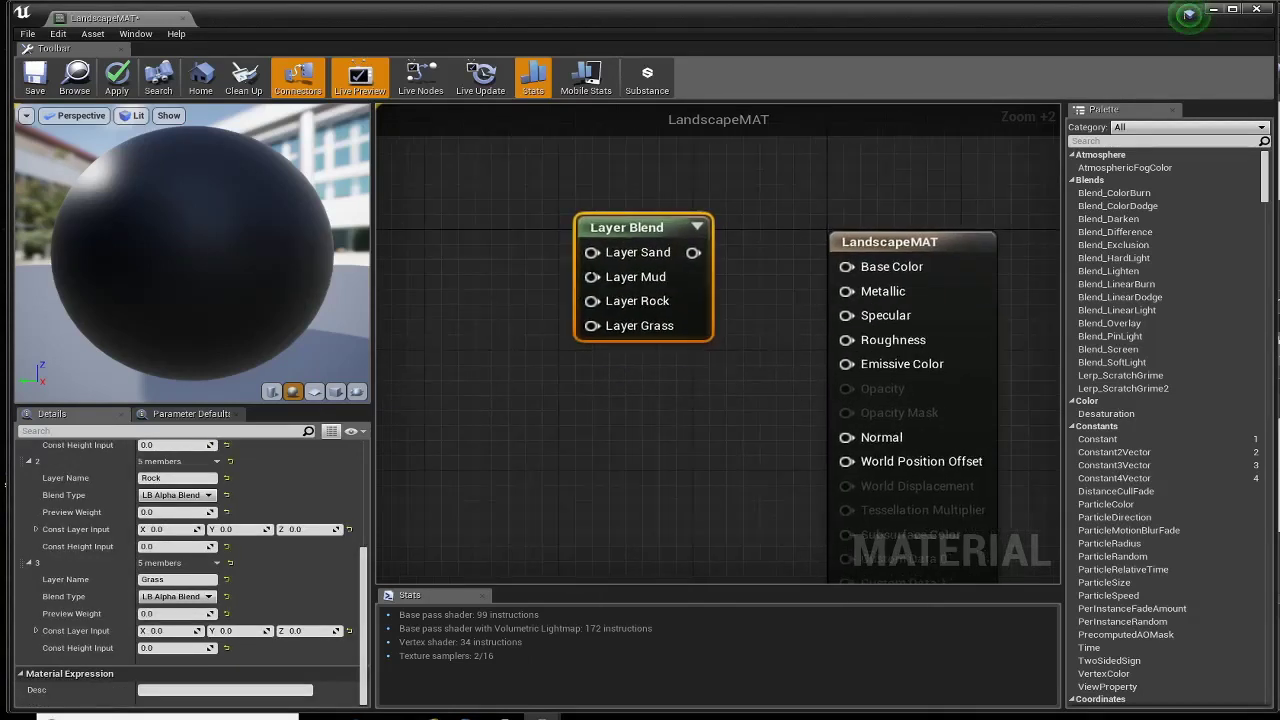
# Step: Connect the Layer Blend node's output to the Base Color input of the LandscapeMAT output node
pyautogui.moveTo(823, 283); pyautogui.dragTo(687, 190, button='right')
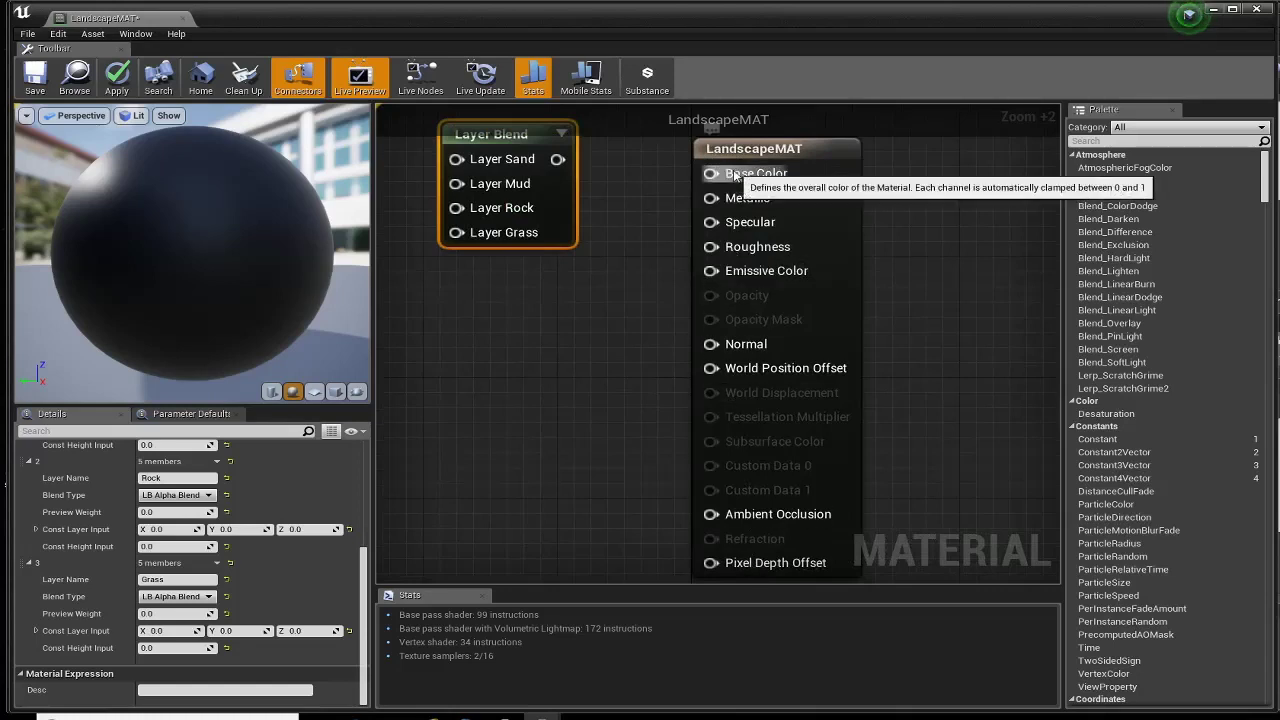
pyautogui.moveTo(615, 341); pyautogui.dragTo(764, 427, button='right')
pyautogui.moveTo(813, 289); pyautogui.dragTo(741, 279, button='right')
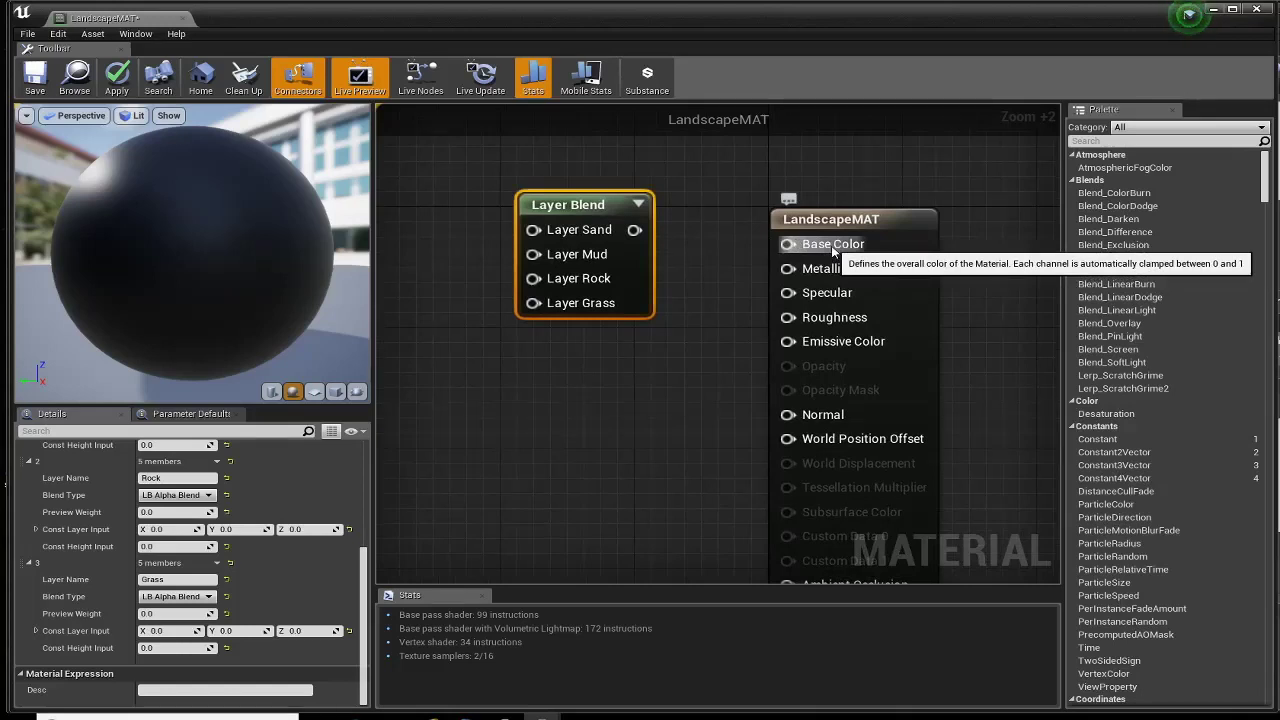
pyautogui.moveTo(634, 230); pyautogui.dragTo(786, 255)
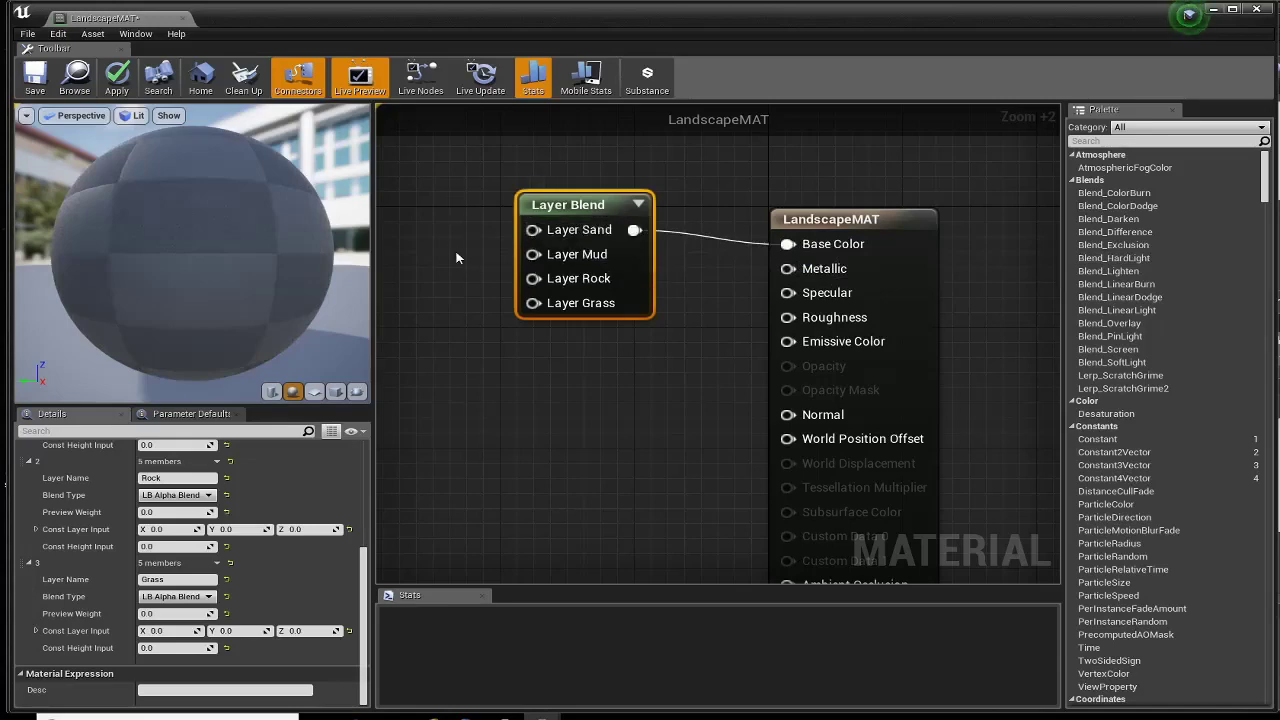
# Step: Shrink the material editor window and place it over the level viewport, leaving the Content Browser folders accessible
pyautogui.moveTo(456, 258); pyautogui.dragTo(562, 246, button='right')
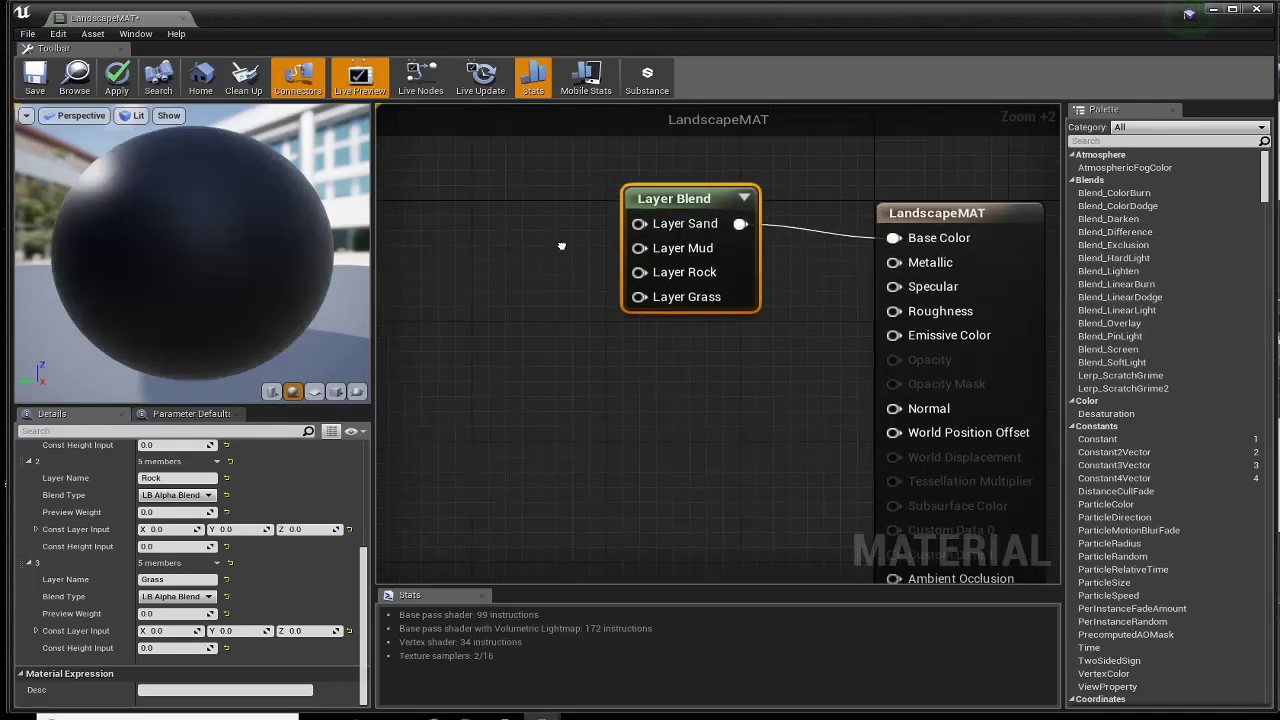
pyautogui.click(573, 20)
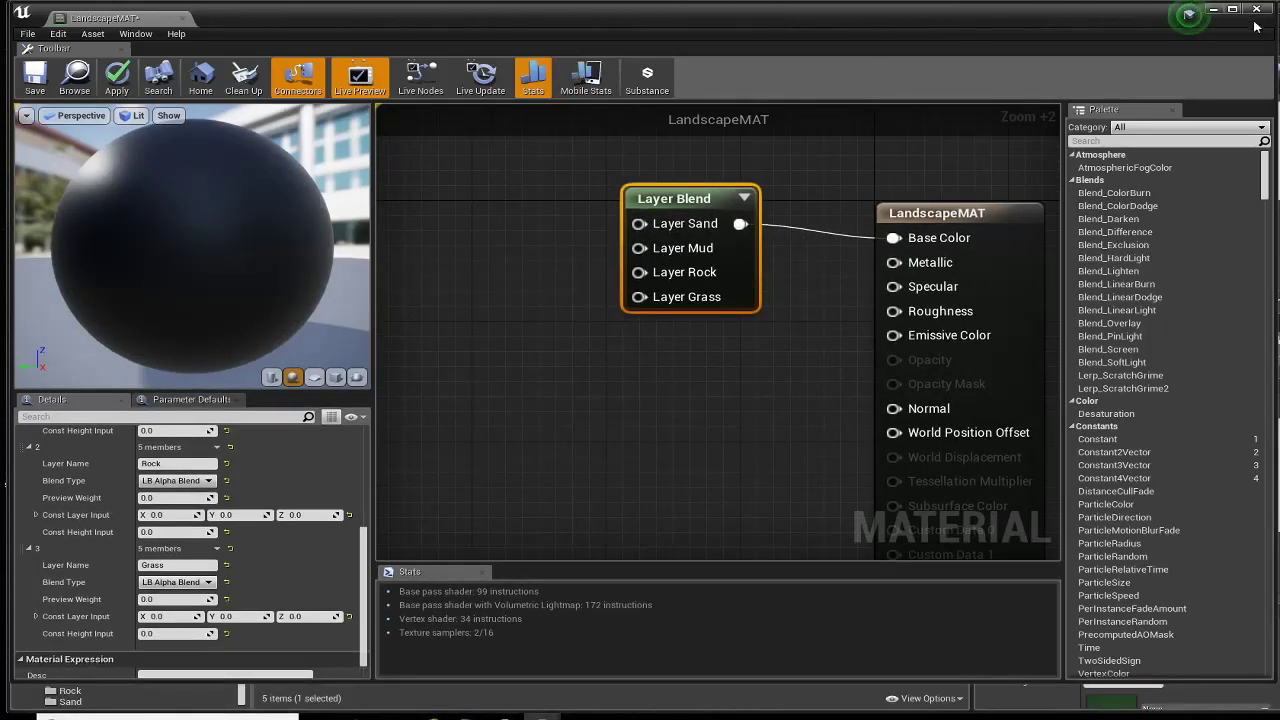
pyautogui.moveTo(1274, 4); pyautogui.dragTo(640, 240)
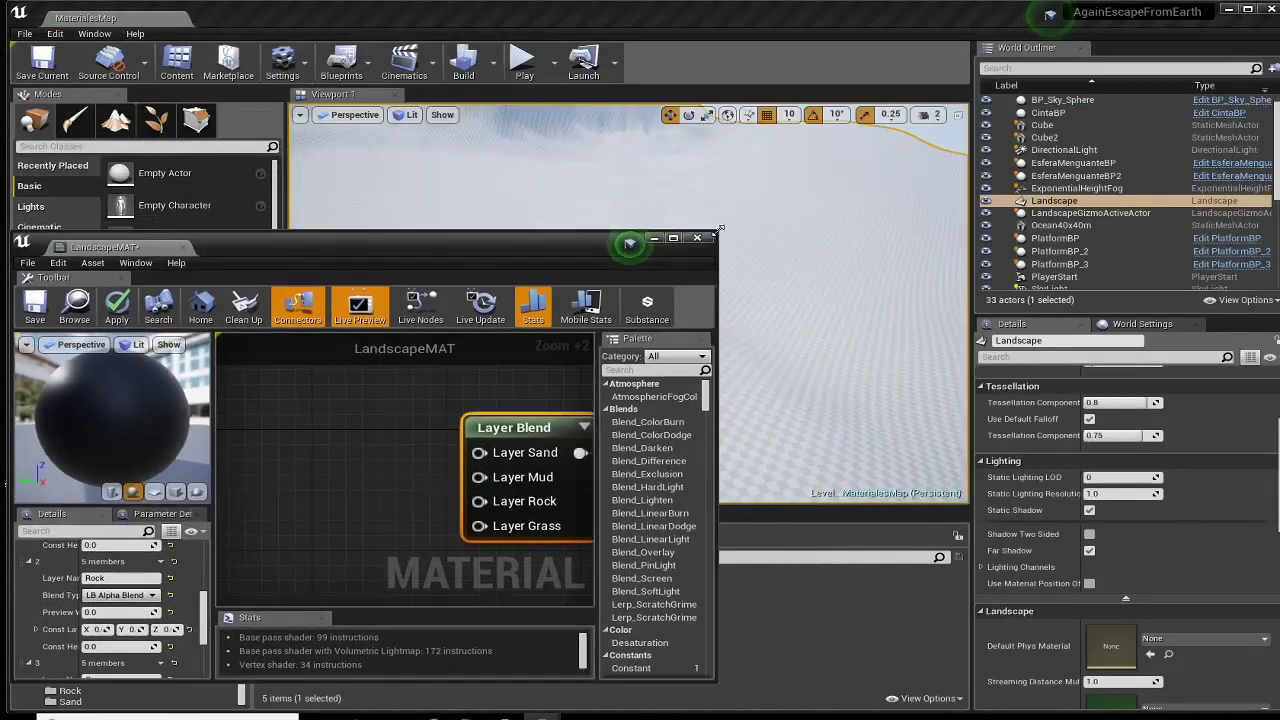
pyautogui.moveTo(477, 246); pyautogui.dragTo(860, 82)
pyautogui.scroll(-4, 739, 273)
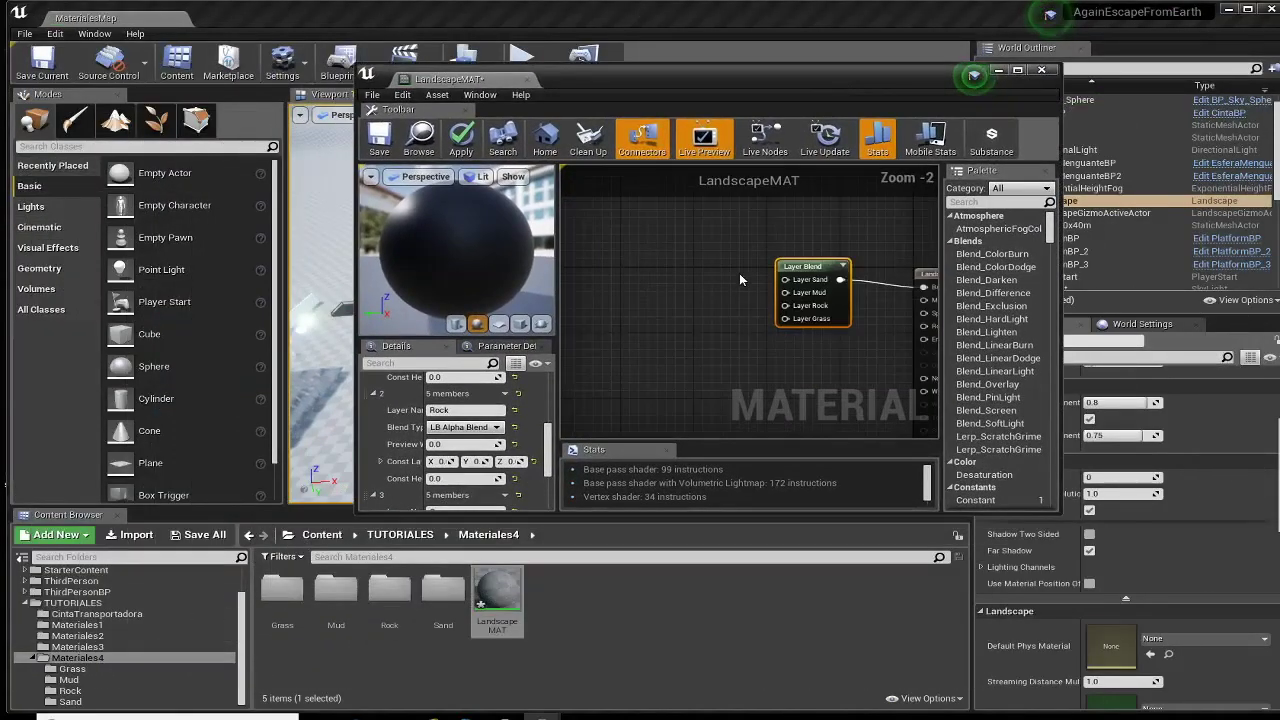
# Step: Add the luc-as-seamless-color texture from the Sand folder to the graph and connect its color output to Layer Sand
pyautogui.doubleClick(443, 592)
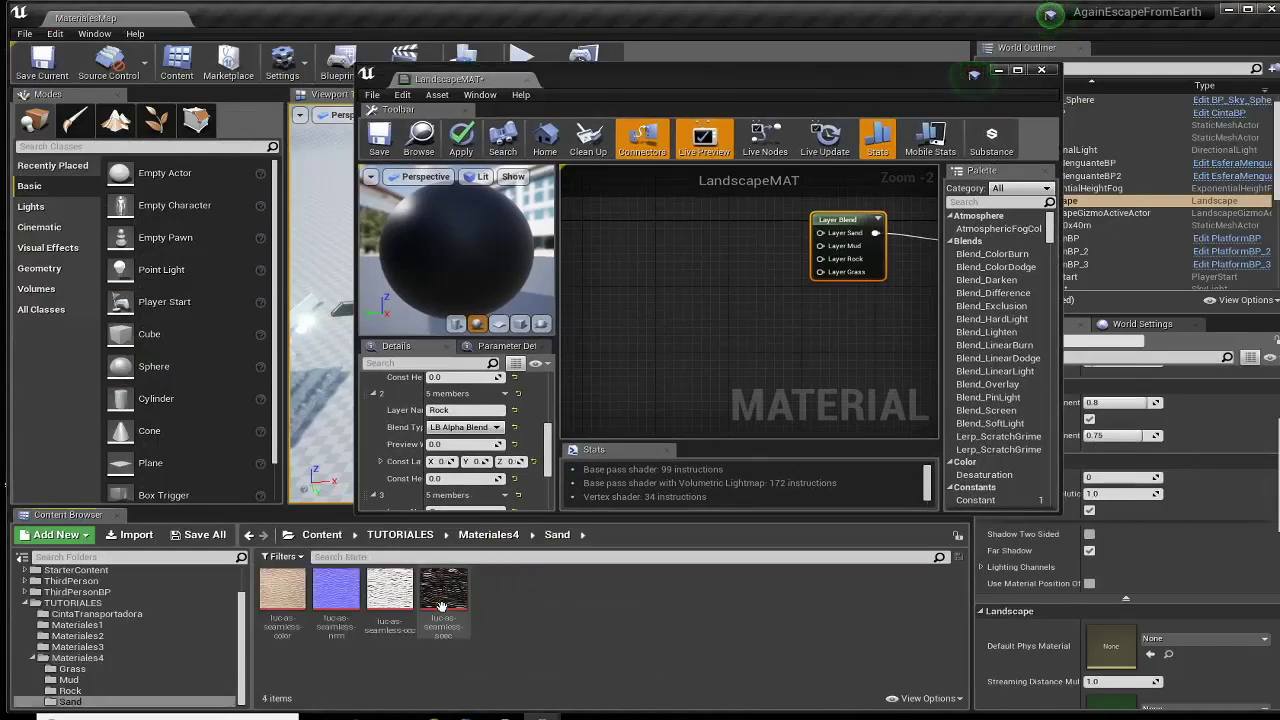
pyautogui.click(278, 607)
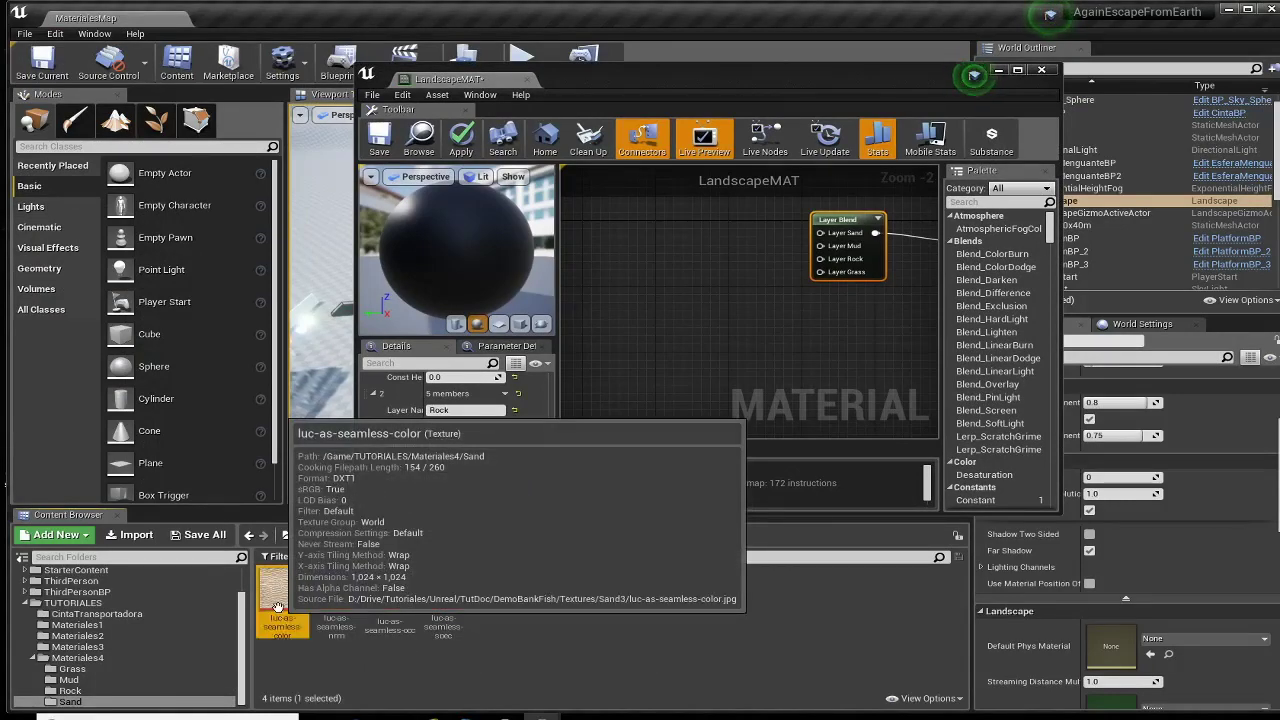
pyautogui.moveTo(278, 607); pyautogui.dragTo(644, 242)
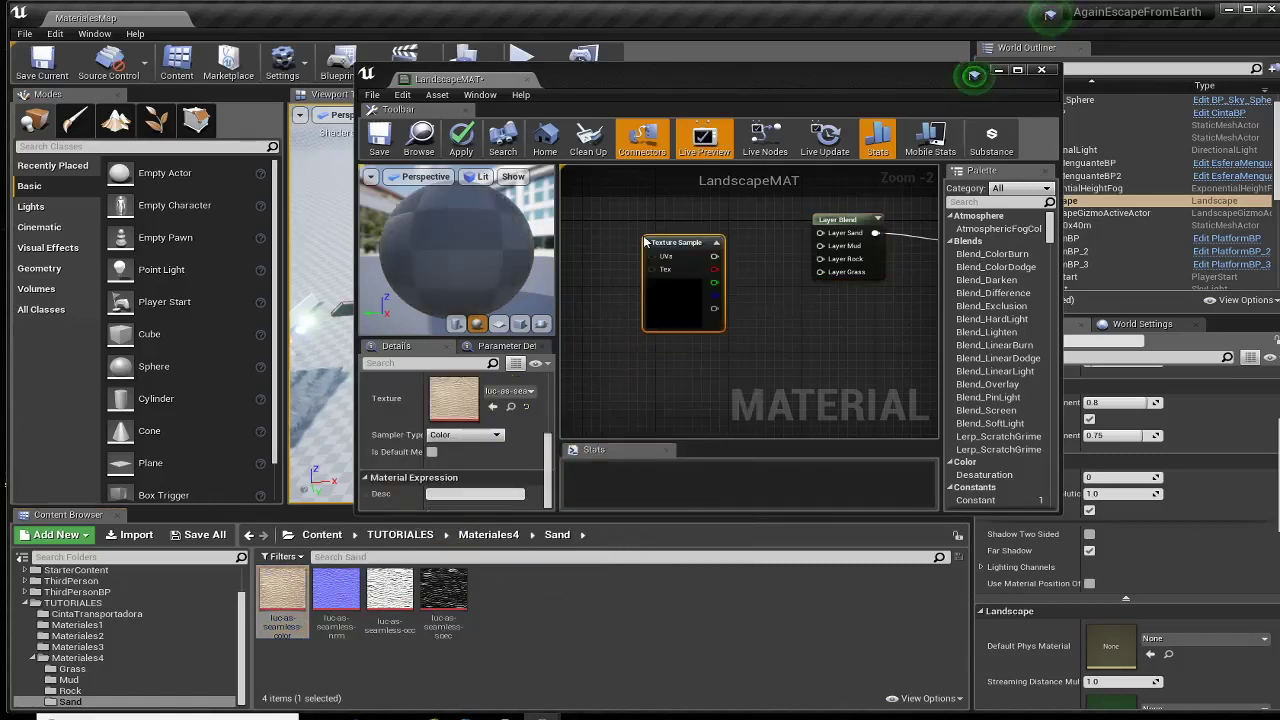
pyautogui.scroll(2, 760, 255)
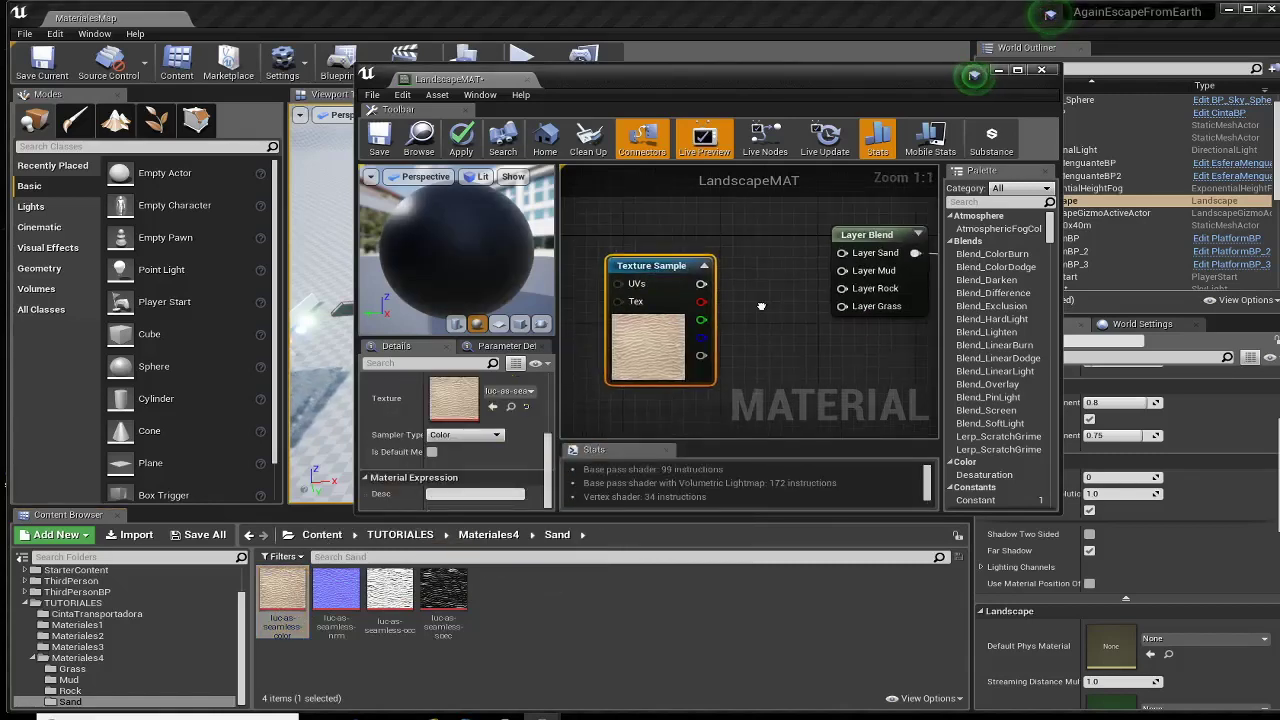
pyautogui.moveTo(701, 284); pyautogui.dragTo(842, 253)
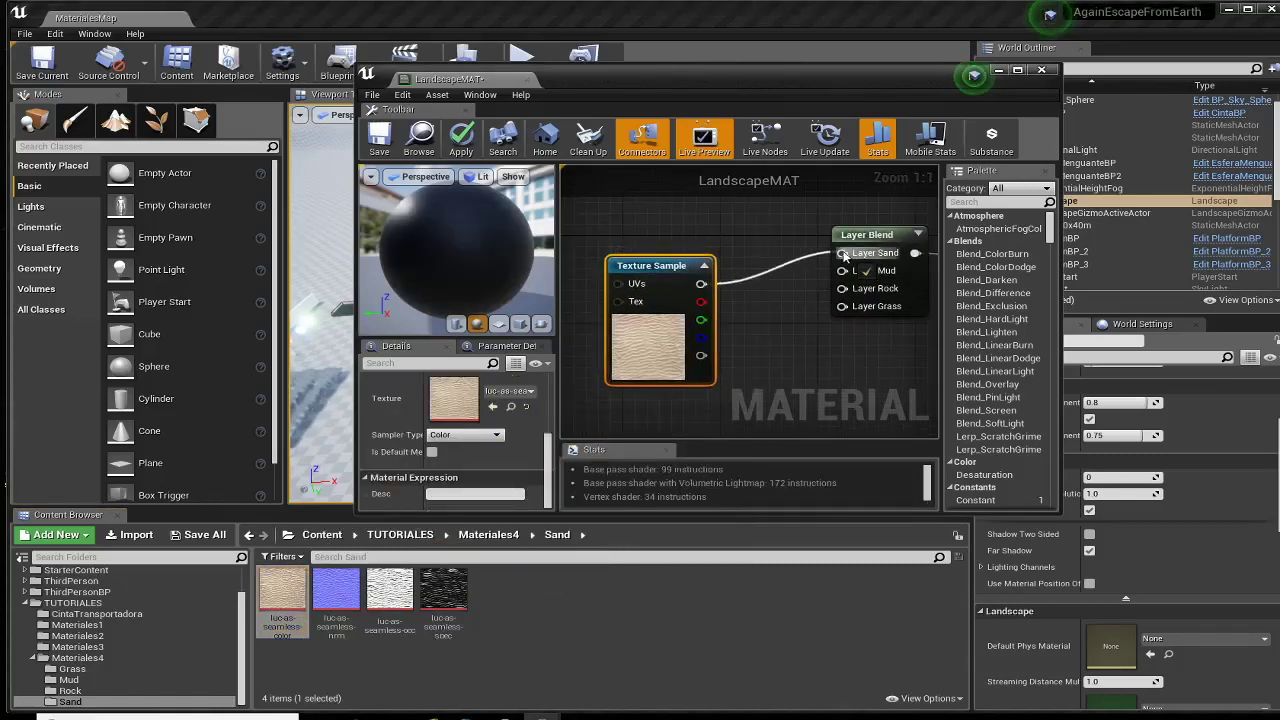
pyautogui.moveTo(655, 266); pyautogui.dragTo(659, 202)
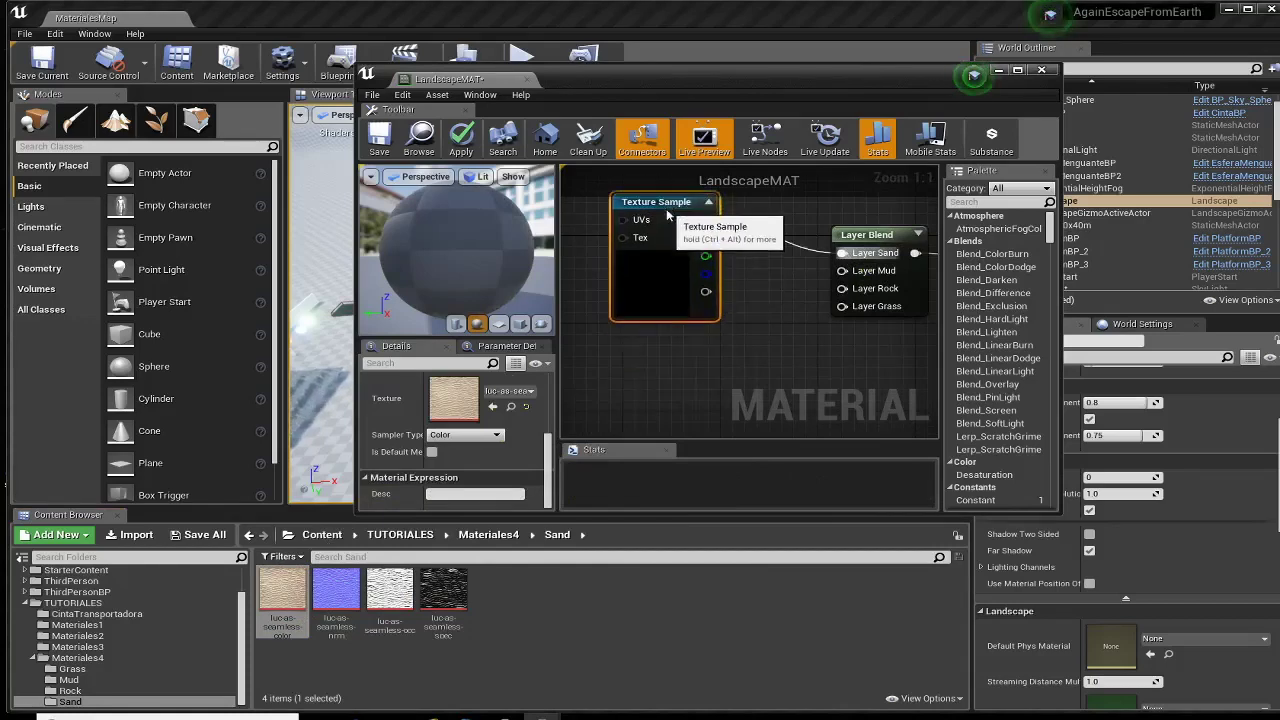
# Step: Add the TexturesCom_StylizedMud2_albedo_M texture from the Mud folder to the graph and connect its color output to Layer Mud
pyautogui.click(70, 680)
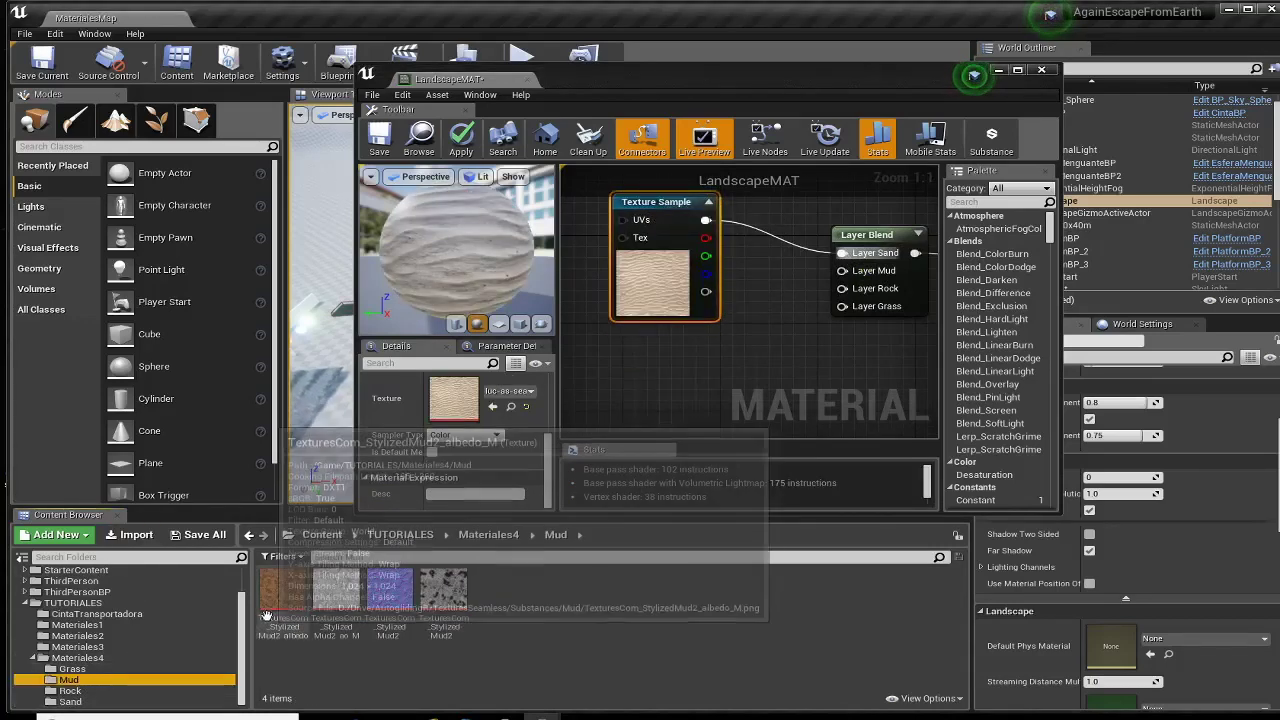
pyautogui.click(289, 607)
pyautogui.moveTo(289, 607); pyautogui.dragTo(632, 342)
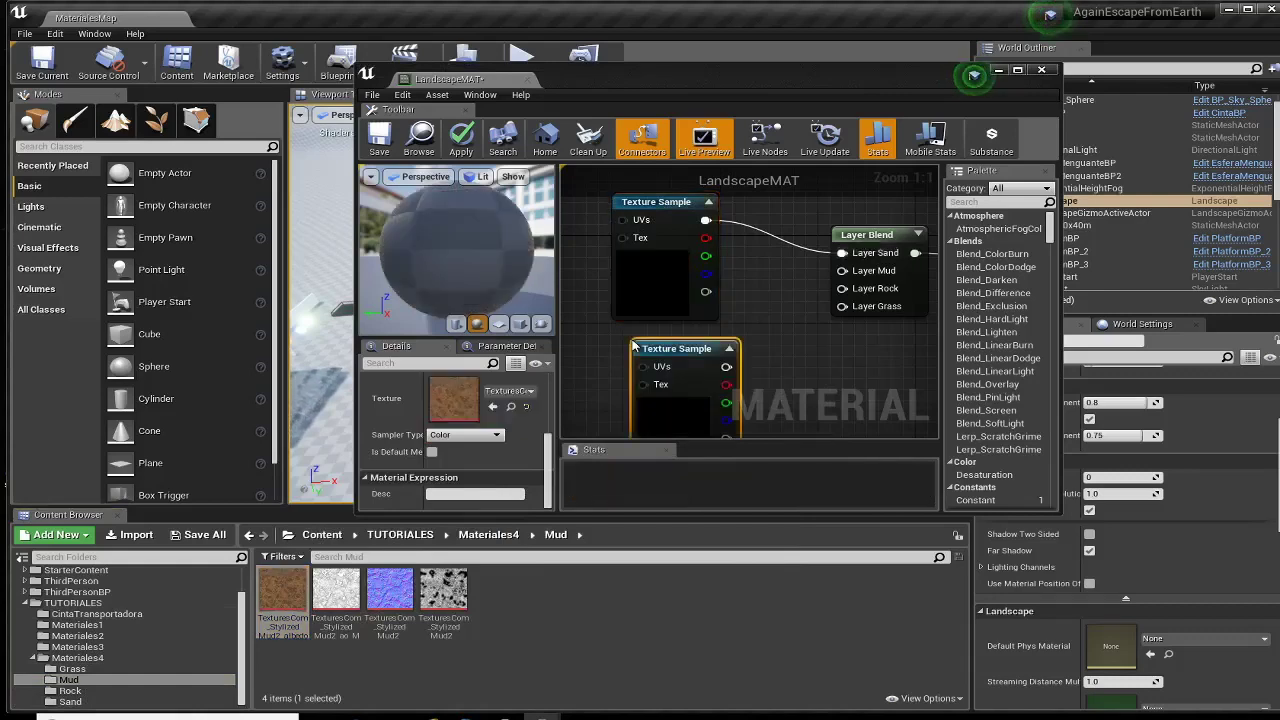
pyautogui.moveTo(763, 373); pyautogui.dragTo(726, 351, button='right')
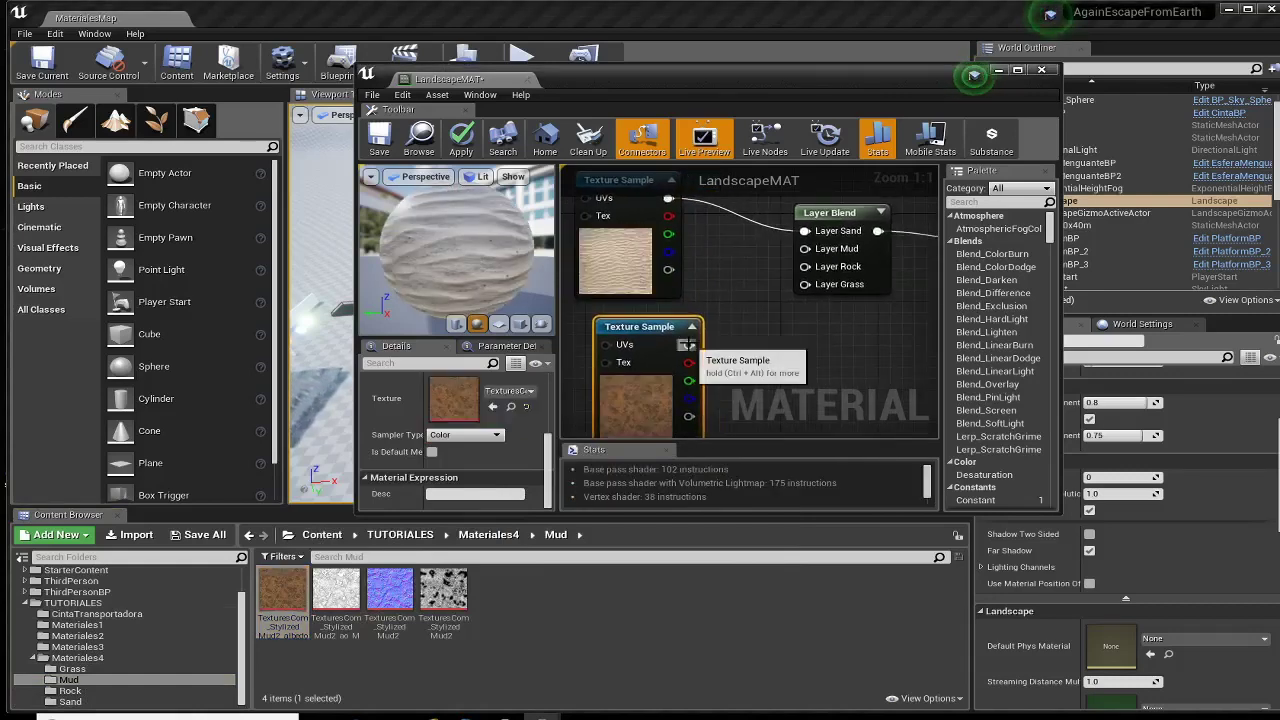
pyautogui.moveTo(689, 344); pyautogui.dragTo(805, 248)
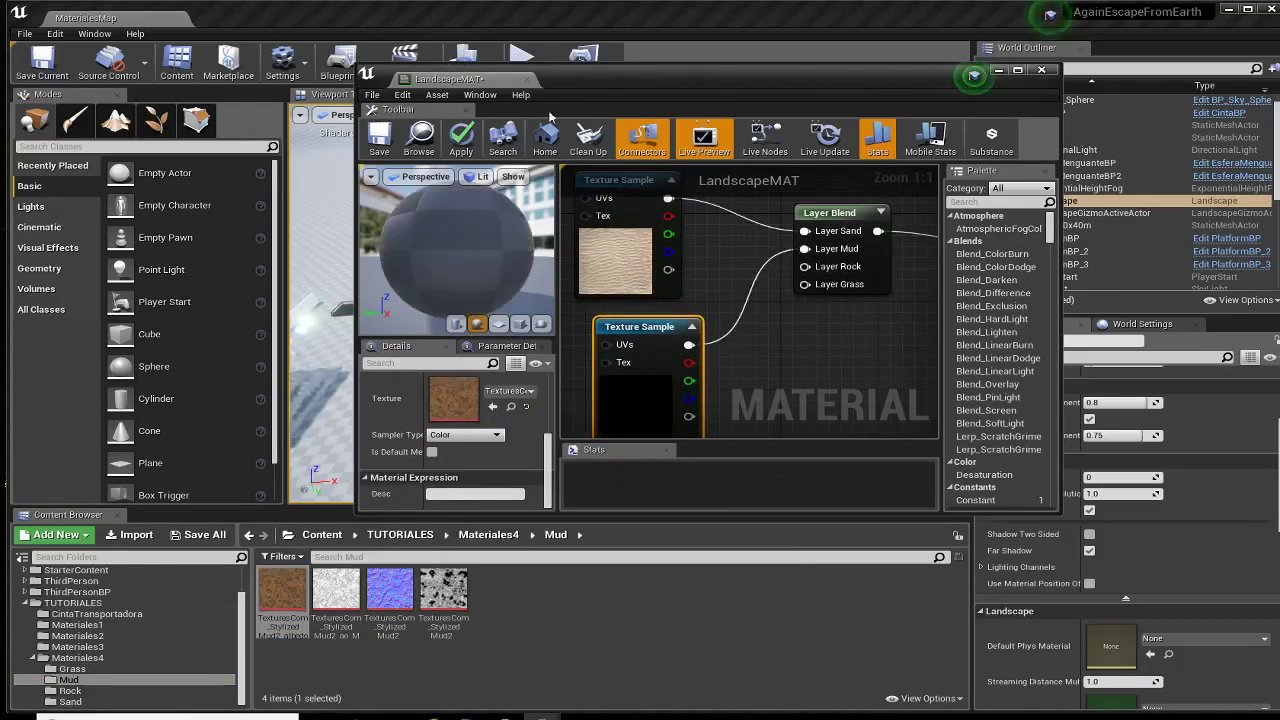
# Step: Move the sand texture and Layer Blend nodes higher in the graph, and place the mud texture directly beneath the sand one
pyautogui.moveTo(625, 183); pyautogui.dragTo(690, 312, button='right')
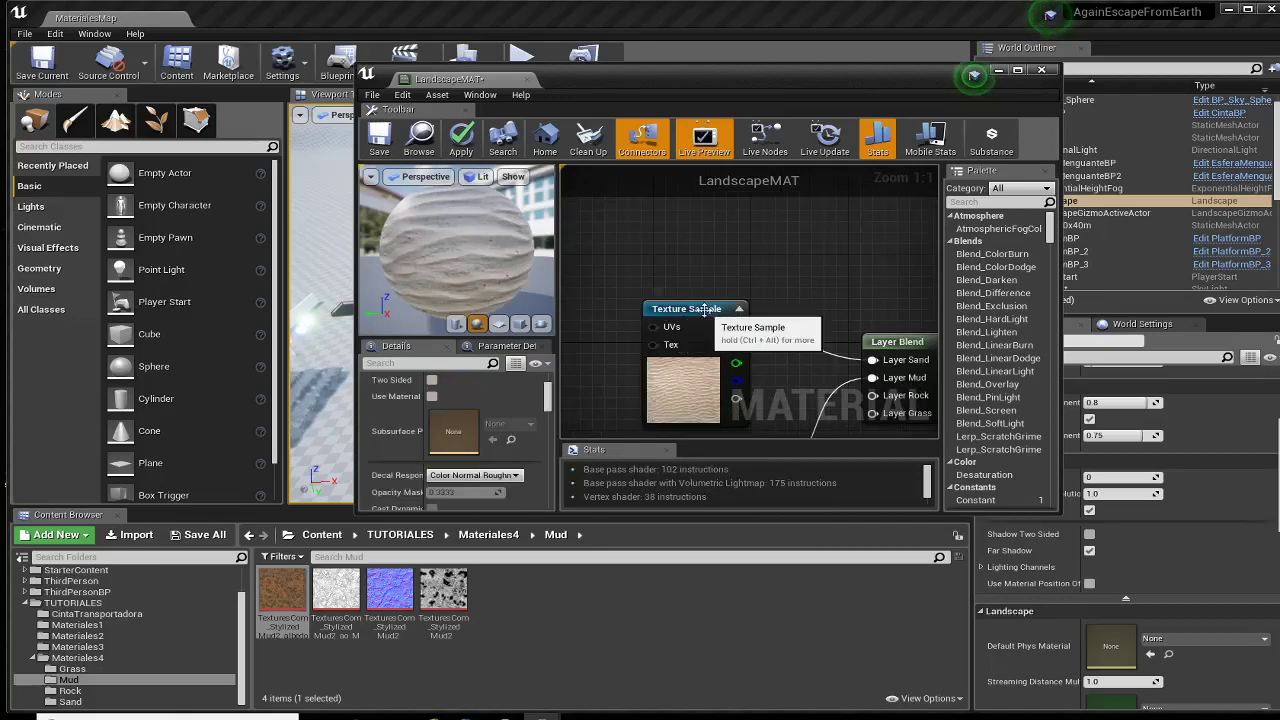
pyautogui.moveTo(704, 310); pyautogui.dragTo(700, 210)
pyautogui.moveTo(897, 341); pyautogui.dragTo(895, 284)
pyautogui.moveTo(725, 380); pyautogui.dragTo(745, 270, button='right')
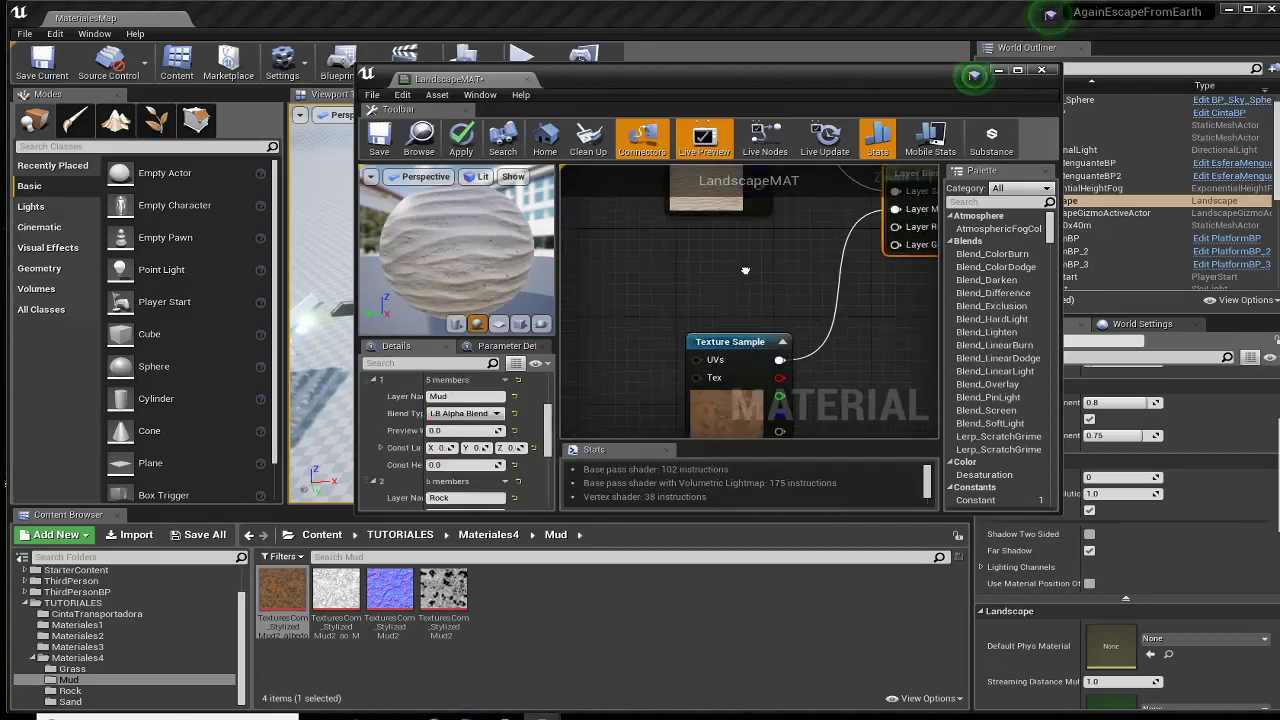
pyautogui.moveTo(738, 342); pyautogui.dragTo(705, 229)
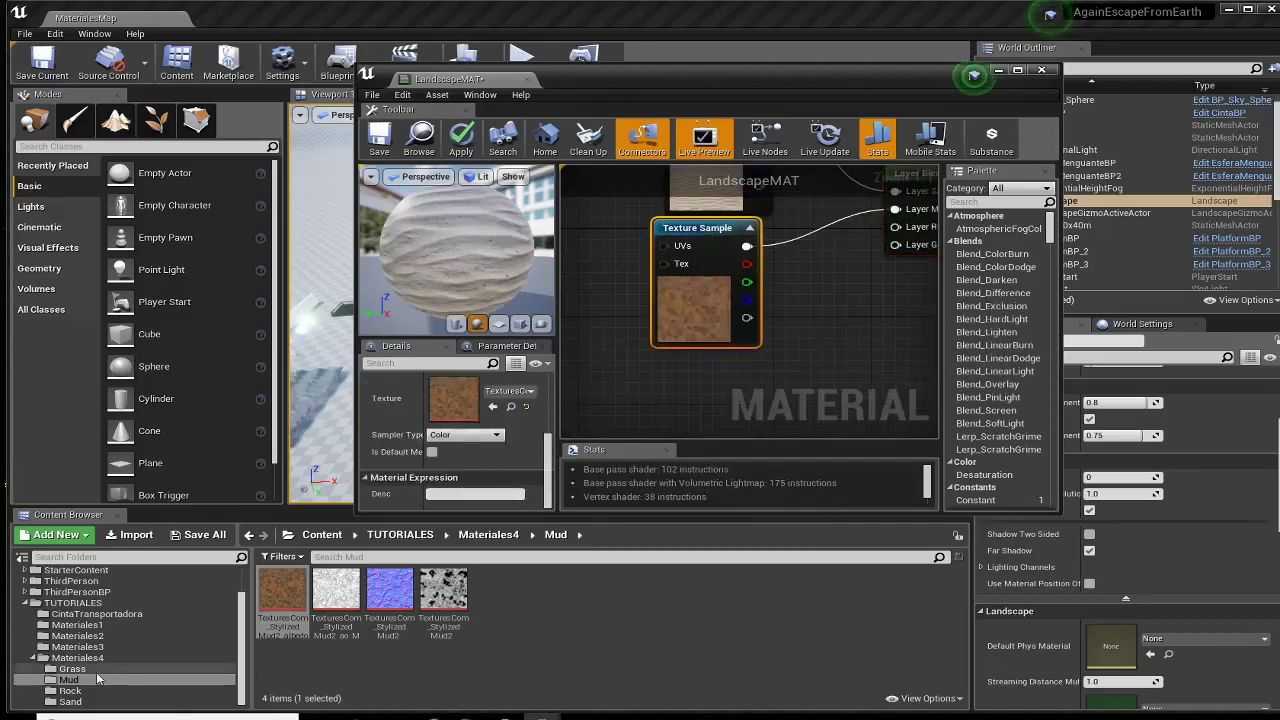
# Step: Add the TexturesCom_Rock_albedo_M texture from the Rock folder below the mud node and connect its color output to Layer Rock
pyautogui.click(70, 690)
pyautogui.moveTo(283, 592); pyautogui.dragTo(688, 376)
pyautogui.moveTo(808, 325); pyautogui.dragTo(691, 321, button='right')
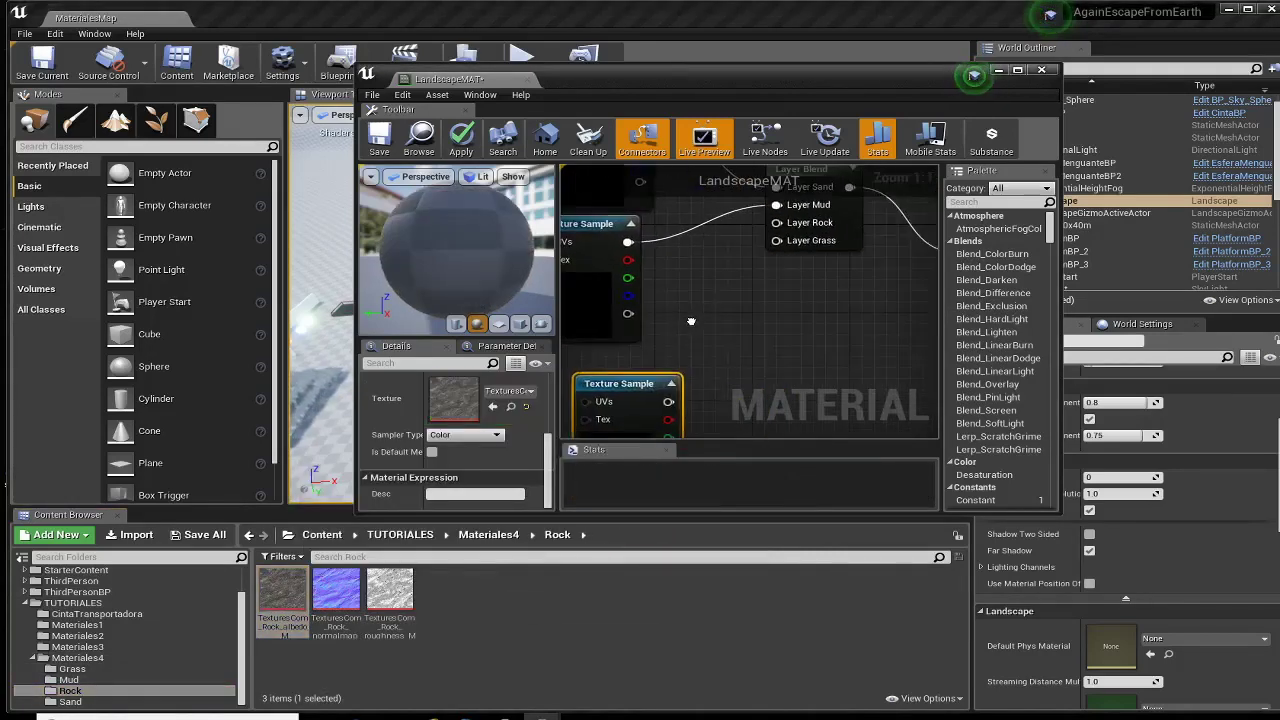
pyautogui.moveTo(668, 401); pyautogui.dragTo(716, 332)
pyautogui.moveTo(668, 401); pyautogui.dragTo(777, 222)
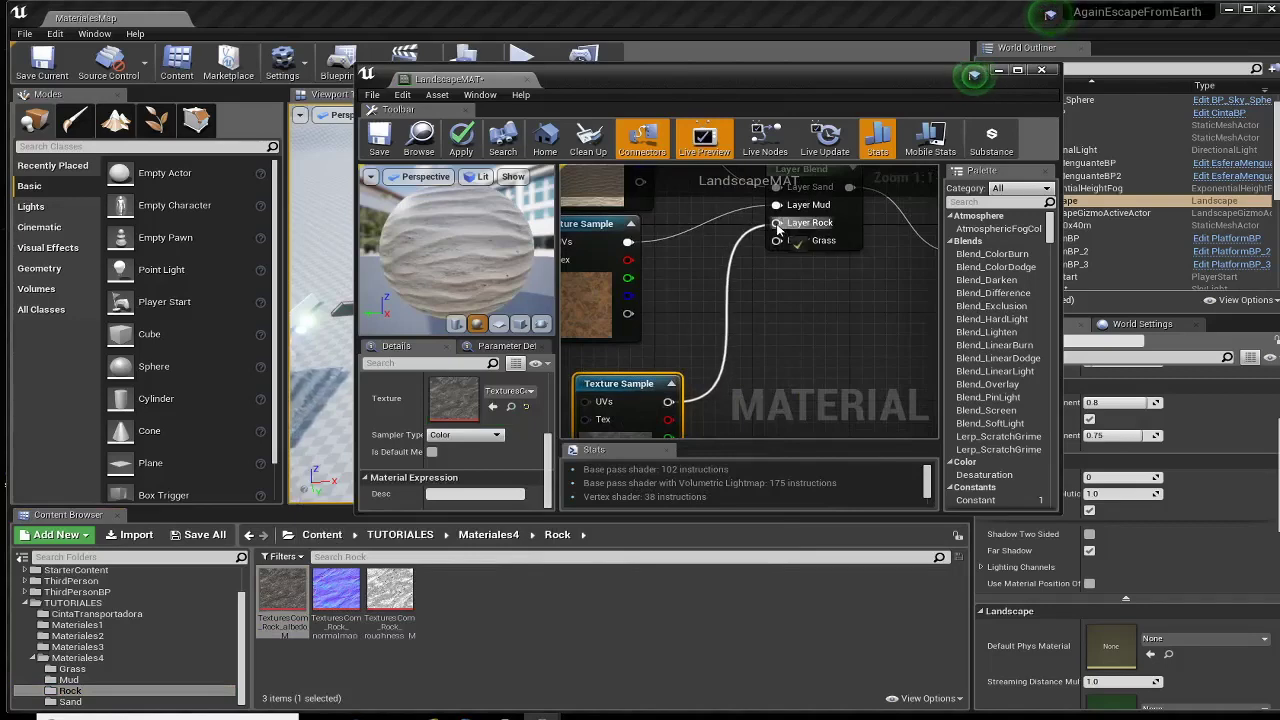
pyautogui.moveTo(644, 384); pyautogui.dragTo(620, 378)
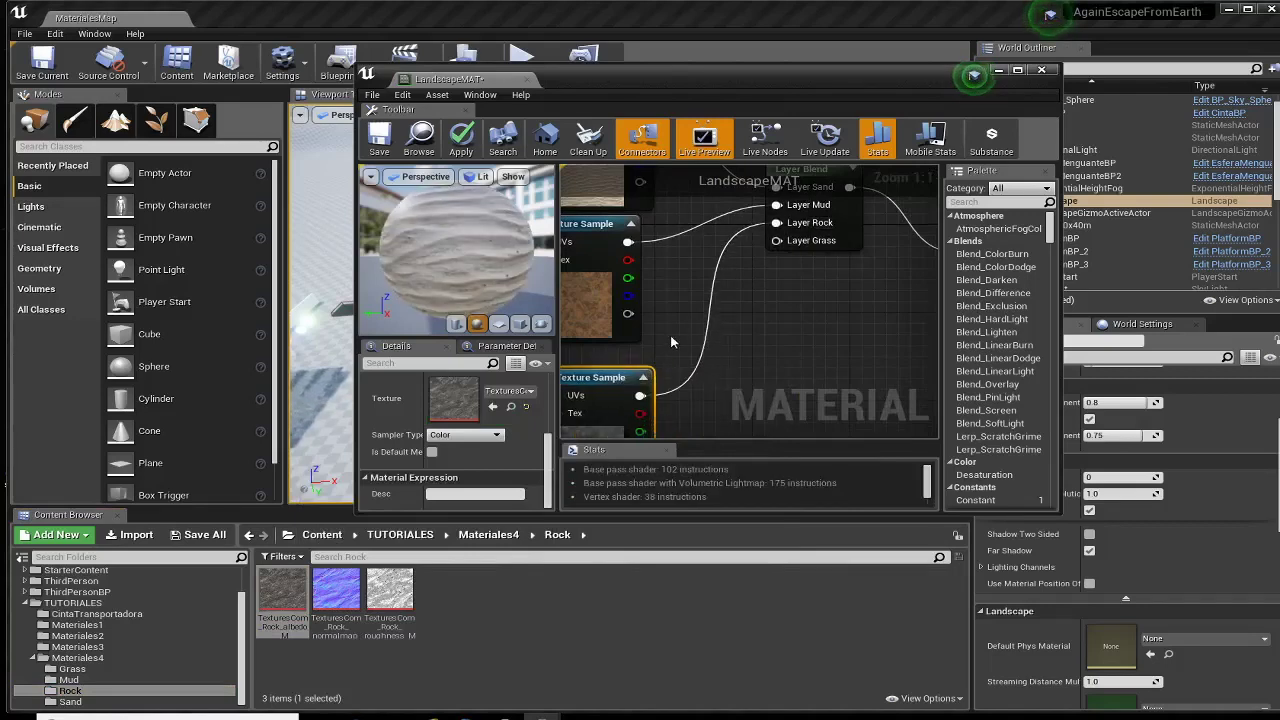
# Step: Add the grass01 texture from the Grass folder to the graph and connect its color output to Layer Grass
pyautogui.moveTo(670, 335); pyautogui.dragTo(737, 213, button='right')
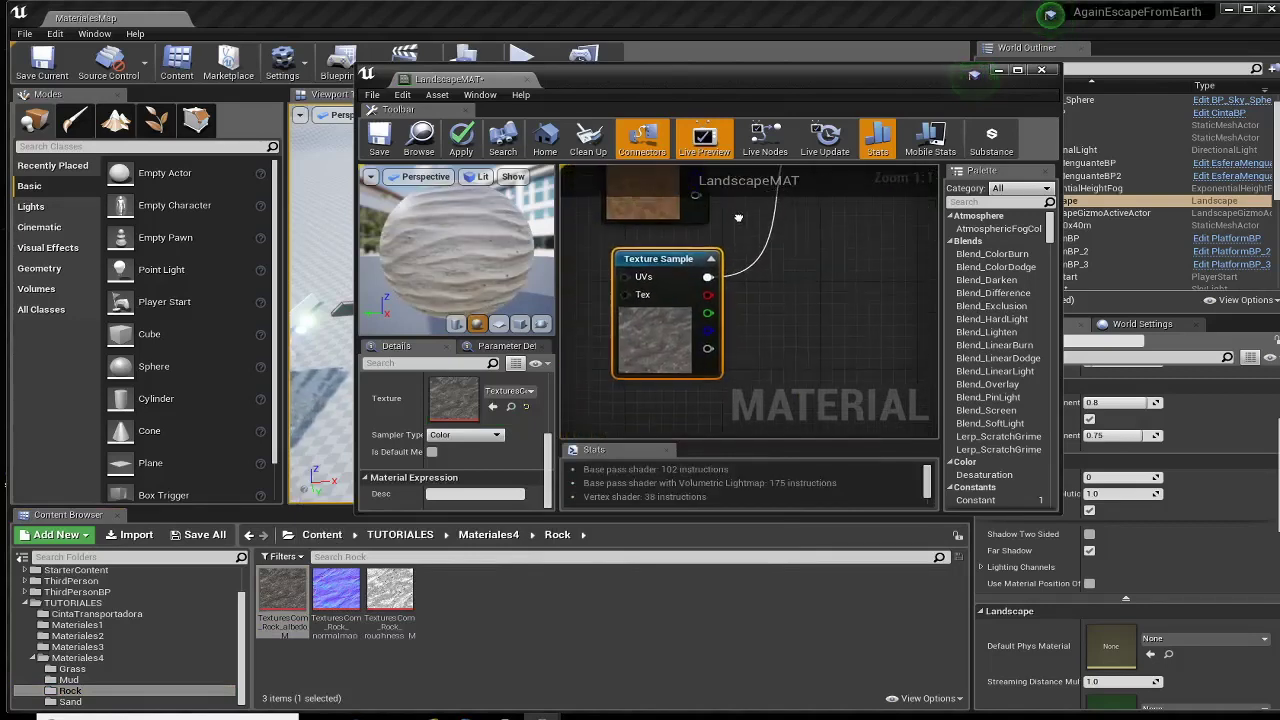
pyautogui.click(72, 669)
pyautogui.moveTo(283, 590); pyautogui.dragTo(750, 306)
pyautogui.moveTo(750, 306); pyautogui.dragTo(695, 360, button='right')
pyautogui.moveTo(718, 390); pyautogui.dragTo(712, 321)
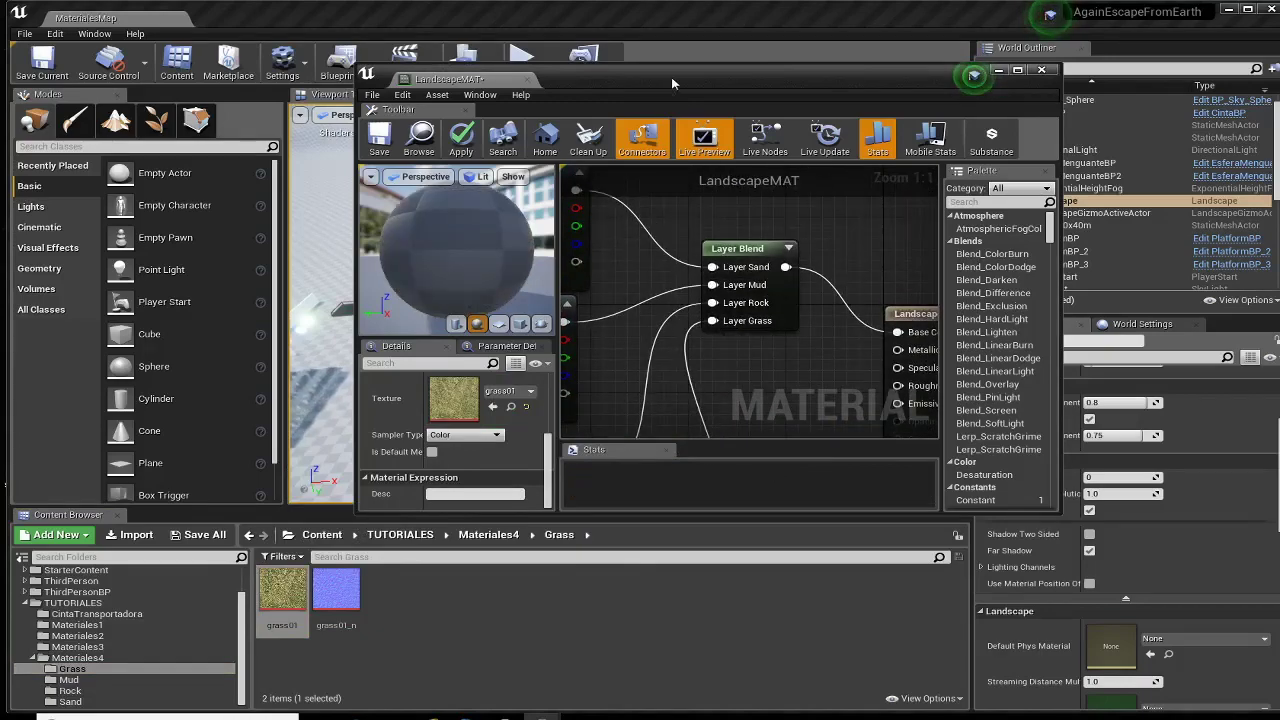
# Step: Enlarge the material editor window and arrange the four Texture Sample nodes in a column left of the Layer Blend node
pyautogui.moveTo(700, 76); pyautogui.dragTo(380, 1)
pyautogui.moveTo(684, 487); pyautogui.dragTo(950, 500, button='right')
pyautogui.moveTo(815, 421); pyautogui.dragTo(880, 431, button='right')
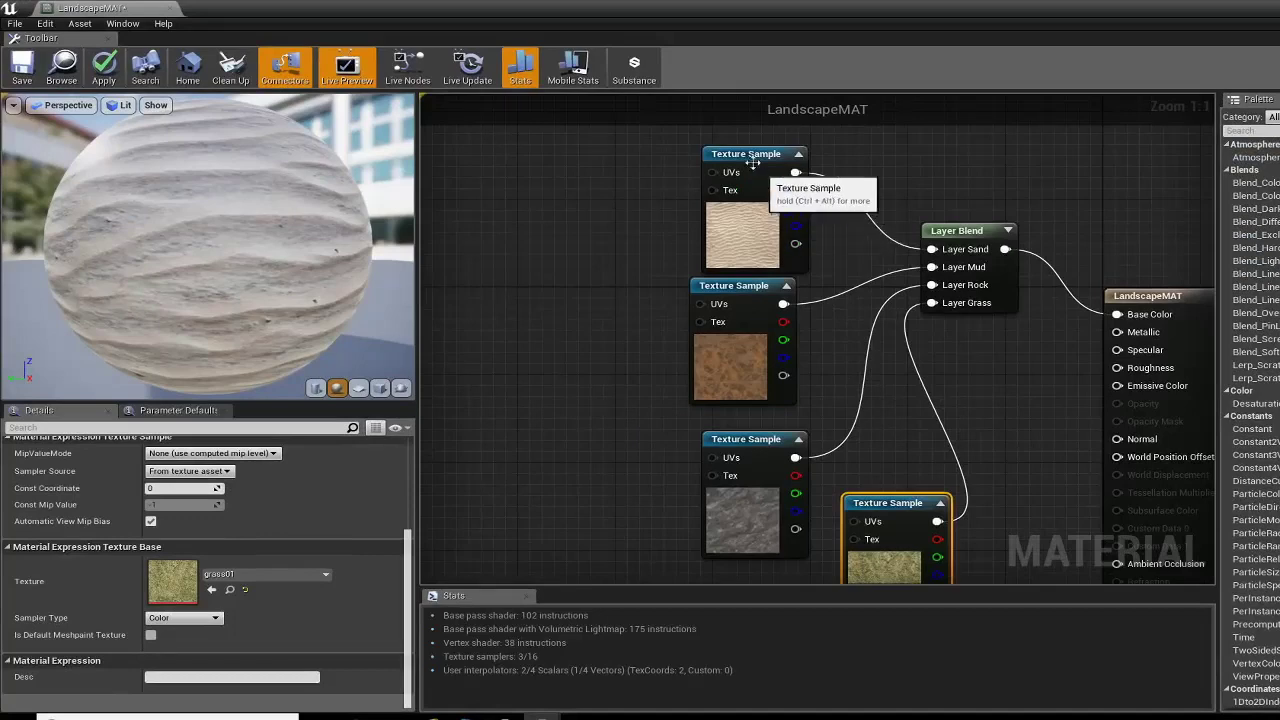
pyautogui.moveTo(748, 155); pyautogui.dragTo(686, 133)
pyautogui.moveTo(754, 289); pyautogui.dragTo(694, 266)
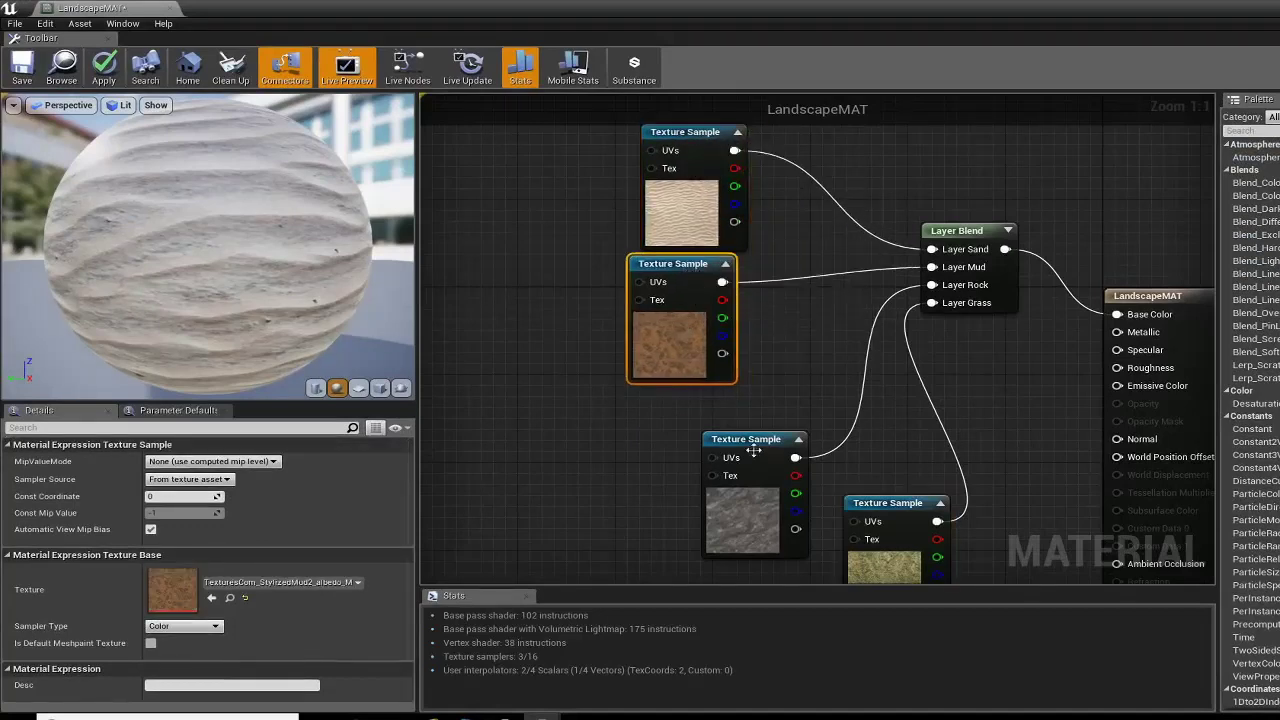
pyautogui.moveTo(752, 458); pyautogui.dragTo(666, 436)
pyautogui.moveTo(905, 504); pyautogui.dragTo(670, 546)
# Step: Save the LandscapeMAT material with its four connected texture layers
pyautogui.moveTo(993, 485); pyautogui.dragTo(1077, 507, button='right')
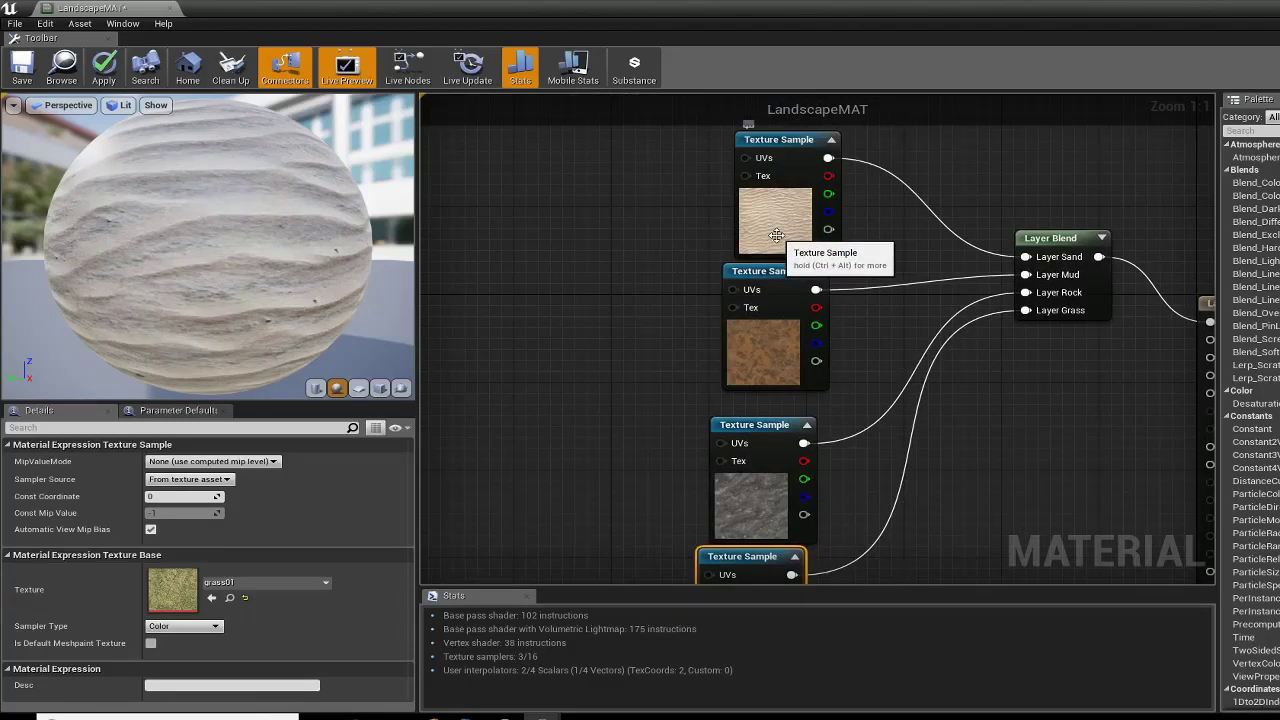
pyautogui.moveTo(967, 427); pyautogui.dragTo(763, 404, button='right')
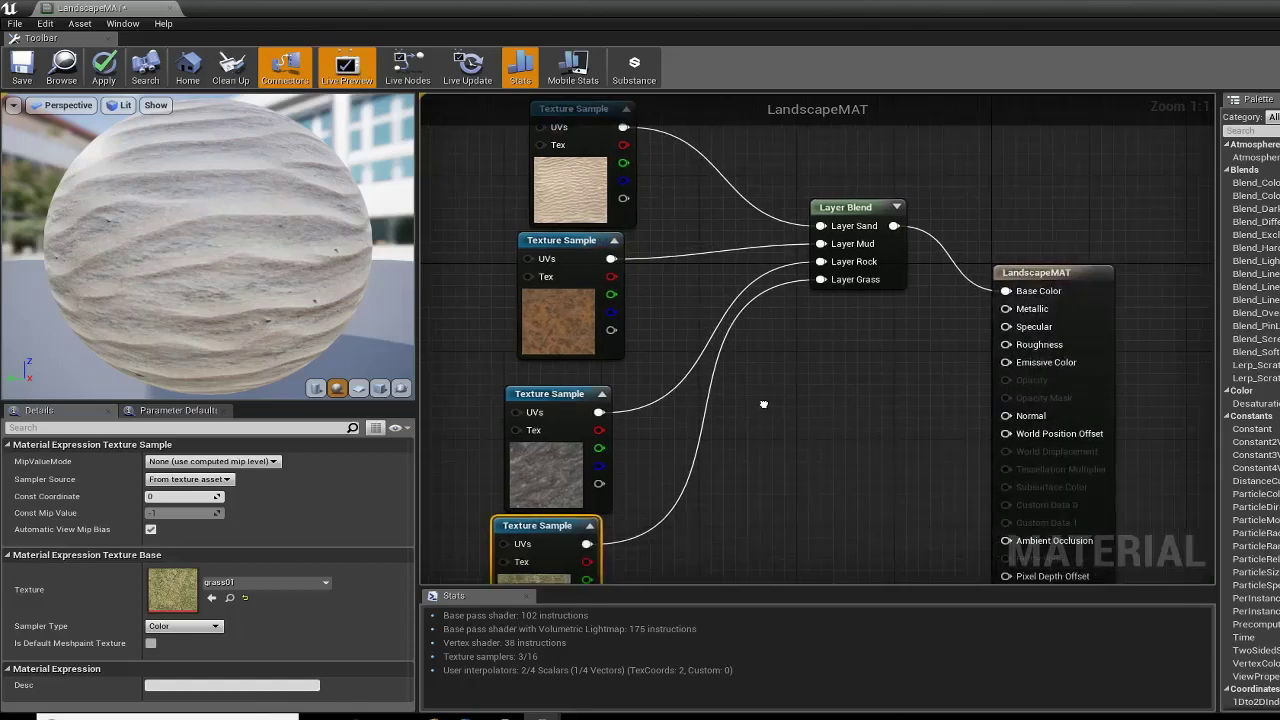
pyautogui.click(20, 72)
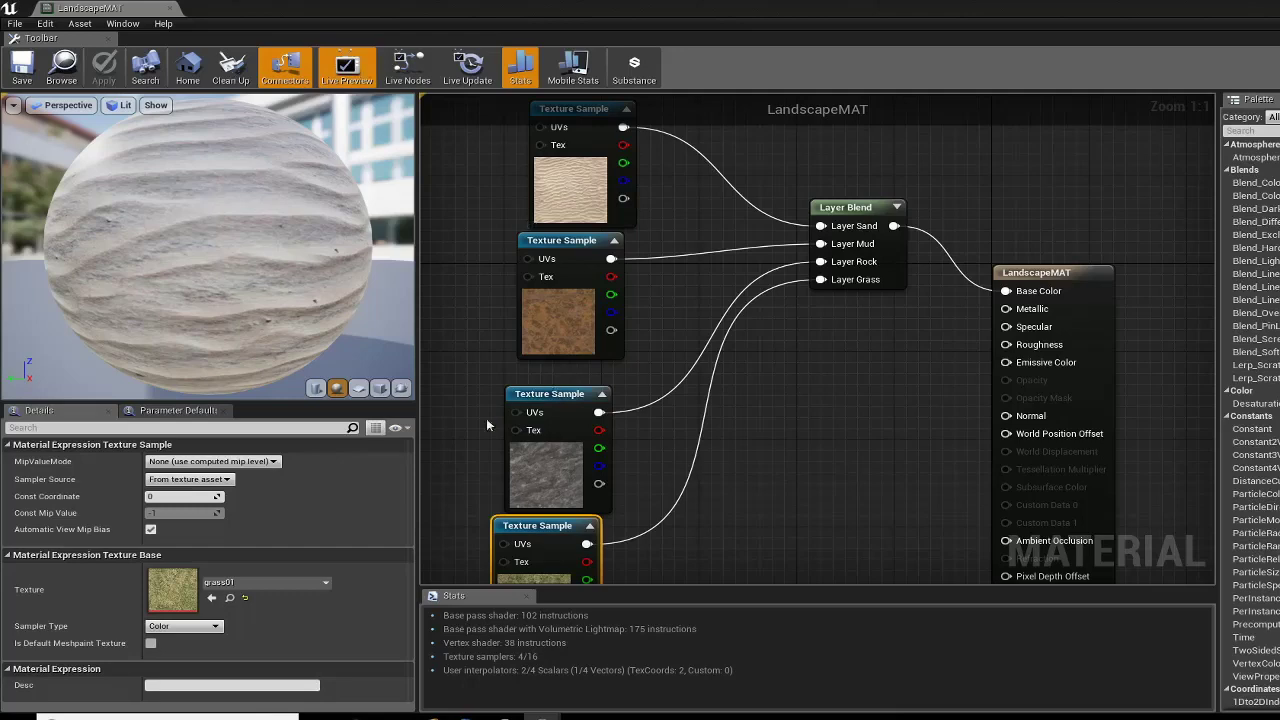
# Step: Align the rock and grass Texture Sample nodes beneath the sand and mud ones to tidy the column
pyautogui.moveTo(486, 425); pyautogui.dragTo(576, 397, button='right')
pyautogui.moveTo(602, 366); pyautogui.dragTo(625, 344)
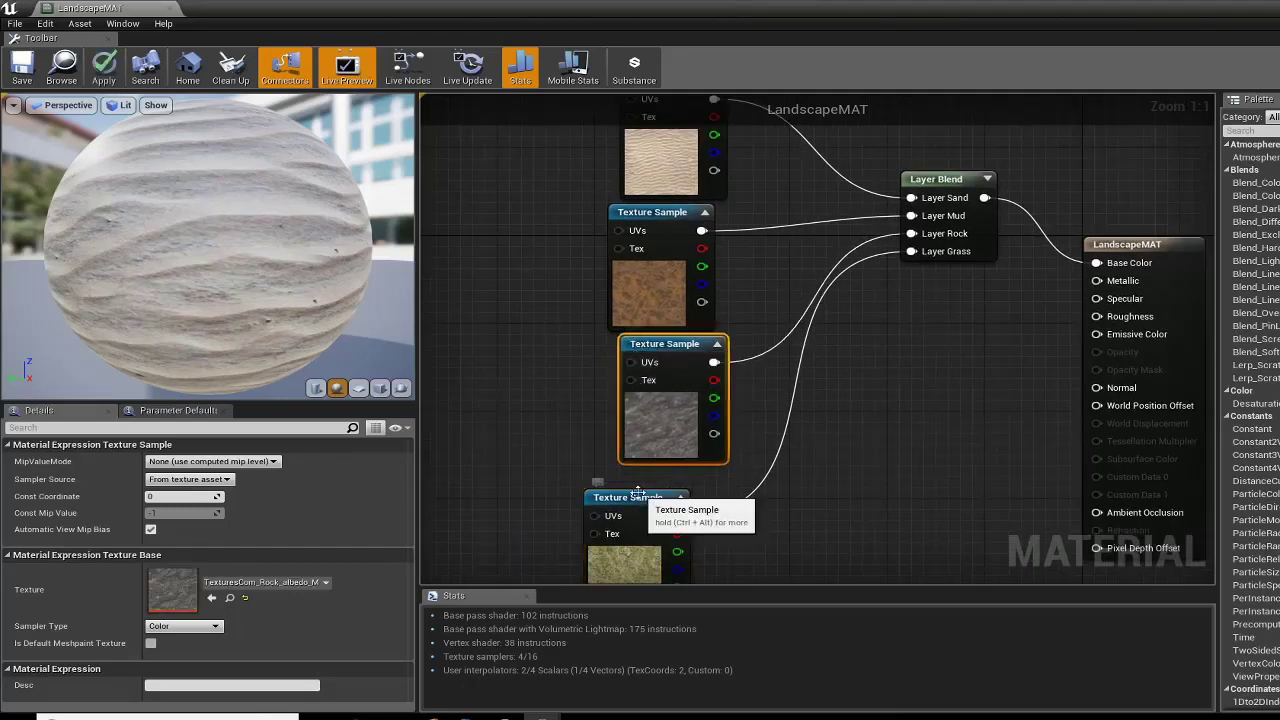
pyautogui.moveTo(637, 491); pyautogui.dragTo(680, 480)
pyautogui.moveTo(537, 366); pyautogui.dragTo(503, 409, button='right')
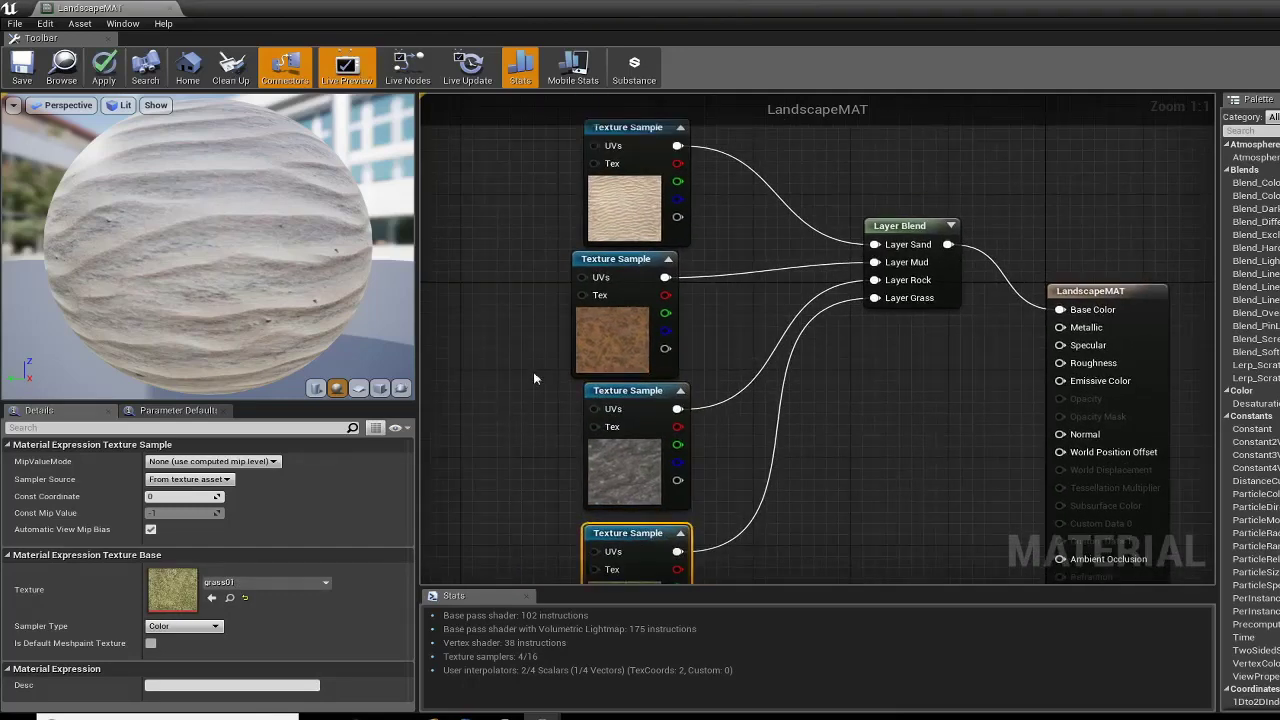
# Step: Close the material editor, applying the changes to the original material, and select the Landscape actor in the level
pyautogui.click(1275, 8)
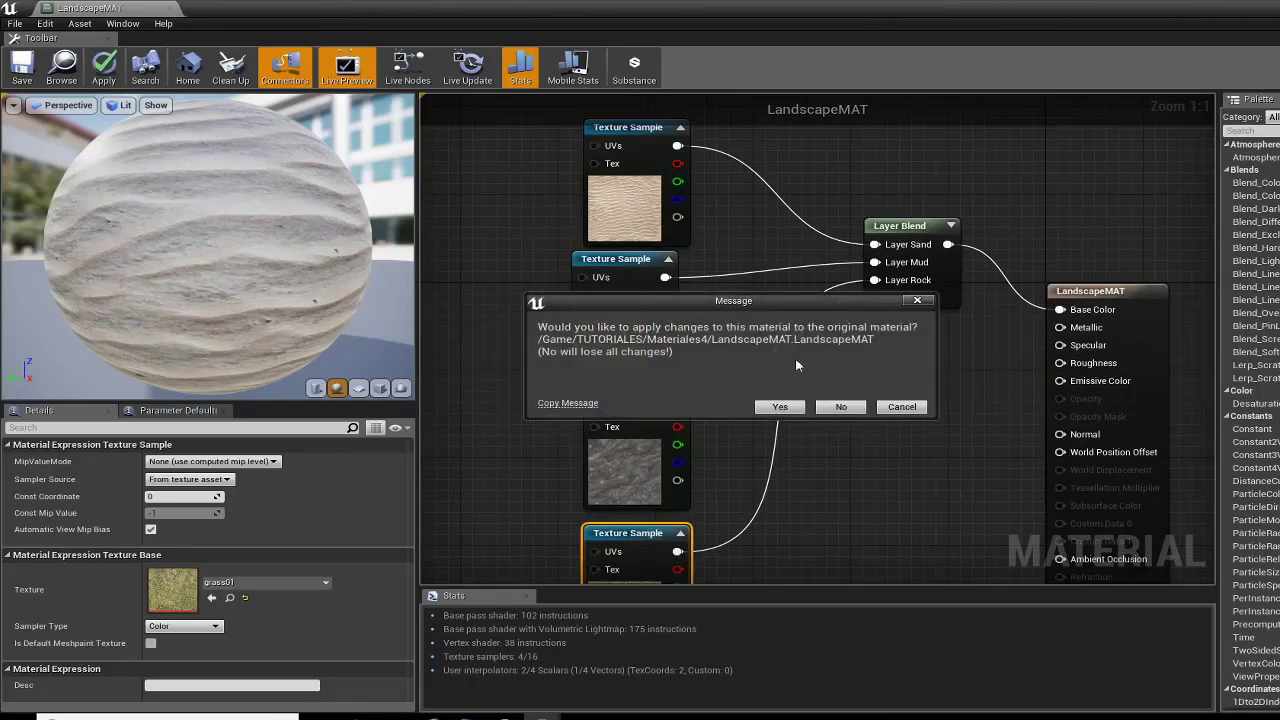
pyautogui.click(778, 407)
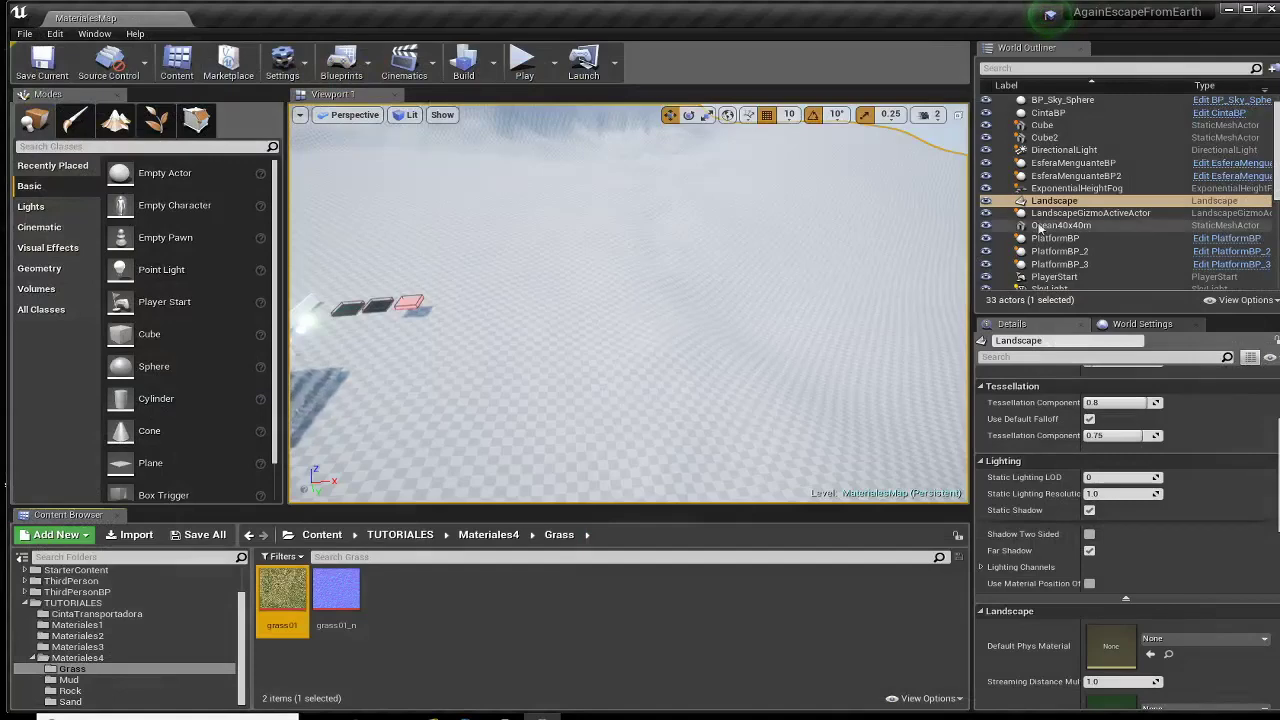
pyautogui.click(1064, 204)
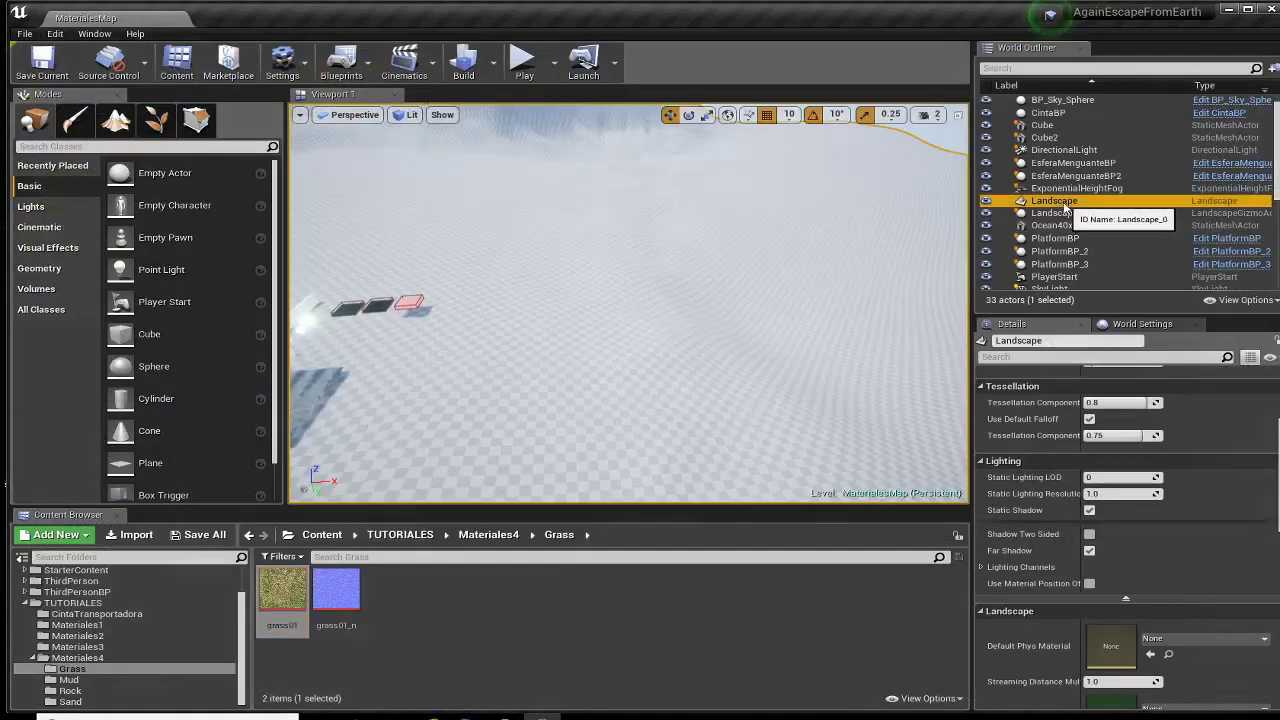
# Step: Assign the LandscapeMAT material from the Materiales4 folder as the Landscape actor's Landscape Material
pyautogui.doubleClick(1060, 205)
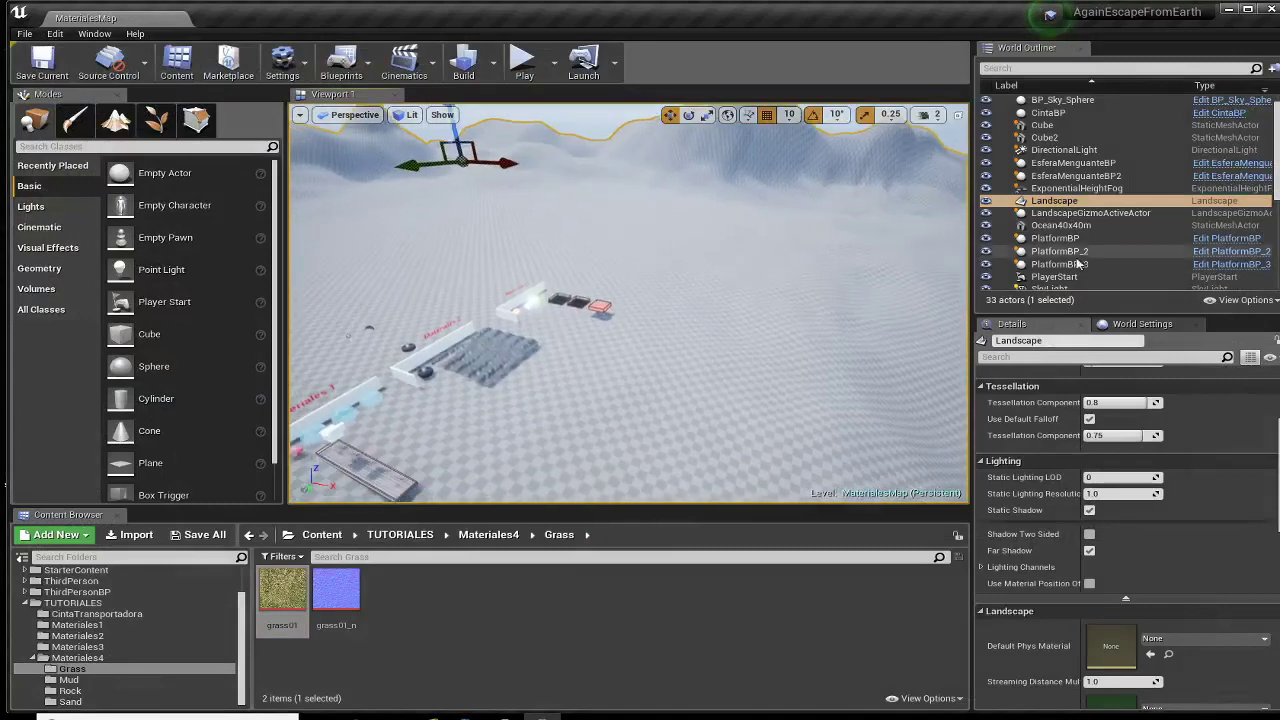
pyautogui.scroll(-4, 1053, 502)
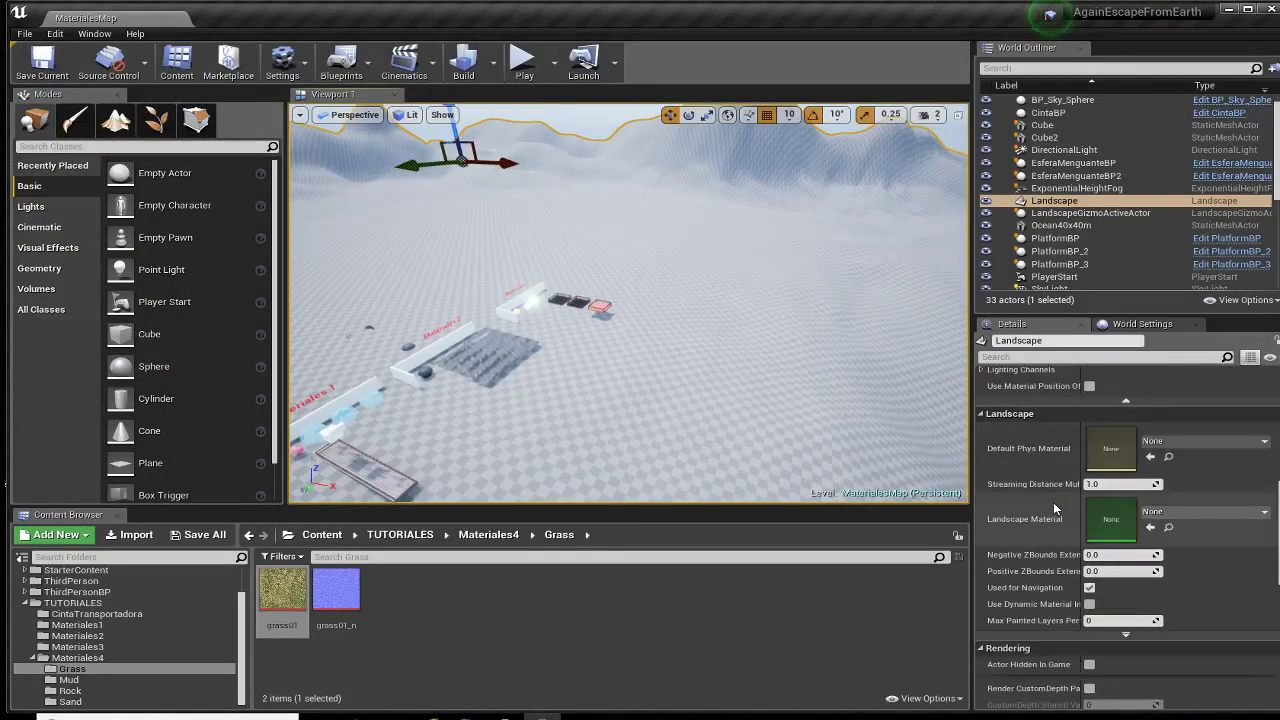
pyautogui.click(77, 658)
pyautogui.moveTo(493, 590); pyautogui.dragTo(1120, 515)
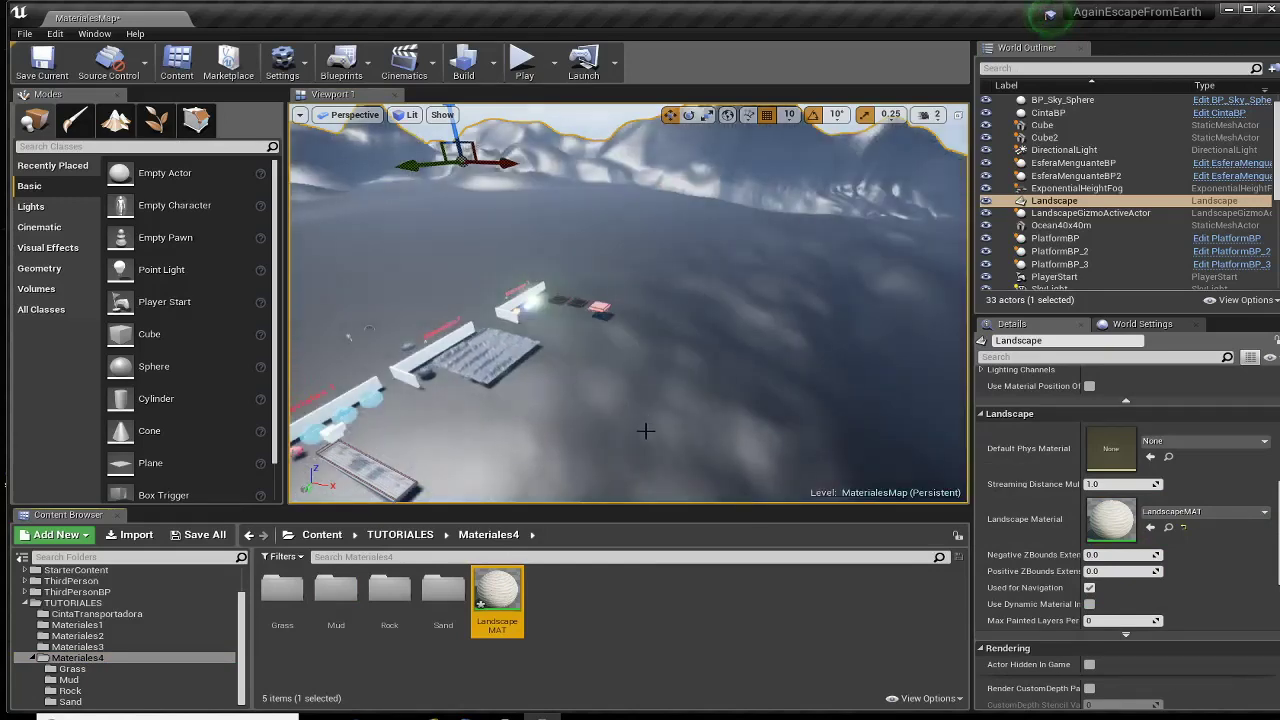
pyautogui.moveTo(645, 431); pyautogui.dragTo(485, 478)
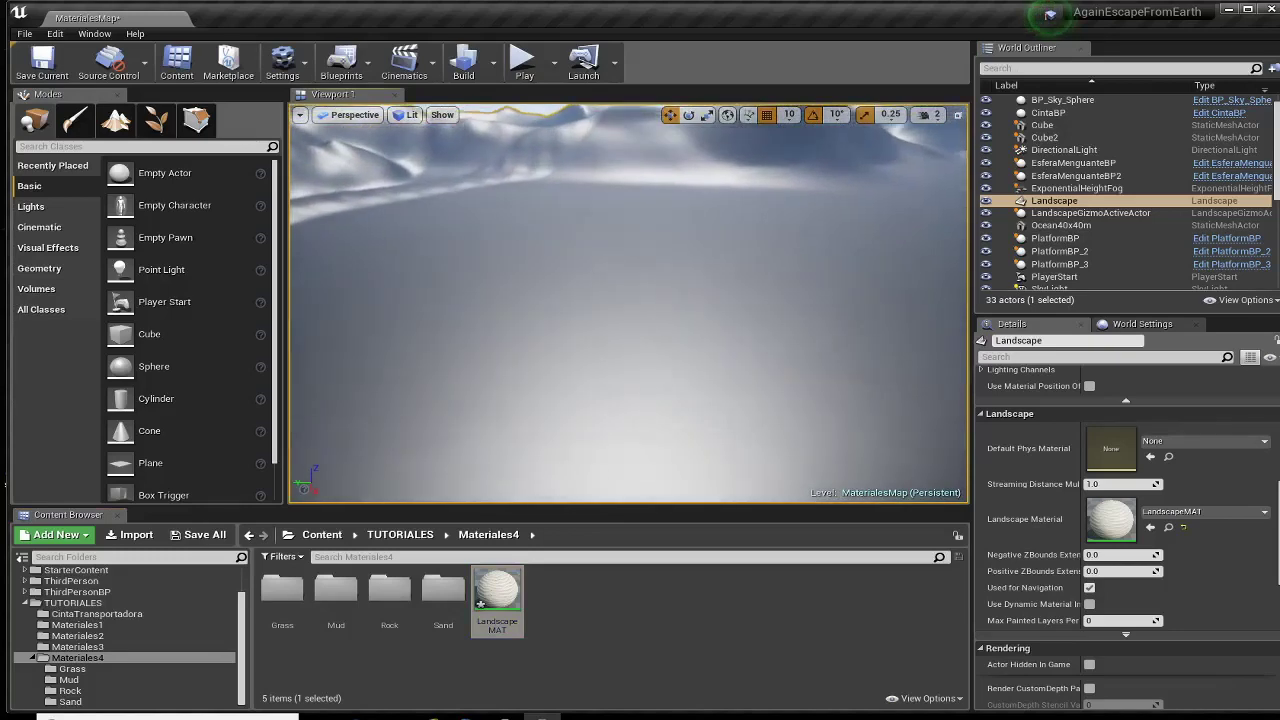
pyautogui.moveTo(485, 478); pyautogui.dragTo(645, 431, button='right')
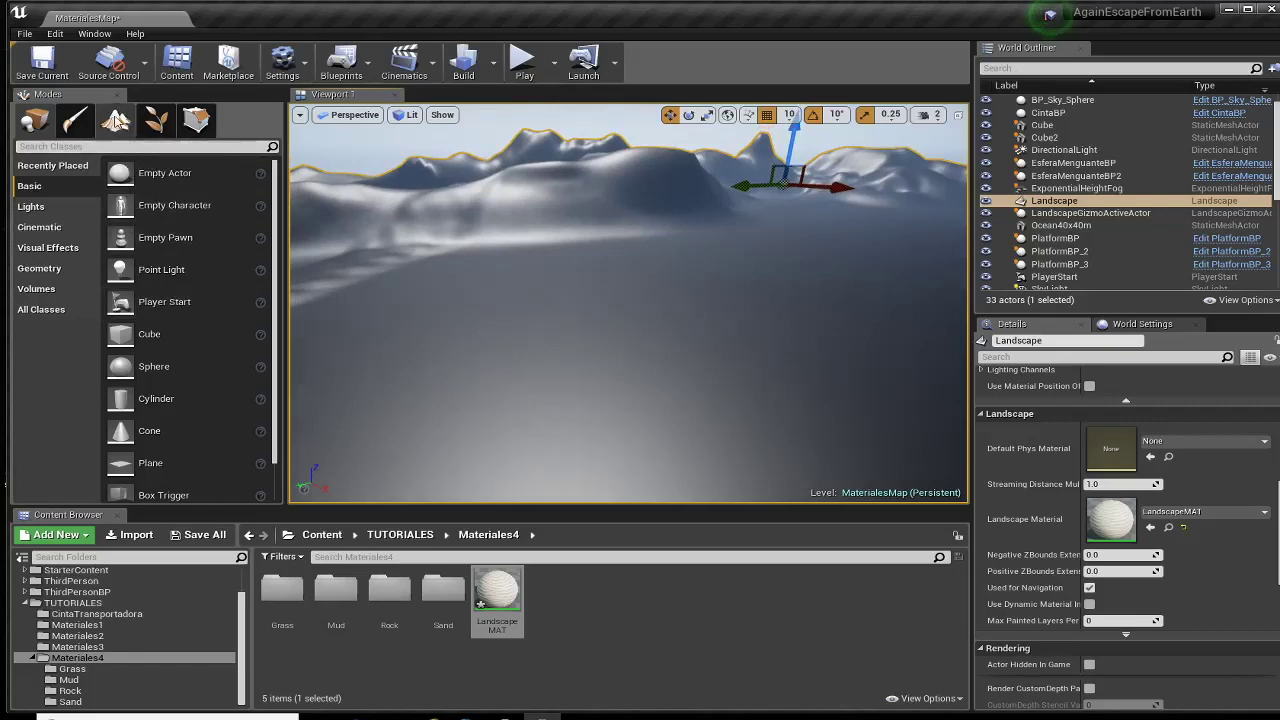
# Step: Switch to landscape Paint mode and create a weight-blended layer info named Sand_LayerInfo for the Sand layer in MaterialesMap_sharedassets
pyautogui.click(116, 121)
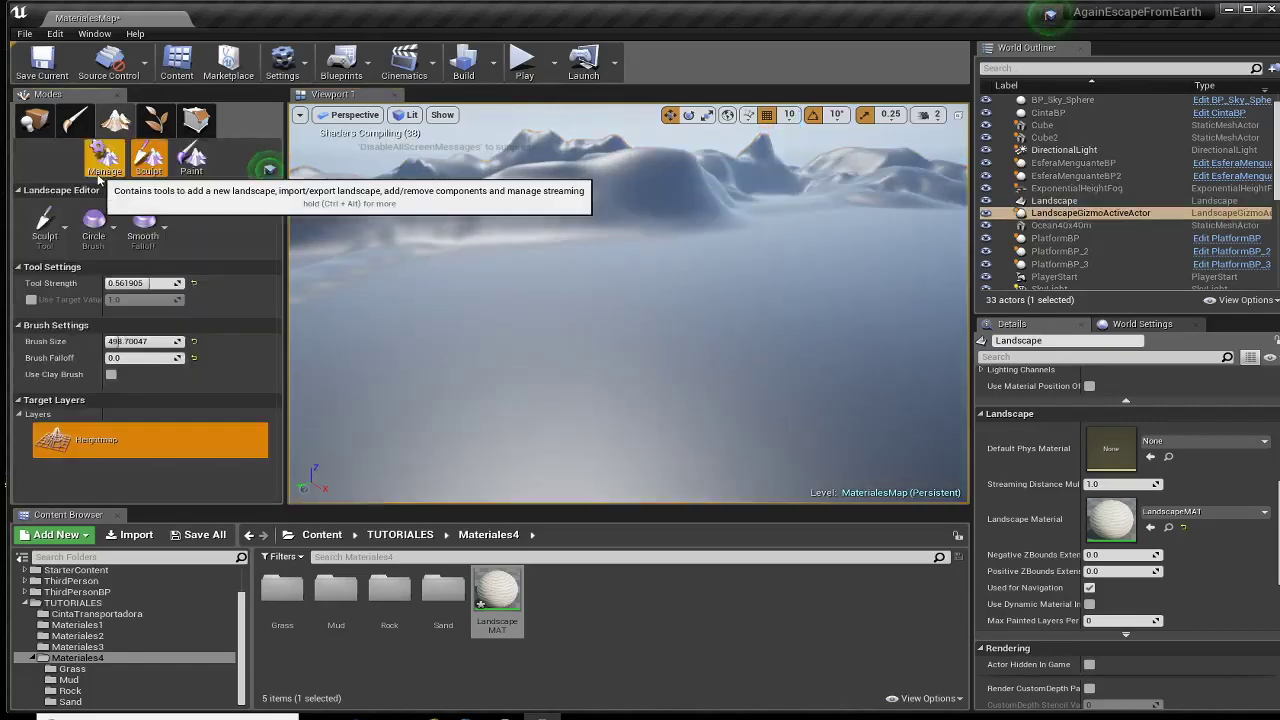
pyautogui.click(191, 165)
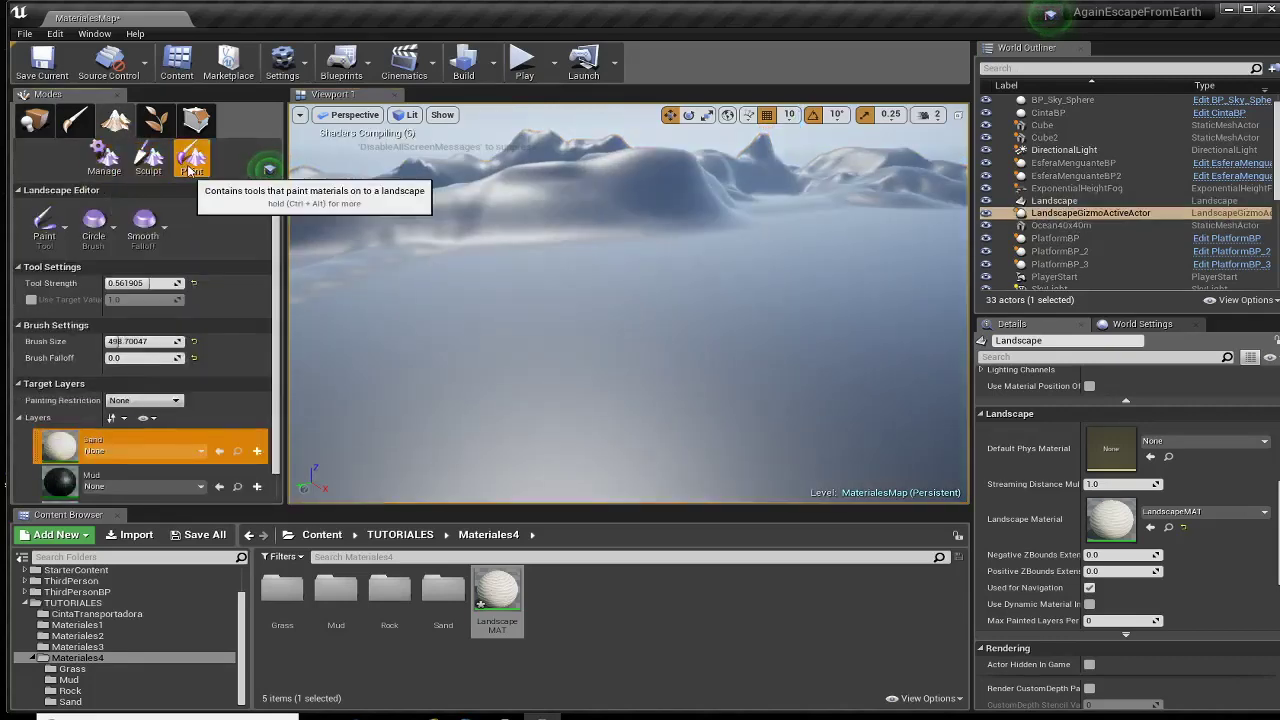
pyautogui.scroll(-2, 190, 290)
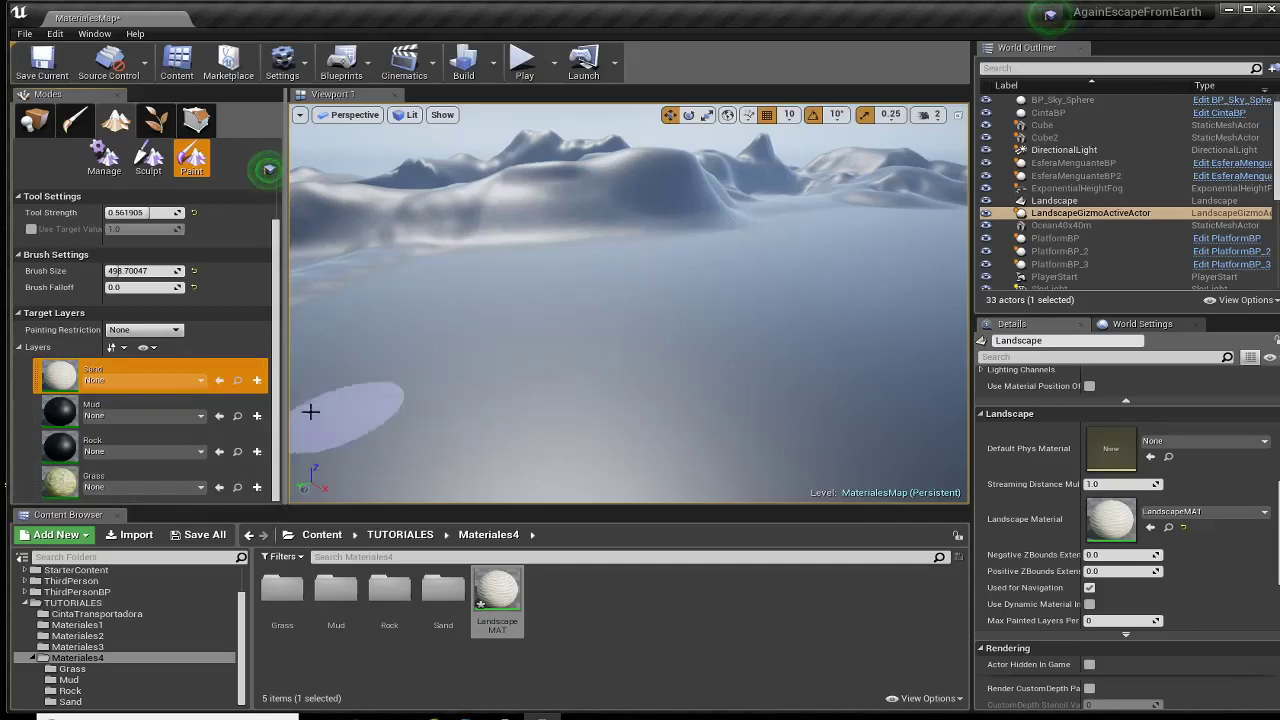
pyautogui.click(257, 381)
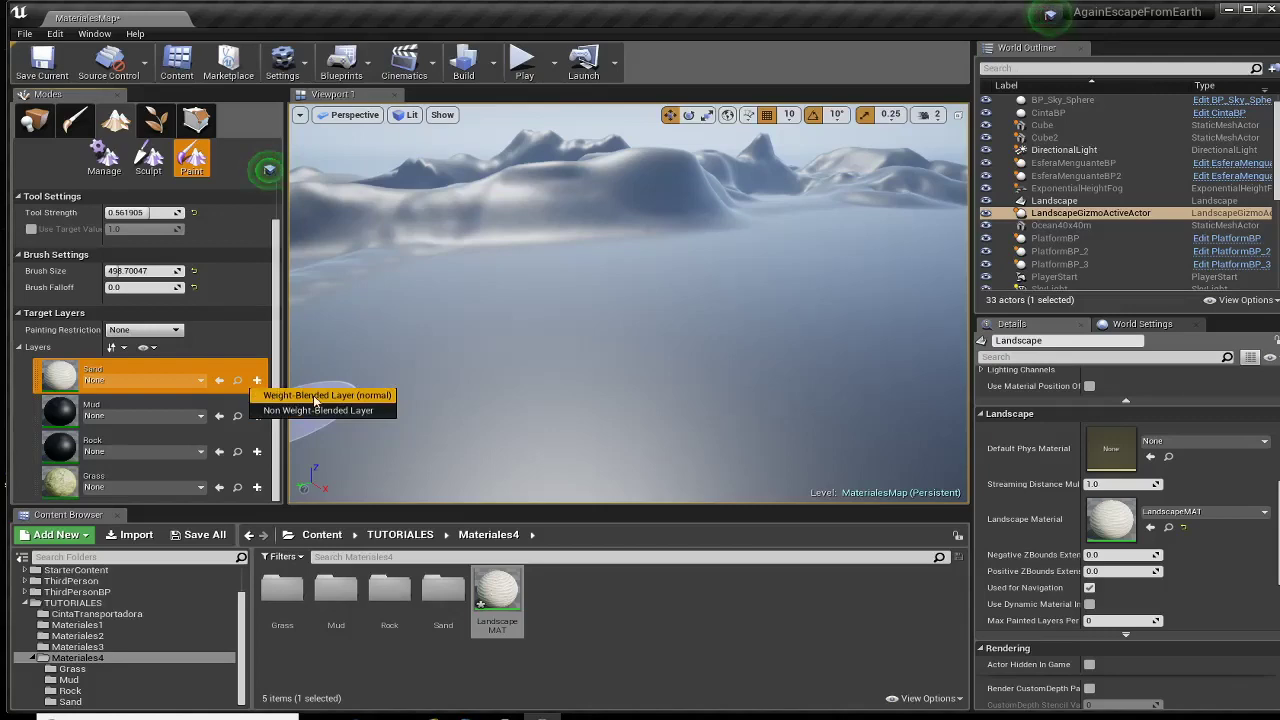
pyautogui.click(314, 396)
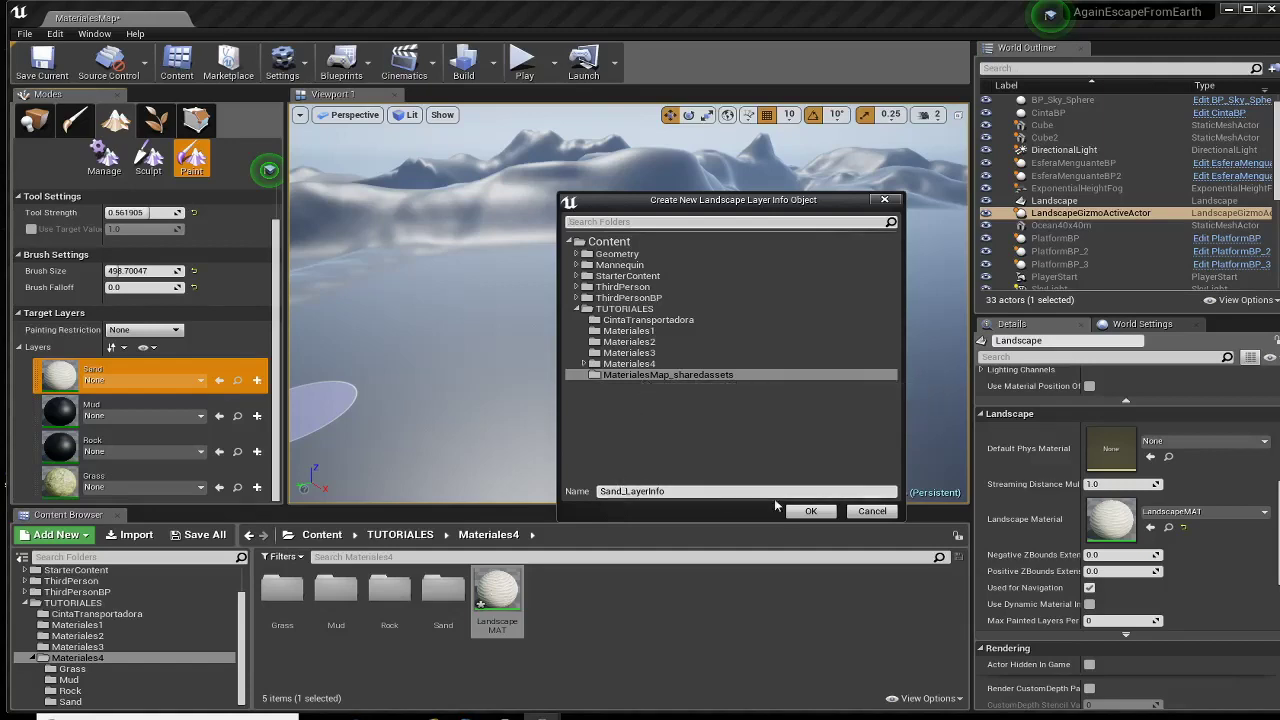
pyautogui.click(808, 511)
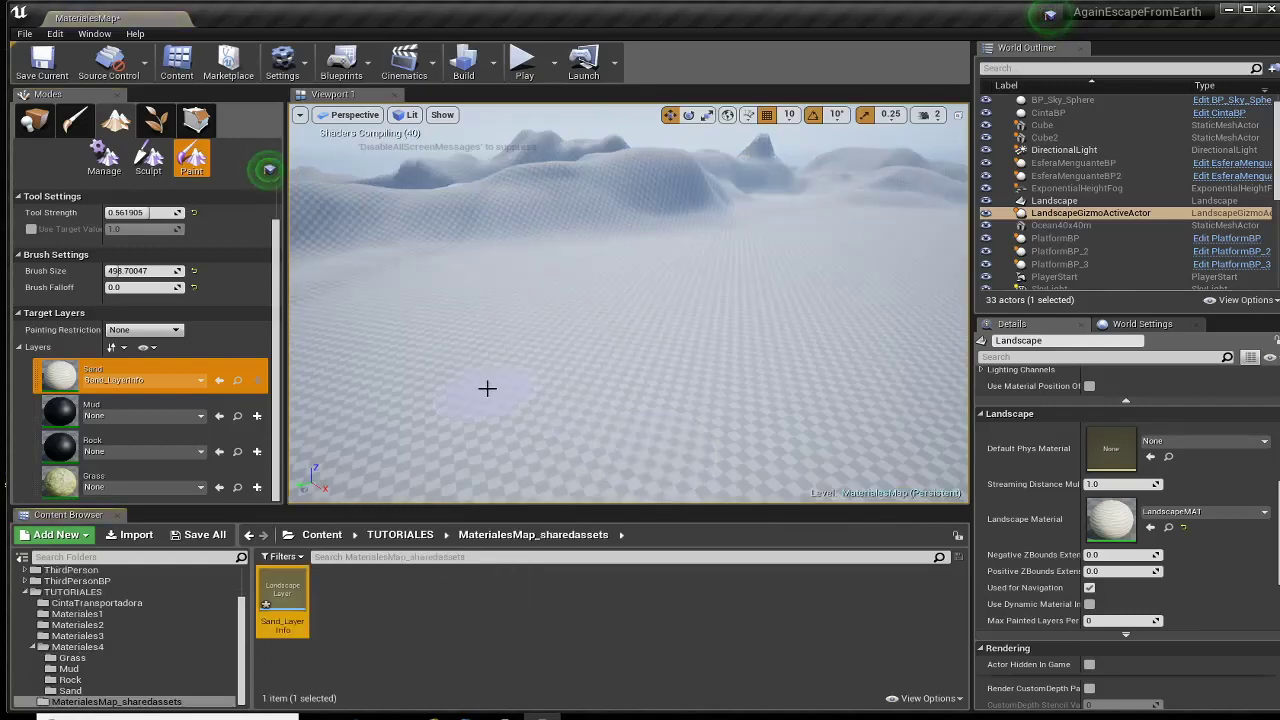
# Step: Create weight-blended layer infos Mud_LayerInfo and Rock_LayerInfo for the Mud and Rock layers in MaterialesMap_sharedassets
pyautogui.click(256, 415)
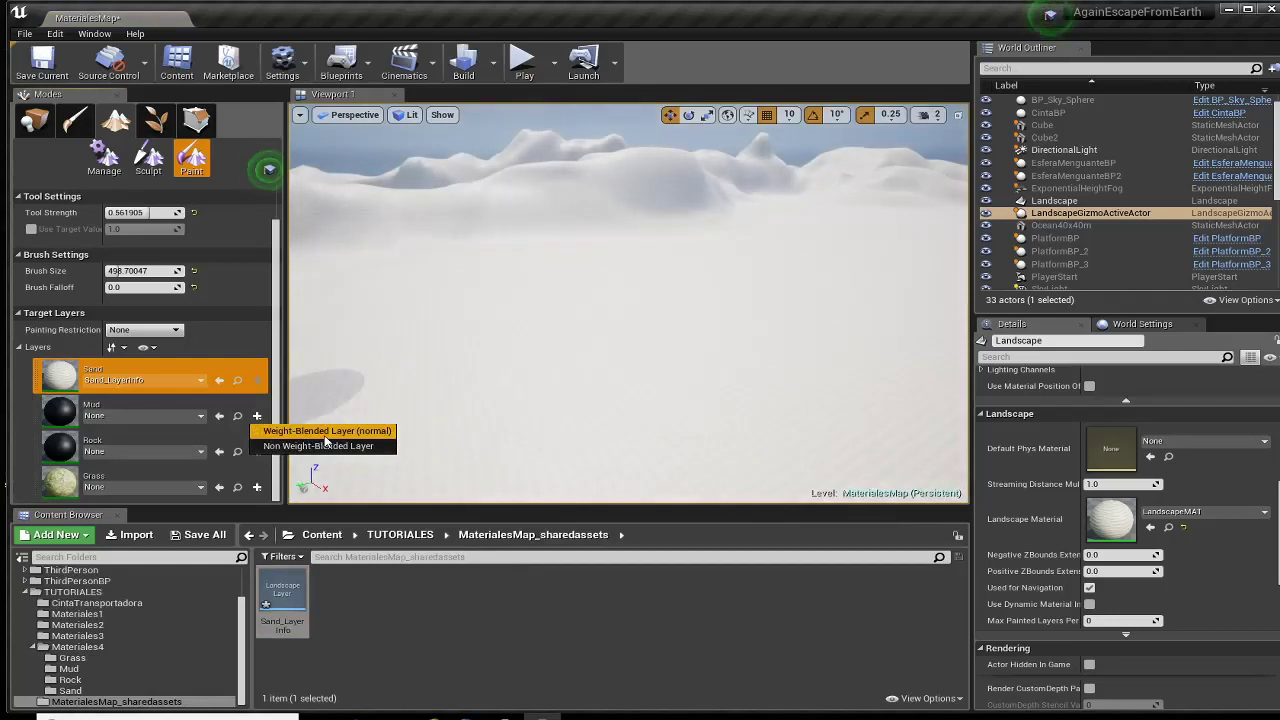
pyautogui.click(325, 431)
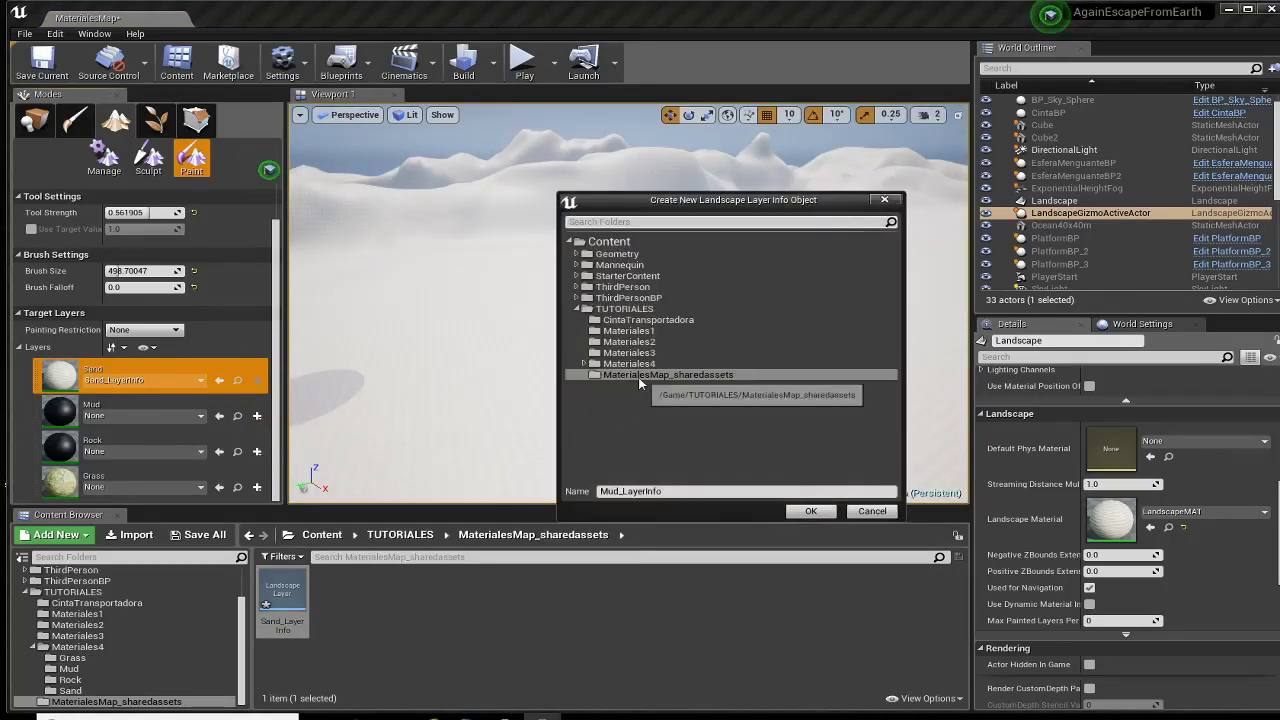
pyautogui.click(808, 511)
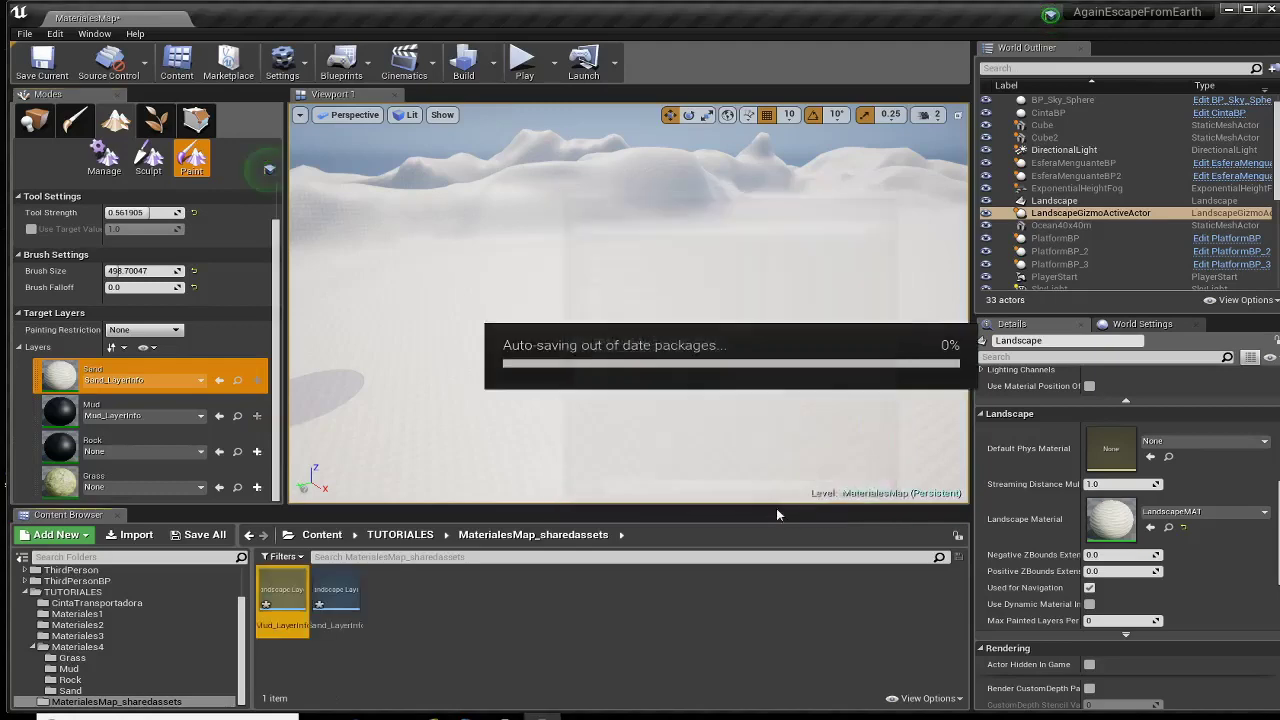
pyautogui.click(257, 452)
pyautogui.click(288, 464)
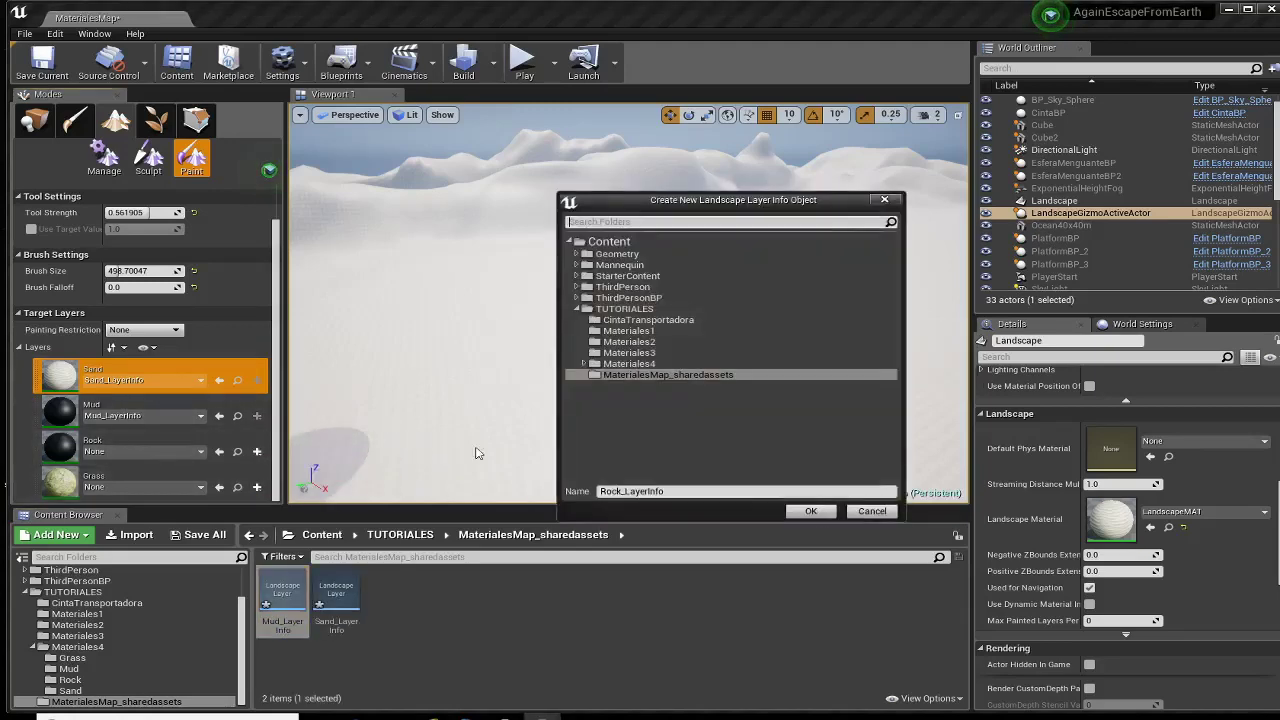
pyautogui.click(811, 511)
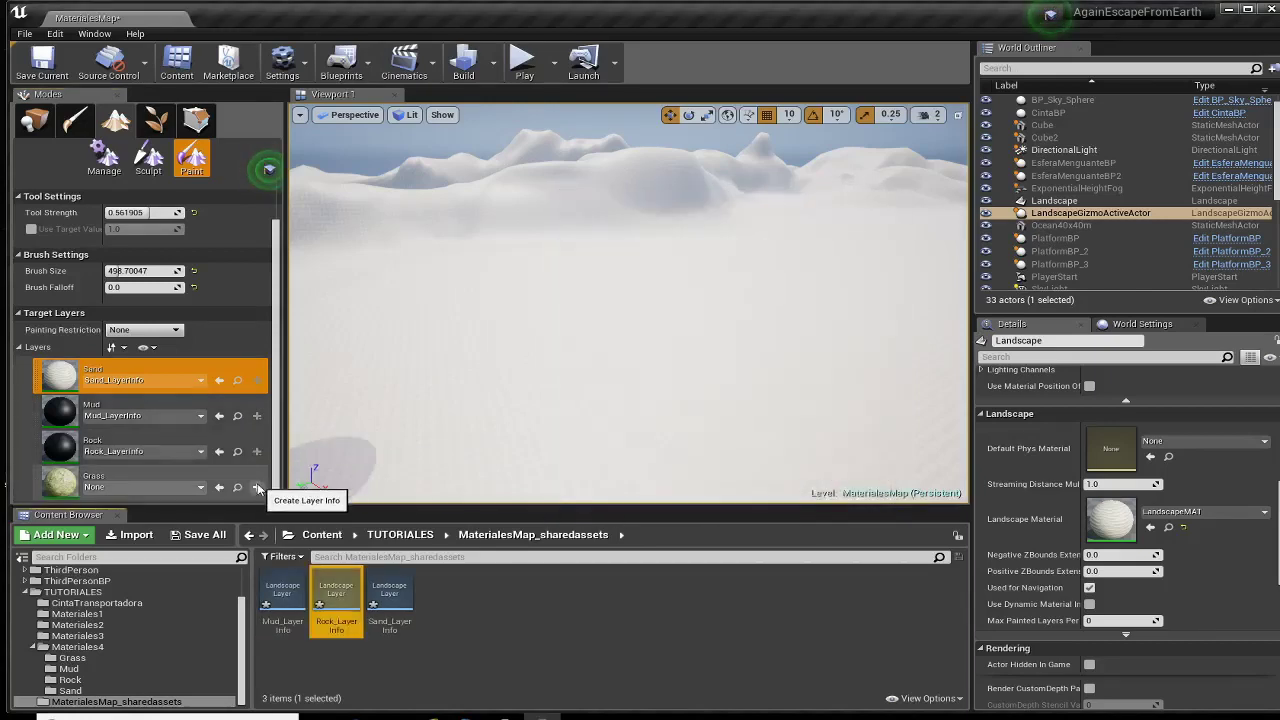
# Step: Create a weight-blended layer info named Grass_LayerInfo for the Grass layer in MaterialesMap_sharedassets
pyautogui.click(257, 488)
pyautogui.click(293, 505)
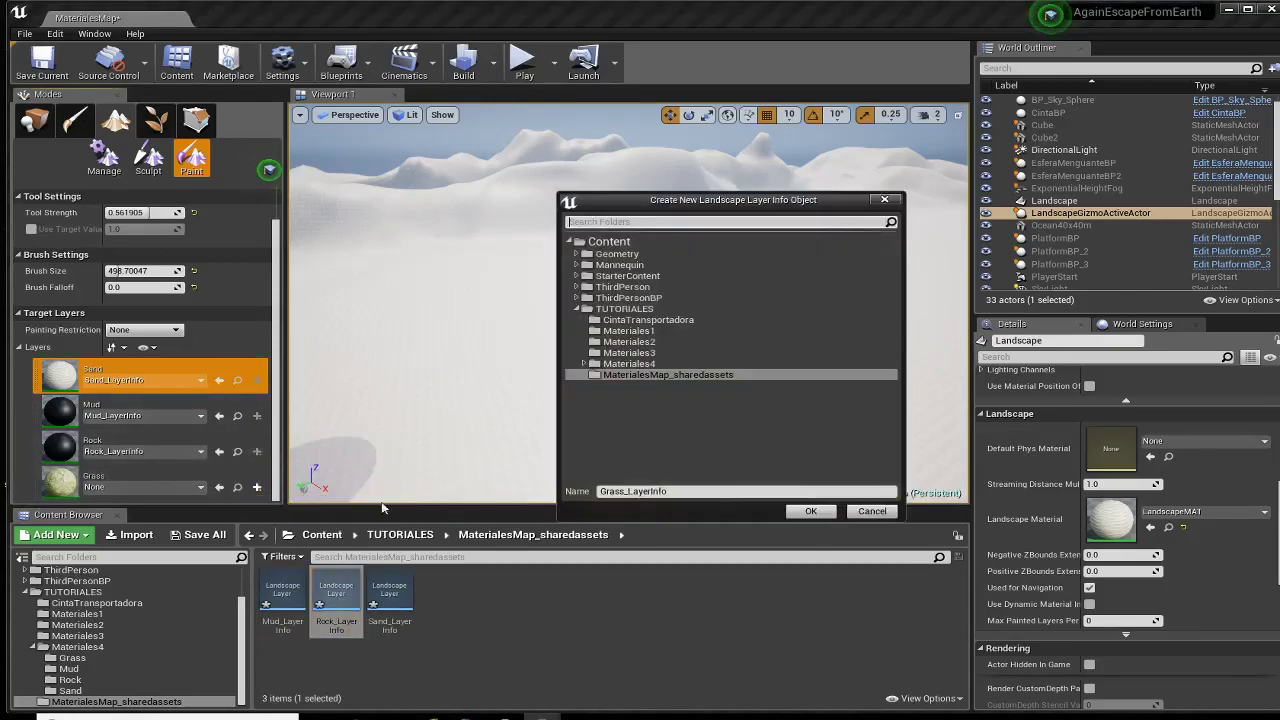
pyautogui.click(811, 511)
# Step: Return to Place mode, play the level from a spot on the sand-covered landscape to check the texture scale, and end the play session
pyautogui.moveTo(506, 403); pyautogui.dragTo(532, 382, button='right')
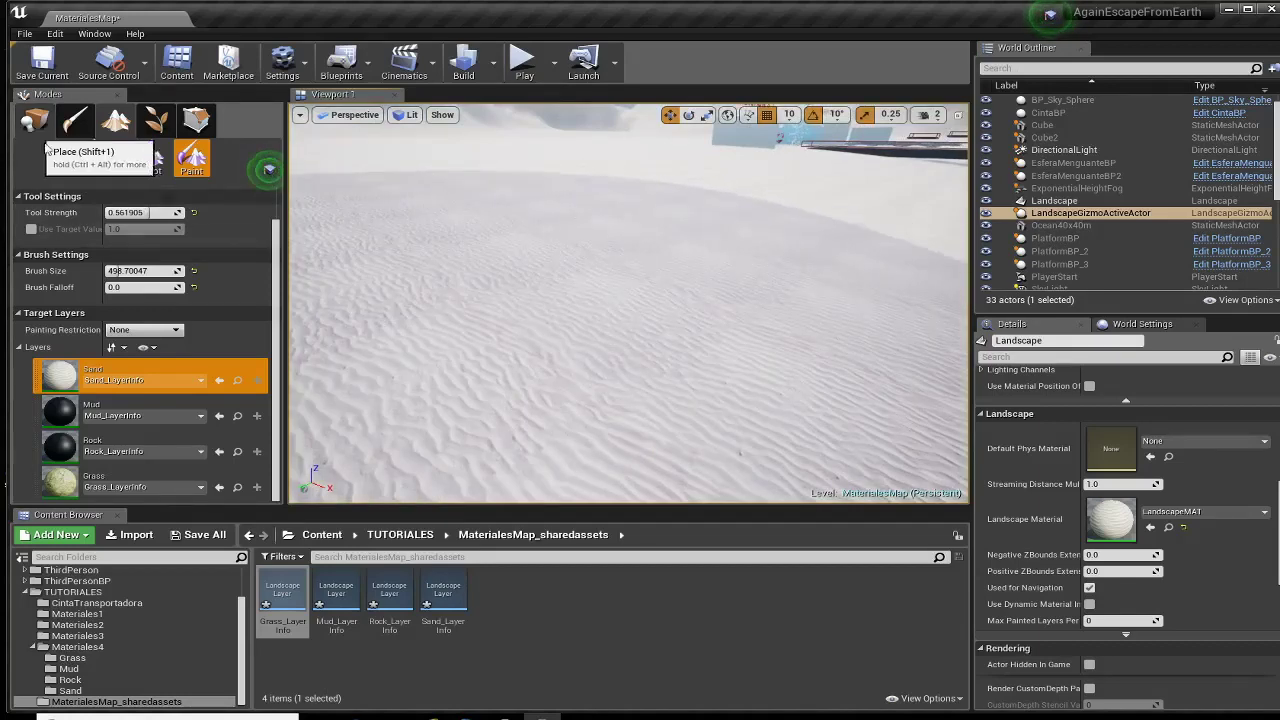
pyautogui.moveTo(540, 330); pyautogui.dragTo(540, 330, button='right')
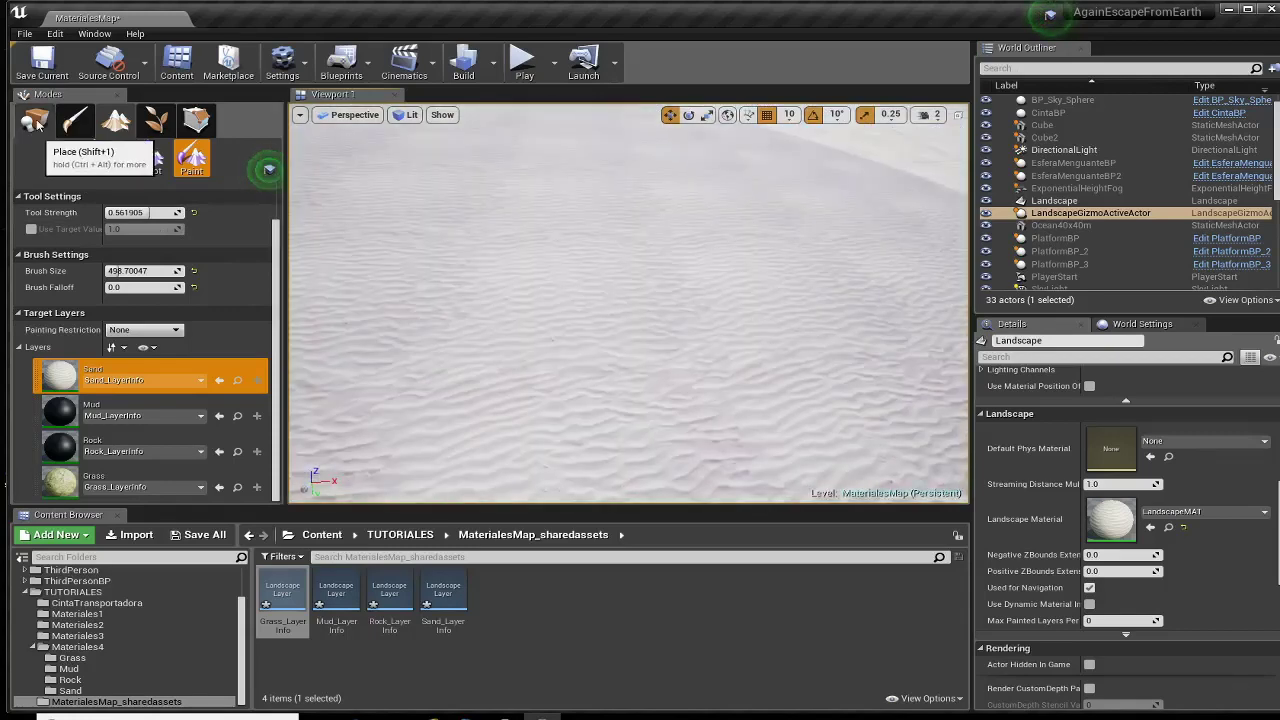
pyautogui.click(35, 120)
pyautogui.rightClick(591, 300)
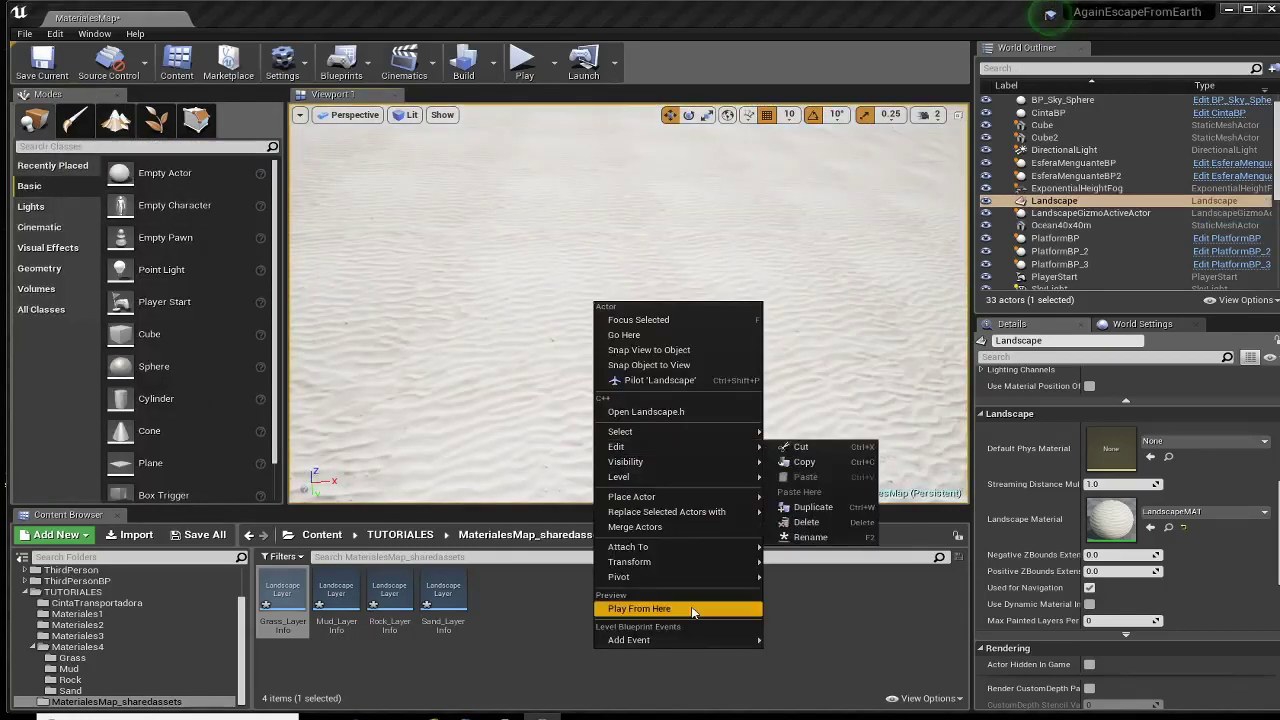
pyautogui.click(660, 606)
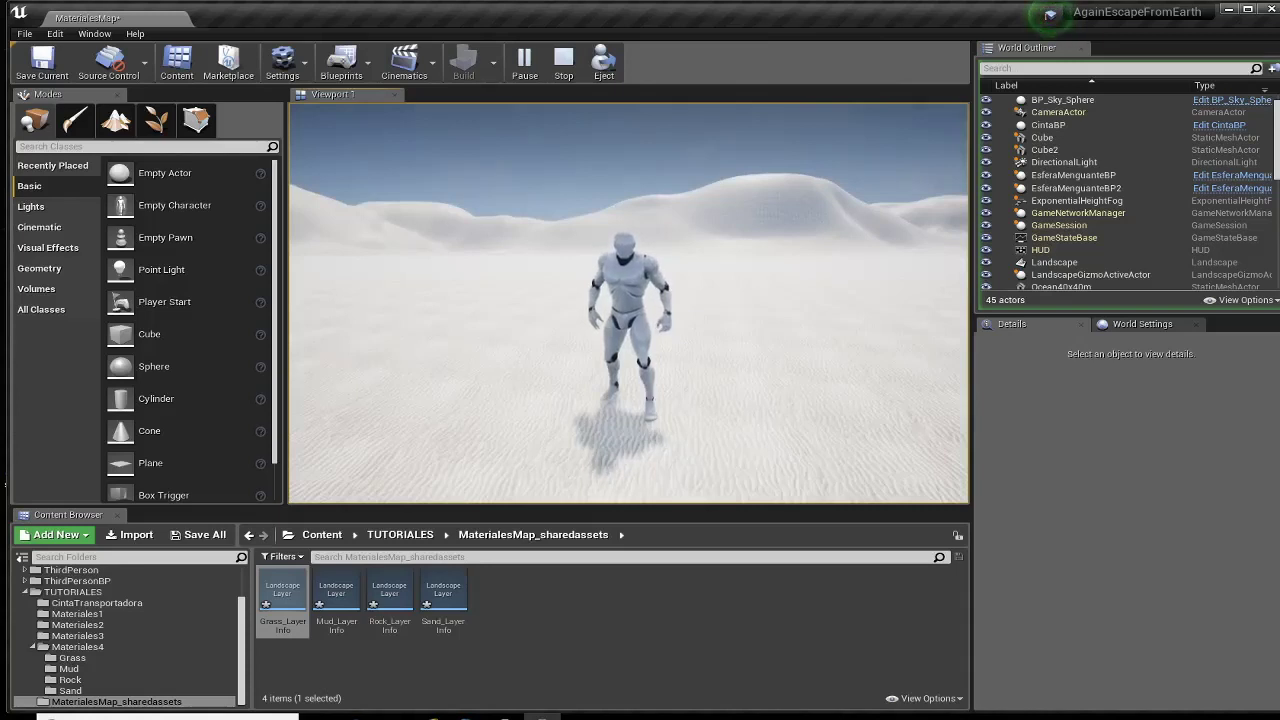
pyautogui.press('Escape')
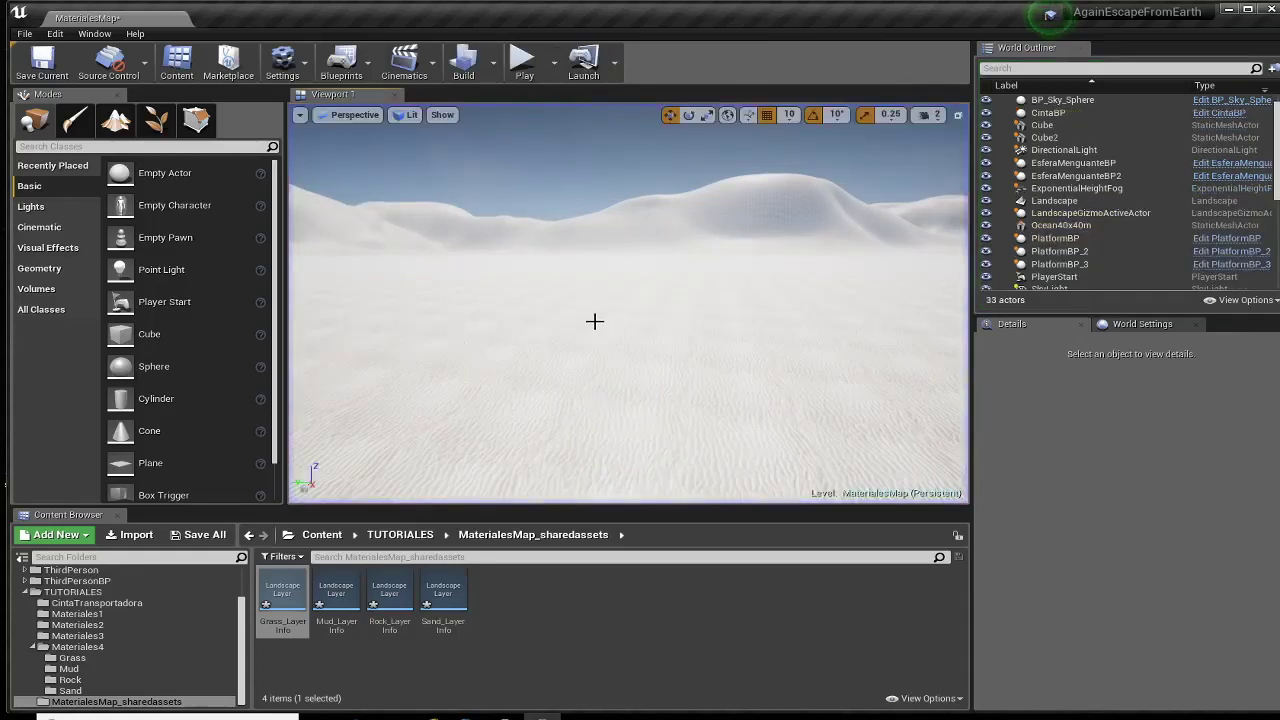
# Step: Reopen the LandscapeMAT material from the Materiales4 folder and select the sand Texture Sample node
pyautogui.click(75, 647)
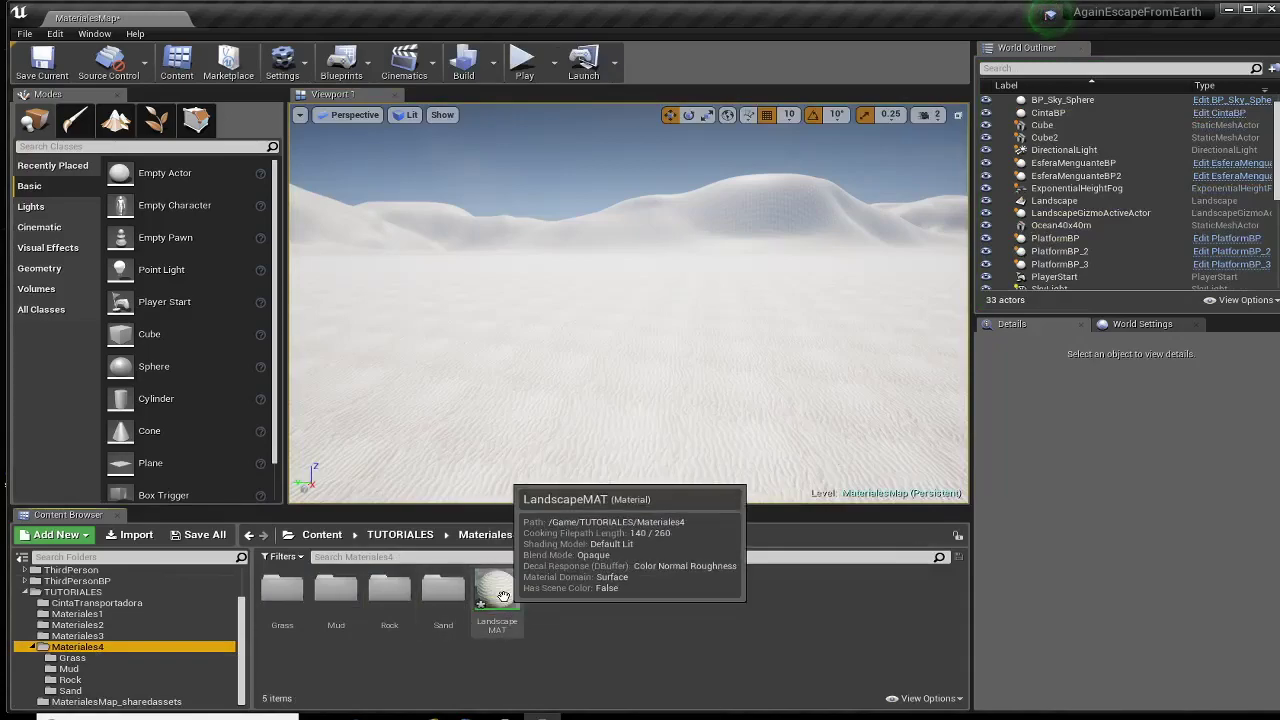
pyautogui.doubleClick(497, 593)
pyautogui.moveTo(440, 230); pyautogui.dragTo(715, 363, button='right')
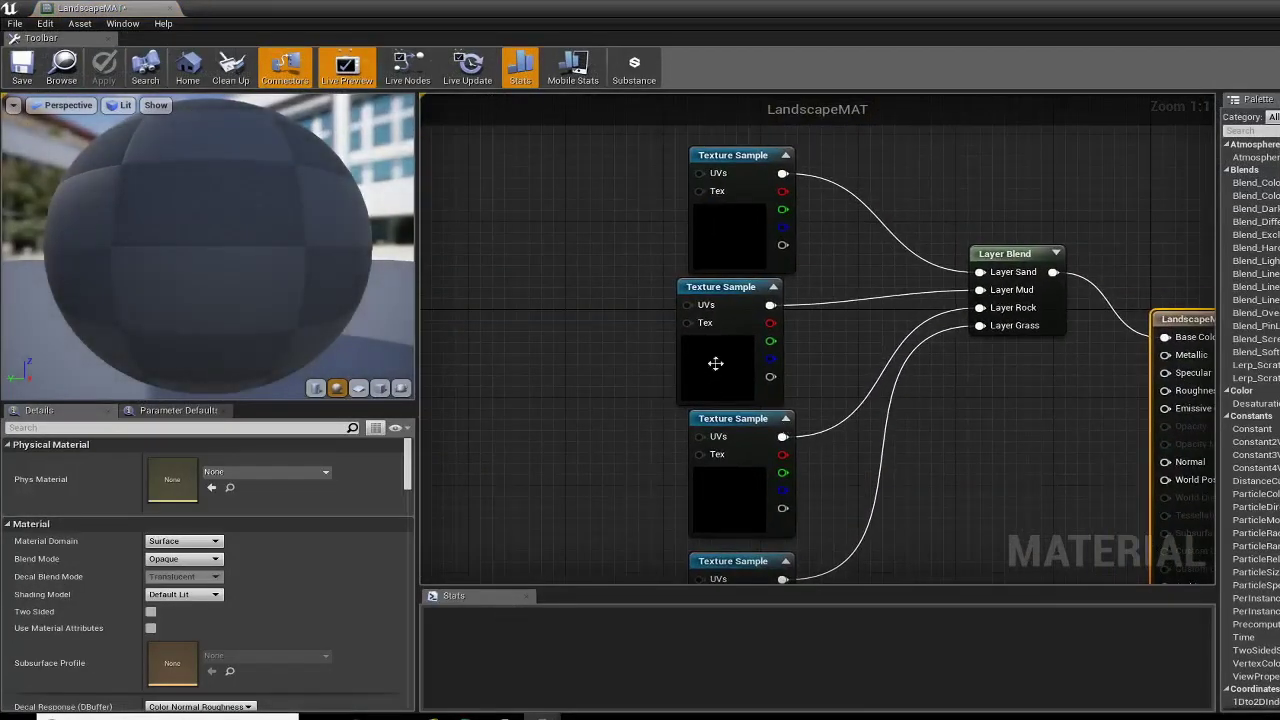
pyautogui.click(733, 155)
pyautogui.moveTo(594, 238); pyautogui.dragTo(717, 314, button='right')
pyautogui.scroll(2, 700, 305)
# Step: Add a TextureCoordinate node to the left of the sand Texture Sample node
pyautogui.rightClick(553, 213)
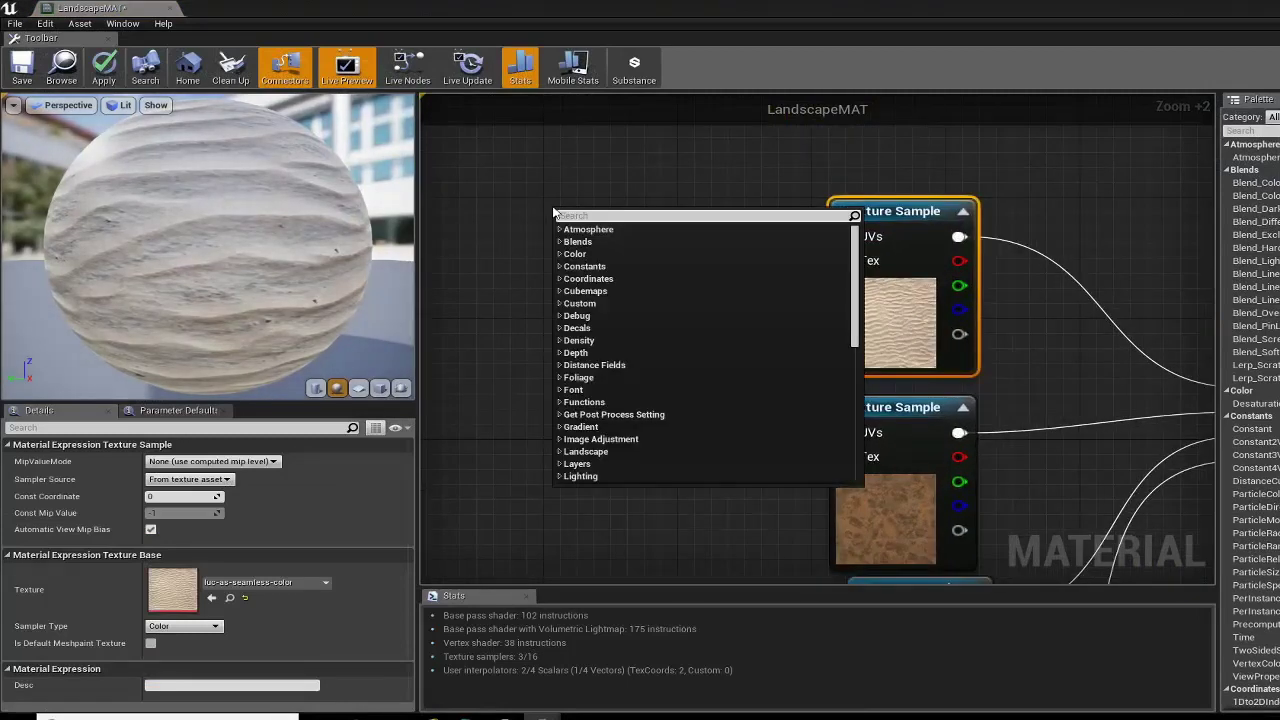
pyautogui.write('tectu')
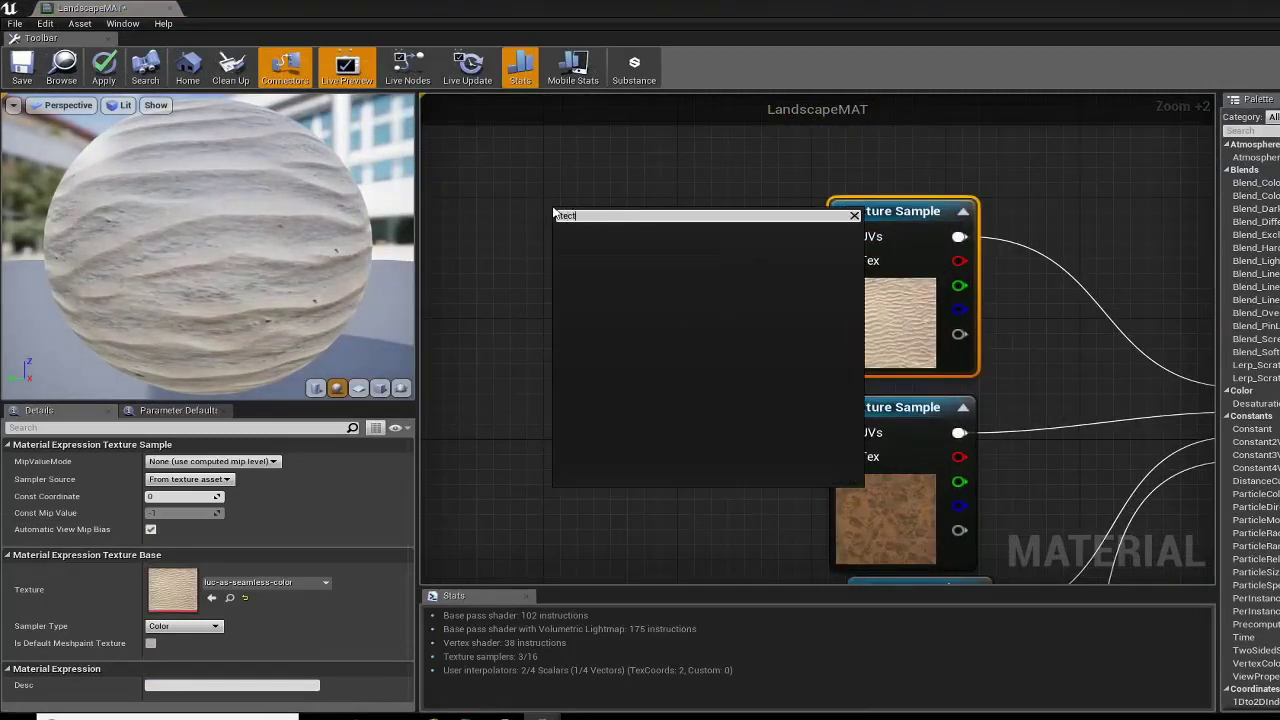
pyautogui.press('BackSpace')
pyautogui.press('BackSpace')
pyautogui.write('xturec')
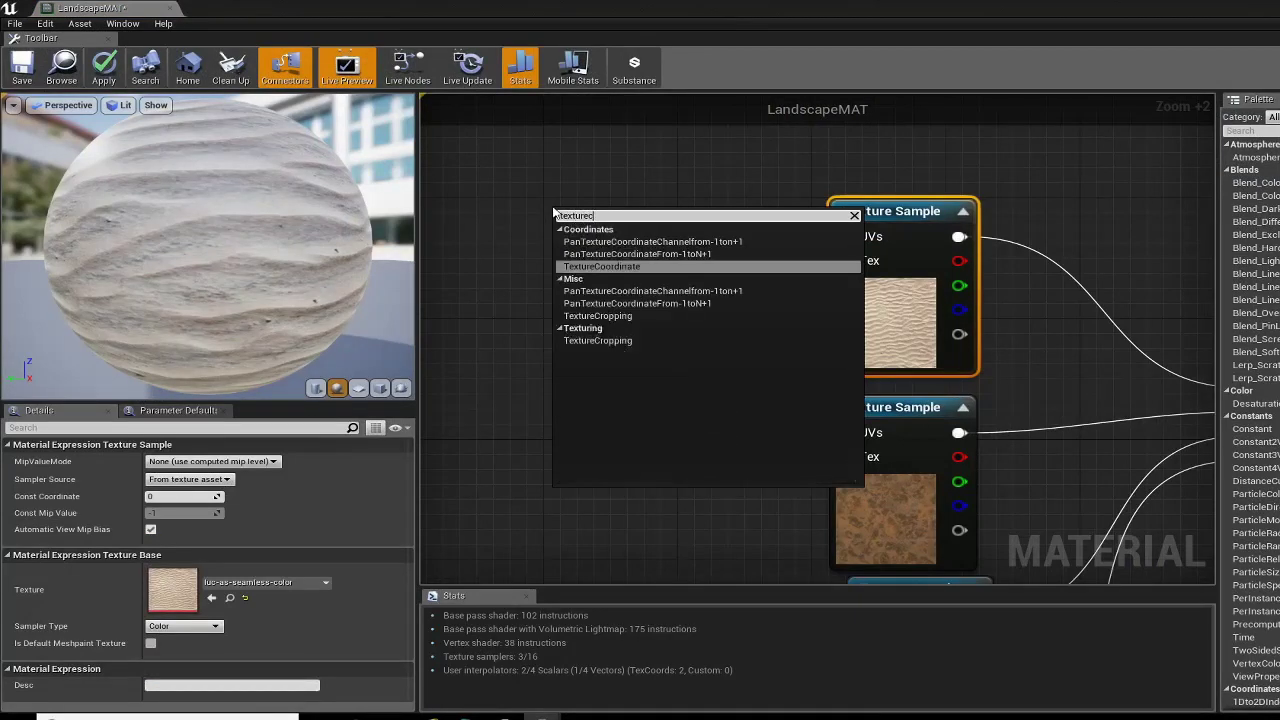
pyautogui.write('oo')
pyautogui.click(690, 267)
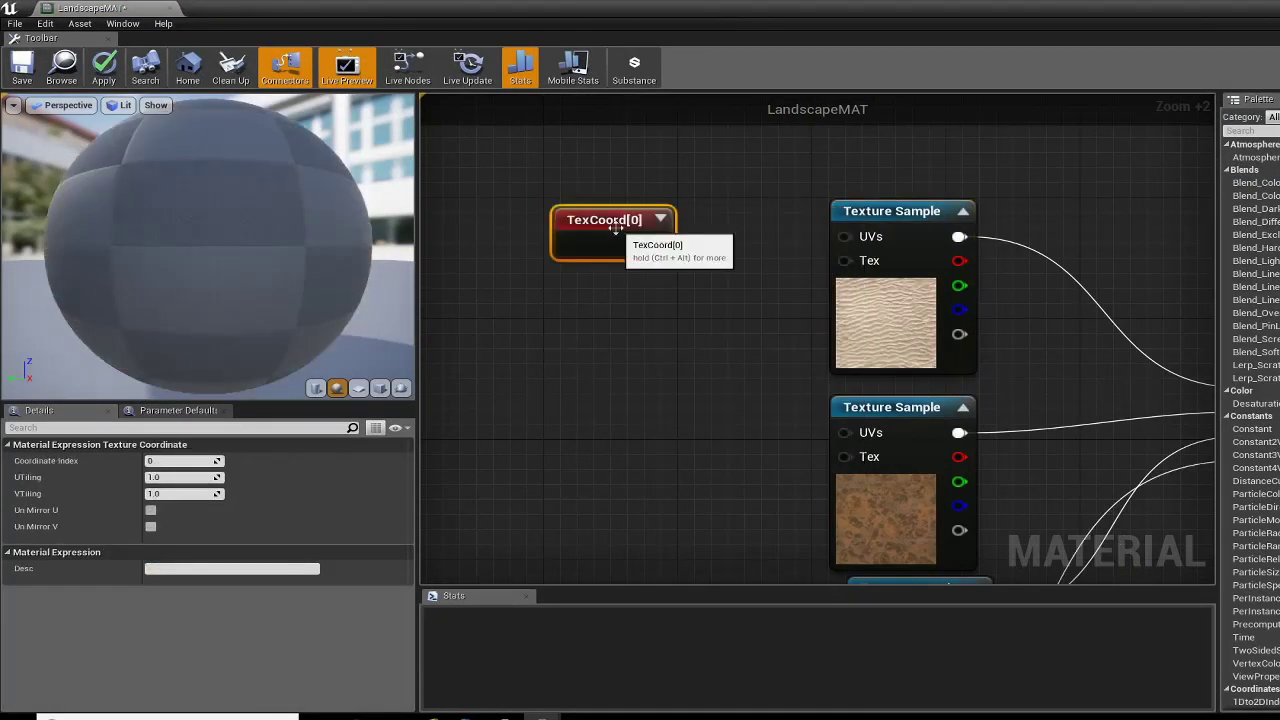
# Step: Set the TexCoord node's UTiling and VTiling to 0.6 and connect it to the sand Texture Sample's UVs input
pyautogui.click(172, 478)
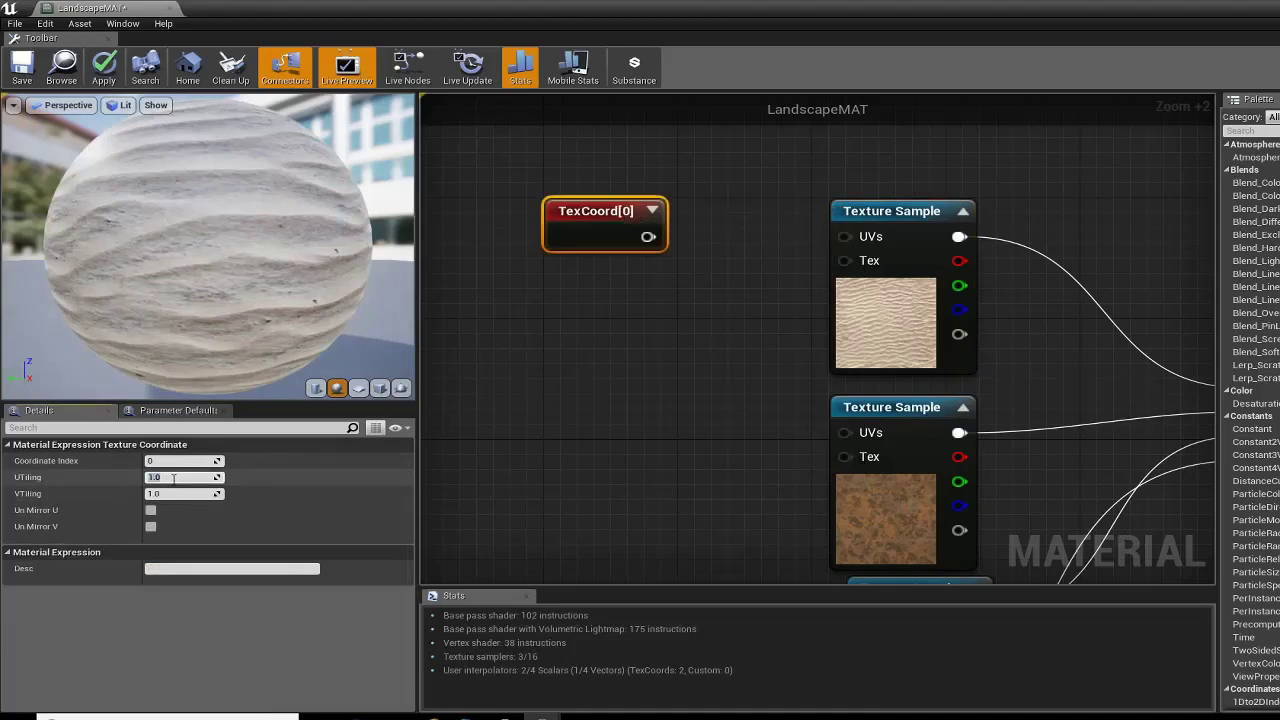
pyautogui.press('Tab')
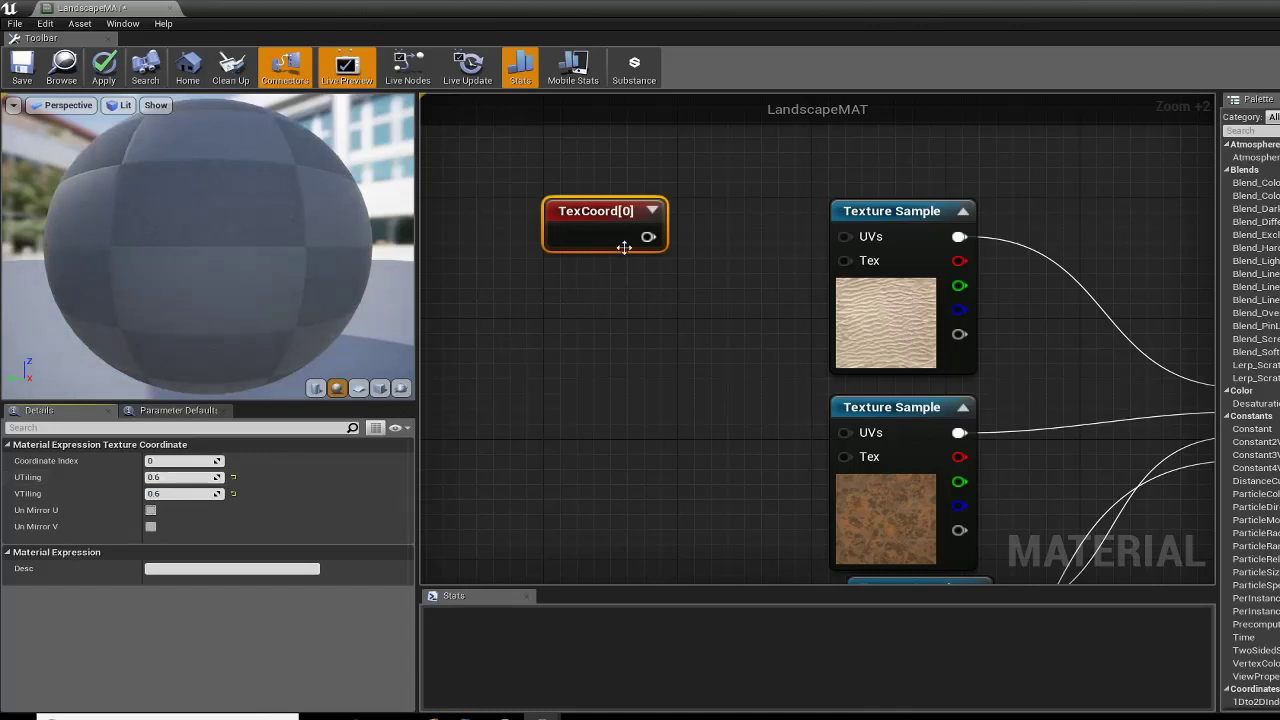
pyautogui.moveTo(648, 236); pyautogui.dragTo(773, 245)
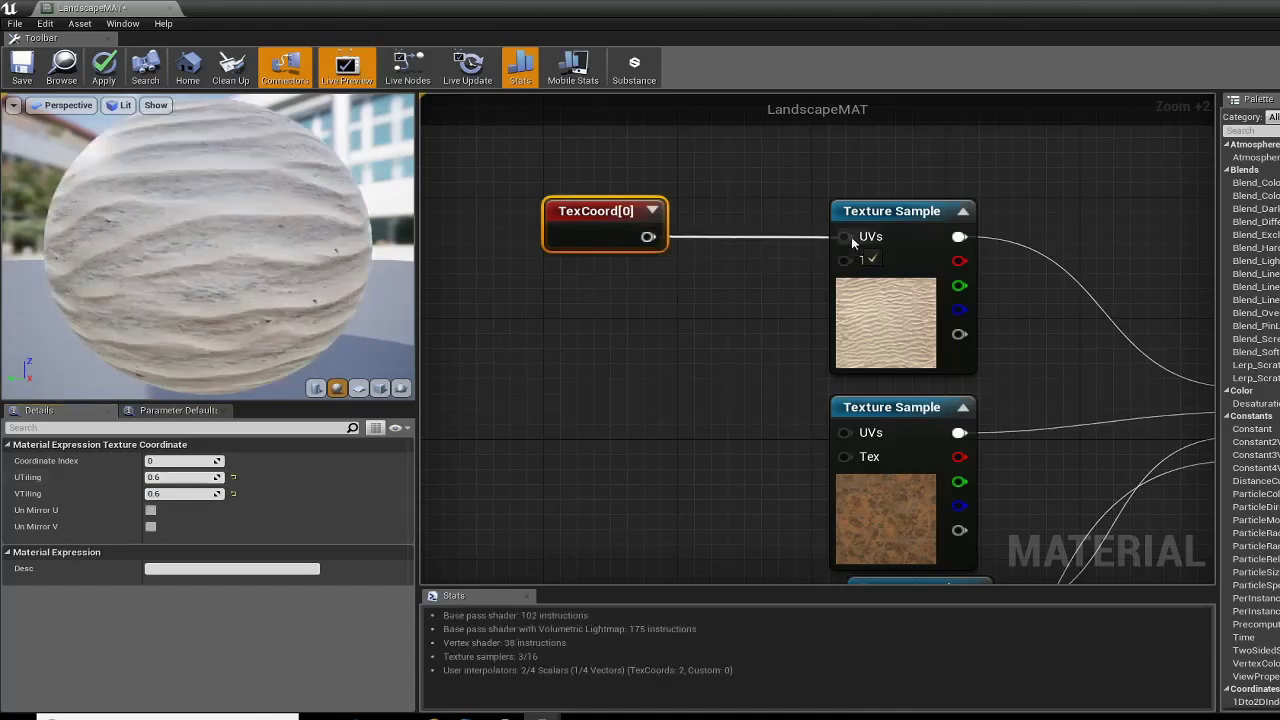
pyautogui.moveTo(851, 236); pyautogui.dragTo(851, 236)
pyautogui.scroll(-1, 674, 392)
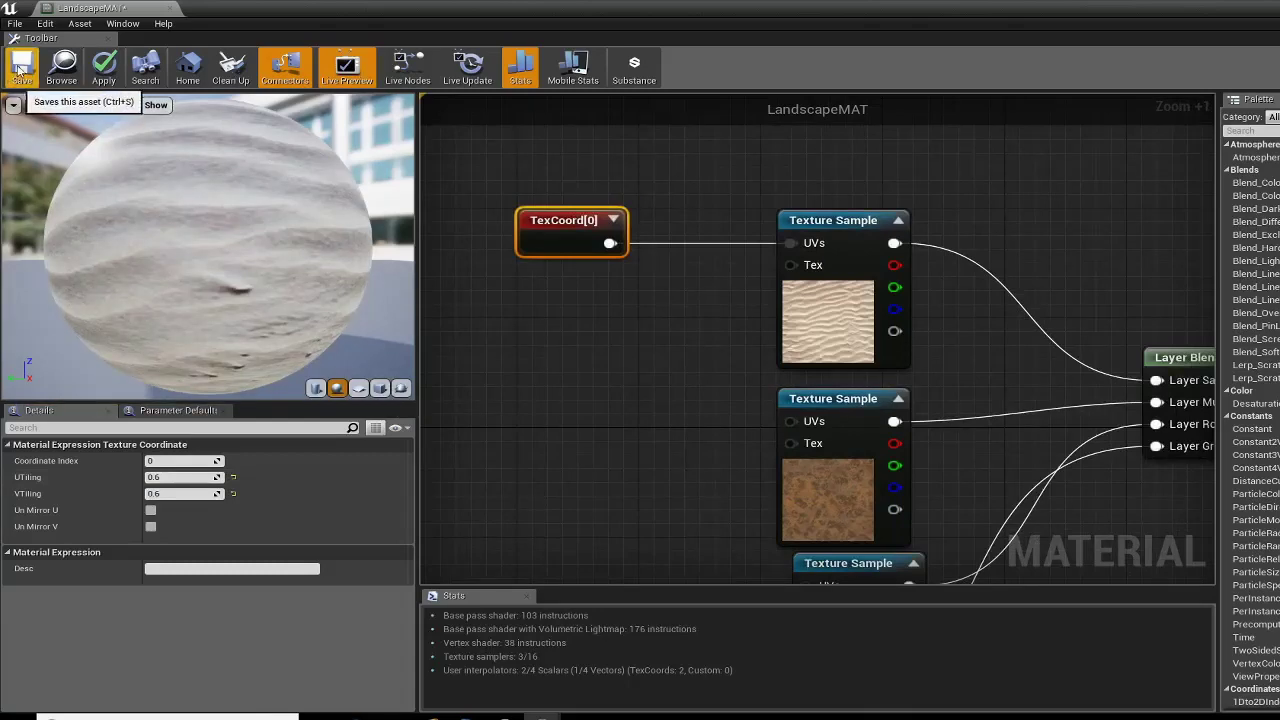
# Step: Save the LandscapeMAT material with the new sand tiling and return to the level to view the landscape
pyautogui.hotkey('ctrl', 's')
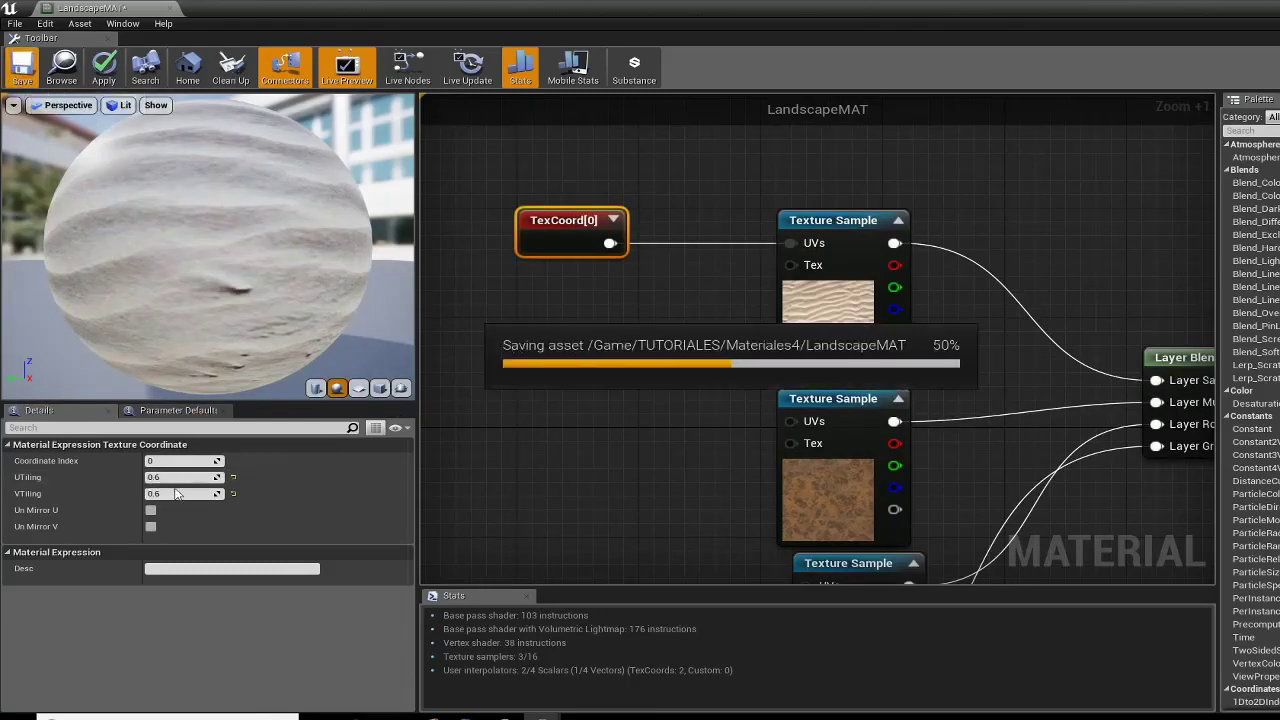
pyautogui.moveTo(621, 368); pyautogui.dragTo(480, 377, button='right')
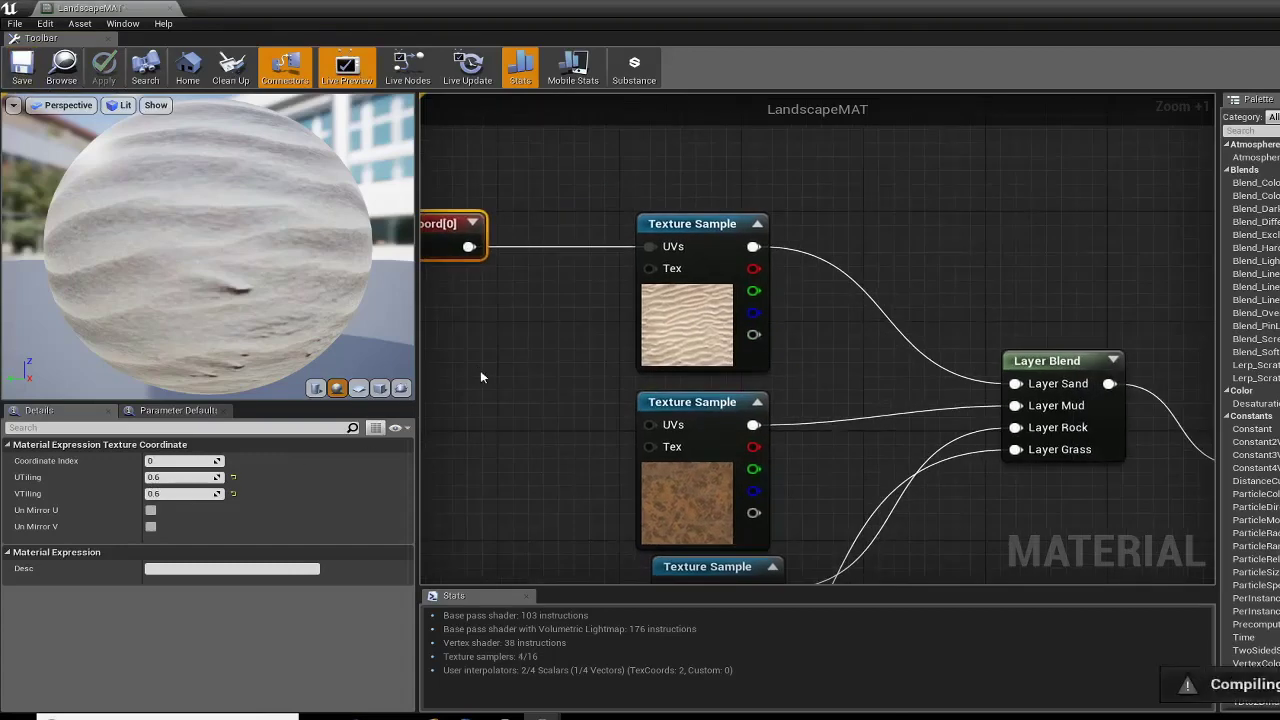
pyautogui.scroll(-2, 480, 377)
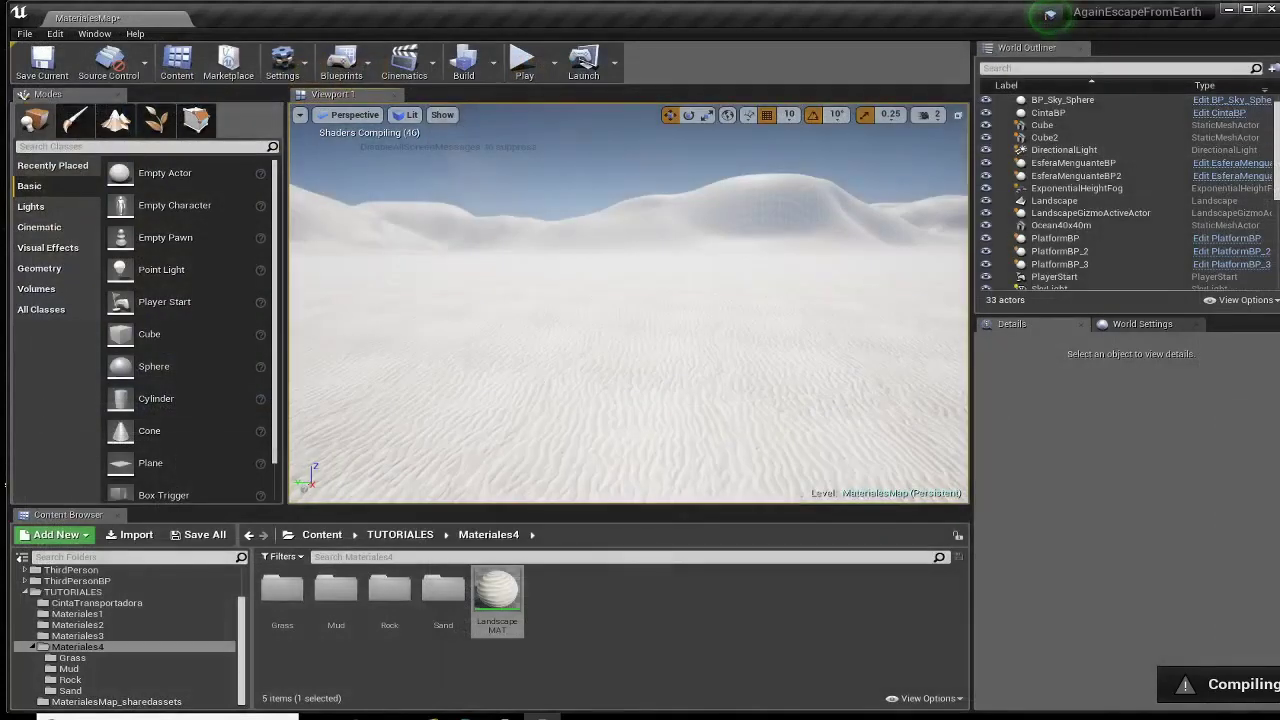
# Step: Play the level from the sand area, walk the character around to examine the sand tiling, and stop the play session
pyautogui.moveTo(628, 300); pyautogui.dragTo(542, 342, button='right')
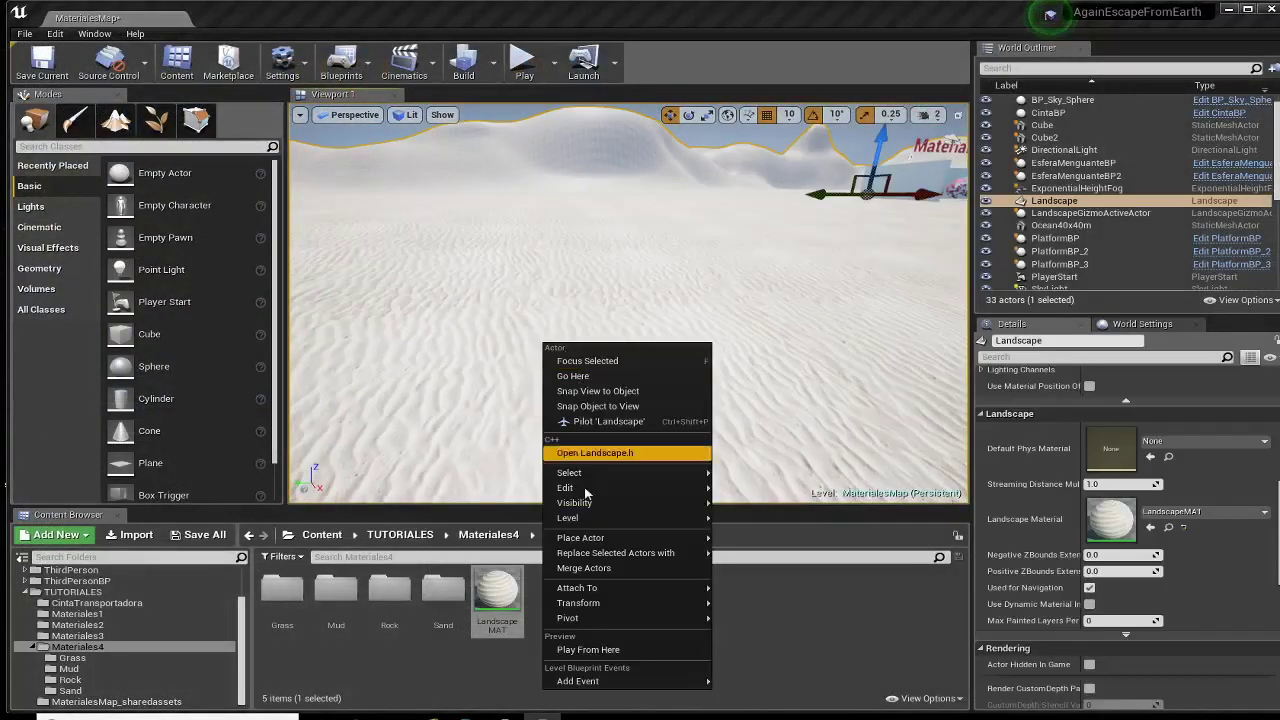
pyautogui.click(609, 512)
pyautogui.press('w')
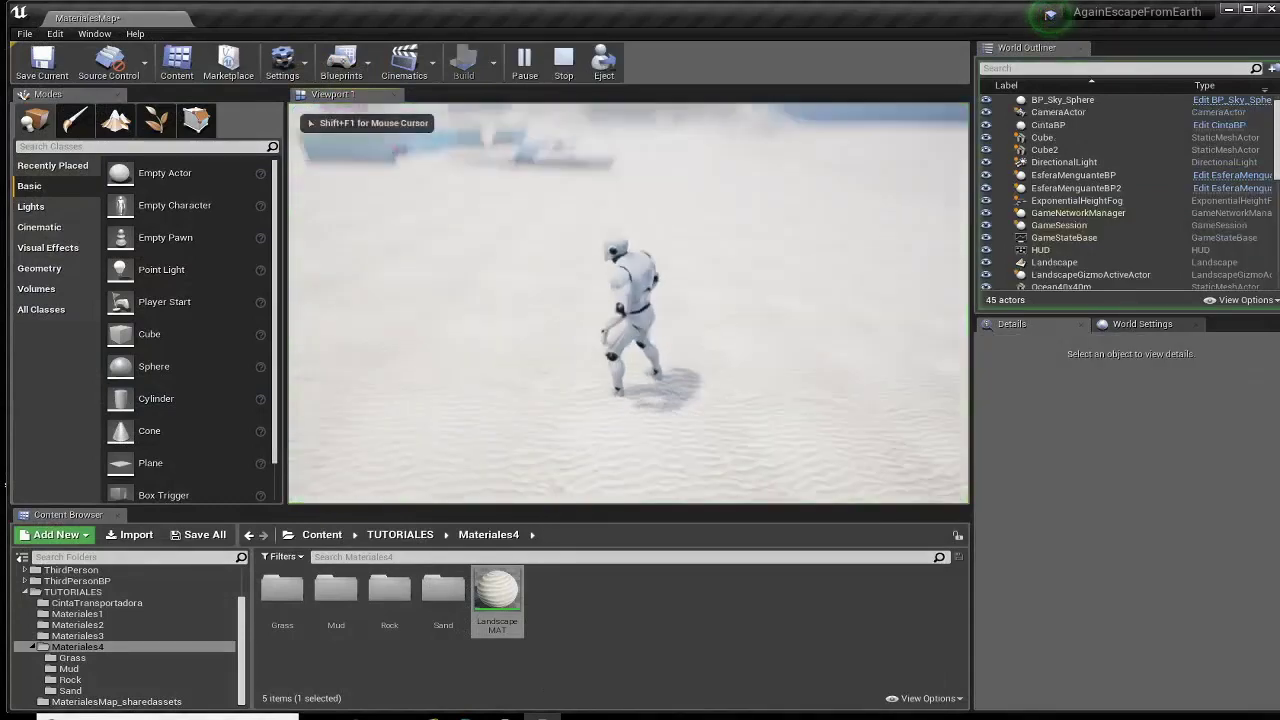
pyautogui.press('w')
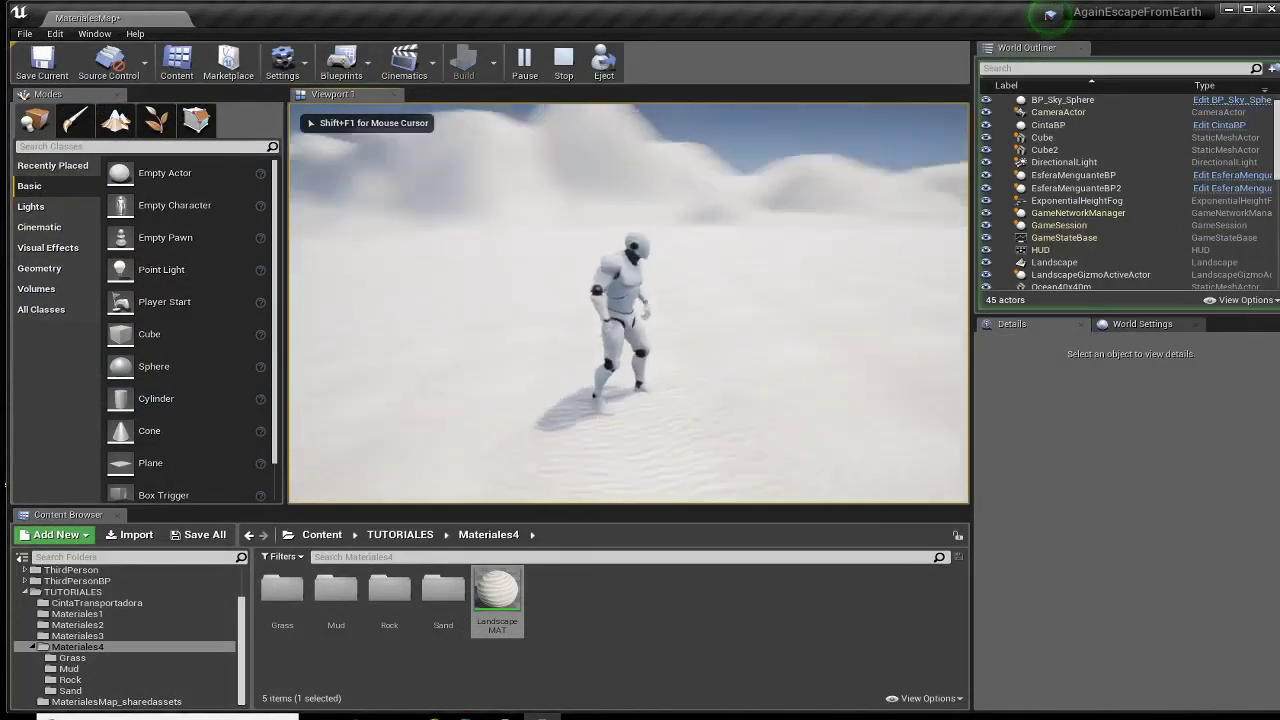
pyautogui.press('w')
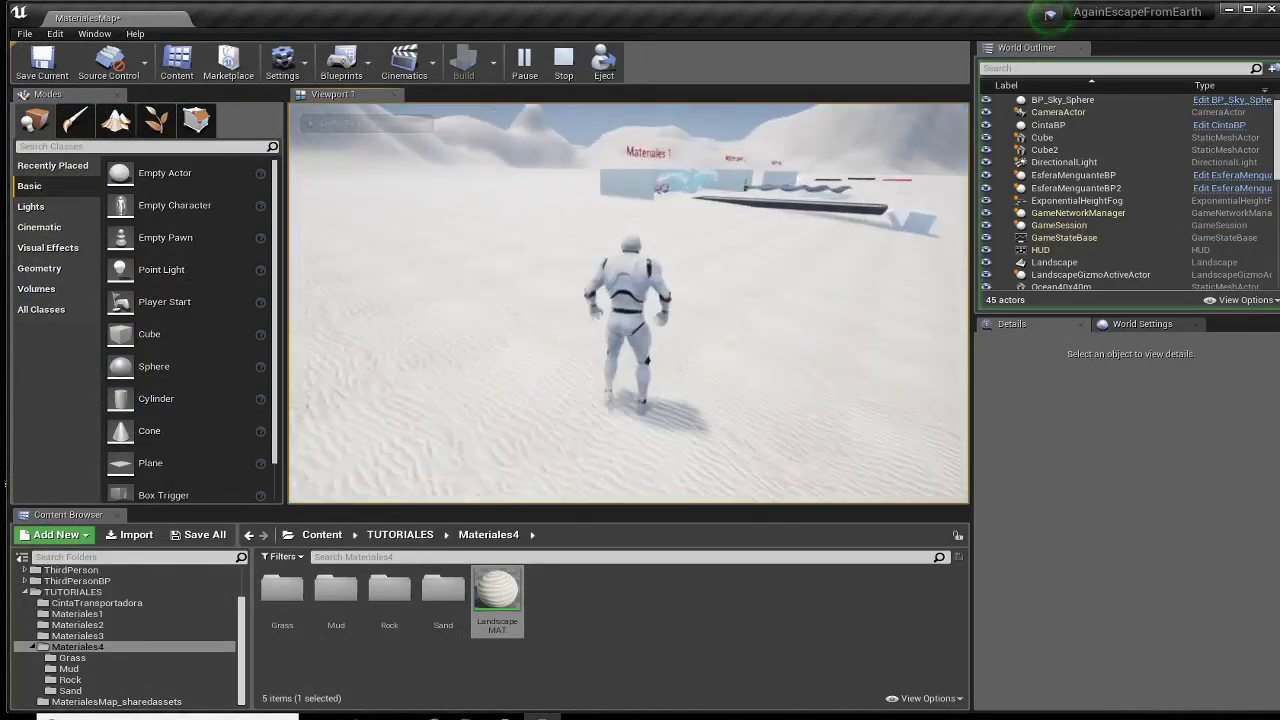
pyautogui.press('w')
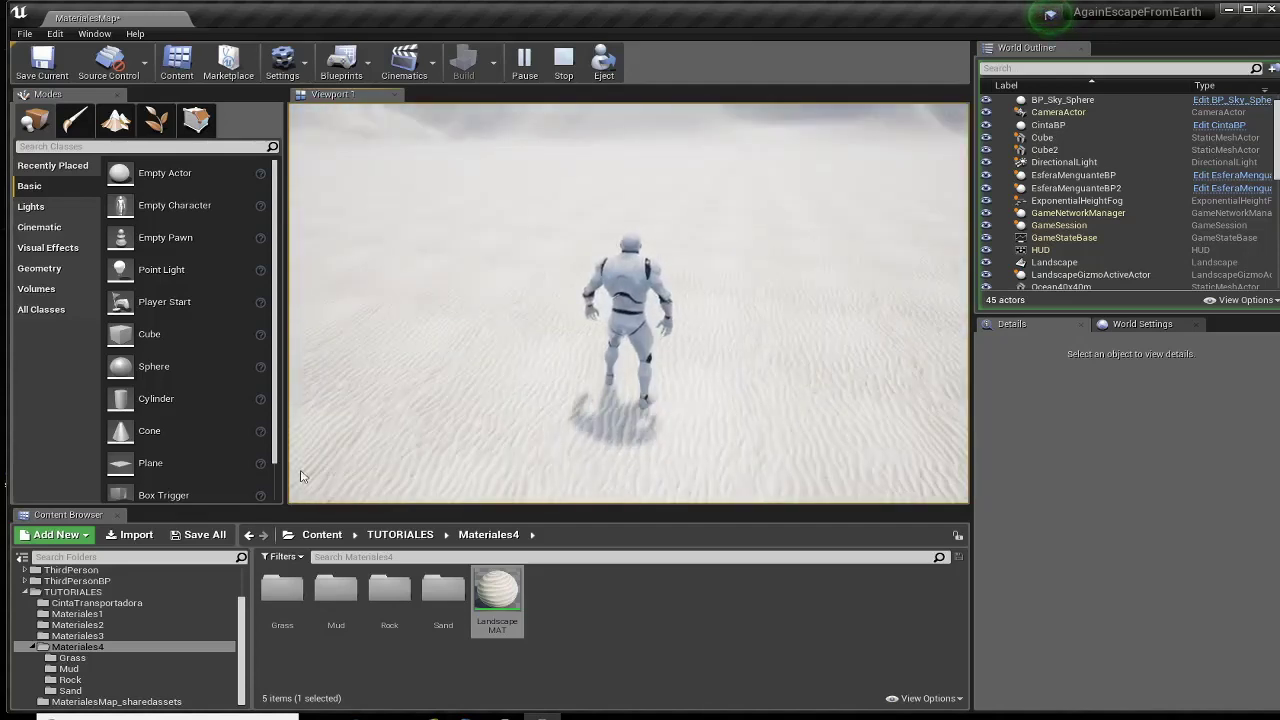
pyautogui.press('Escape')
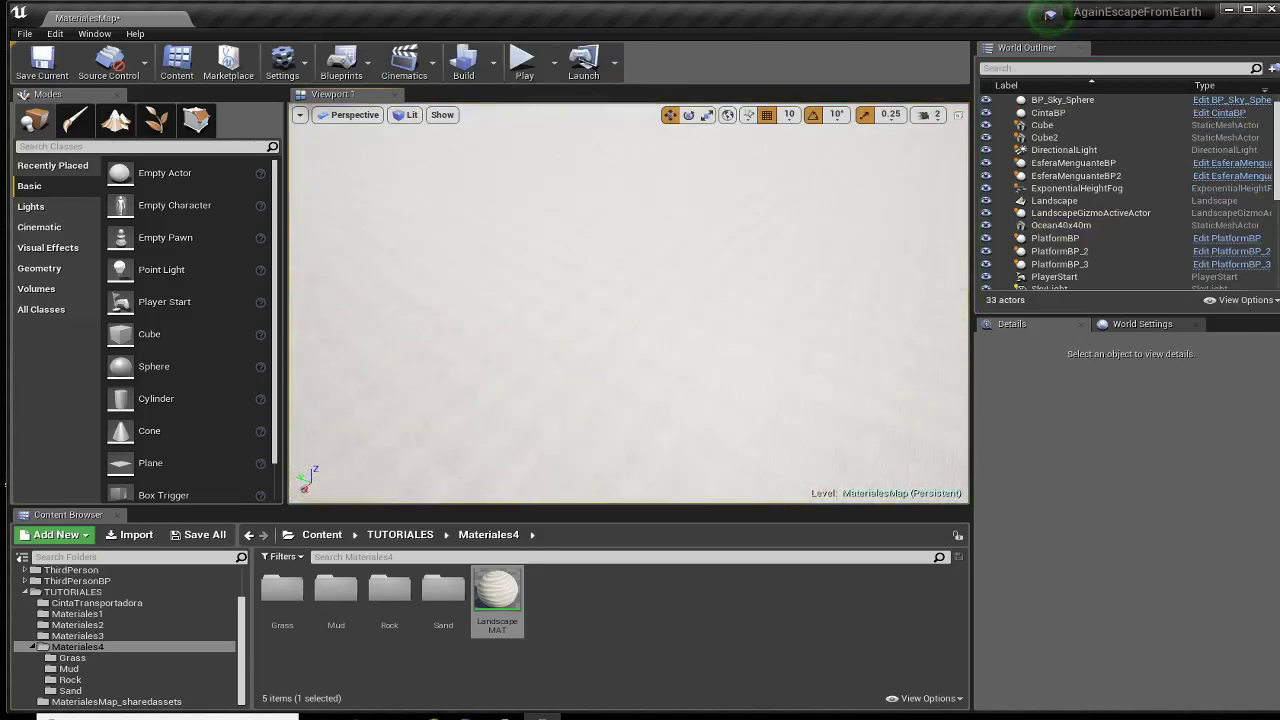
# Step: Set up landscape painting with the Mud layer, tool strength 1.0, brush size about 742 and brush falloff about 0.98
pyautogui.moveTo(620, 318); pyautogui.dragTo(708, 270, button='right')
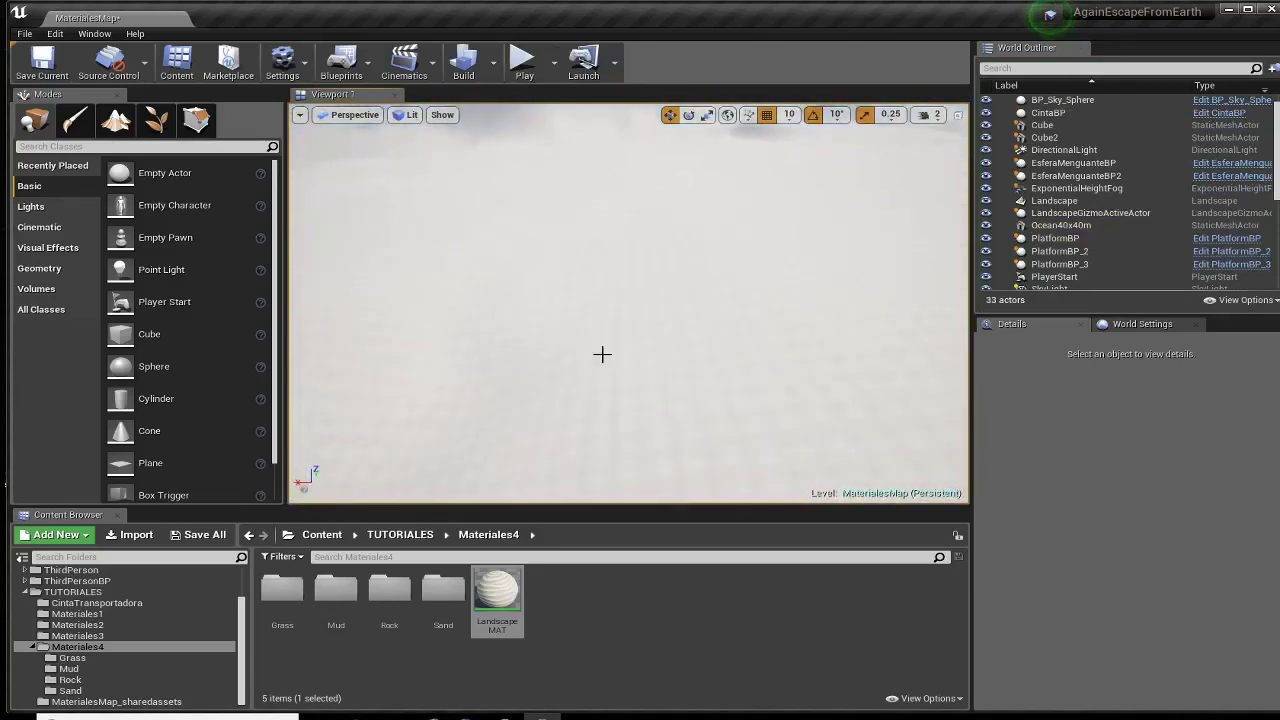
pyautogui.click(115, 120)
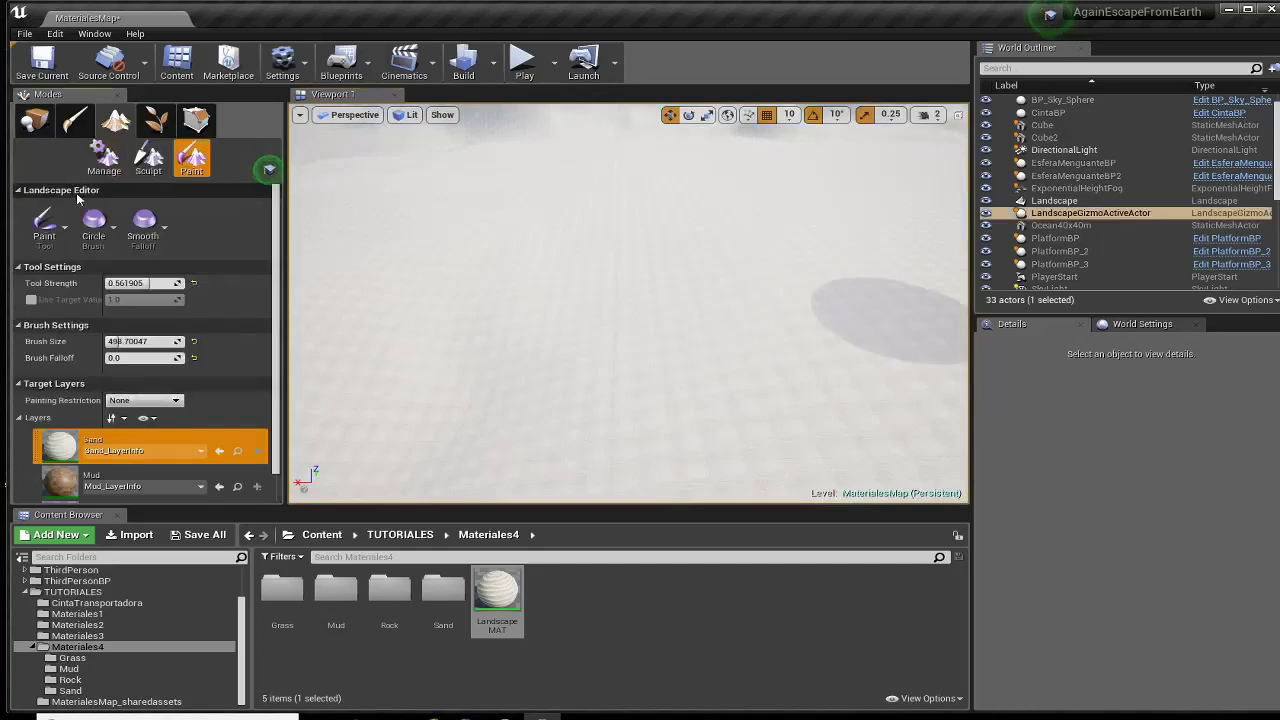
pyautogui.scroll(-3, 207, 342)
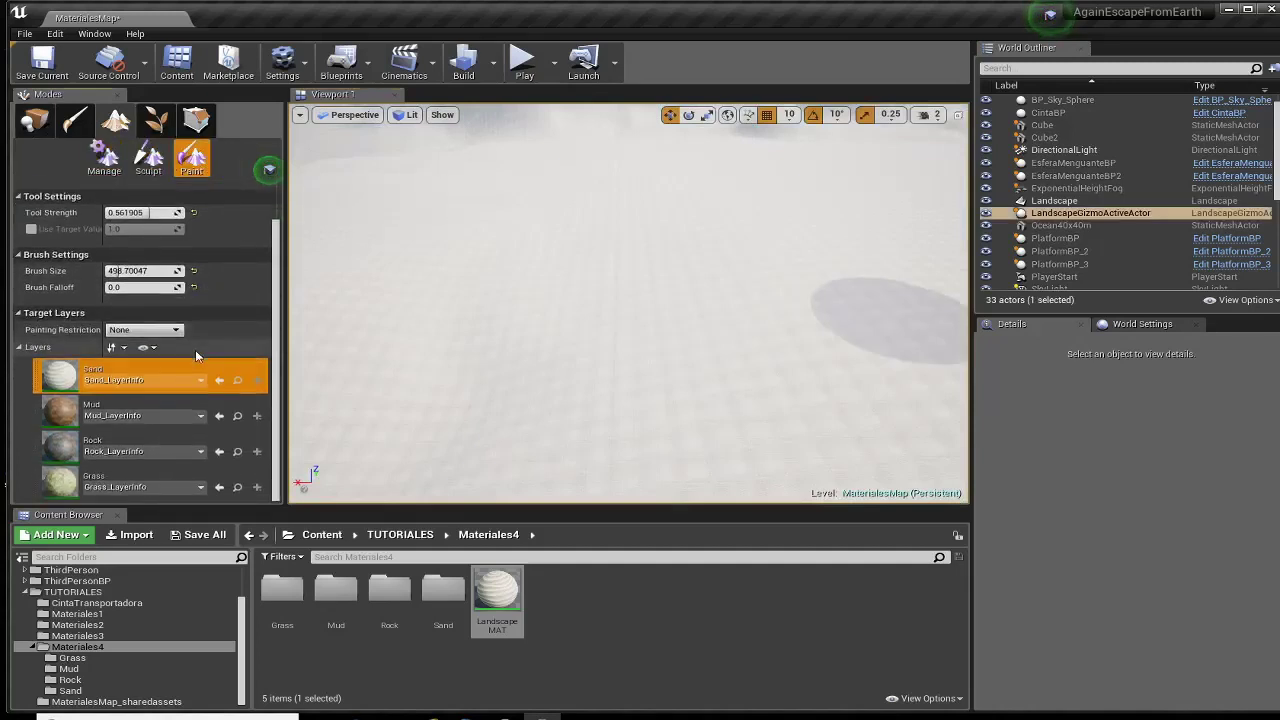
pyautogui.click(55, 413)
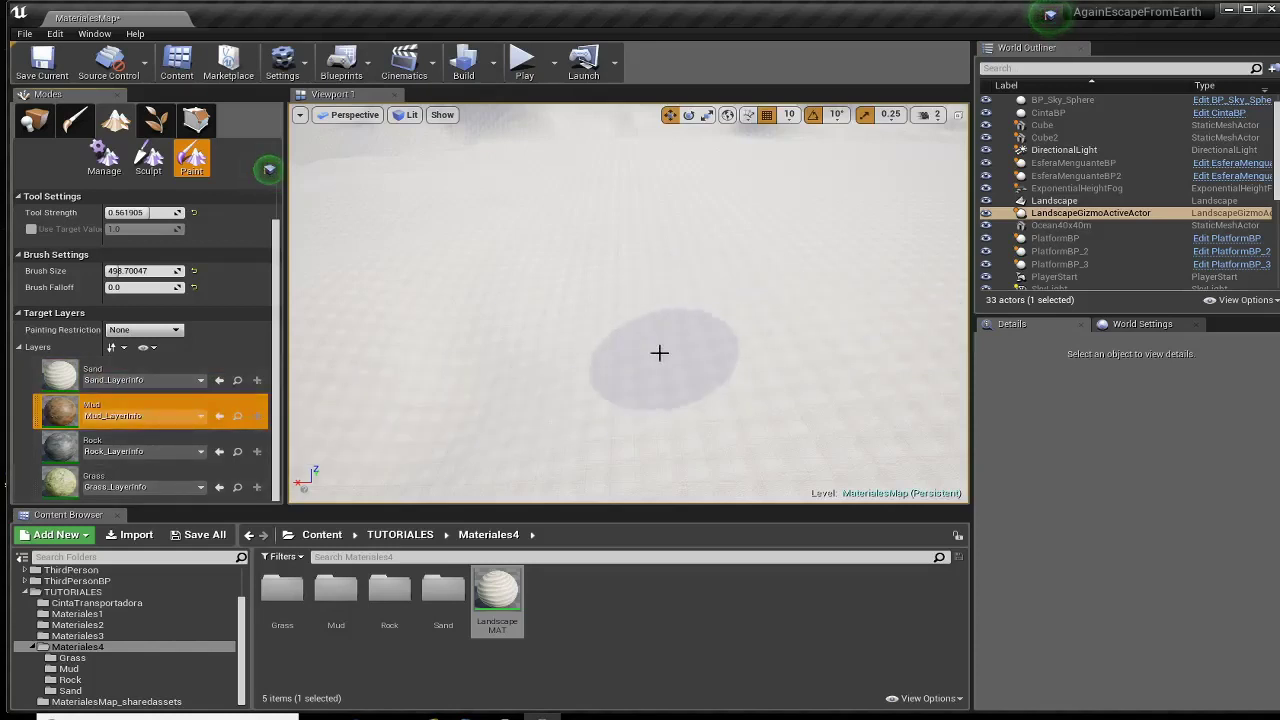
pyautogui.moveTo(140, 270); pyautogui.dragTo(225, 270)
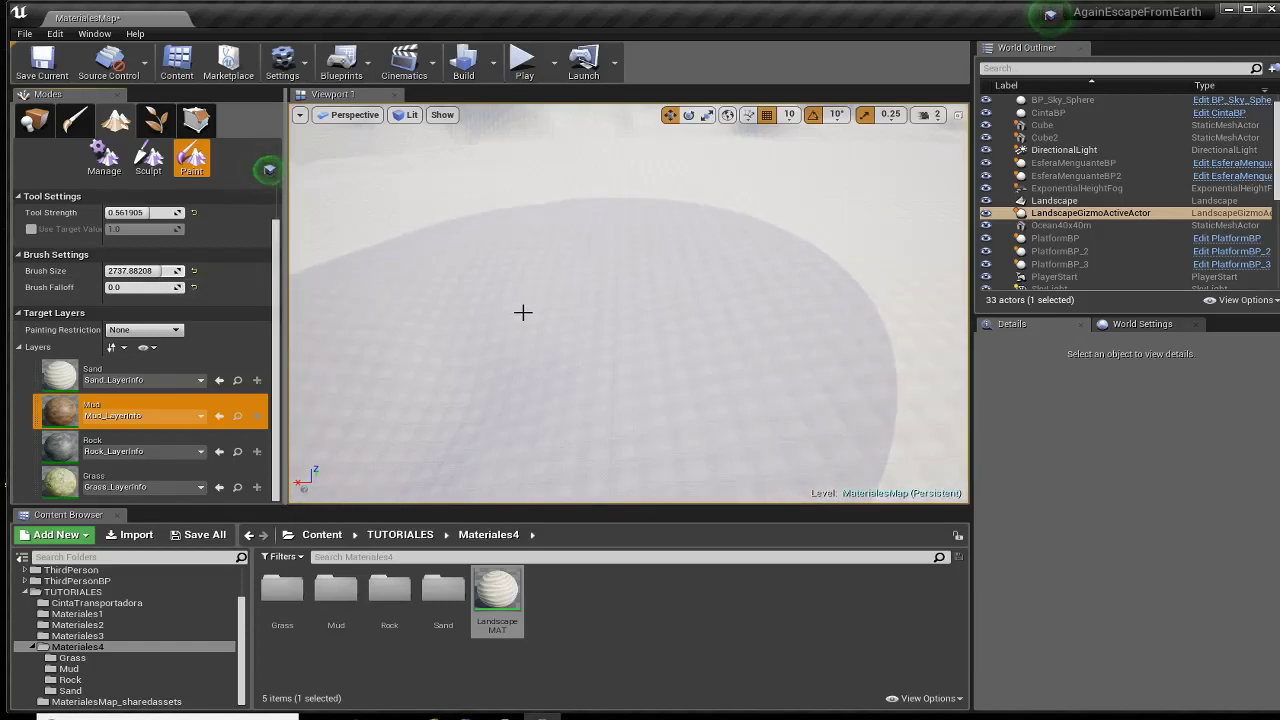
pyautogui.moveTo(140, 287); pyautogui.dragTo(150, 287)
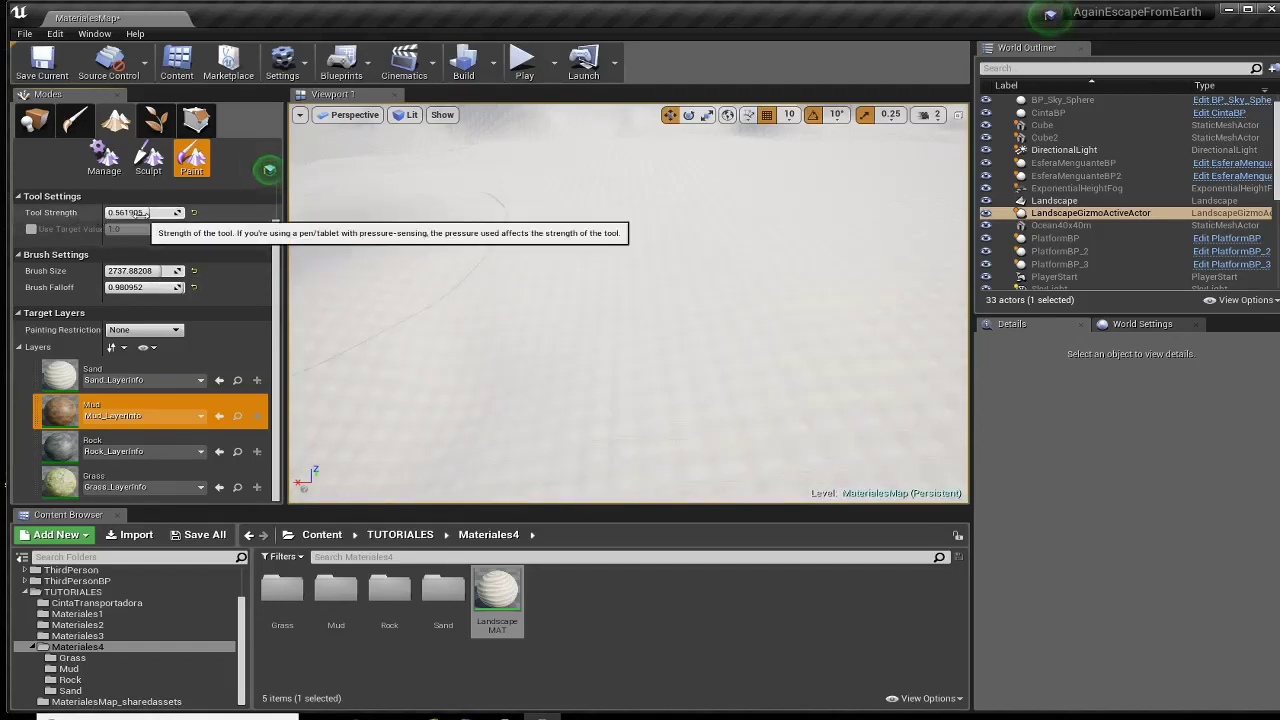
pyautogui.moveTo(143, 214); pyautogui.dragTo(137, 214)
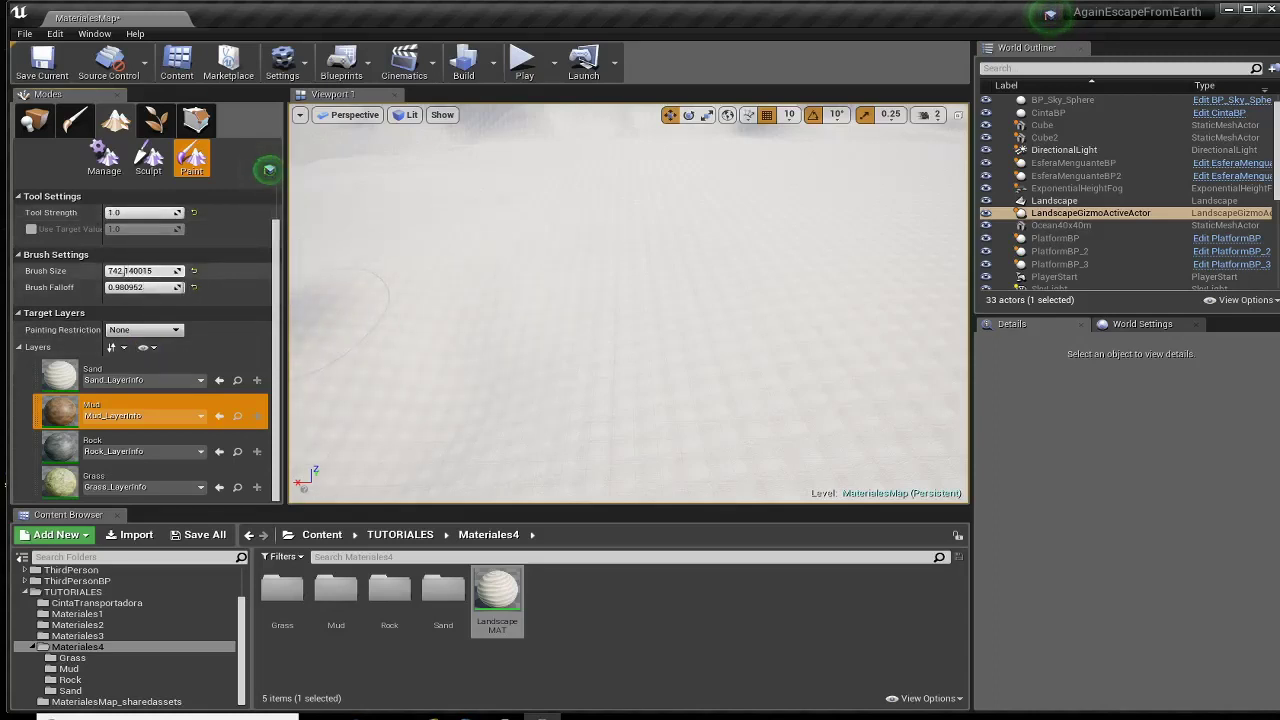
# Step: Paint a broad area of the Mud layer over the sand landscape and examine its texture tiling up close
pyautogui.moveTo(626, 363); pyautogui.dragTo(626, 415, button='right')
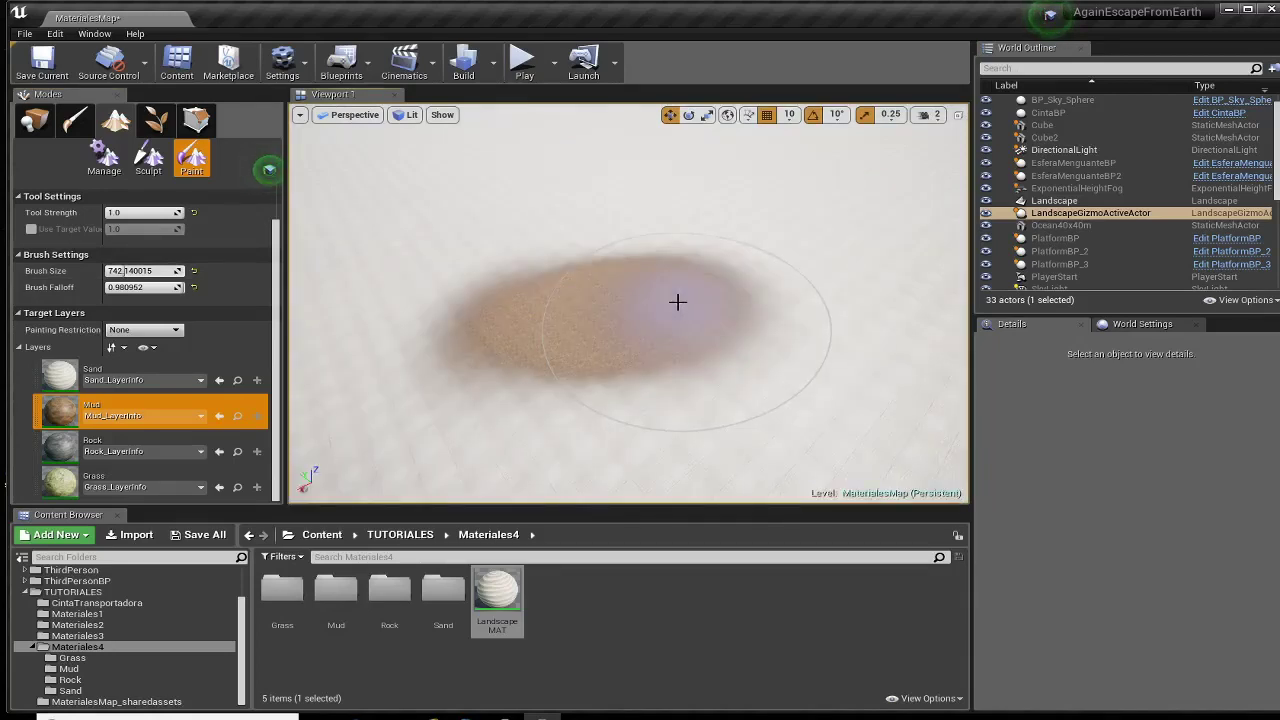
pyautogui.scroll(-2, 678, 302)
pyautogui.moveTo(554, 371)
pyautogui.mouseDown(button='right')
pyautogui.moveTo(560, 318)
pyautogui.moveTo(560, 340)
pyautogui.mouseUp(button='right')
pyautogui.moveTo(609, 360)
pyautogui.mouseDown()
pyautogui.moveTo(794, 303)
pyautogui.moveTo(674, 160)
pyautogui.moveTo(404, 214)
pyautogui.mouseUp()
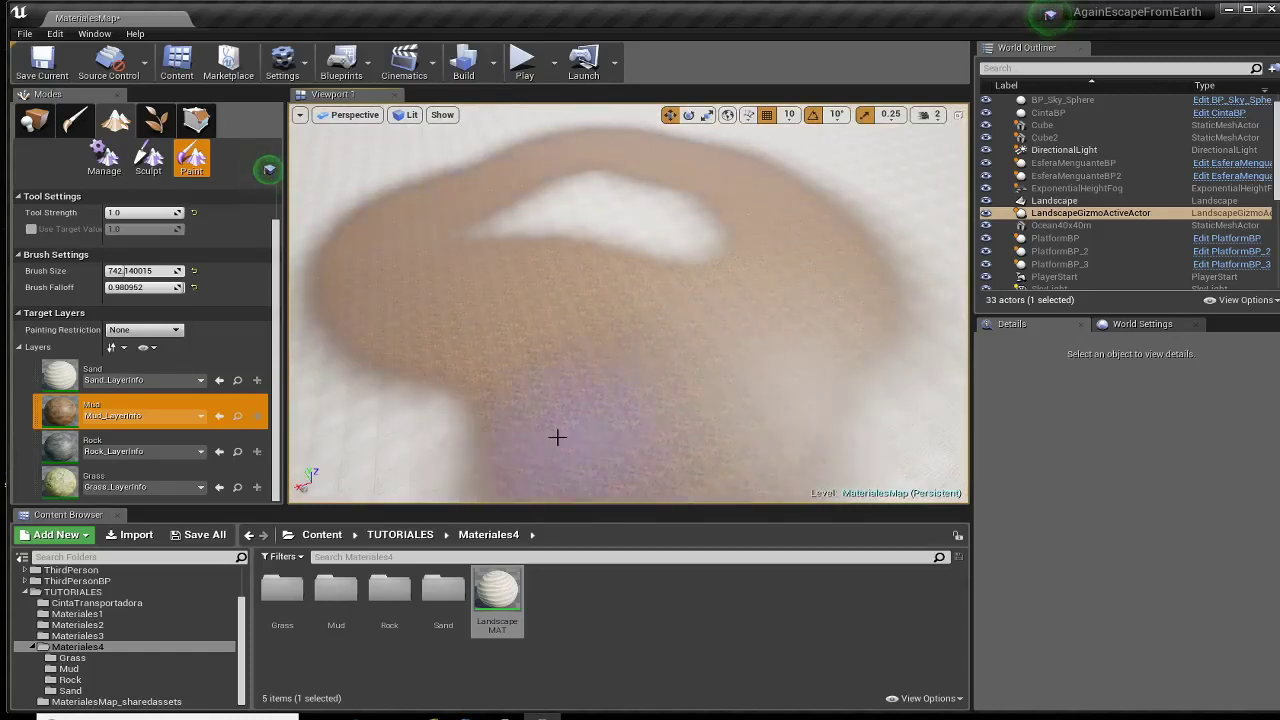
pyautogui.moveTo(525, 357)
pyautogui.mouseDown(button='right')
pyautogui.moveTo(528, 312)
pyautogui.moveTo(518, 368)
pyautogui.mouseUp(button='right')
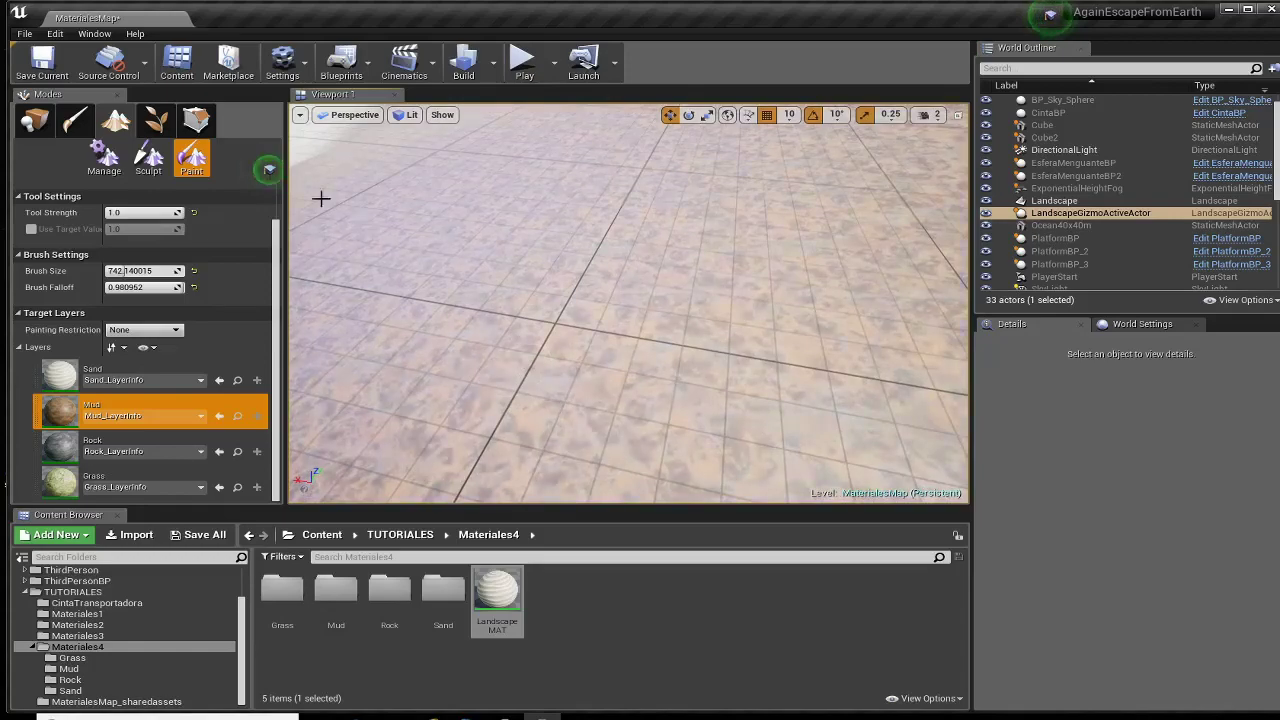
# Step: Reopen LandscapeMAT, duplicate the sand's TexCoord node and connect the copy to the mud Texture Sample's UVs input
pyautogui.click(34, 120)
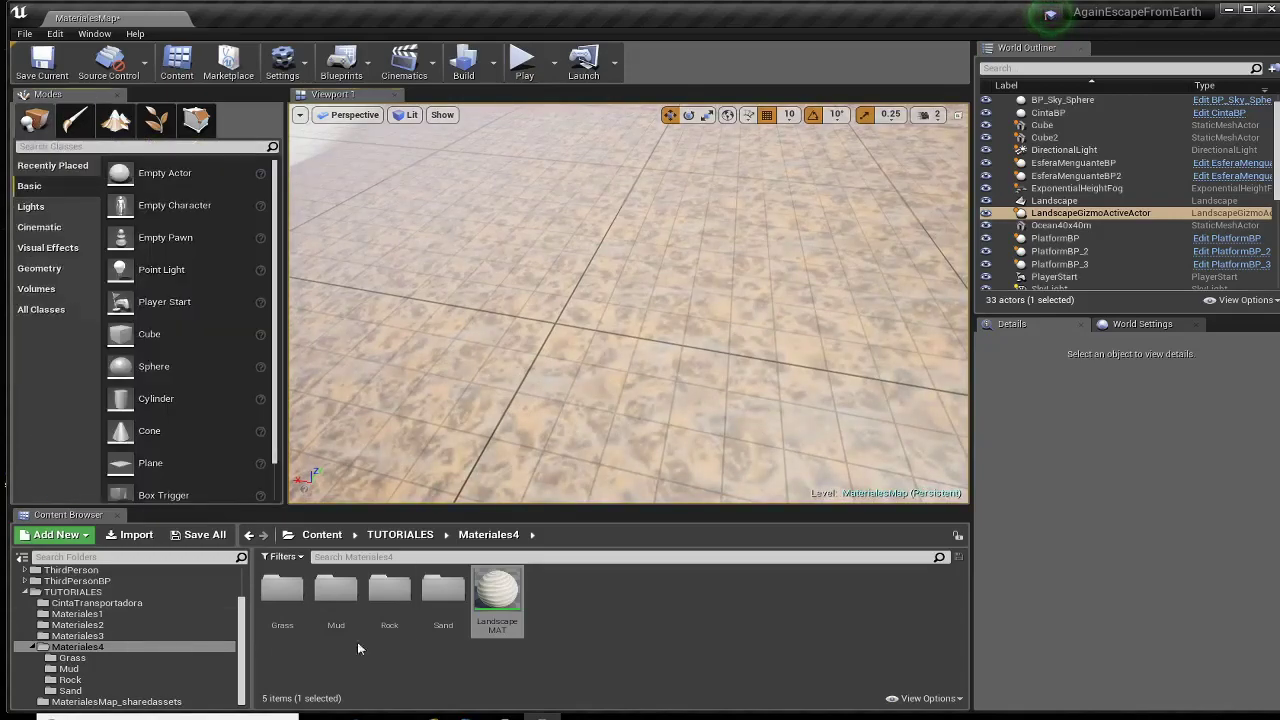
pyautogui.doubleClick(497, 595)
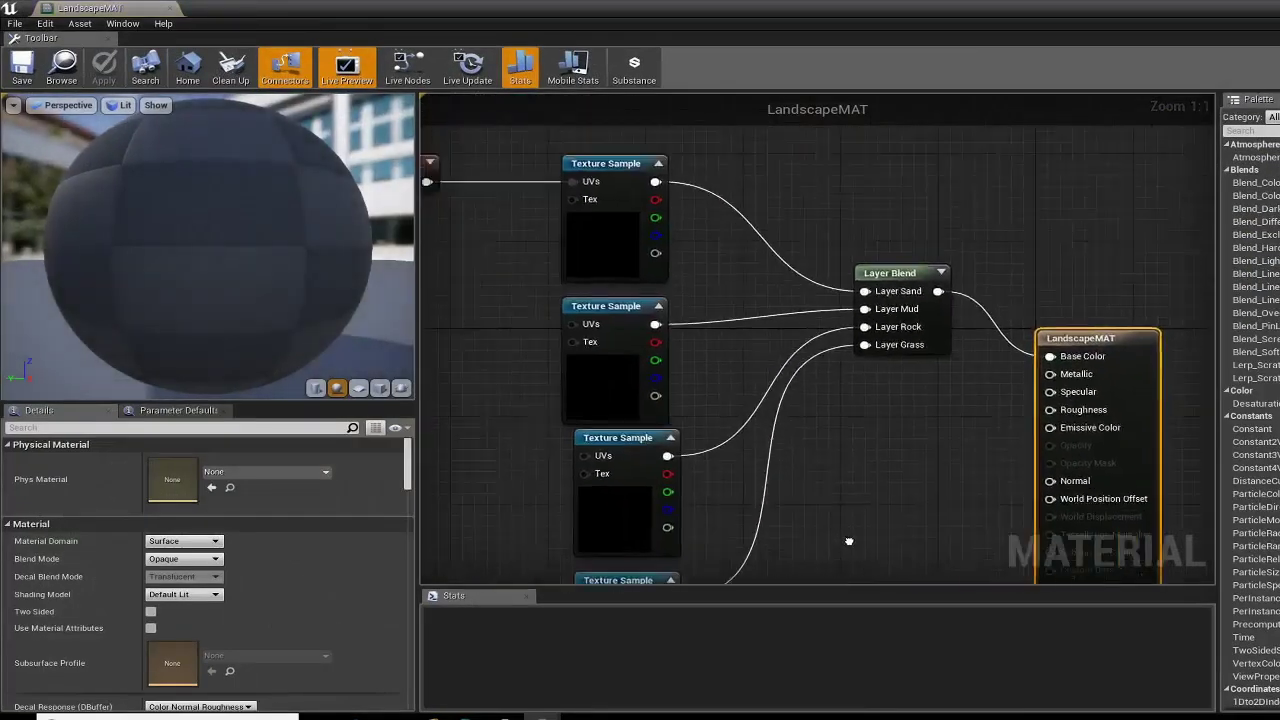
pyautogui.click(596, 221)
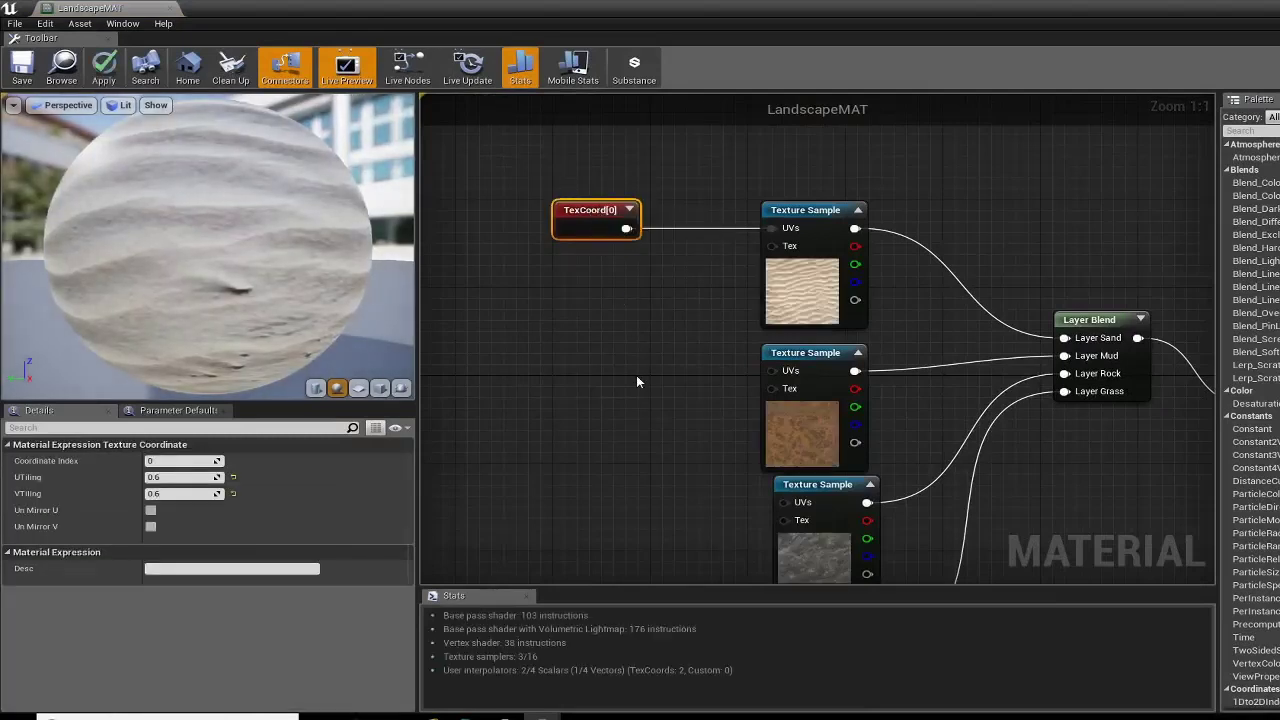
pyautogui.hotkey('ctrl', 'c')
pyautogui.hotkey('ctrl', 'v')
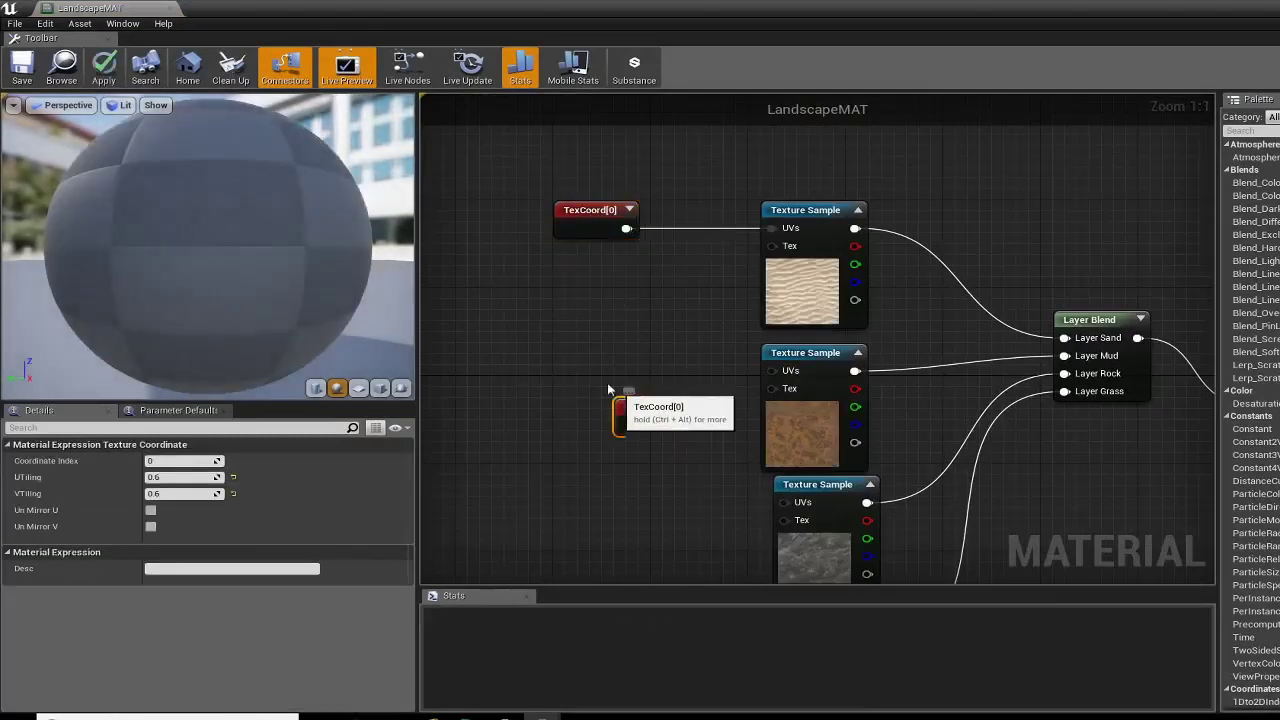
pyautogui.moveTo(609, 391); pyautogui.dragTo(773, 378)
# Step: Space out the graph by moving the sand Texture Sample and its TexCoord node farther above the mud nodes
pyautogui.moveTo(646, 463); pyautogui.dragTo(634, 316, button='right')
pyautogui.scroll(-3, 634, 316)
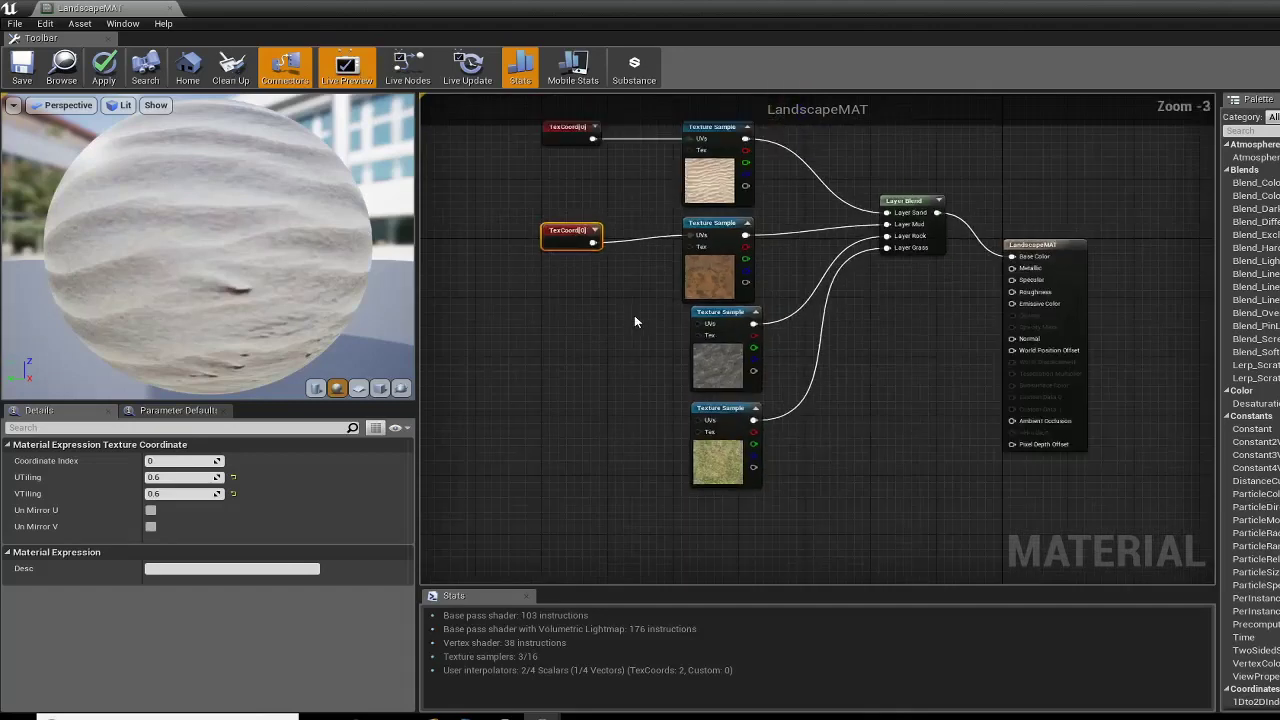
pyautogui.moveTo(818, 559); pyautogui.dragTo(834, 477, button='right')
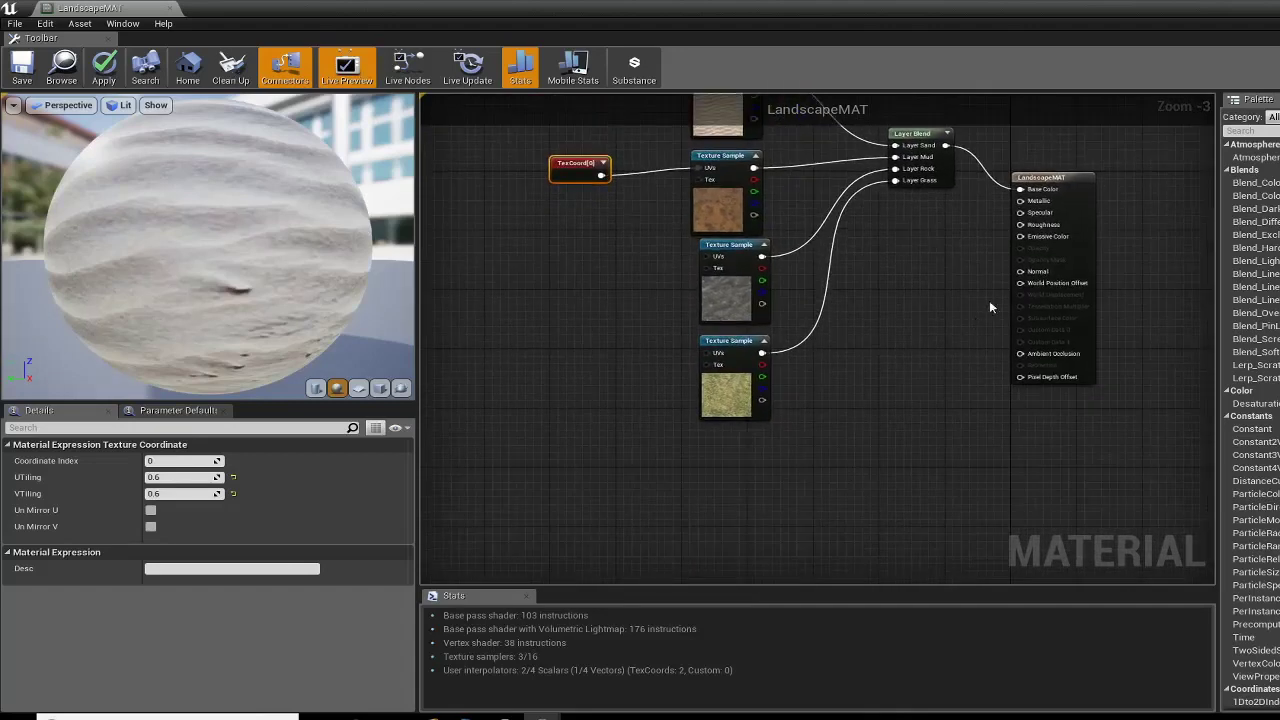
pyautogui.moveTo(1040, 229)
pyautogui.moveTo(645, 322); pyautogui.dragTo(653, 358, button='right')
pyautogui.scroll(4, 653, 358)
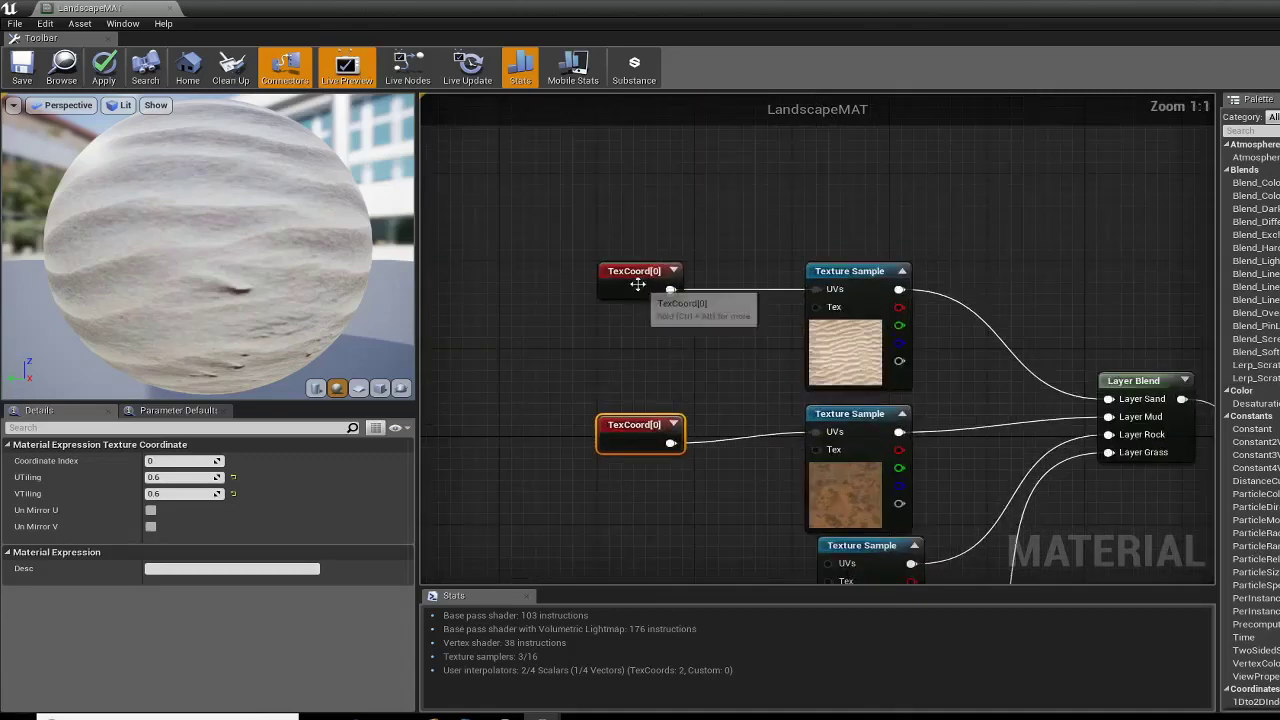
pyautogui.click(614, 264)
pyautogui.moveTo(614, 268); pyautogui.dragTo(606, 285)
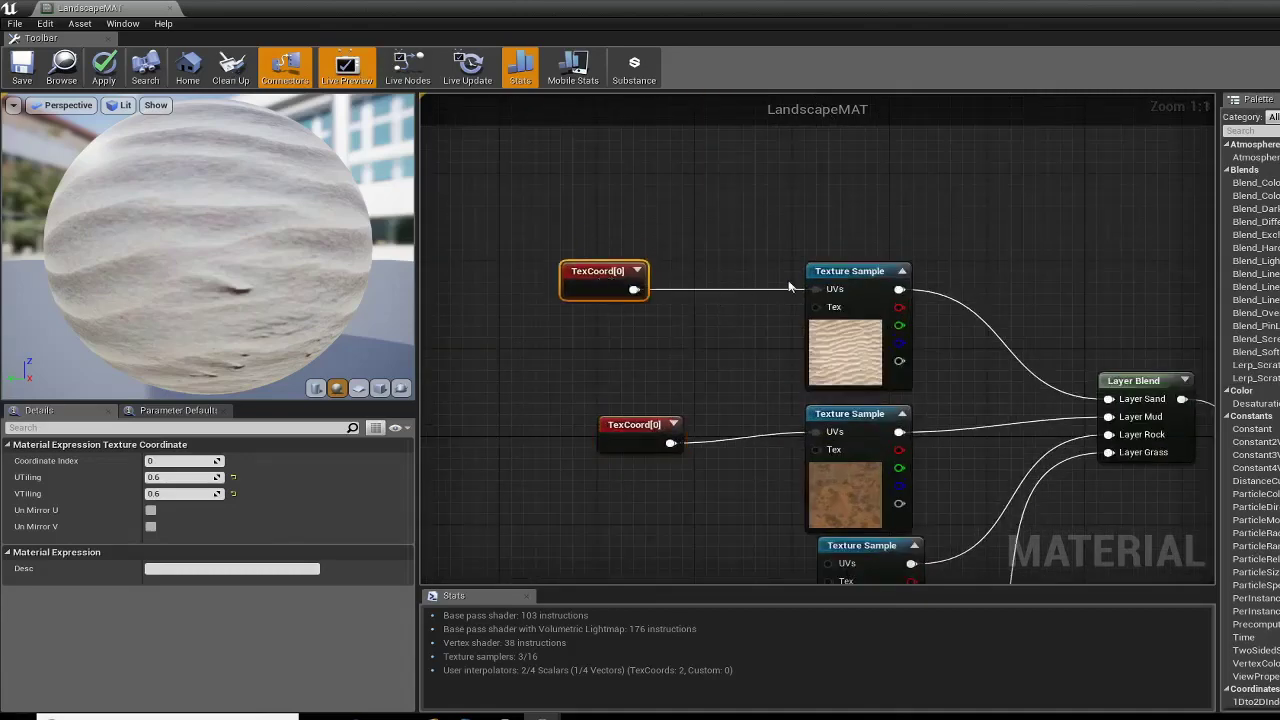
pyautogui.moveTo(861, 272); pyautogui.dragTo(868, 245)
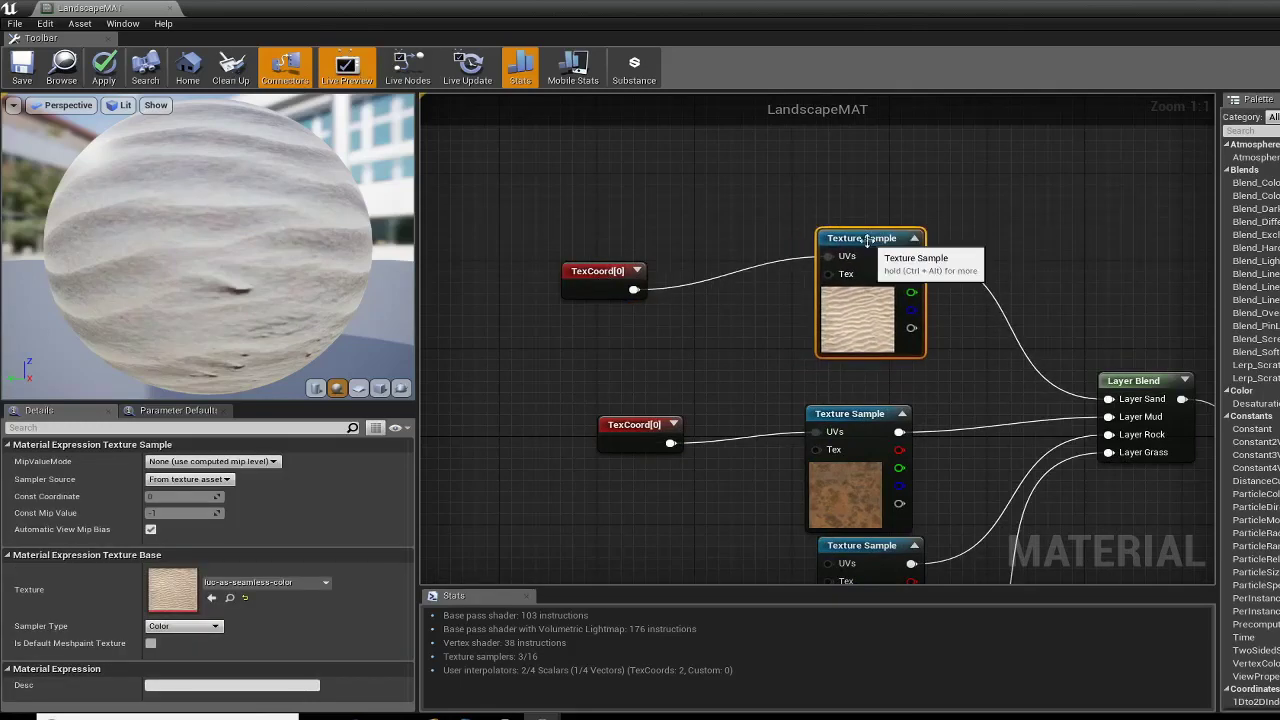
pyautogui.moveTo(590, 284); pyautogui.dragTo(592, 262)
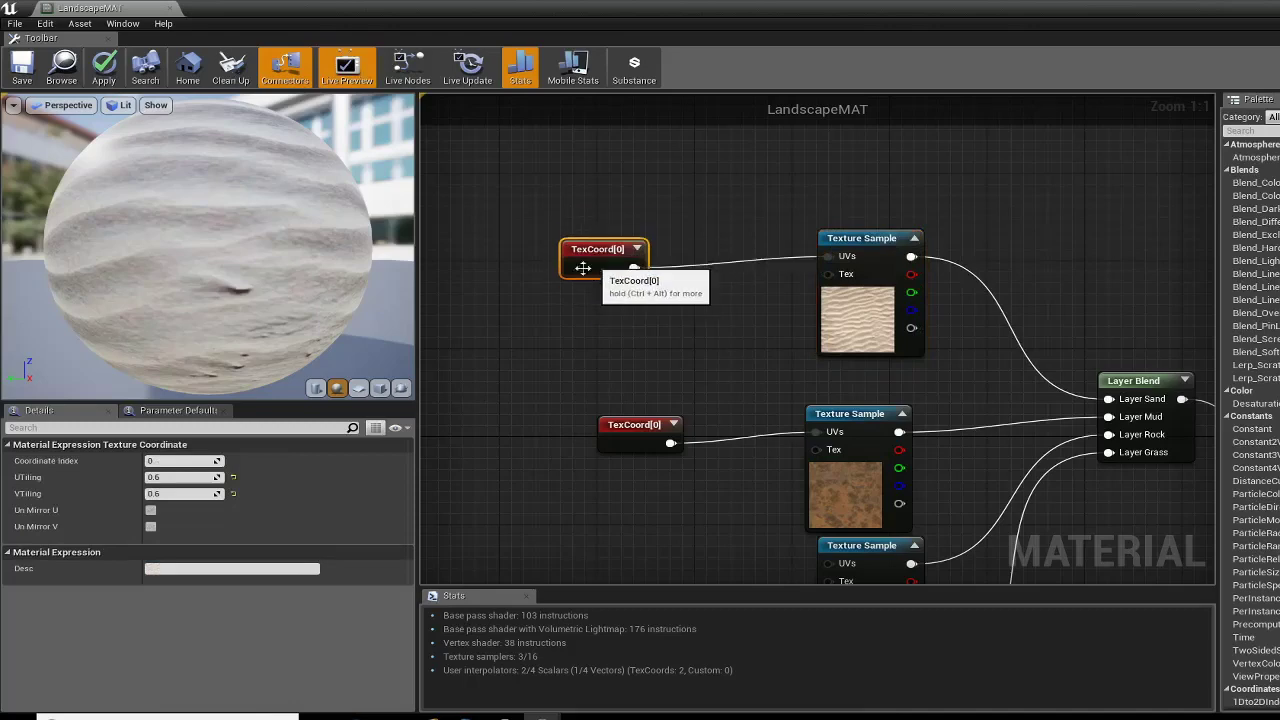
pyautogui.moveTo(689, 371); pyautogui.dragTo(637, 154, button='right')
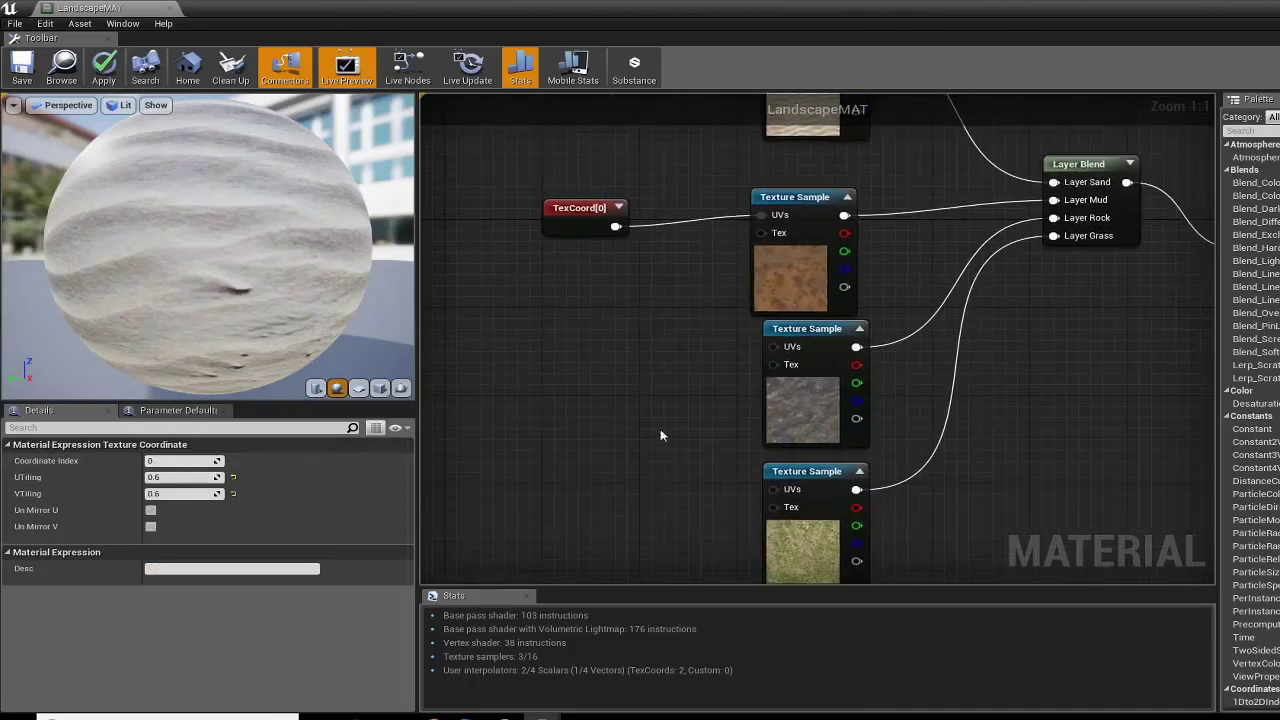
pyautogui.moveTo(661, 431); pyautogui.dragTo(572, 270, button='right')
pyautogui.moveTo(685, 92); pyautogui.dragTo(875, 402, button='right')
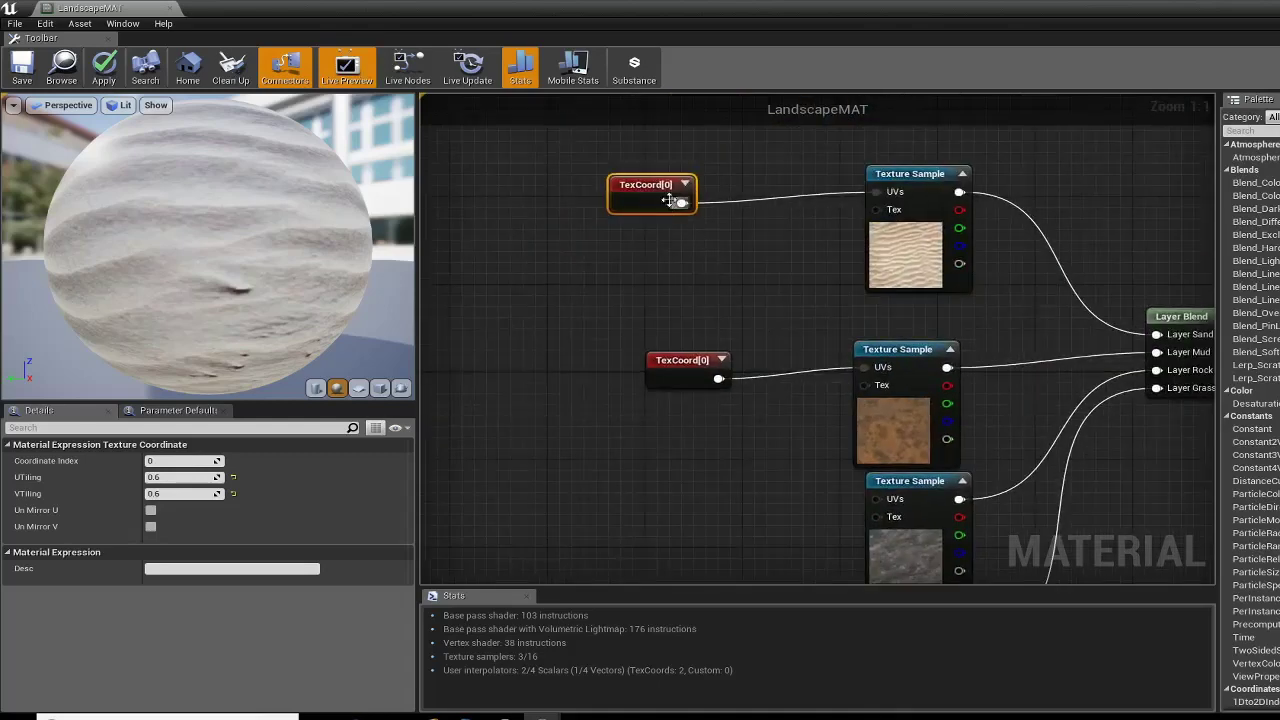
pyautogui.moveTo(670, 200); pyautogui.dragTo(664, 180)
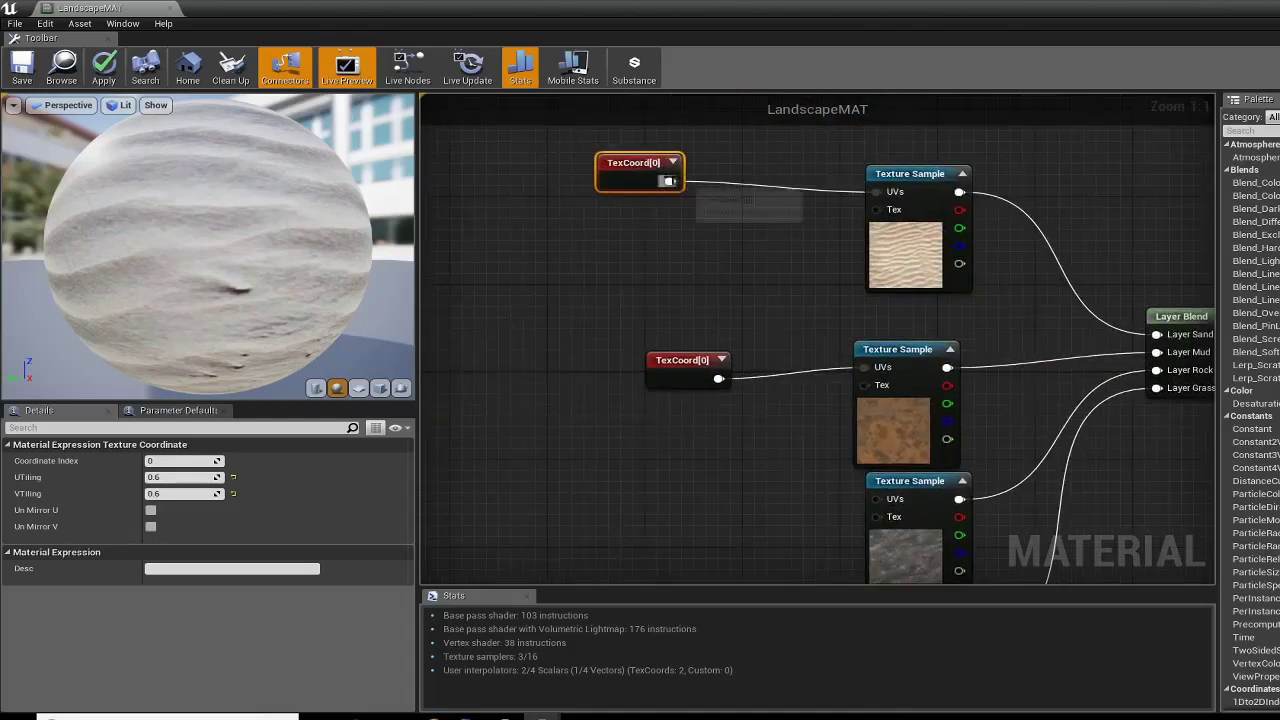
pyautogui.moveTo(718, 378); pyautogui.dragTo(885, 481)
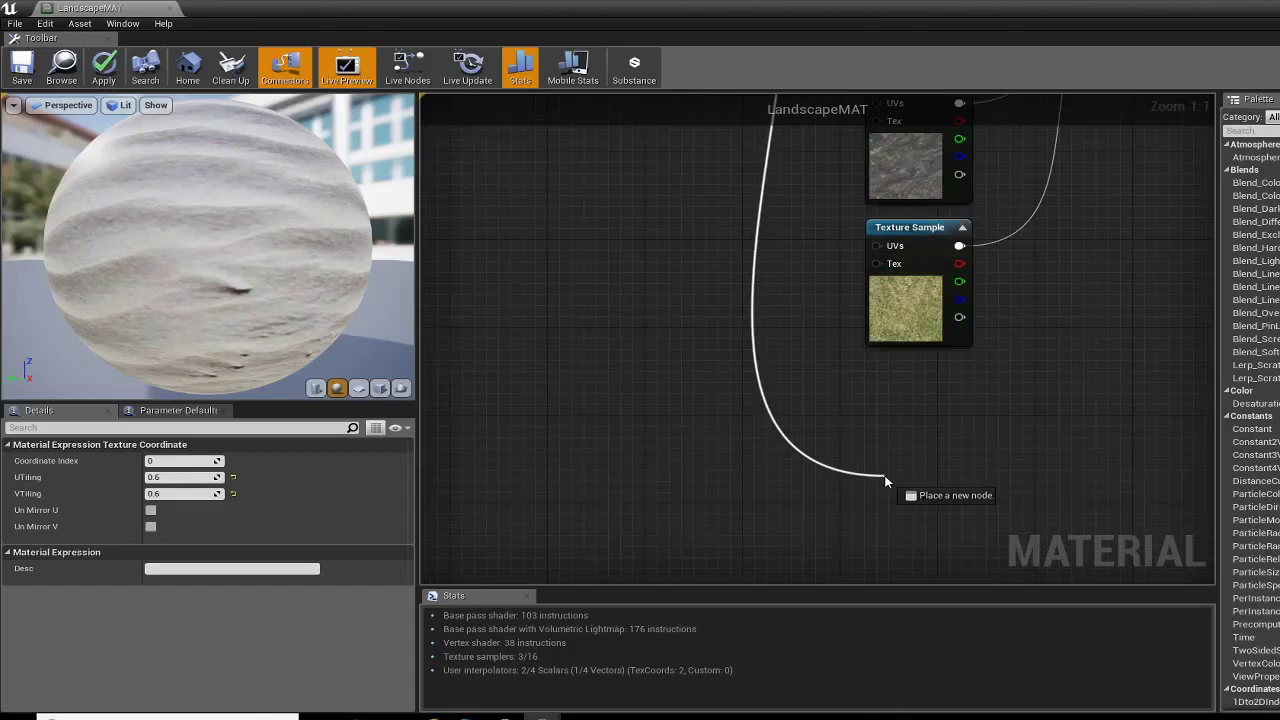
pyautogui.moveTo(885, 481); pyautogui.dragTo(885, 481)
pyautogui.click(671, 266)
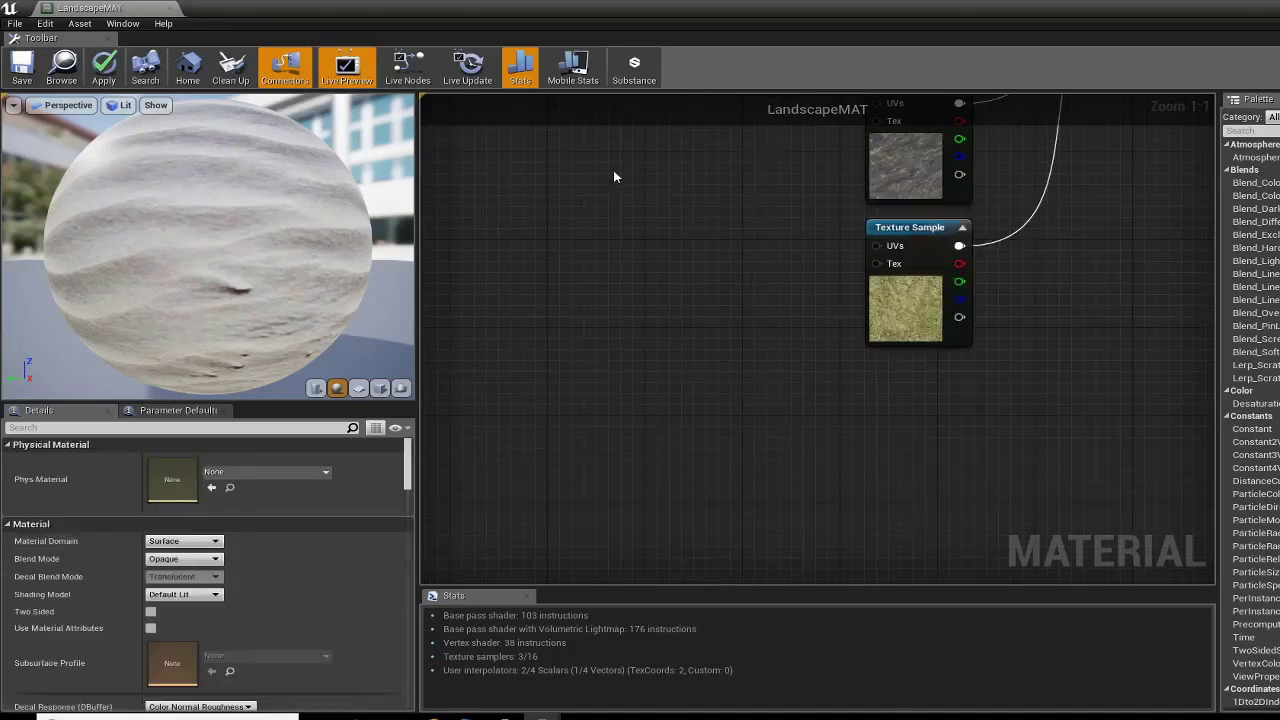
# Step: Move the mud TexCoord node farther from its Texture Sample and set its UTiling and VTiling to 0.5
pyautogui.moveTo(613, 170); pyautogui.dragTo(692, 544, button='right')
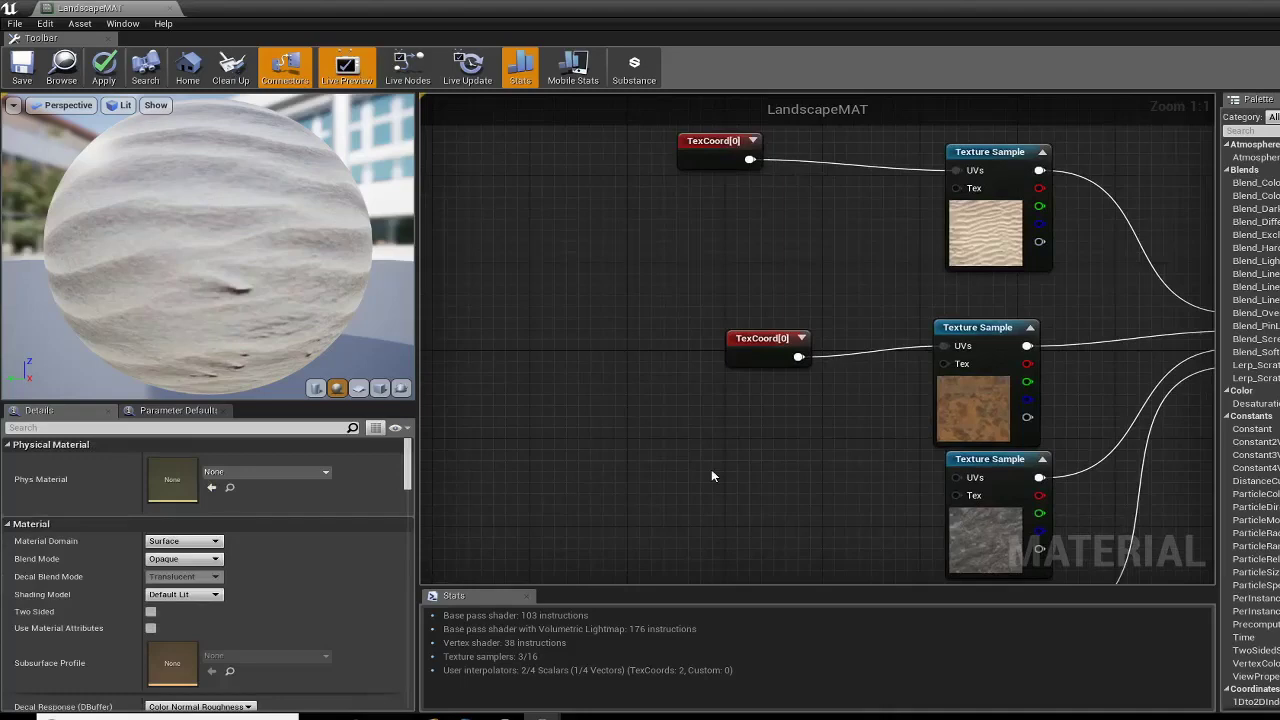
pyautogui.moveTo(762, 341); pyautogui.dragTo(724, 344)
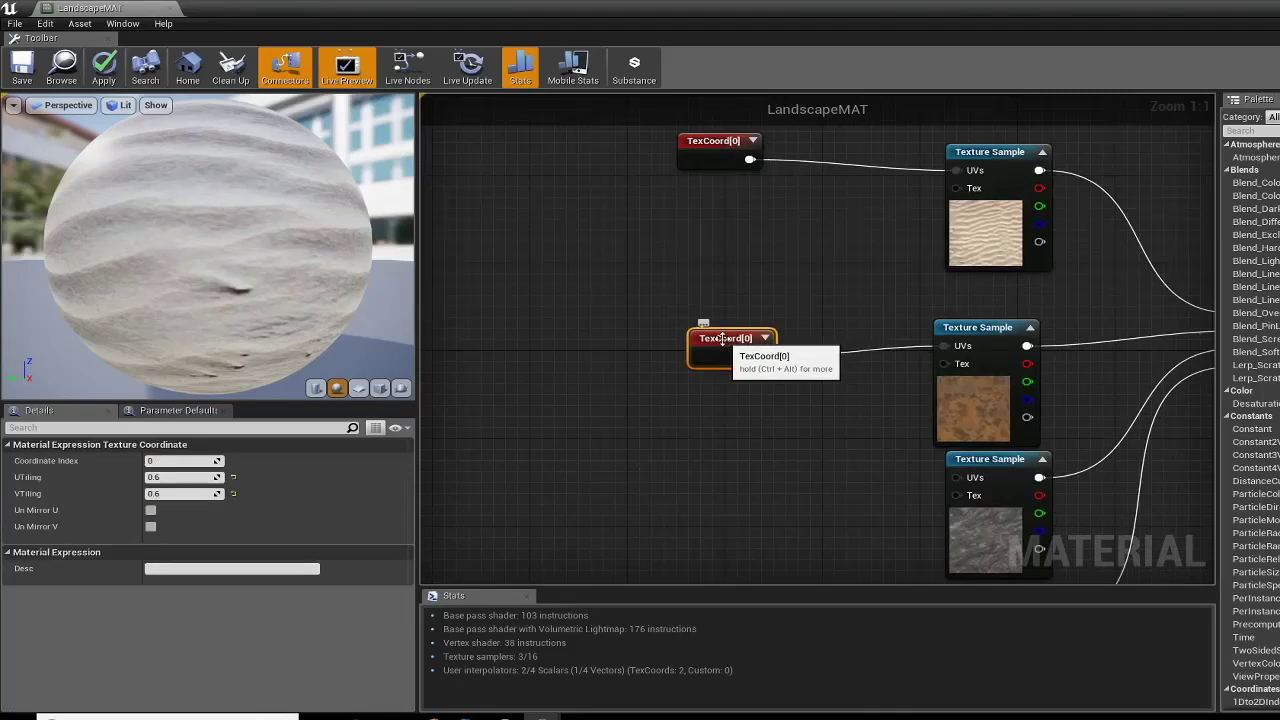
pyautogui.click(170, 478)
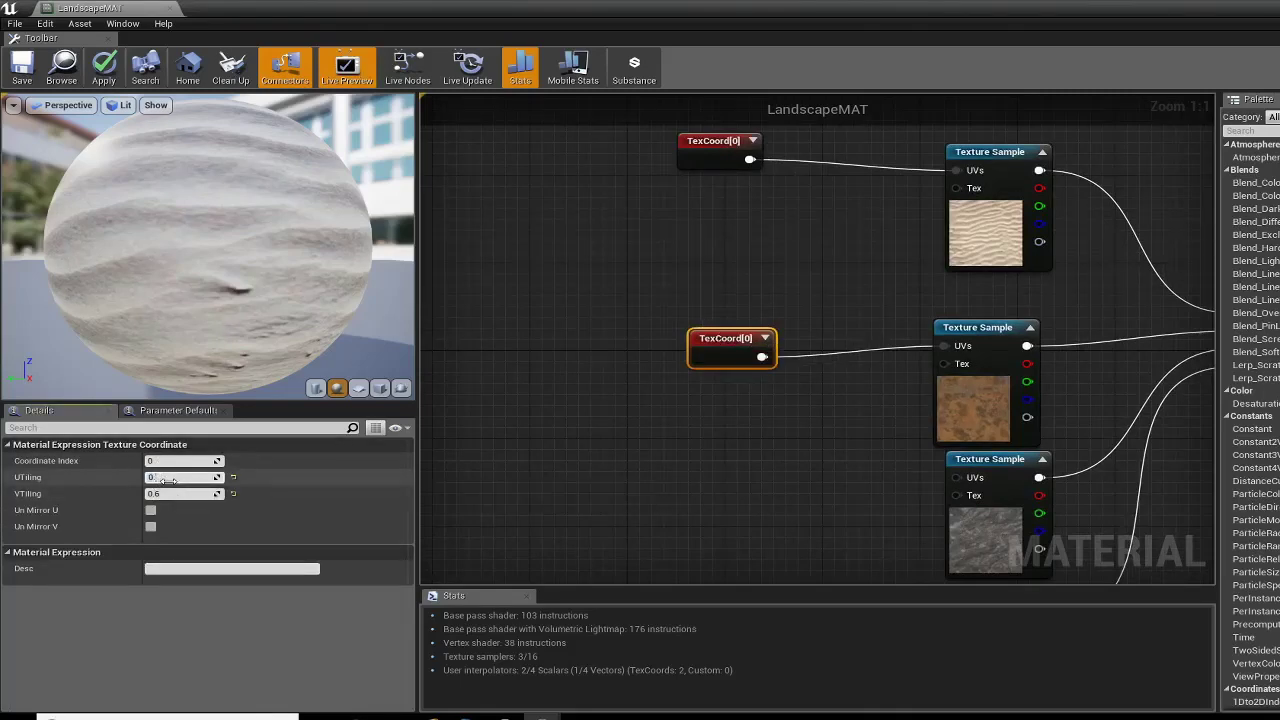
pyautogui.press('Tab')
pyautogui.write('0')
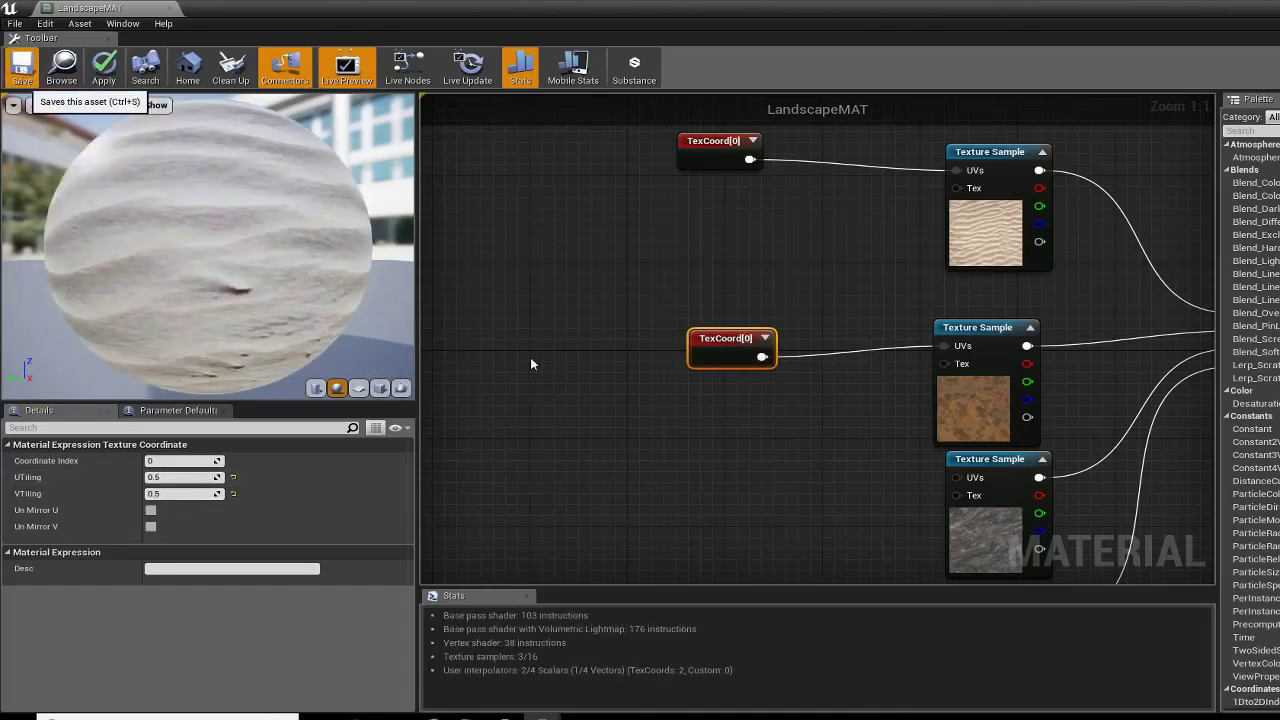
# Step: Save LandscapeMAT, nudge the Layer Blend node up, apply the changes to the original material and check the mud tiling in the level
pyautogui.hotkey('ctrl', 's')
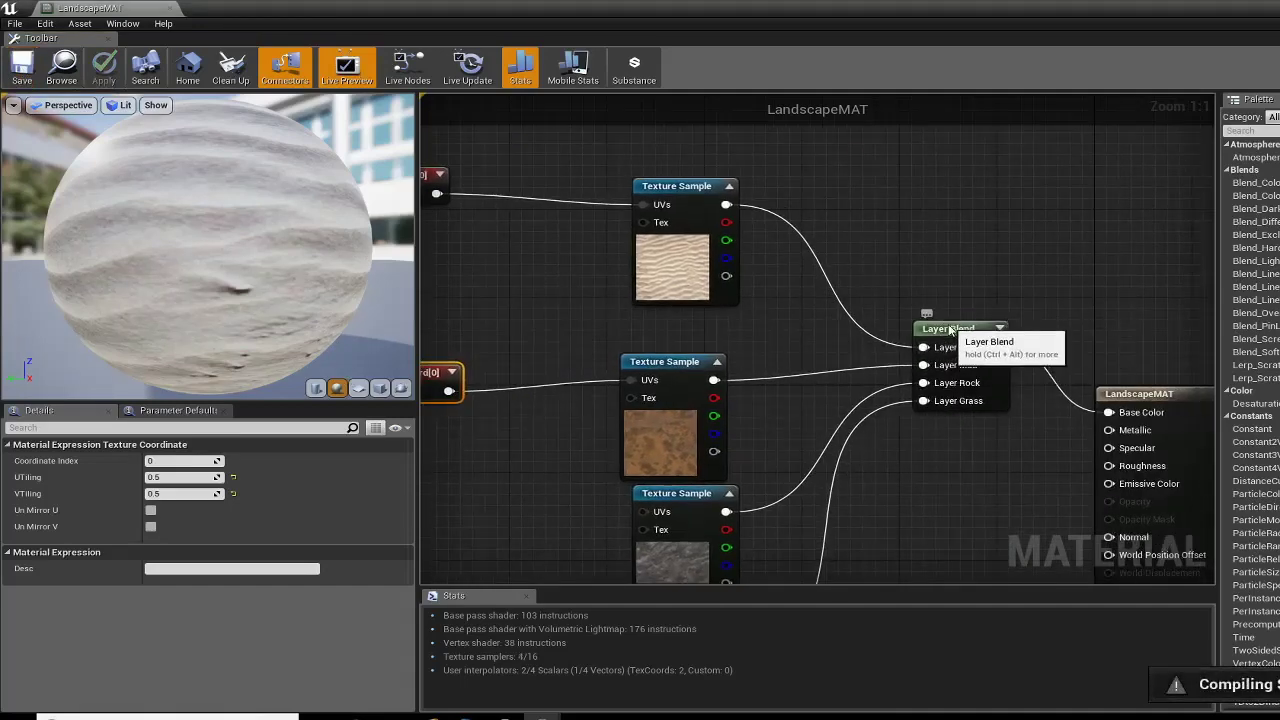
pyautogui.click(936, 320)
pyautogui.moveTo(941, 304); pyautogui.dragTo(940, 295)
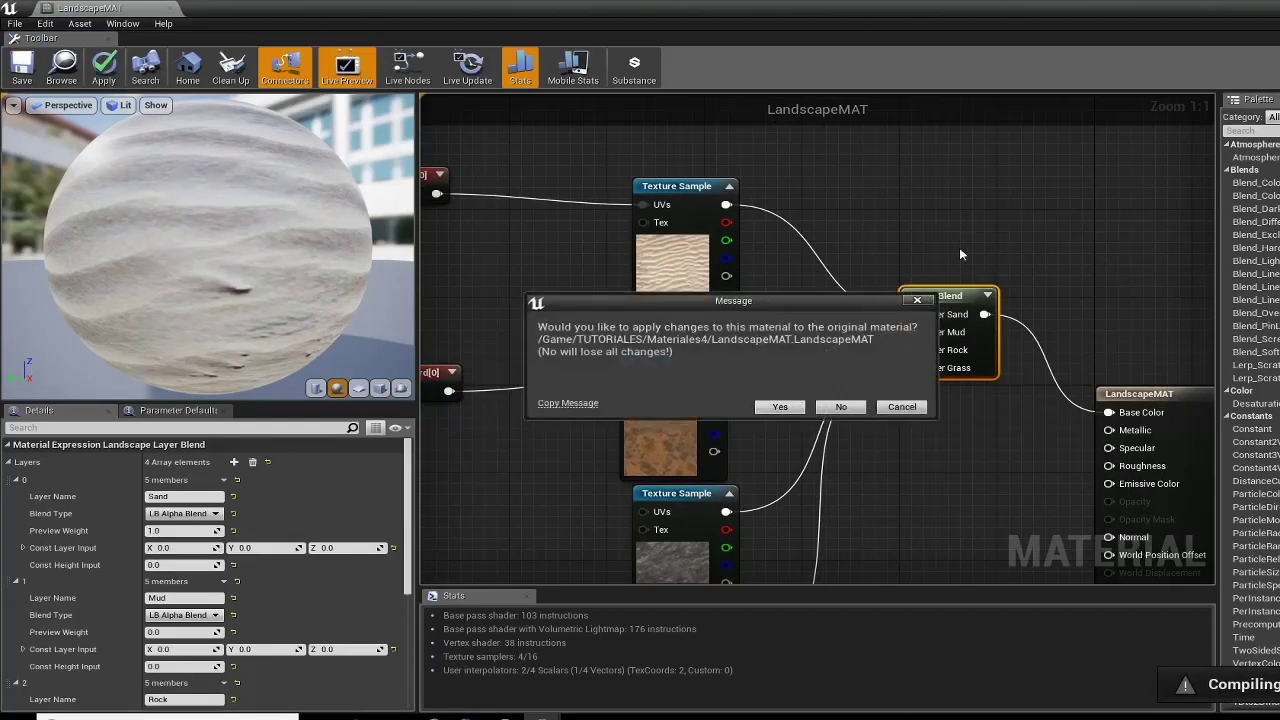
pyautogui.click(778, 407)
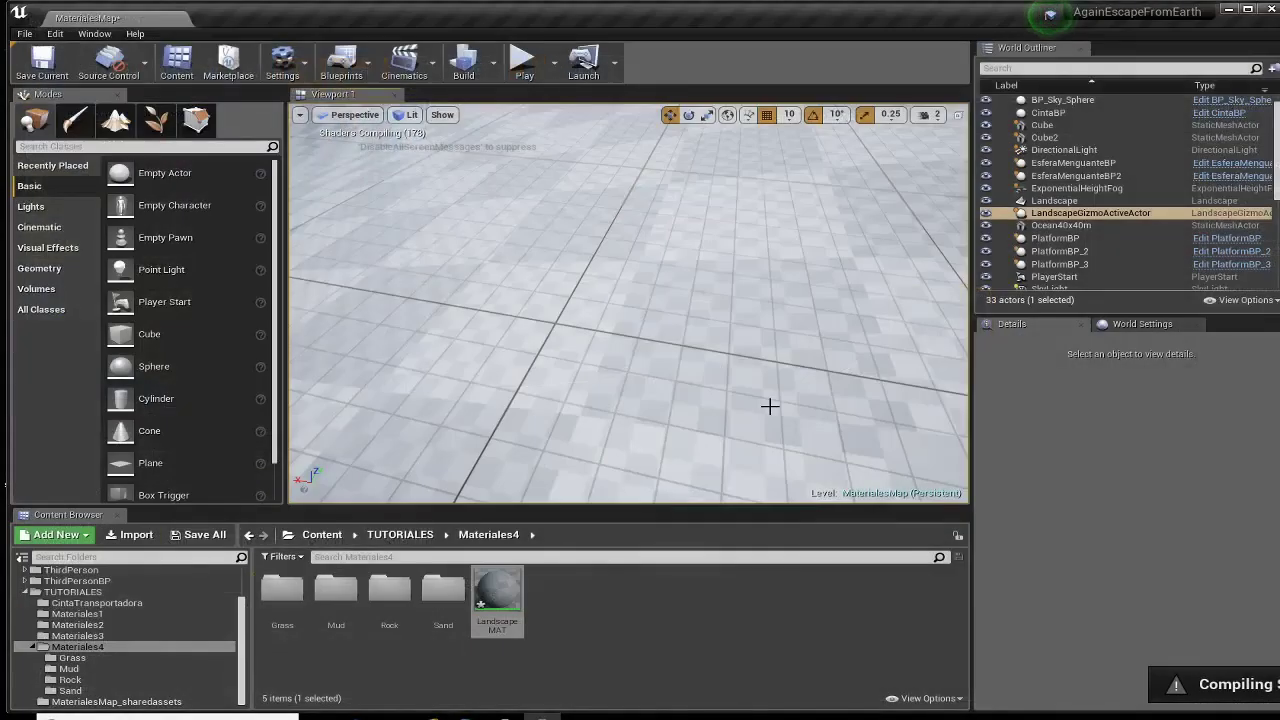
pyautogui.moveTo(628, 300); pyautogui.dragTo(710, 418, button='right')
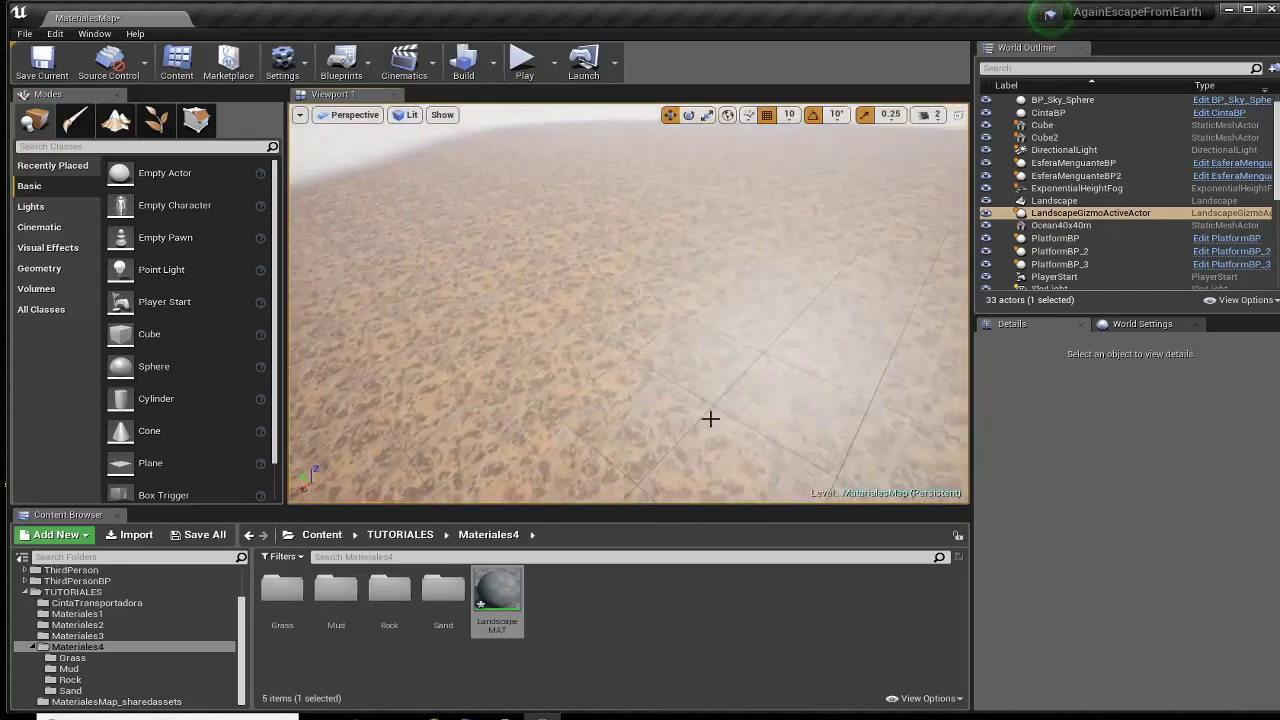
# Step: Reopen LandscapeMAT, set the mud TexCoord node's UTiling and VTiling to 0.3, and return to the level
pyautogui.doubleClick(497, 590)
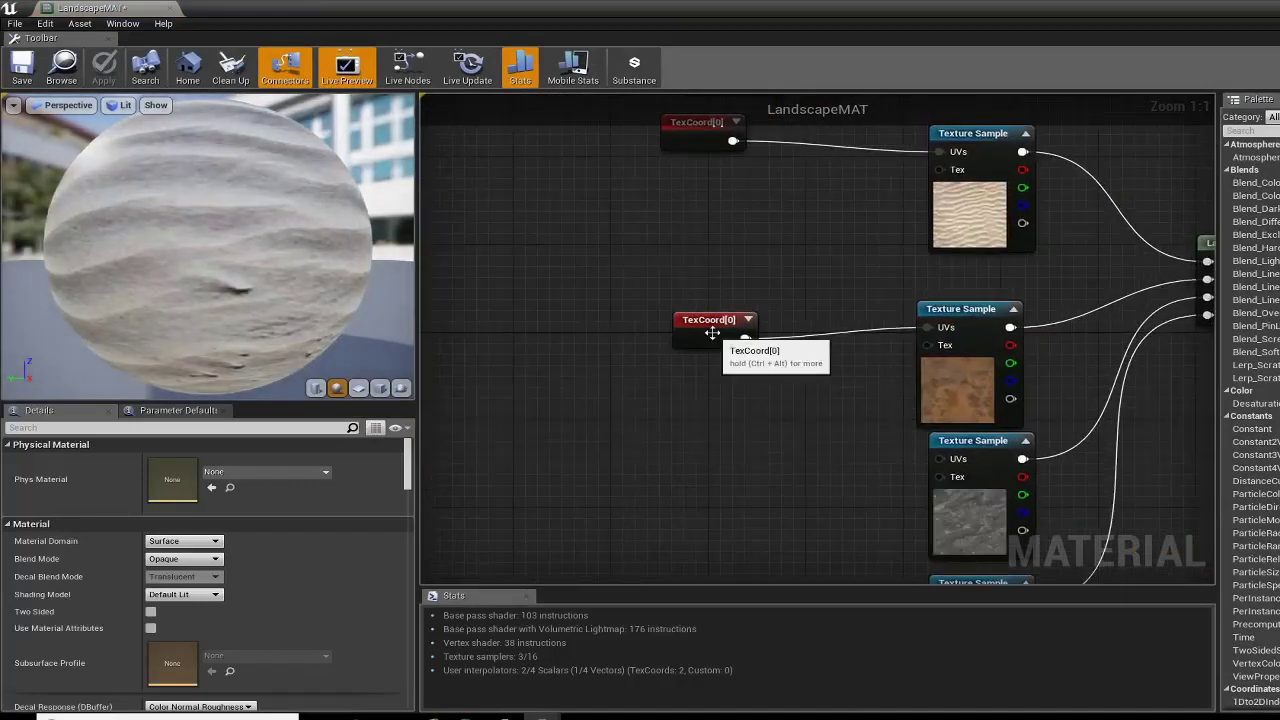
pyautogui.click(712, 330)
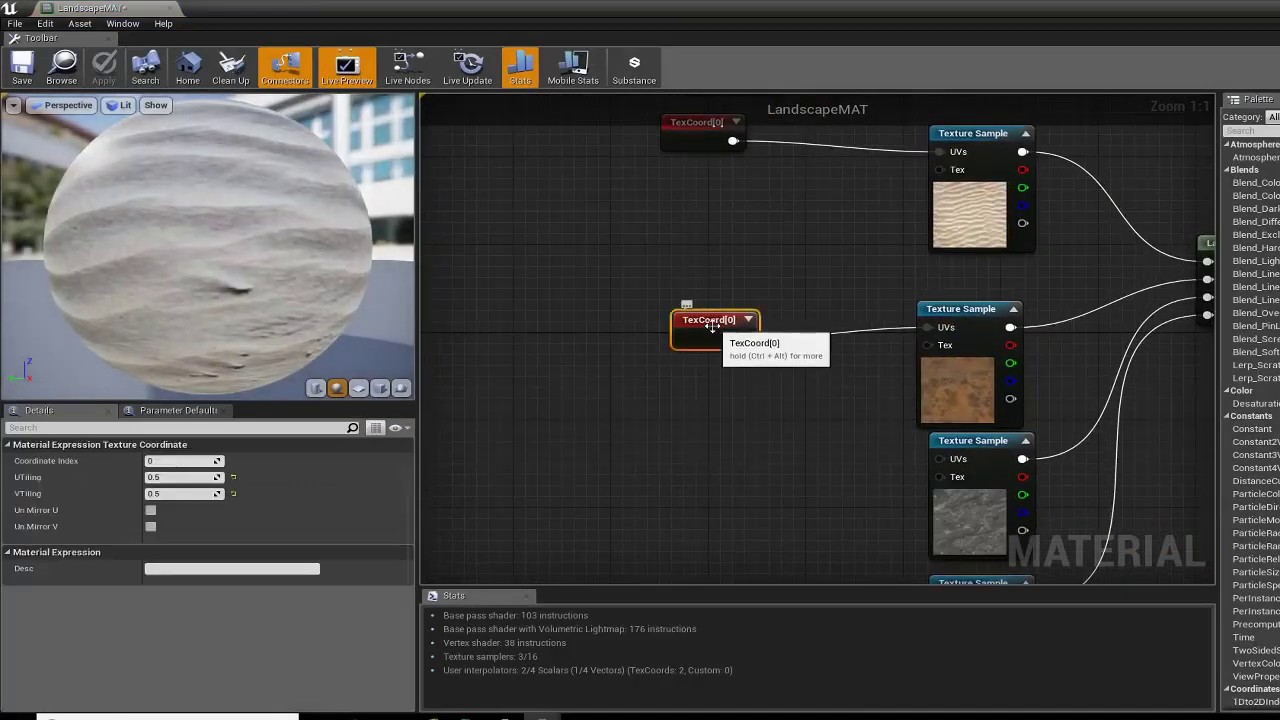
pyautogui.click(165, 478)
pyautogui.write('0.3')
pyautogui.press('Tab')
pyautogui.write('0.3')
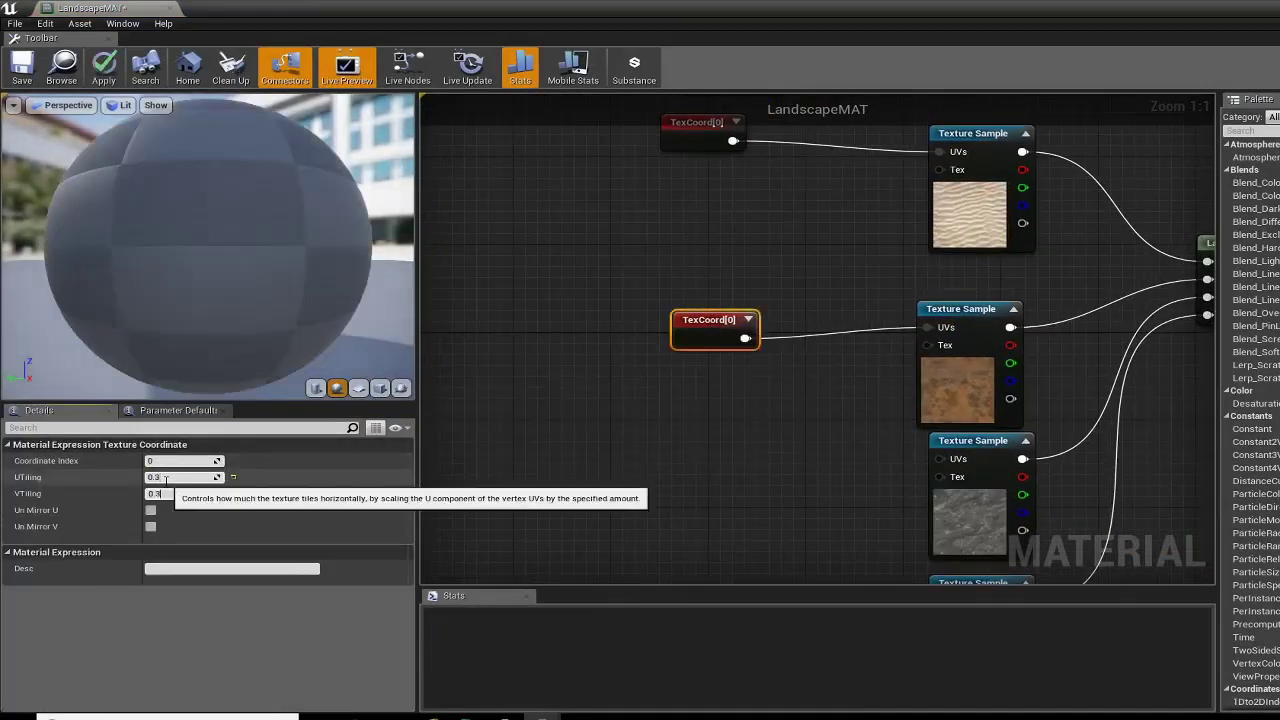
pyautogui.press('Return')
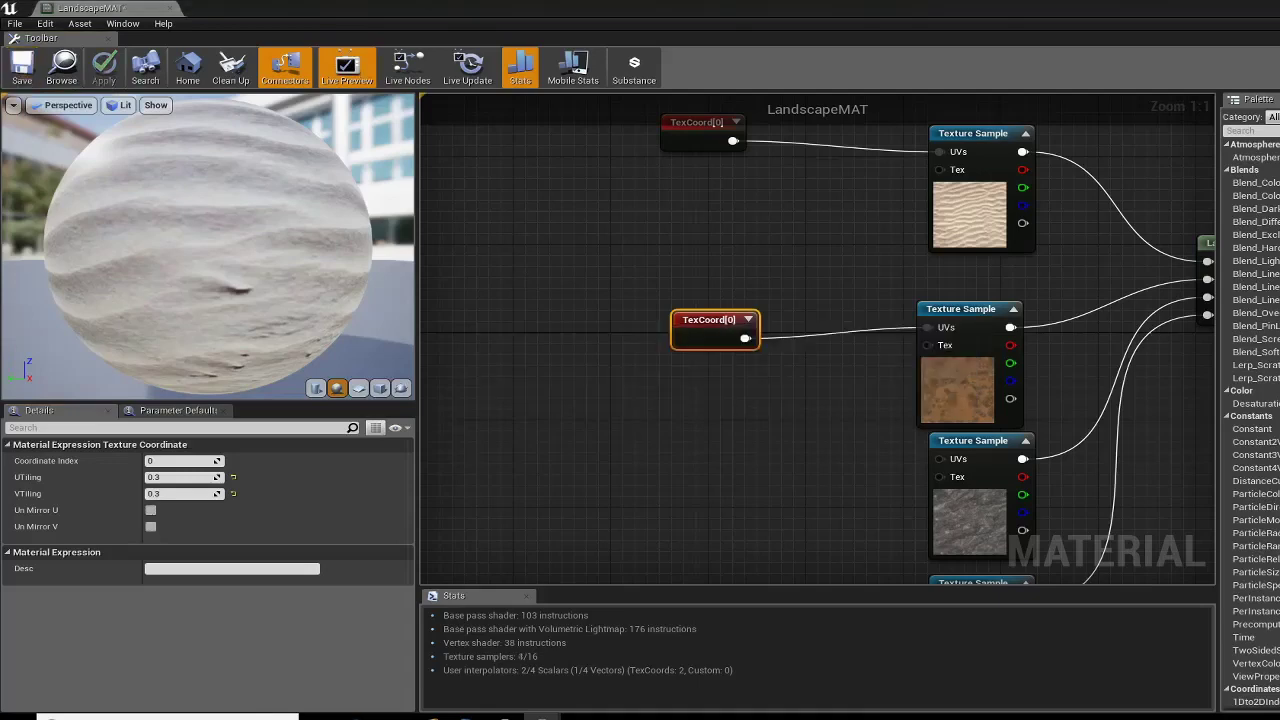
pyautogui.hotkey('alt', 'Tab')
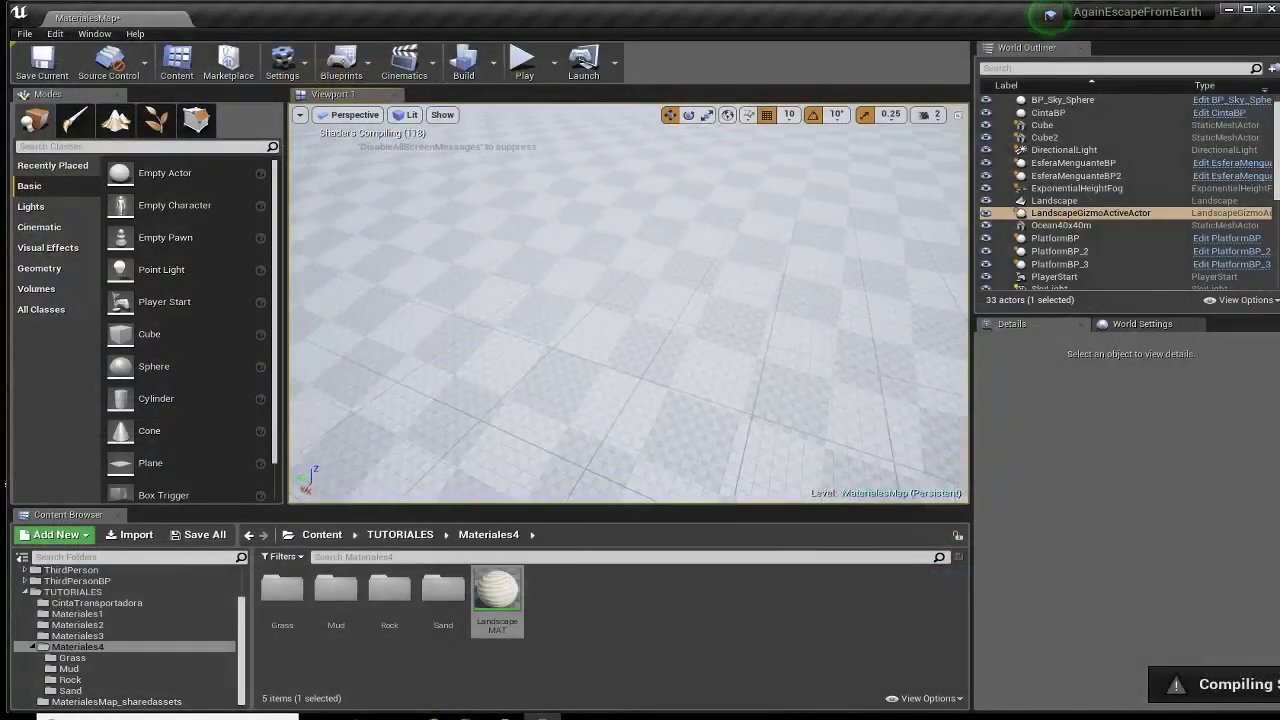
# Step: Switch to the landscape painting tools and examine the mud patch's texture tiling from a distance and up close
pyautogui.click(115, 121)
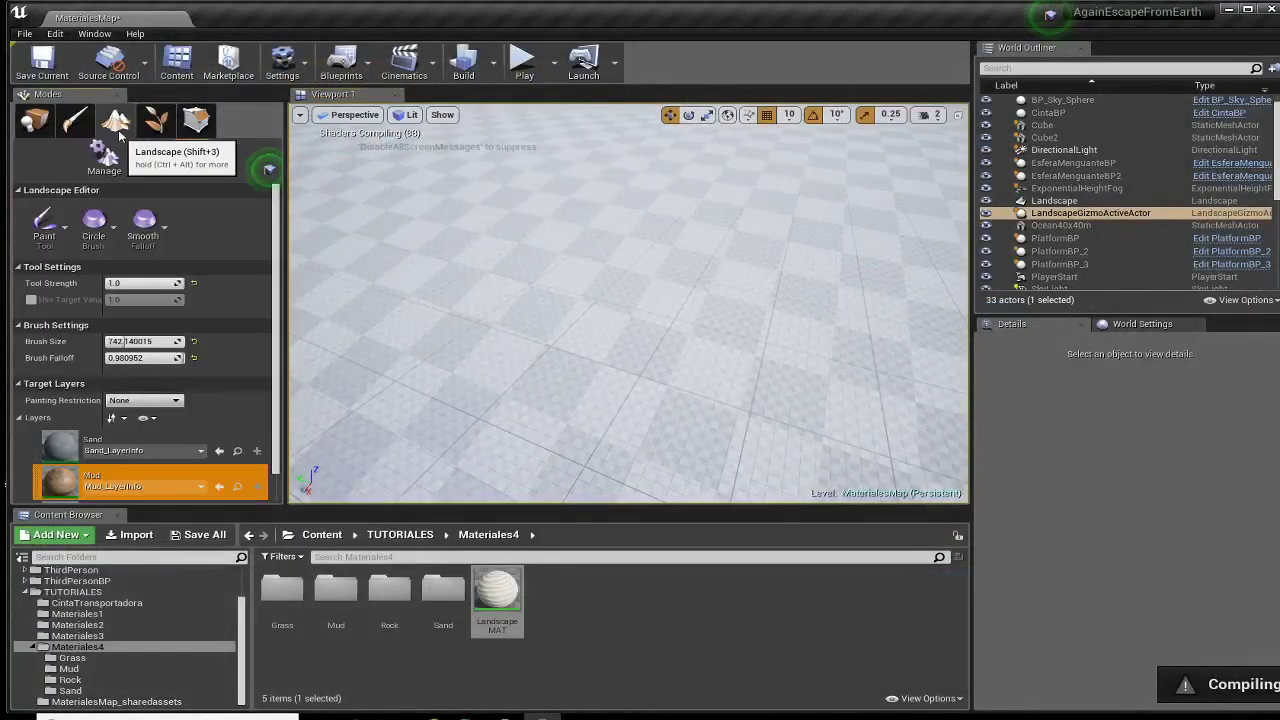
pyautogui.scroll(-3, 92, 485)
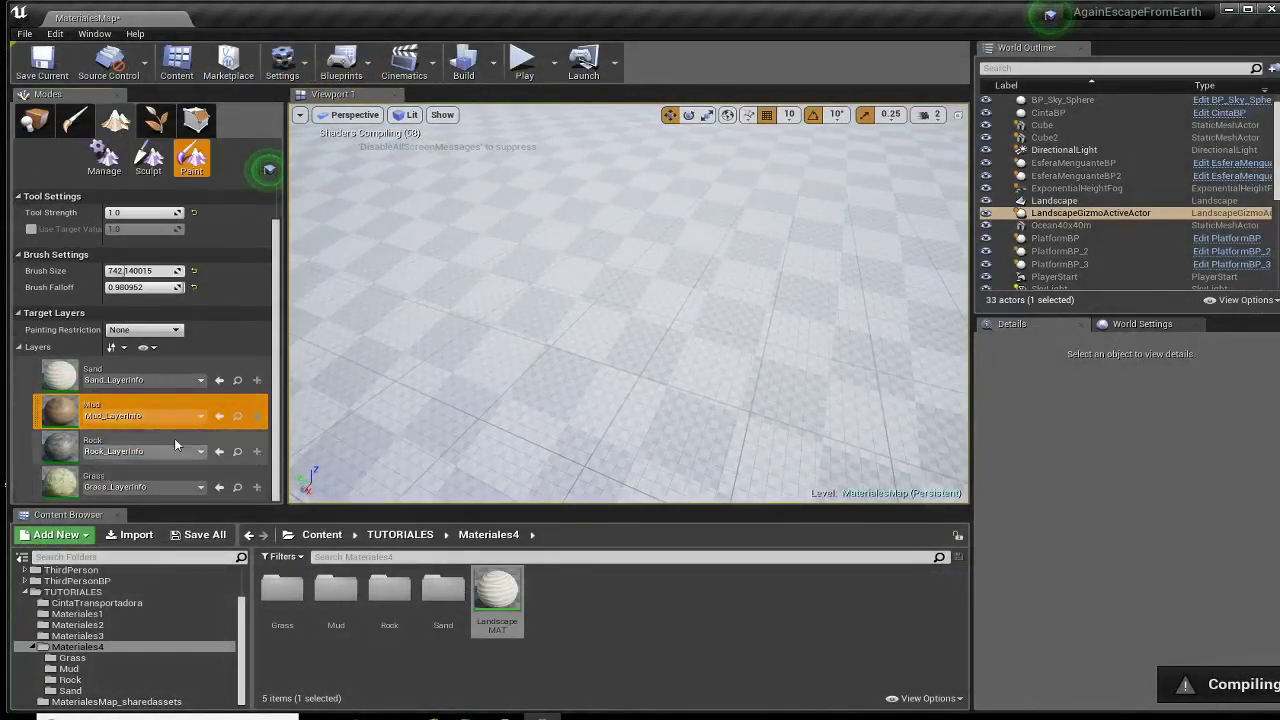
pyautogui.moveTo(628, 320); pyautogui.dragTo(603, 249, button='right')
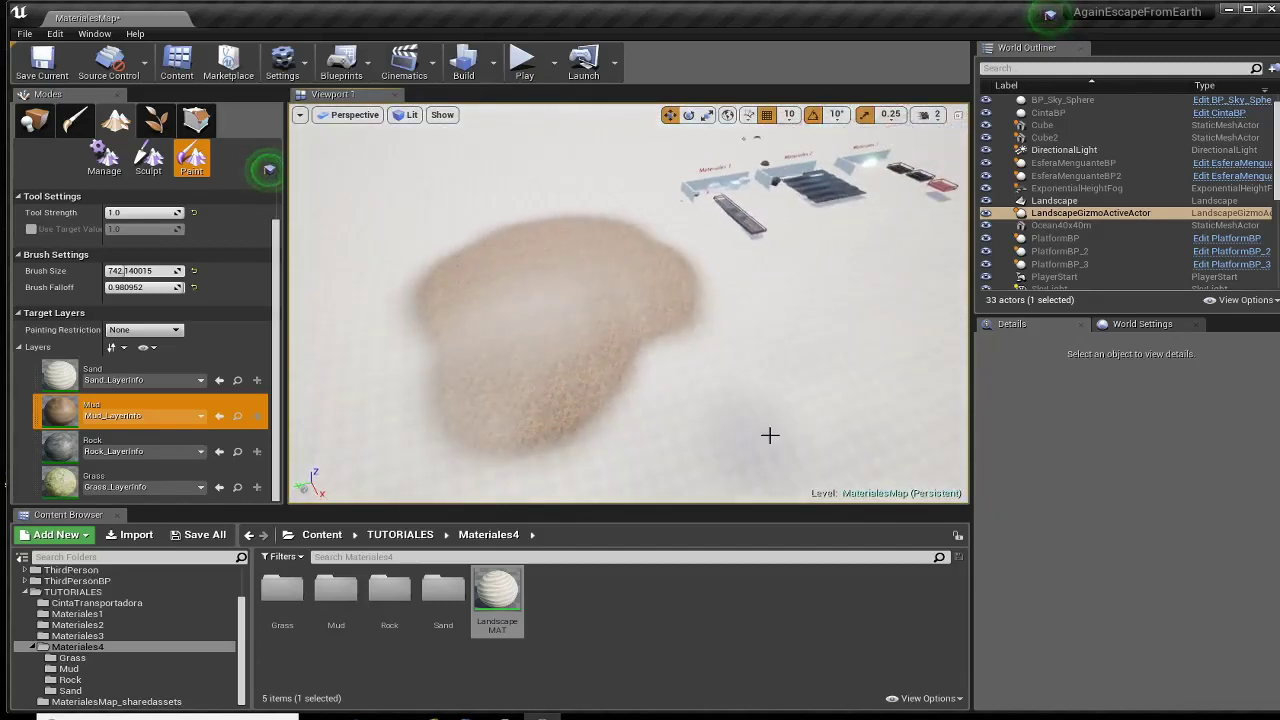
pyautogui.moveTo(565, 398); pyautogui.dragTo(545, 410, button='right')
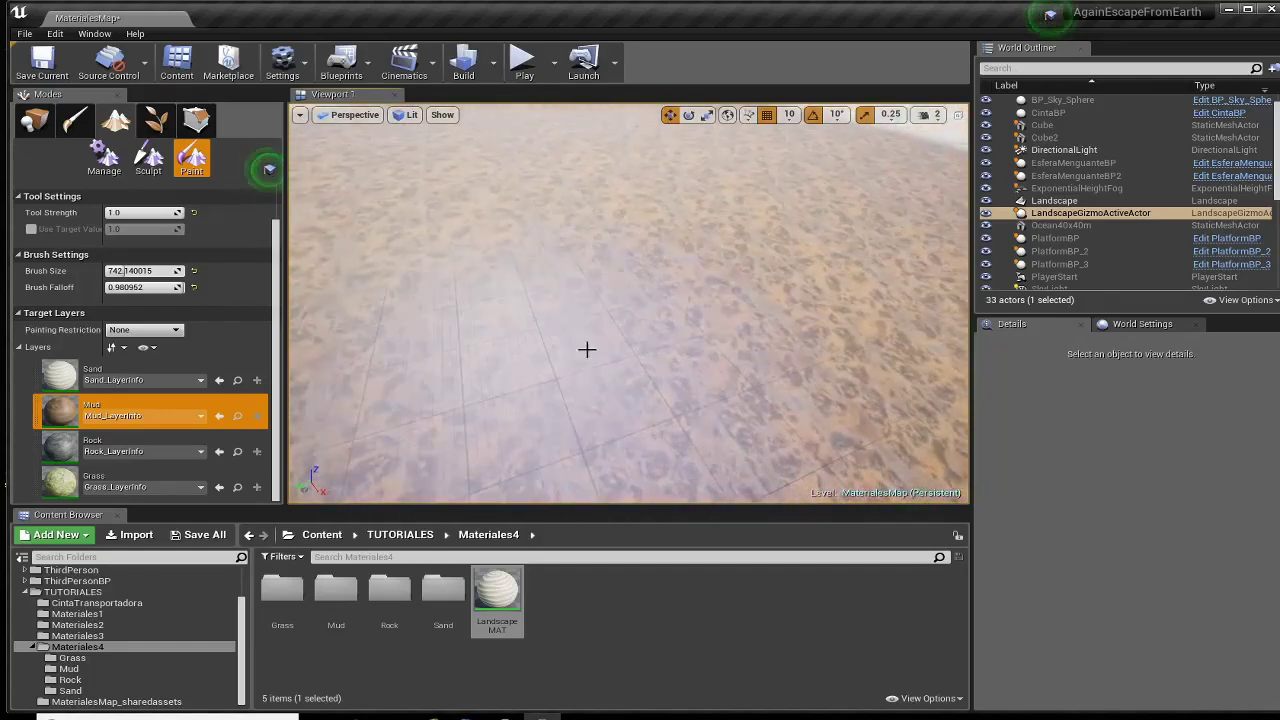
pyautogui.rightClick(587, 349)
# Step: Play the level from the mud area, walk the character over it to judge the texture scale, and stop playing
pyautogui.click(35, 119)
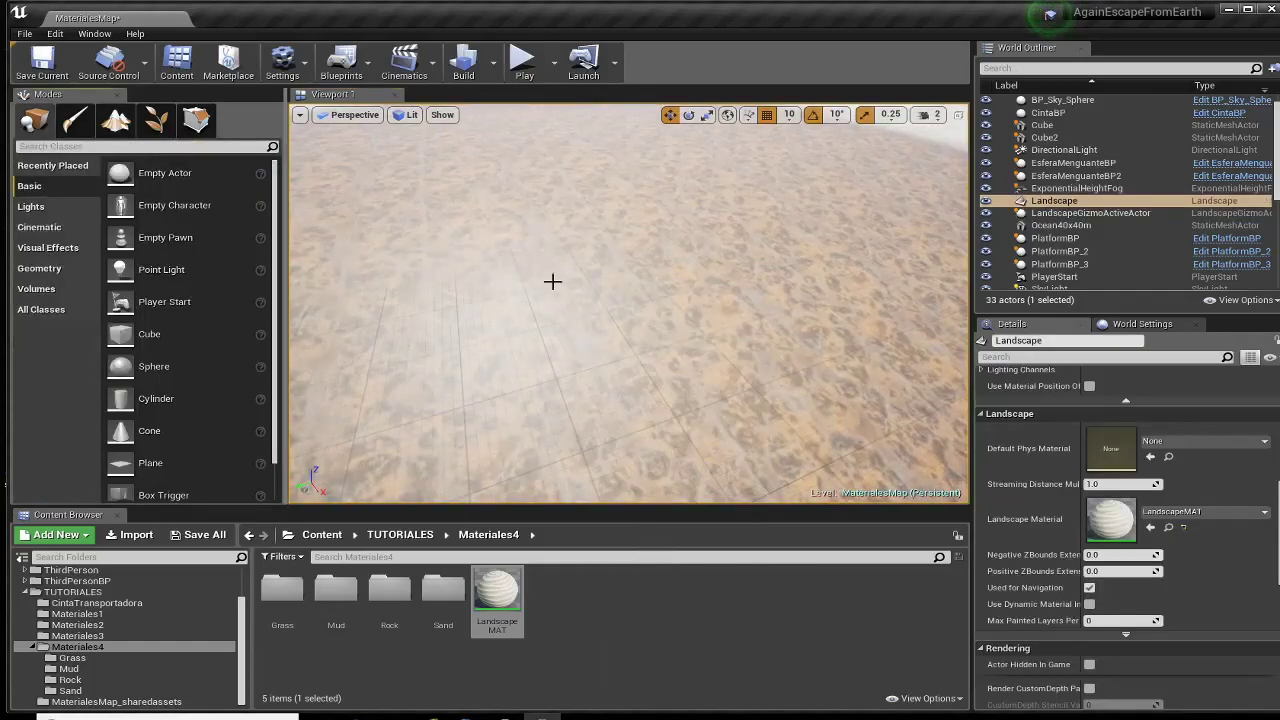
pyautogui.rightClick(553, 283)
pyautogui.click(624, 589)
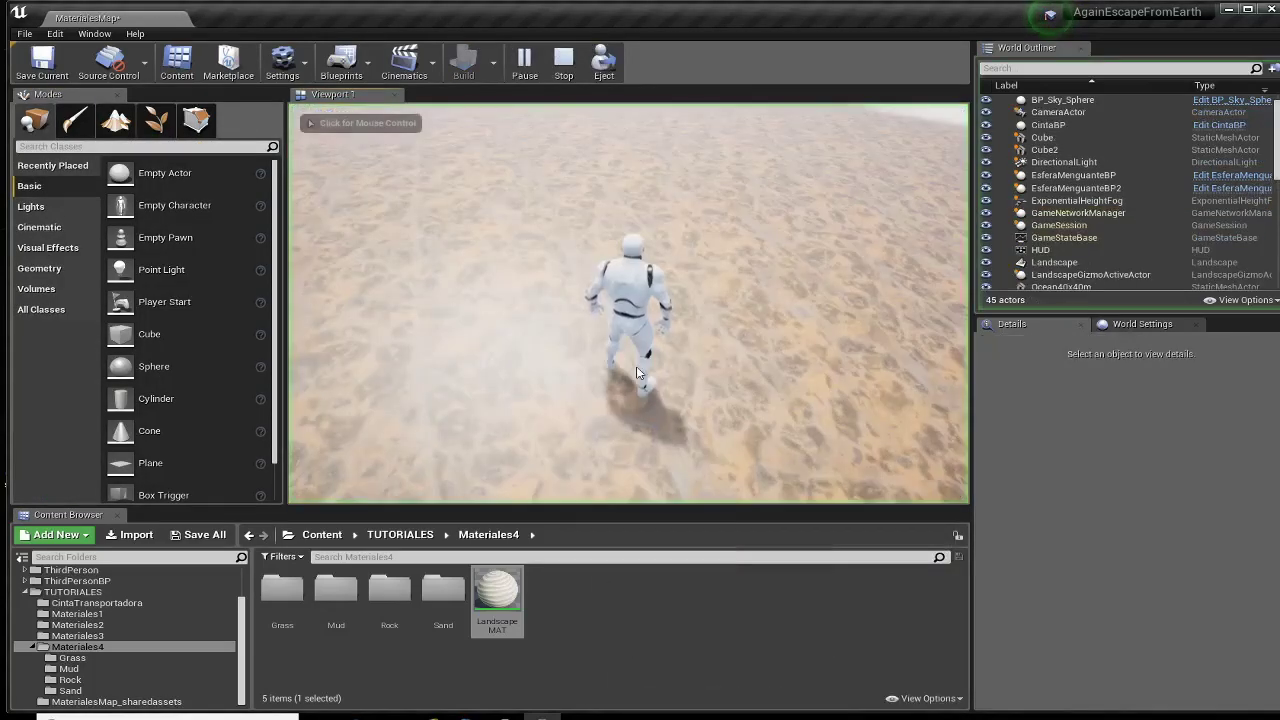
pyautogui.press('w')
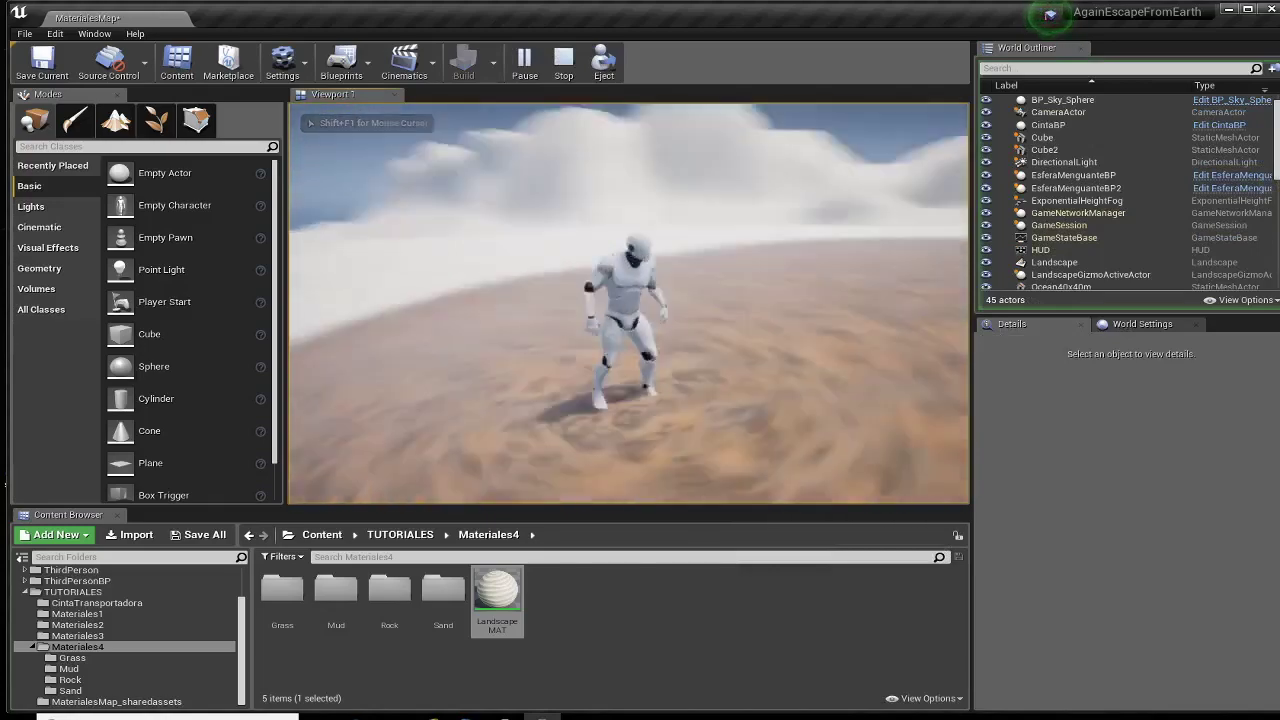
pyautogui.press('Escape')
# Step: Paint the Rock layer across the mountain slopes with the brush size increased to about 1589
pyautogui.moveTo(723, 313); pyautogui.dragTo(748, 332, button='right')
pyautogui.press('s')
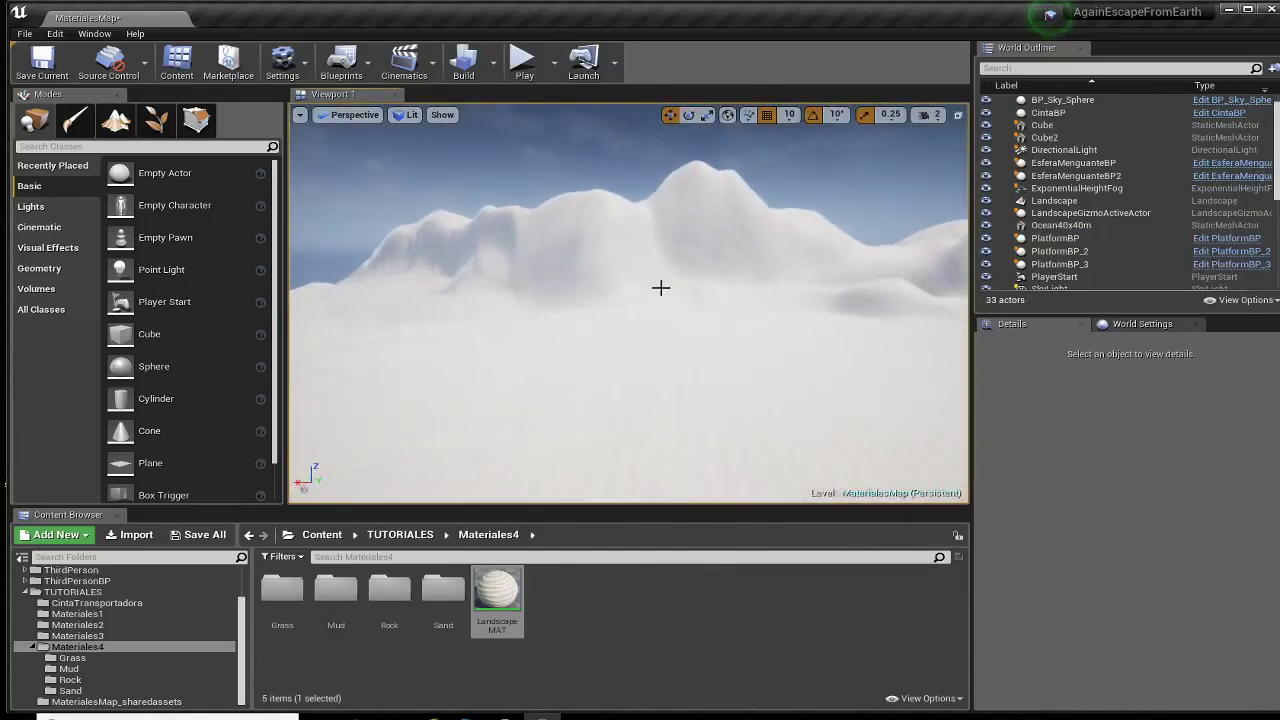
pyautogui.click(115, 119)
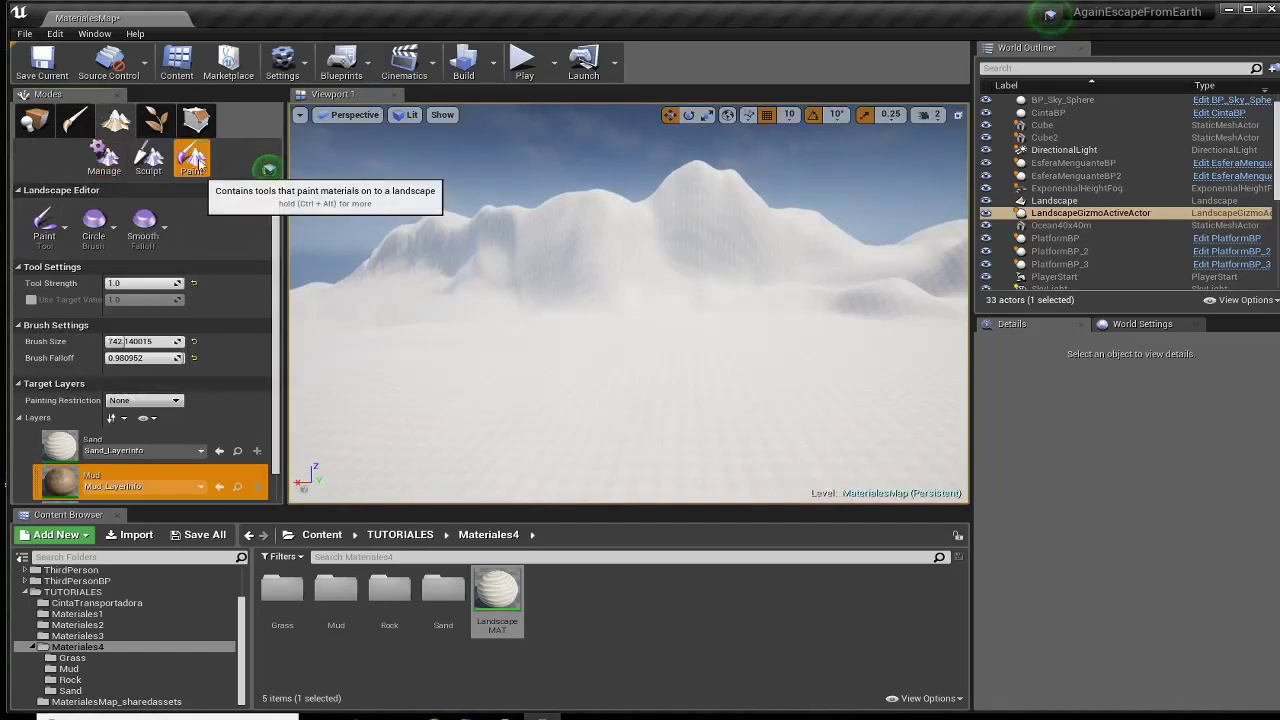
pyautogui.scroll(-2, 238, 329)
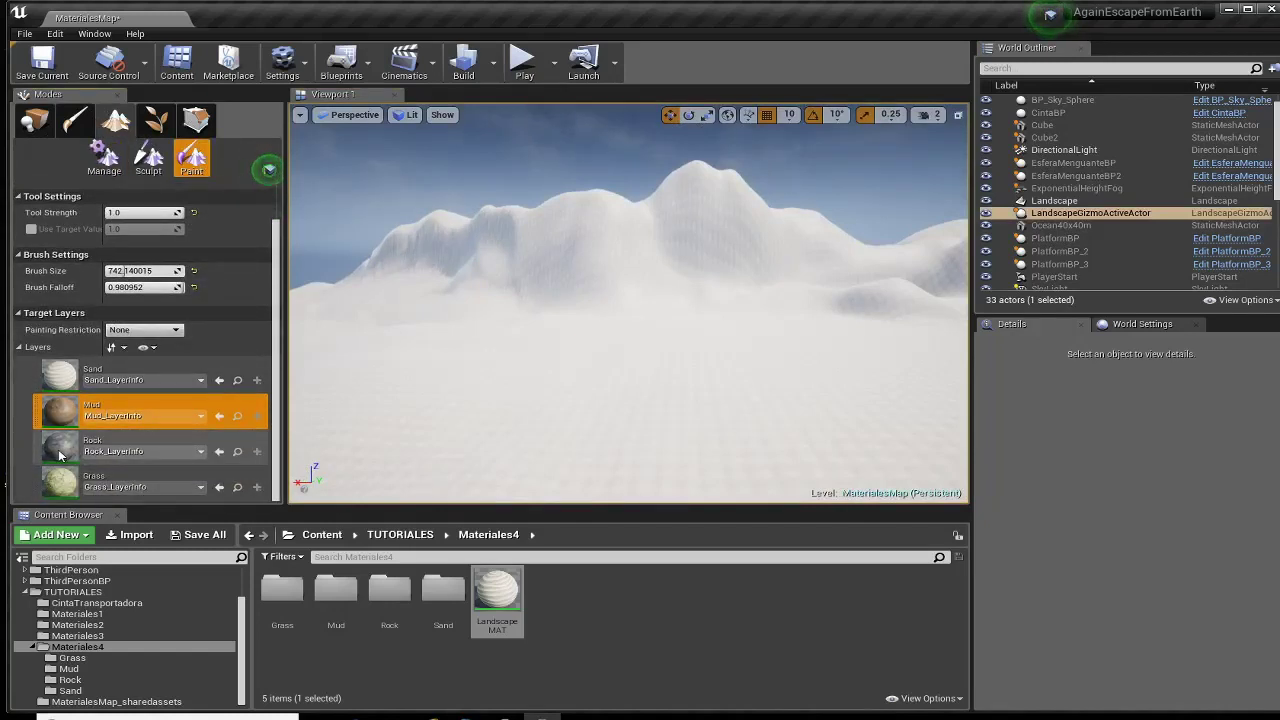
pyautogui.click(150, 446)
pyautogui.moveTo(378, 449); pyautogui.dragTo(531, 393, button='right')
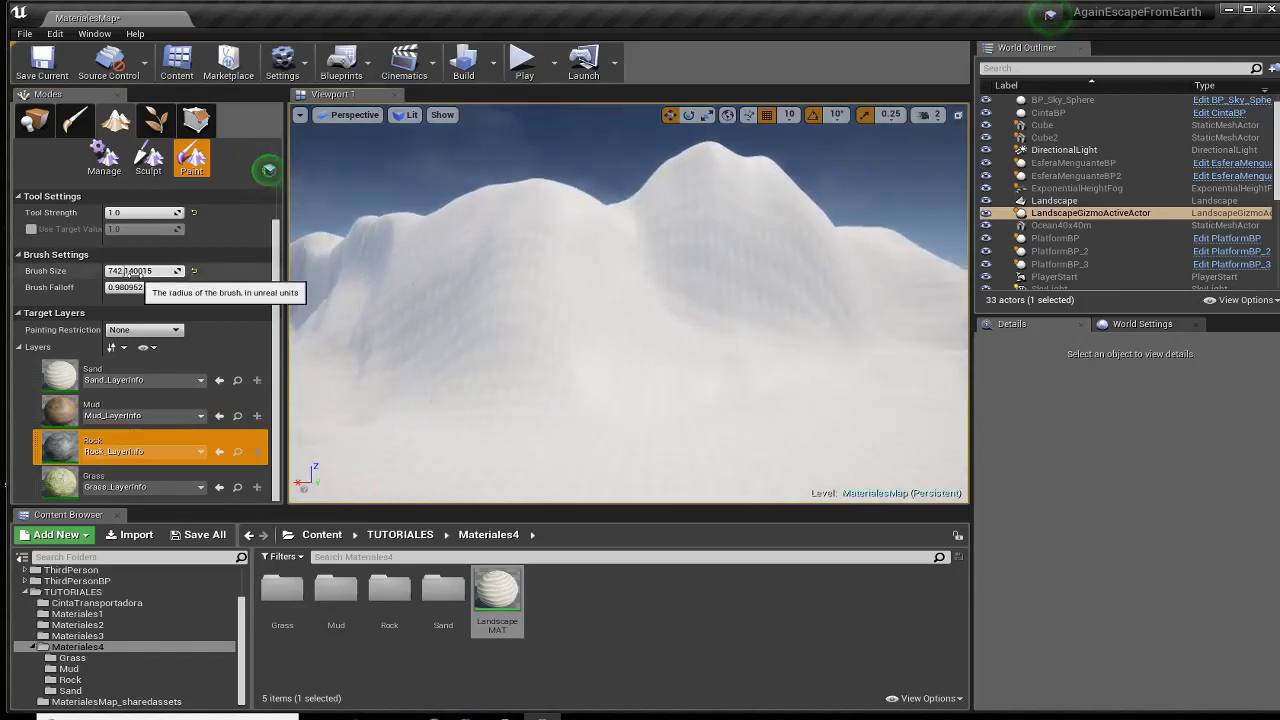
pyautogui.moveTo(391, 288)
pyautogui.mouseDown()
pyautogui.moveTo(517, 303)
pyautogui.moveTo(681, 297)
pyautogui.mouseUp()
pyautogui.moveTo(765, 279); pyautogui.dragTo(517, 306)
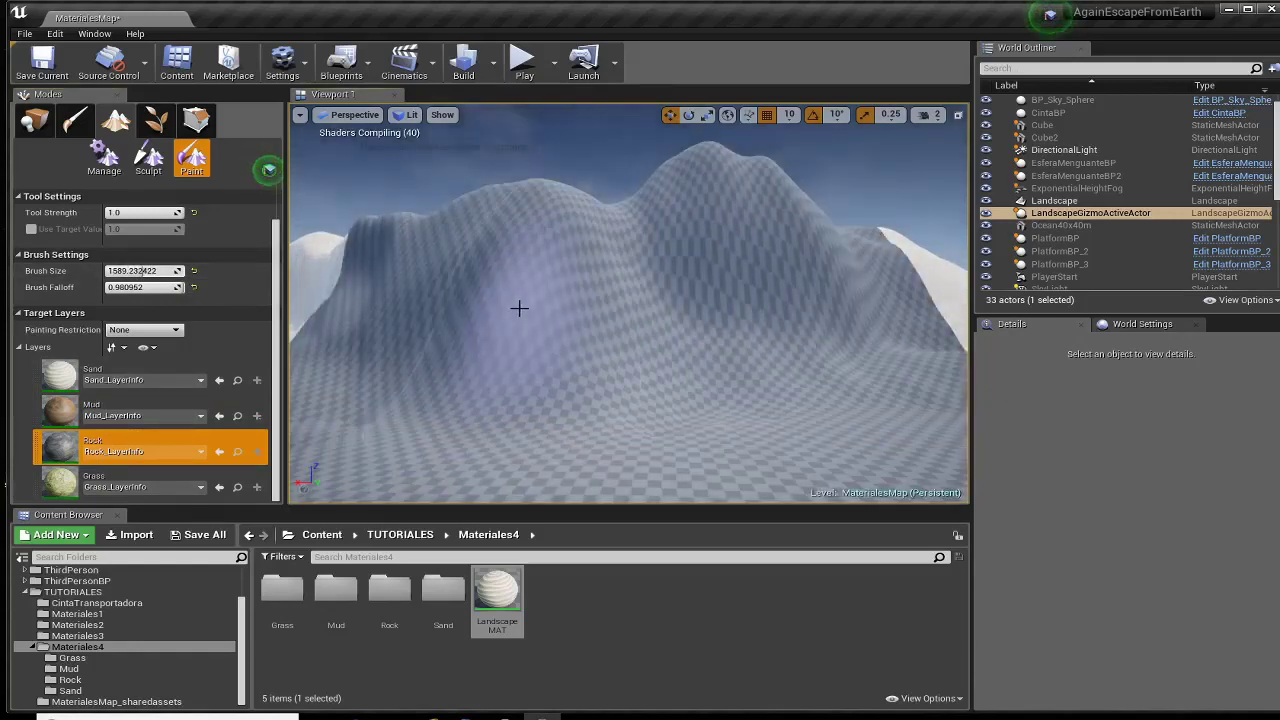
pyautogui.moveTo(517, 306)
pyautogui.mouseDown(button='right')
pyautogui.moveTo(356, 300)
pyautogui.moveTo(396, 300)
pyautogui.moveTo(408, 330)
pyautogui.moveTo(400, 302)
pyautogui.moveTo(416, 302)
pyautogui.moveTo(619, 380)
pyautogui.mouseUp(button='right')
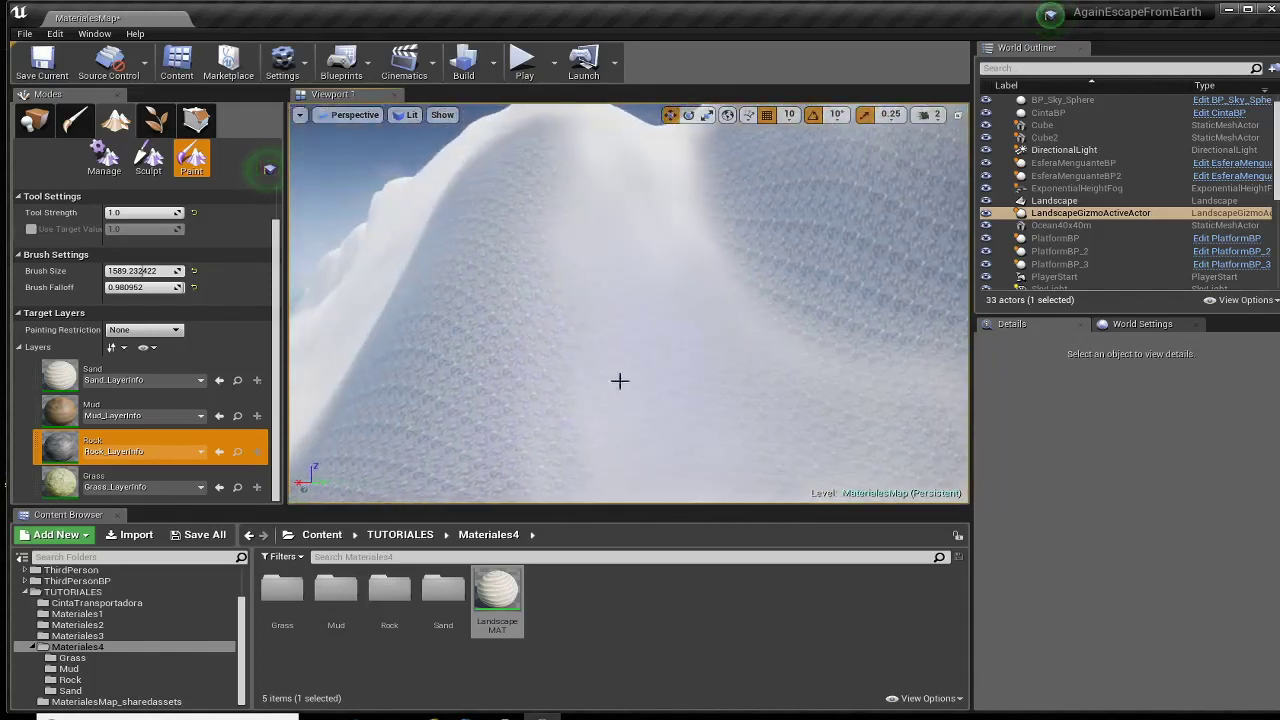
# Step: Reopen LandscapeMAT, duplicate the mud's TexCoord node and connect the copy to the rock Texture Sample's UVs input
pyautogui.doubleClick(506, 578)
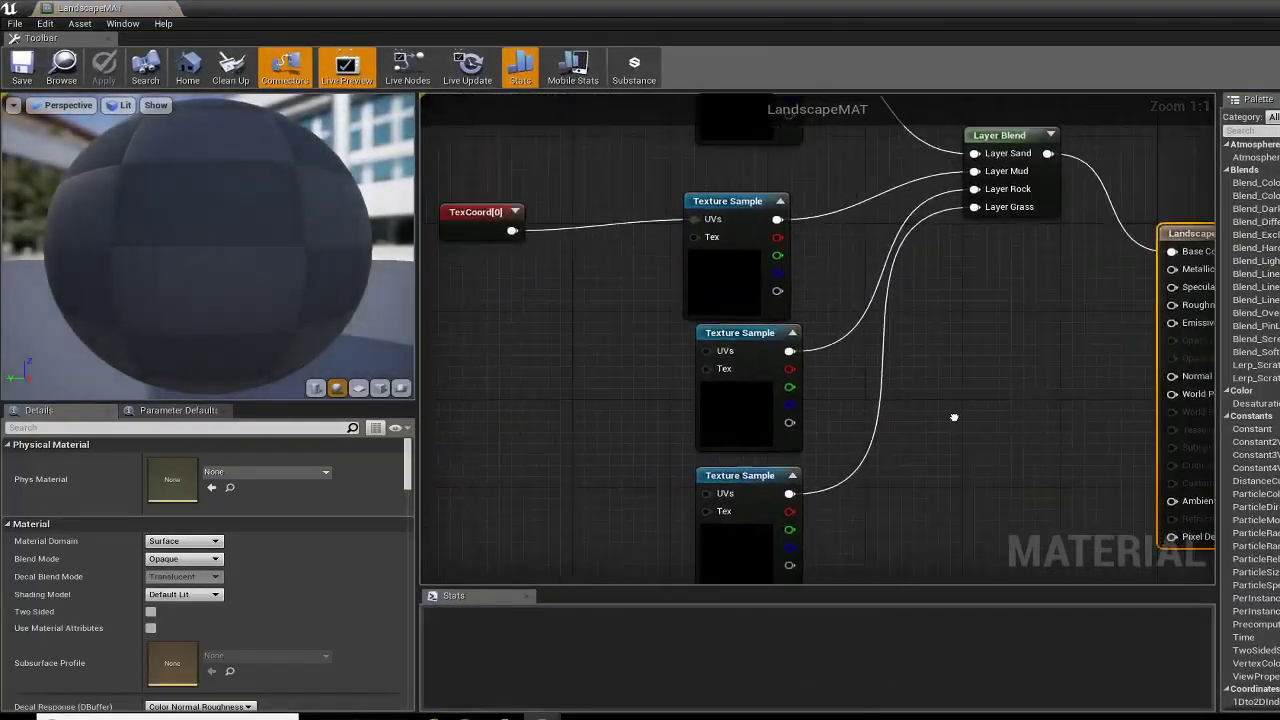
pyautogui.moveTo(954, 417); pyautogui.dragTo(1004, 422, button='right')
pyautogui.click(530, 228)
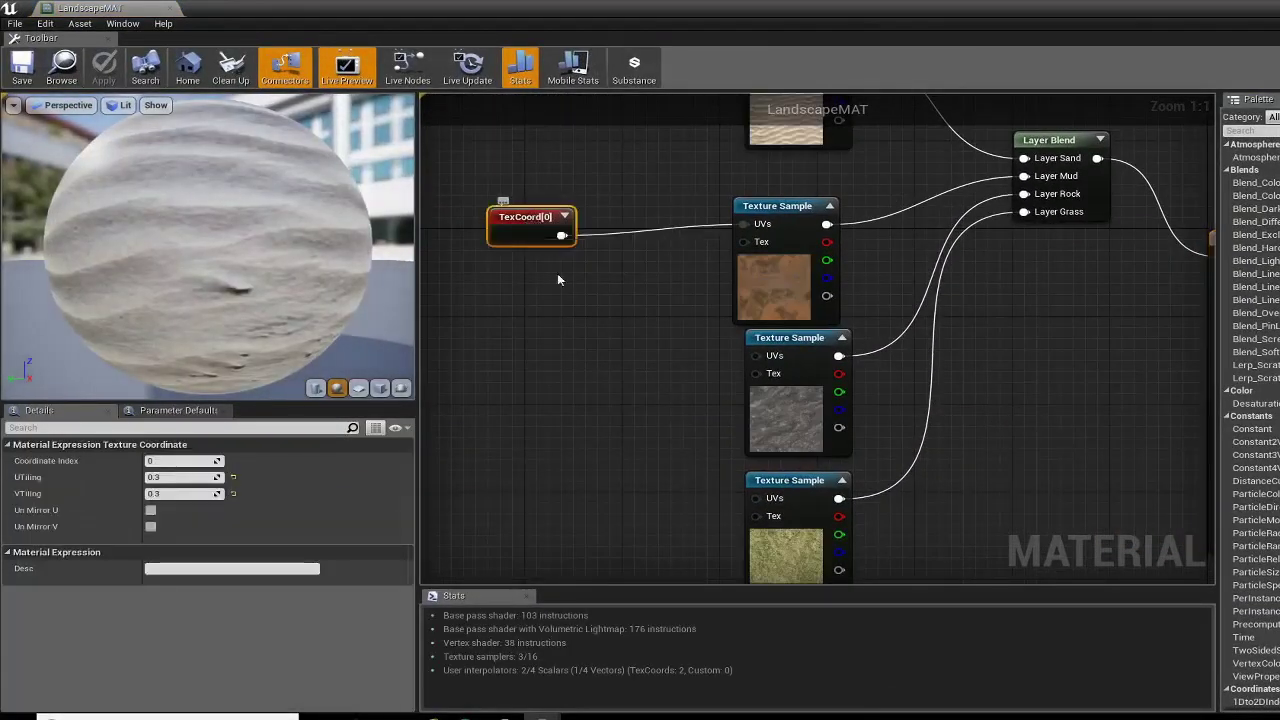
pyautogui.click(590, 371)
pyautogui.hotkey('ctrl', 'v')
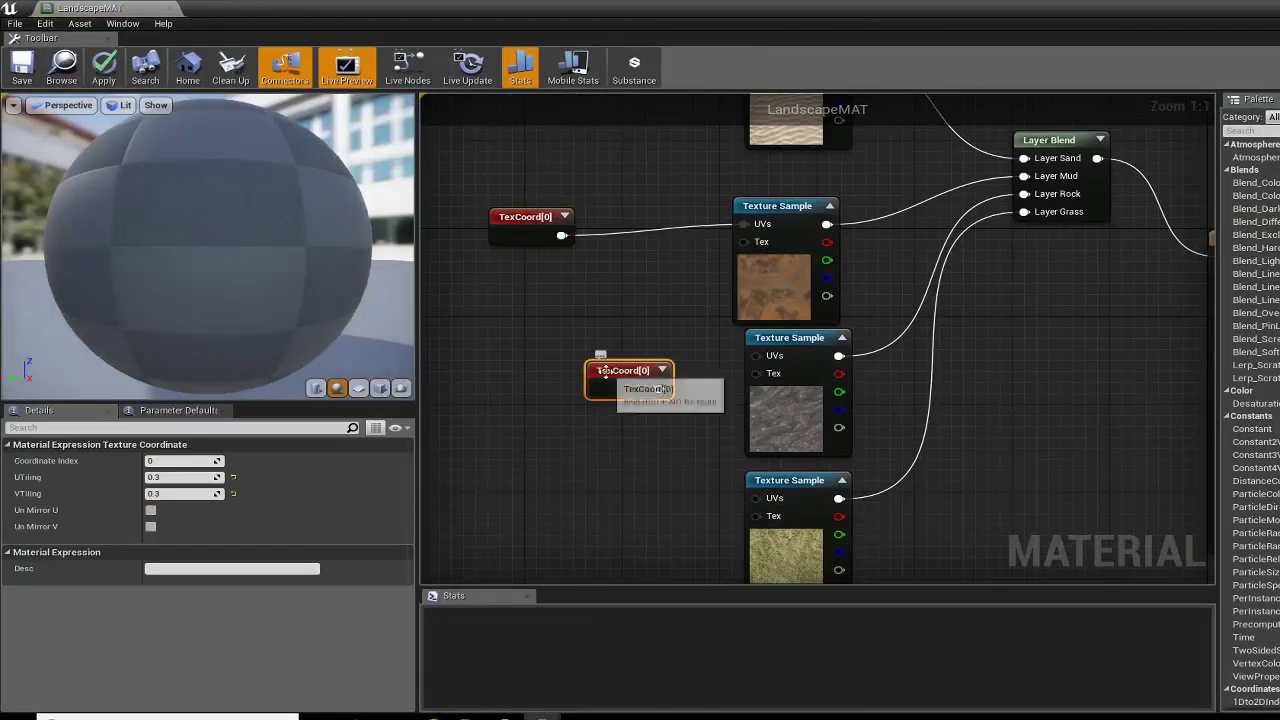
pyautogui.moveTo(606, 389); pyautogui.dragTo(762, 355)
pyautogui.click(626, 396)
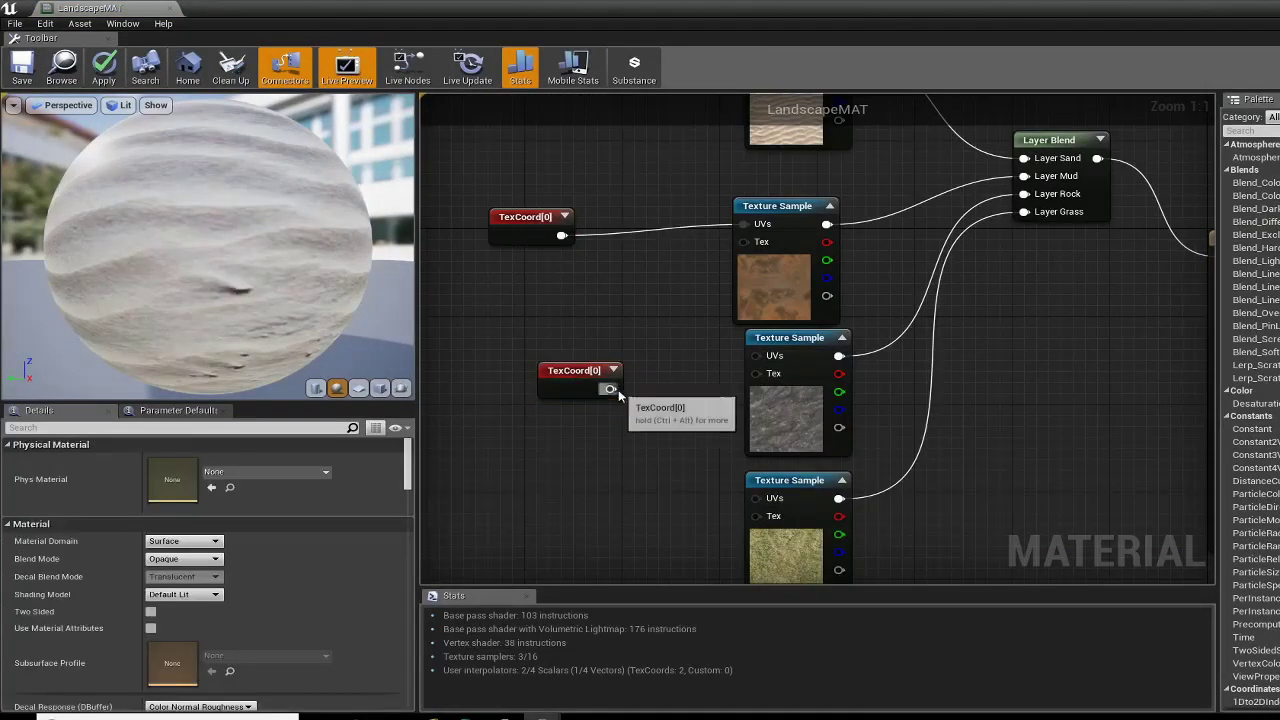
pyautogui.moveTo(612, 389); pyautogui.dragTo(757, 356)
# Step: Align the rock TexCoord node with its Texture Sample, set its UTiling and VTiling to 0.2, and save the material
pyautogui.moveTo(574, 371); pyautogui.dragTo(551, 339)
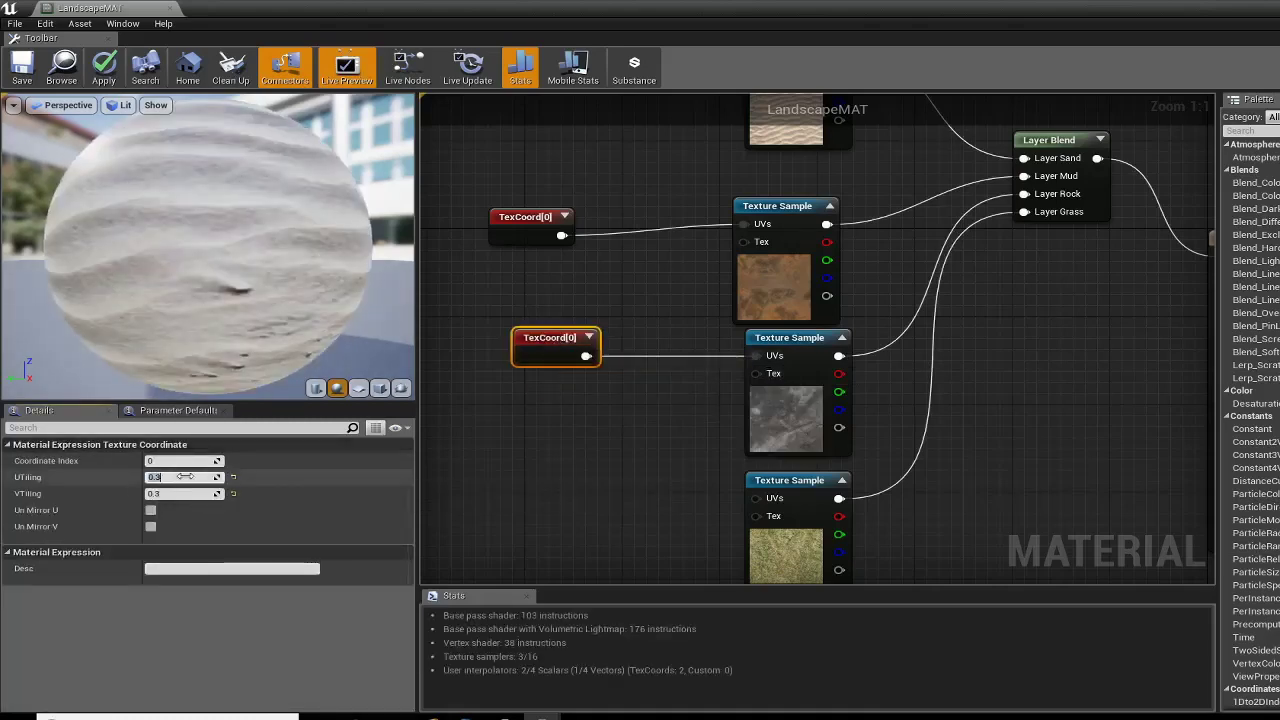
pyautogui.press('Tab')
pyautogui.write('0.2')
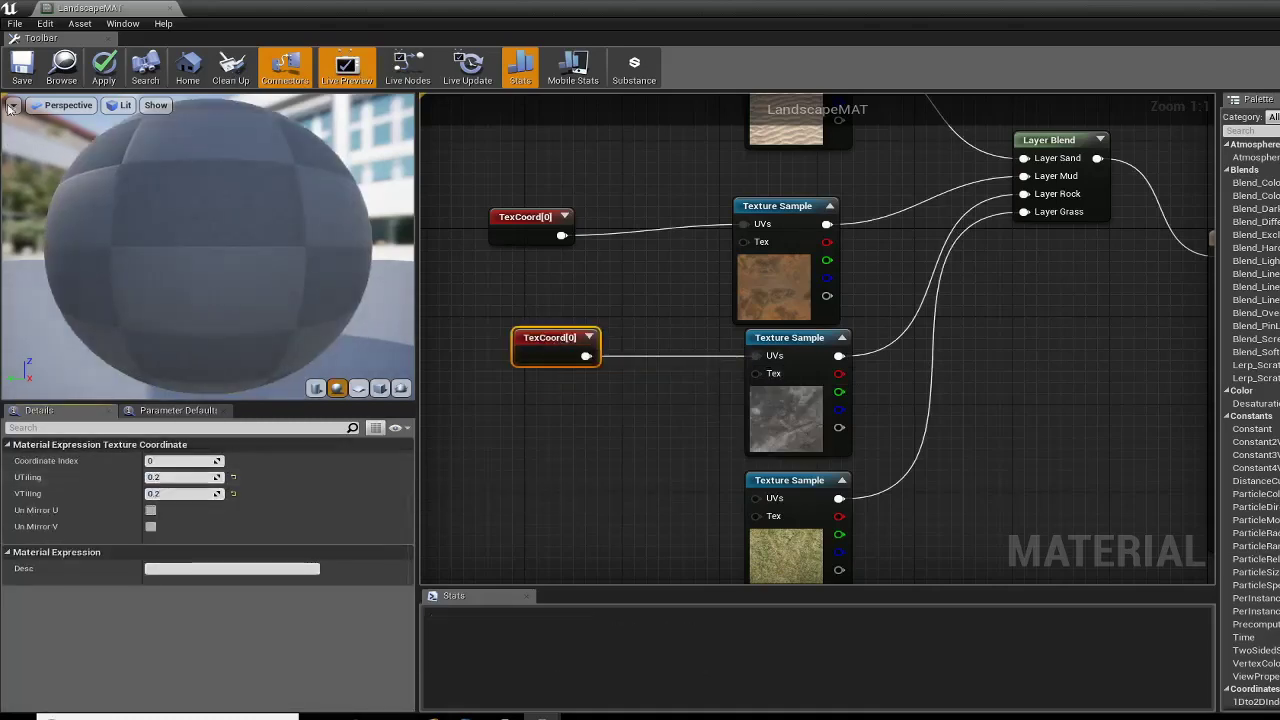
pyautogui.hotkey('ctrl', 's')
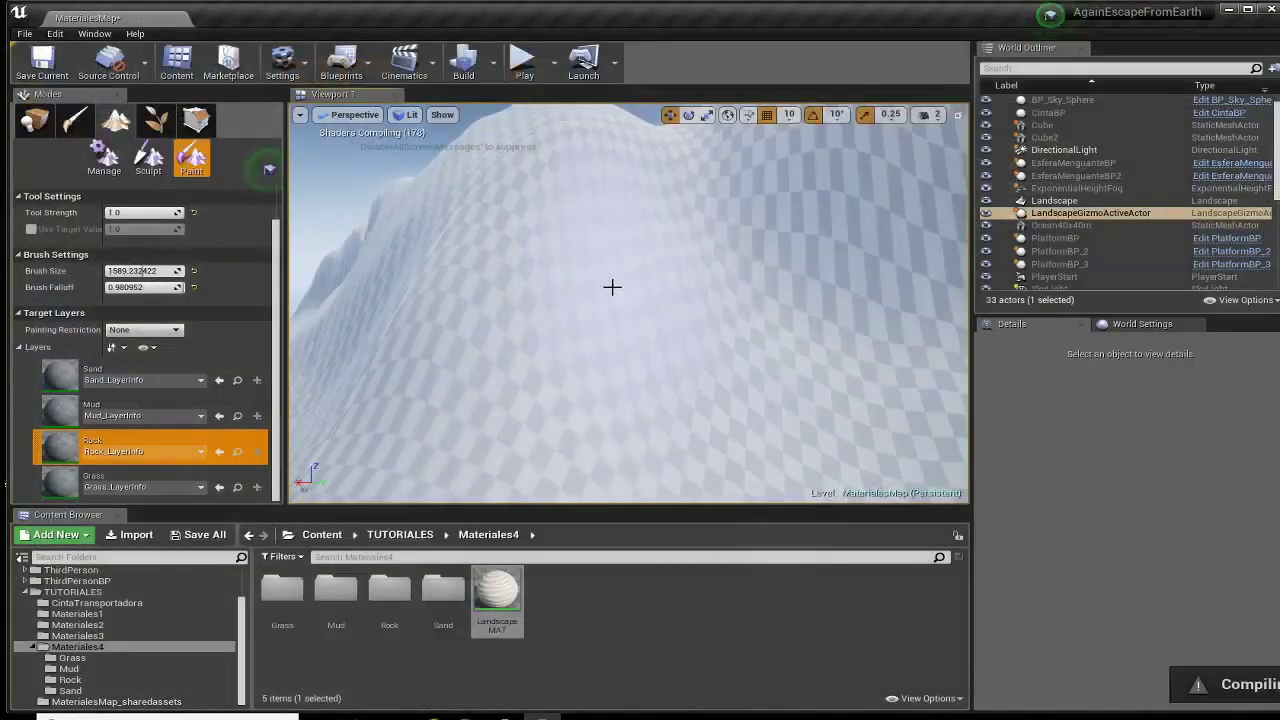
# Step: Examine the rock tiling on the mountains and the surrounding sand, and switch back to Place mode
pyautogui.moveTo(612, 287)
pyautogui.mouseDown(button='right')
pyautogui.moveTo(500, 297)
pyautogui.moveTo(668, 296)
pyautogui.moveTo(686, 308)
pyautogui.mouseUp(button='right')
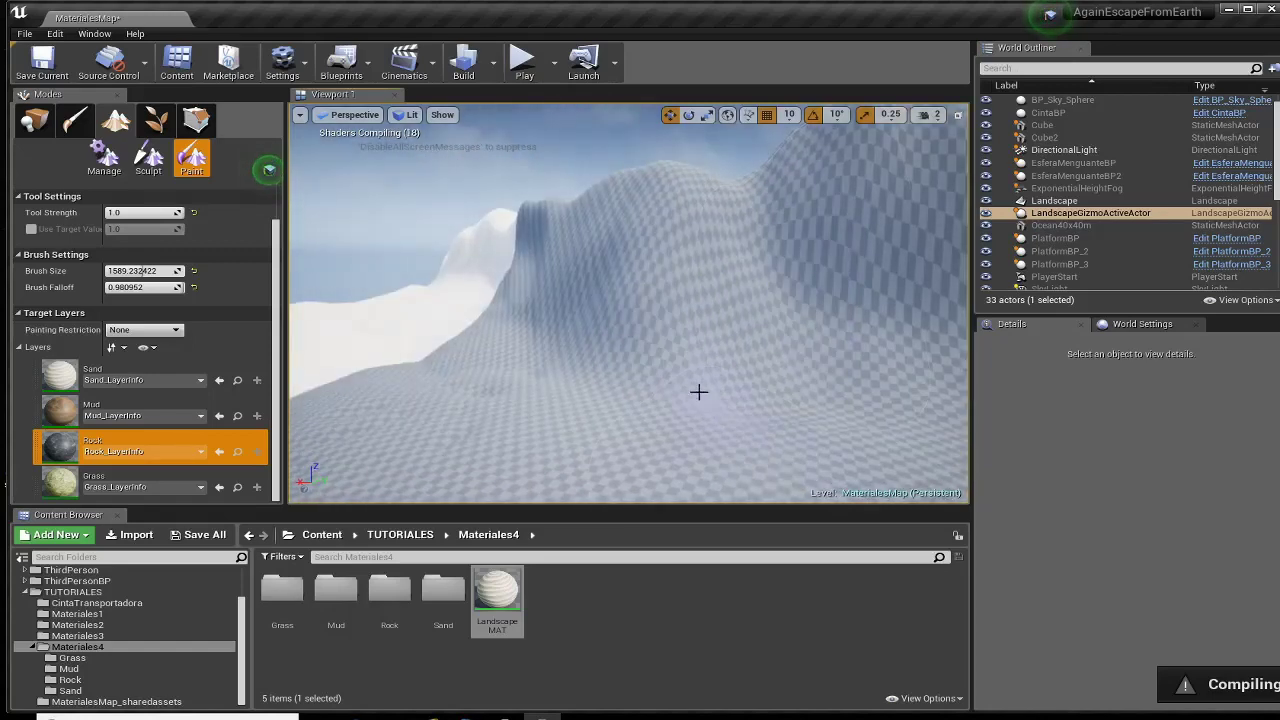
pyautogui.moveTo(677, 391)
pyautogui.mouseDown(button='right')
pyautogui.moveTo(700, 391)
pyautogui.moveTo(671, 389)
pyautogui.mouseUp(button='right')
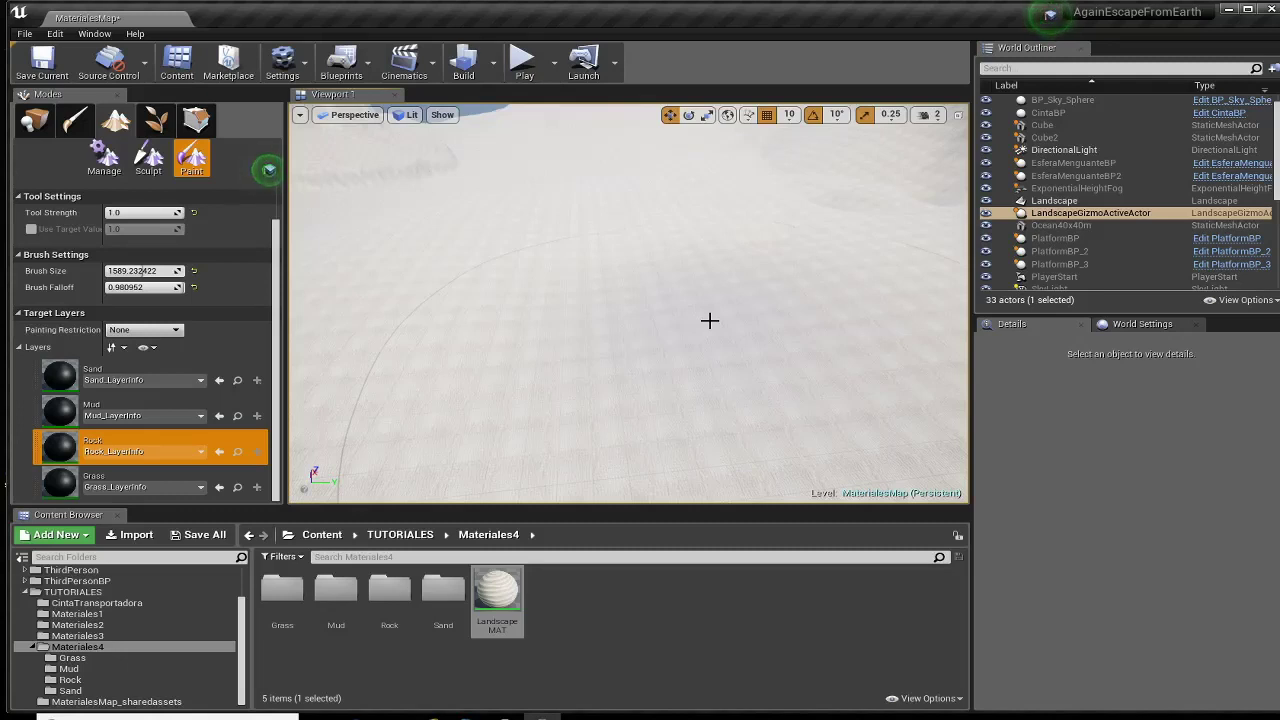
pyautogui.moveTo(679, 380); pyautogui.dragTo(734, 316, button='right')
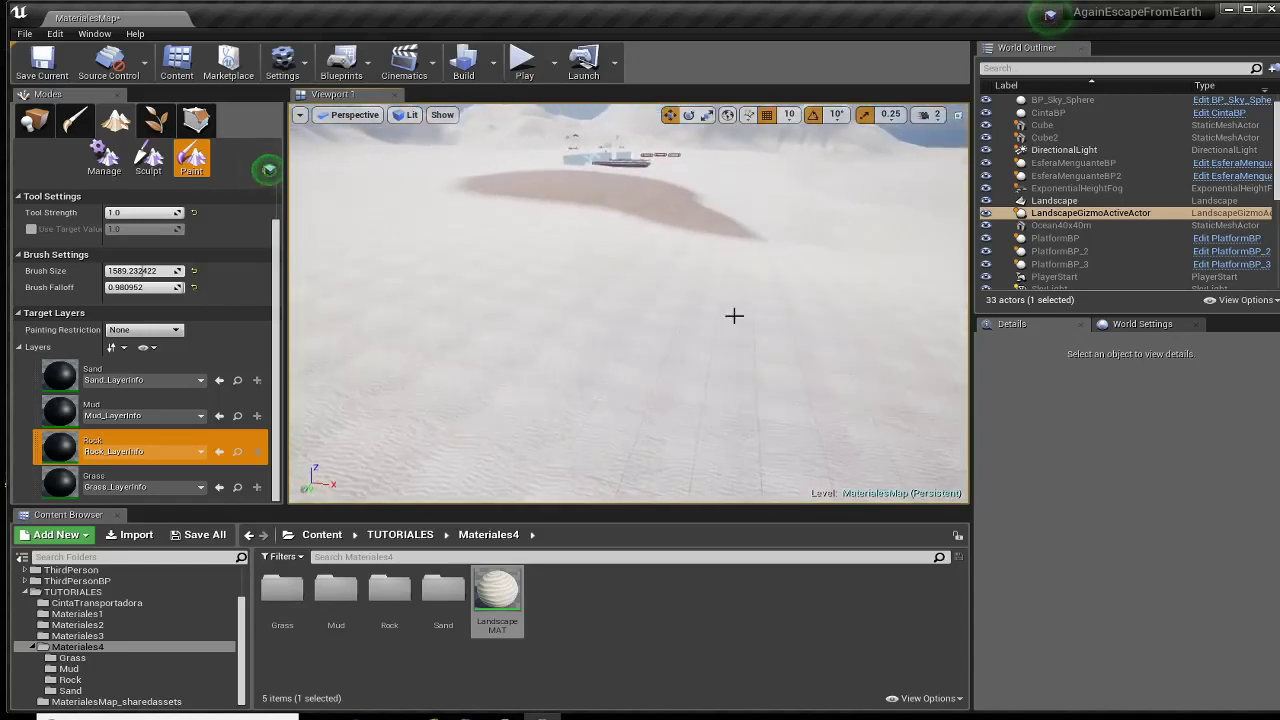
pyautogui.click(24, 121)
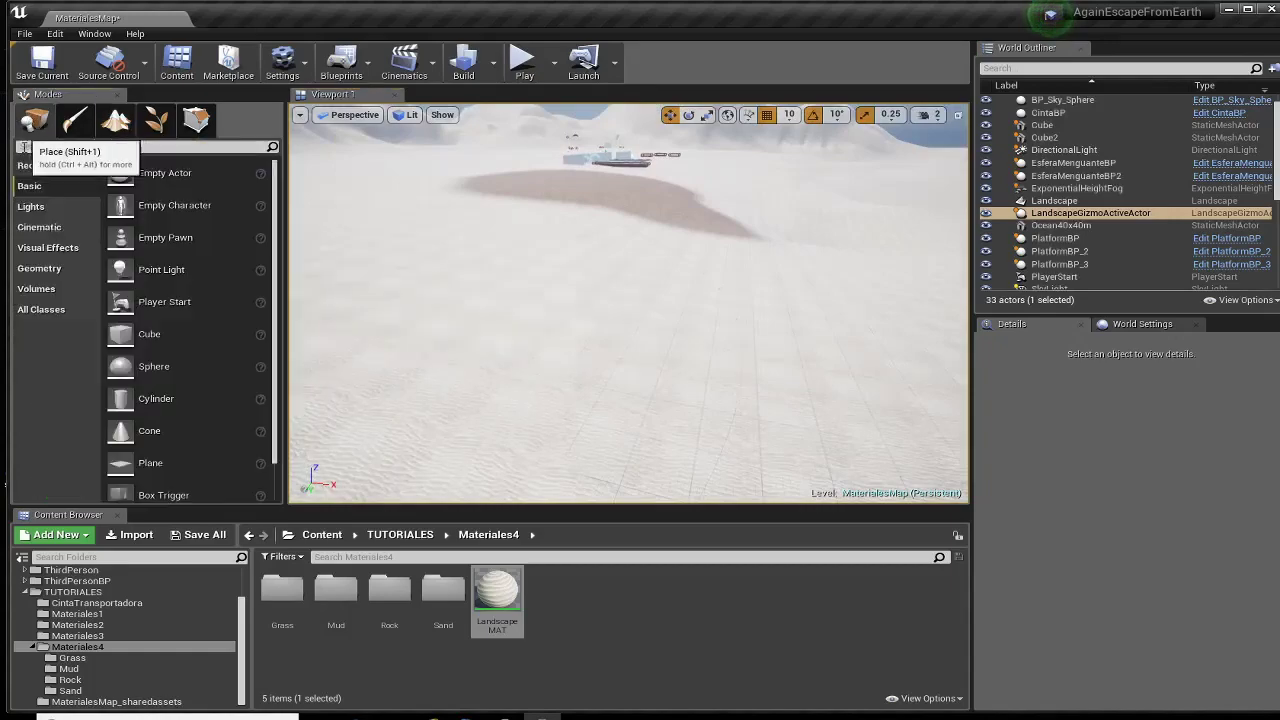
# Step: Reopen LandscapeMAT and add a TextureSample node in the empty area beside the existing TexCoord nodes
pyautogui.doubleClick(498, 592)
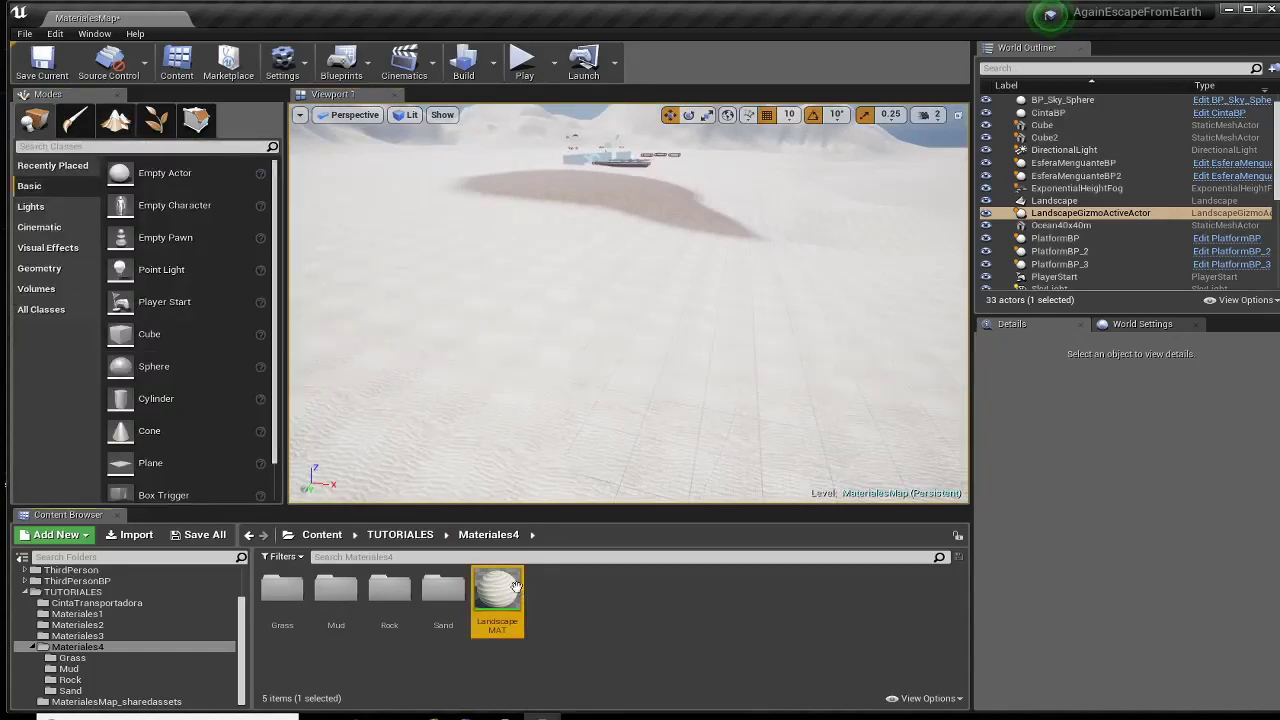
pyautogui.moveTo(505, 406); pyautogui.dragTo(1113, 503, button='right')
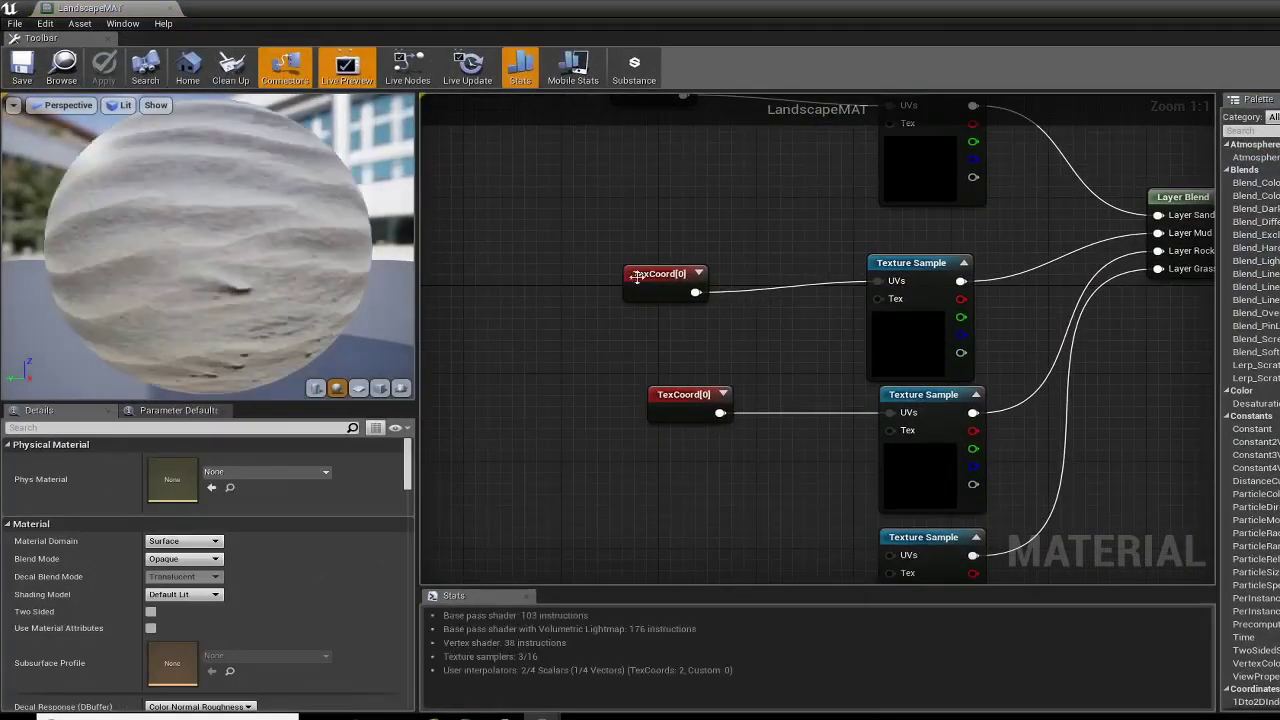
pyautogui.rightClick(640, 207)
pyautogui.write('tex')
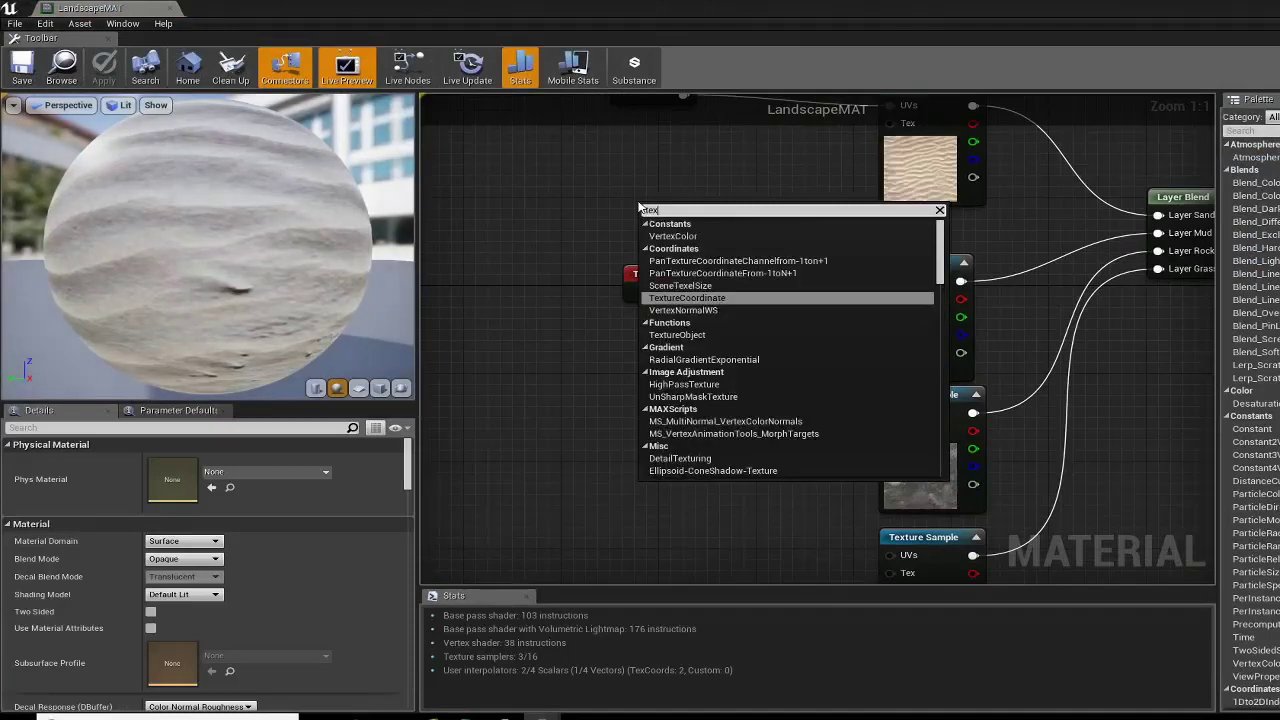
pyautogui.write('turesam')
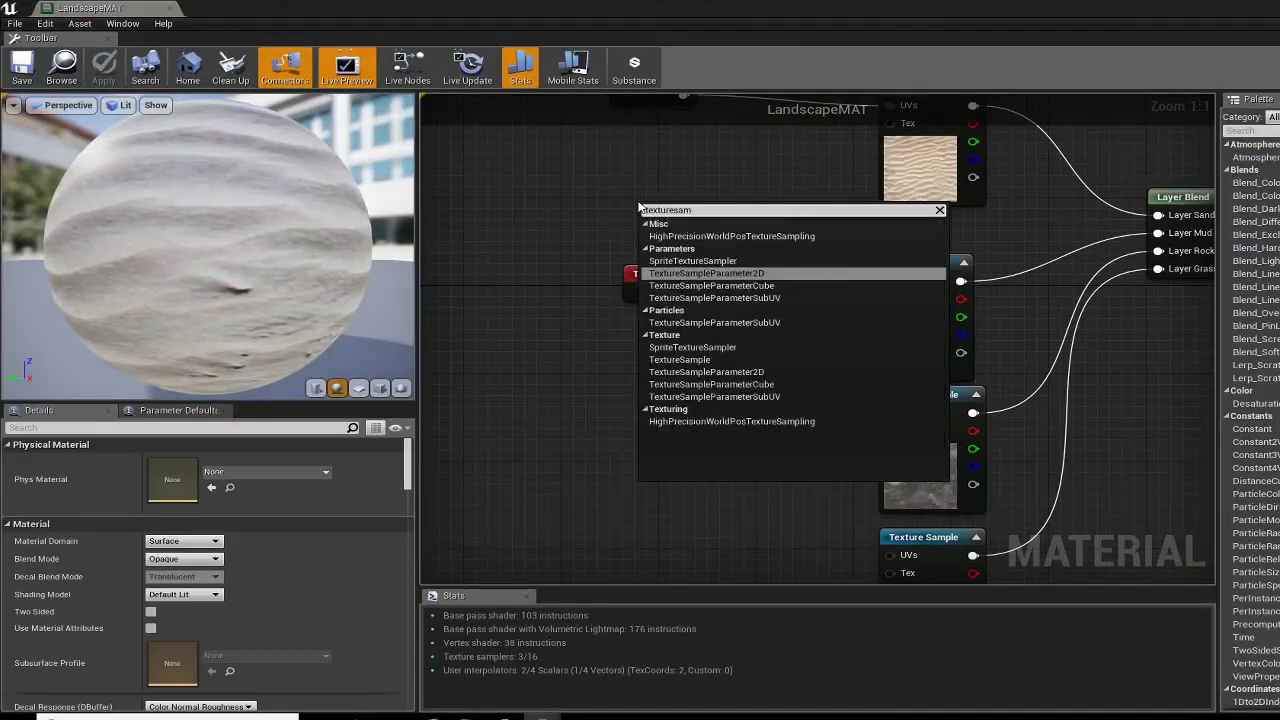
pyautogui.click(680, 359)
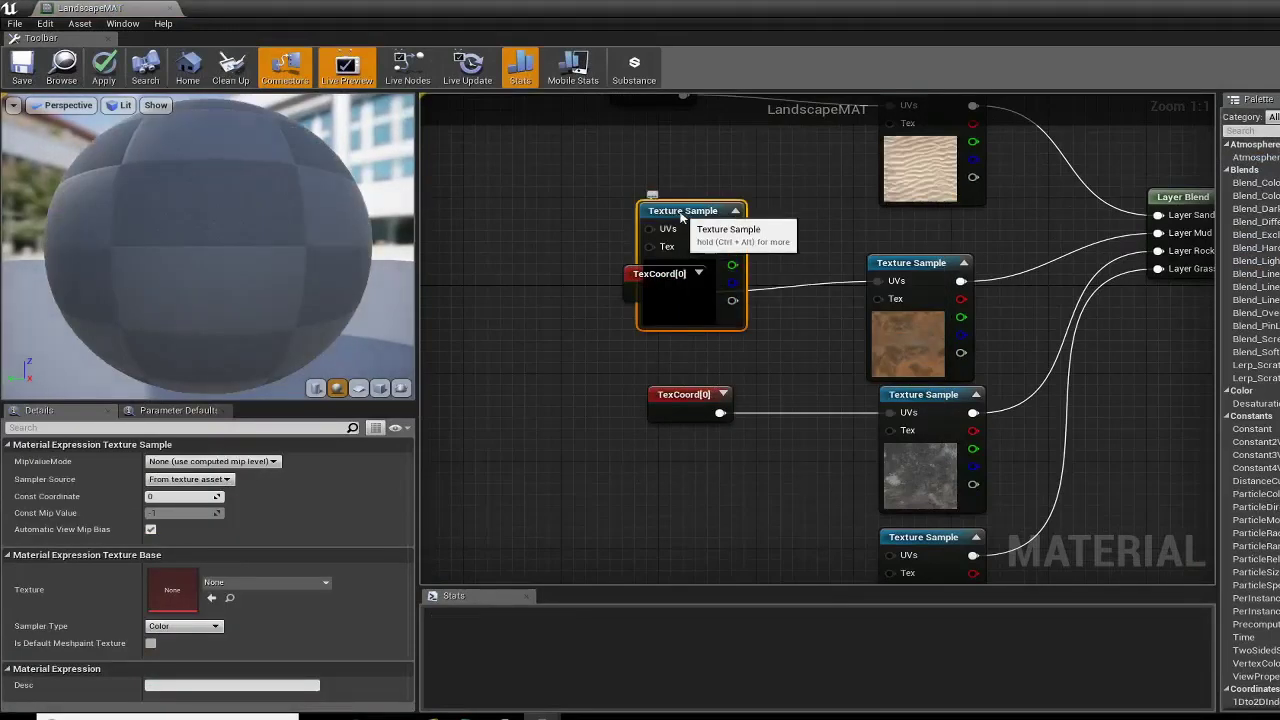
pyautogui.moveTo(682, 217); pyautogui.dragTo(510, 162)
pyautogui.moveTo(550, 343); pyautogui.dragTo(678, 378, button='right')
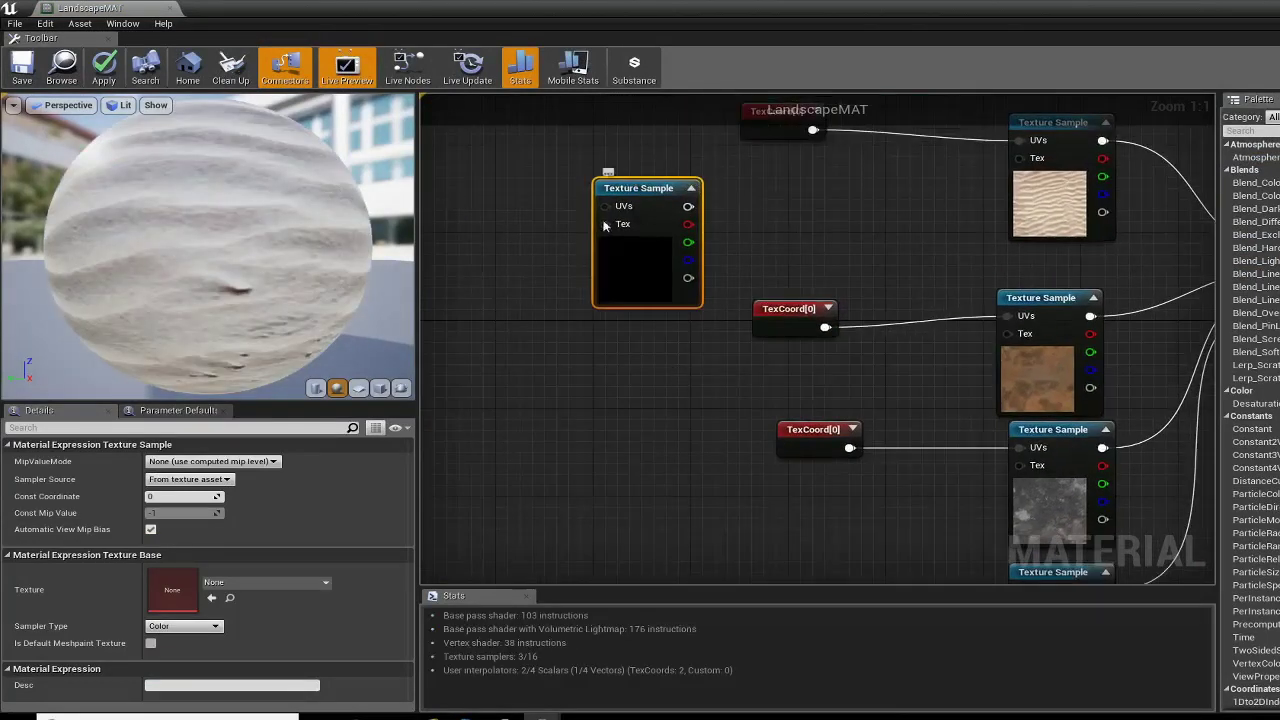
# Step: Assign the T_MacroVariation texture to the new Texture Sample and place it between the sand and mud TexCoord nodes
pyautogui.click(220, 584)
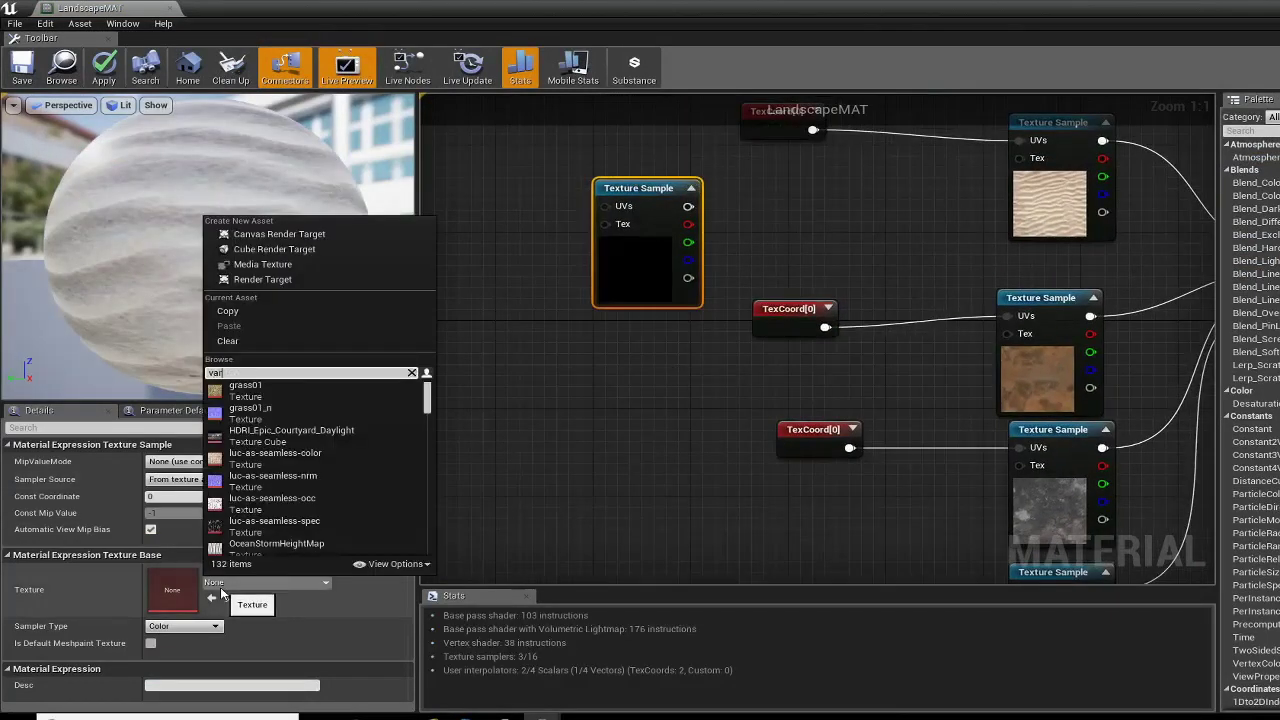
pyautogui.write('vari')
pyautogui.click(262, 409)
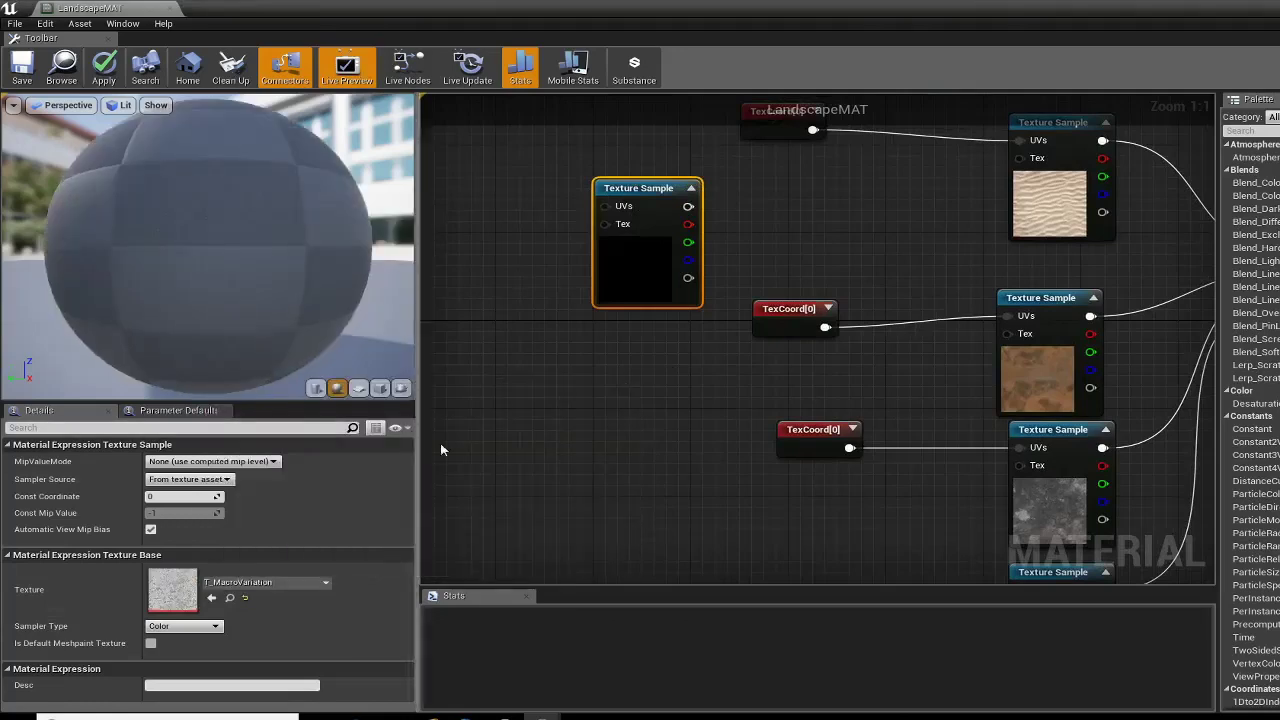
pyautogui.moveTo(441, 450); pyautogui.dragTo(399, 578, button='right')
pyautogui.moveTo(611, 320); pyautogui.dragTo(726, 301)
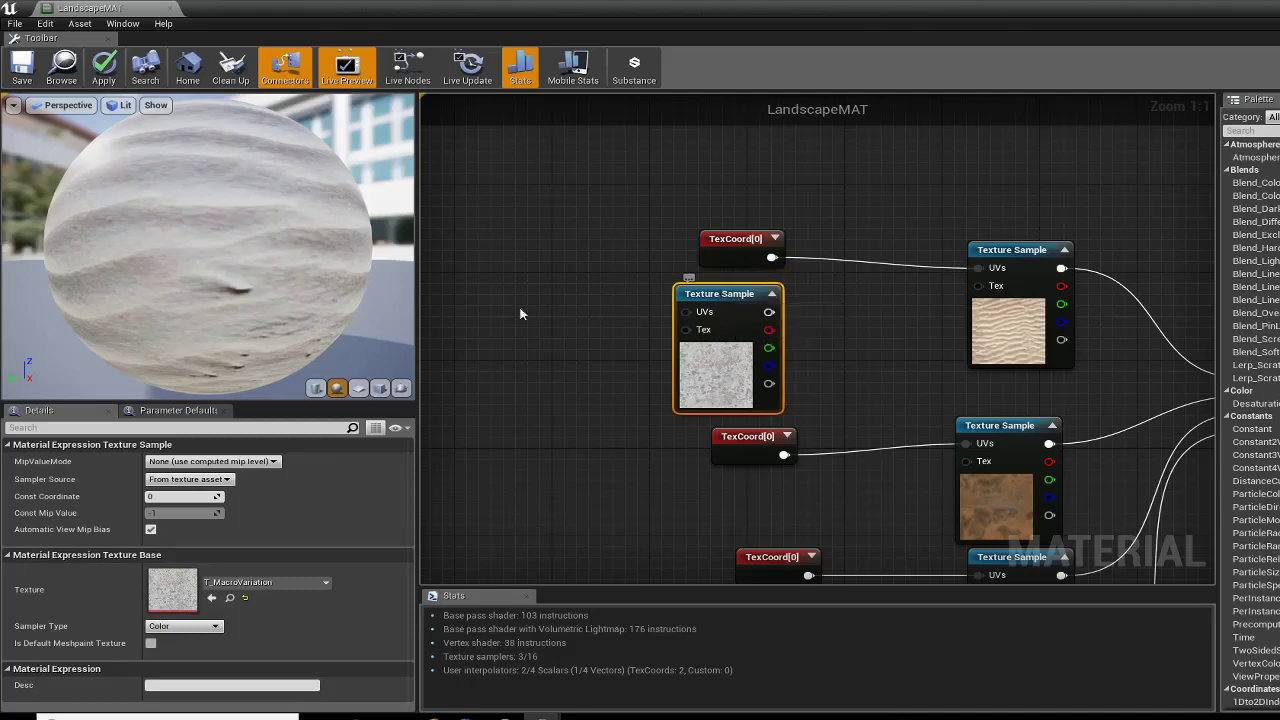
# Step: Add a TextureCoordinate node for the T_MacroVariation Texture Sample
pyautogui.rightClick(481, 316)
pyautogui.write('tex')
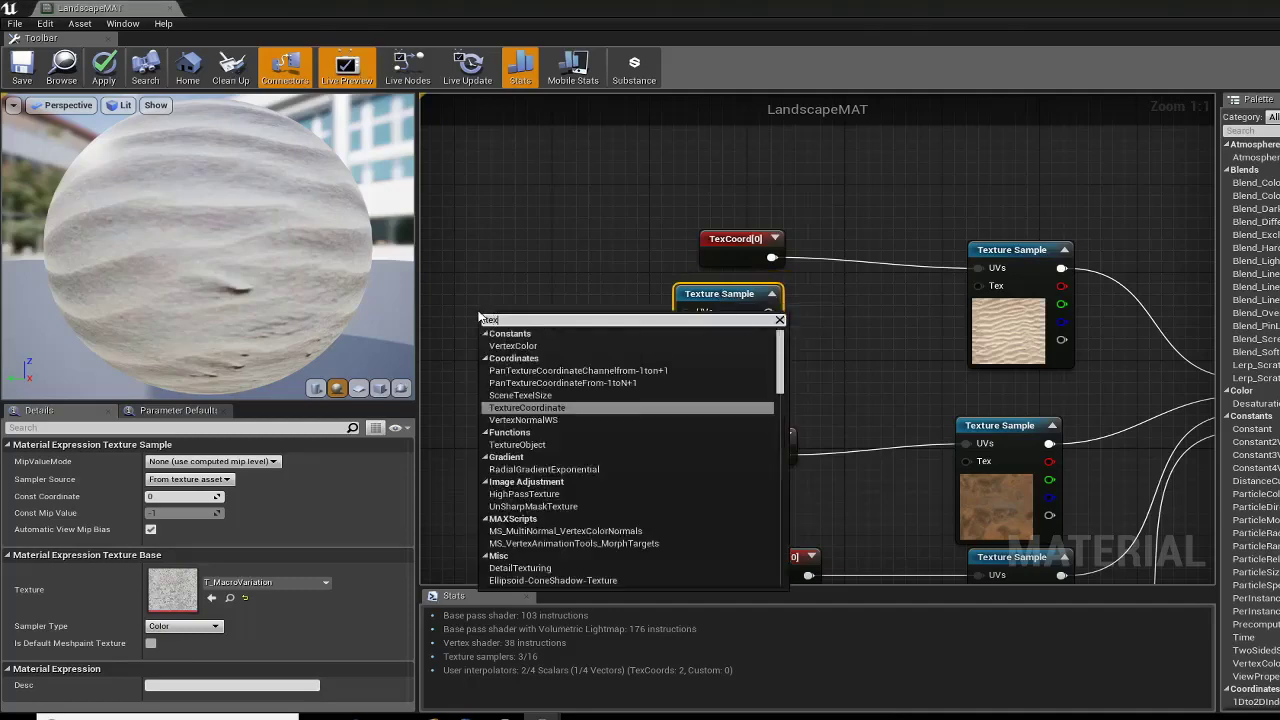
pyautogui.write('tureco')
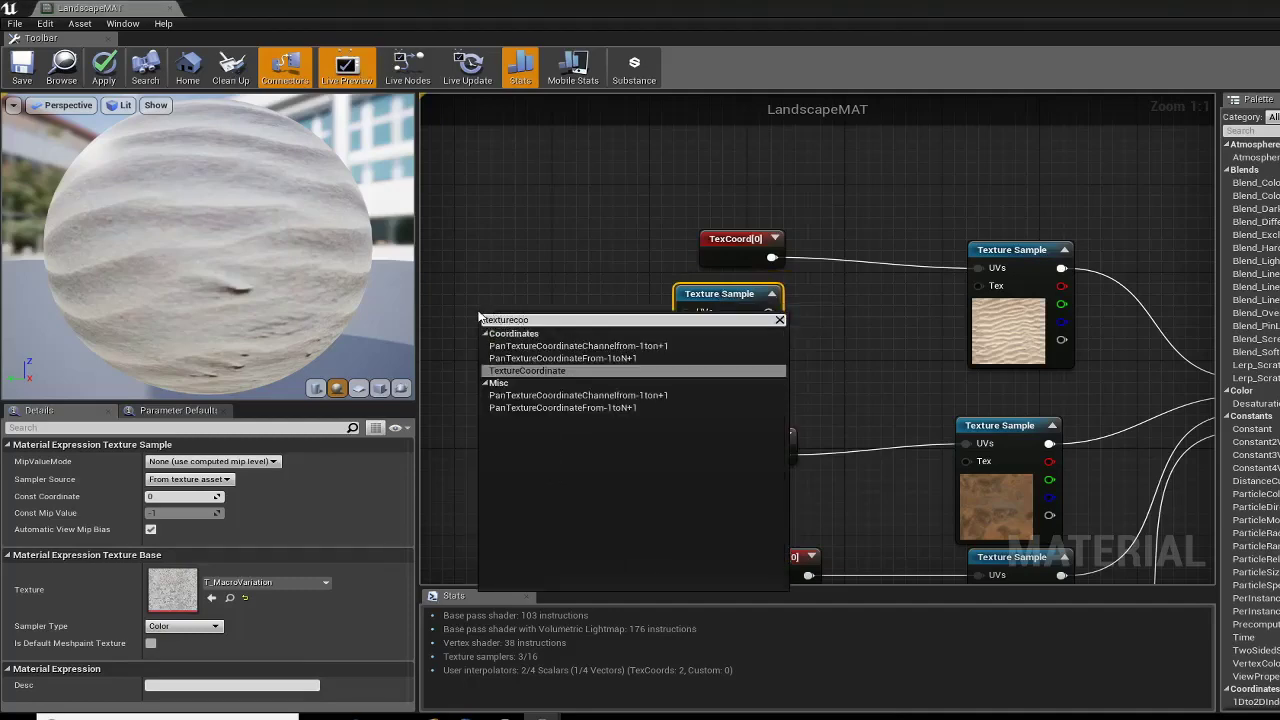
pyautogui.write('o')
pyautogui.click(537, 371)
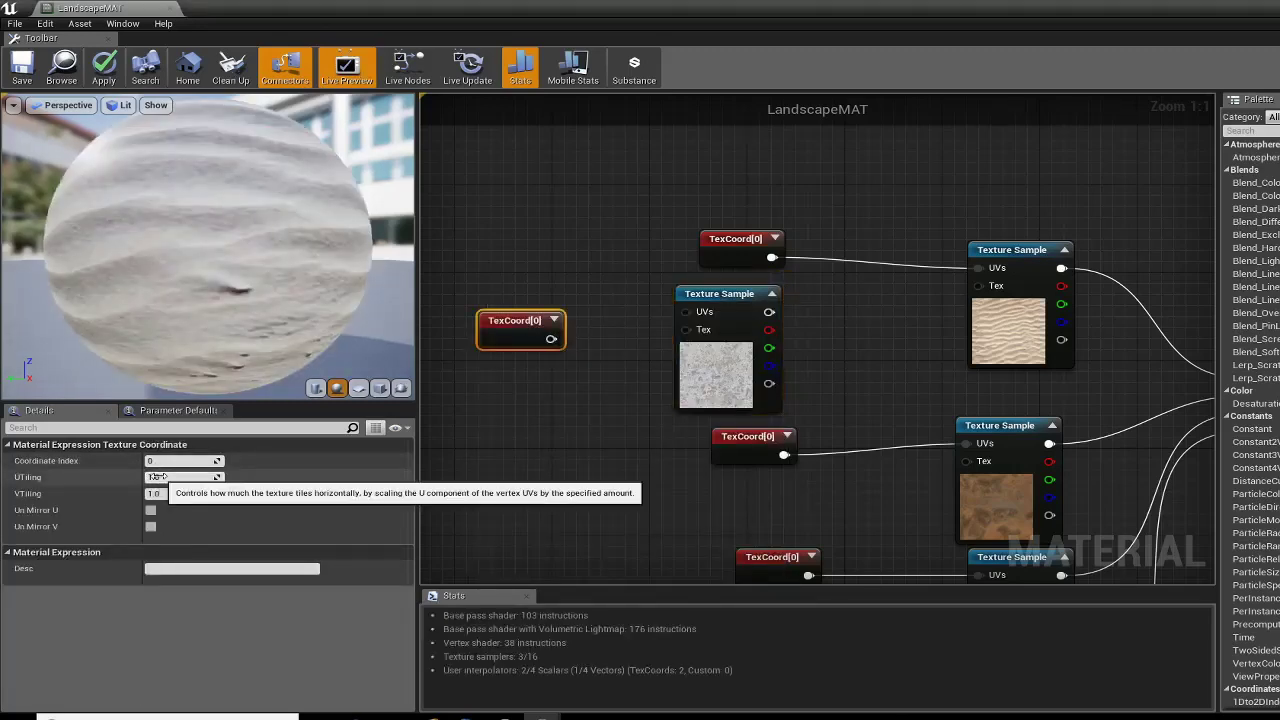
# Step: Set the new TexCoord's UTiling and VTiling to 0.03 and connect it to the T_MacroVariation sample's UVs input
pyautogui.click(161, 477)
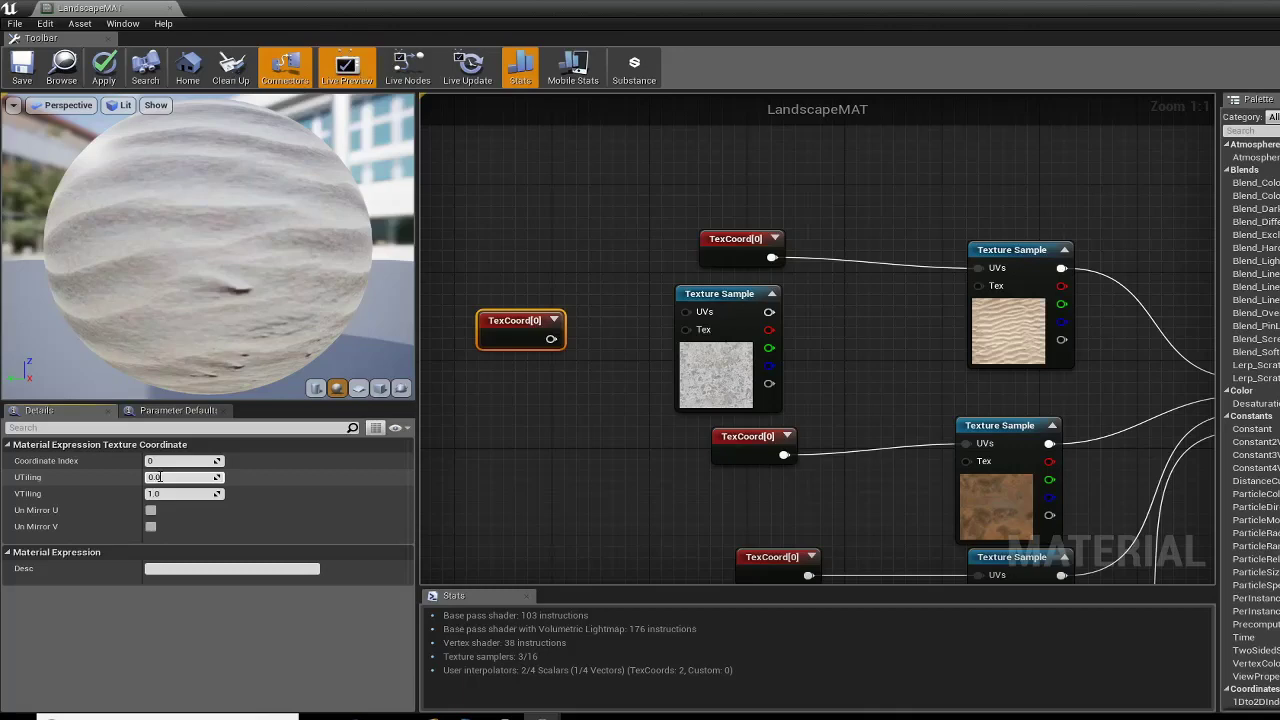
pyautogui.press('Tab')
pyautogui.write('0.')
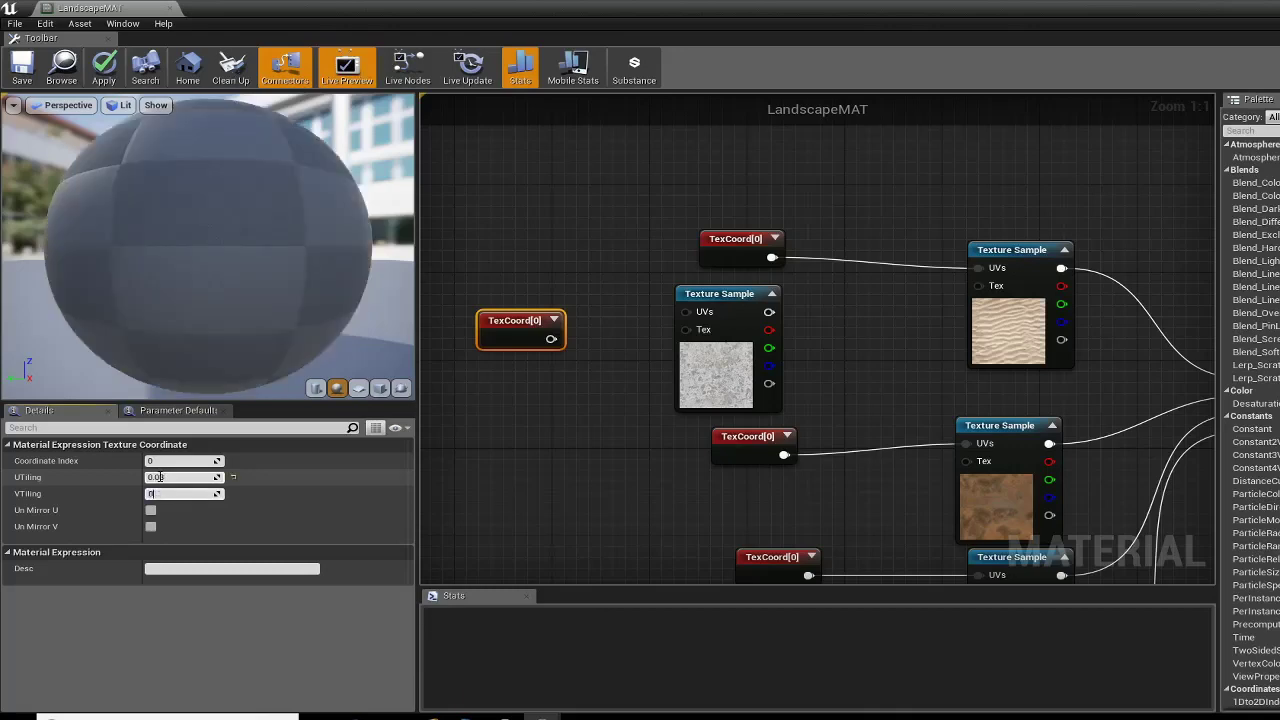
pyautogui.write('03')
pyautogui.press('Return')
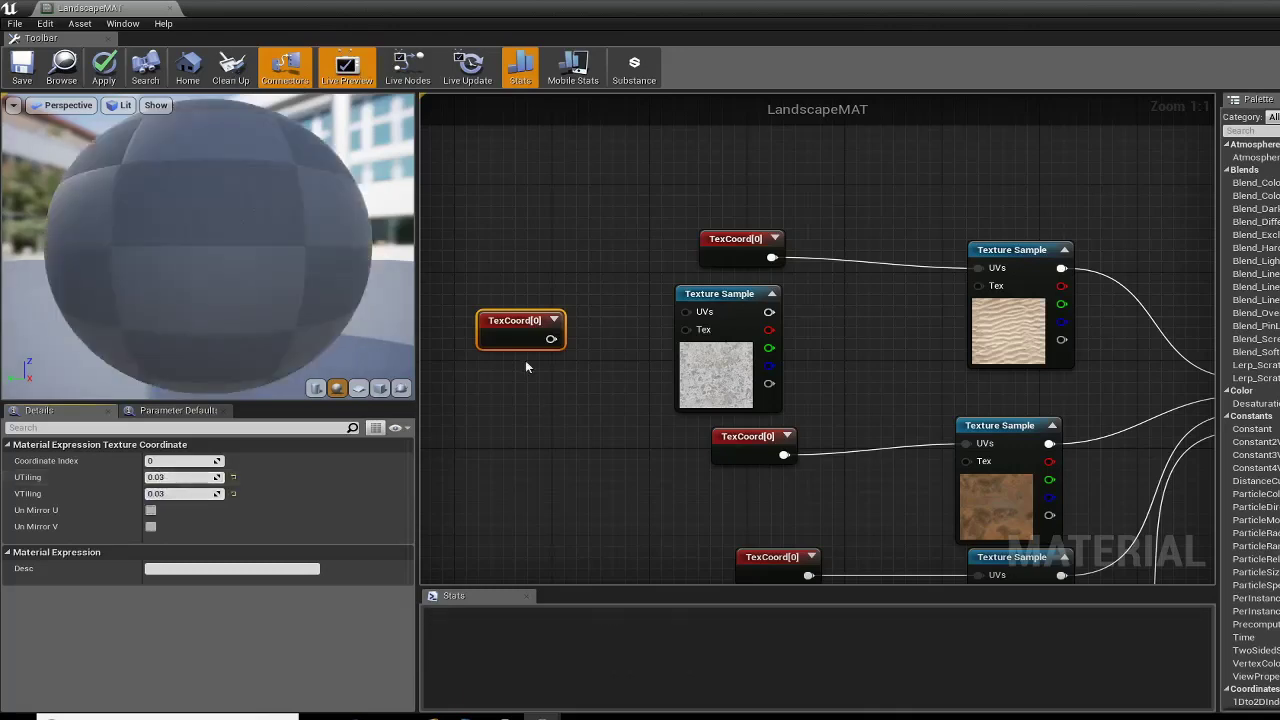
pyautogui.moveTo(549, 341); pyautogui.dragTo(686, 312)
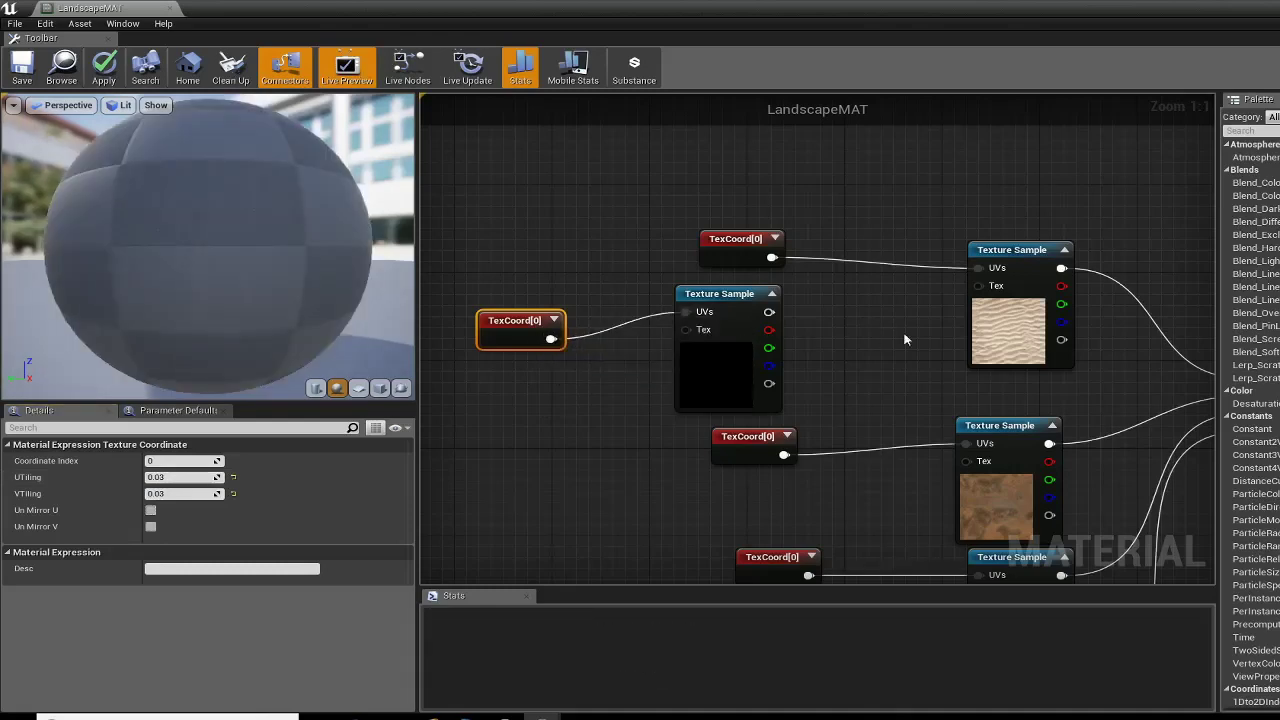
# Step: Rearrange the sand and T_MacroVariation Texture Samples with their TexCoord nodes to free space before the Layer Blend
pyautogui.moveTo(905, 340); pyautogui.dragTo(677, 395, button='right')
pyautogui.click(780, 260)
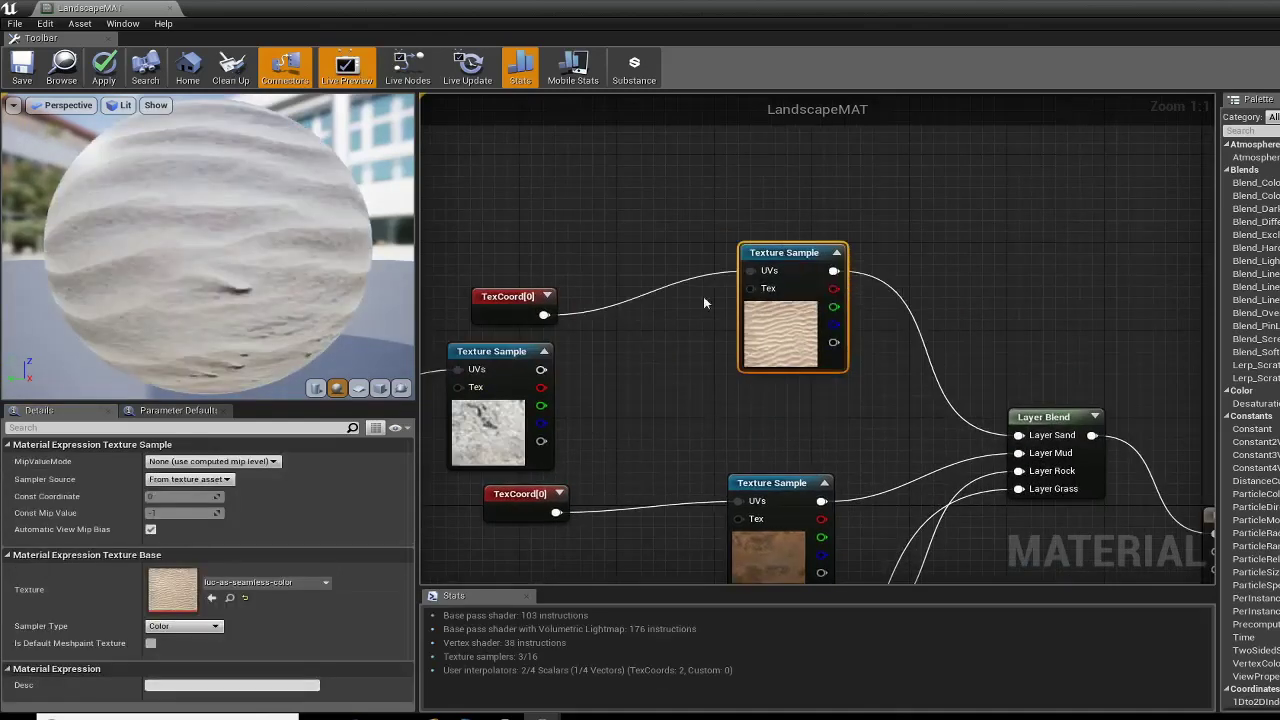
pyautogui.moveTo(507, 290); pyautogui.dragTo(507, 213)
pyautogui.moveTo(784, 252); pyautogui.dragTo(711, 186)
pyautogui.moveTo(503, 348); pyautogui.dragTo(608, 338)
pyautogui.moveTo(511, 330); pyautogui.dragTo(690, 330, button='right')
pyautogui.moveTo(490, 375); pyautogui.dragTo(560, 360)
pyautogui.click(790, 342)
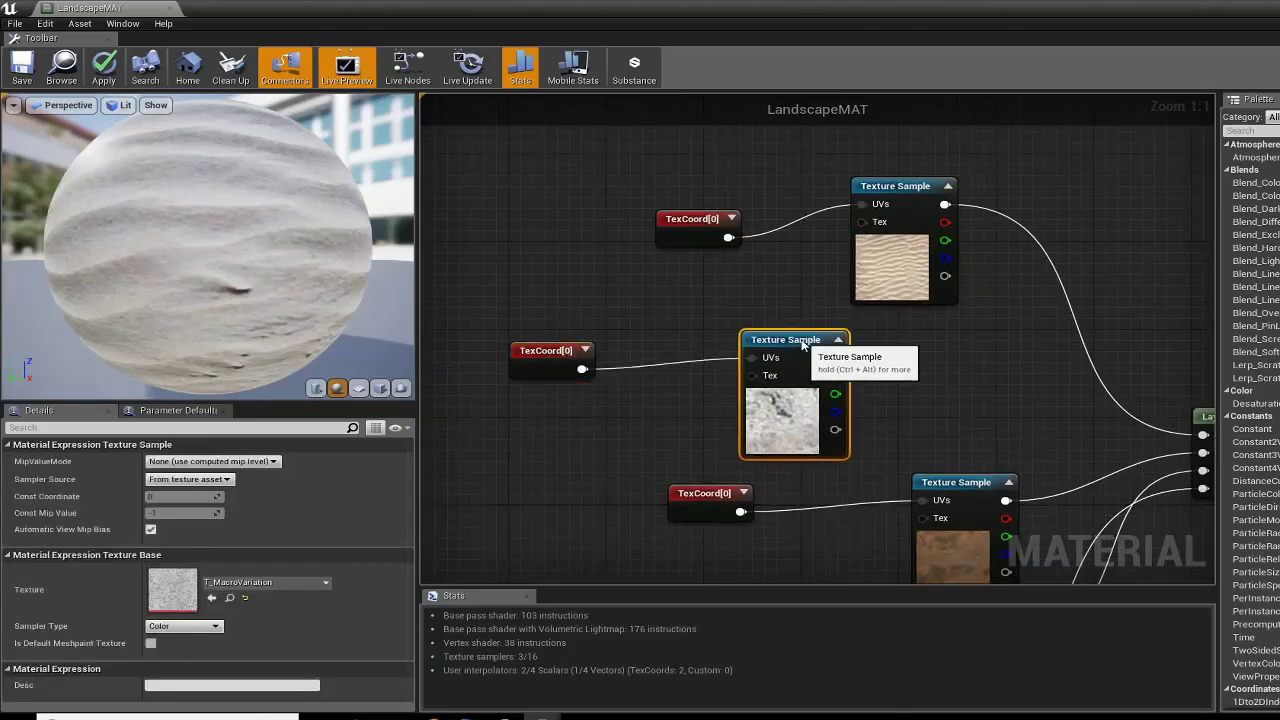
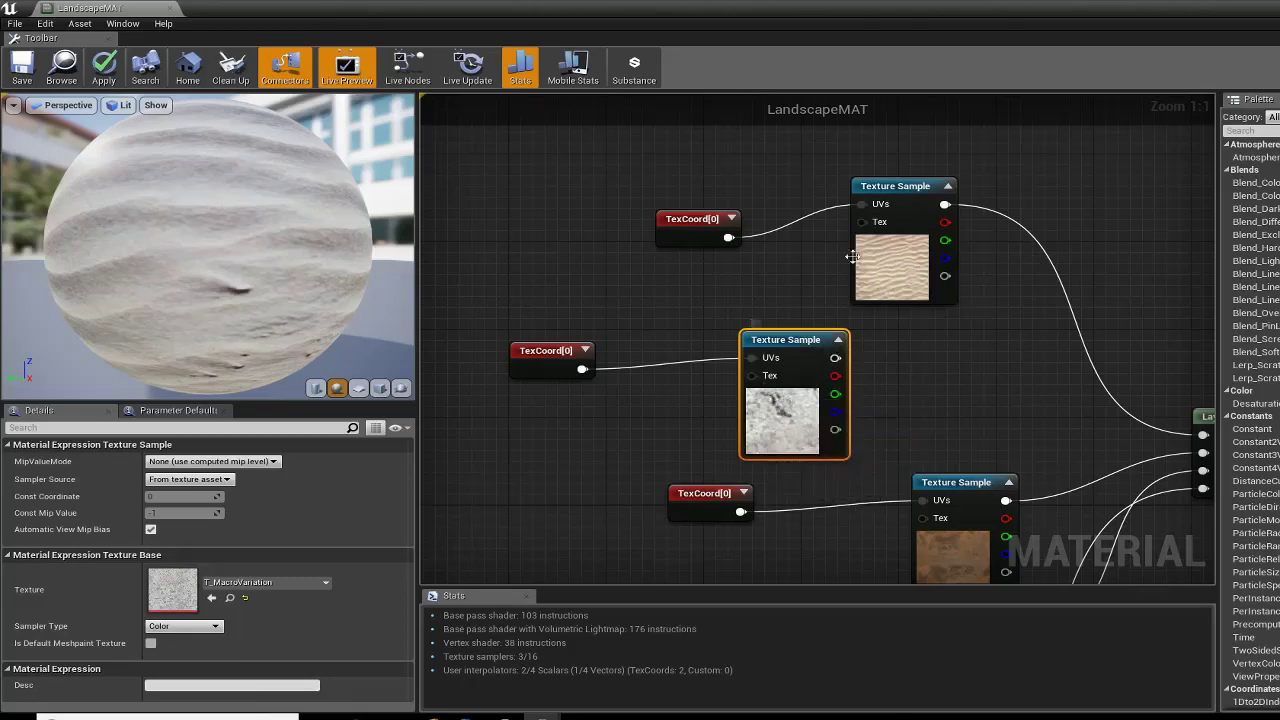
pyautogui.moveTo(870, 188); pyautogui.dragTo(835, 175)
pyautogui.moveTo(905, 193); pyautogui.dragTo(802, 163, button='right')
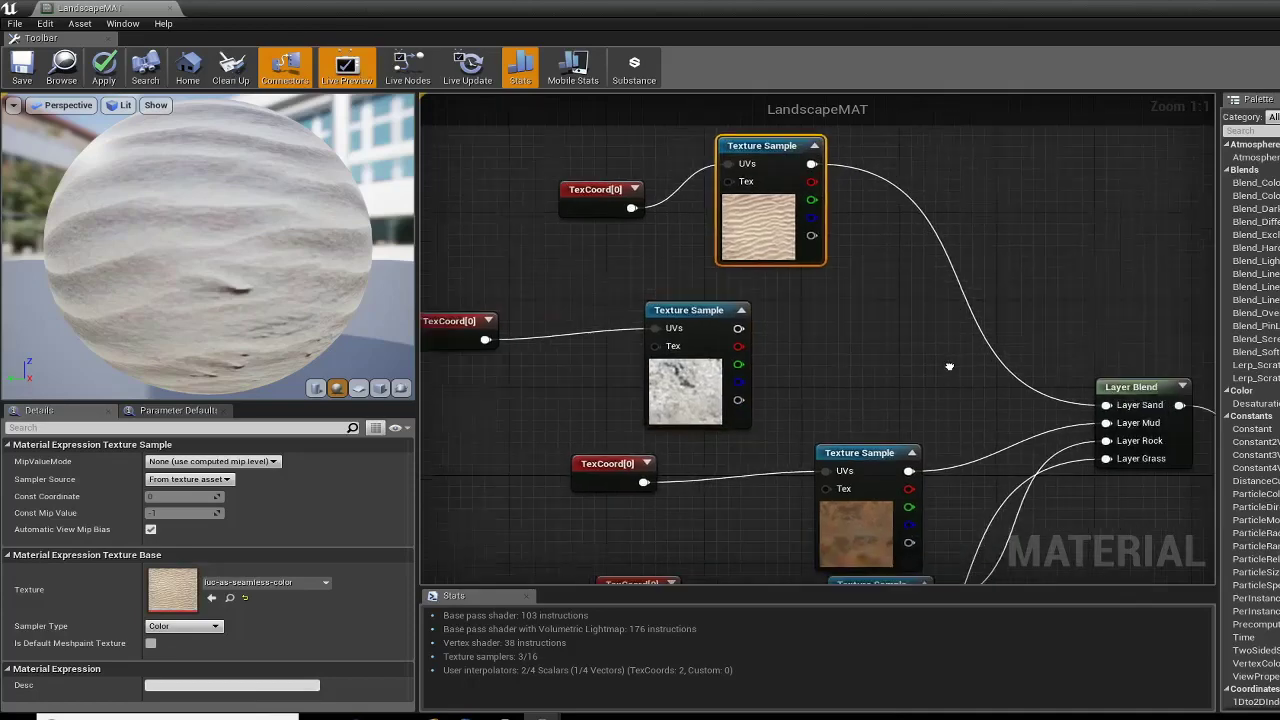
# Step: Add a Subtract node with the sand texture in A and T_MacroVariation in B, and feed its output to Layer Sand
pyautogui.moveTo(884, 397); pyautogui.dragTo(852, 400, button='right')
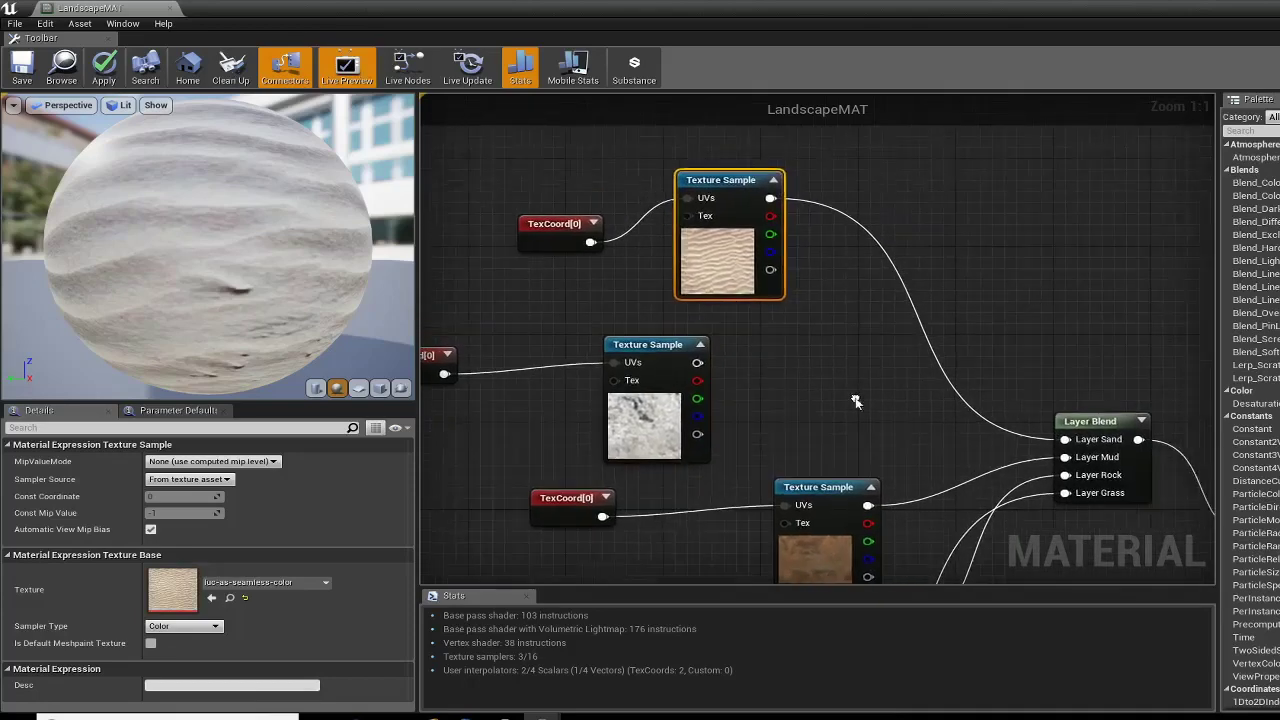
pyautogui.moveTo(768, 198); pyautogui.dragTo(912, 221)
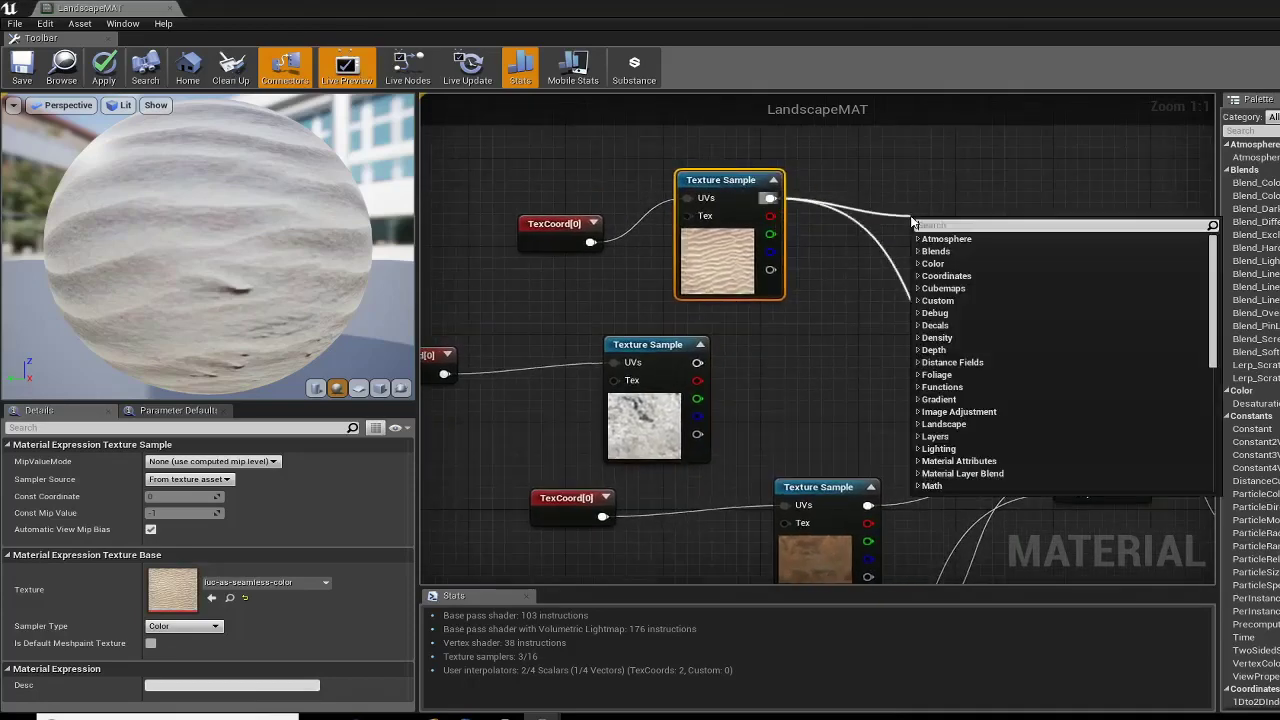
pyautogui.write('-')
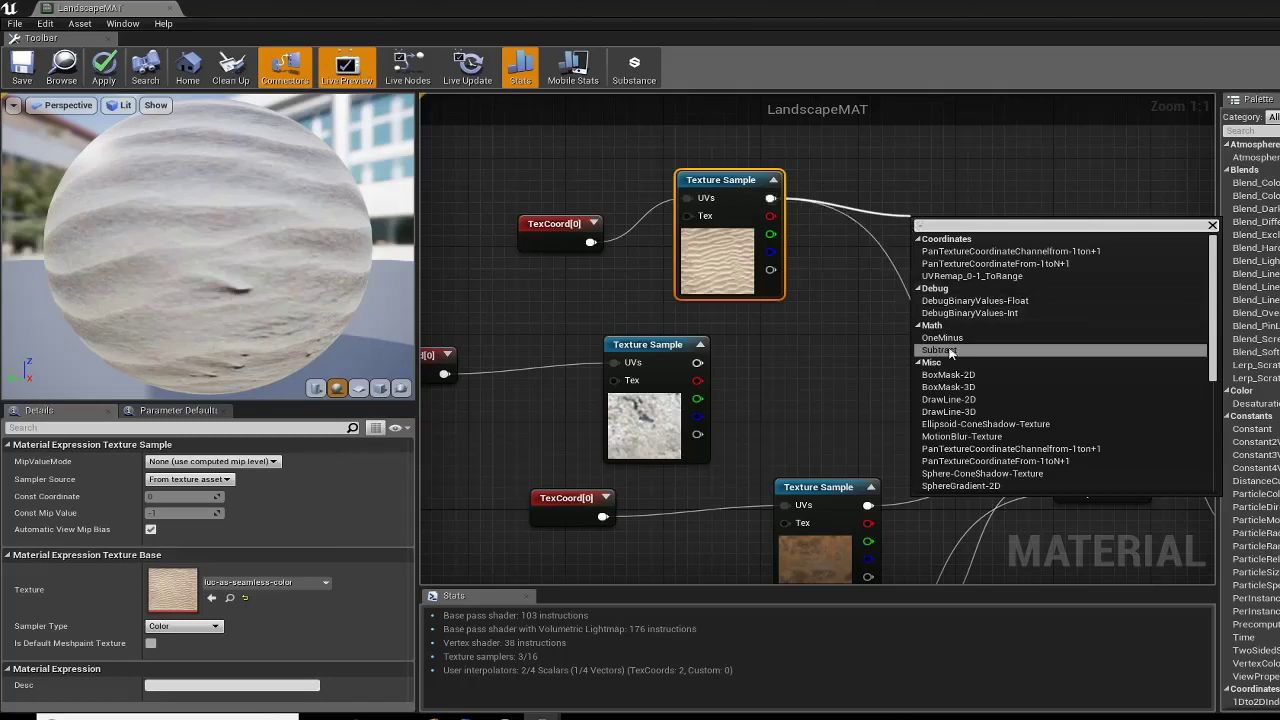
pyautogui.click(950, 352)
pyautogui.moveTo(695, 362); pyautogui.dragTo(1068, 441)
pyautogui.moveTo(777, 383); pyautogui.dragTo(906, 384, button='right')
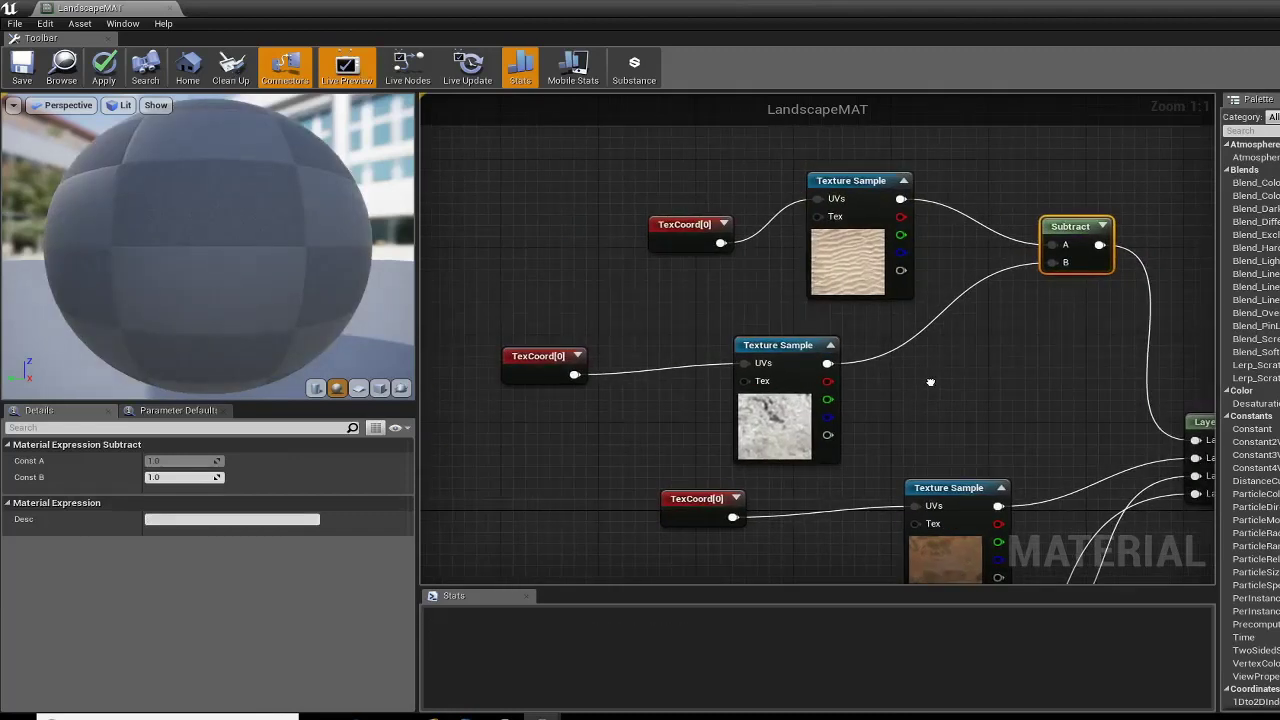
# Step: Save the material and inspect the sand's macro variation on the Landscape in the level viewport
pyautogui.click(26, 70)
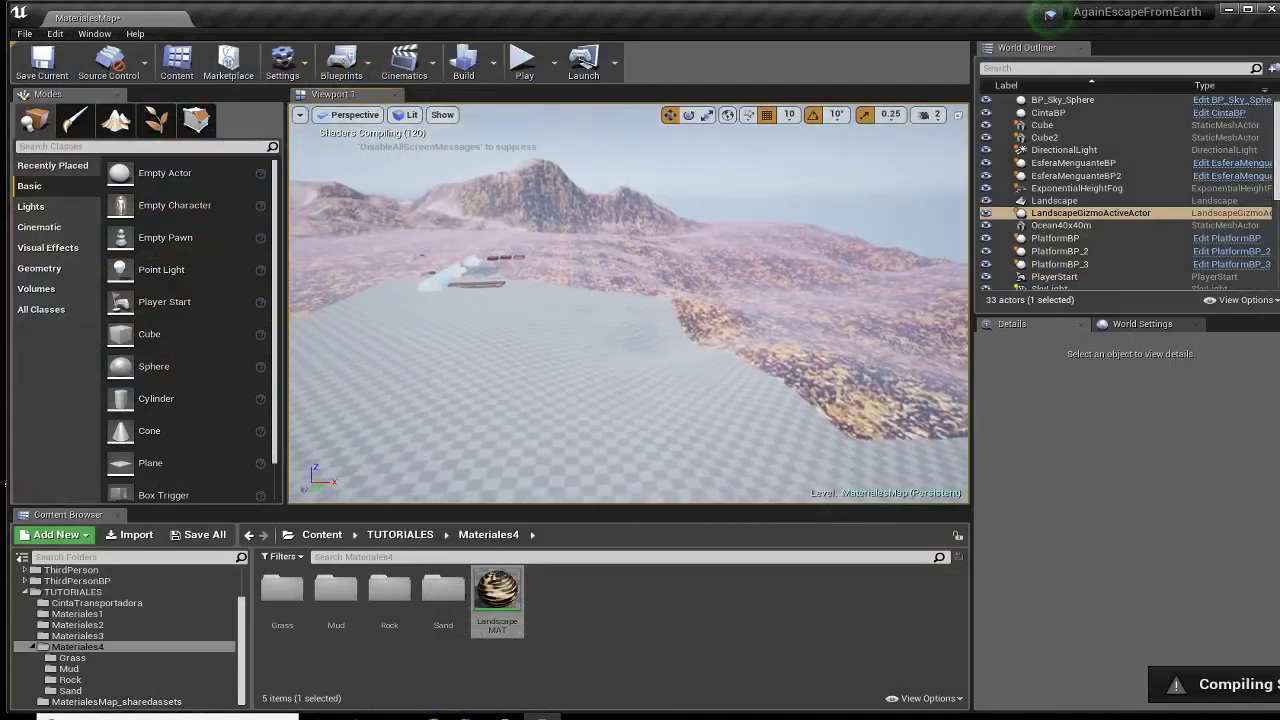
pyautogui.moveTo(628, 300); pyautogui.dragTo(600, 270)
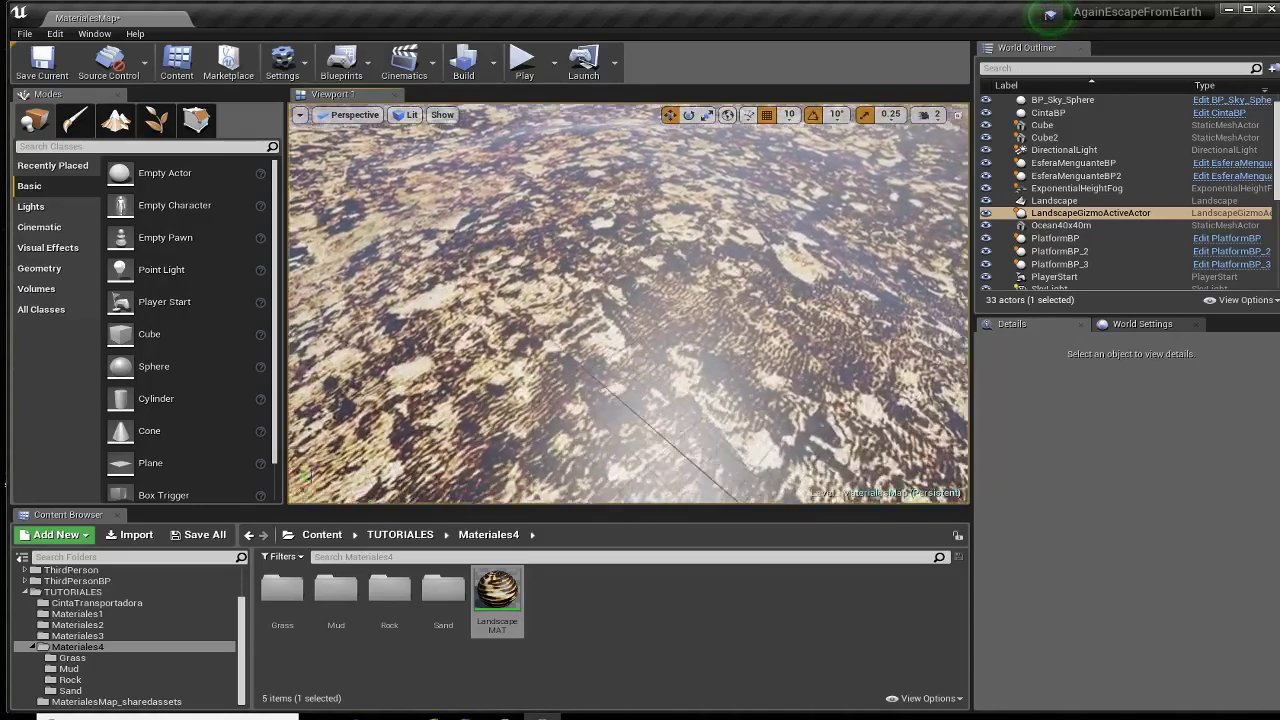
pyautogui.moveTo(628, 303); pyautogui.dragTo(758, 292, button='right')
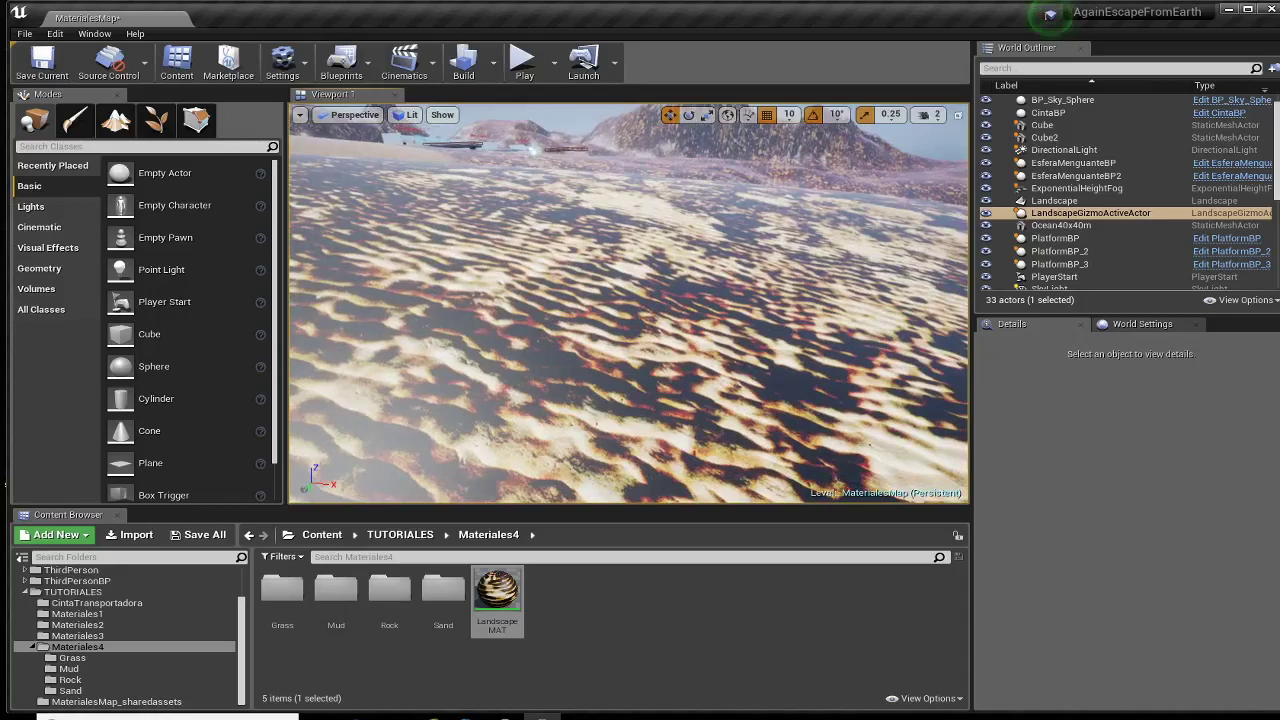
# Step: Reopen LandscapeMAT and align the T_MacroVariation Texture Sample directly below the sand Texture Sample
pyautogui.doubleClick(512, 590)
pyautogui.moveTo(560, 424); pyautogui.dragTo(1008, 521, button='right')
pyautogui.moveTo(743, 391); pyautogui.dragTo(892, 499, button='right')
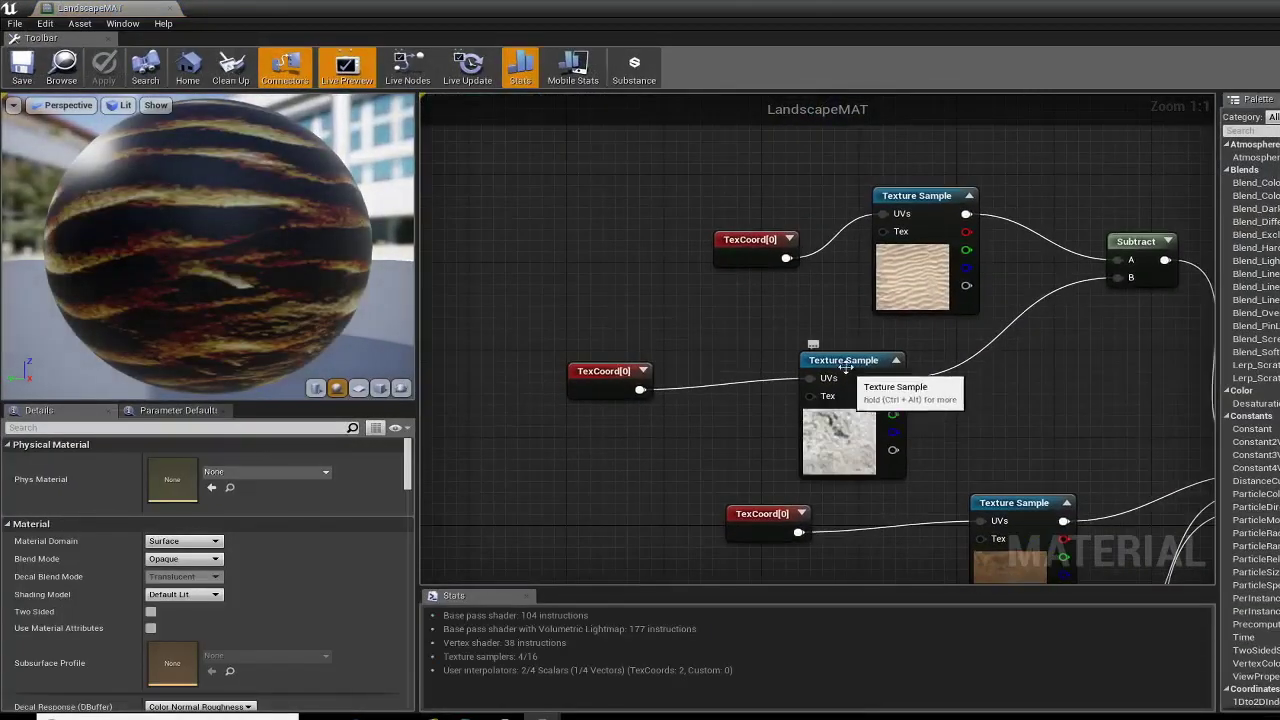
pyautogui.moveTo(846, 368); pyautogui.dragTo(907, 357)
pyautogui.moveTo(1031, 374); pyautogui.dragTo(883, 373, button='right')
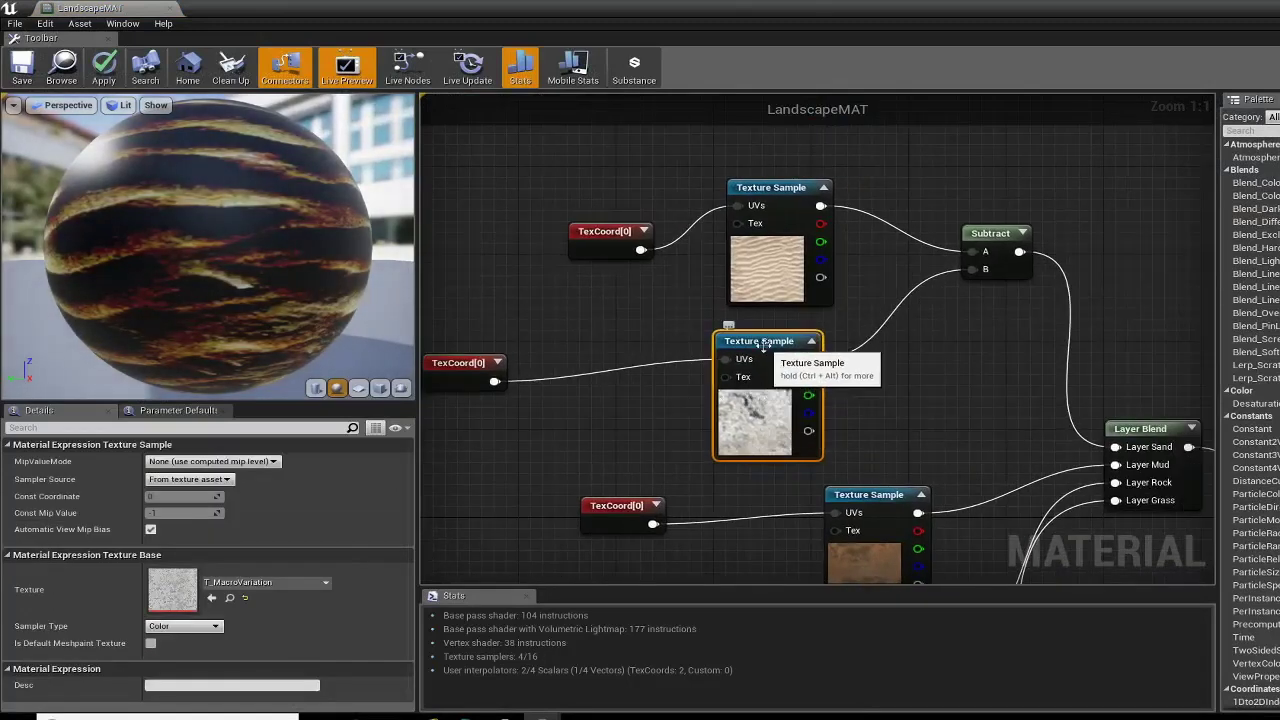
pyautogui.moveTo(771, 343); pyautogui.dragTo(783, 343)
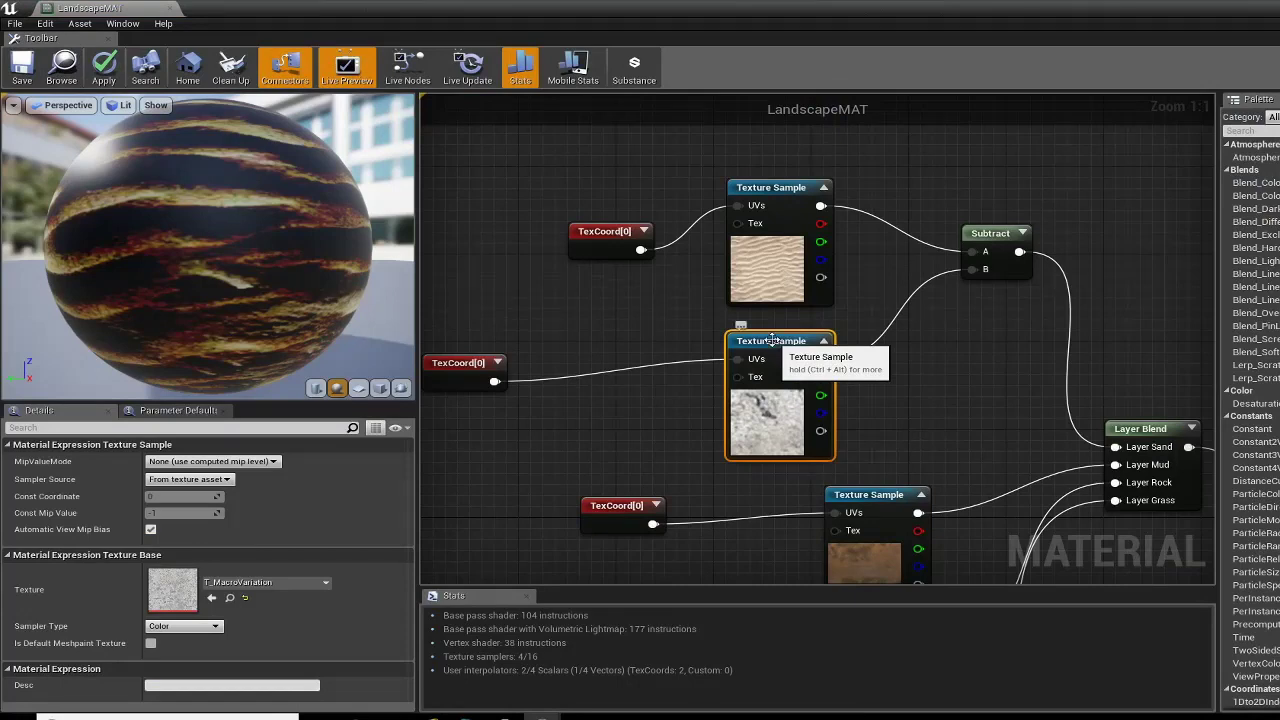
pyautogui.moveTo(771, 343); pyautogui.dragTo(671, 311, button='right')
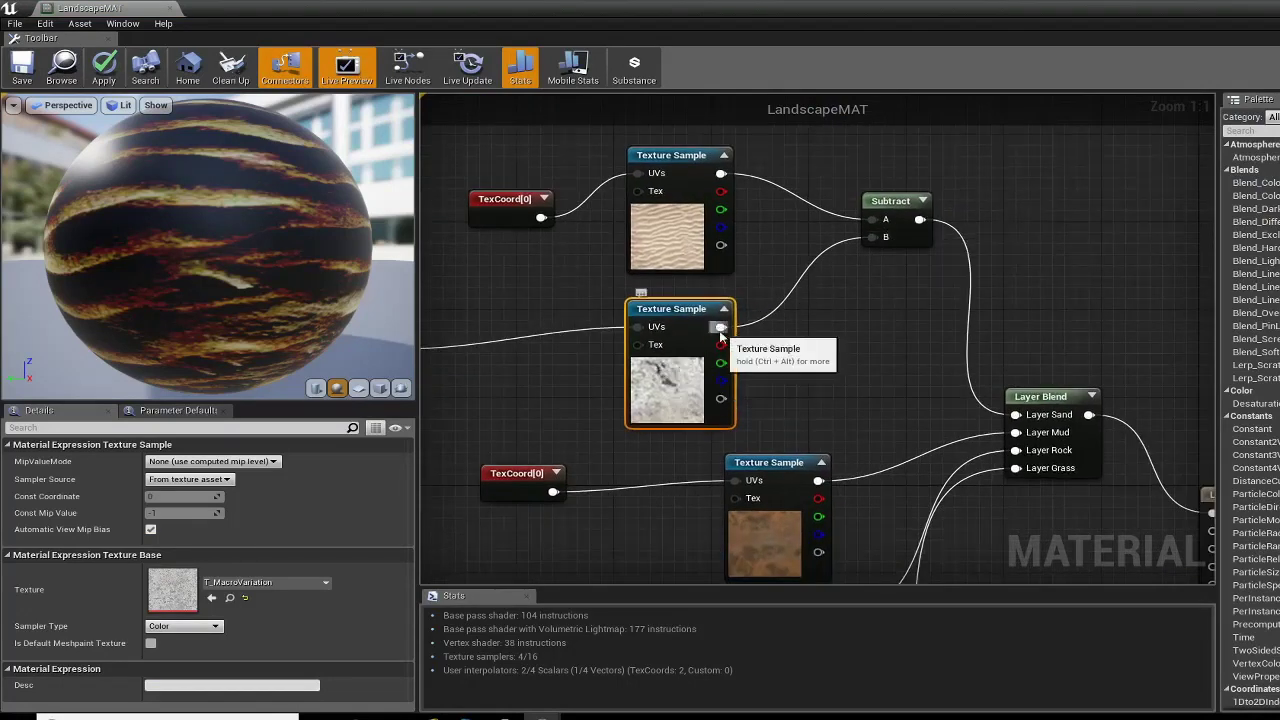
# Step: Add a Multiply node fed by the T_MacroVariation Texture Sample and set its Const B to 0.1
pyautogui.moveTo(720, 327); pyautogui.dragTo(825, 308)
pyautogui.write('multiply')
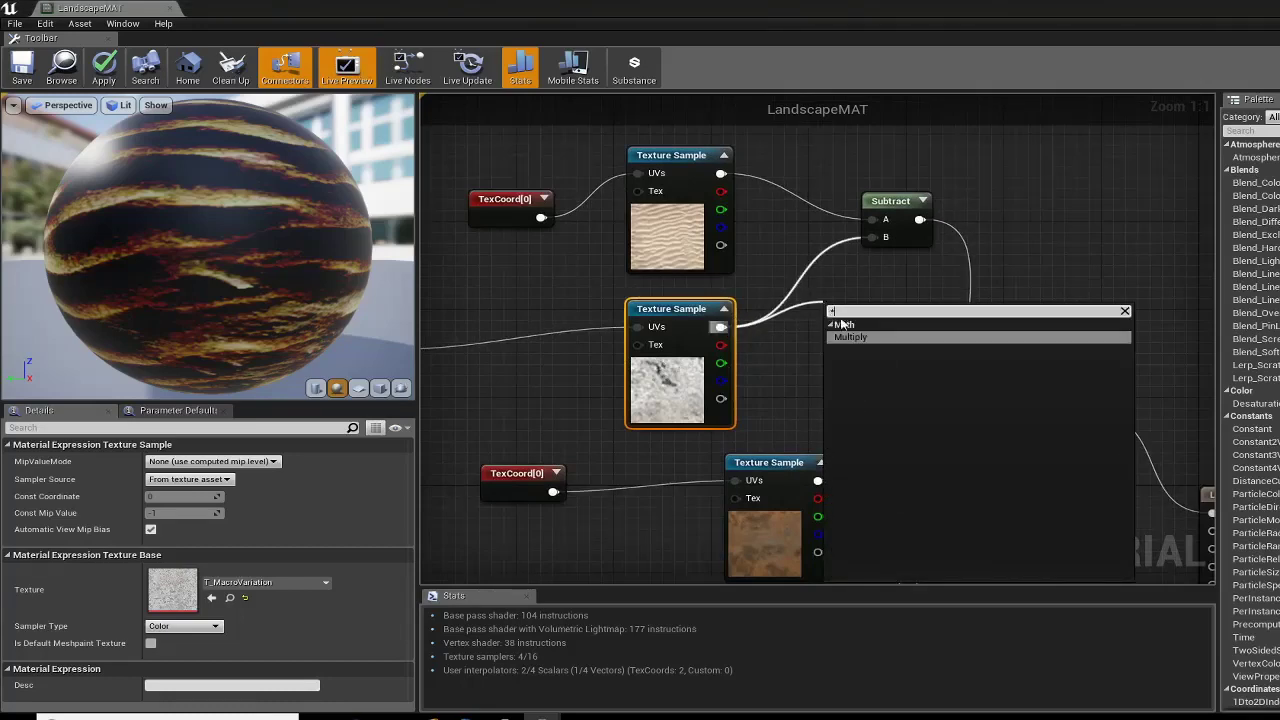
pyautogui.click(852, 338)
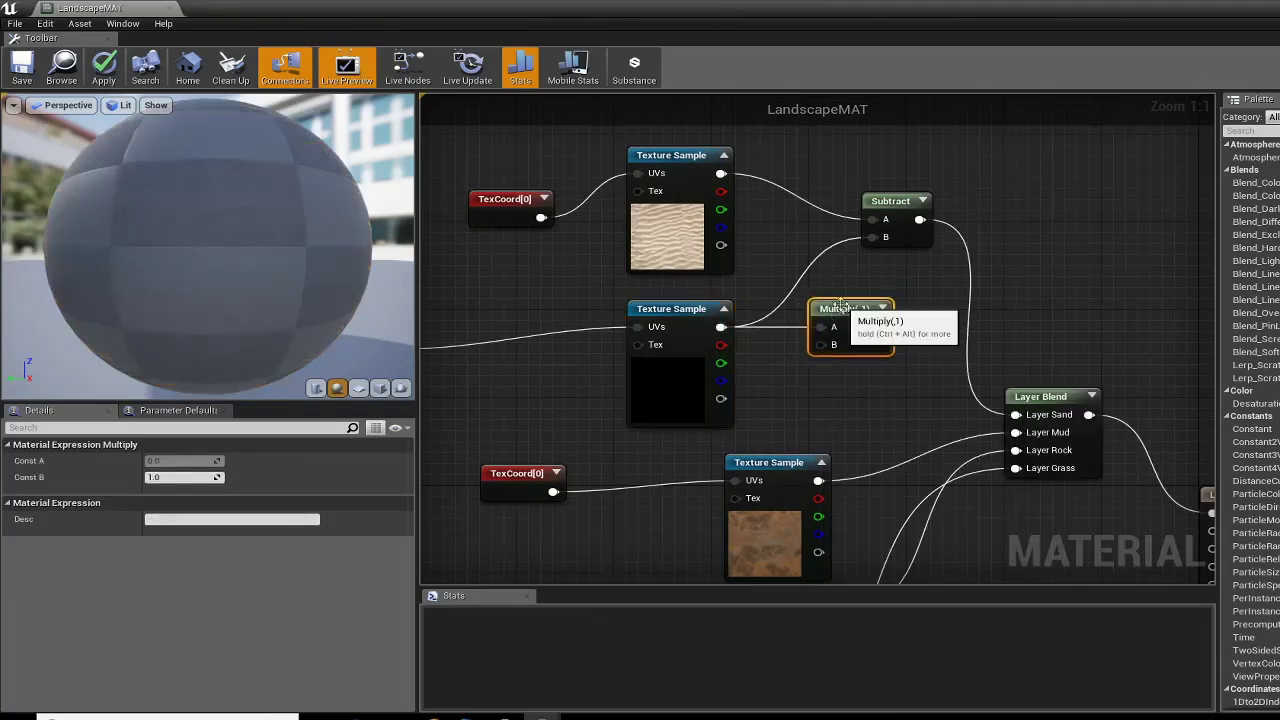
pyautogui.moveTo(845, 315); pyautogui.dragTo(821, 326)
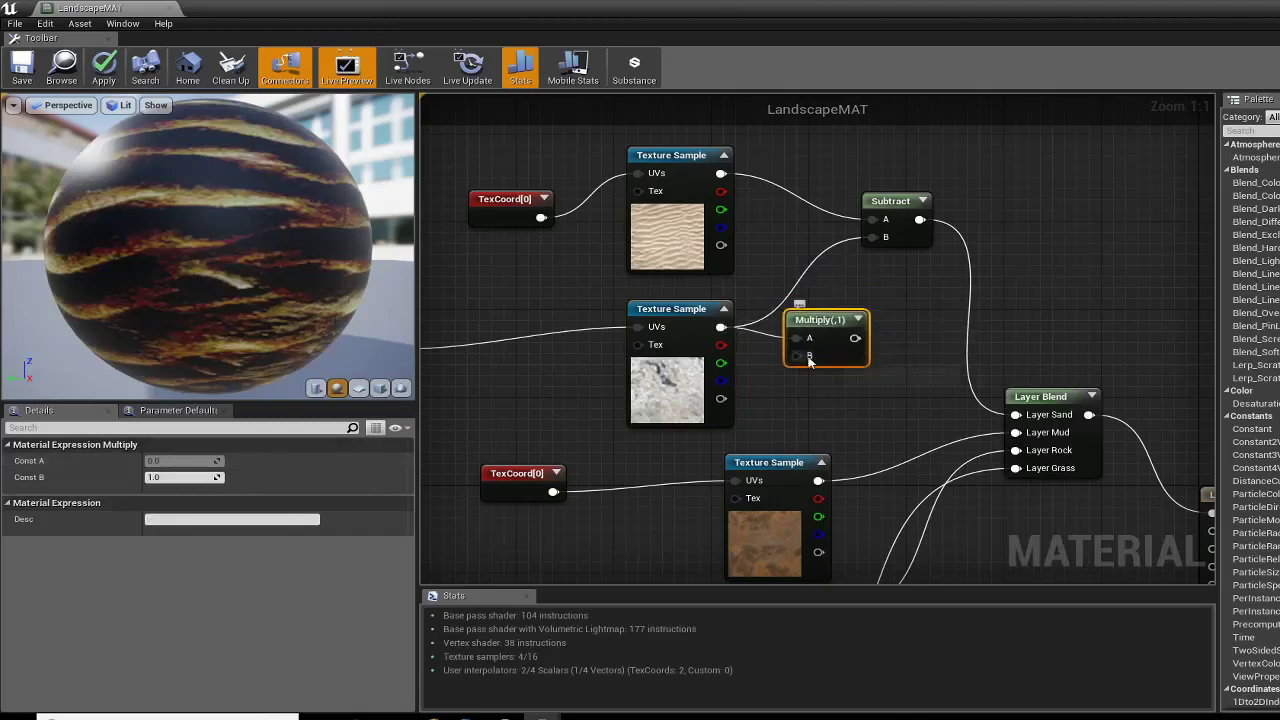
pyautogui.doubleClick(156, 477)
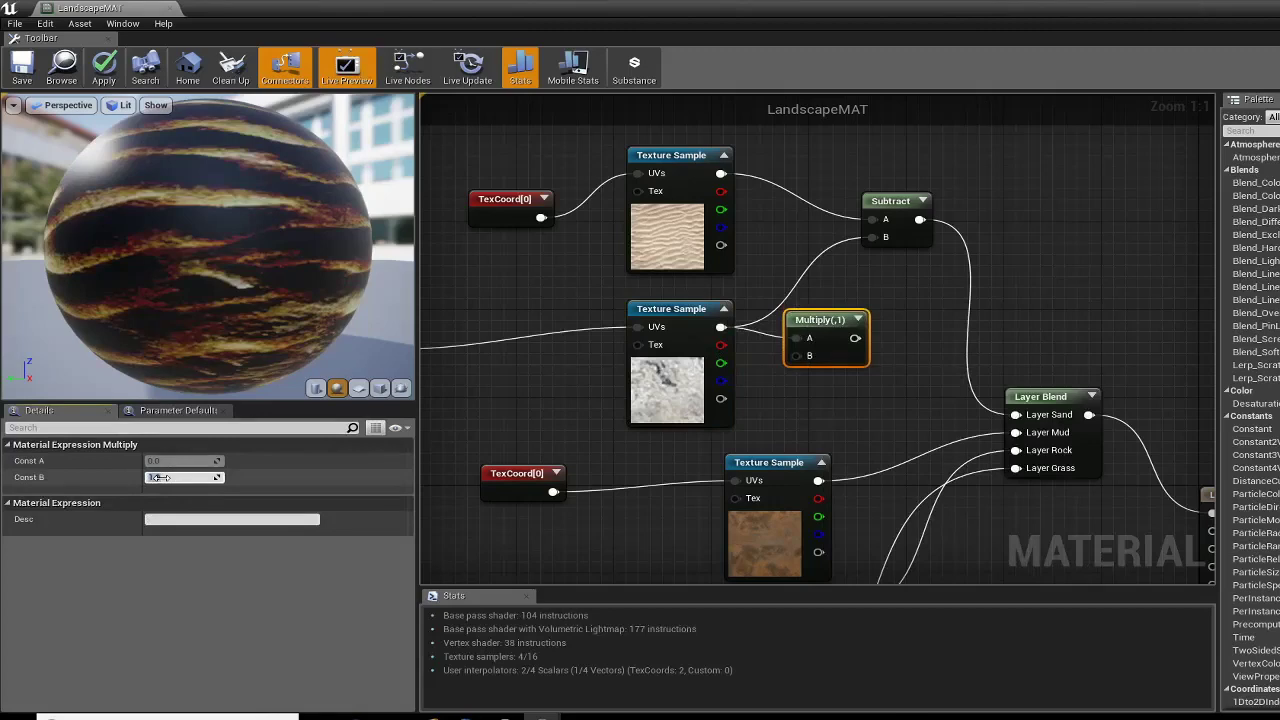
pyautogui.press('Return')
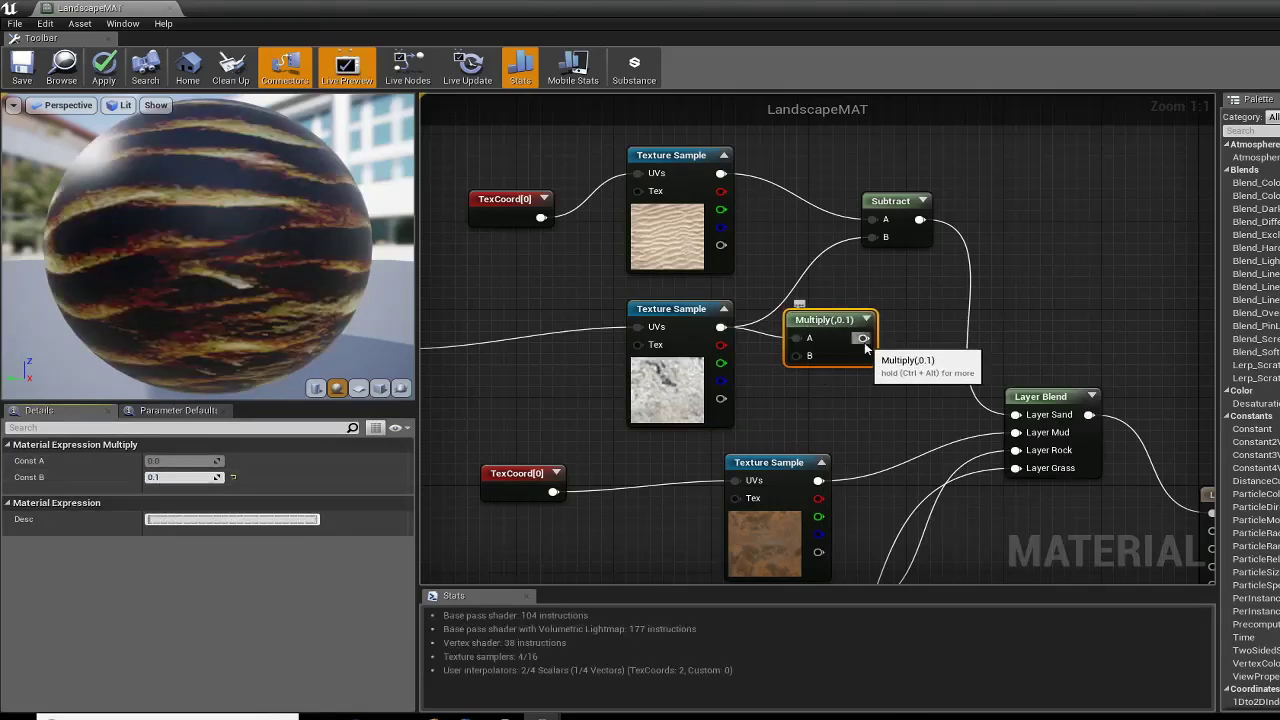
# Step: Feed the Multiply output into B of the Subtract node, place Multiply beside the T_MacroVariation sample, and save the material
pyautogui.moveTo(864, 339); pyautogui.dragTo(874, 238)
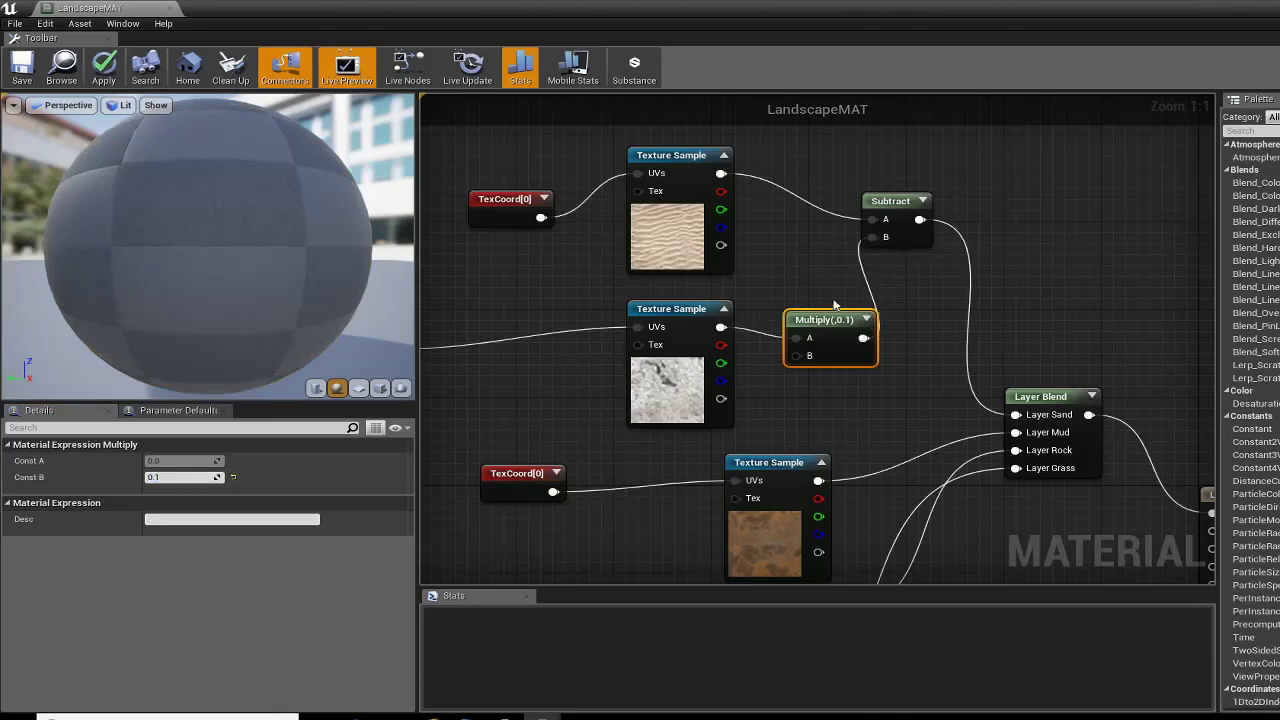
pyautogui.moveTo(820, 322); pyautogui.dragTo(796, 300)
pyautogui.moveTo(98, 236)
pyautogui.mouseDown()
pyautogui.moveTo(130, 250)
pyautogui.moveTo(160, 240)
pyautogui.moveTo(117, 240)
pyautogui.mouseUp()
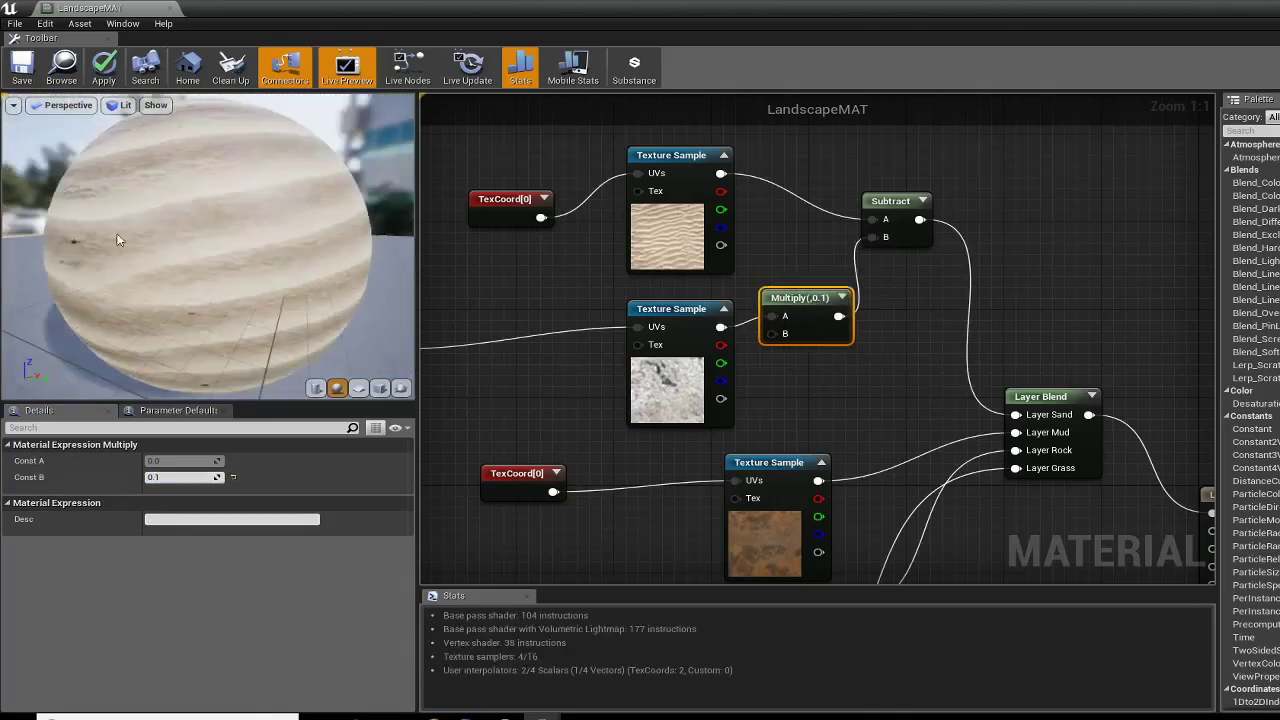
pyautogui.click(22, 78)
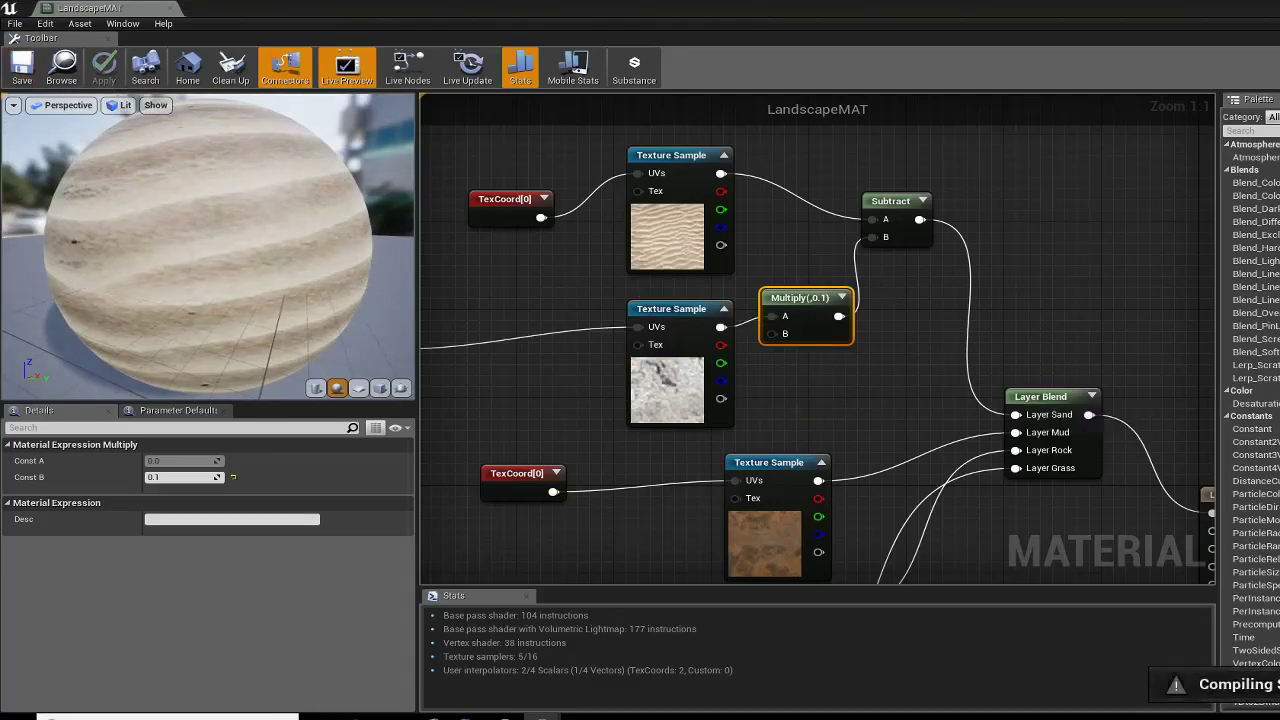
# Step: Play the level from a spot on the Landscape and walk the character across the sand to check its variation
pyautogui.hotkey('alt', 'Tab')
pyautogui.moveTo(668, 289); pyautogui.dragTo(632, 328, button='right')
pyautogui.rightClick(632, 328)
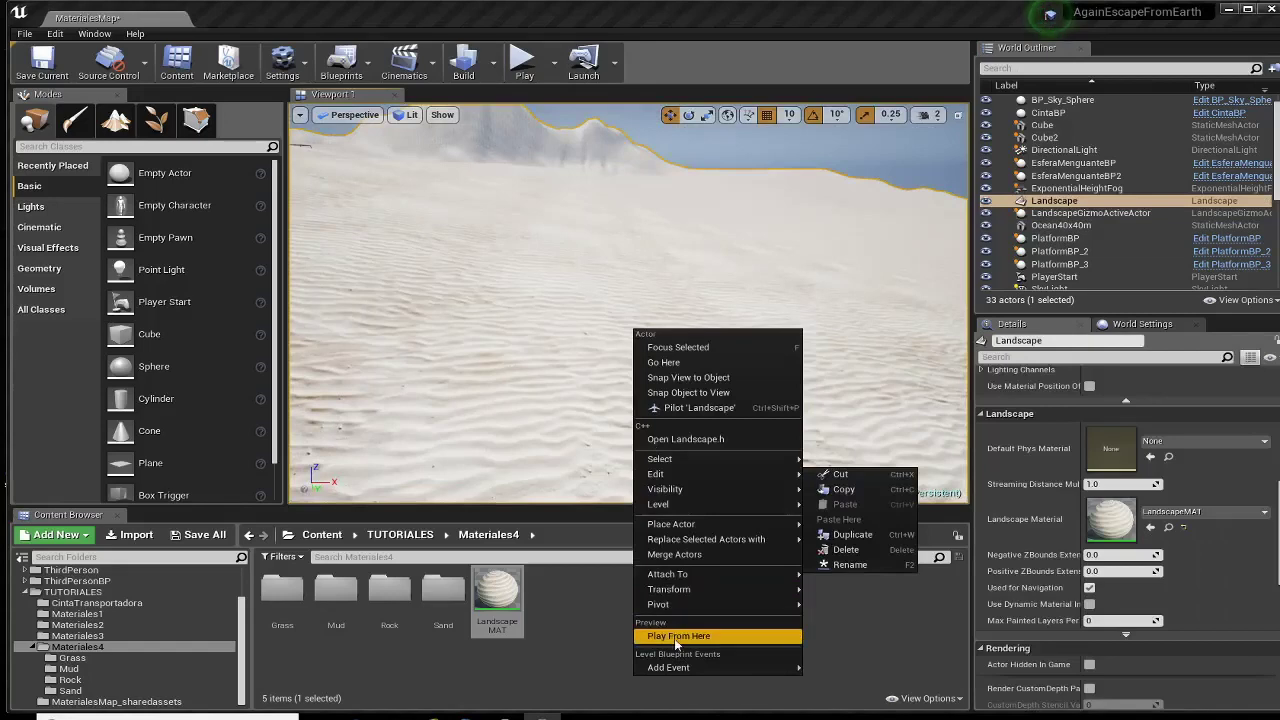
pyautogui.click(676, 636)
pyautogui.press('w')
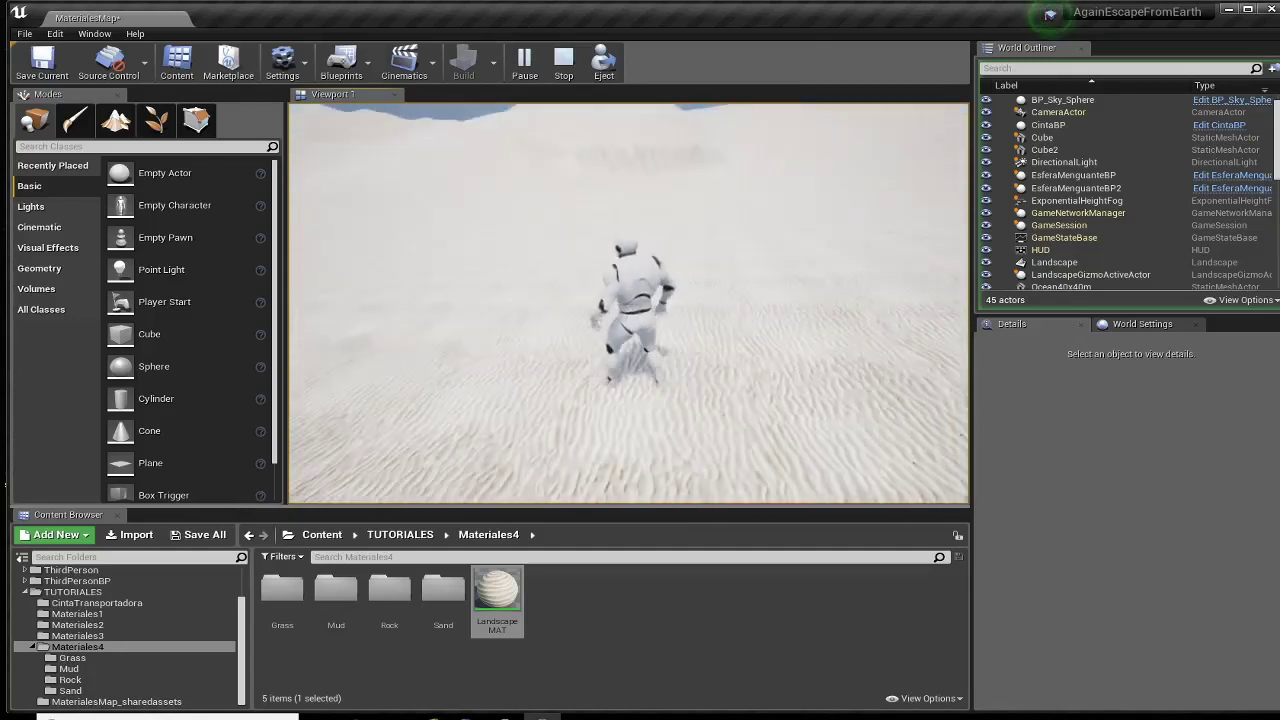
pyautogui.press('Escape')
# Step: Reopen LandscapeMAT and line up the sand and T_MacroVariation TexCoord nodes, moving the sand Texture Sample up
pyautogui.doubleClick(497, 592)
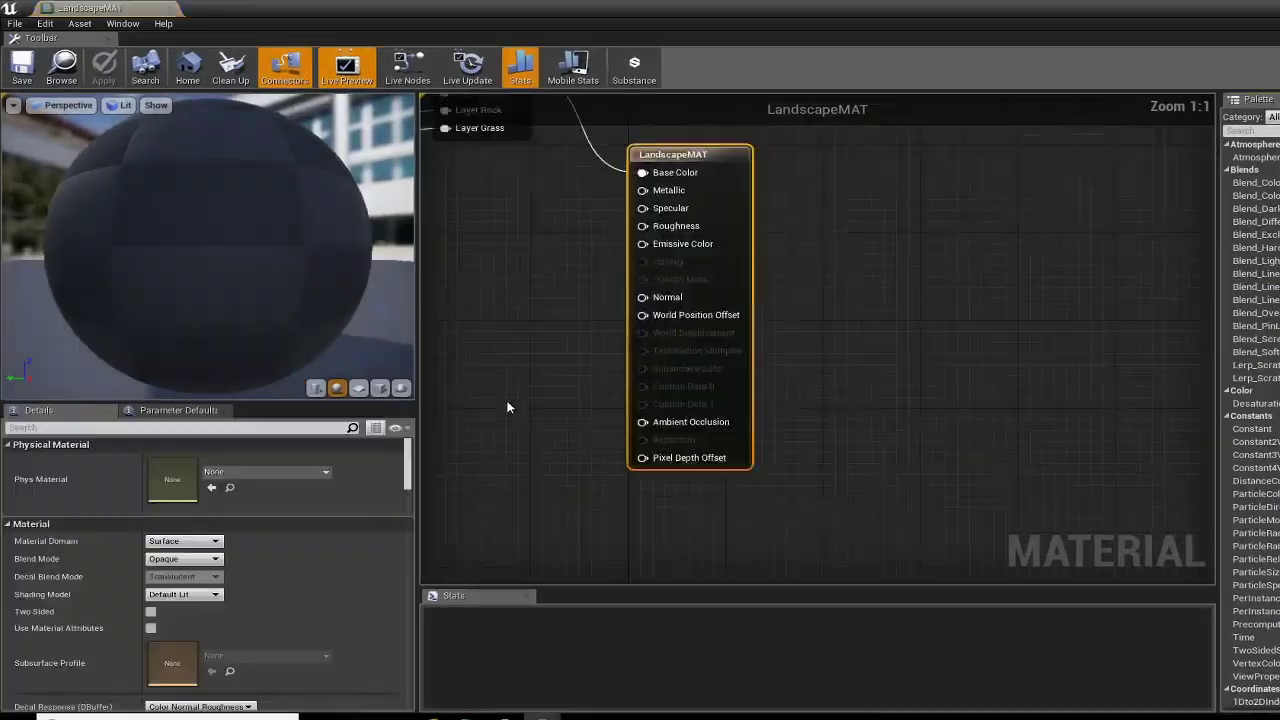
pyautogui.moveTo(542, 392); pyautogui.dragTo(943, 572, button='right')
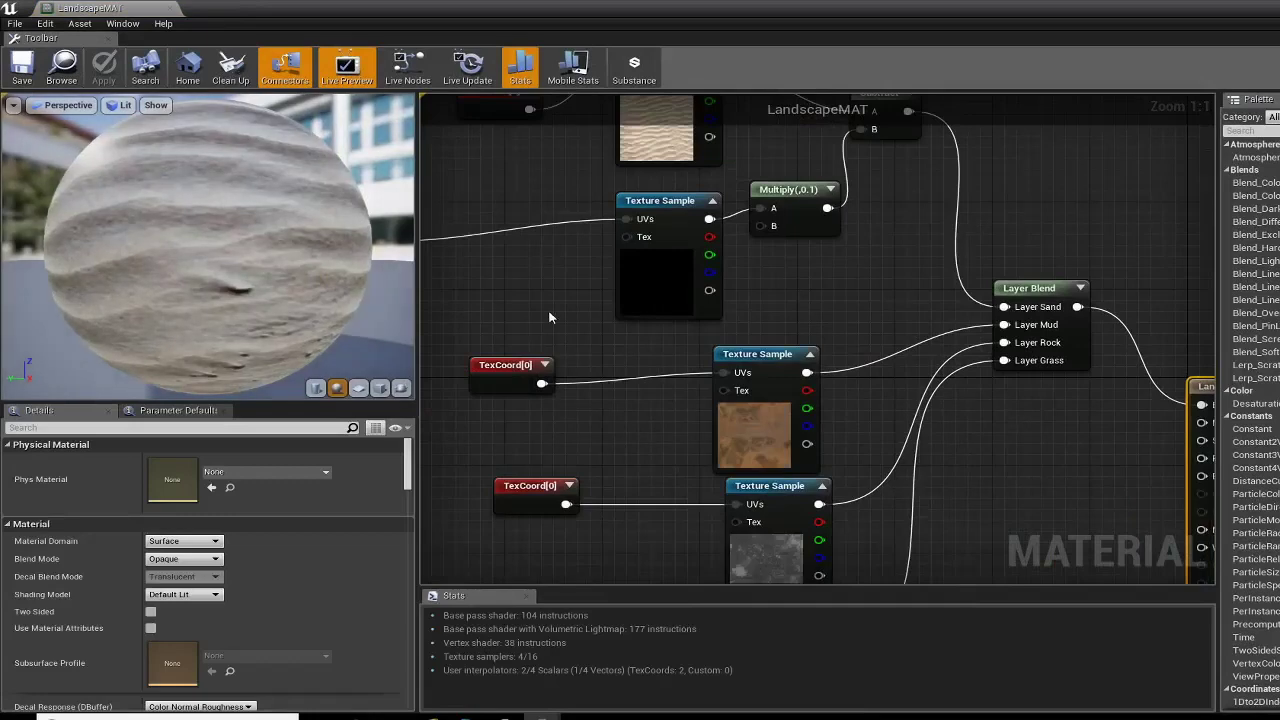
pyautogui.moveTo(553, 314); pyautogui.dragTo(835, 484, button='right')
pyautogui.moveTo(780, 263); pyautogui.dragTo(706, 197)
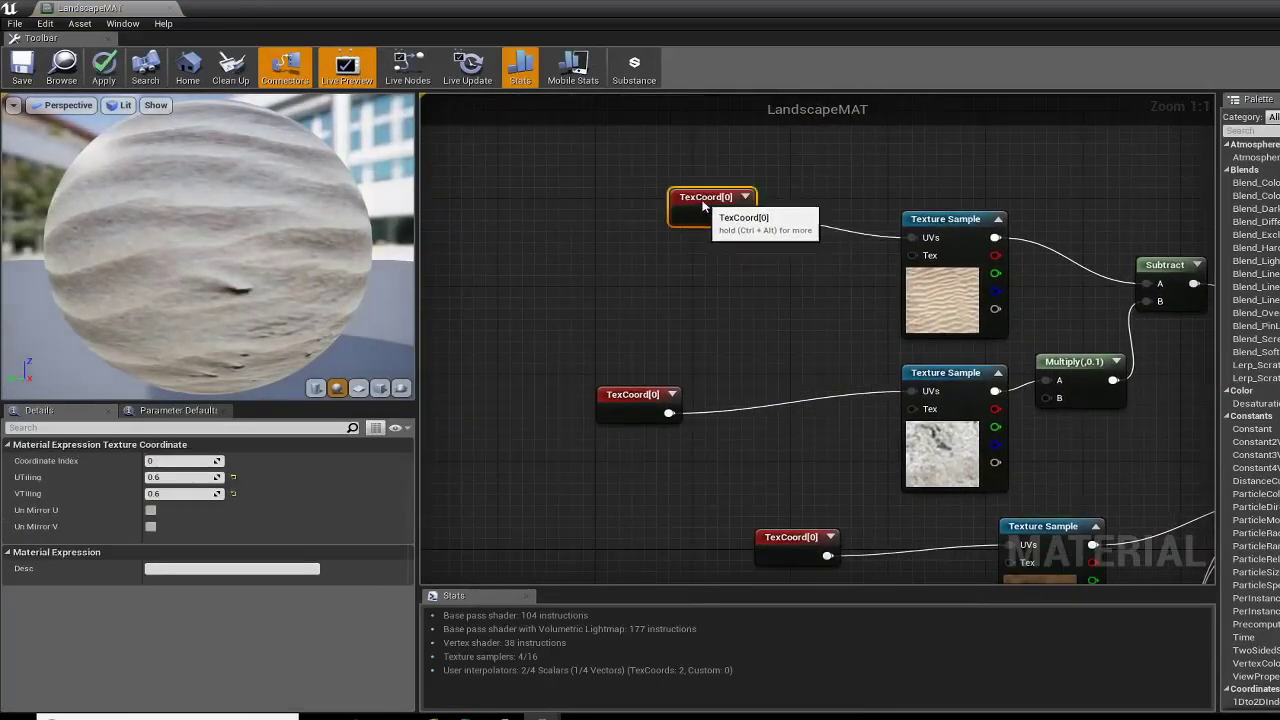
pyautogui.moveTo(630, 396); pyautogui.dragTo(699, 348)
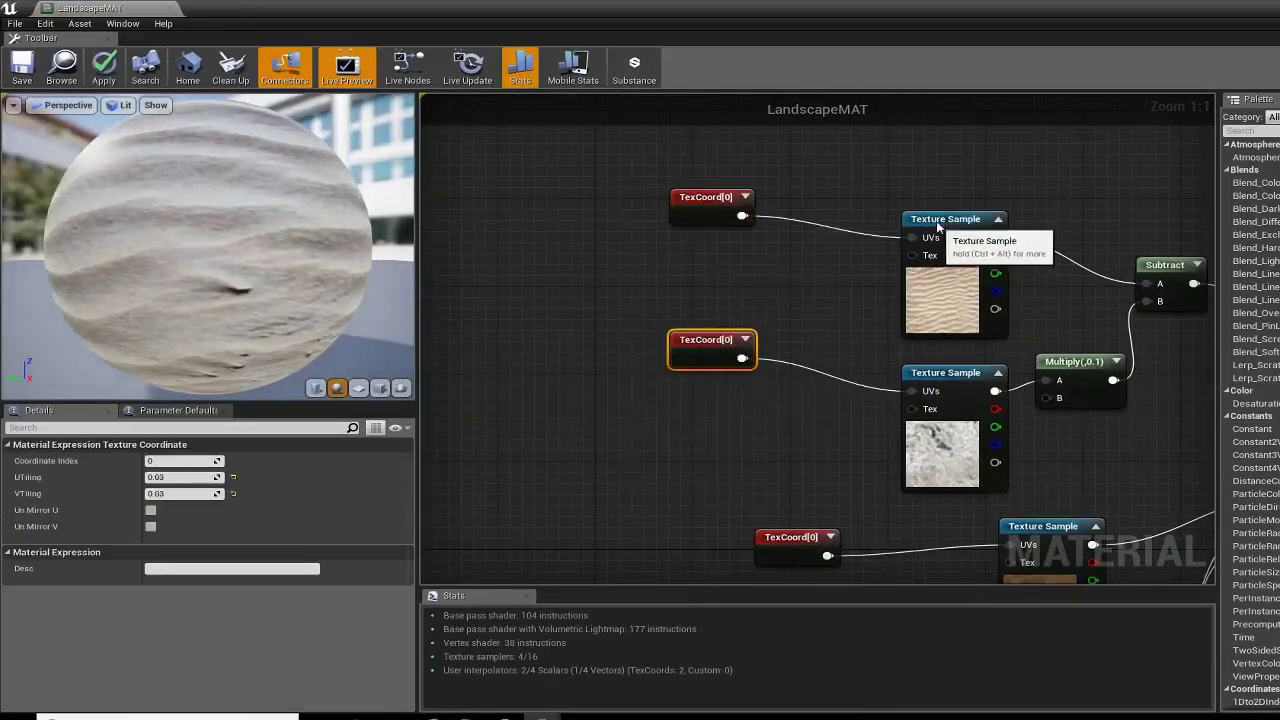
pyautogui.moveTo(928, 222); pyautogui.dragTo(928, 179)
# Step: Set UTiling and VTiling of the sand's TexCoord to 0.5 and nudge the sand Texture Sample up
pyautogui.click(684, 200)
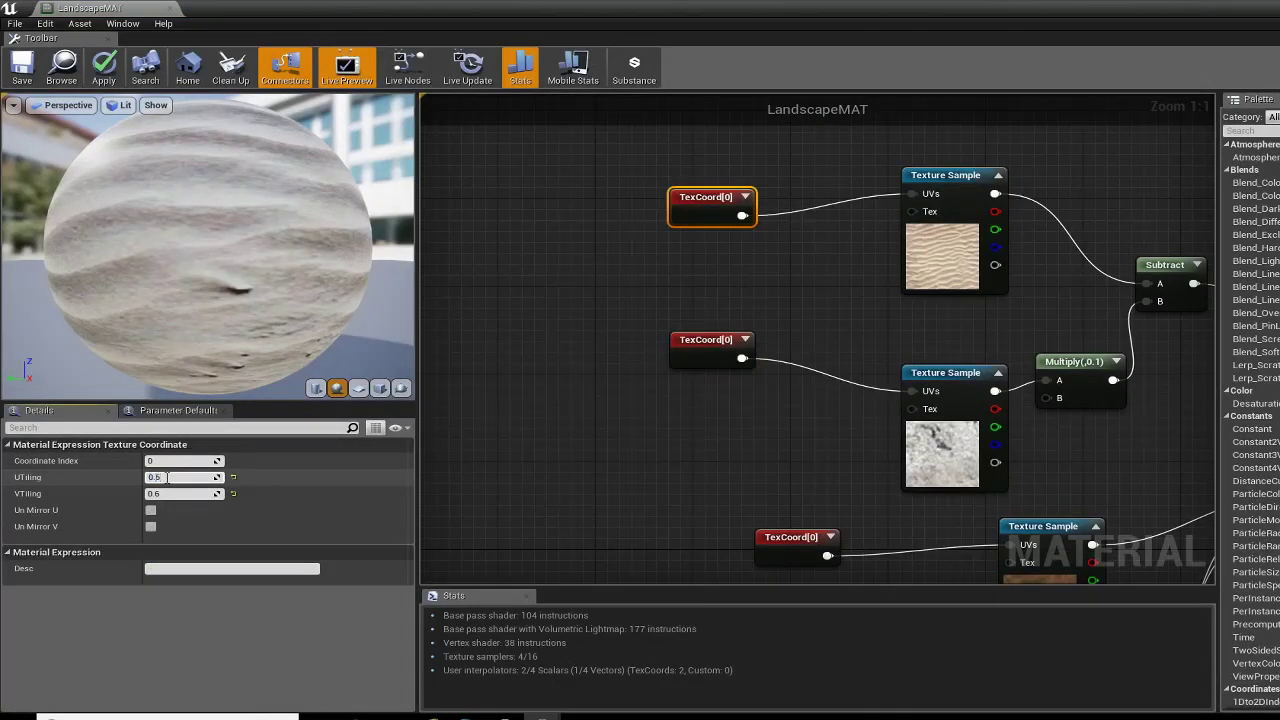
pyautogui.press('Tab')
pyautogui.write('0')
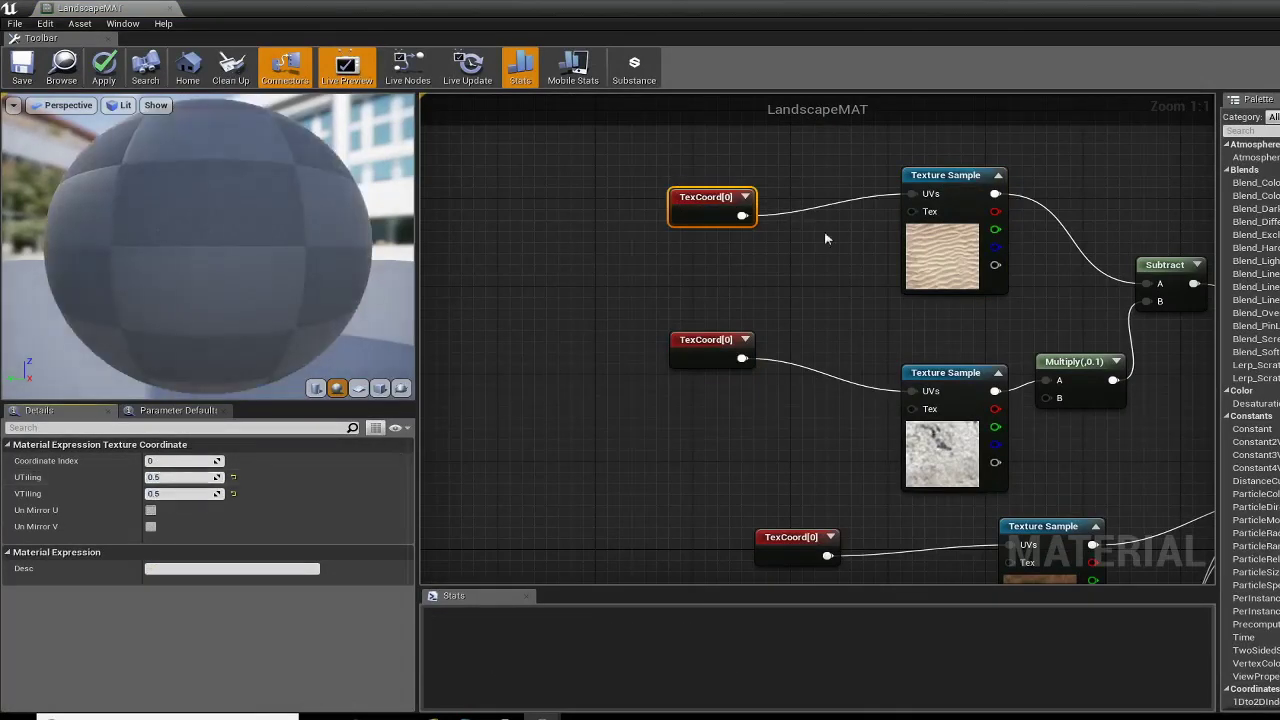
pyautogui.moveTo(955, 178); pyautogui.dragTo(955, 167)
# Step: Set UTiling and VTiling of the T_MacroVariation TexCoord to 0.01 and save the material
pyautogui.click(700, 337)
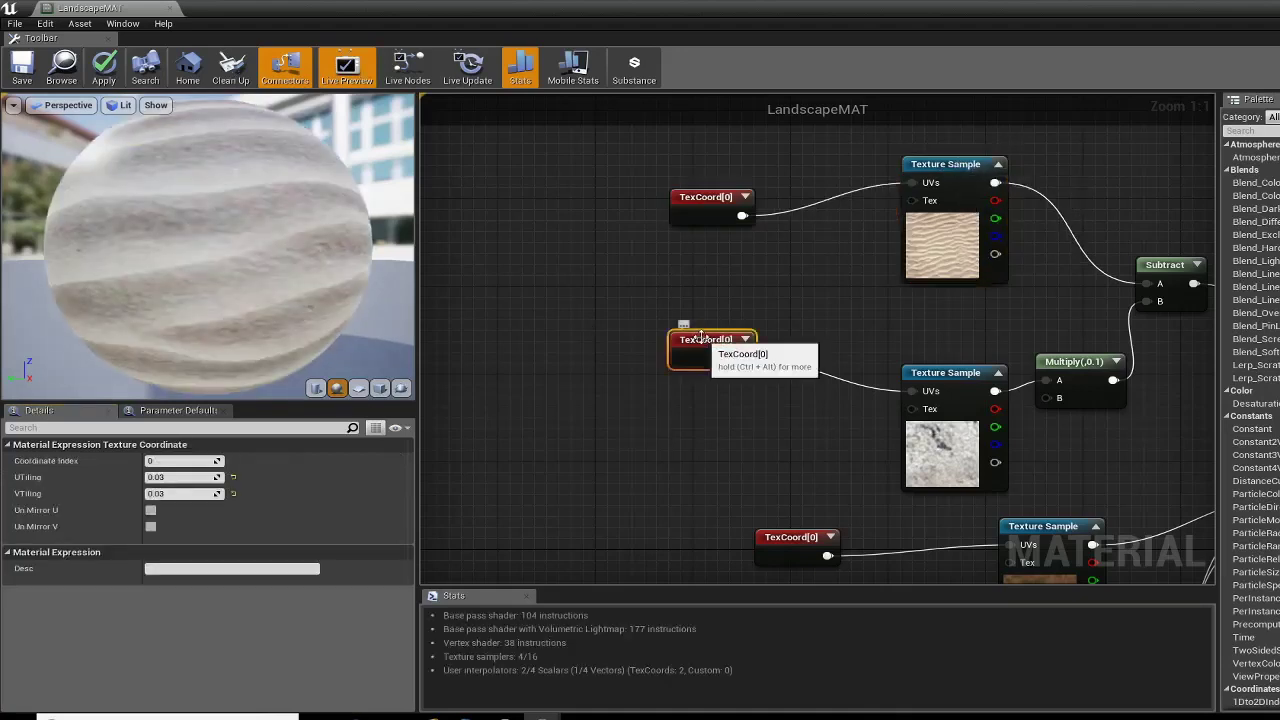
pyautogui.click(158, 477)
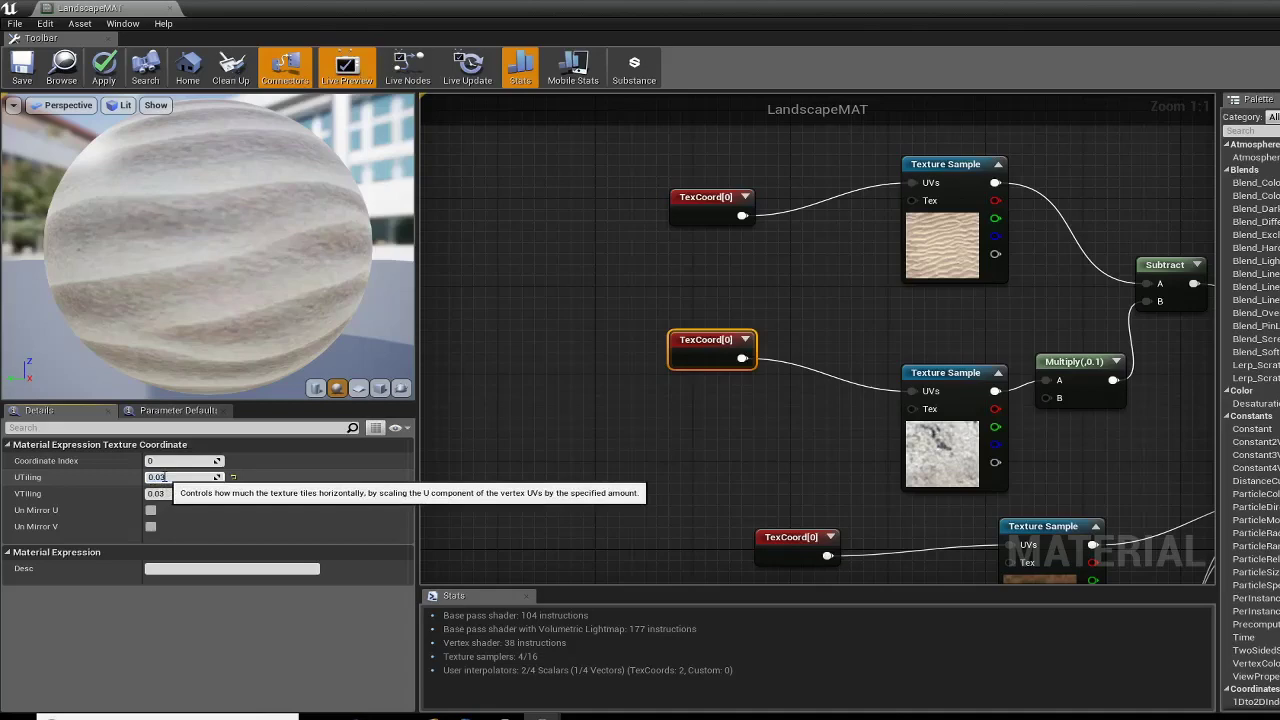
pyautogui.press('Tab')
pyautogui.write('0.01')
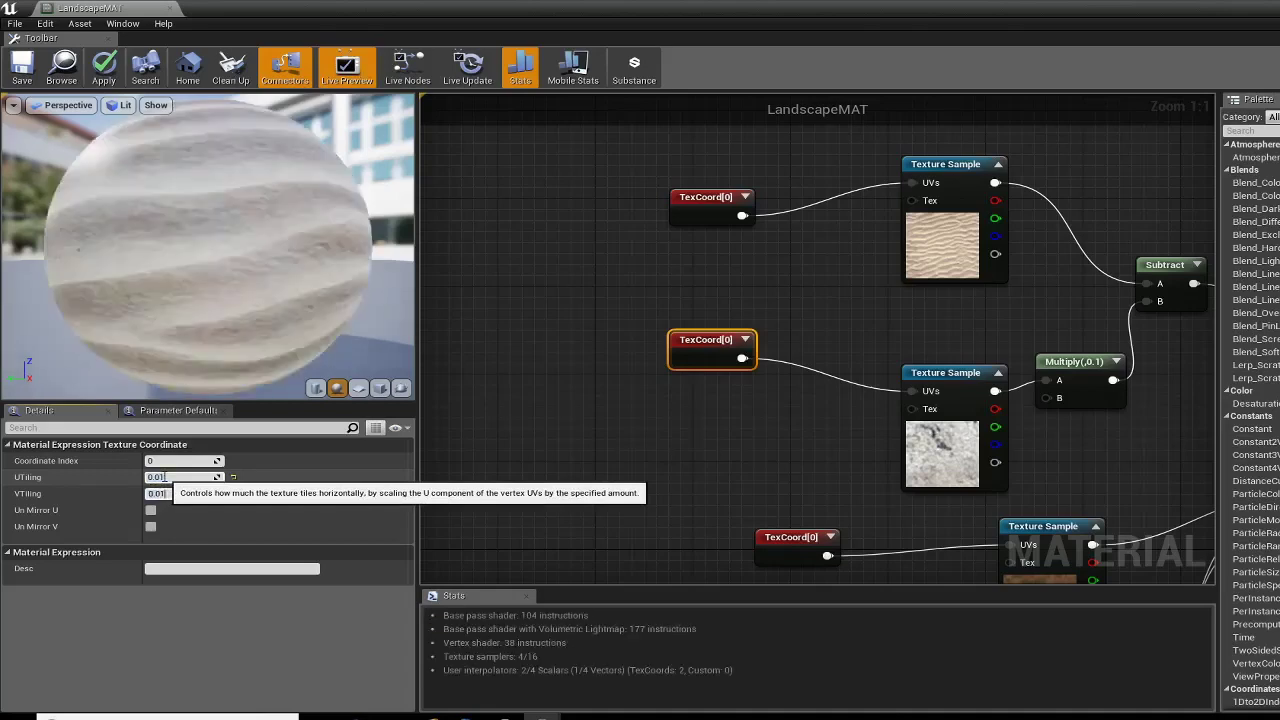
pyautogui.press('Return')
pyautogui.click(33, 82)
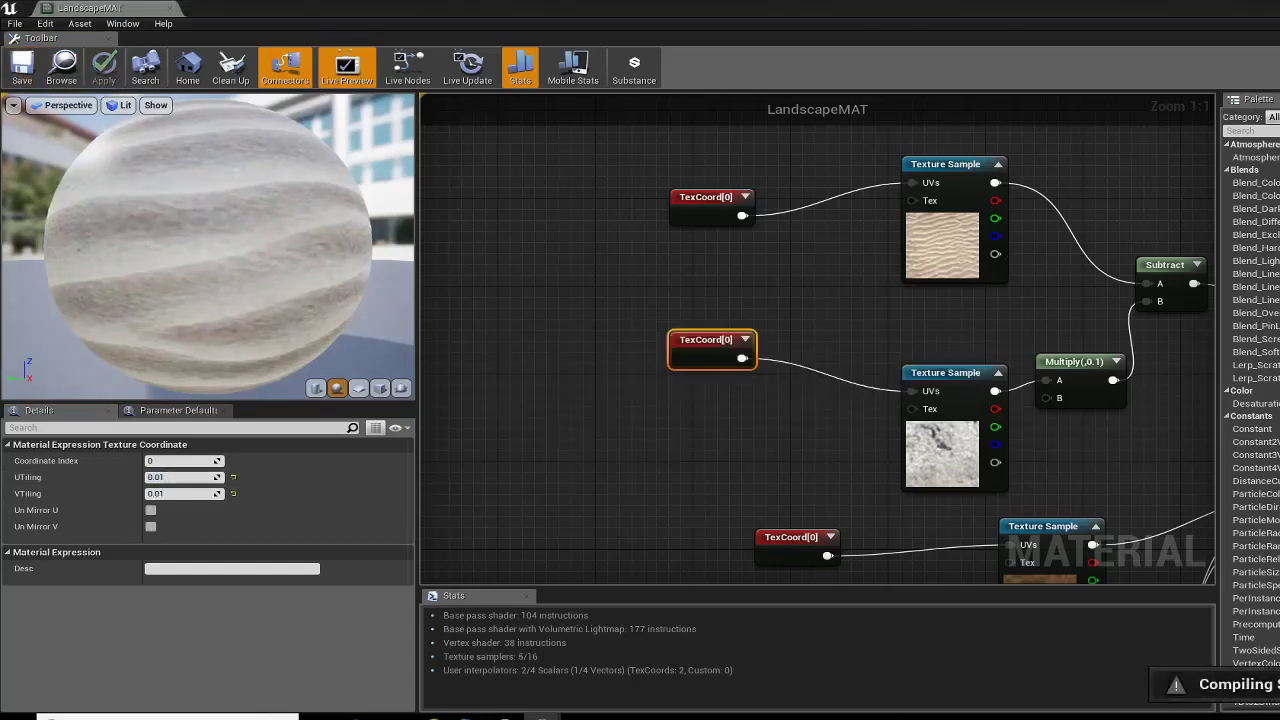
# Step: Move the mud, rock and grass Texture Samples and their TexCoord nodes away from the Layer Blend, below the T_MacroVariation nodes
pyautogui.moveTo(797, 477); pyautogui.dragTo(645, 306, button='right')
pyautogui.scroll(-3, 634, 423)
pyautogui.click(628, 313)
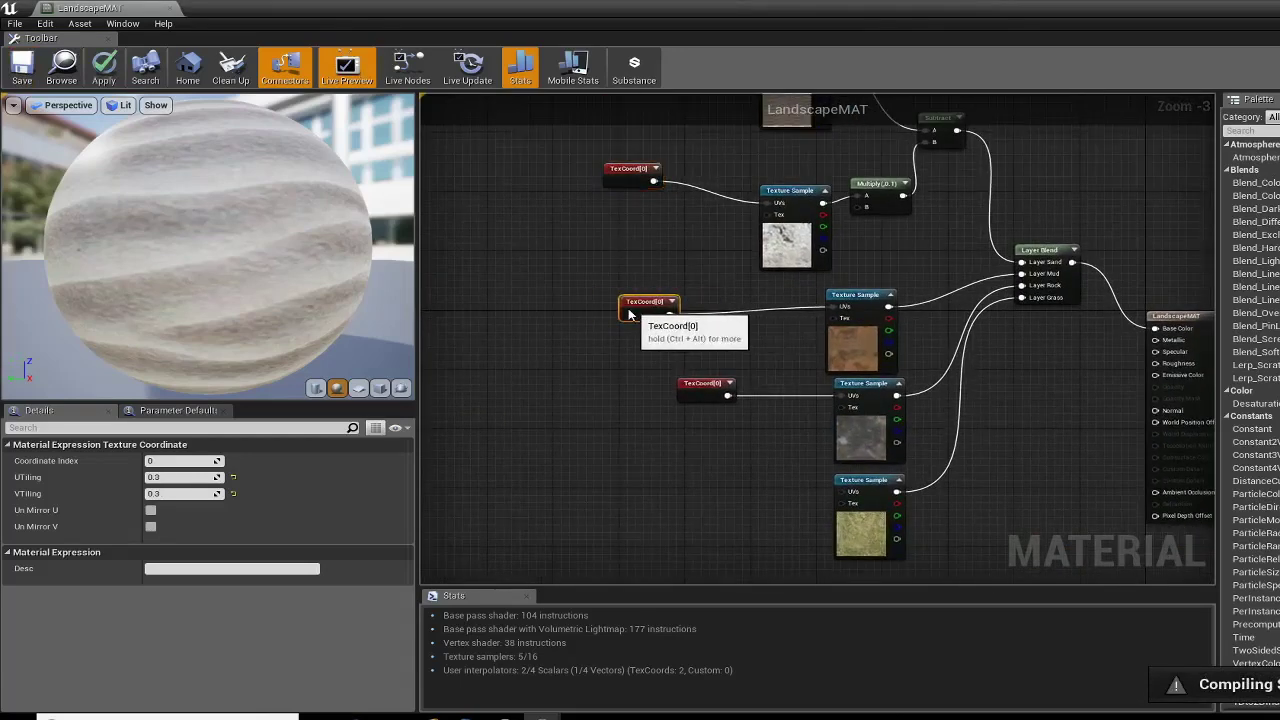
pyautogui.moveTo(628, 313); pyautogui.dragTo(590, 312)
pyautogui.moveTo(840, 297); pyautogui.dragTo(758, 298)
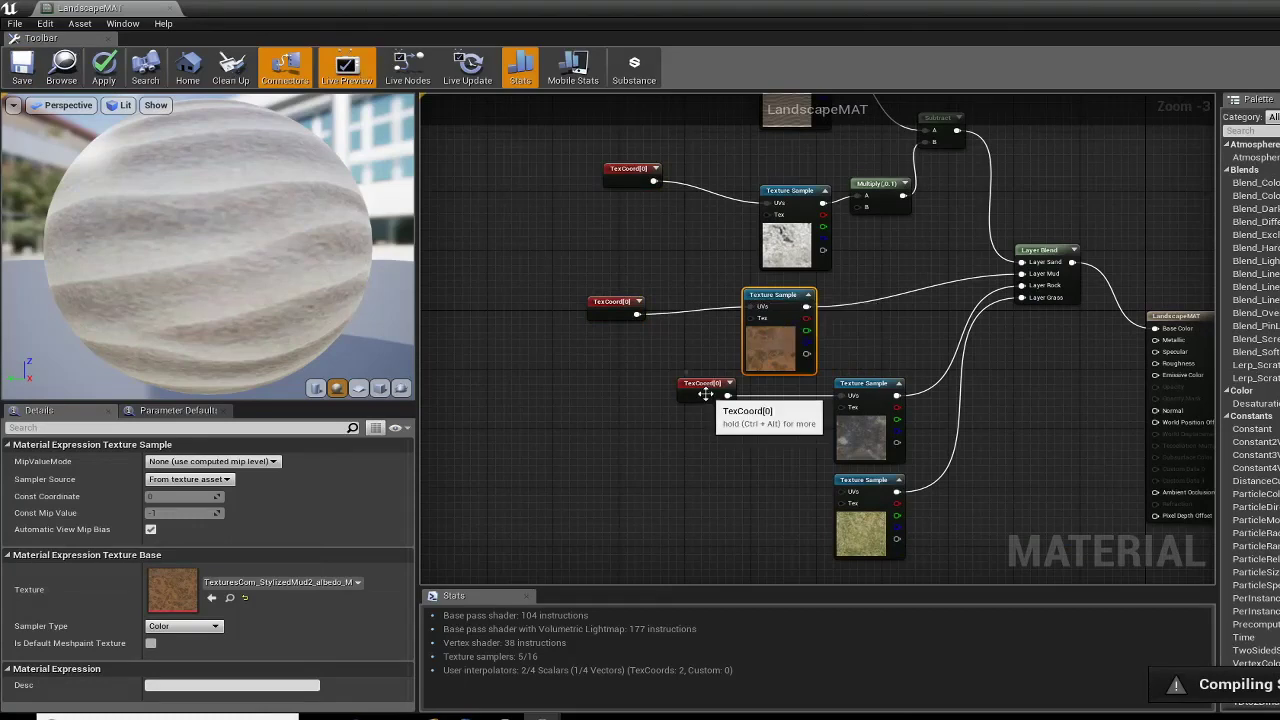
pyautogui.moveTo(705, 394); pyautogui.dragTo(599, 394)
pyautogui.moveTo(848, 383); pyautogui.dragTo(750, 398)
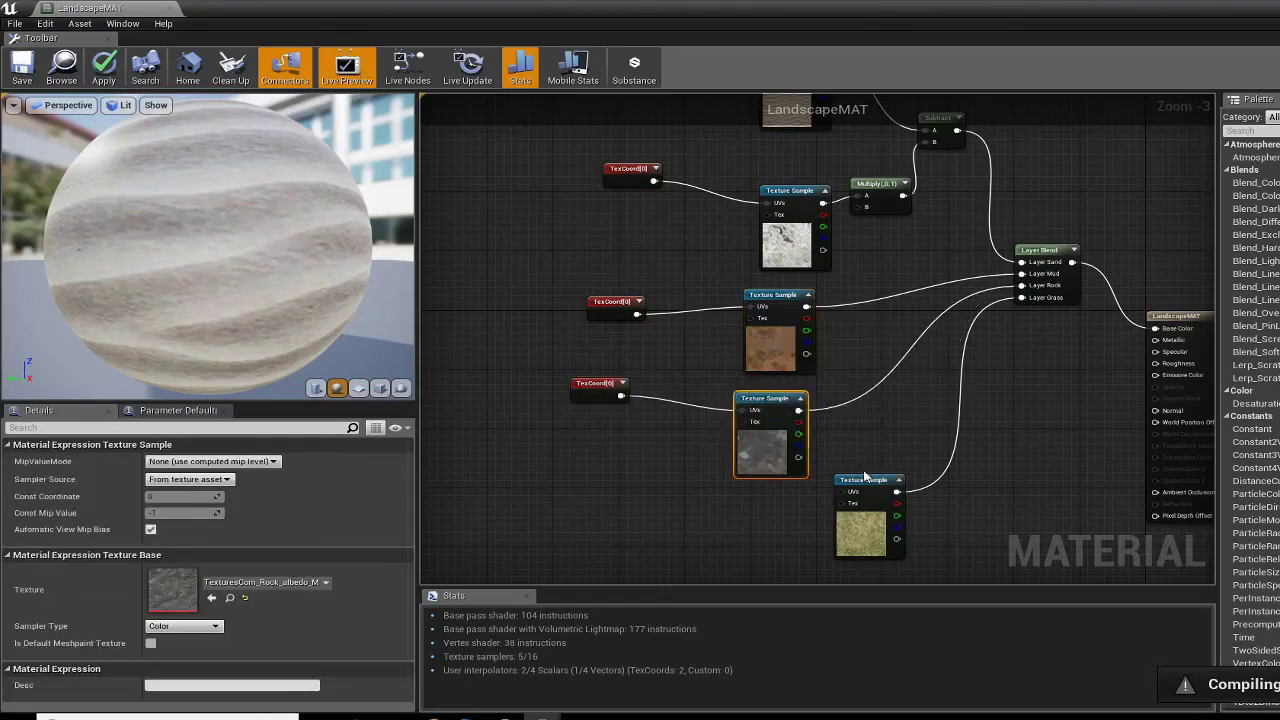
pyautogui.moveTo(872, 485); pyautogui.dragTo(755, 507)
# Step: Select the Layer Blend node and examine the Normal input of the LandscapeMAT result node
pyautogui.moveTo(846, 371); pyautogui.dragTo(699, 336, button='right')
pyautogui.click(892, 214)
pyautogui.scroll(9, 895, 214)
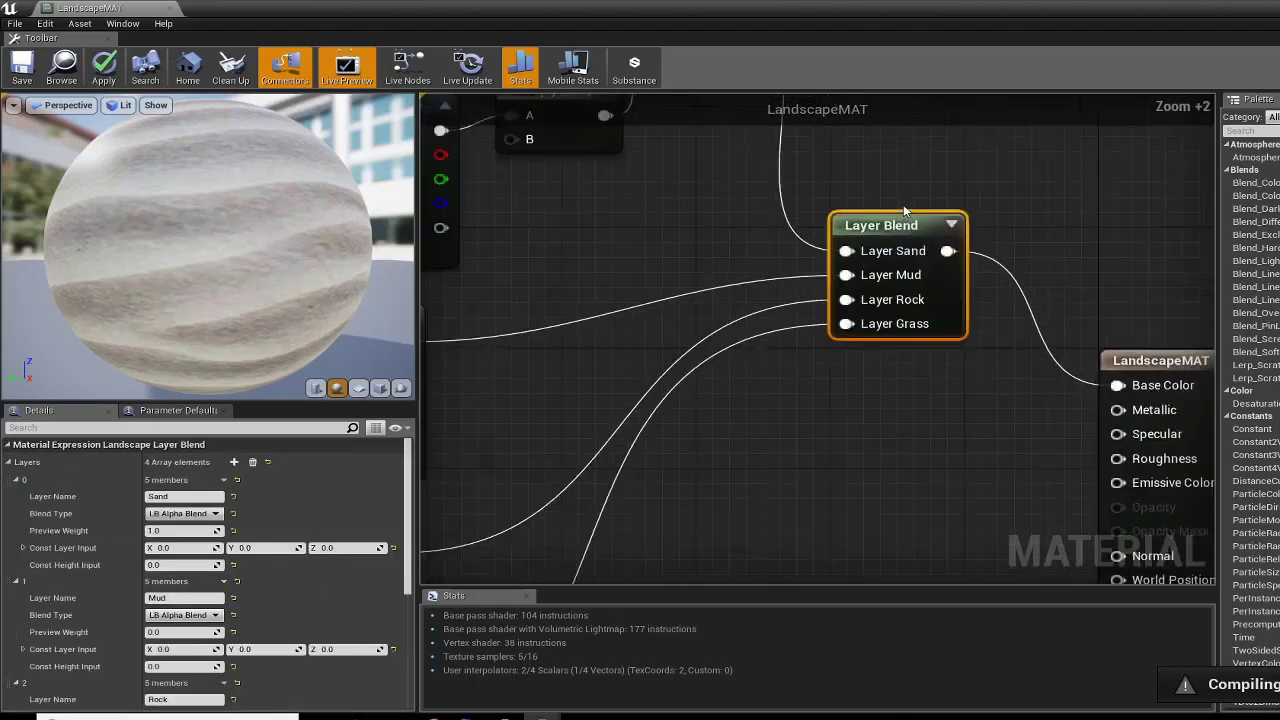
pyautogui.moveTo(783, 263); pyautogui.dragTo(737, 151, button='right')
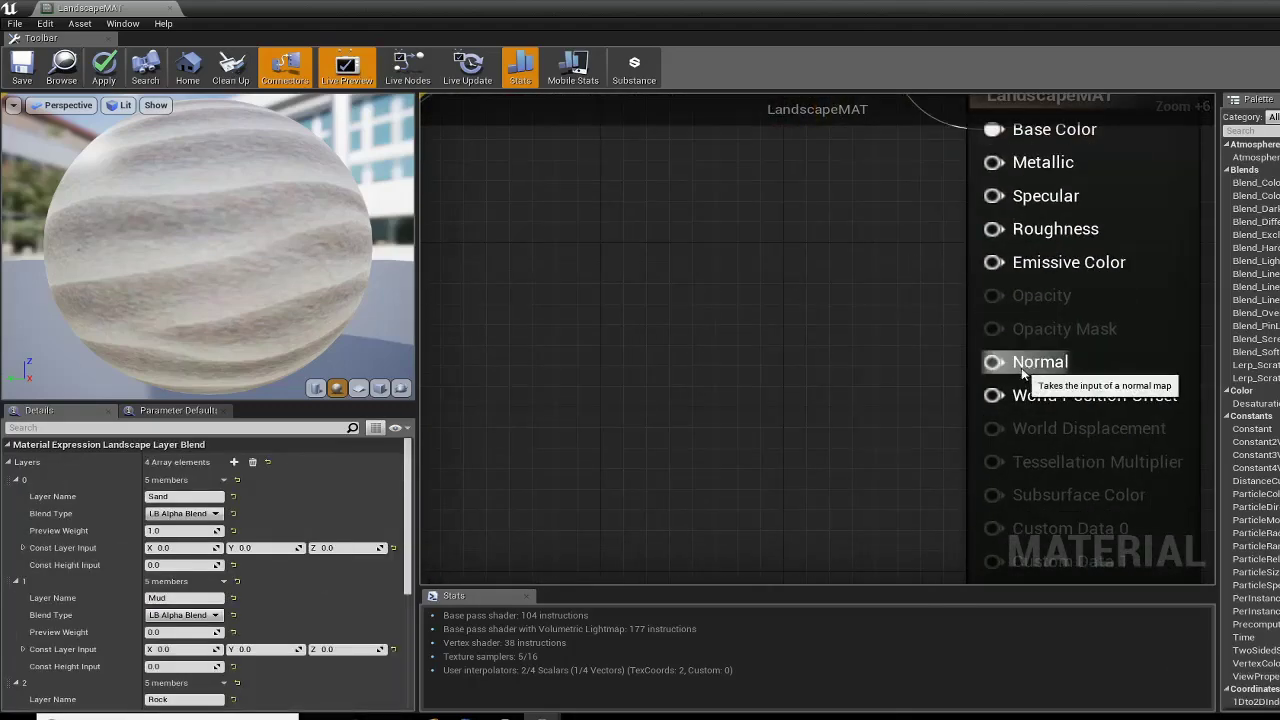
pyautogui.scroll(-3, 860, 343)
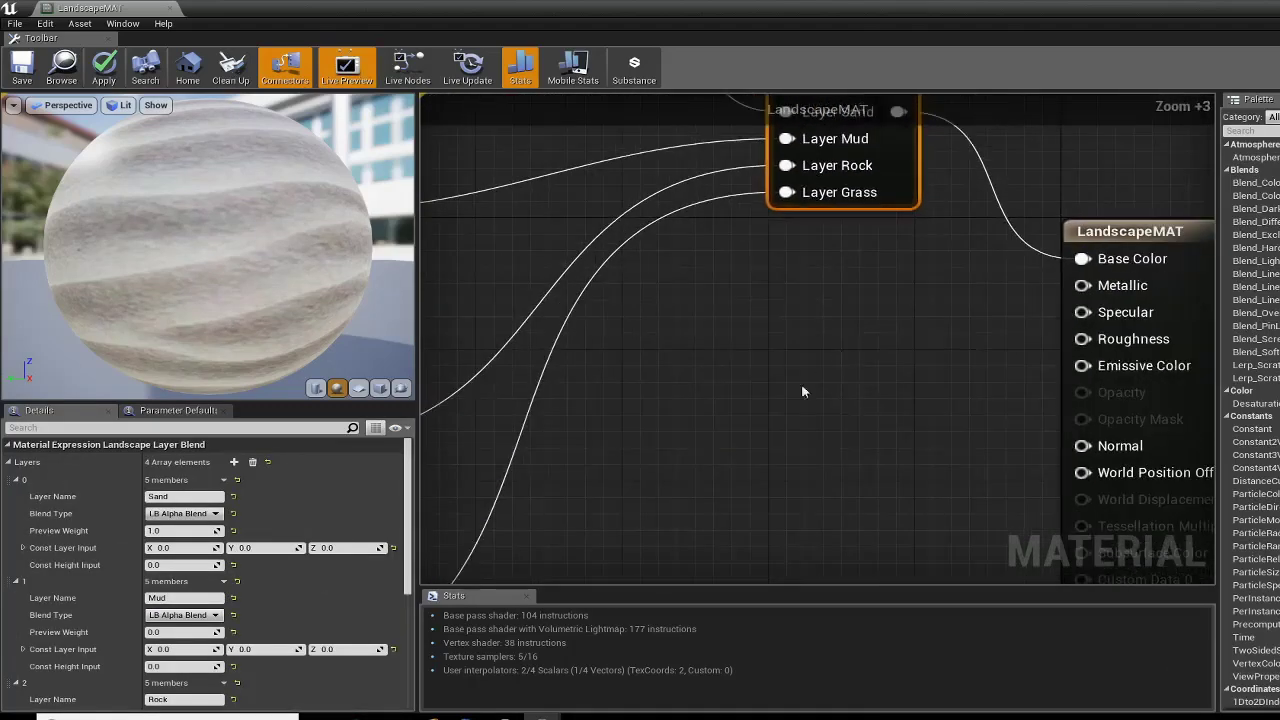
pyautogui.moveTo(802, 392); pyautogui.dragTo(937, 377, button='right')
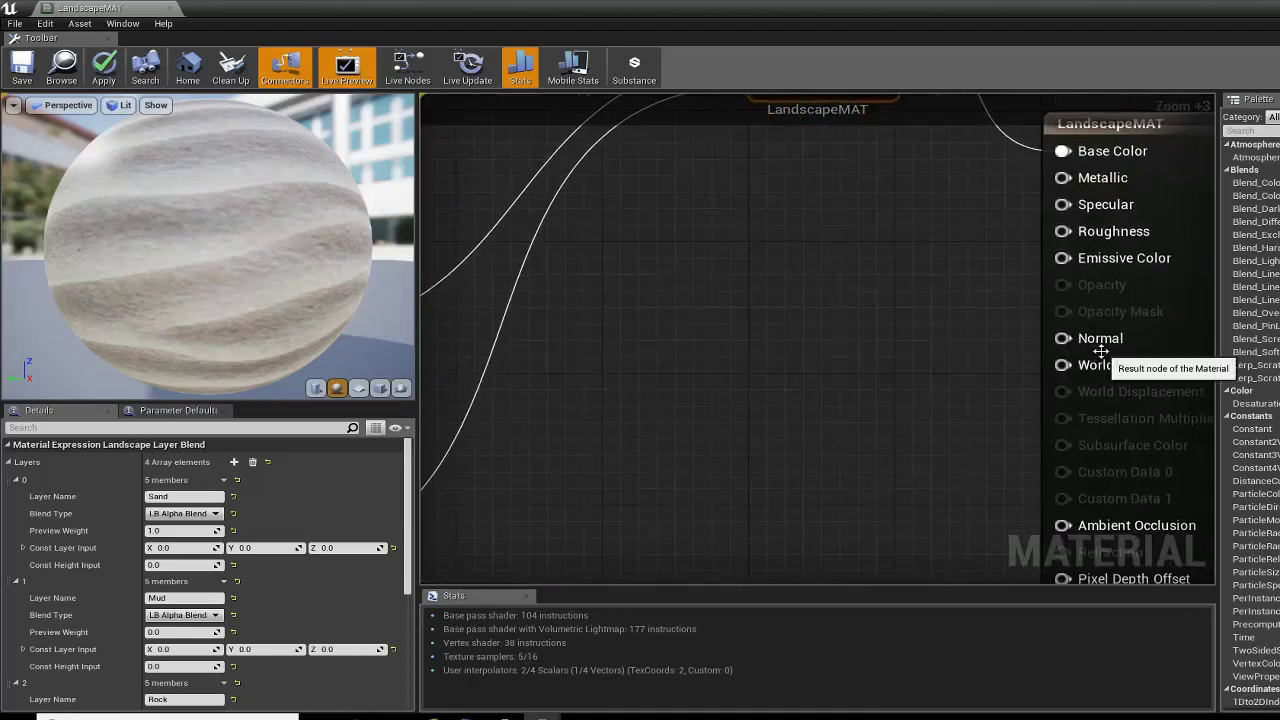
# Step: Paste a copy of the four-layer Layer Blend node beneath the original one
pyautogui.moveTo(908, 319); pyautogui.dragTo(800, 491, button='right')
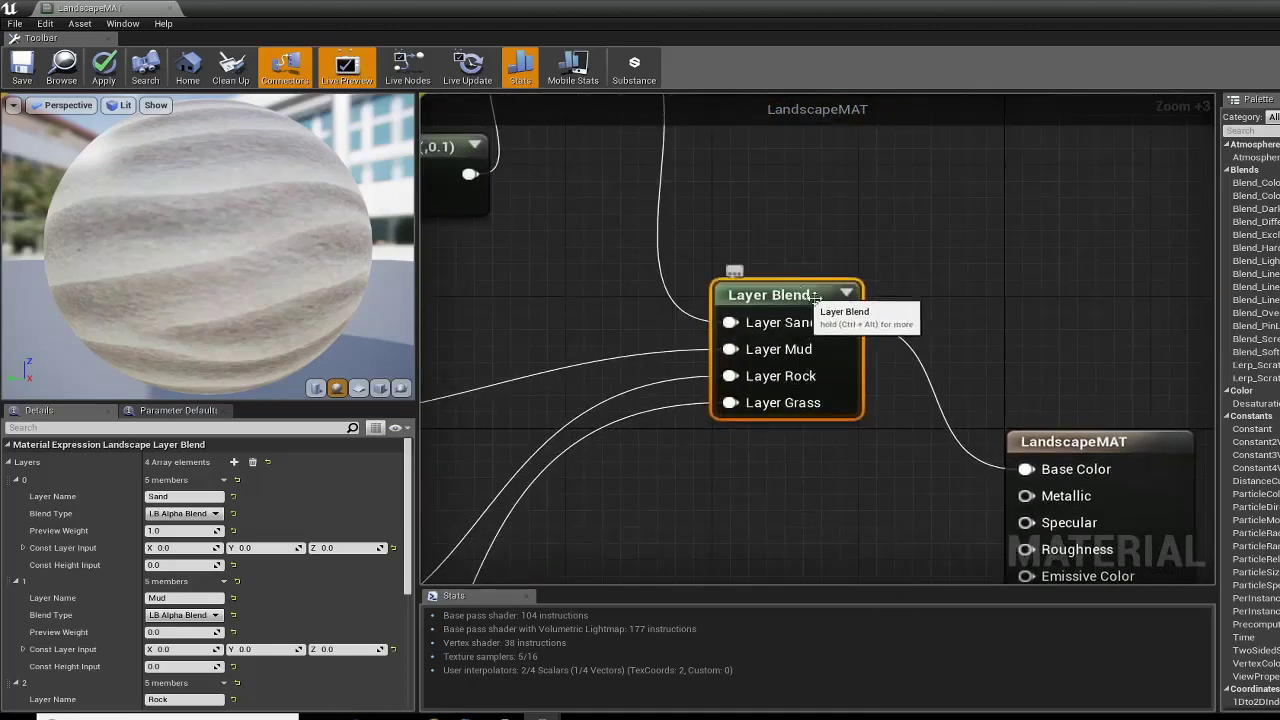
pyautogui.moveTo(864, 541); pyautogui.dragTo(889, 468, button='right')
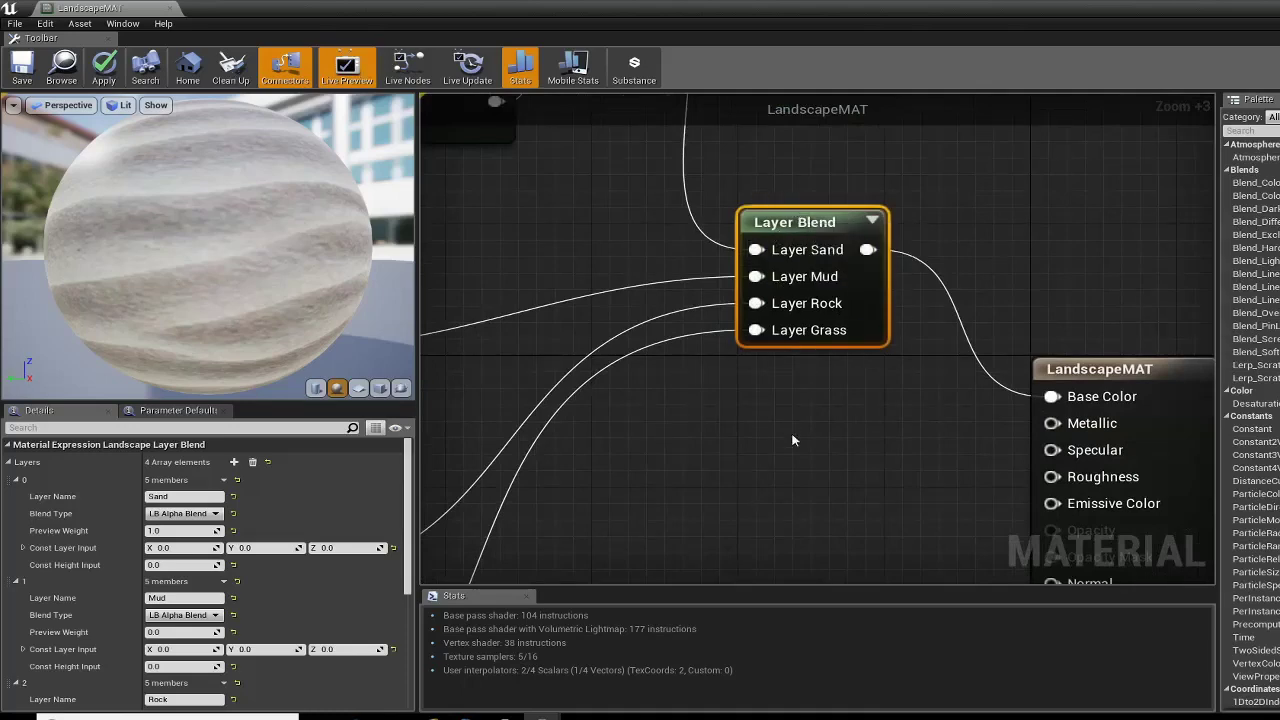
pyautogui.moveTo(792, 440); pyautogui.dragTo(754, 257, button='right')
pyautogui.scroll(-2, 754, 257)
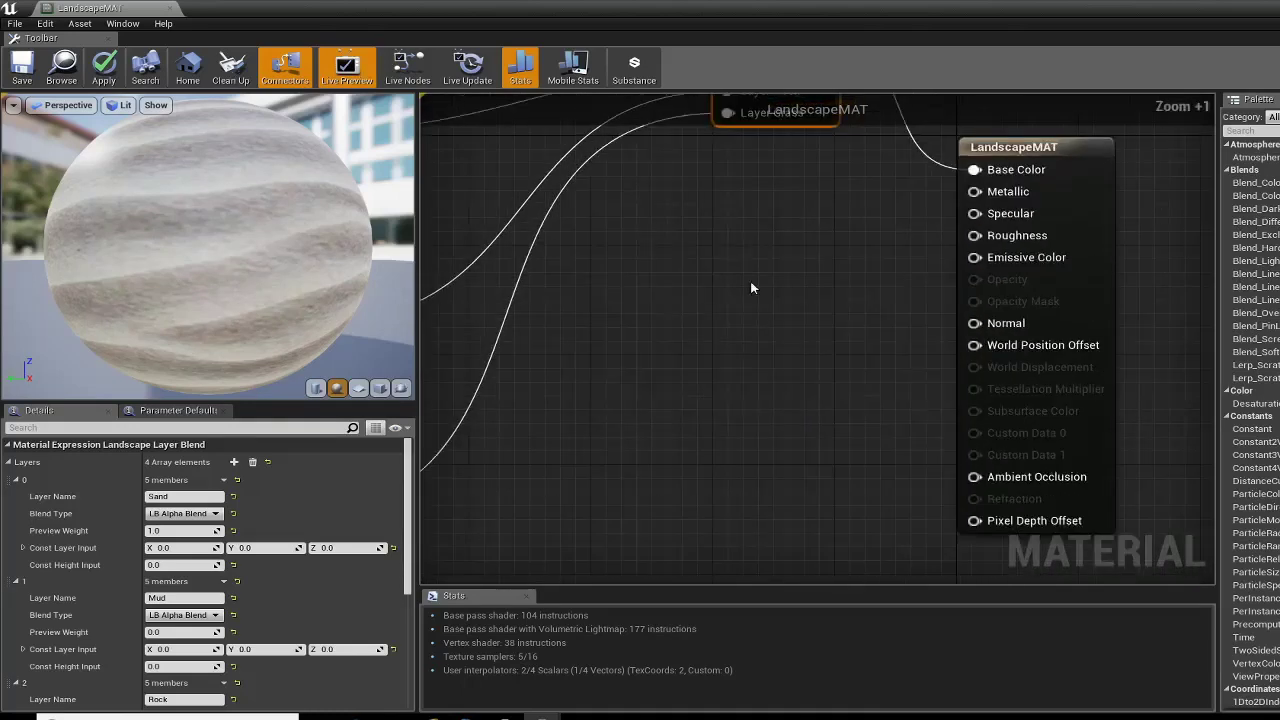
pyautogui.hotkey('ctrl', 'v')
pyautogui.moveTo(800, 322); pyautogui.dragTo(740, 208)
pyautogui.moveTo(871, 206); pyautogui.dragTo(812, 378, button='right')
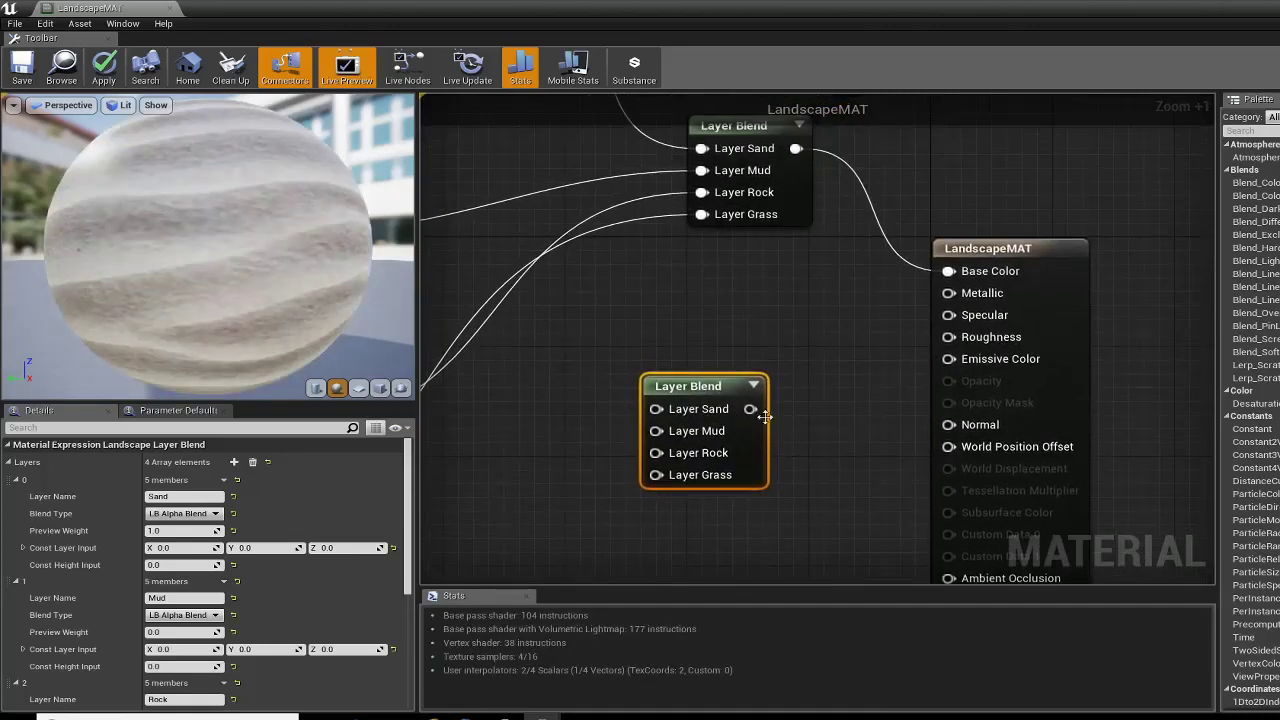
# Step: Connect the copied Layer Blend's output to the Normal input of LandscapeMAT and place the node closer to it
pyautogui.moveTo(752, 410); pyautogui.dragTo(870, 421)
pyautogui.moveTo(948, 430); pyautogui.dragTo(948, 426)
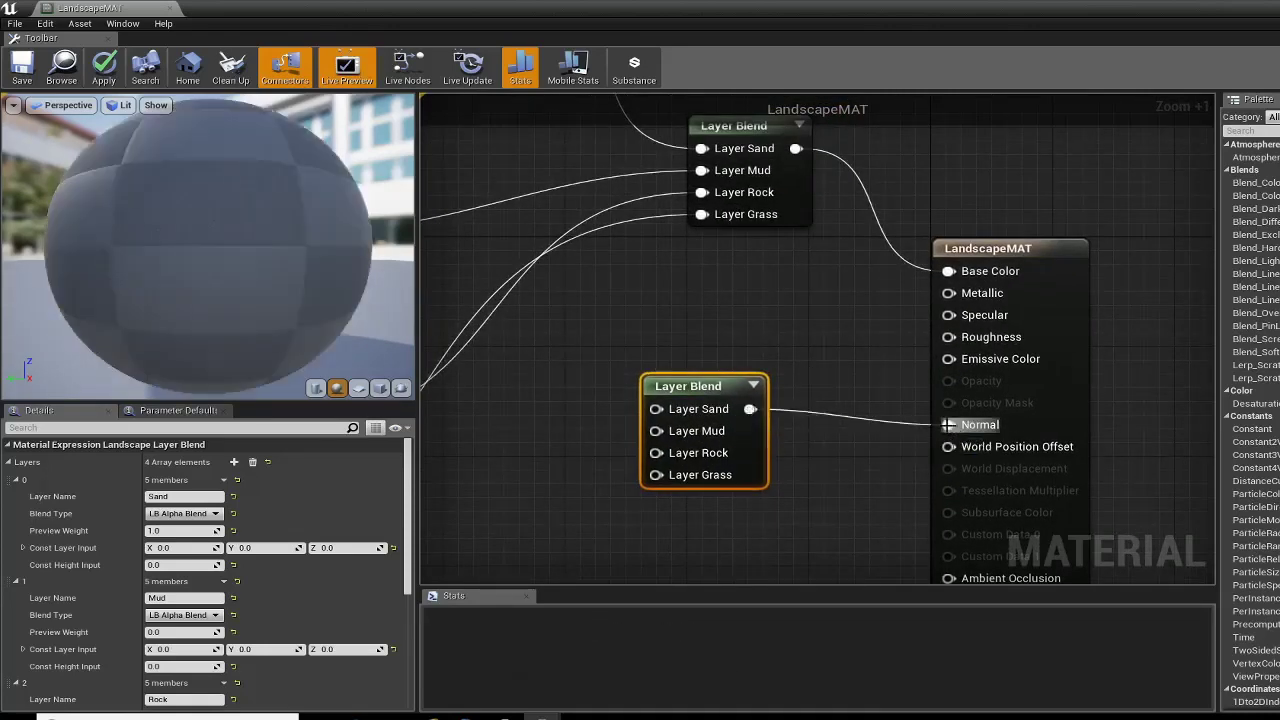
pyautogui.moveTo(700, 386); pyautogui.dragTo(761, 387)
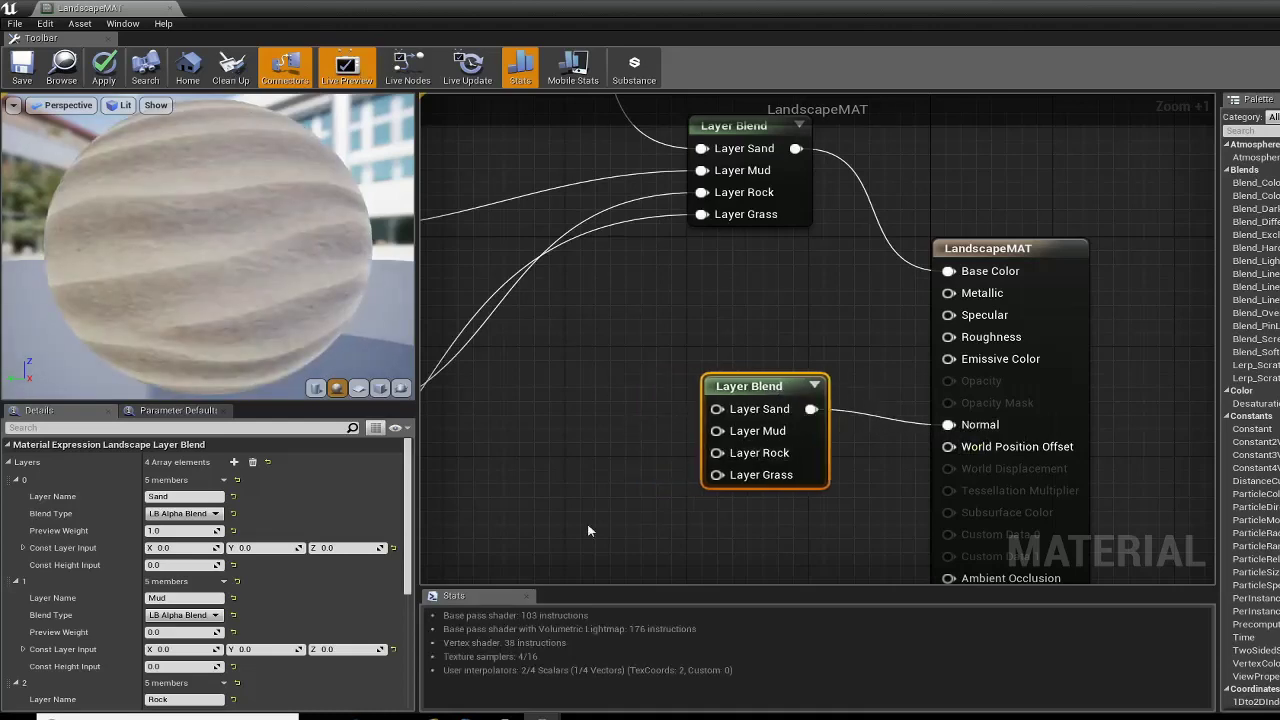
# Step: Examine the tiling settings of the texture coordinate nodes that feed the two sand layer textures
pyautogui.scroll(-4, 588, 531)
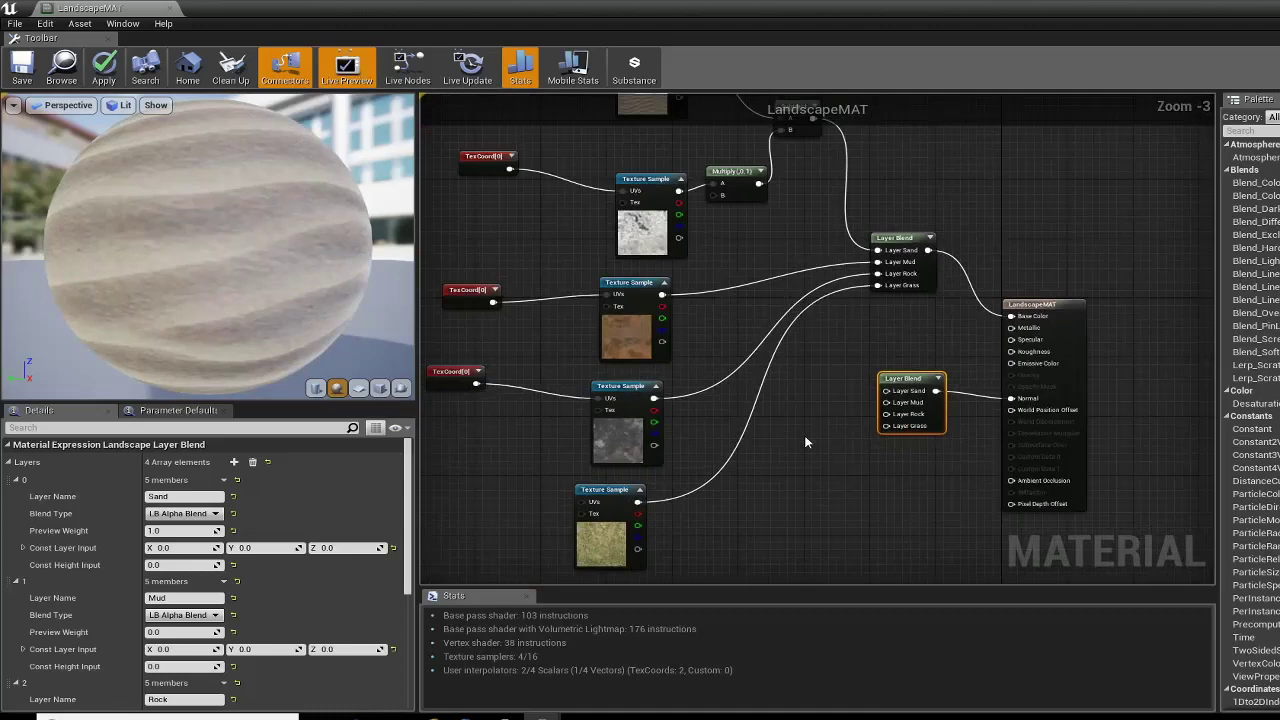
pyautogui.moveTo(806, 442); pyautogui.dragTo(877, 463, button='right')
pyautogui.scroll(3, 665, 295)
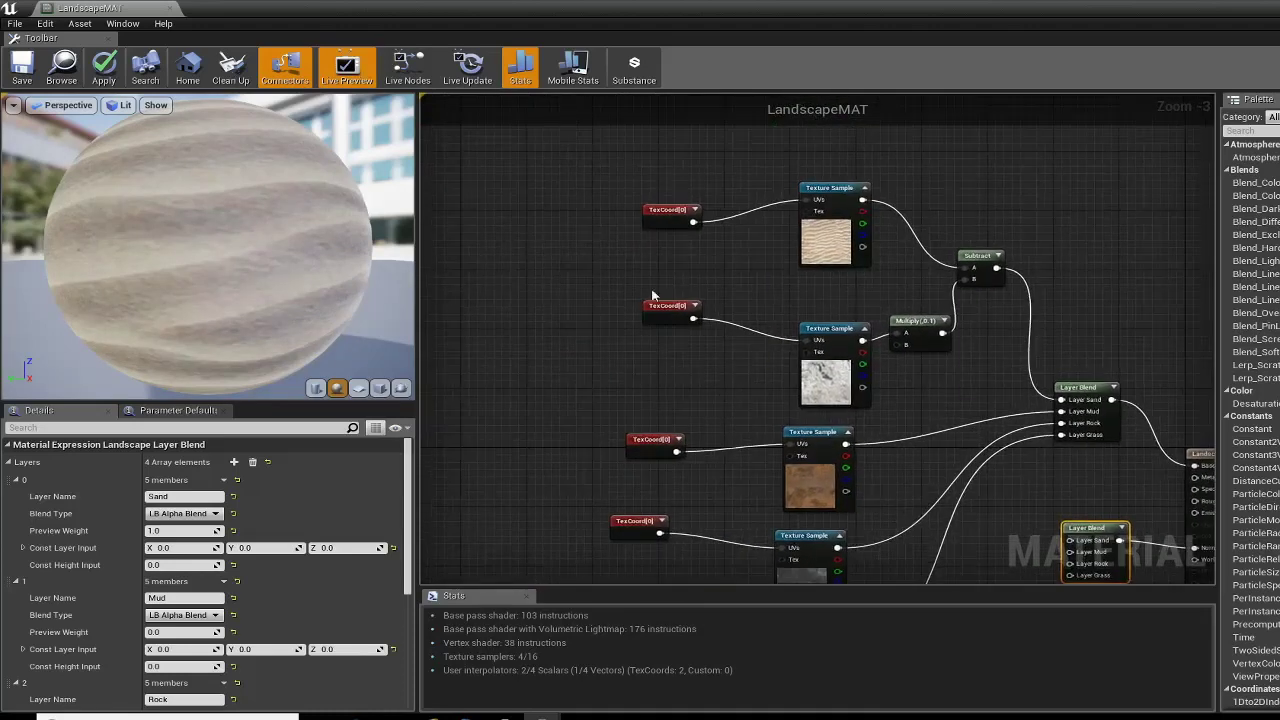
pyautogui.moveTo(686, 319); pyautogui.dragTo(672, 319)
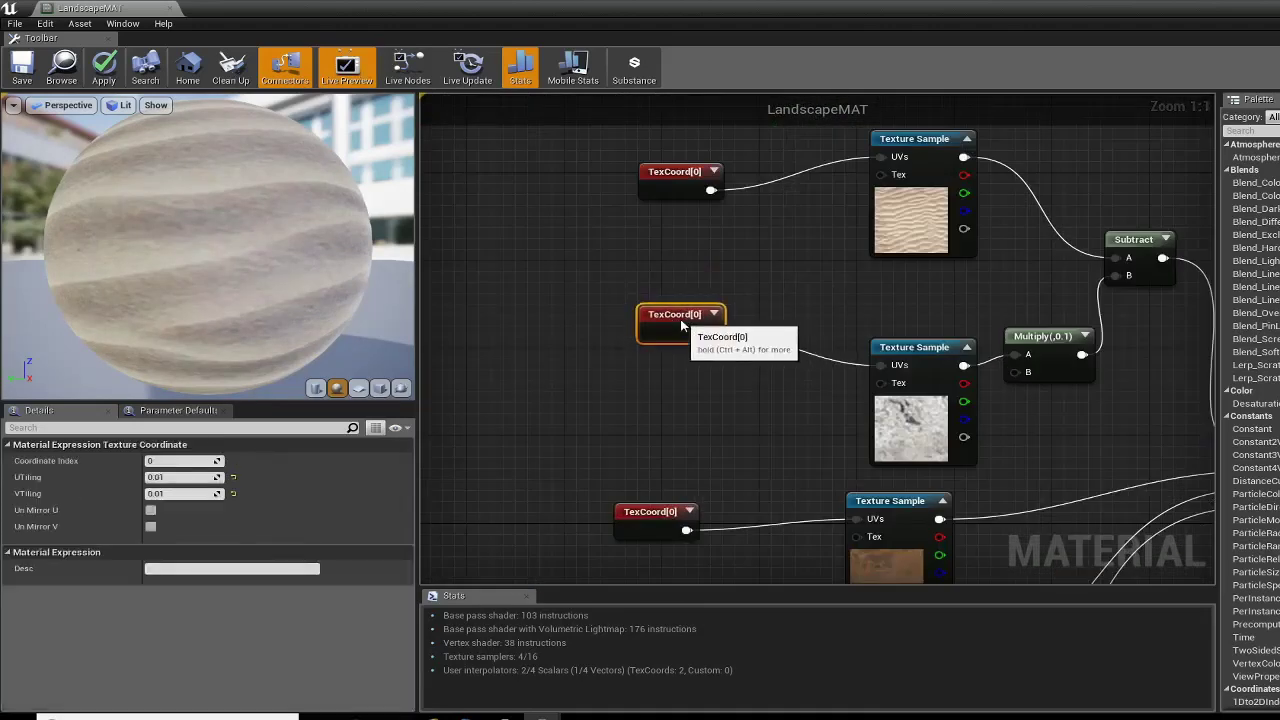
pyautogui.click(666, 196)
pyautogui.moveTo(945, 266); pyautogui.dragTo(821, 332, button='right')
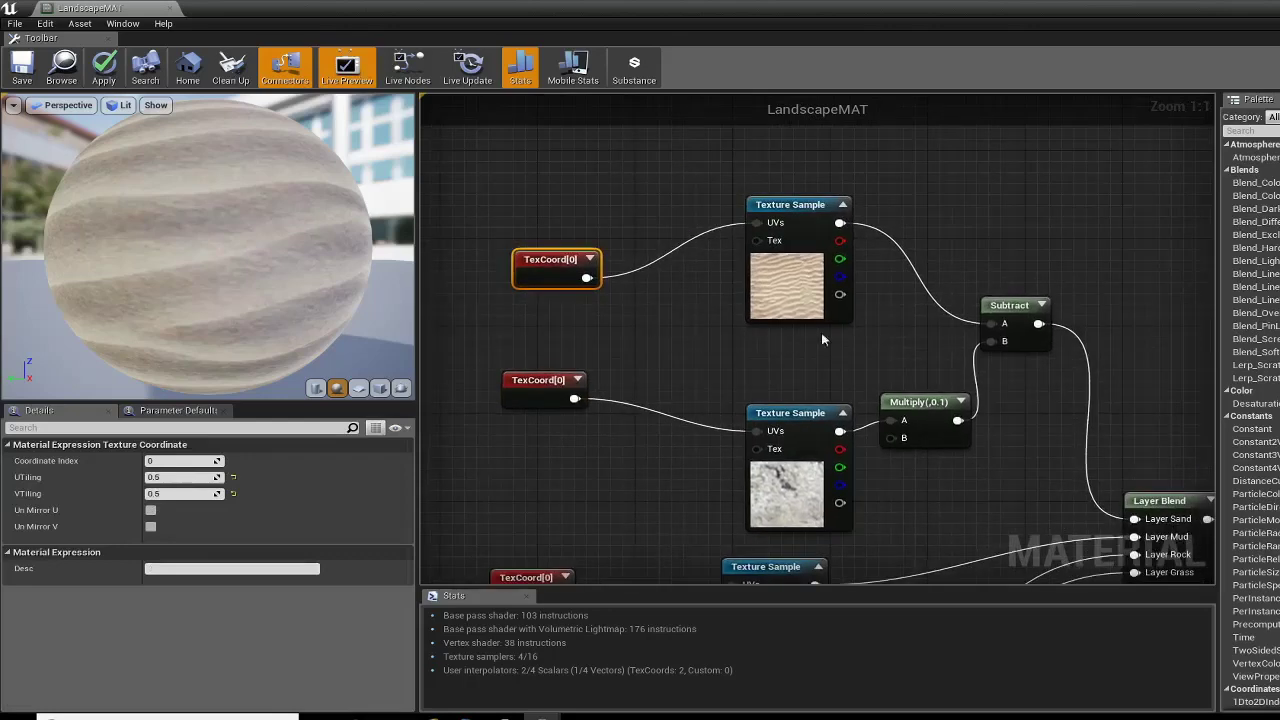
pyautogui.moveTo(680, 355); pyautogui.dragTo(697, 227, button='right')
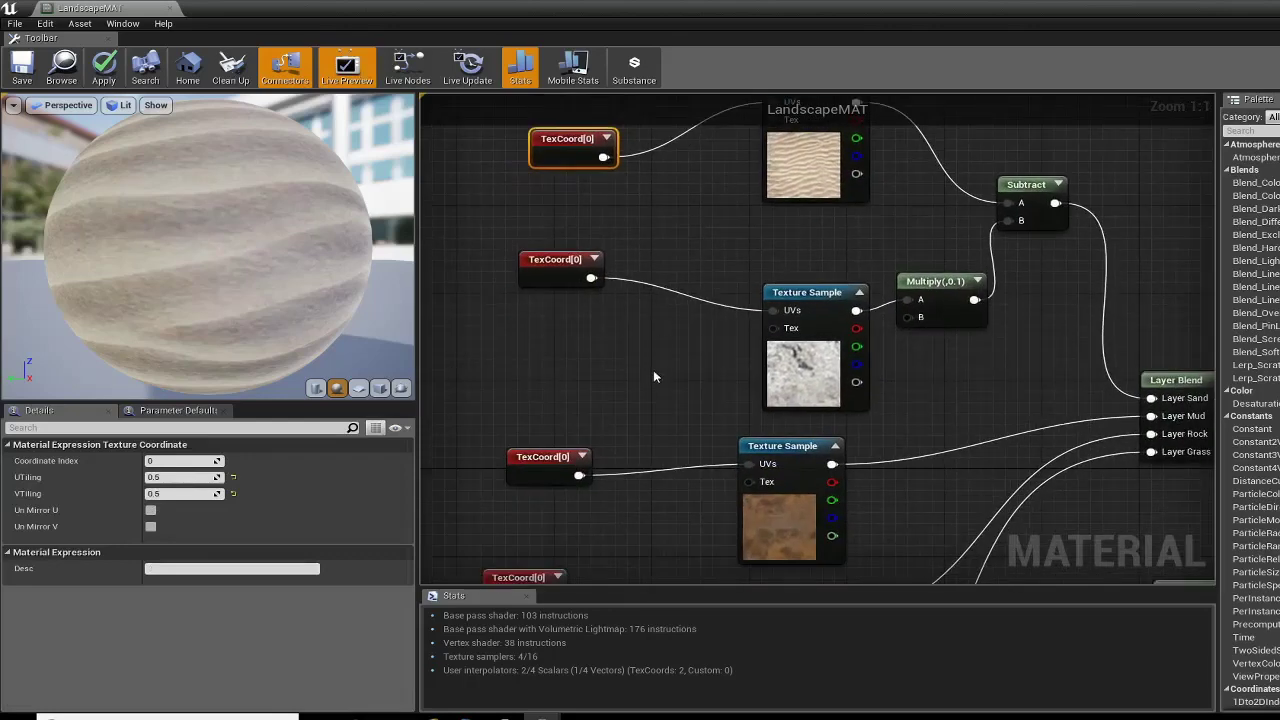
pyautogui.moveTo(653, 376); pyautogui.dragTo(571, 195, button='right')
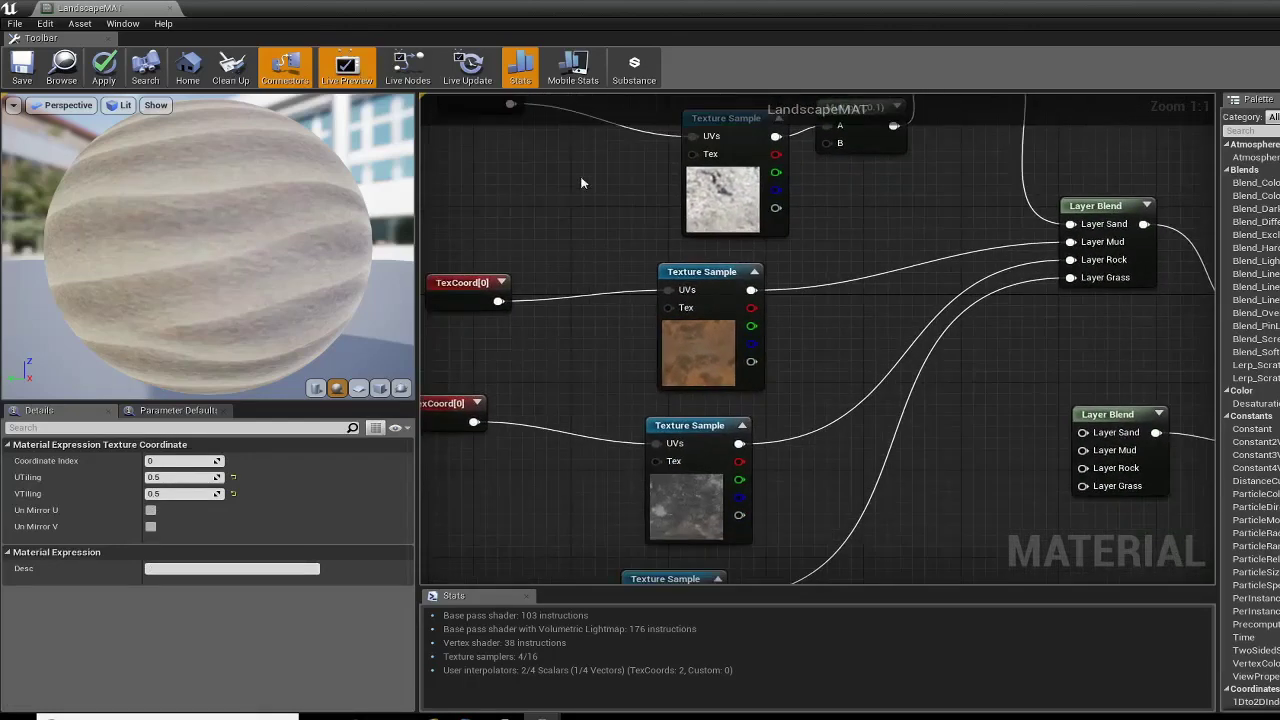
# Step: Move the base color node group upward and shift the normal Layer Blend down and away from LandscapeMAT to free space
pyautogui.scroll(-7, 586, 219)
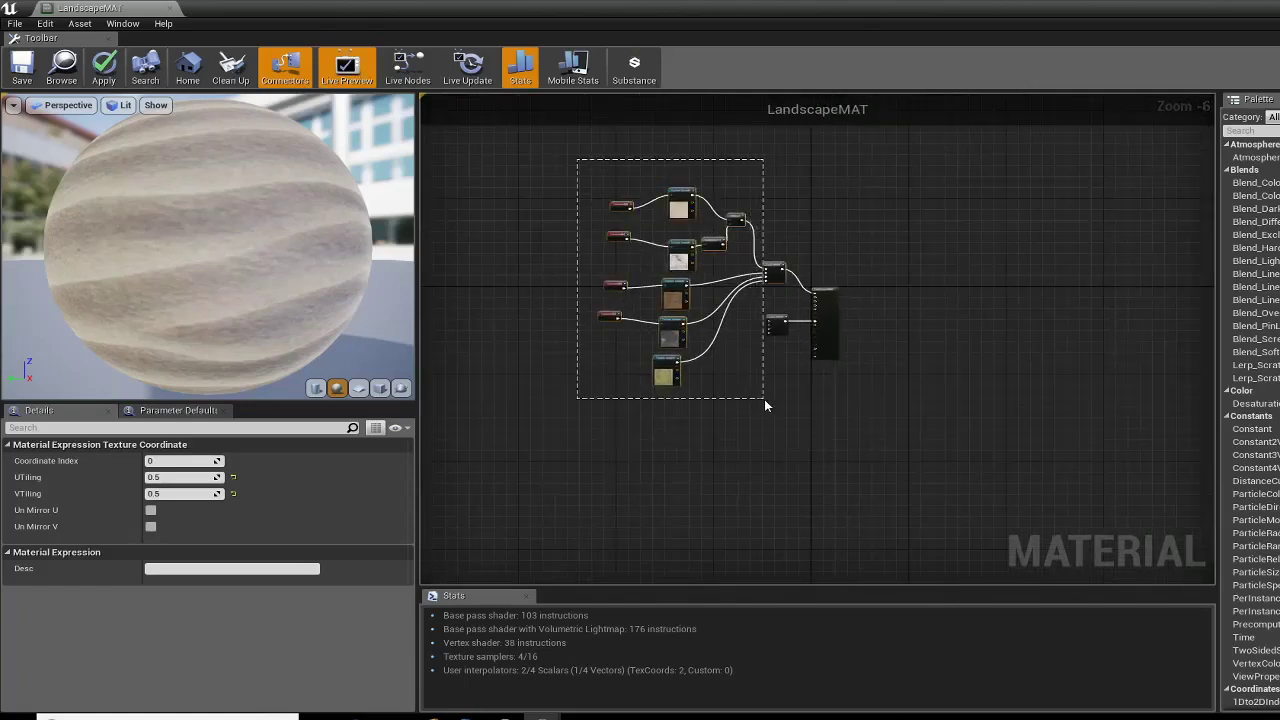
pyautogui.moveTo(764, 399); pyautogui.dragTo(762, 400)
pyautogui.moveTo(773, 272); pyautogui.dragTo(758, 152)
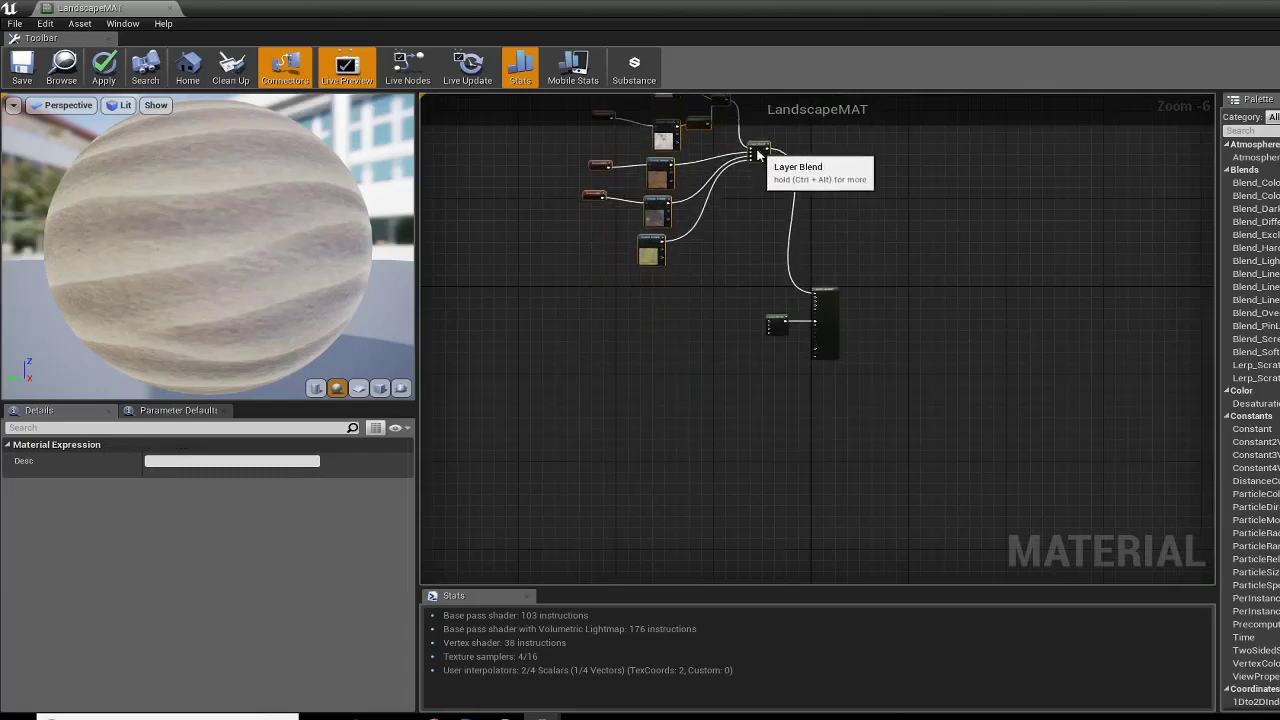
pyautogui.press('Home')
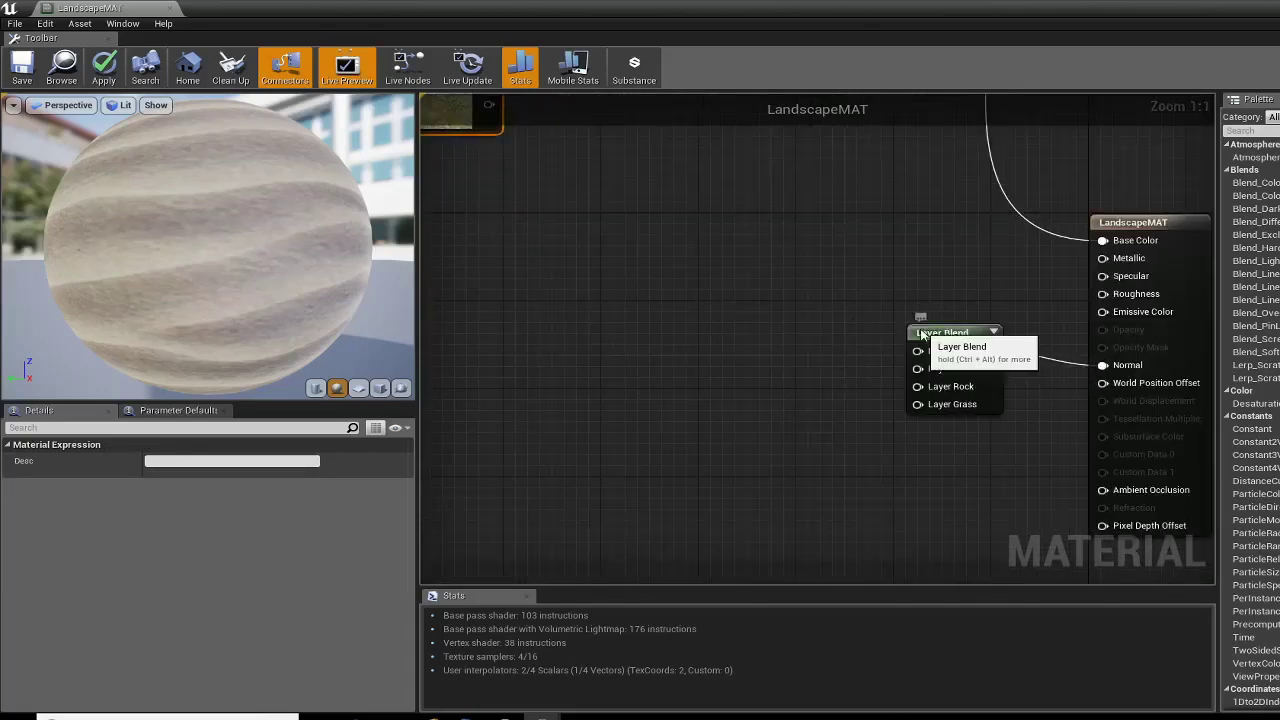
pyautogui.moveTo(921, 336); pyautogui.dragTo(759, 413)
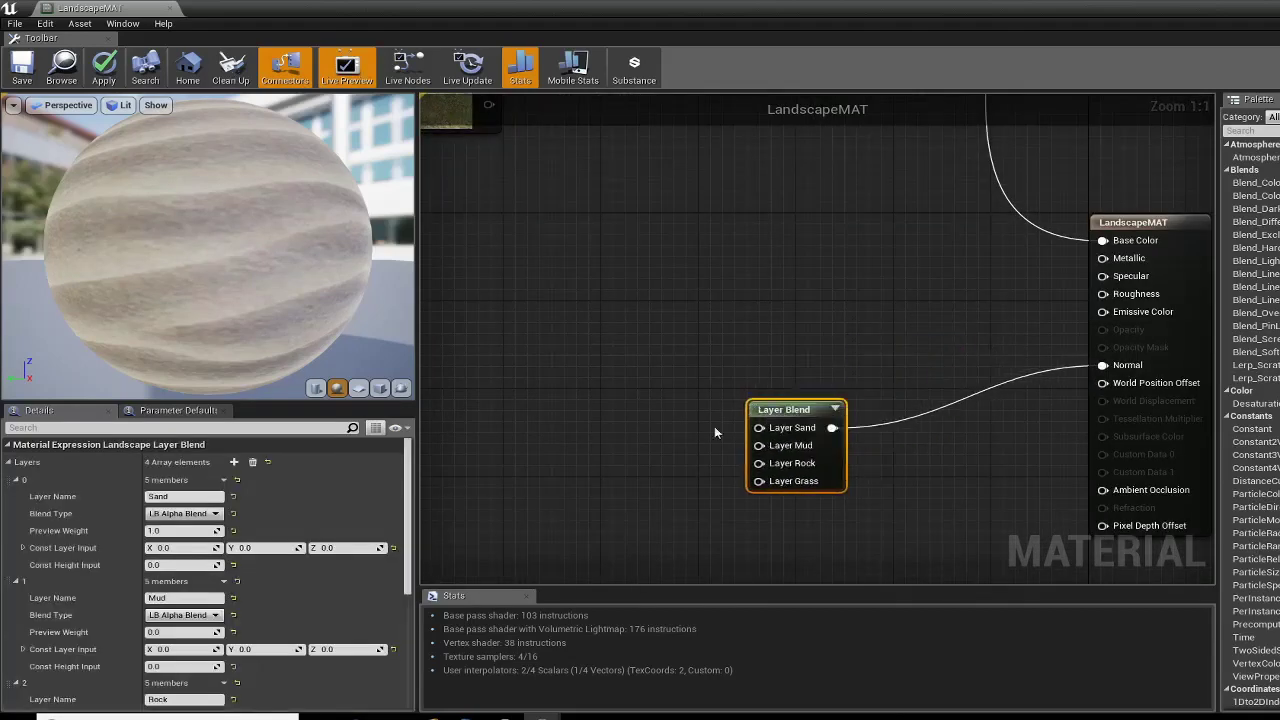
# Step: Add the grass01_n normal map from the Grass folder, connect it to Layer Grass of the normal Layer Blend, and place it lower
pyautogui.doubleClick(658, 10)
pyautogui.moveTo(736, 334); pyautogui.dragTo(648, 258, button='right')
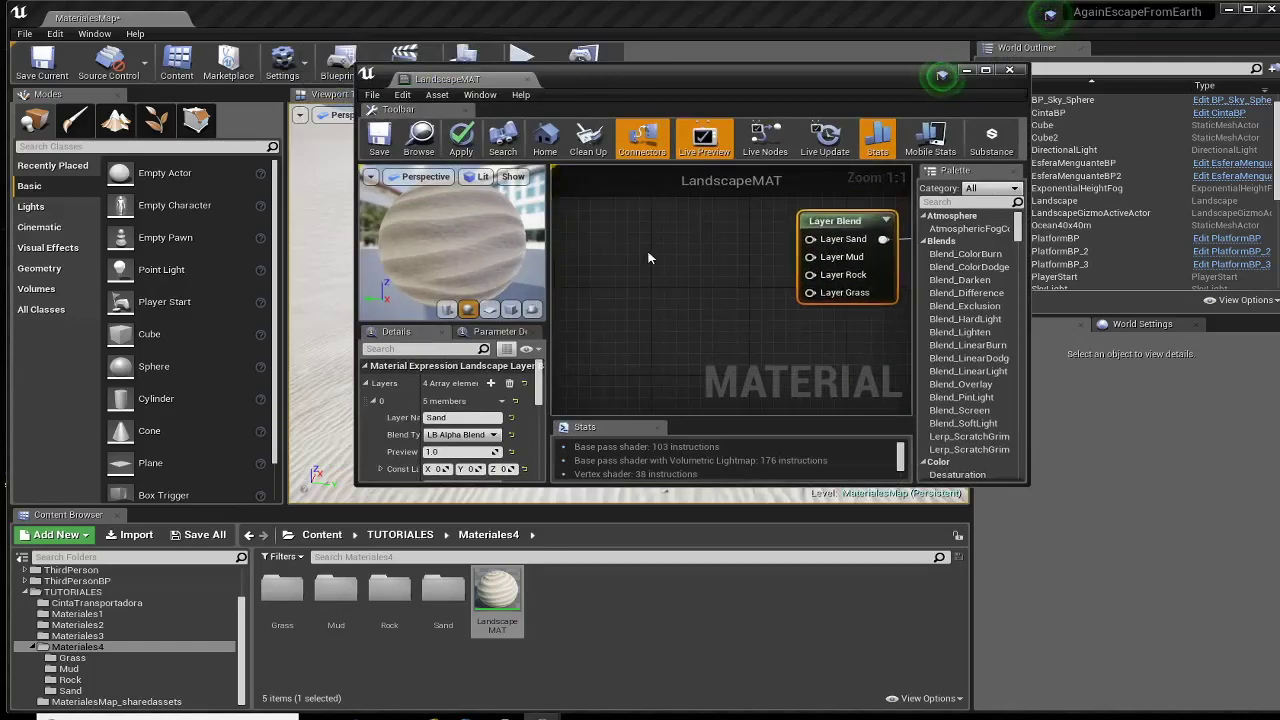
pyautogui.click(52, 659)
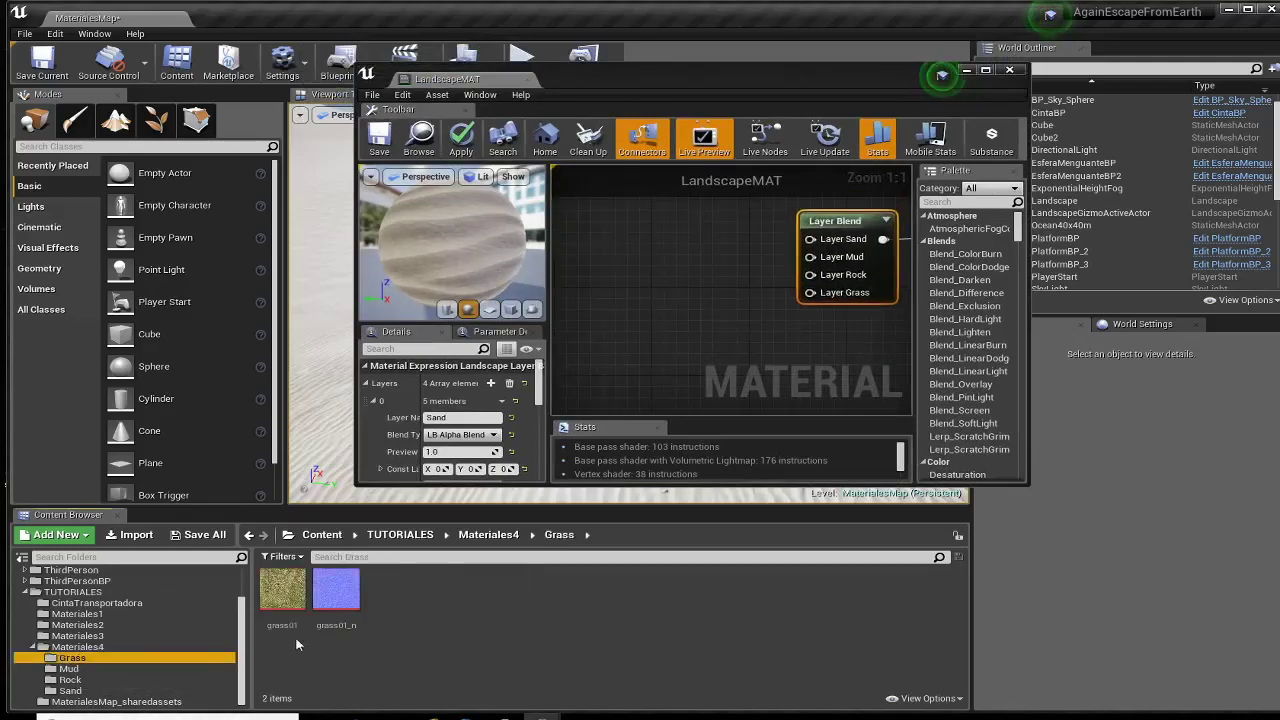
pyautogui.moveTo(336, 590); pyautogui.dragTo(606, 261)
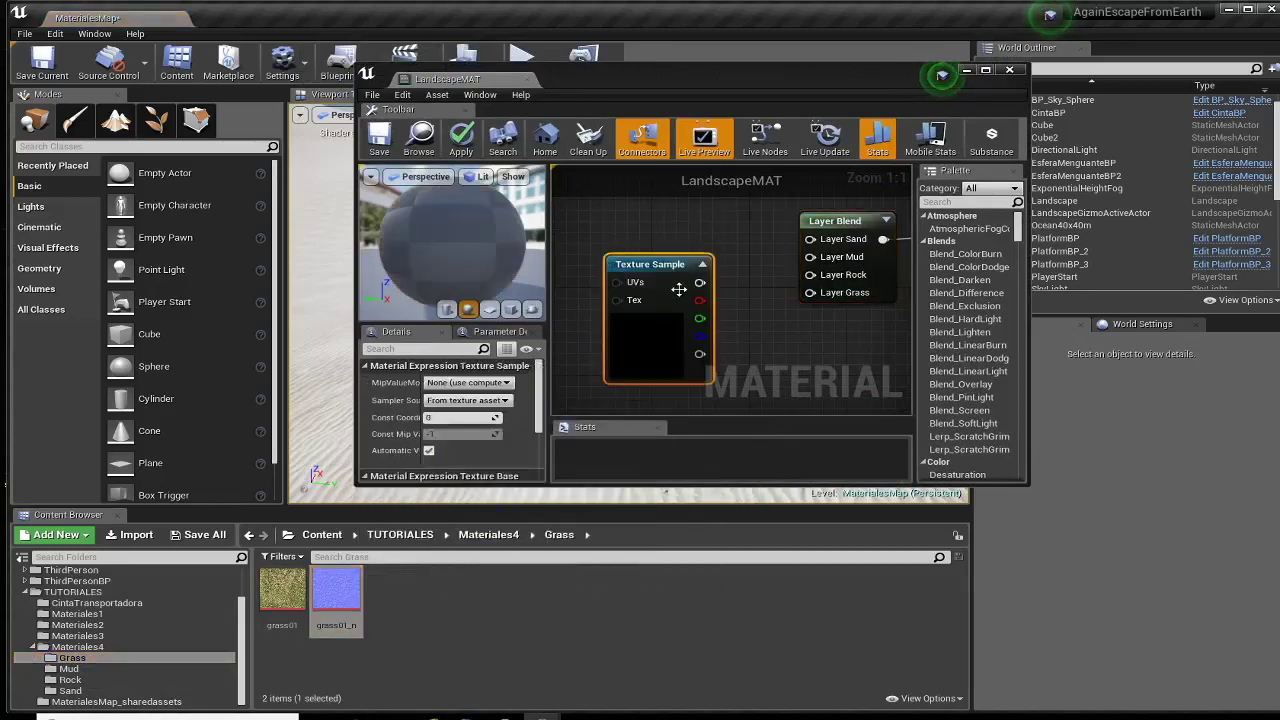
pyautogui.moveTo(701, 291); pyautogui.dragTo(704, 286)
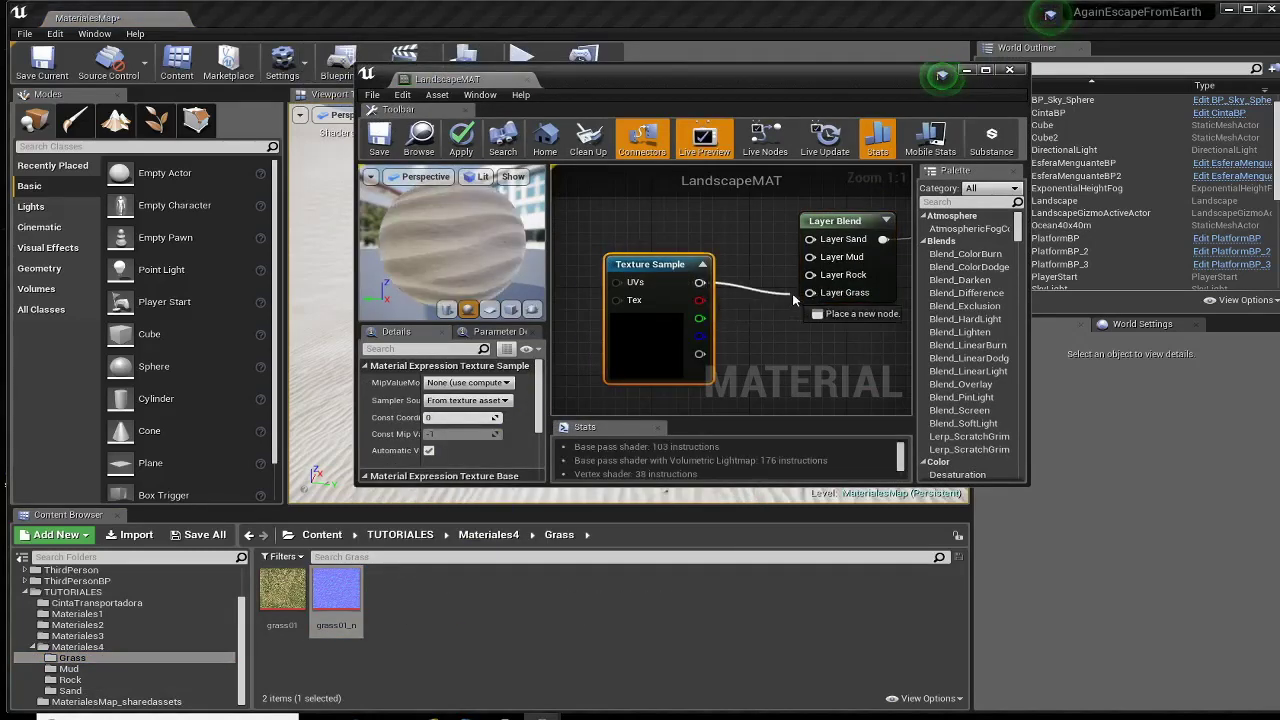
pyautogui.moveTo(794, 299); pyautogui.dragTo(806, 293)
pyautogui.moveTo(668, 271); pyautogui.dragTo(678, 381)
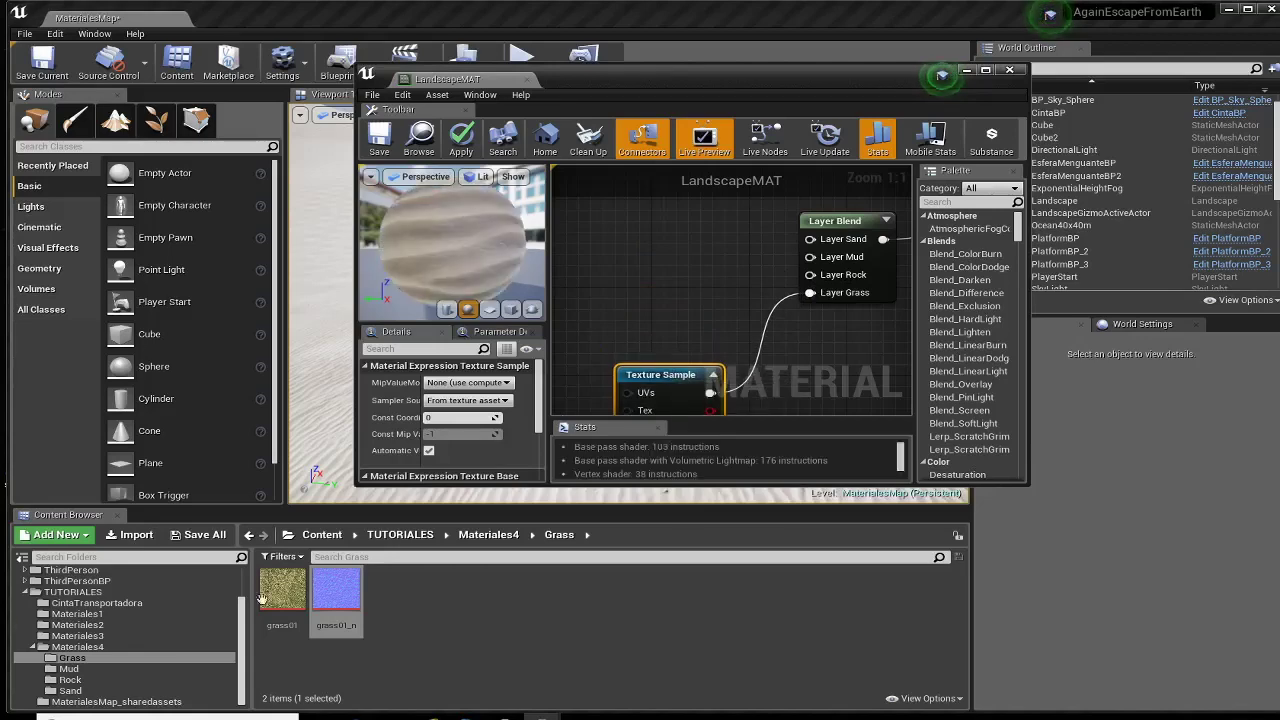
# Step: Add the normal map from the Mud folder and connect it to Layer Mud of the normal Layer Blend
pyautogui.click(68, 669)
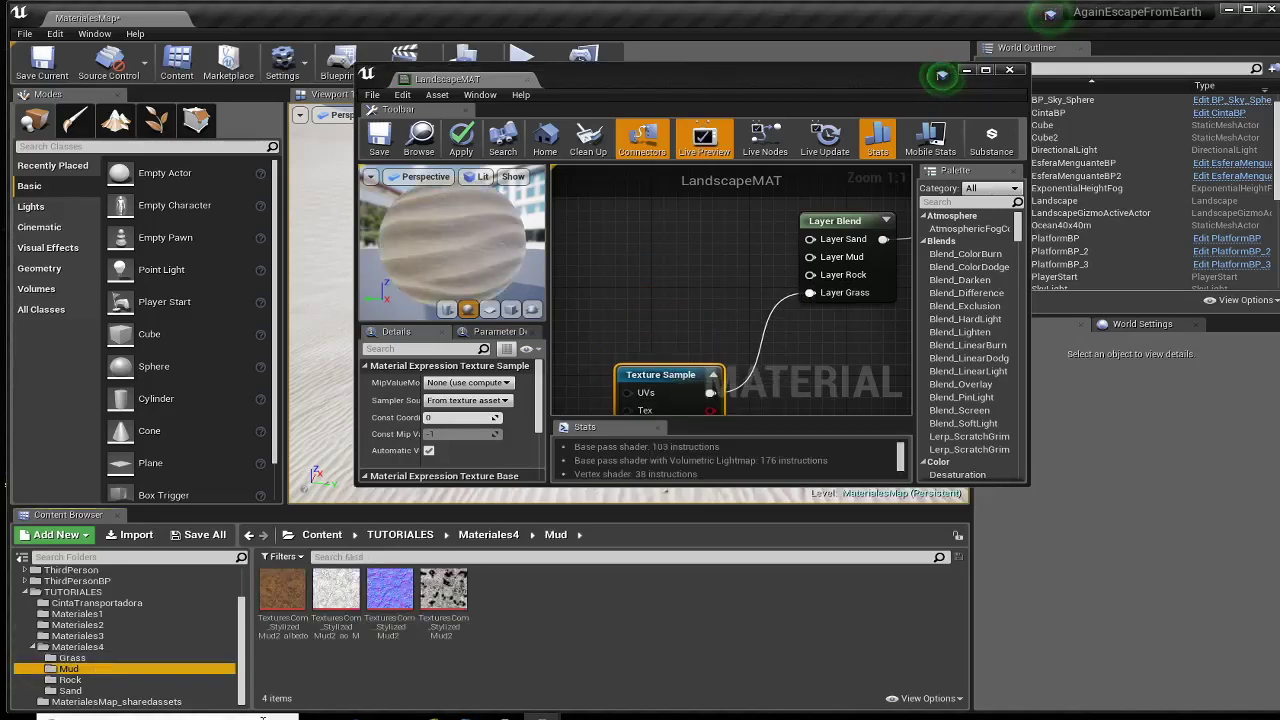
pyautogui.moveTo(389, 590); pyautogui.dragTo(810, 257)
pyautogui.moveTo(816, 358); pyautogui.dragTo(816, 318, button='right')
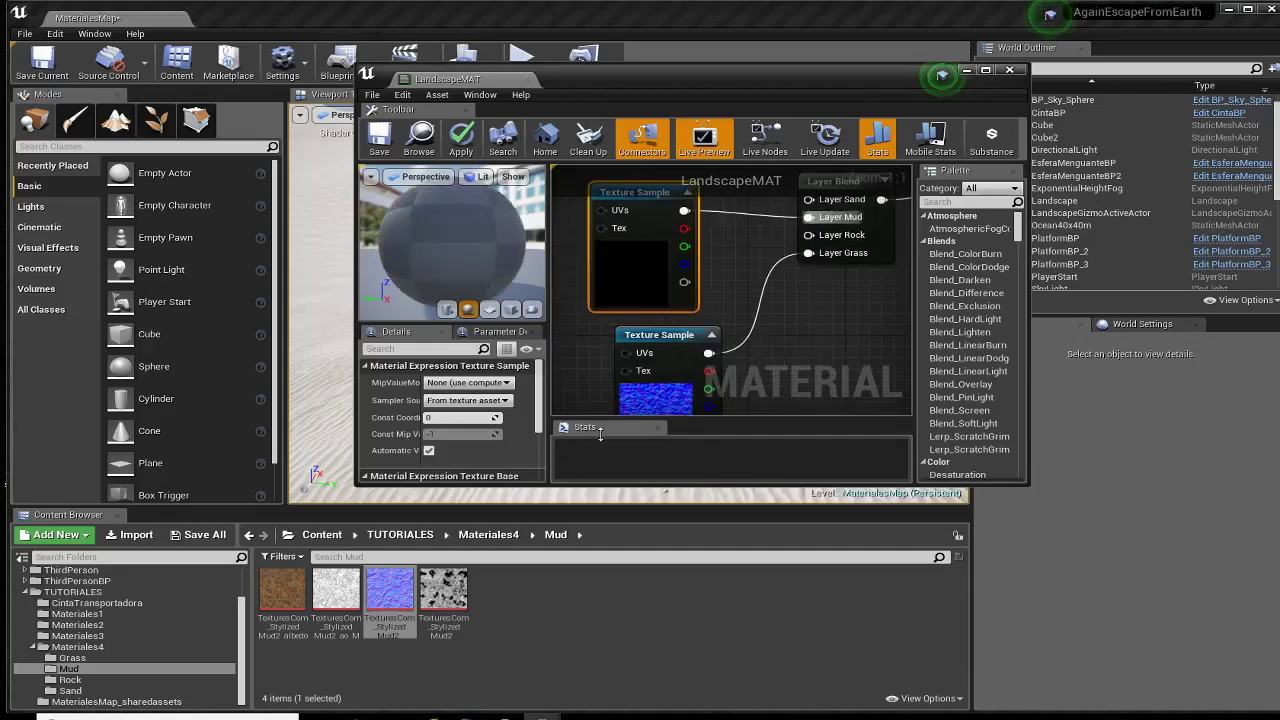
# Step: Add the normal map from the Rock folder and connect it to Layer Rock of the normal Layer Blend
pyautogui.click(105, 681)
pyautogui.moveTo(660, 336); pyautogui.dragTo(620, 258)
pyautogui.moveTo(620, 258); pyautogui.dragTo(620, 245, button='right')
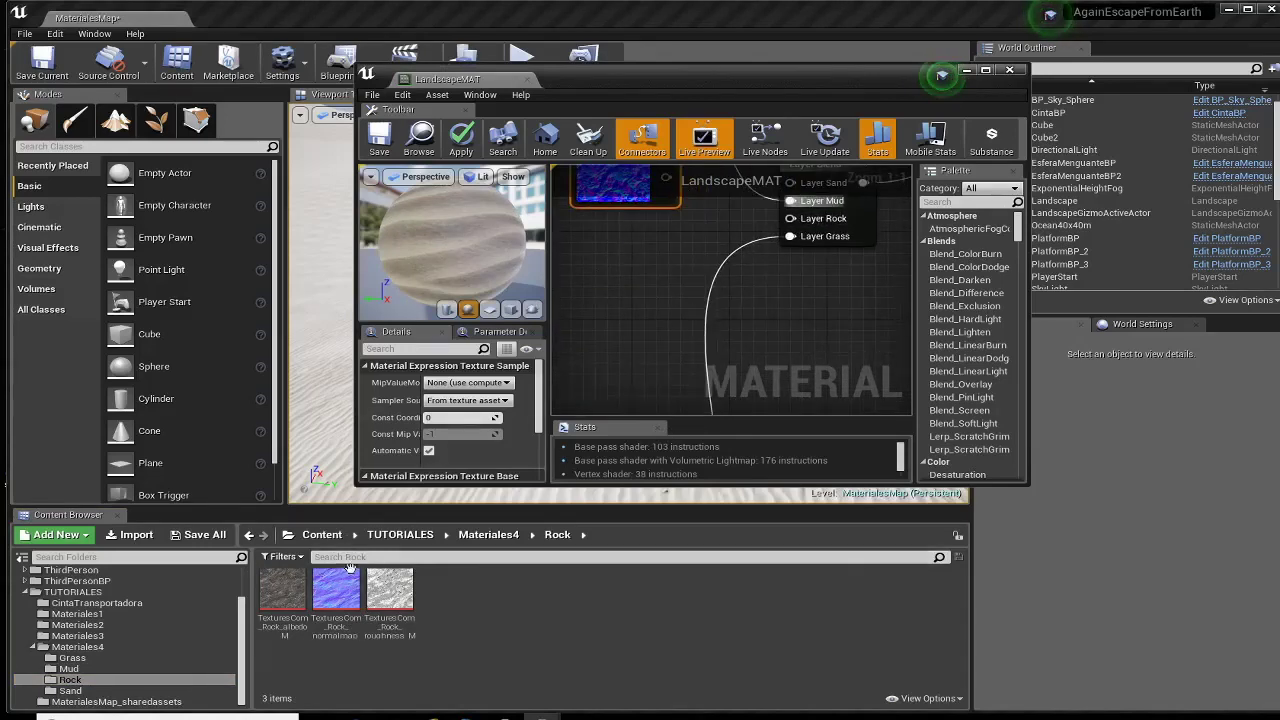
pyautogui.moveTo(350, 568); pyautogui.dragTo(610, 278)
pyautogui.moveTo(670, 289); pyautogui.dragTo(700, 364, button='right')
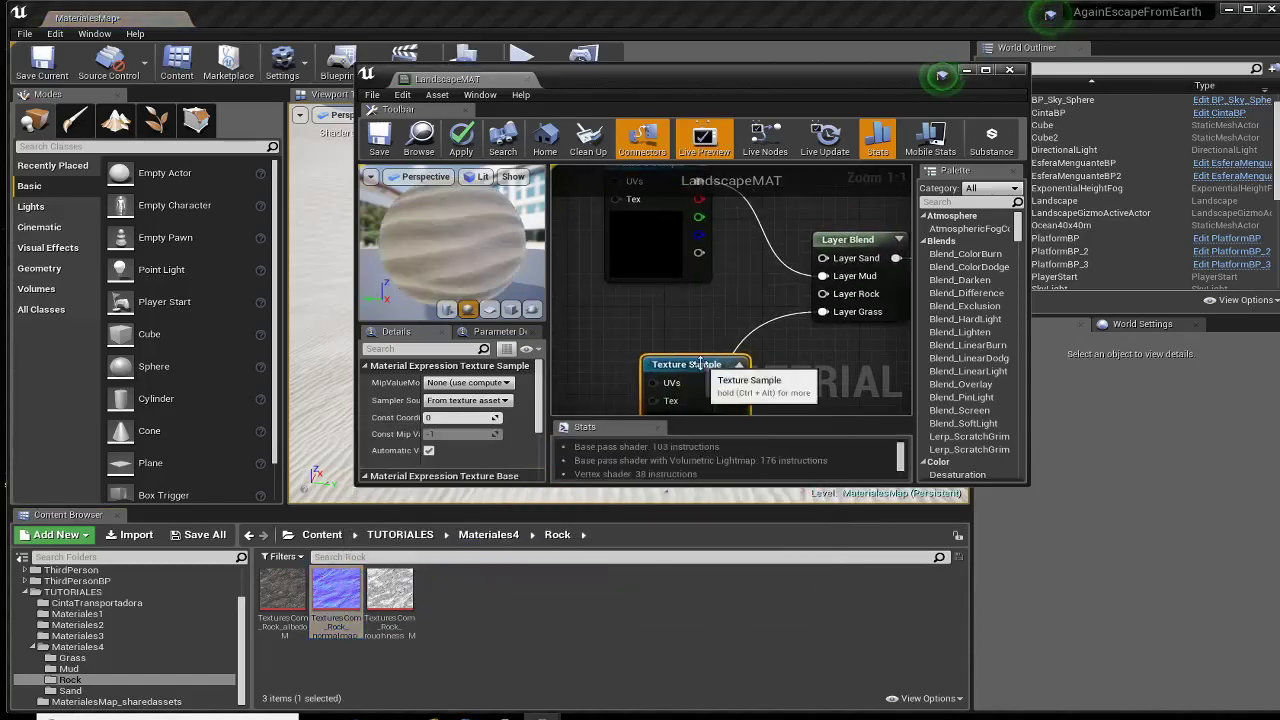
pyautogui.moveTo(700, 364); pyautogui.dragTo(826, 297)
# Step: Add the luc-as-seamless-nrm normal map from the Sand folder to the material graph, above the mud normal map
pyautogui.moveTo(684, 218); pyautogui.dragTo(696, 338, button='right')
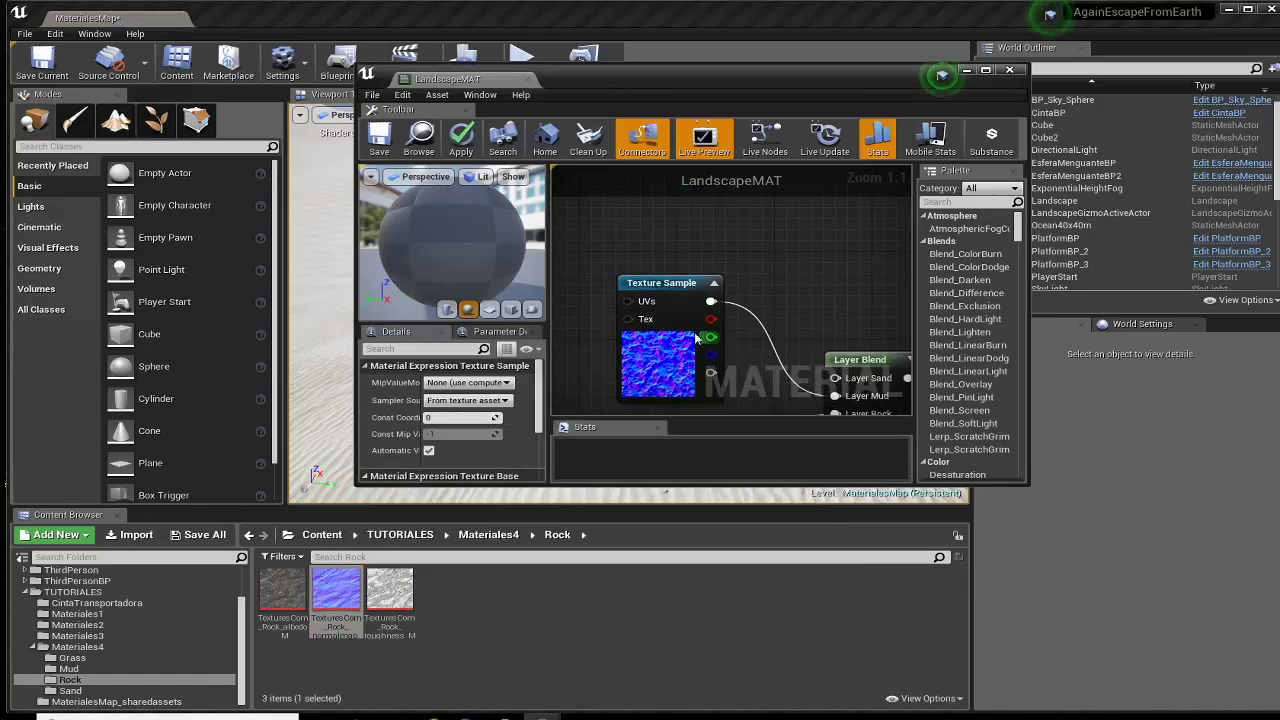
pyautogui.click(68, 690)
pyautogui.moveTo(341, 604); pyautogui.dragTo(660, 218)
pyautogui.moveTo(660, 218); pyautogui.dragTo(647, 323, button='right')
pyautogui.moveTo(690, 323); pyautogui.dragTo(665, 268)
pyautogui.moveTo(761, 316); pyautogui.dragTo(716, 233, button='right')
# Step: Reposition and enlarge the LandscapeMAT material editor window to fill most of the screen
pyautogui.moveTo(718, 92); pyautogui.dragTo(388, 27)
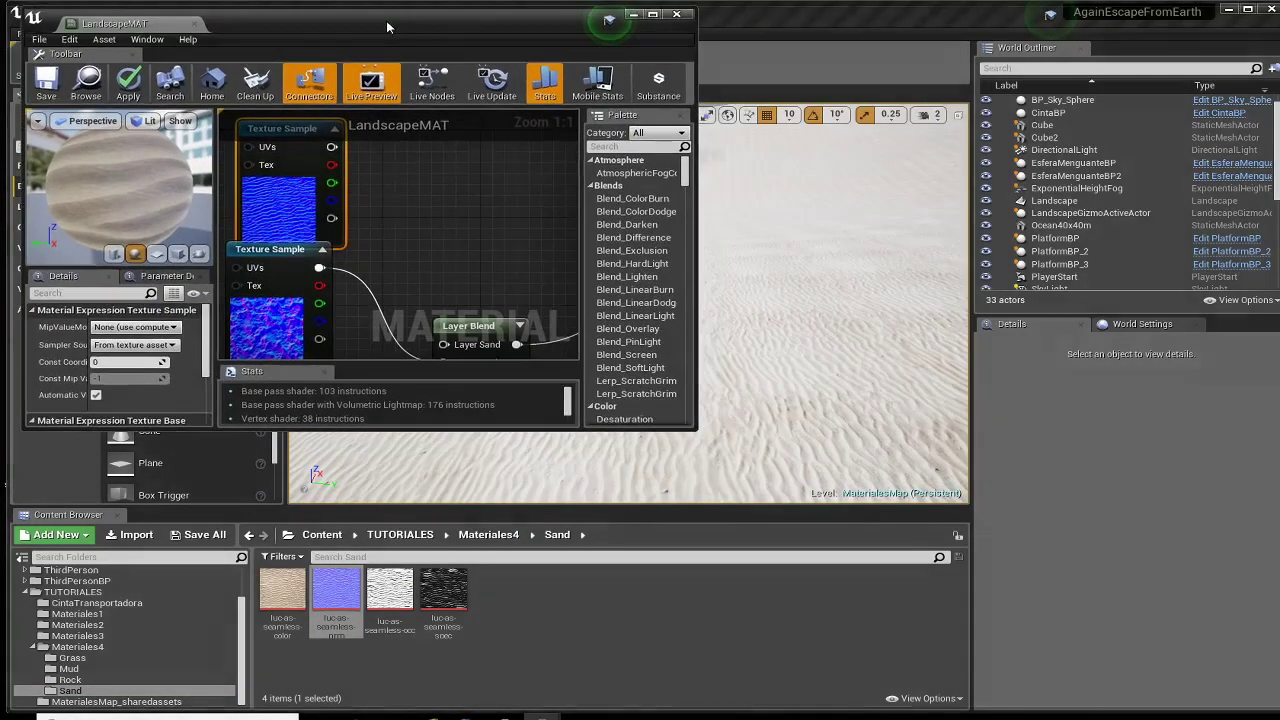
pyautogui.click(692, 431)
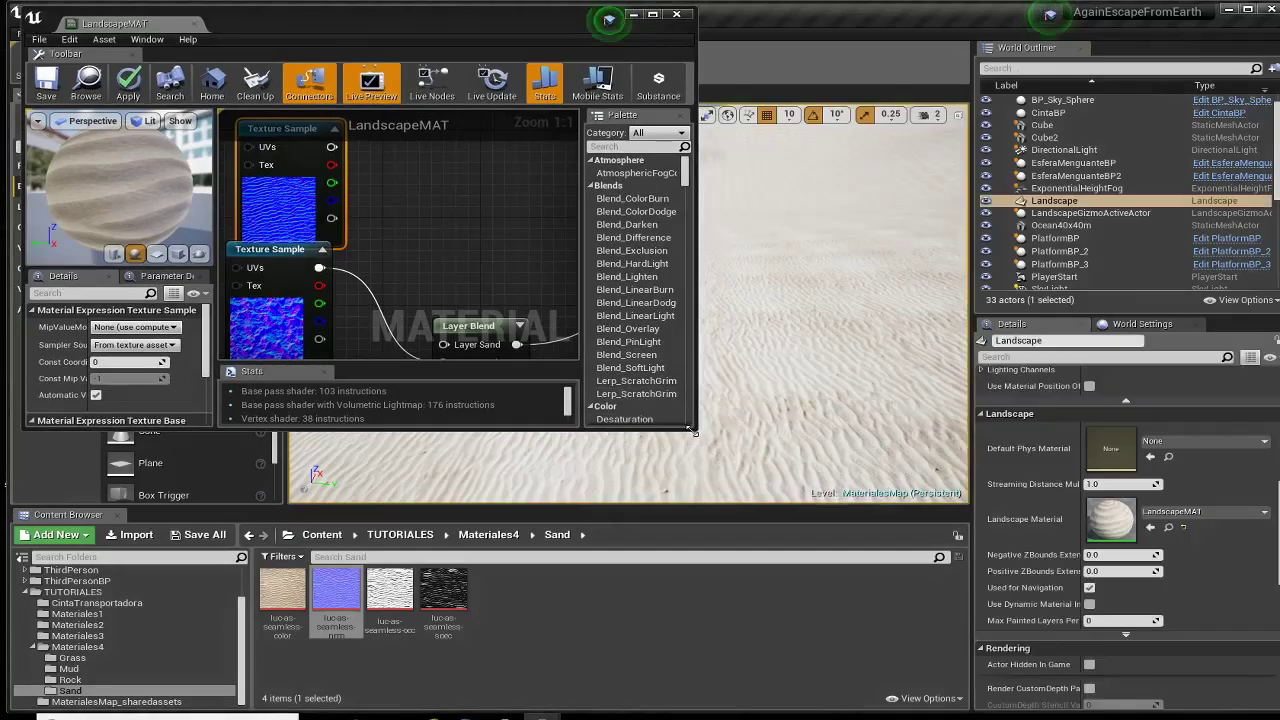
pyautogui.moveTo(695, 428); pyautogui.dragTo(1244, 706)
# Step: Space out the normal map nodes and connect the sand normal map to Layer Sand of the normal Layer Blend
pyautogui.moveTo(650, 343); pyautogui.dragTo(800, 433, button='right')
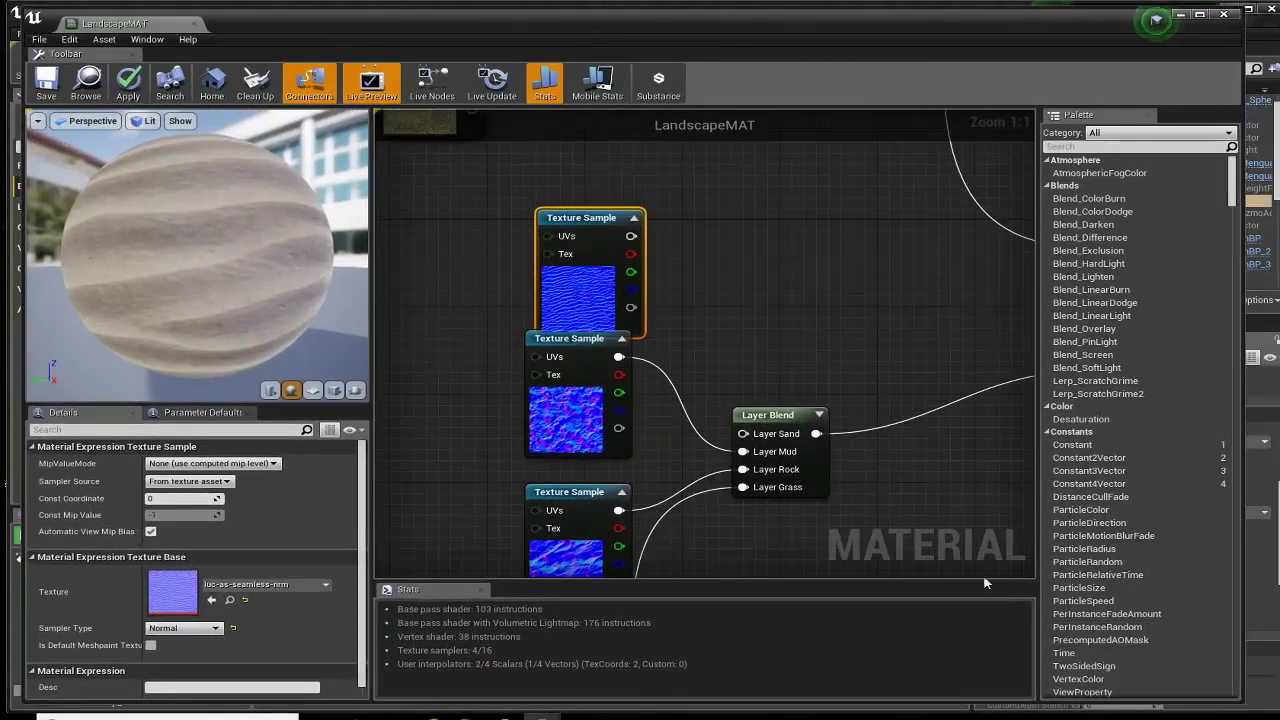
pyautogui.moveTo(800, 433); pyautogui.dragTo(851, 373)
pyautogui.moveTo(582, 216); pyautogui.dragTo(802, 379)
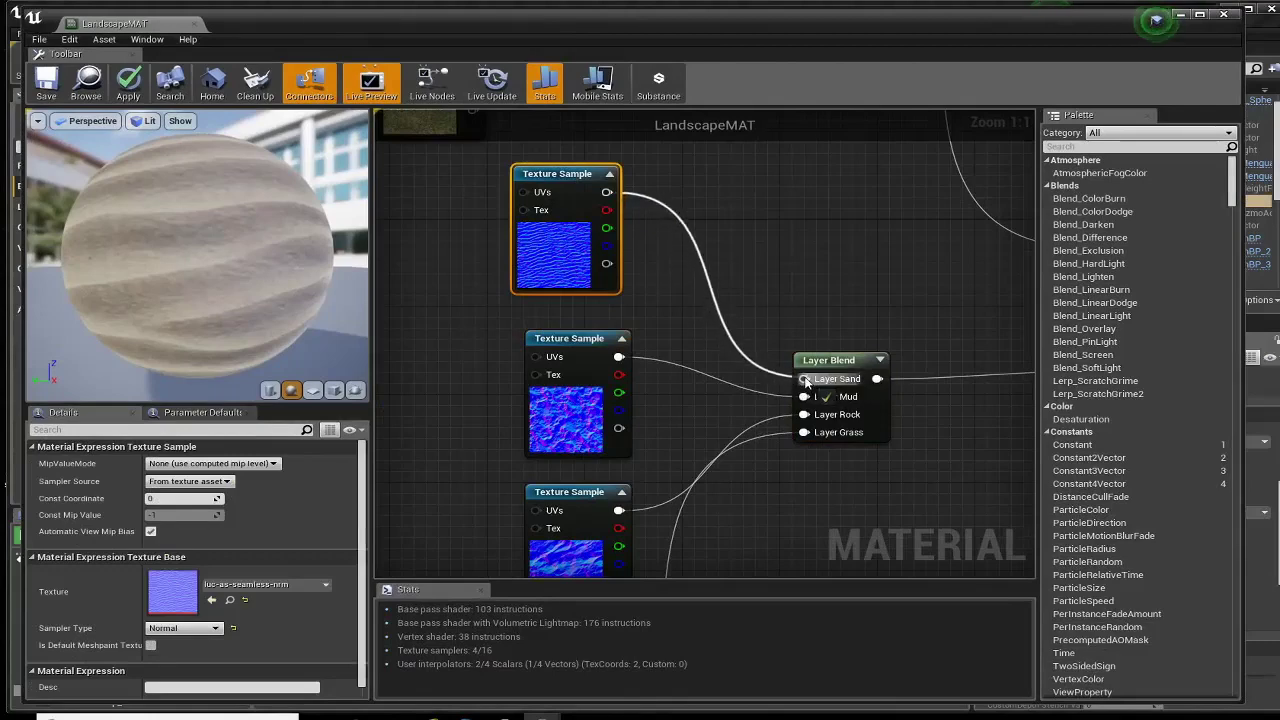
# Step: Connect the sand color texture's TexCoord node, tiled at 0.5, to the UVs of the sand normal map
pyautogui.scroll(-6, 480, 356)
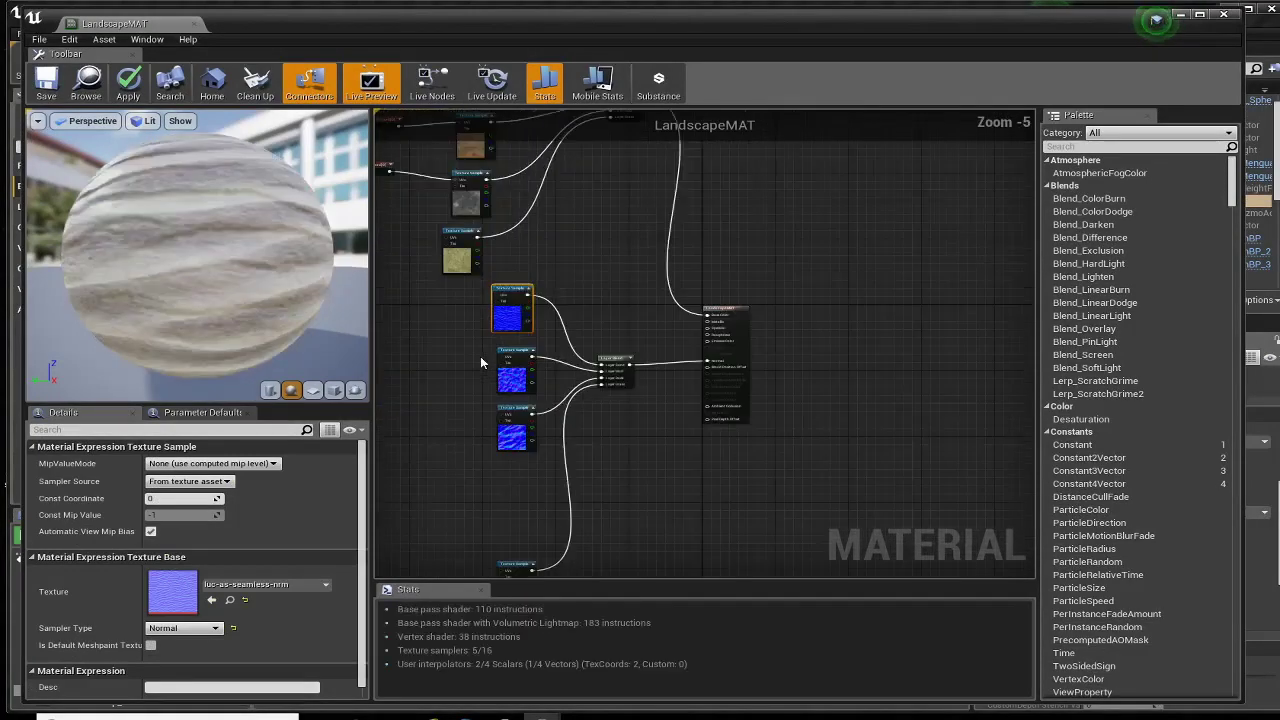
pyautogui.moveTo(480, 356); pyautogui.dragTo(604, 424, button='right')
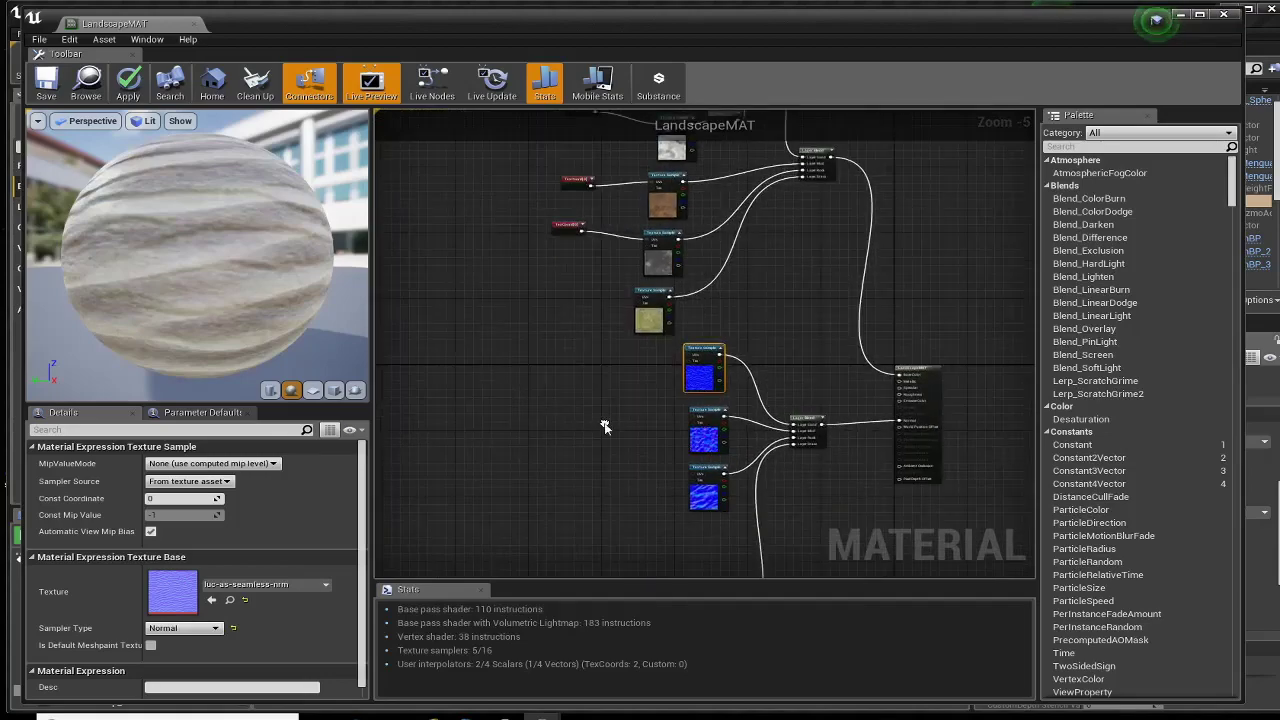
pyautogui.scroll(5, 632, 391)
pyautogui.moveTo(592, 283); pyautogui.dragTo(670, 342, button='right')
pyautogui.rightClick(670, 342)
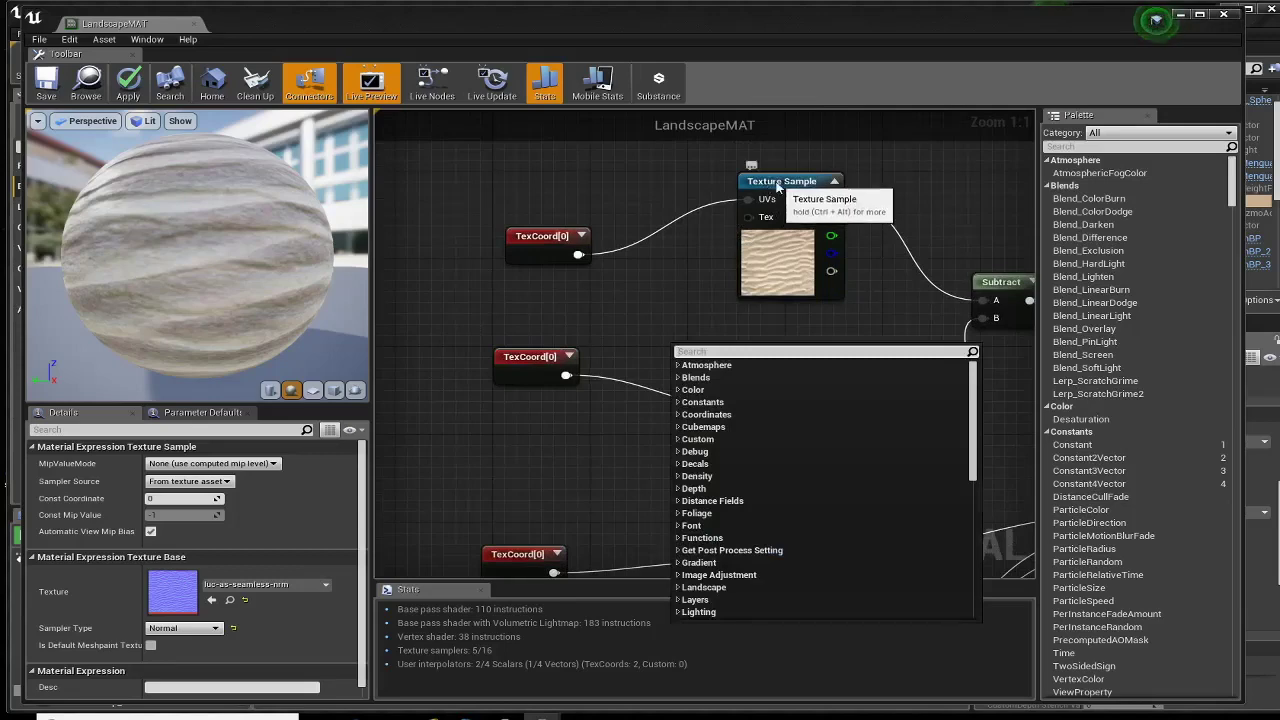
pyautogui.click(778, 186)
pyautogui.click(545, 250)
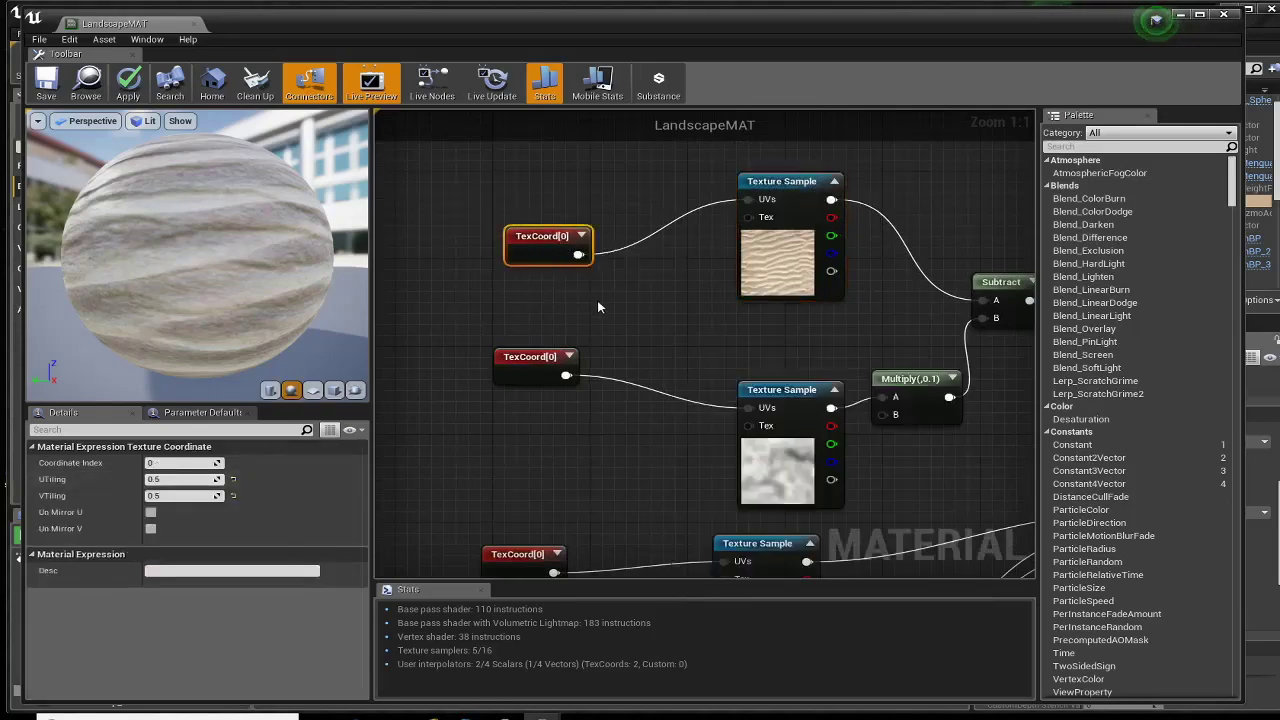
pyautogui.moveTo(578, 255); pyautogui.dragTo(727, 371)
pyautogui.scroll(-4, 506, 311)
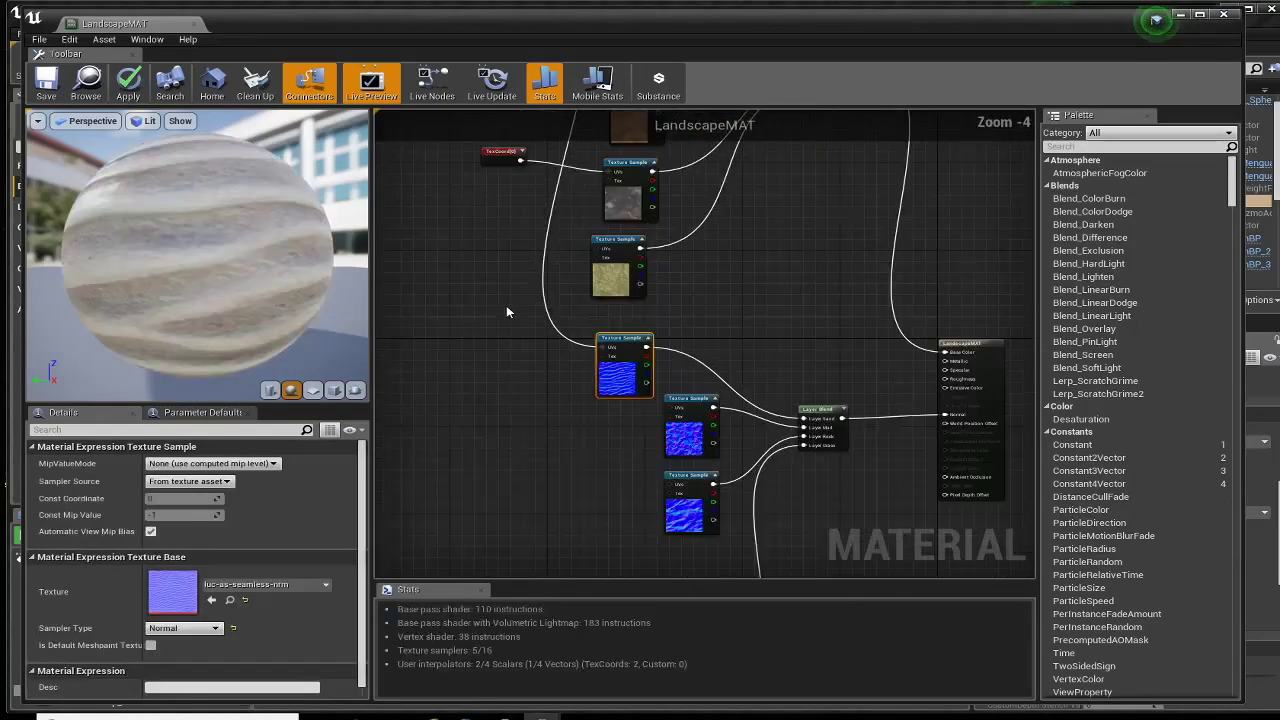
# Step: Connect the mud color texture's TexCoord node, tiled at 0.3, to the UVs of the mud normal map
pyautogui.scroll(-2, 506, 305)
pyautogui.scroll(4, 572, 369)
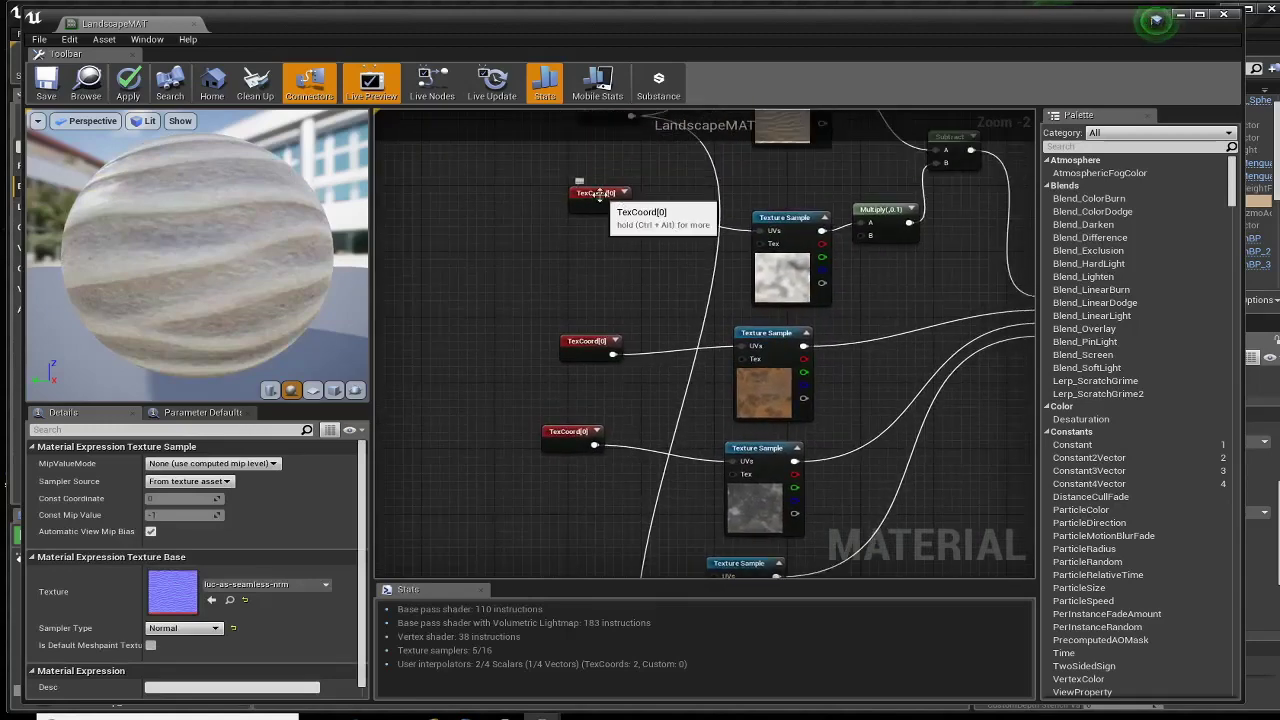
pyautogui.moveTo(592, 198)
pyautogui.mouseDown()
pyautogui.moveTo(594, 252)
pyautogui.moveTo(603, 214)
pyautogui.mouseUp()
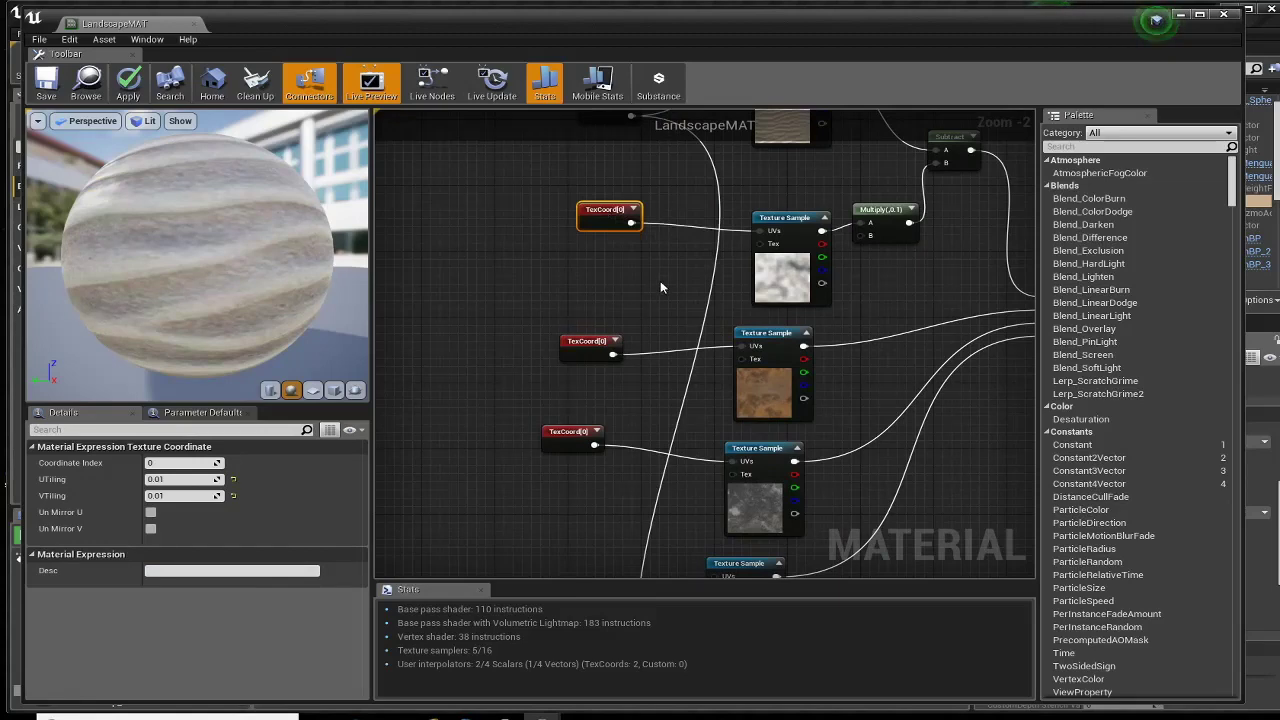
pyautogui.moveTo(660, 287); pyautogui.dragTo(566, 232, button='right')
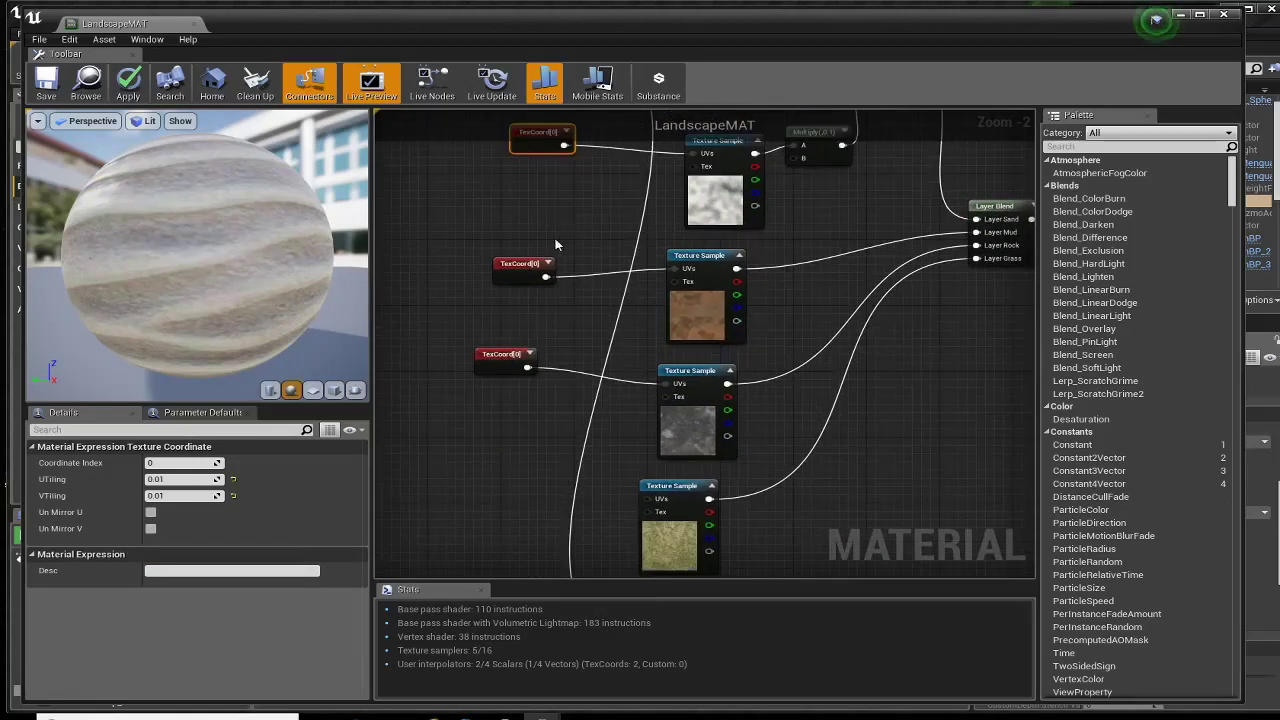
pyautogui.click(522, 268)
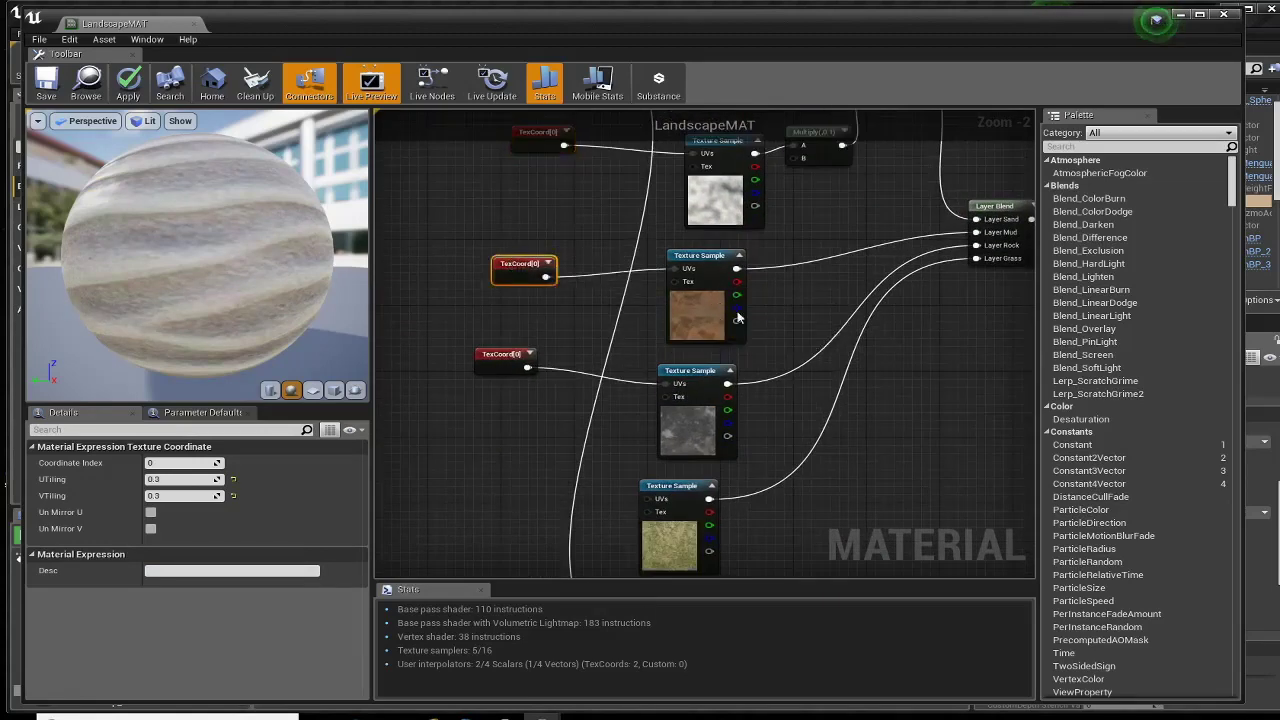
pyautogui.moveTo(545, 276); pyautogui.dragTo(685, 396)
# Step: Move the rock color texture's TexCoord node closer and connect it, tiled at 0.2, to the UVs of the rock normal map
pyautogui.moveTo(505, 268); pyautogui.dragTo(618, 577, button='right')
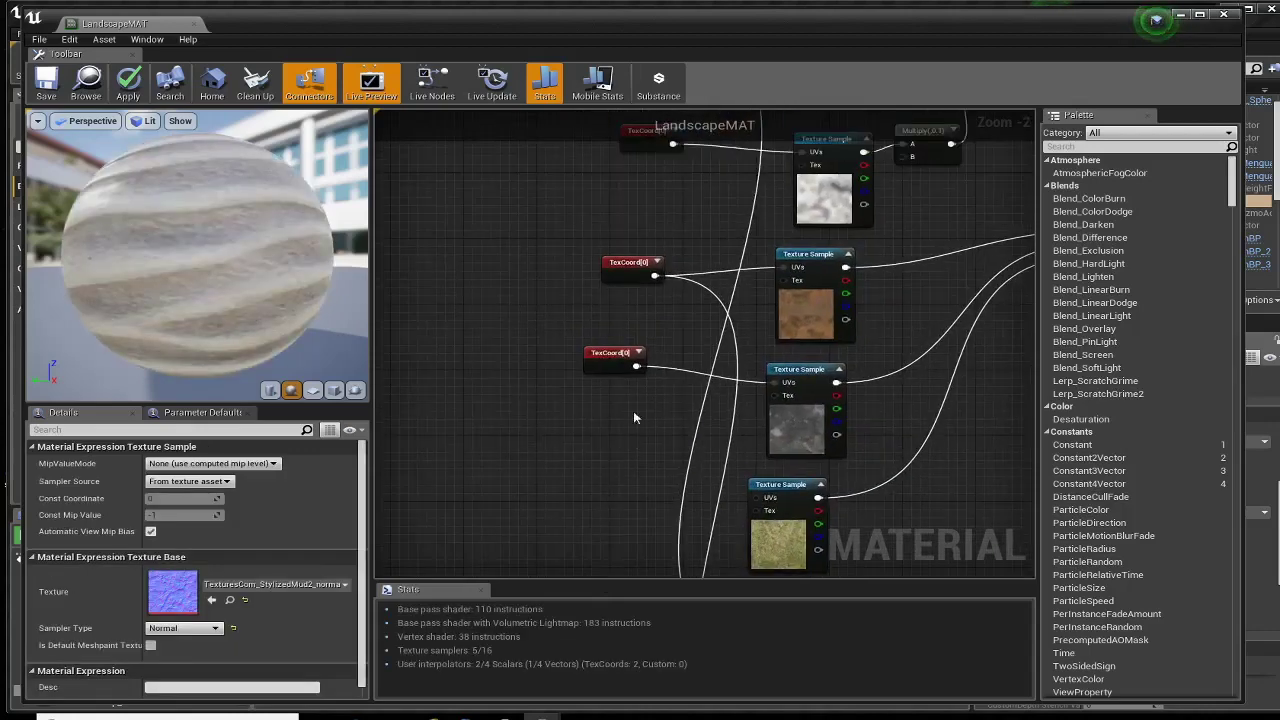
pyautogui.moveTo(625, 351); pyautogui.dragTo(680, 383)
pyautogui.moveTo(670, 466); pyautogui.dragTo(564, 340, button='right')
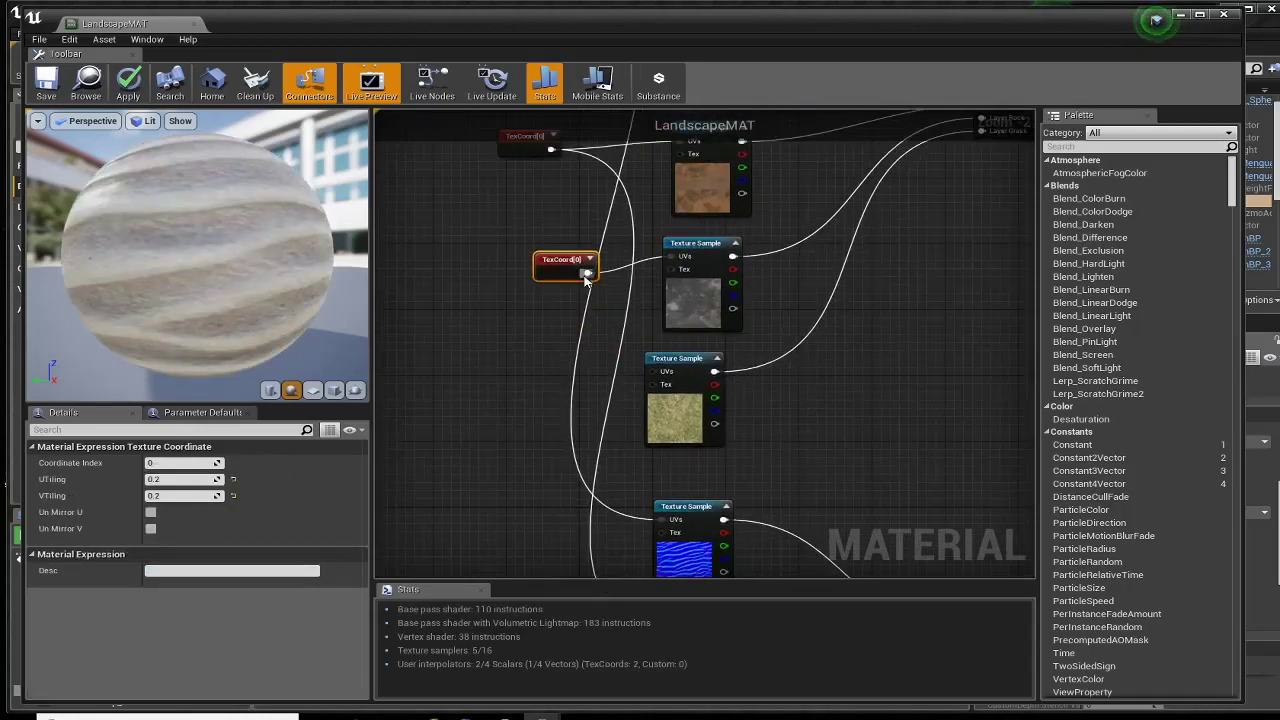
pyautogui.moveTo(587, 271); pyautogui.dragTo(682, 337)
# Step: Align the grass01 color texture beneath the rock texture and the grass01_n normal map directly beneath the rock normal map
pyautogui.moveTo(682, 337); pyautogui.dragTo(712, 655, button='right')
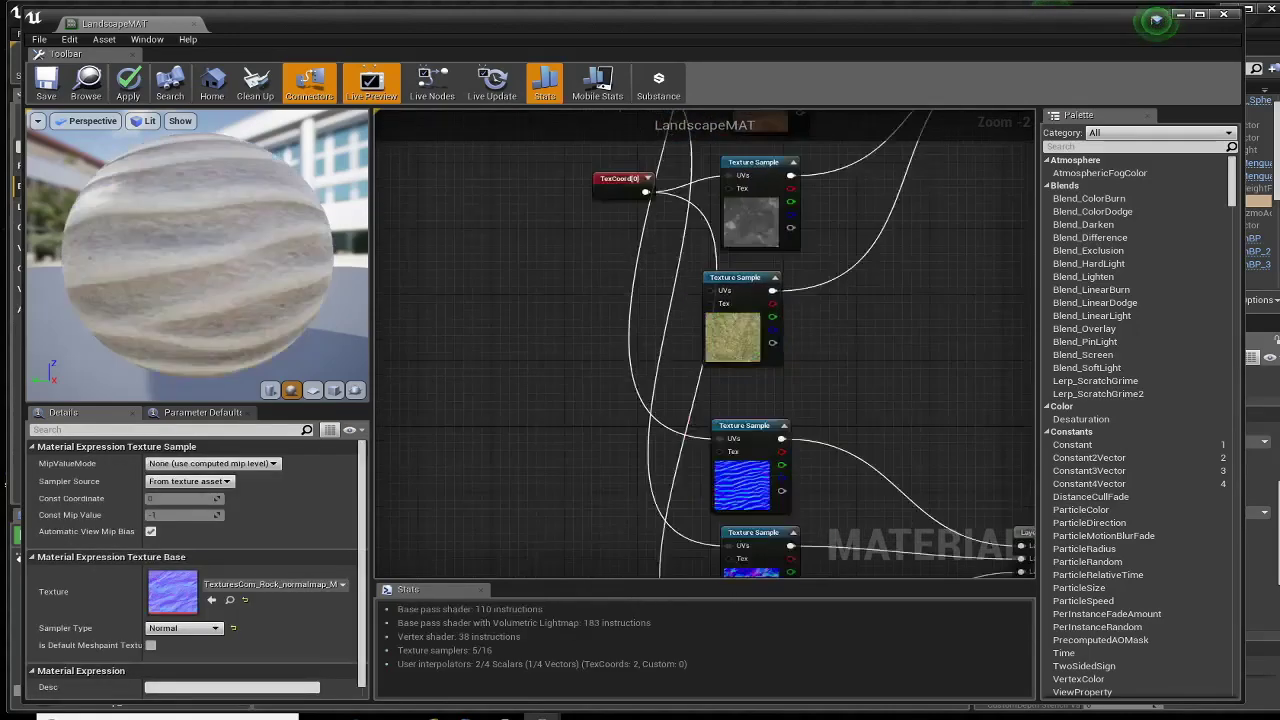
pyautogui.moveTo(682, 258); pyautogui.dragTo(682, 438, button='right')
pyautogui.moveTo(694, 458); pyautogui.dragTo(735, 456)
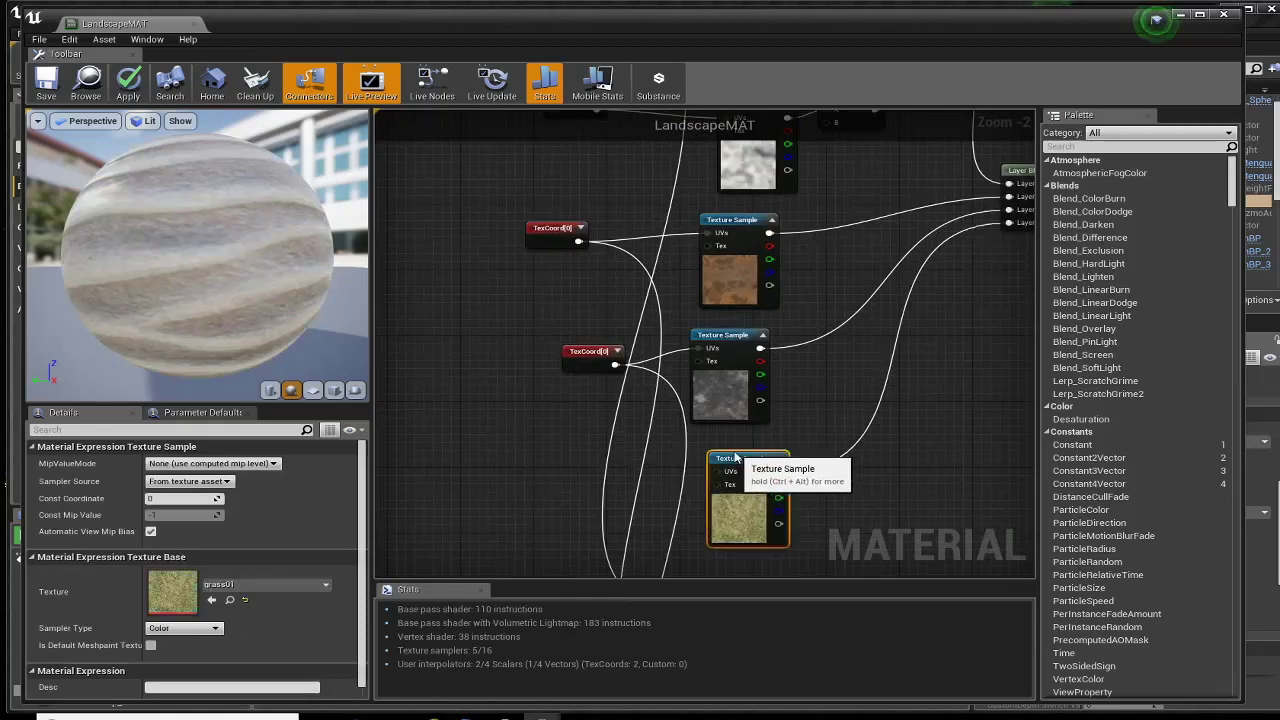
pyautogui.moveTo(490, 430); pyautogui.dragTo(568, 173, button='right')
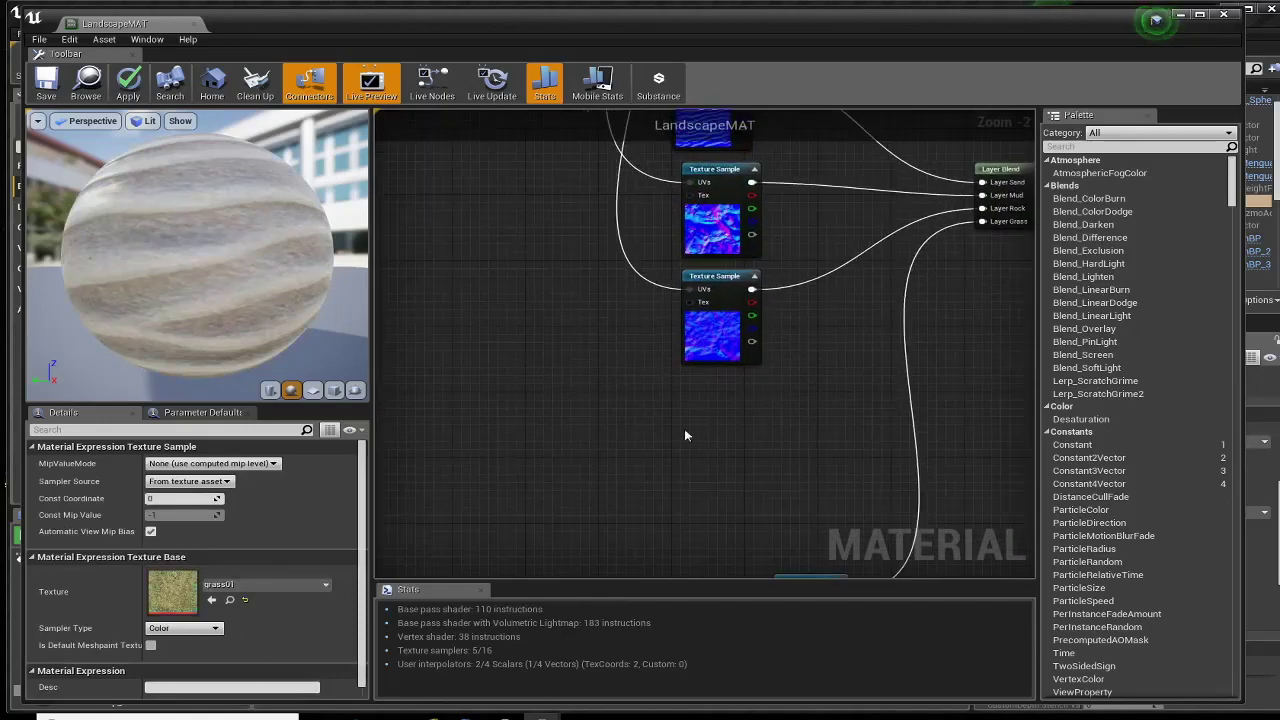
pyautogui.moveTo(684, 435); pyautogui.dragTo(692, 348, button='right')
pyautogui.moveTo(821, 489); pyautogui.dragTo(728, 293)
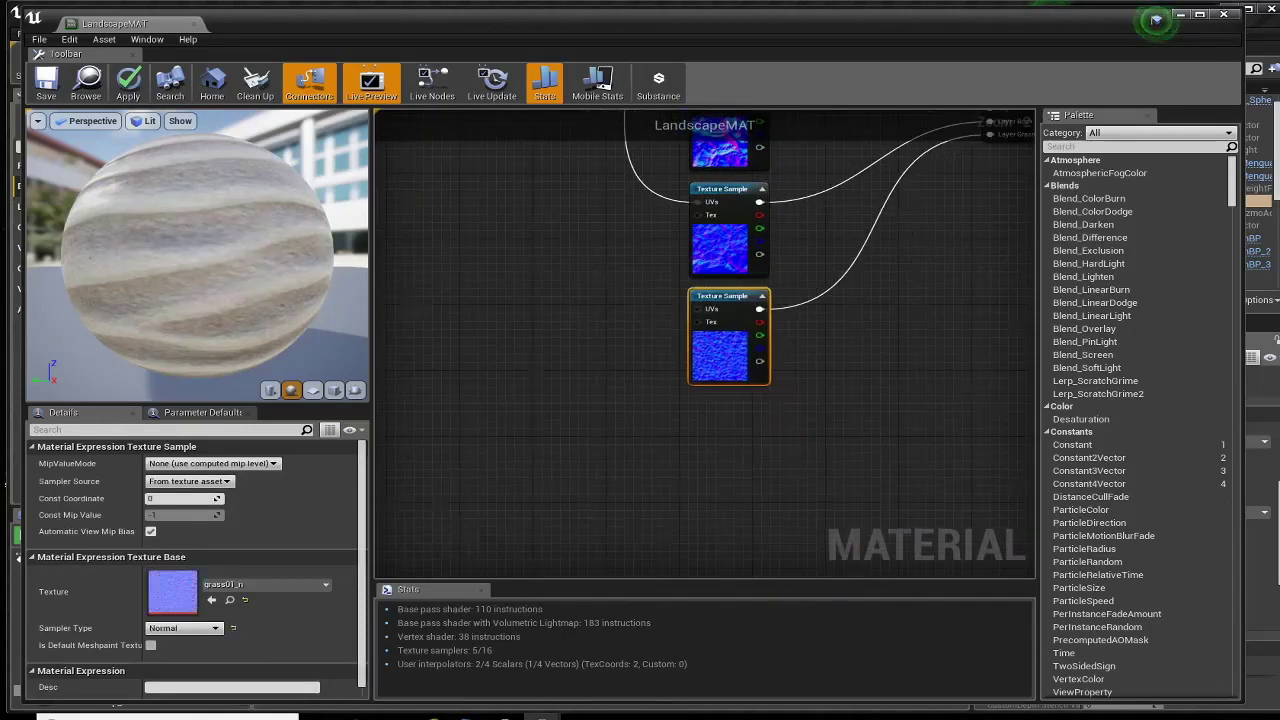
# Step: Review the color and normal Layer Blend connections into the LandscapeMAT output and save the material
pyautogui.scroll(-6, 500, 471)
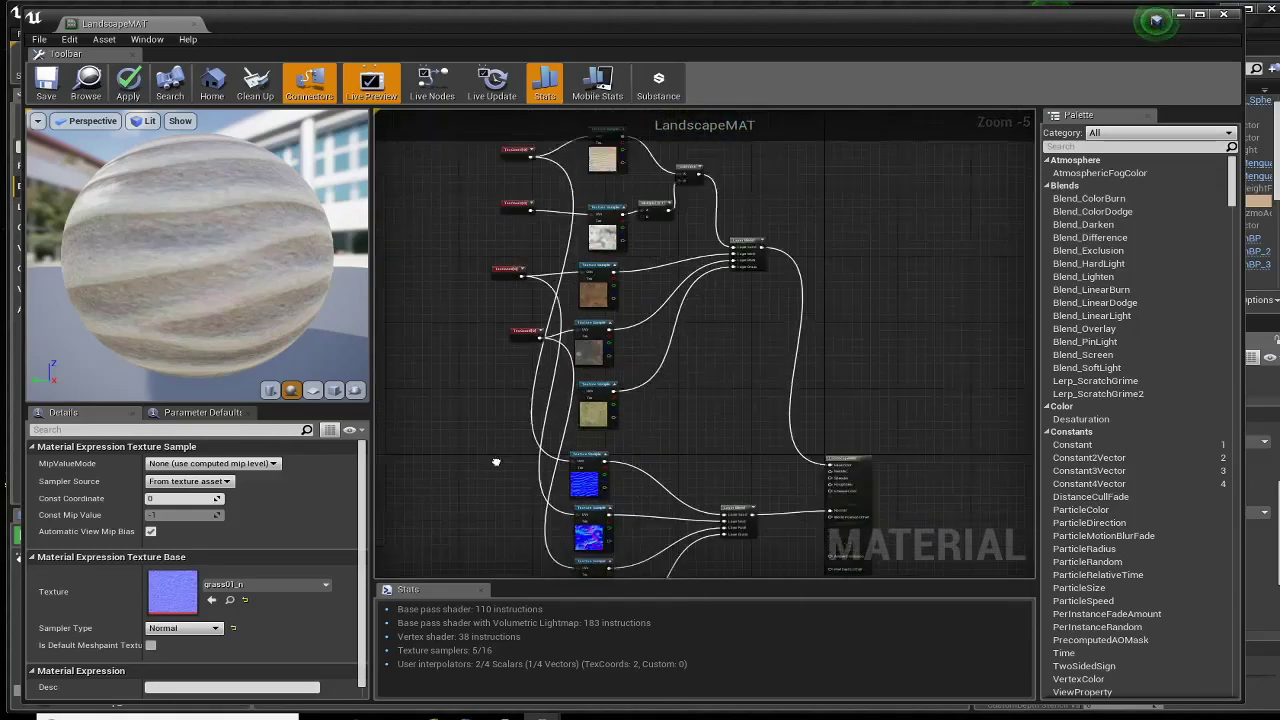
pyautogui.moveTo(496, 462); pyautogui.dragTo(497, 391, button='right')
pyautogui.scroll(4, 877, 454)
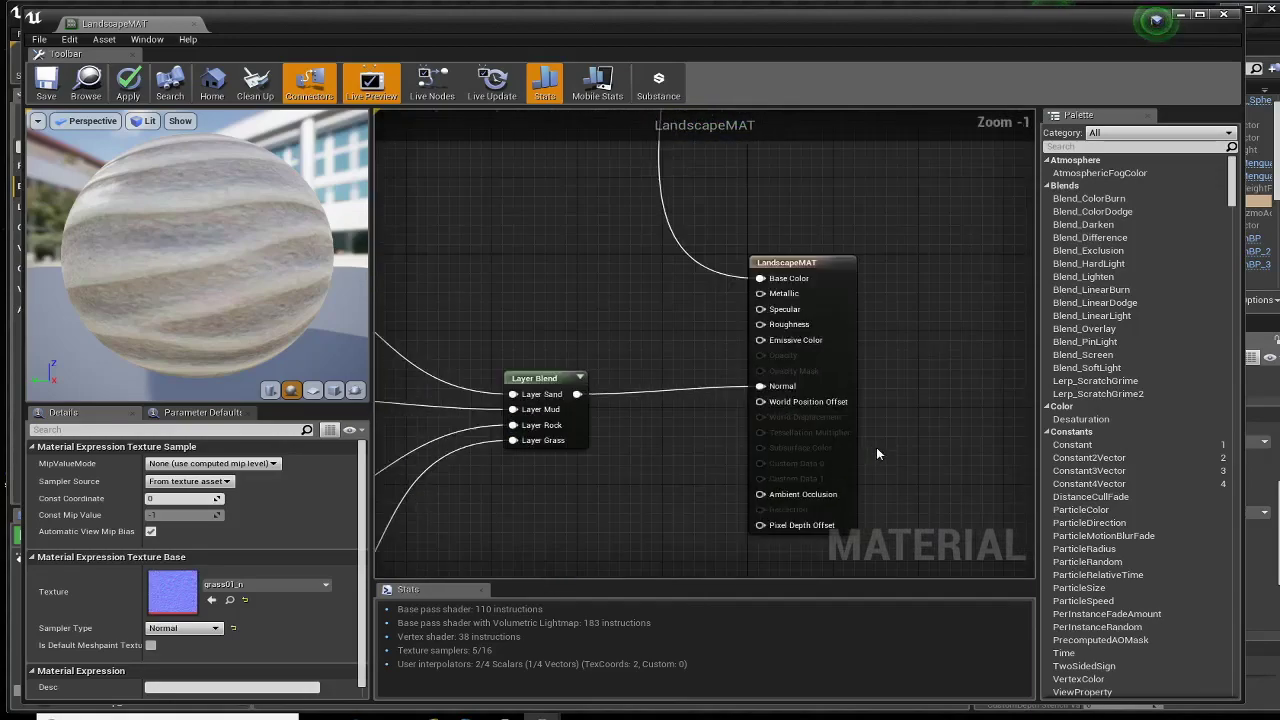
pyautogui.moveTo(677, 331); pyautogui.dragTo(732, 496, button='right')
pyautogui.scroll(-2, 700, 408)
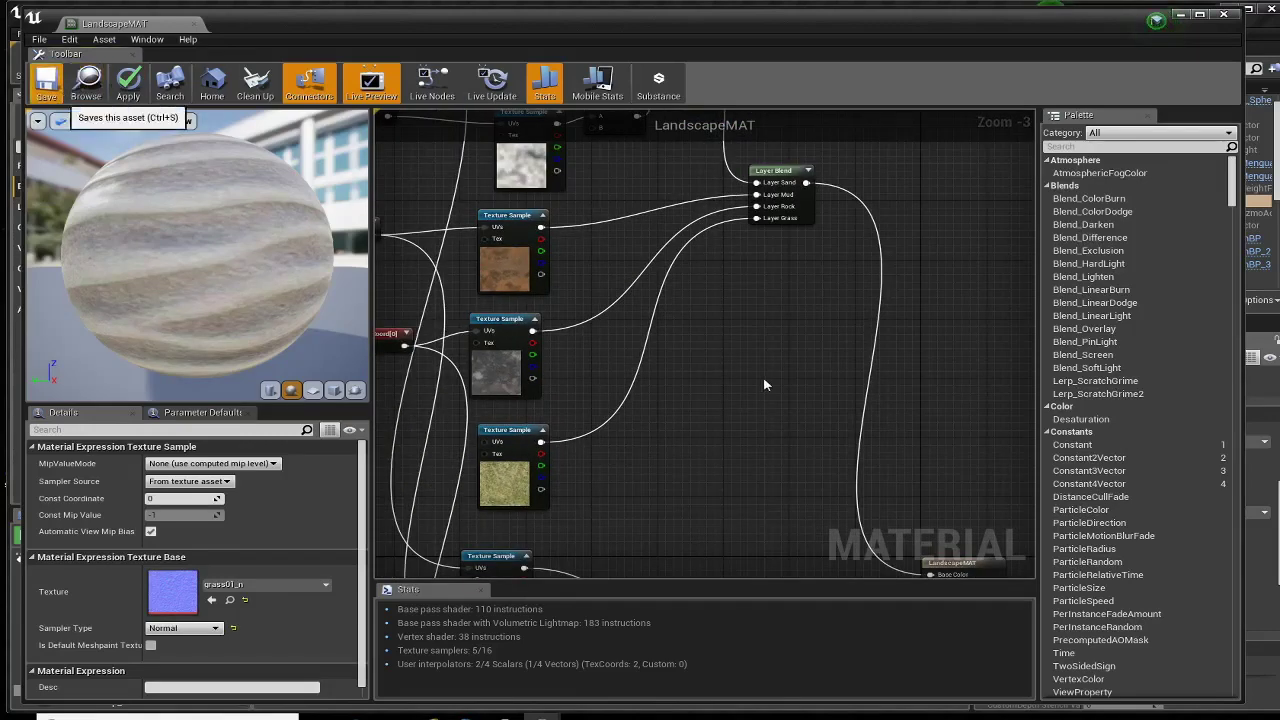
pyautogui.hotkey('ctrl', 's')
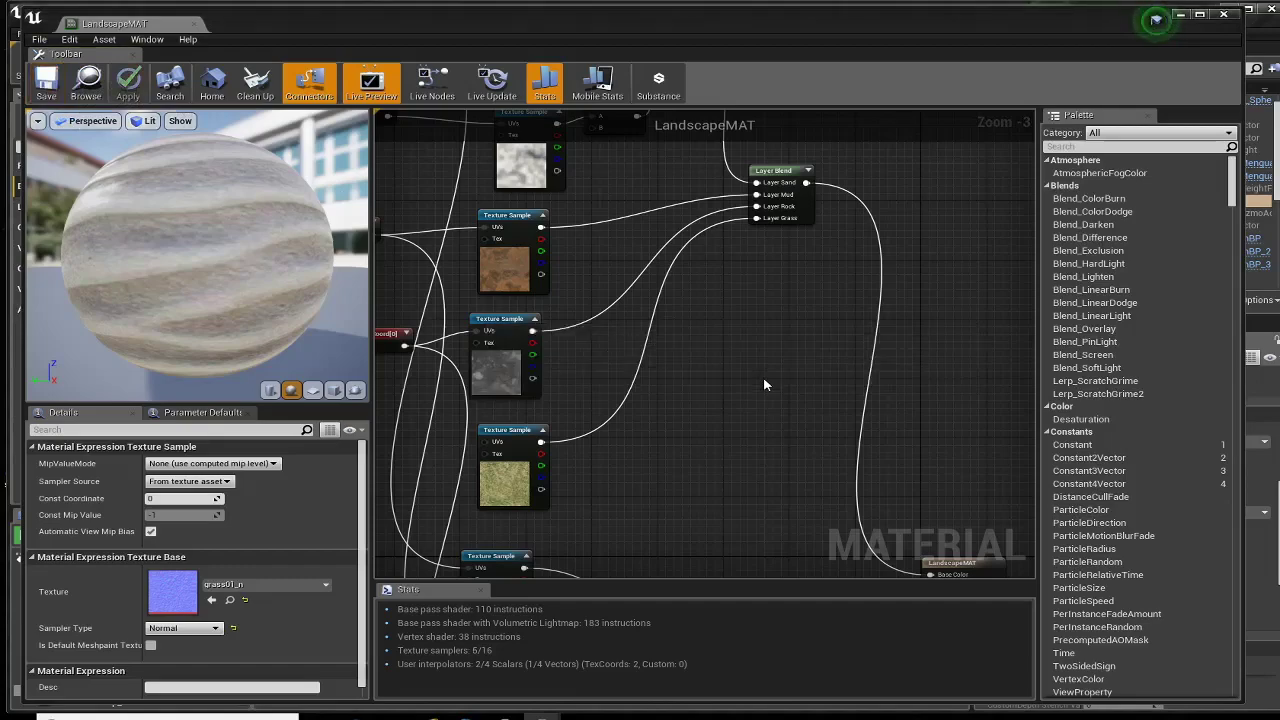
# Step: Return to the level editor and examine the landscape's sand and mud areas with the updated material
pyautogui.click(1247, 27)
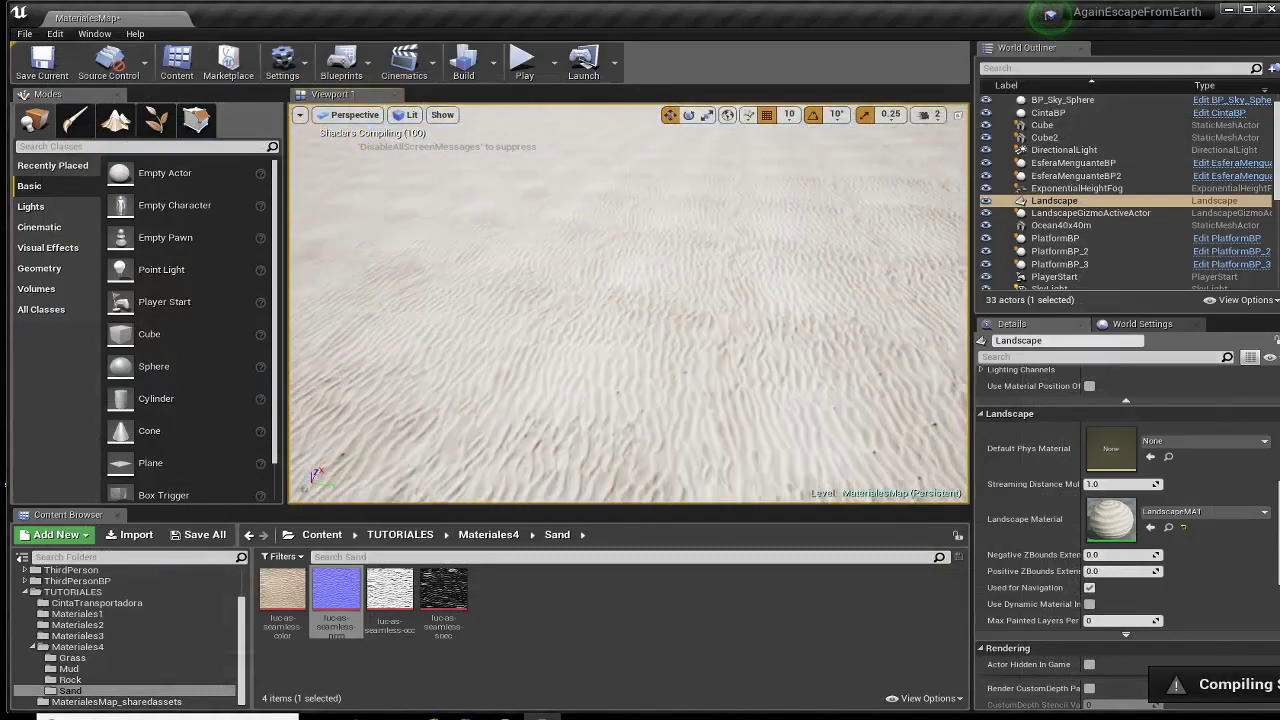
pyautogui.moveTo(628, 304); pyautogui.dragTo(860, 292, button='right')
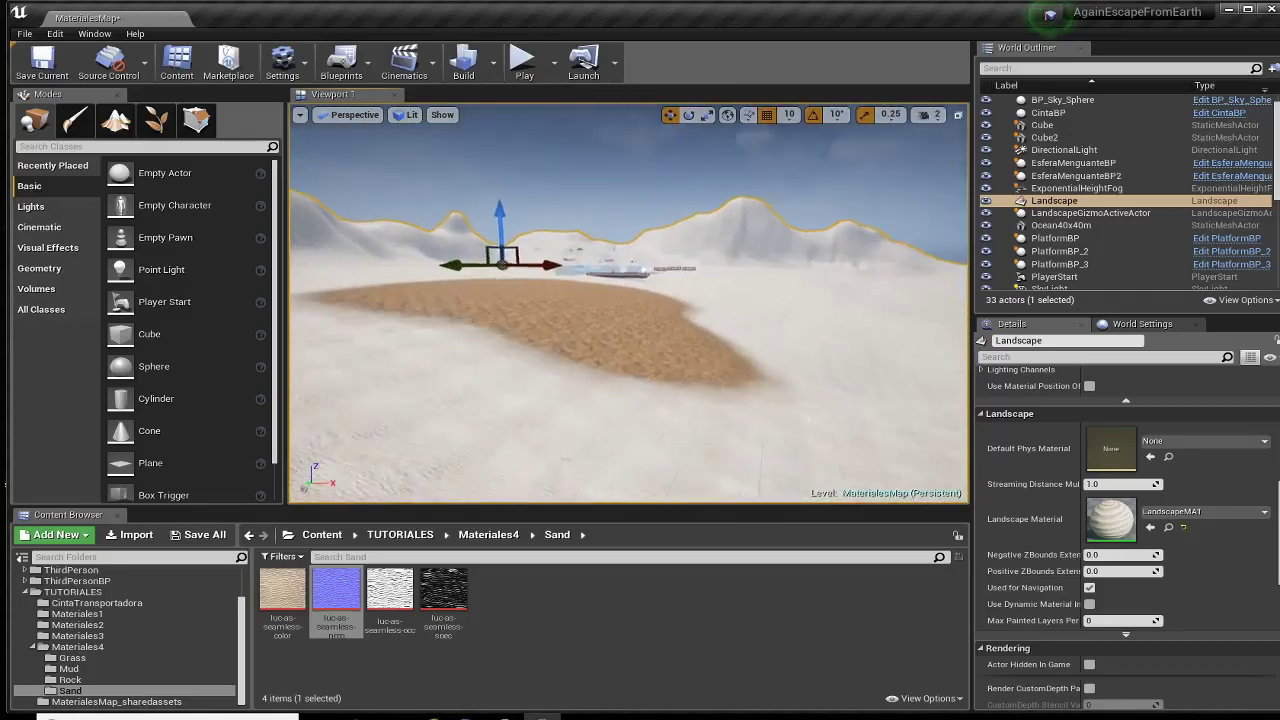
pyautogui.moveTo(628, 300); pyautogui.dragTo(564, 272, button='right')
# Step: Choose the Grass layer for landscape painting with brush size about 742, falloff about 0.51 and tool strength about 0.82
pyautogui.click(117, 122)
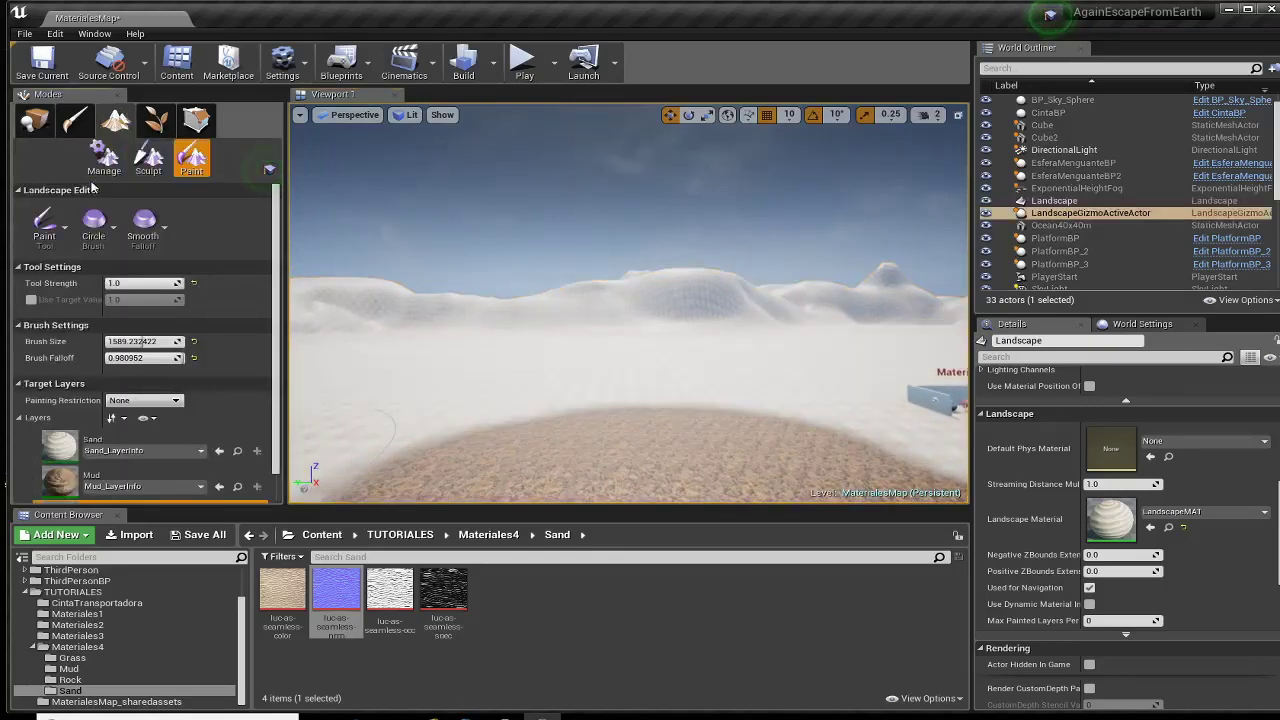
pyautogui.scroll(-1, 70, 420)
pyautogui.click(71, 452)
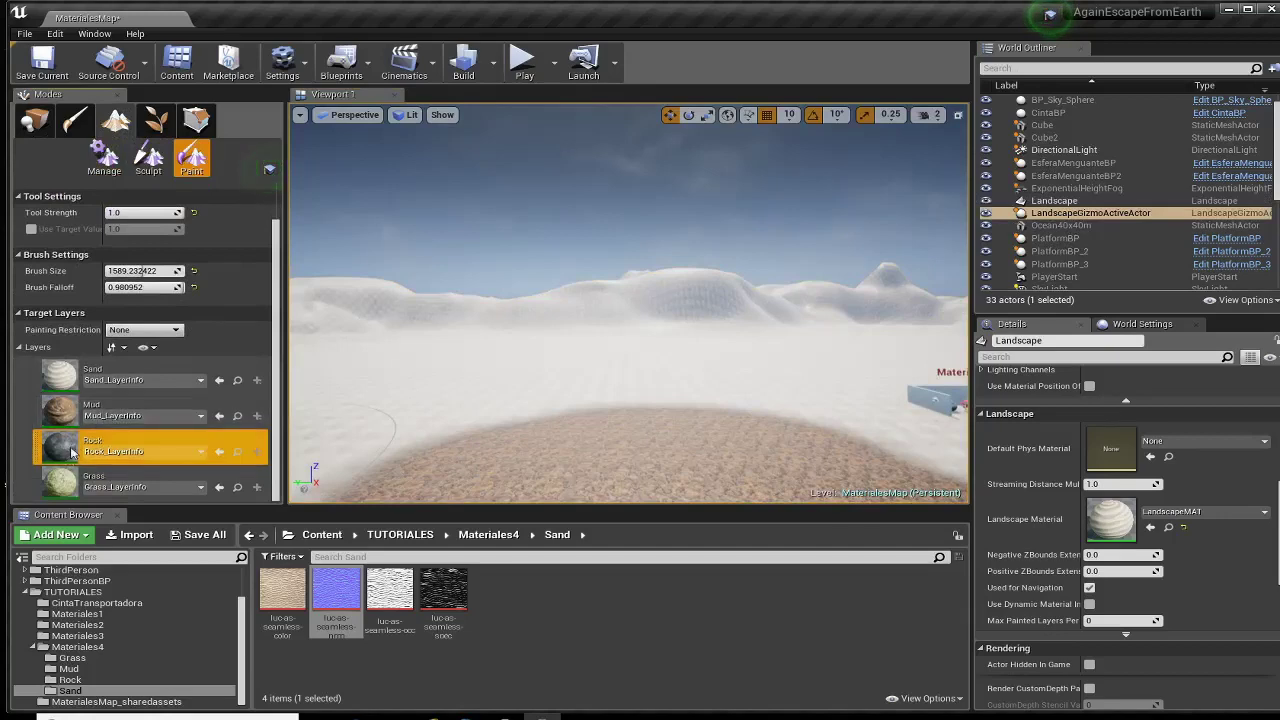
pyautogui.click(62, 484)
pyautogui.moveTo(571, 437); pyautogui.dragTo(575, 470, button='right')
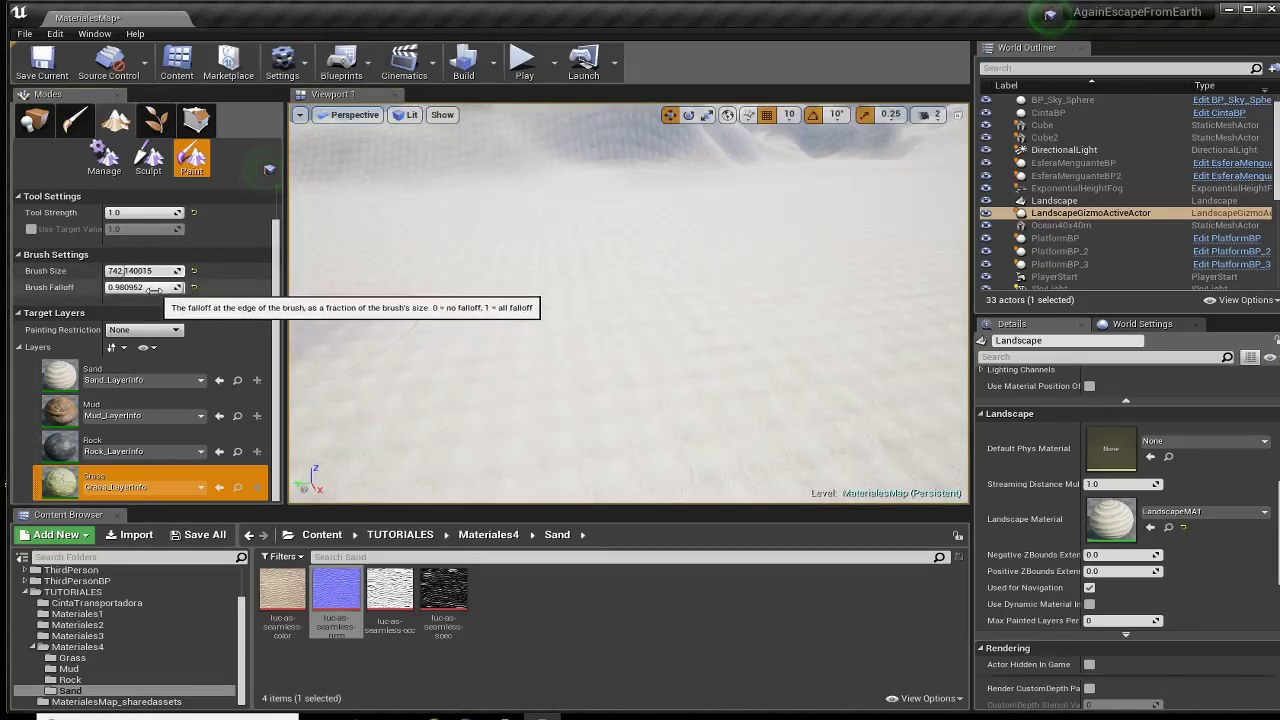
pyautogui.moveTo(149, 289); pyautogui.dragTo(135, 289)
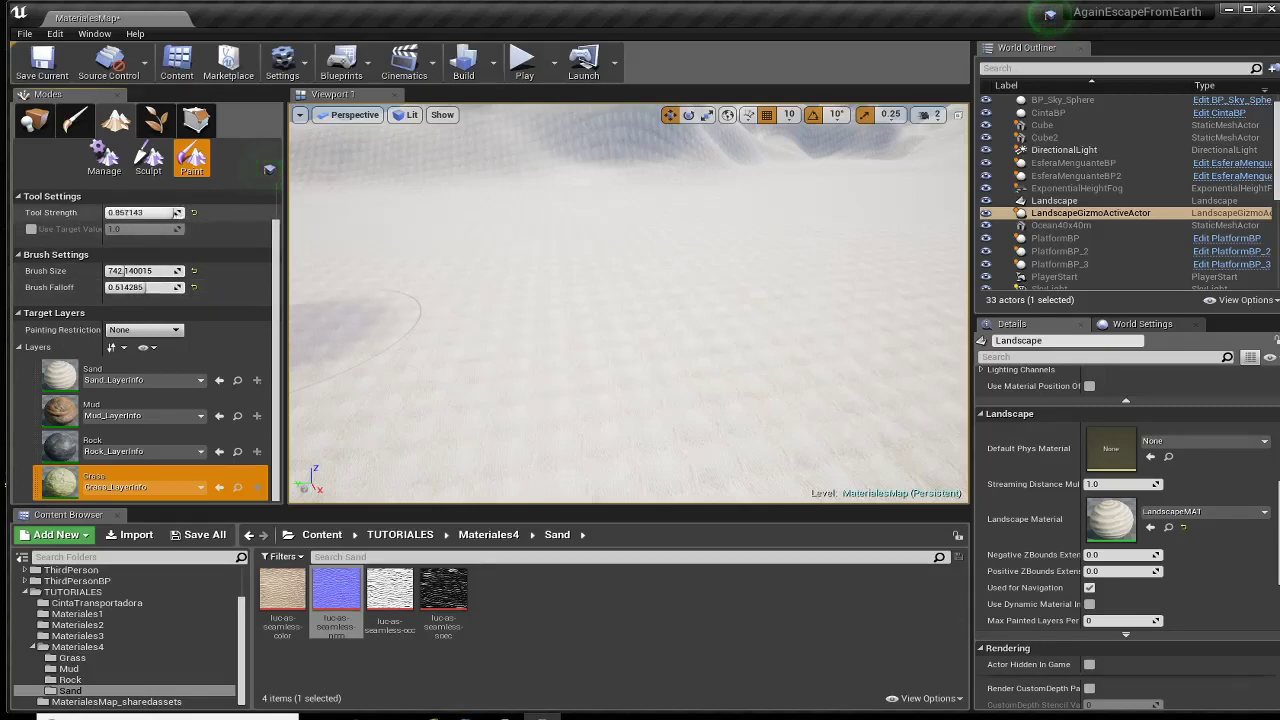
# Step: Paint a grass area across the flat sand near the foot of the mountains
pyautogui.moveTo(400, 297); pyautogui.dragTo(415, 301, button='right')
pyautogui.moveTo(415, 301)
pyautogui.mouseDown()
pyautogui.moveTo(443, 329)
pyautogui.moveTo(608, 320)
pyautogui.moveTo(851, 254)
pyautogui.moveTo(538, 318)
pyautogui.mouseUp()
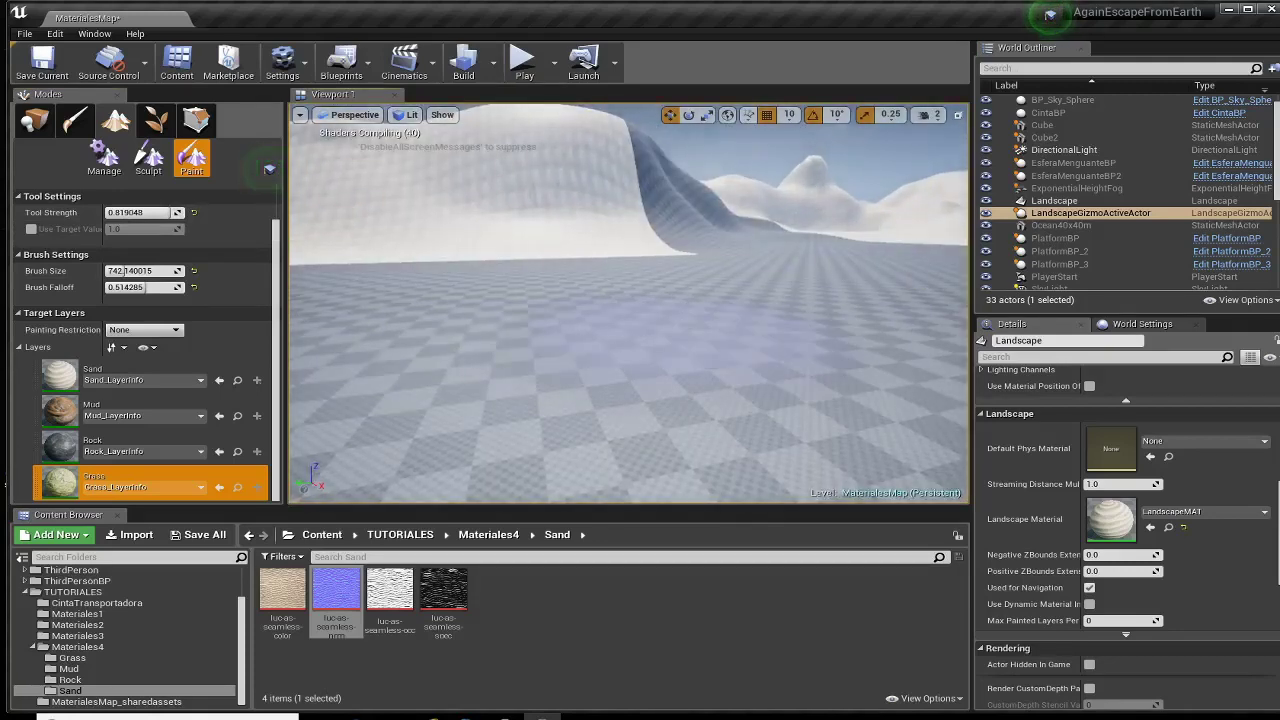
pyautogui.moveTo(560, 324); pyautogui.dragTo(560, 324, button='right')
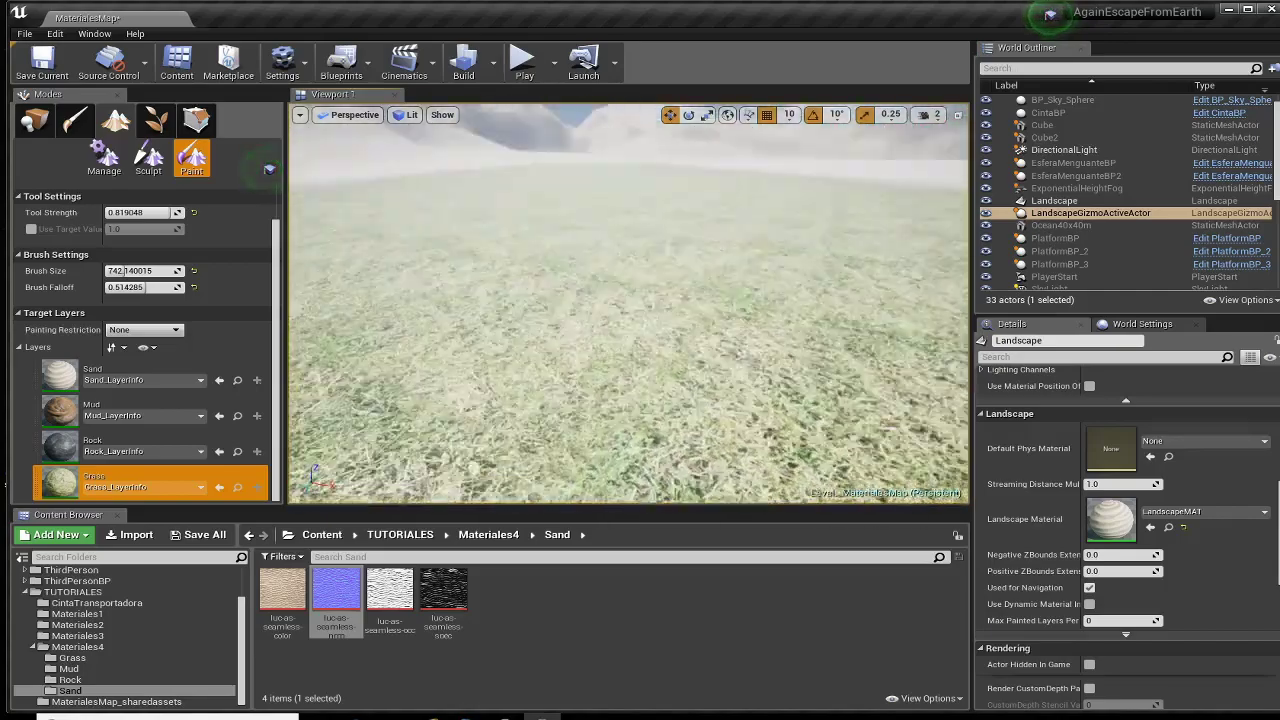
# Step: Leave landscape mode and test-play the level from a spot on the painted grass, then stop the play session
pyautogui.click(48, 128)
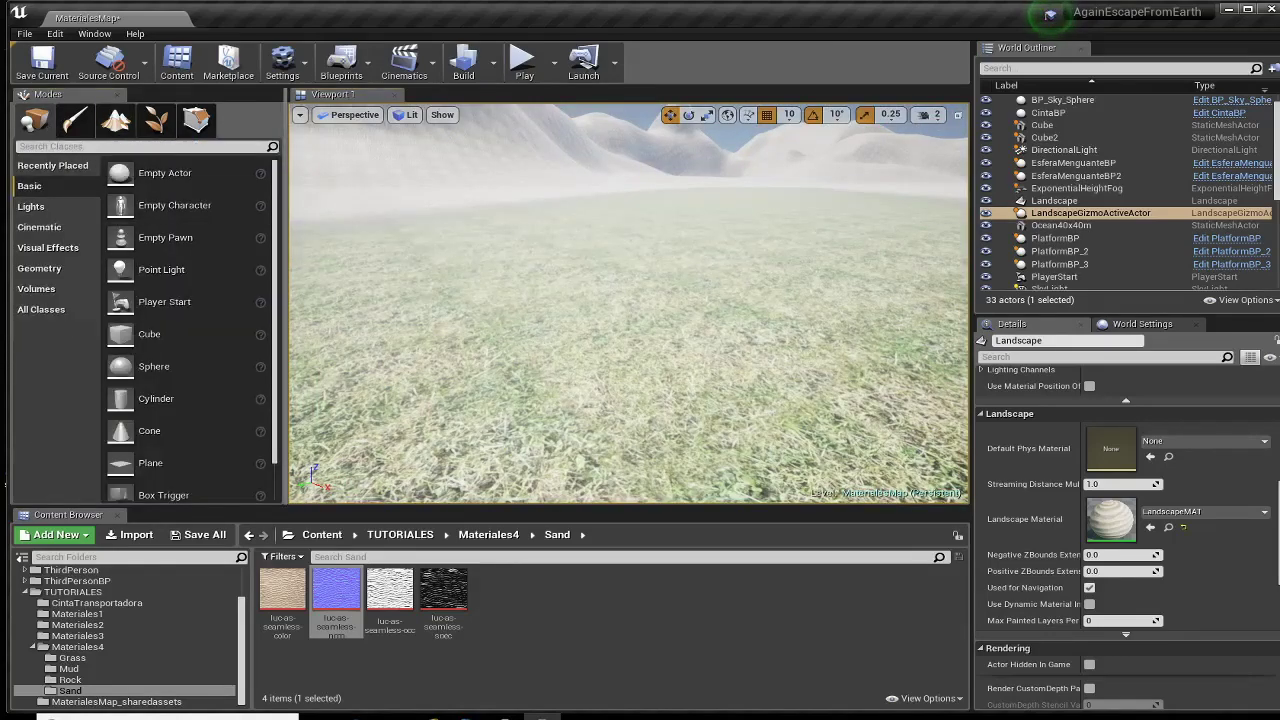
pyautogui.rightClick(634, 318)
pyautogui.click(700, 622)
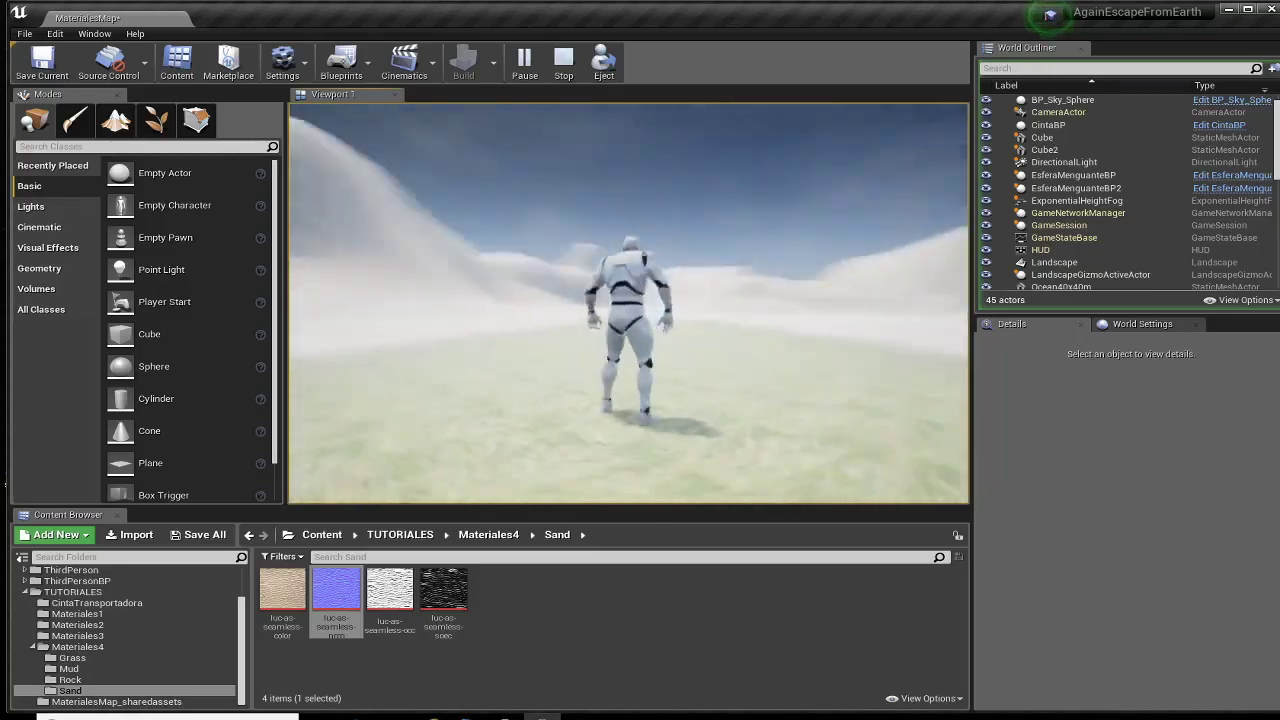
pyautogui.press('Escape')
# Step: Choose the Rock layer for landscape painting with tool strength 1.0, brush size about 1629 and falloff about 0.34
pyautogui.moveTo(524, 301); pyautogui.dragTo(549, 318, button='right')
pyautogui.click(115, 120)
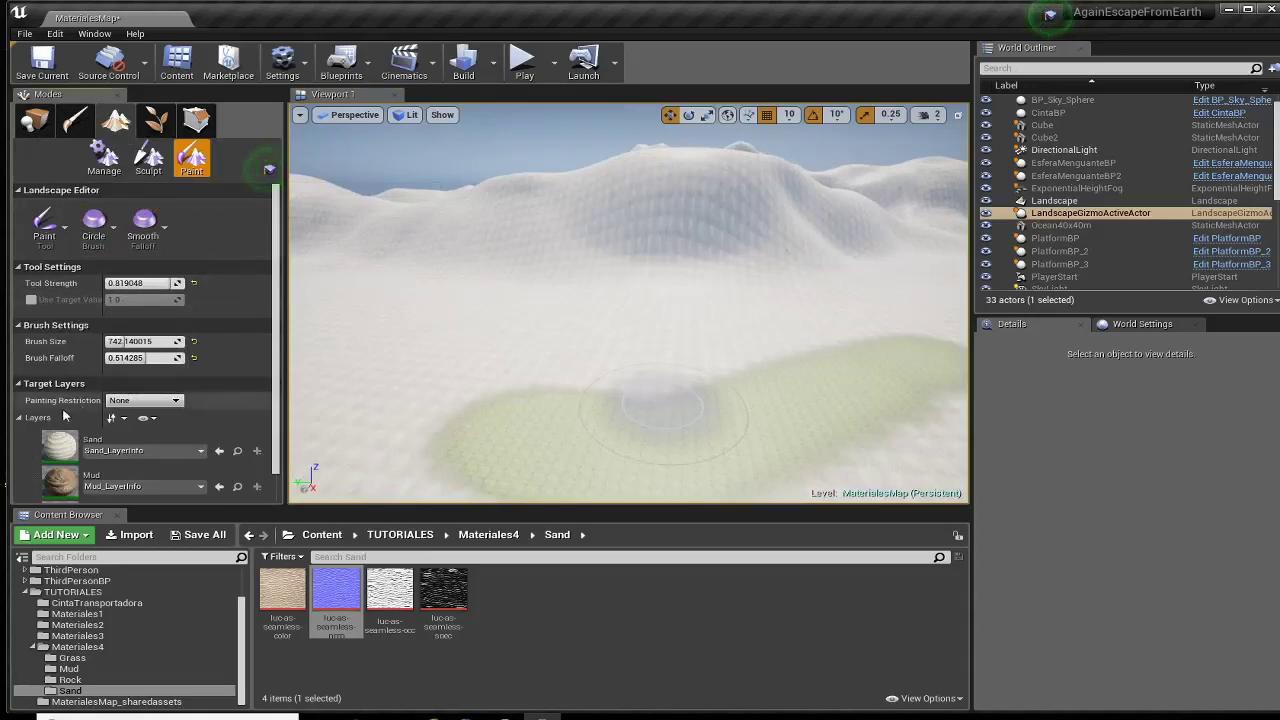
pyautogui.scroll(-3, 63, 415)
pyautogui.moveTo(560, 366); pyautogui.dragTo(560, 350, button='right')
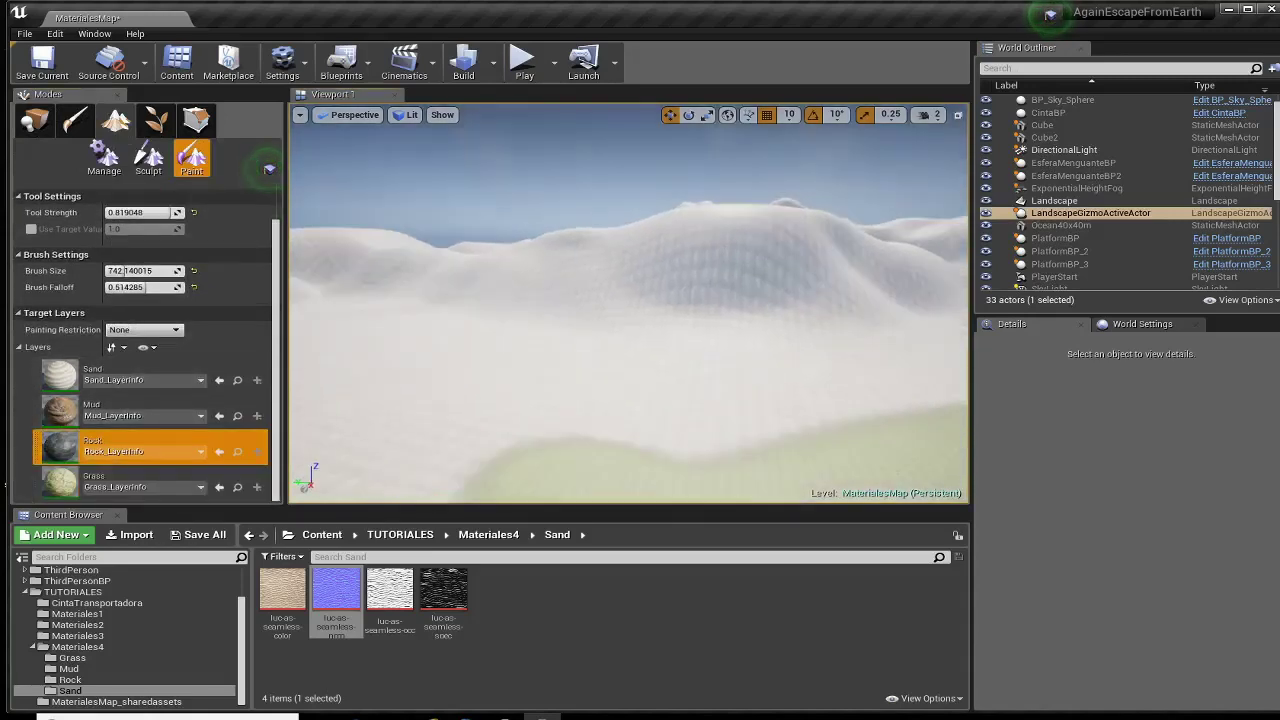
pyautogui.moveTo(106, 213); pyautogui.dragTo(145, 213)
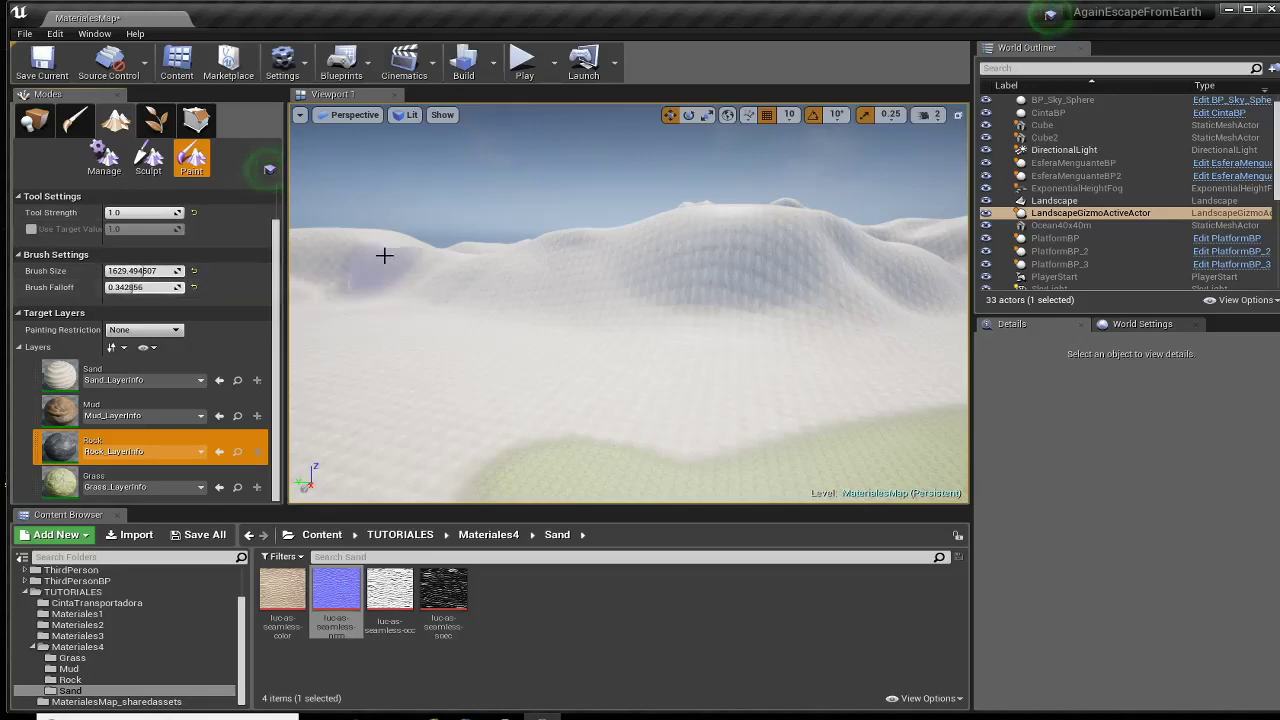
# Step: Paint rock over the large mountain beside the grass area, covering its slopes and top
pyautogui.moveTo(383, 254)
pyautogui.mouseDown()
pyautogui.moveTo(729, 240)
pyautogui.moveTo(749, 262)
pyautogui.mouseUp()
pyautogui.moveTo(749, 262)
pyautogui.mouseDown(button='right')
pyautogui.moveTo(660, 300)
pyautogui.moveTo(702, 304)
pyautogui.moveTo(670, 300)
pyautogui.moveTo(754, 234)
pyautogui.mouseUp(button='right')
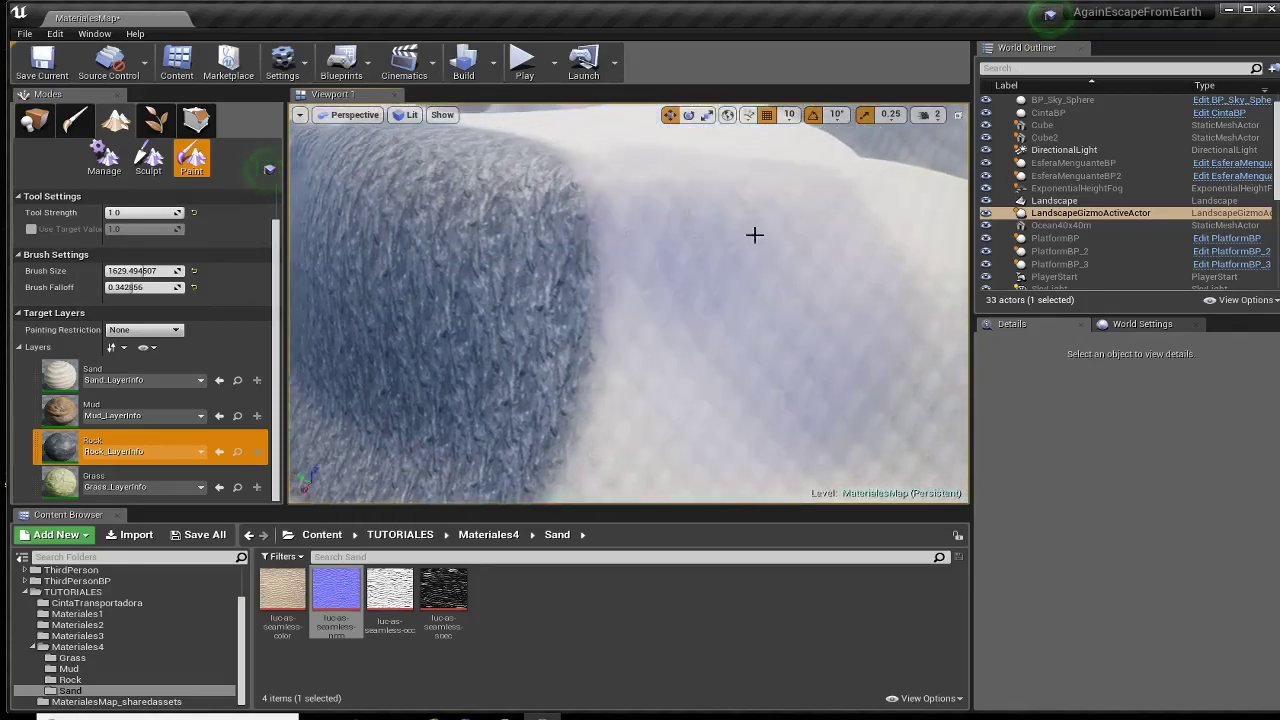
pyautogui.moveTo(754, 234)
pyautogui.mouseDown()
pyautogui.moveTo(674, 171)
pyautogui.moveTo(583, 131)
pyautogui.moveTo(843, 176)
pyautogui.moveTo(934, 229)
pyautogui.moveTo(743, 294)
pyautogui.mouseUp()
pyautogui.moveTo(743, 294)
pyautogui.mouseDown(button='right')
pyautogui.moveTo(738, 326)
pyautogui.moveTo(786, 262)
pyautogui.mouseUp(button='right')
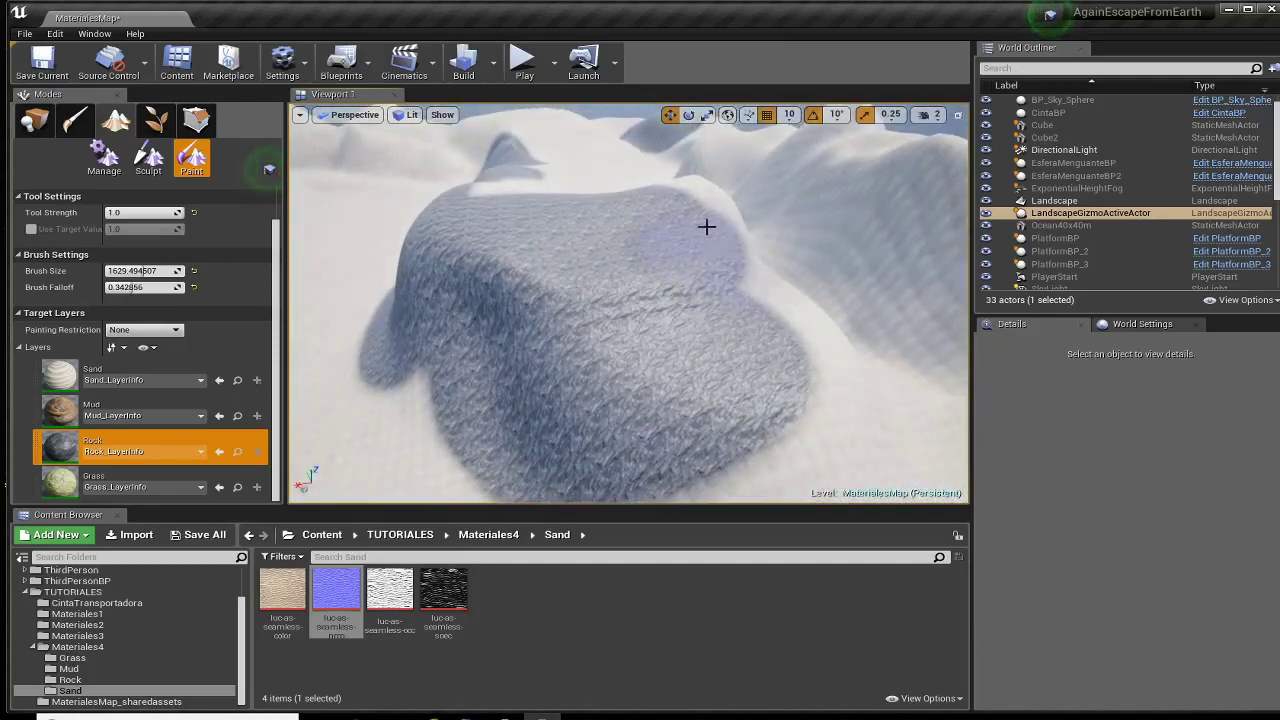
pyautogui.moveTo(769, 358); pyautogui.dragTo(768, 355, button='right')
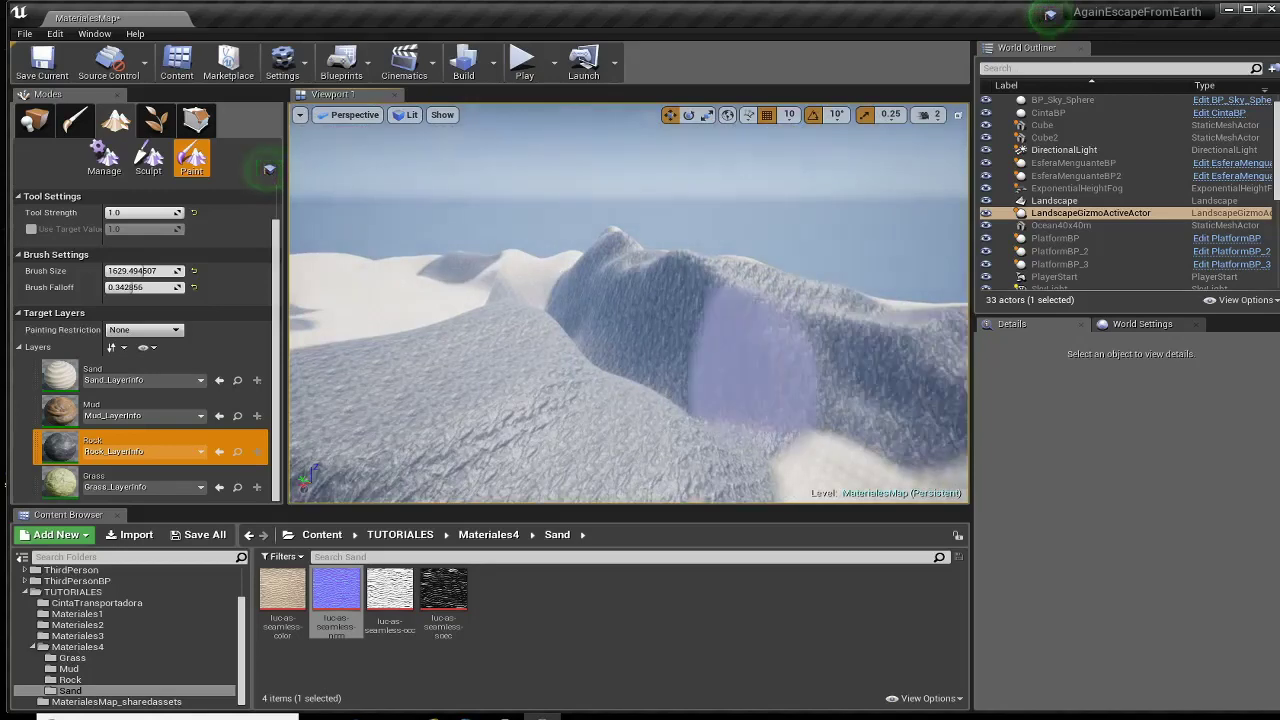
# Step: Continue the rock paint along the neighbouring ridges and peaks bordering the sand plain
pyautogui.moveTo(614, 314); pyautogui.dragTo(620, 300, button='right')
pyautogui.moveTo(471, 349)
pyautogui.mouseDown()
pyautogui.moveTo(557, 300)
pyautogui.moveTo(823, 298)
pyautogui.mouseUp()
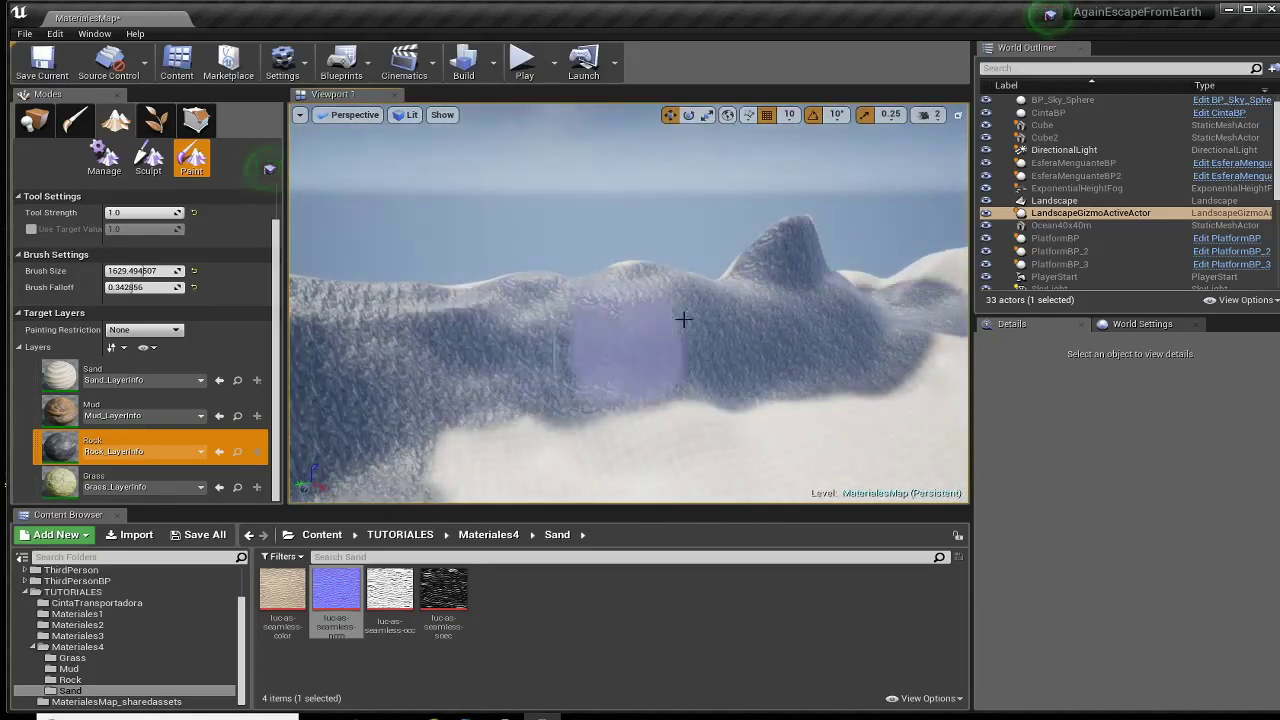
pyautogui.moveTo(734, 354); pyautogui.dragTo(724, 354, button='right')
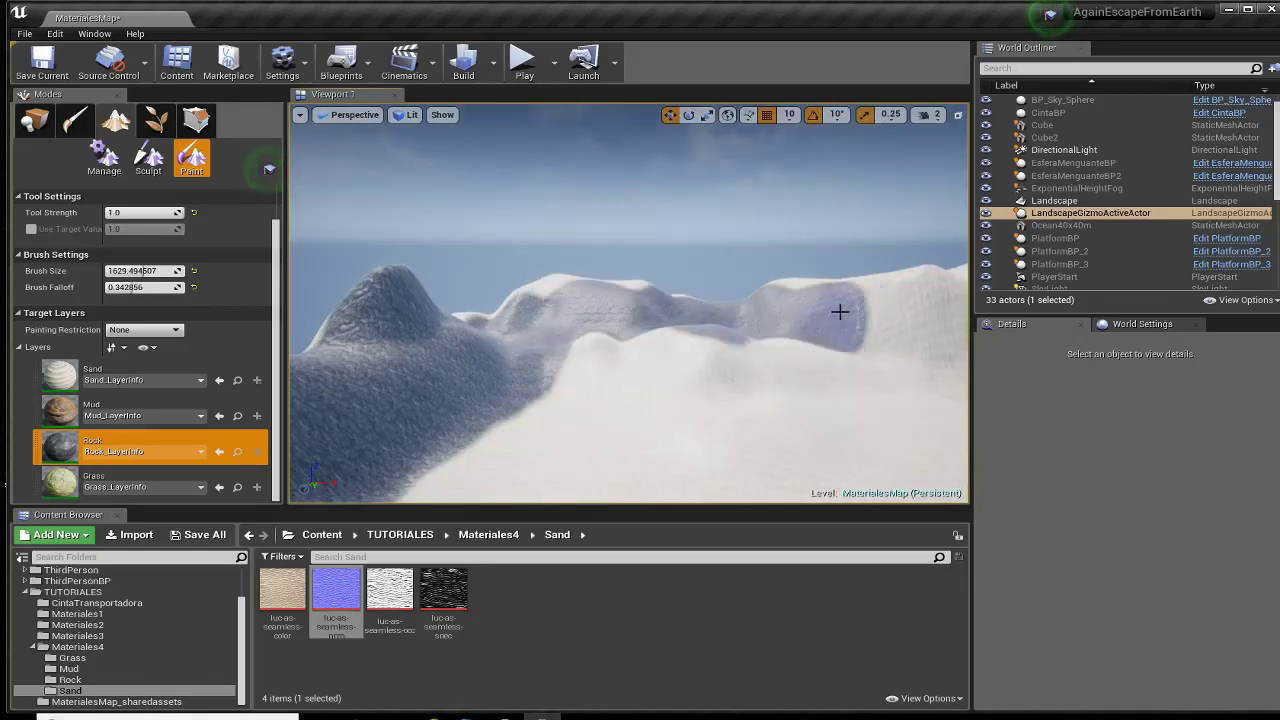
pyautogui.moveTo(840, 312); pyautogui.dragTo(810, 305)
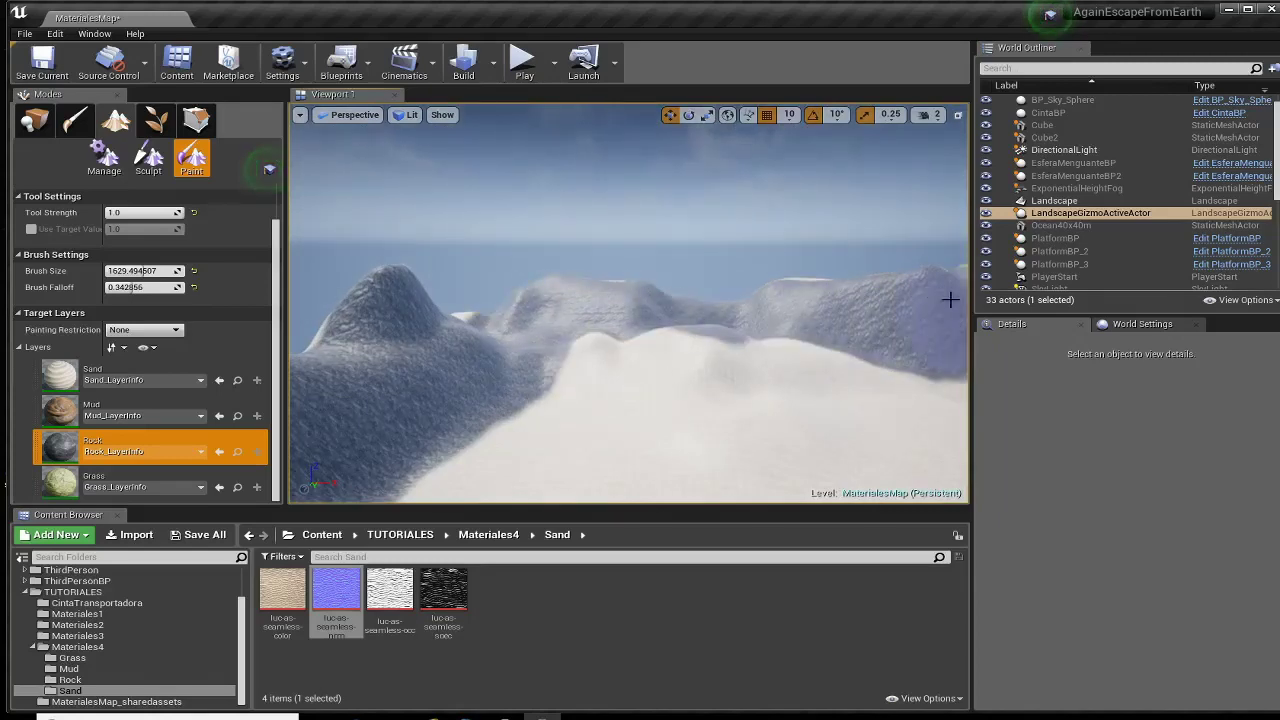
pyautogui.moveTo(950, 299); pyautogui.dragTo(930, 300, button='right')
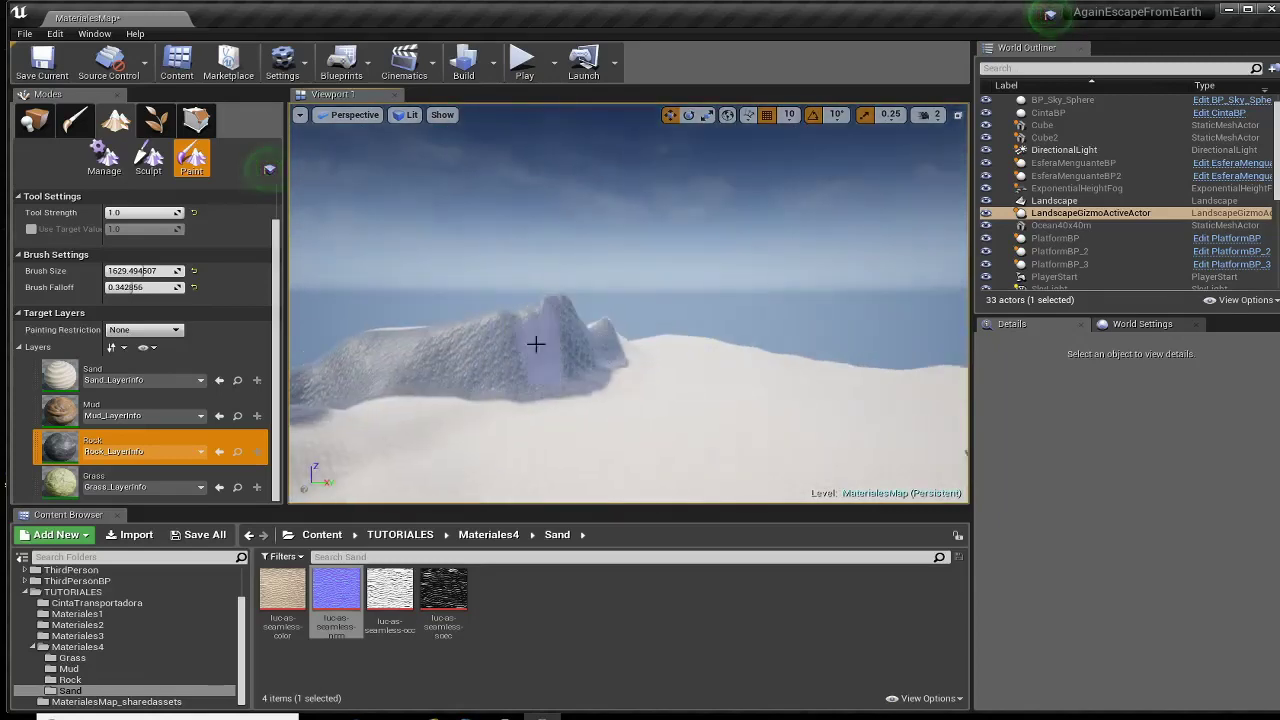
pyautogui.moveTo(536, 344); pyautogui.dragTo(548, 385, button='right')
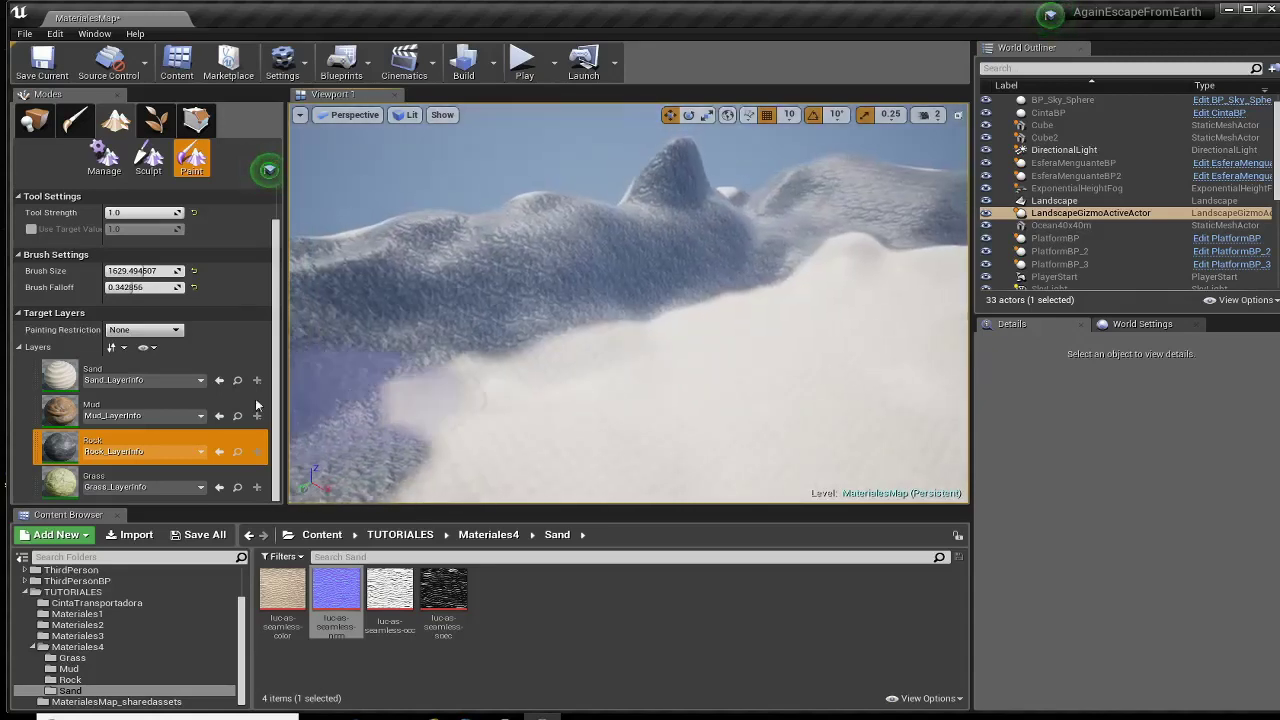
# Step: Paint the Grass layer along the foot of the rock mountains bordering the sand, using brush falloff 1.0 and brush size about 1357
pyautogui.click(96, 484)
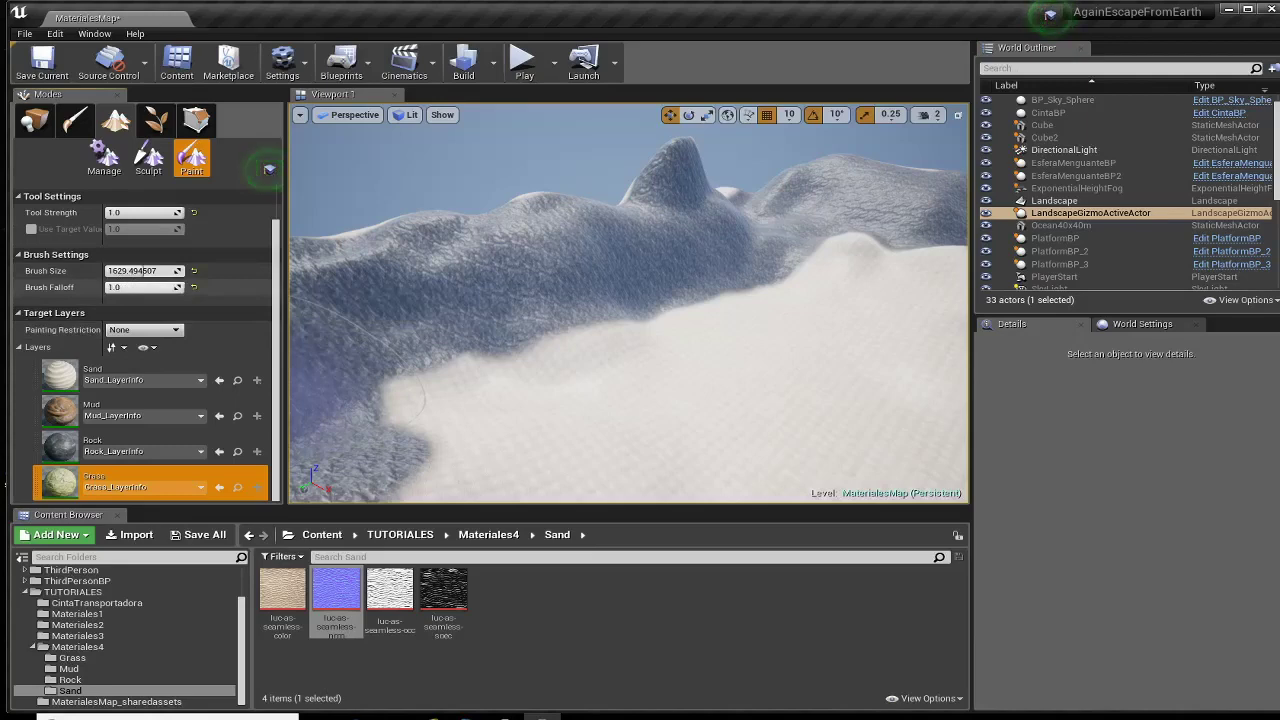
pyautogui.moveTo(449, 386)
pyautogui.mouseDown(button='right')
pyautogui.moveTo(458, 420)
pyautogui.moveTo(486, 377)
pyautogui.mouseUp(button='right')
pyautogui.moveTo(486, 377)
pyautogui.mouseDown()
pyautogui.moveTo(474, 349)
pyautogui.moveTo(478, 367)
pyautogui.mouseUp()
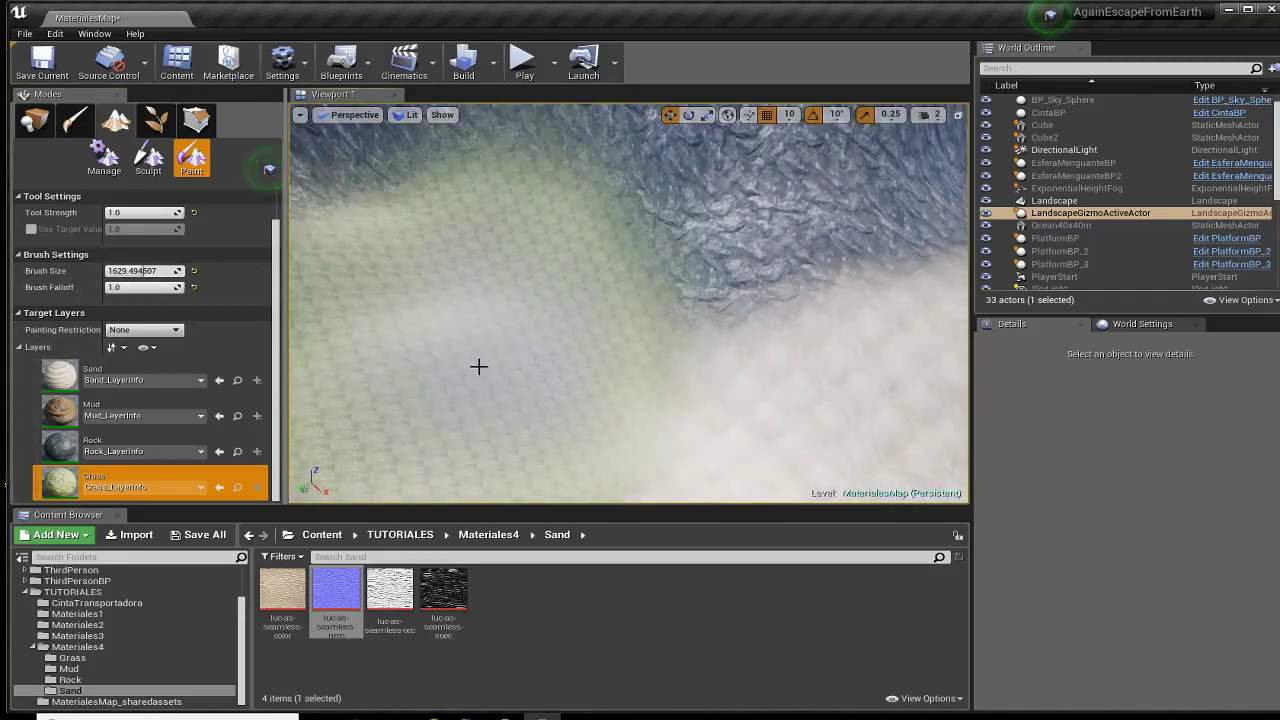
pyautogui.moveTo(478, 367)
pyautogui.mouseDown(button='right')
pyautogui.moveTo(500, 411)
pyautogui.moveTo(529, 386)
pyautogui.mouseUp(button='right')
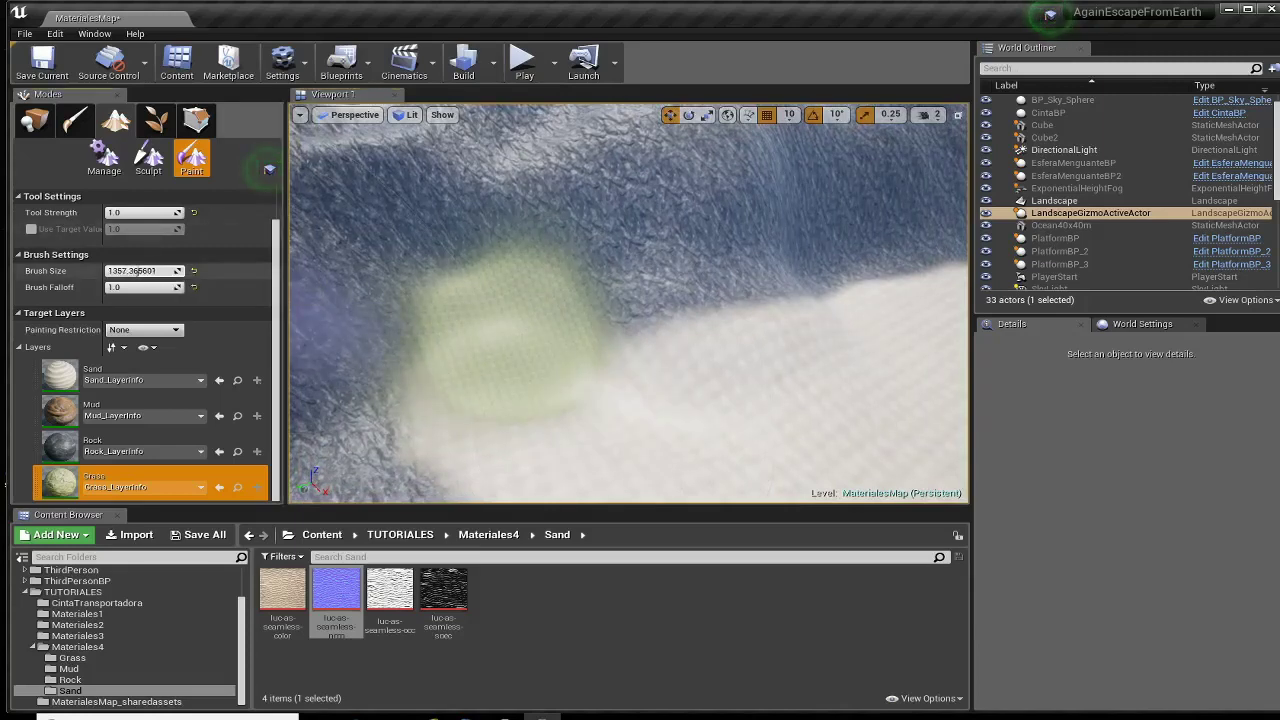
pyautogui.moveTo(714, 400)
pyautogui.mouseDown()
pyautogui.moveTo(706, 360)
pyautogui.moveTo(826, 320)
pyautogui.moveTo(893, 323)
pyautogui.mouseUp()
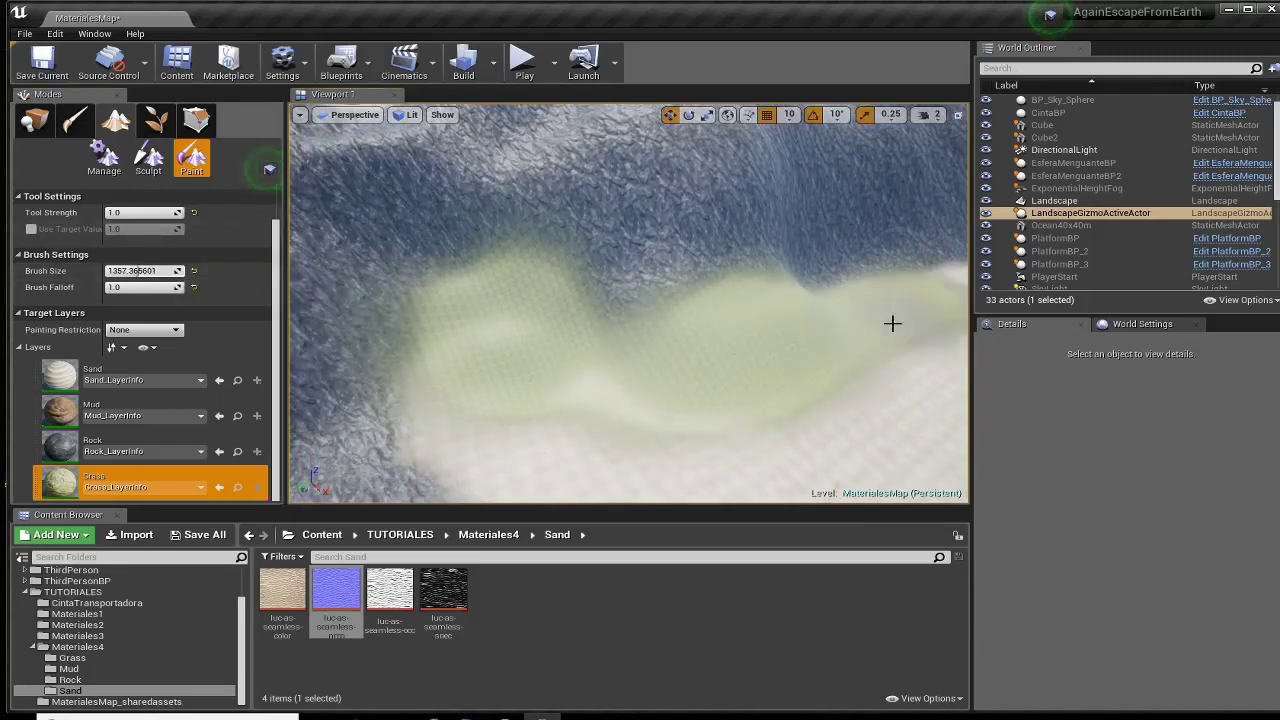
pyautogui.scroll(-5, 803, 340)
pyautogui.moveTo(713, 306)
pyautogui.mouseDown()
pyautogui.moveTo(771, 234)
pyautogui.moveTo(594, 380)
pyautogui.moveTo(514, 414)
pyautogui.mouseUp()
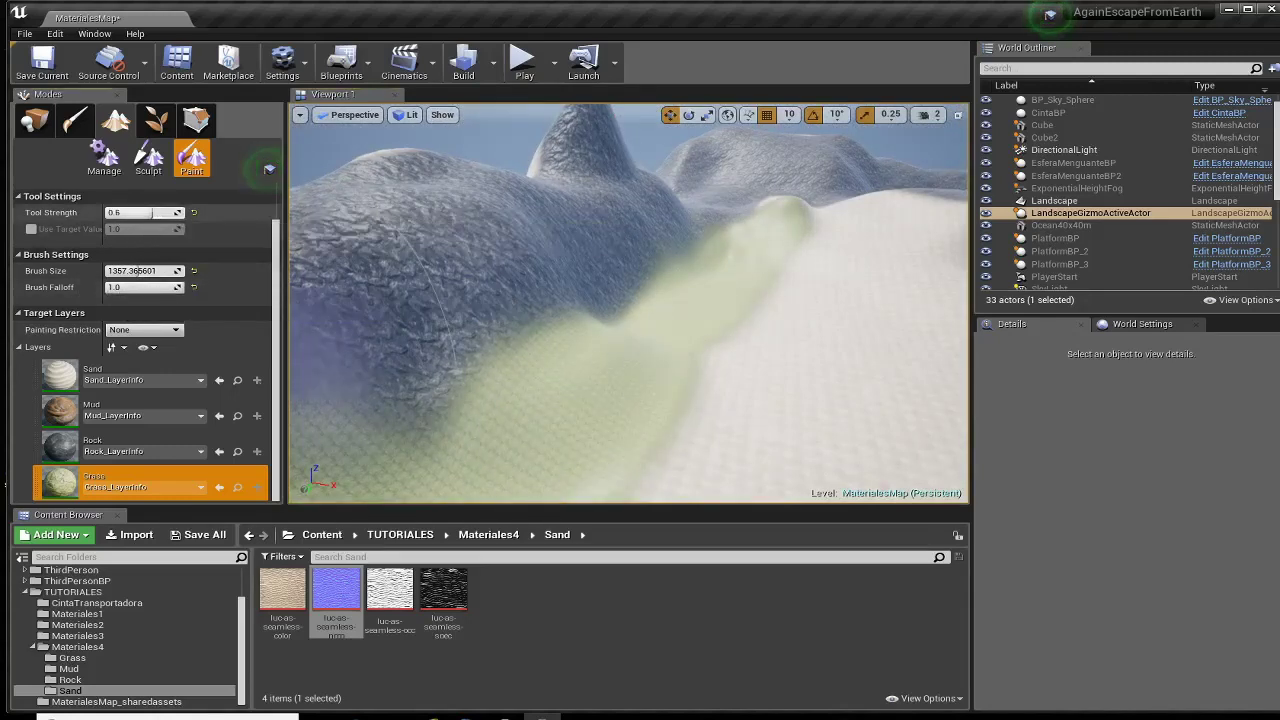
# Step: Lower the tool strength to about 0.42 and brush light grass over the rock mountain slopes and peaks
pyautogui.moveTo(310, 300)
pyautogui.mouseDown()
pyautogui.moveTo(443, 177)
pyautogui.moveTo(610, 224)
pyautogui.moveTo(564, 184)
pyautogui.mouseUp()
pyautogui.moveTo(574, 234)
pyautogui.mouseDown(button='right')
pyautogui.moveTo(586, 291)
pyautogui.moveTo(540, 270)
pyautogui.moveTo(583, 291)
pyautogui.mouseUp(button='right')
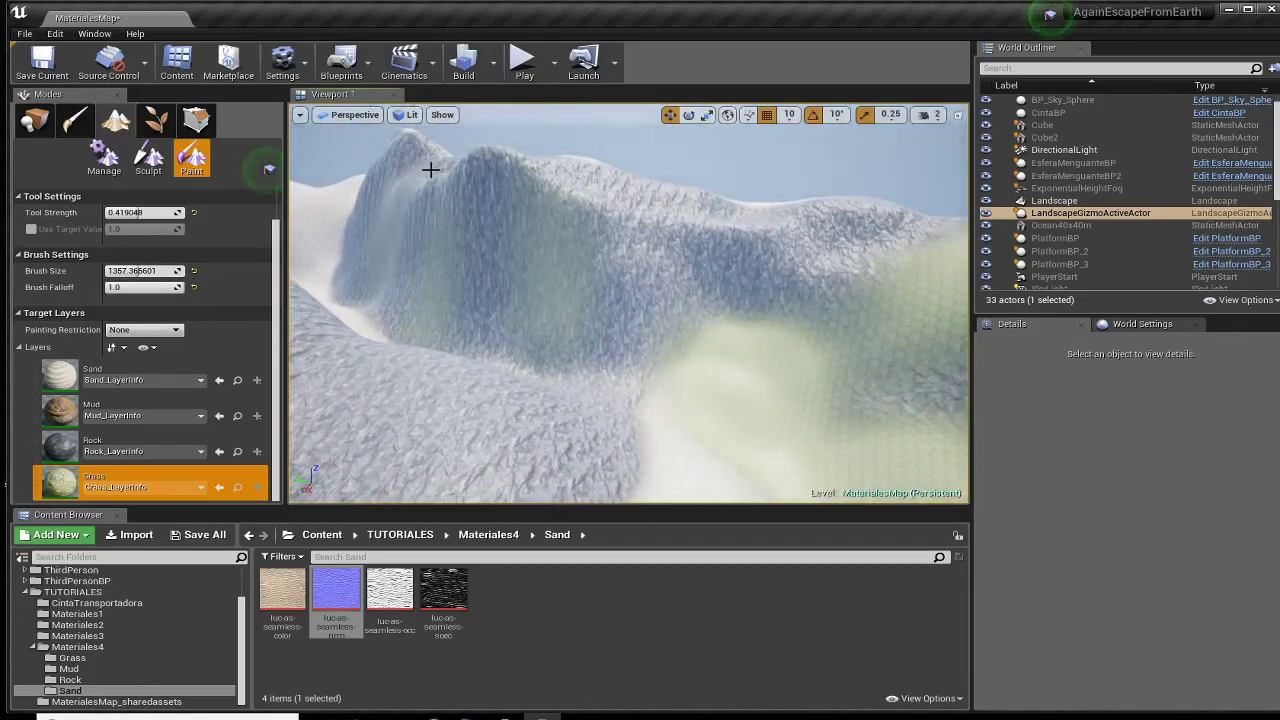
pyautogui.moveTo(430, 170)
pyautogui.mouseDown()
pyautogui.moveTo(680, 214)
pyautogui.moveTo(617, 266)
pyautogui.moveTo(823, 229)
pyautogui.moveTo(681, 256)
pyautogui.mouseUp()
pyautogui.moveTo(577, 192); pyautogui.dragTo(763, 243)
pyautogui.moveTo(763, 243)
pyautogui.mouseDown(button='right')
pyautogui.moveTo(740, 250)
pyautogui.moveTo(725, 285)
pyautogui.moveTo(577, 291)
pyautogui.mouseUp(button='right')
pyautogui.moveTo(577, 291)
pyautogui.mouseDown()
pyautogui.moveTo(500, 197)
pyautogui.moveTo(437, 246)
pyautogui.moveTo(584, 191)
pyautogui.mouseUp()
# Step: Continue the light grass paint around the mountain's base and along the sand ridge beside the pointed peak
pyautogui.moveTo(662, 364); pyautogui.dragTo(510, 420)
pyautogui.moveTo(646, 379)
pyautogui.mouseDown(button='right')
pyautogui.moveTo(660, 400)
pyautogui.moveTo(646, 379)
pyautogui.moveTo(630, 382)
pyautogui.moveTo(686, 391)
pyautogui.mouseUp(button='right')
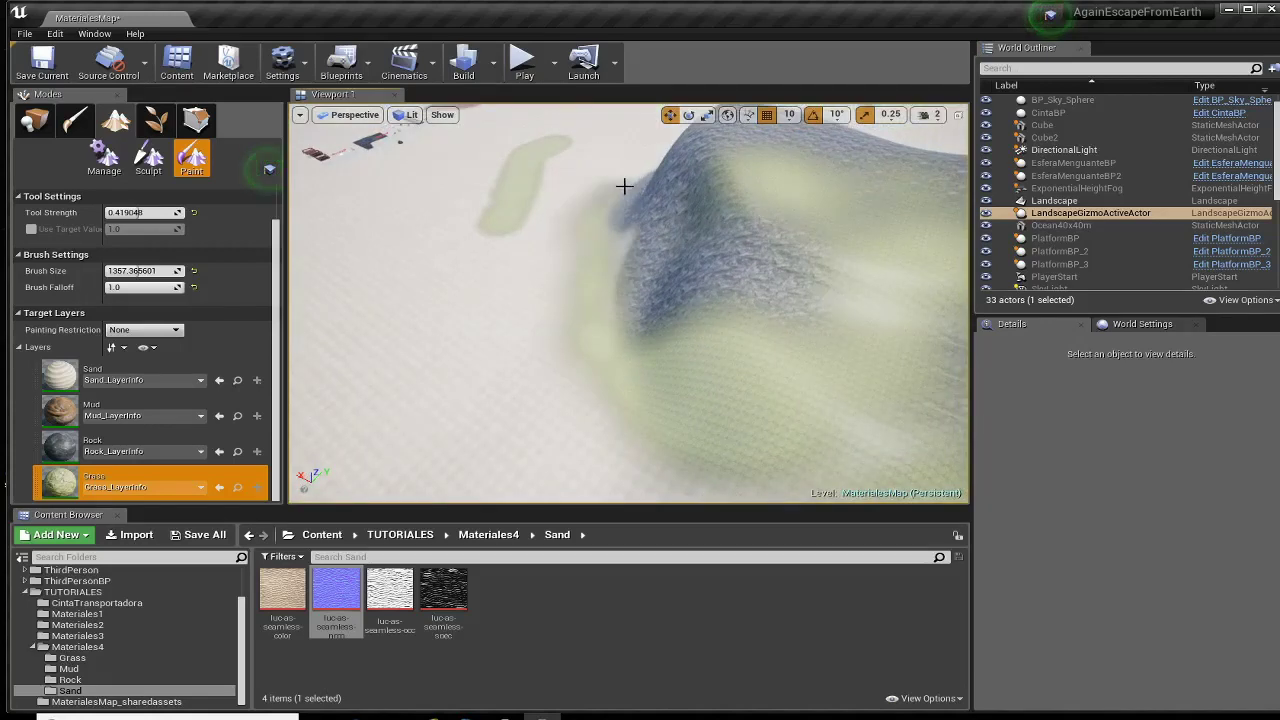
pyautogui.moveTo(629, 420)
pyautogui.mouseDown(button='right')
pyautogui.moveTo(580, 400)
pyautogui.moveTo(629, 420)
pyautogui.mouseUp(button='right')
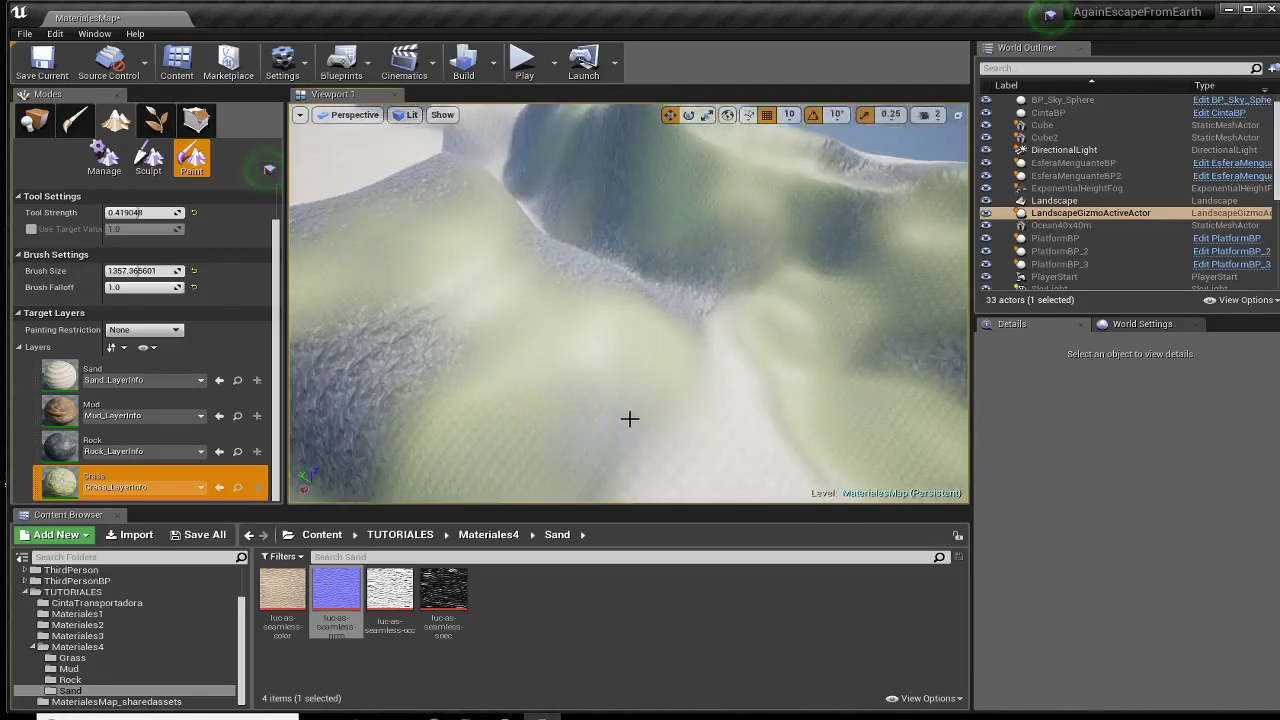
pyautogui.moveTo(806, 431); pyautogui.dragTo(774, 466, button='right')
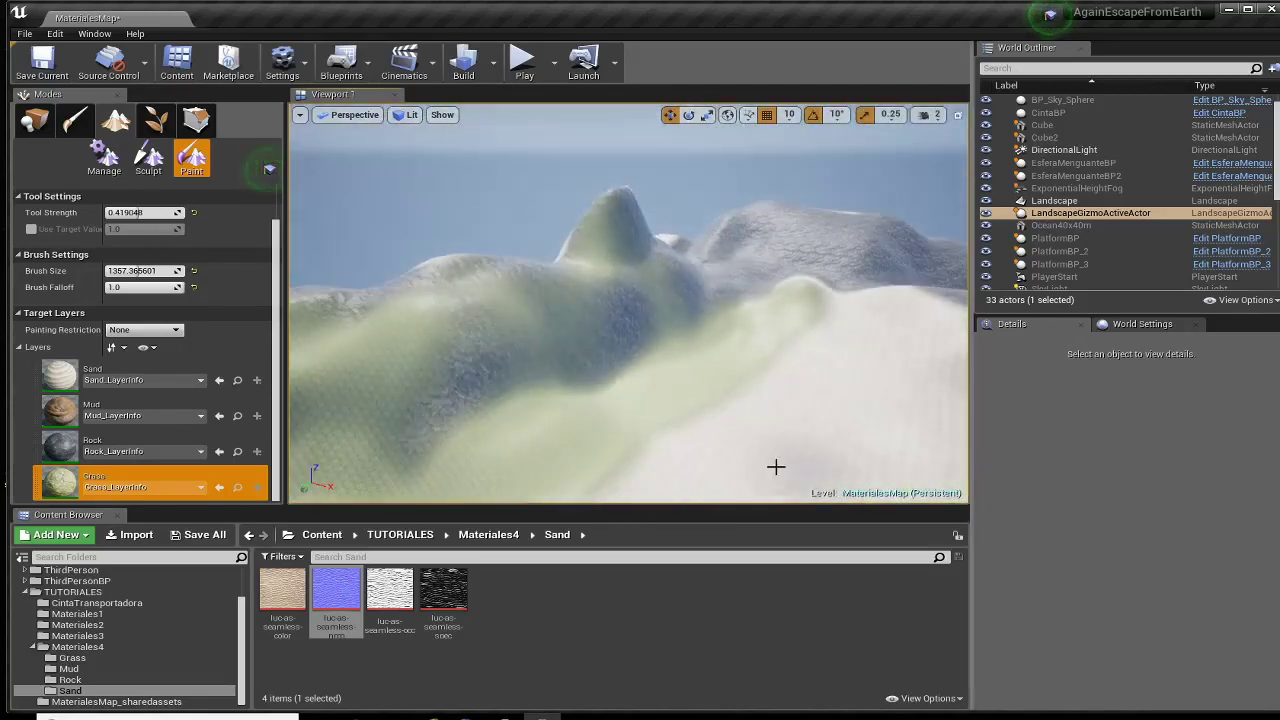
pyautogui.moveTo(844, 296); pyautogui.dragTo(703, 291)
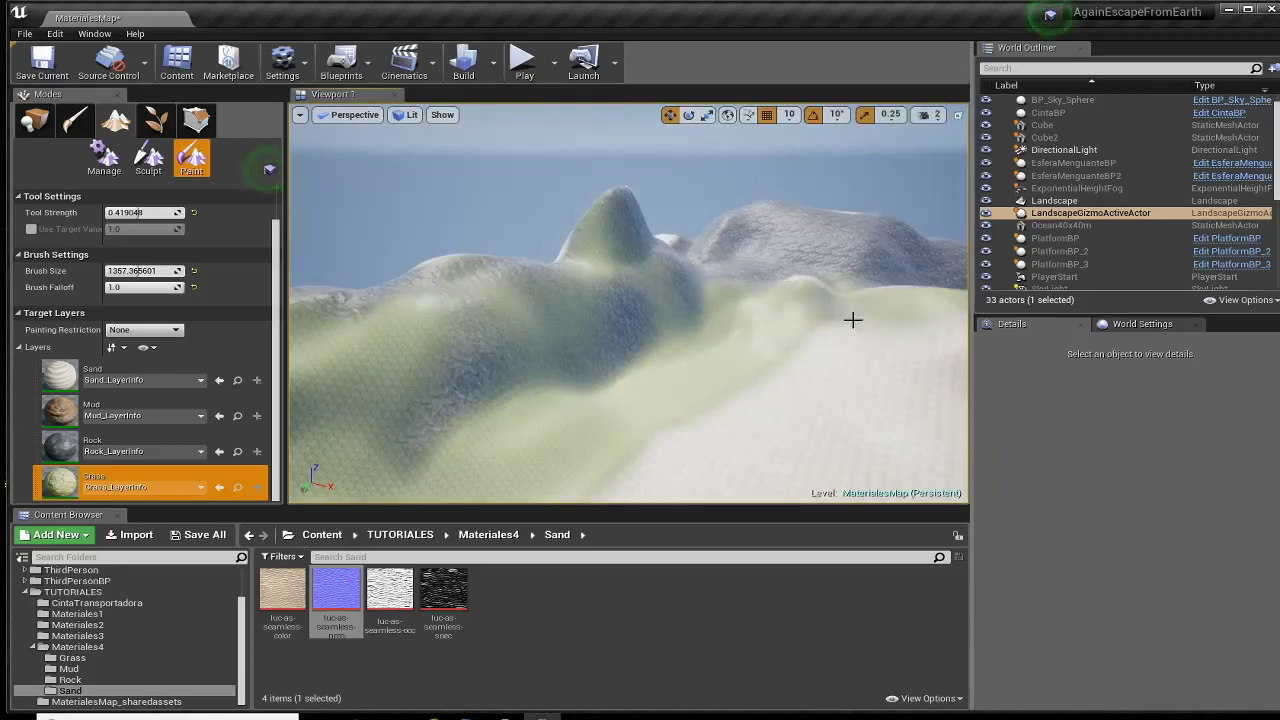
# Step: Go to the open sand plain beside the material displays and choose the Erosion tool for landscape sculpting
pyautogui.moveTo(852, 319)
pyautogui.mouseDown(button='right')
pyautogui.moveTo(830, 330)
pyautogui.moveTo(852, 346)
pyautogui.moveTo(867, 391)
pyautogui.moveTo(882, 352)
pyautogui.moveTo(858, 372)
pyautogui.moveTo(855, 352)
pyautogui.mouseUp(button='right')
pyautogui.press('w')
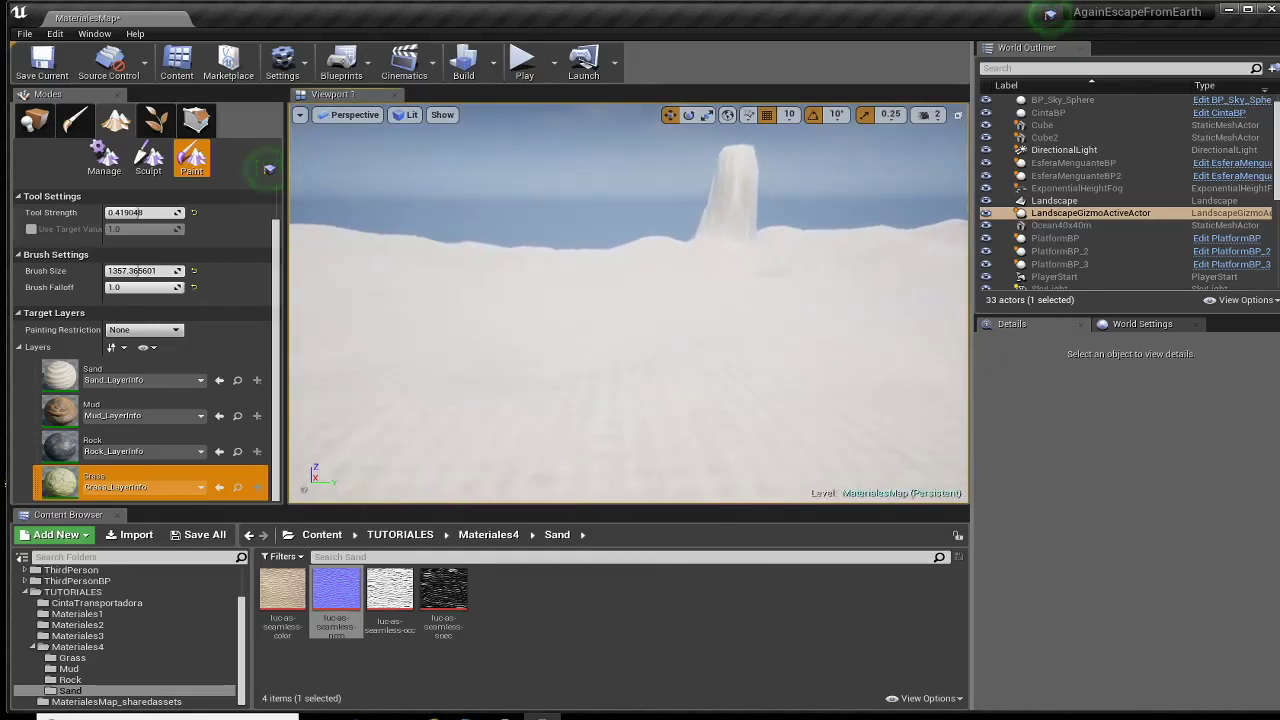
pyautogui.moveTo(628, 303); pyautogui.dragTo(935, 310, button='right')
pyautogui.press('w')
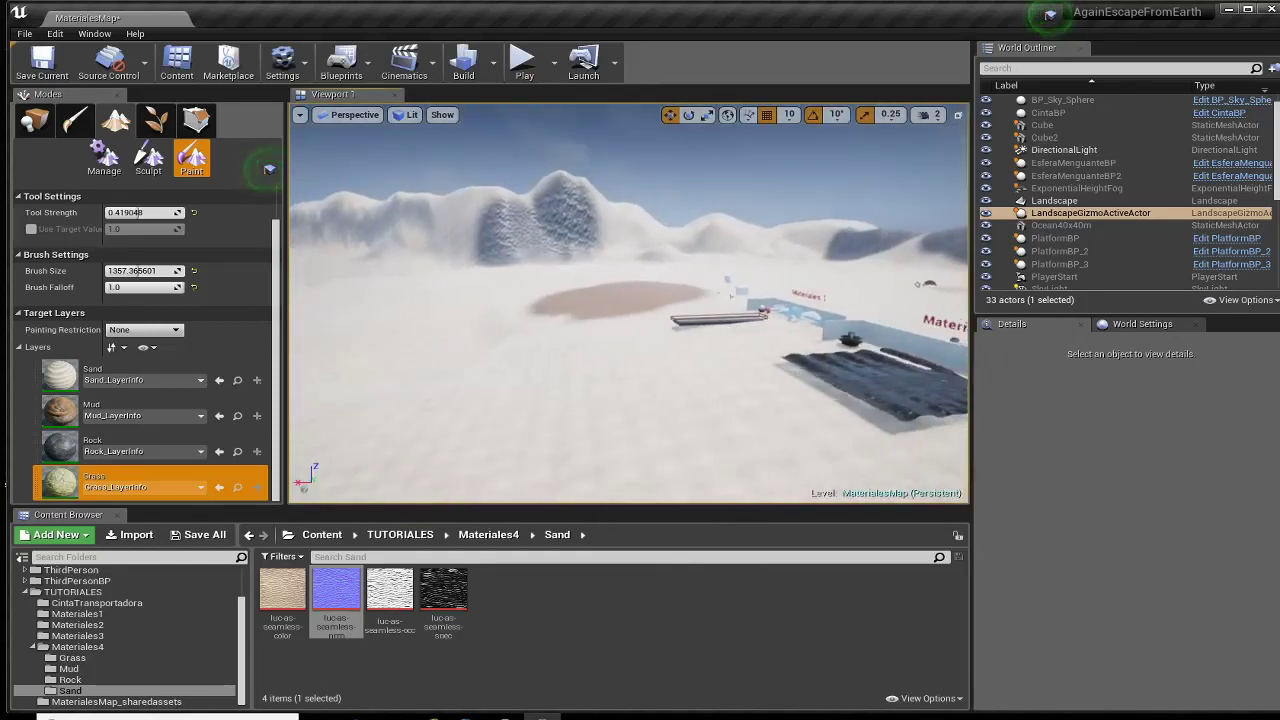
pyautogui.press('w')
pyautogui.moveTo(628, 303); pyautogui.dragTo(700, 423, button='right')
pyautogui.press('s')
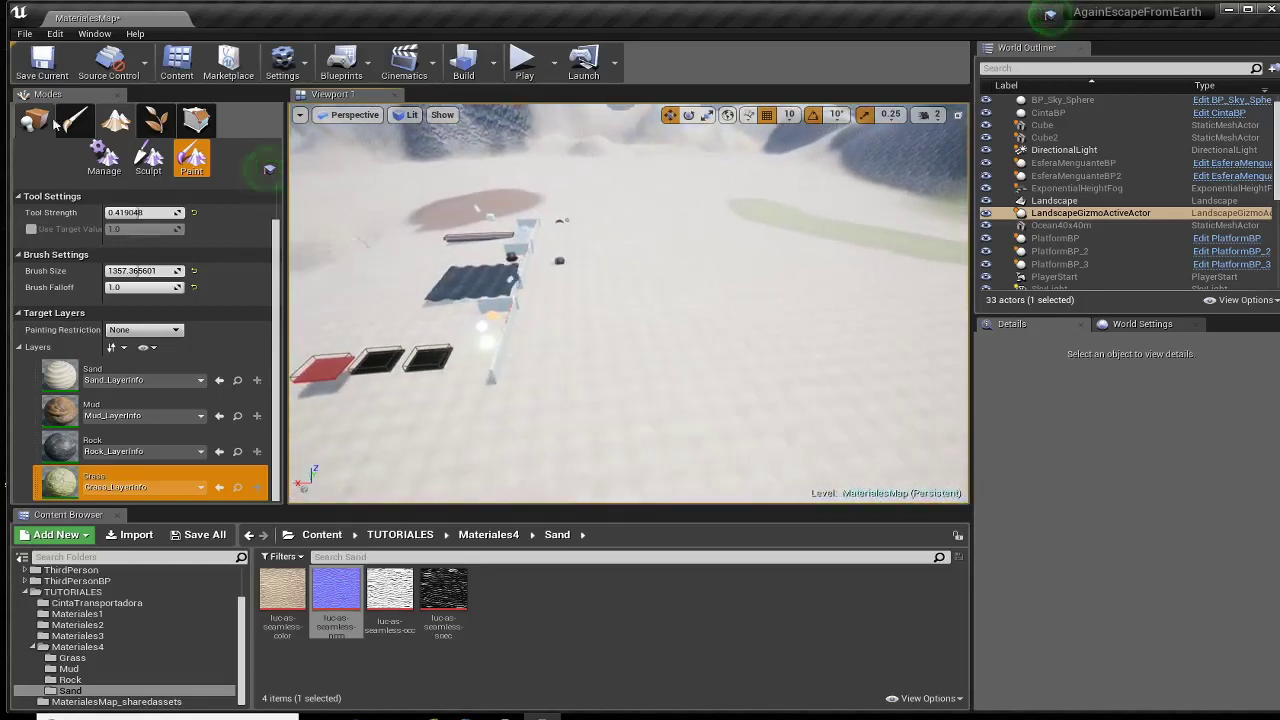
pyautogui.click(108, 165)
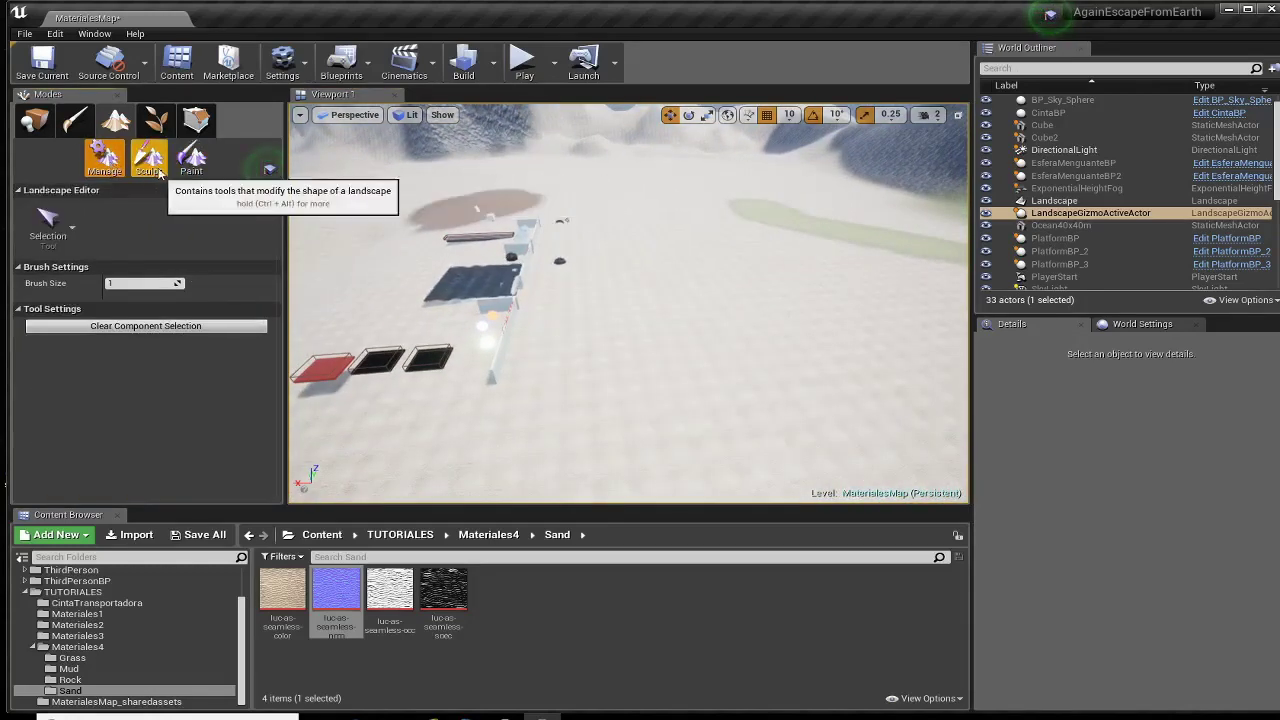
pyautogui.click(148, 158)
pyautogui.click(68, 245)
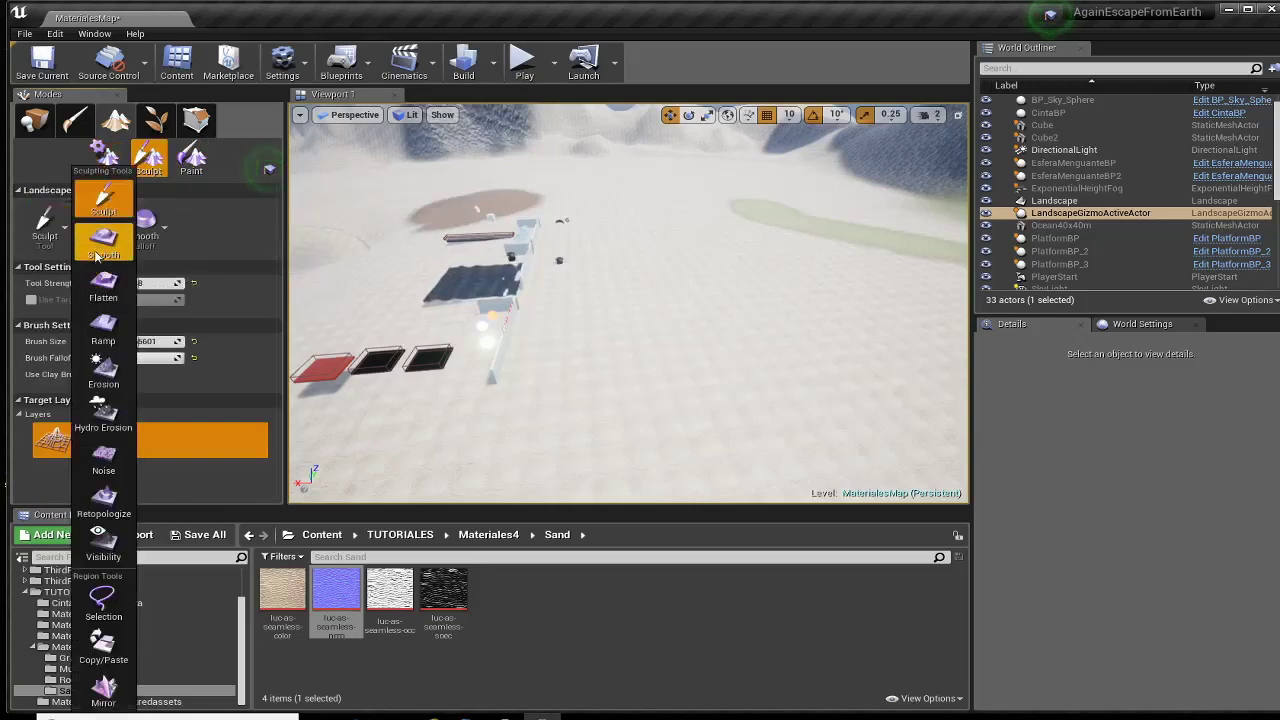
pyautogui.click(103, 372)
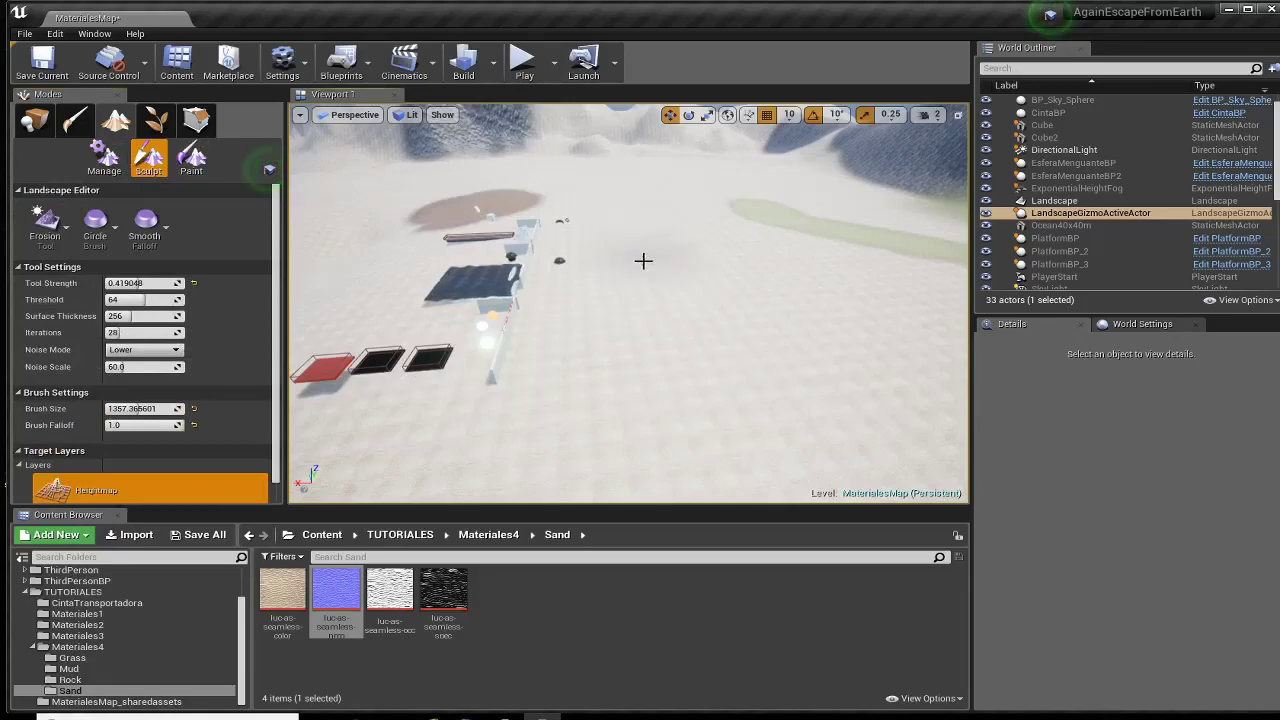
# Step: Erode hollows into the flat sand plain, raising the tool strength to about 0.71
pyautogui.moveTo(643, 260)
pyautogui.mouseDown()
pyautogui.moveTo(688, 426)
pyautogui.moveTo(631, 277)
pyautogui.mouseUp()
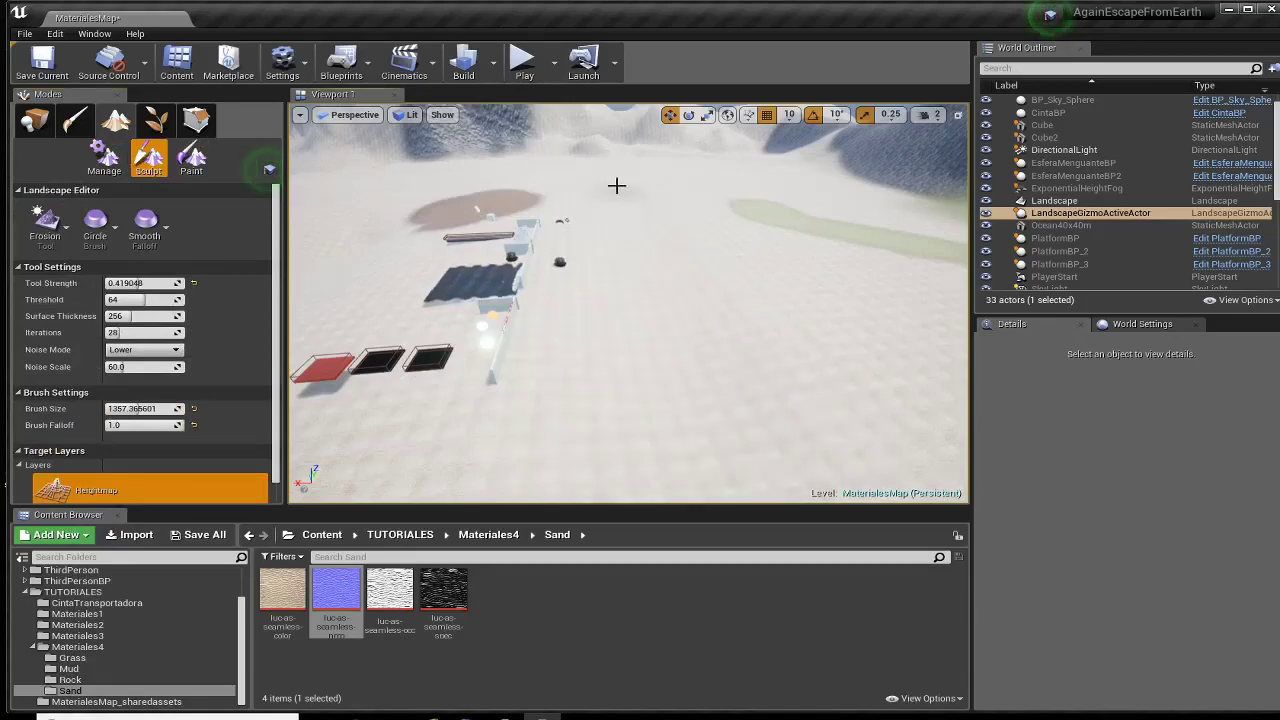
pyautogui.moveTo(649, 397); pyautogui.dragTo(665, 480, button='right')
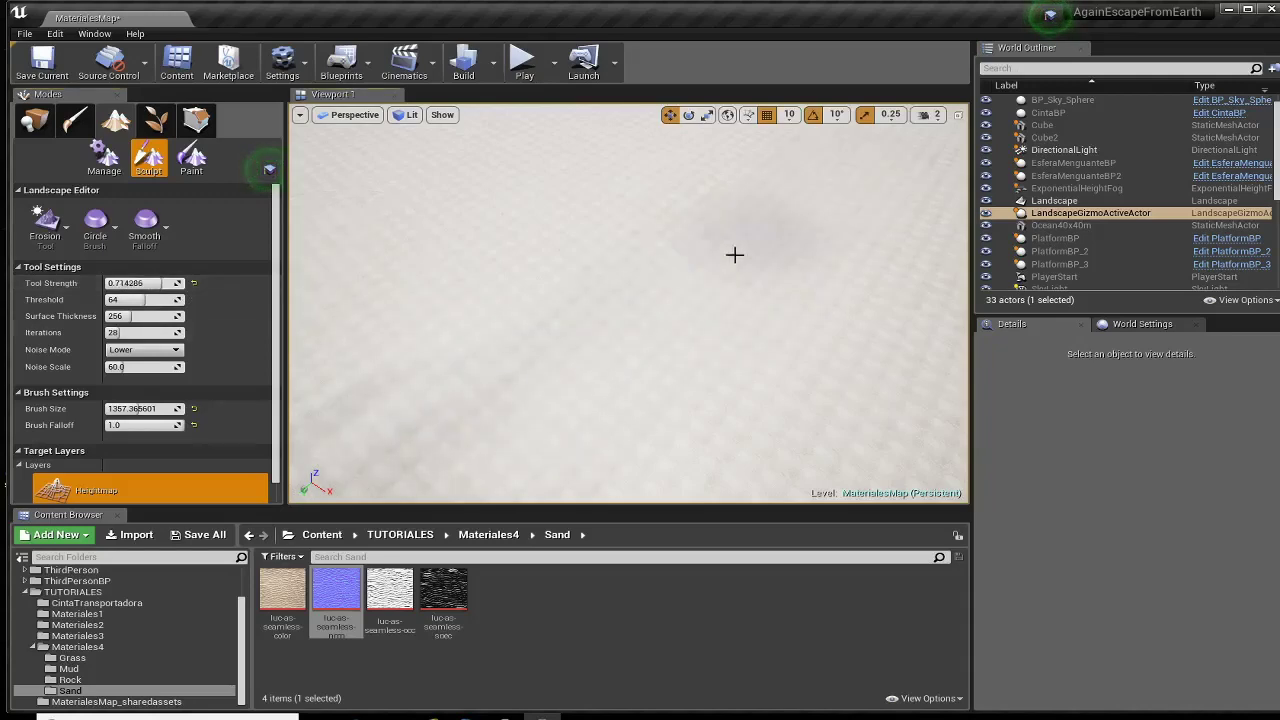
pyautogui.moveTo(614, 356); pyautogui.dragTo(483, 386, button='right')
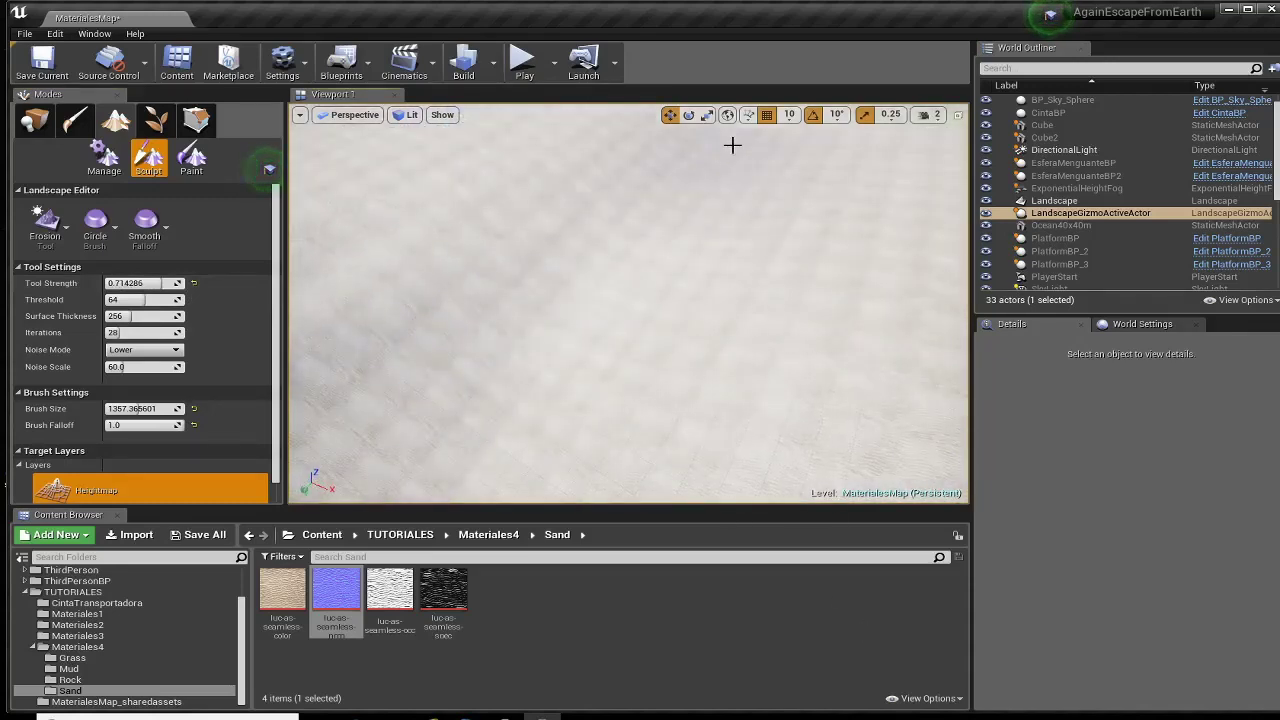
pyautogui.moveTo(677, 256); pyautogui.dragTo(531, 471, button='right')
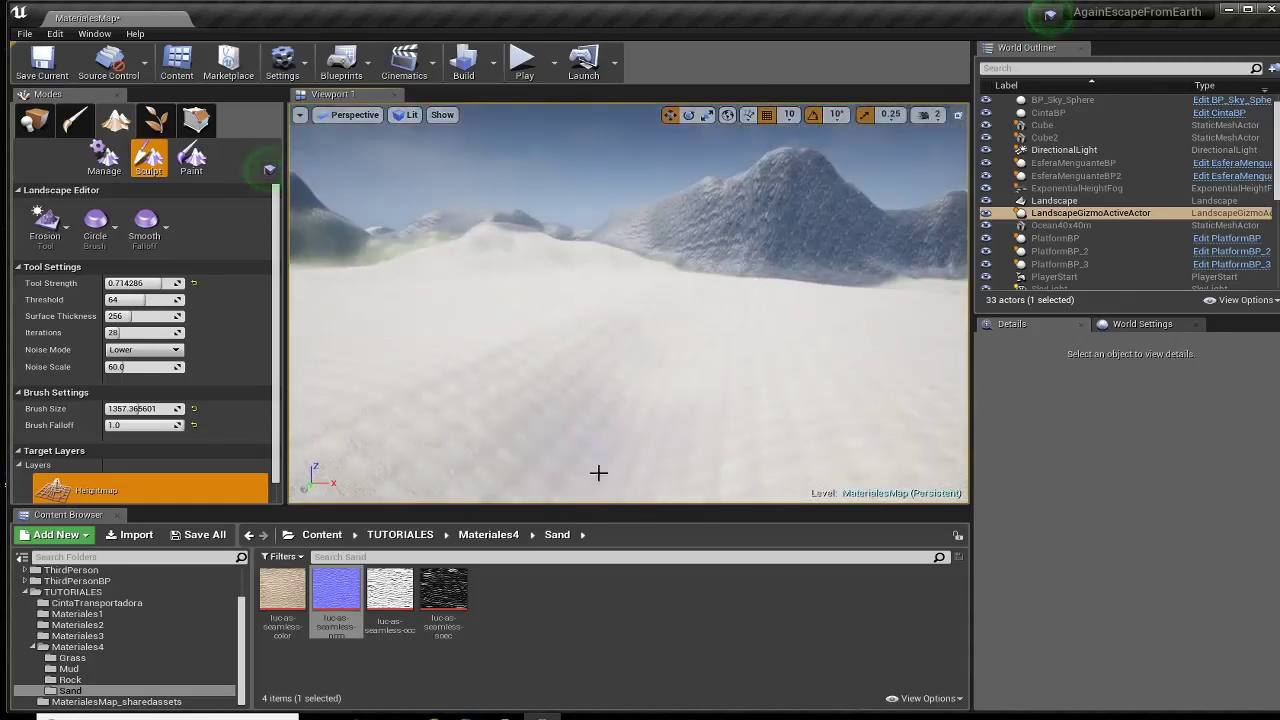
pyautogui.moveTo(681, 354); pyautogui.dragTo(652, 488, button='right')
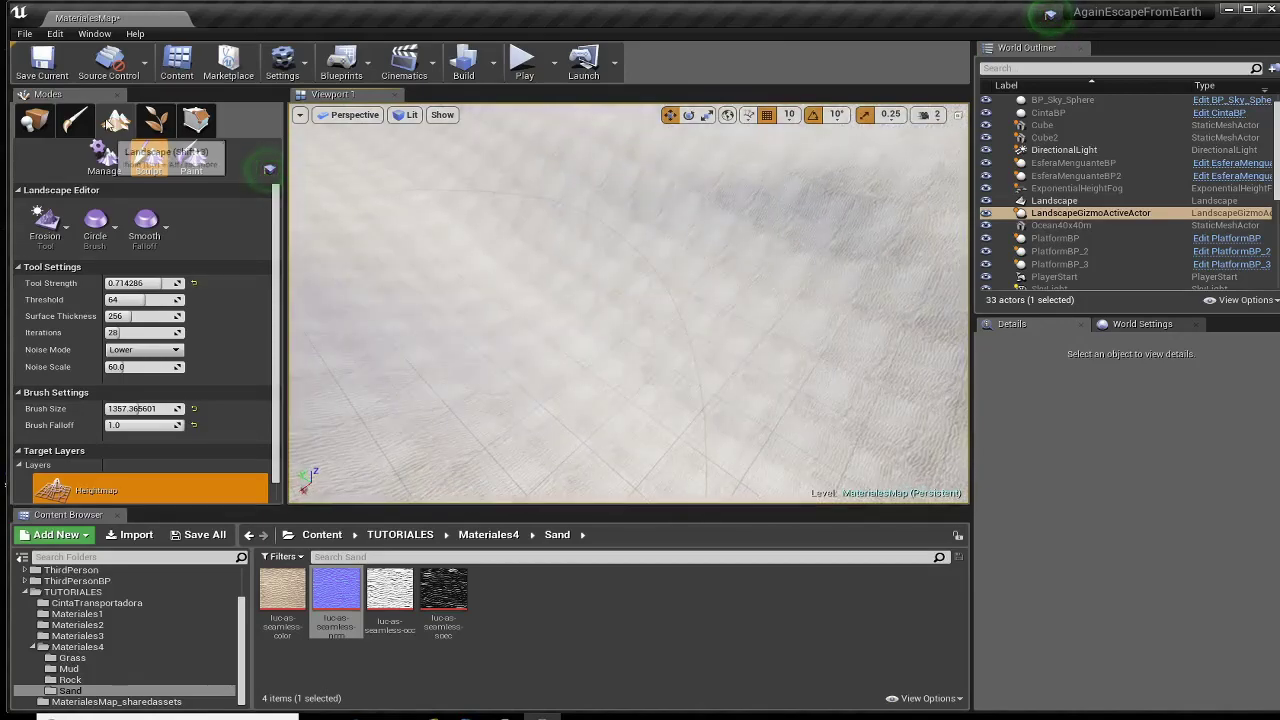
# Step: Paint the Mud layer as a wide strip through the eroded hollows in the sand plain beside the material displays
pyautogui.click(191, 158)
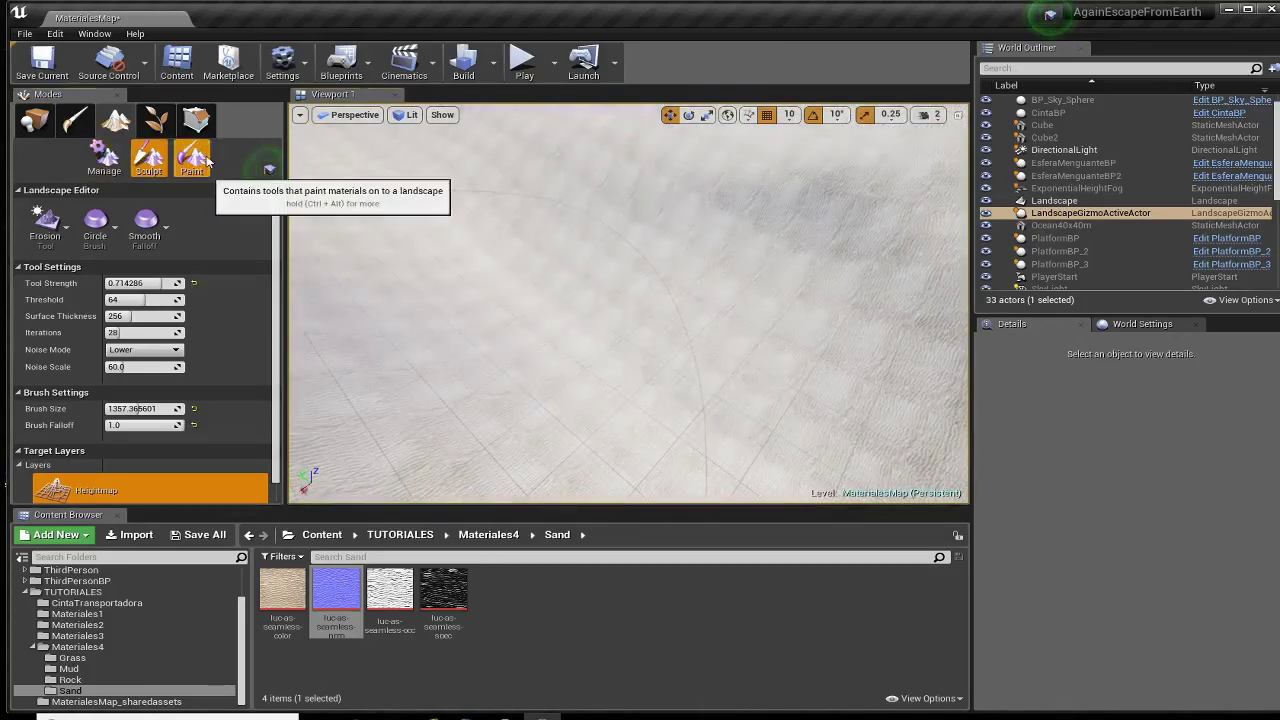
pyautogui.click(124, 481)
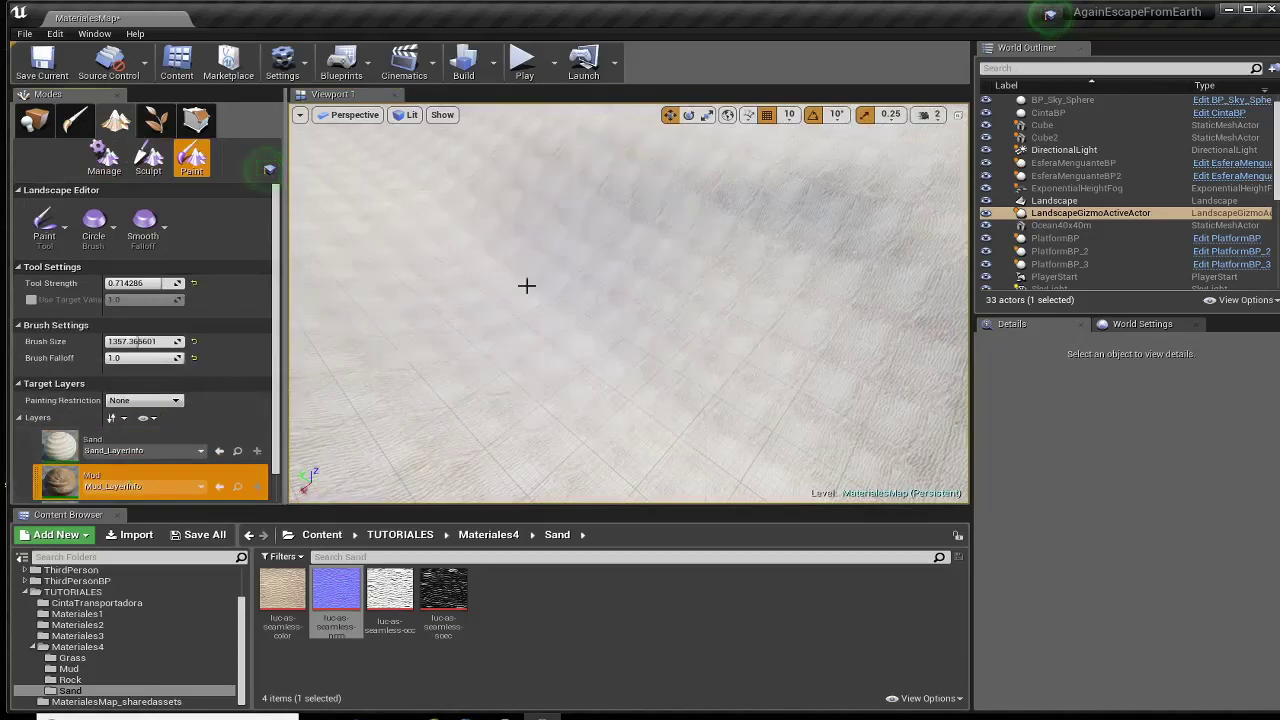
pyautogui.moveTo(527, 227); pyautogui.dragTo(462, 262)
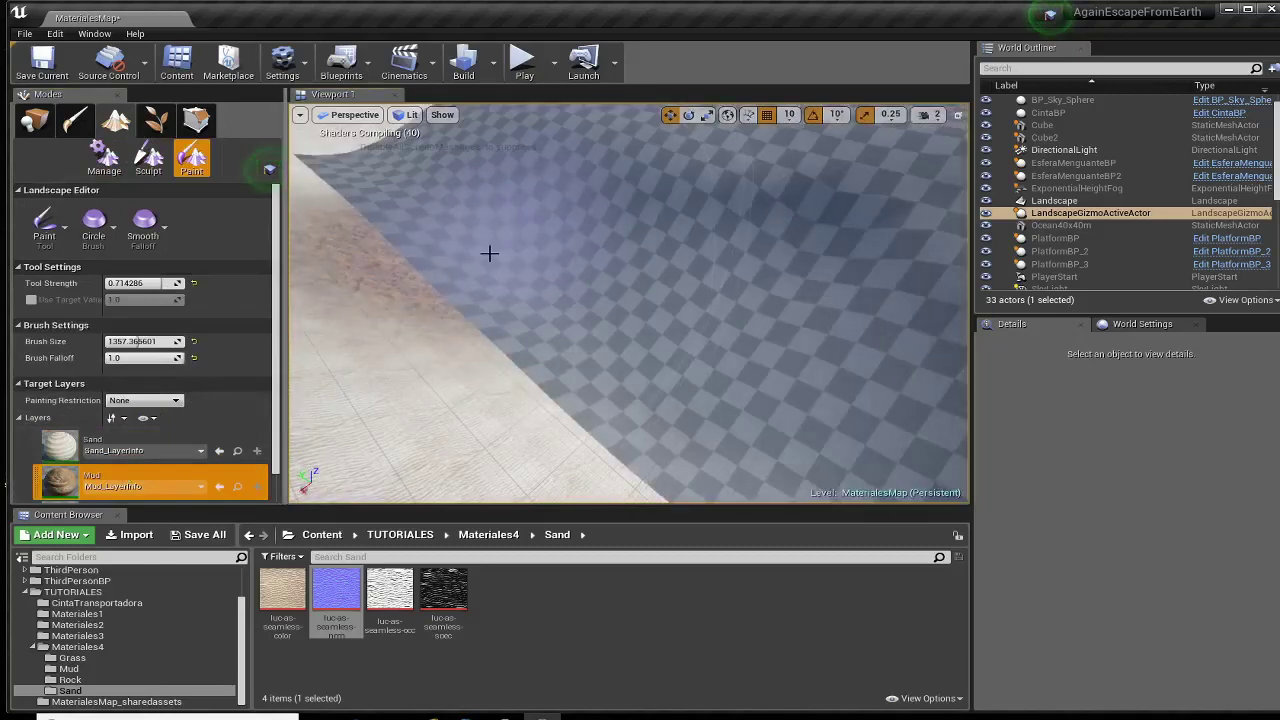
pyautogui.moveTo(626, 374); pyautogui.dragTo(548, 369, button='right')
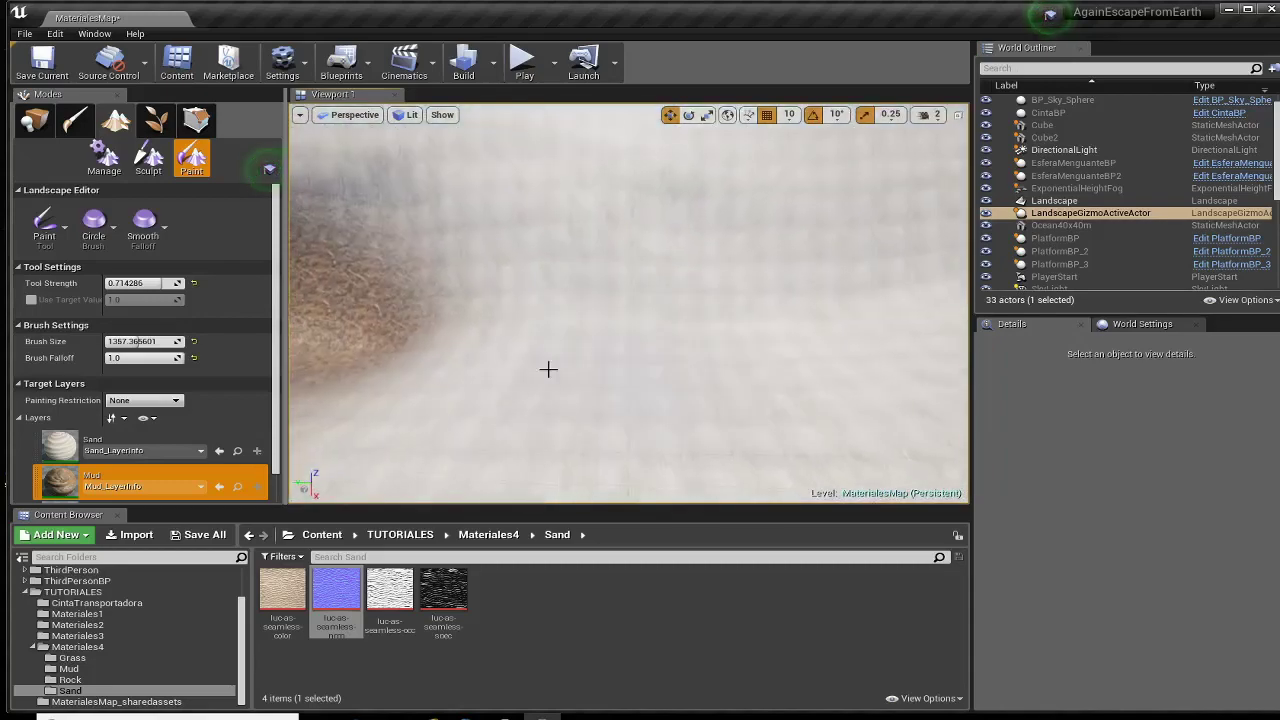
pyautogui.moveTo(548, 369)
pyautogui.mouseDown()
pyautogui.moveTo(417, 323)
pyautogui.moveTo(830, 319)
pyautogui.mouseUp()
pyautogui.moveTo(630, 300)
pyautogui.mouseDown(button='right')
pyautogui.moveTo(605, 305)
pyautogui.moveTo(620, 290)
pyautogui.moveTo(672, 384)
pyautogui.moveTo(823, 300)
pyautogui.moveTo(812, 380)
pyautogui.mouseUp(button='right')
pyautogui.click(672, 384)
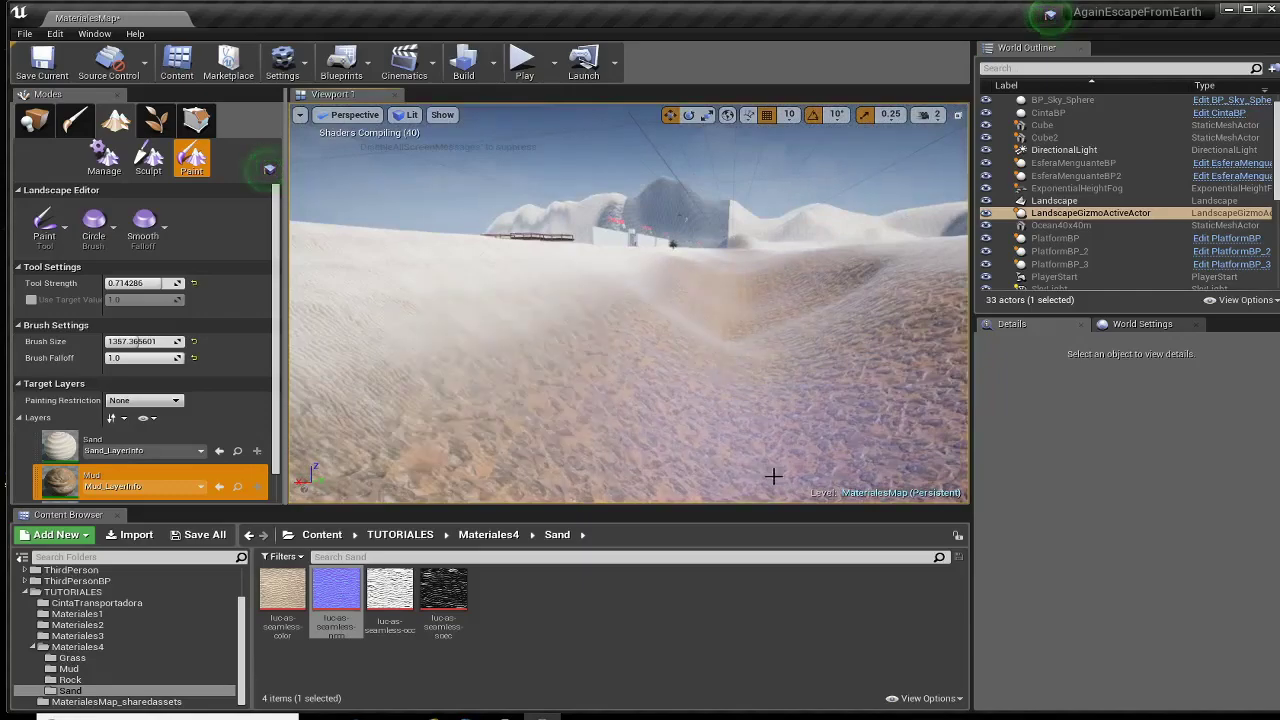
pyautogui.moveTo(774, 477); pyautogui.dragTo(755, 428, button='right')
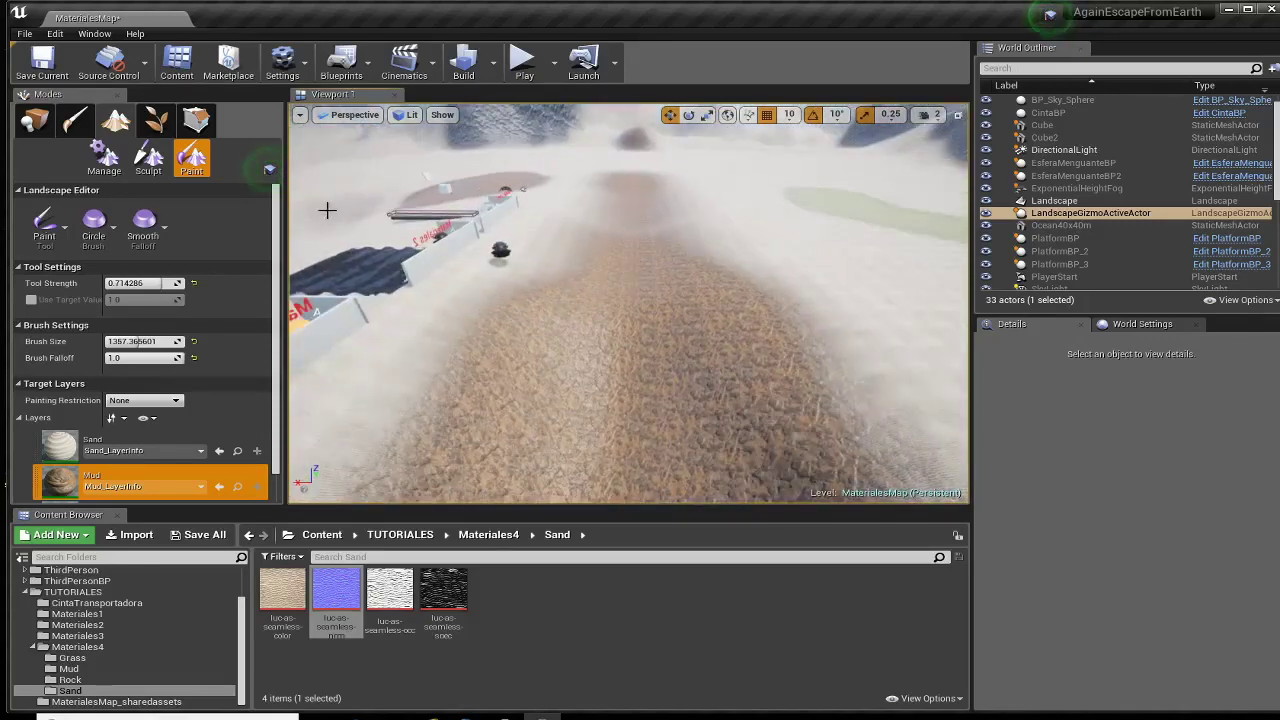
# Step: Leave landscape mode and open the LandscapeMAT material from the Materiales4 folder
pyautogui.click(32, 120)
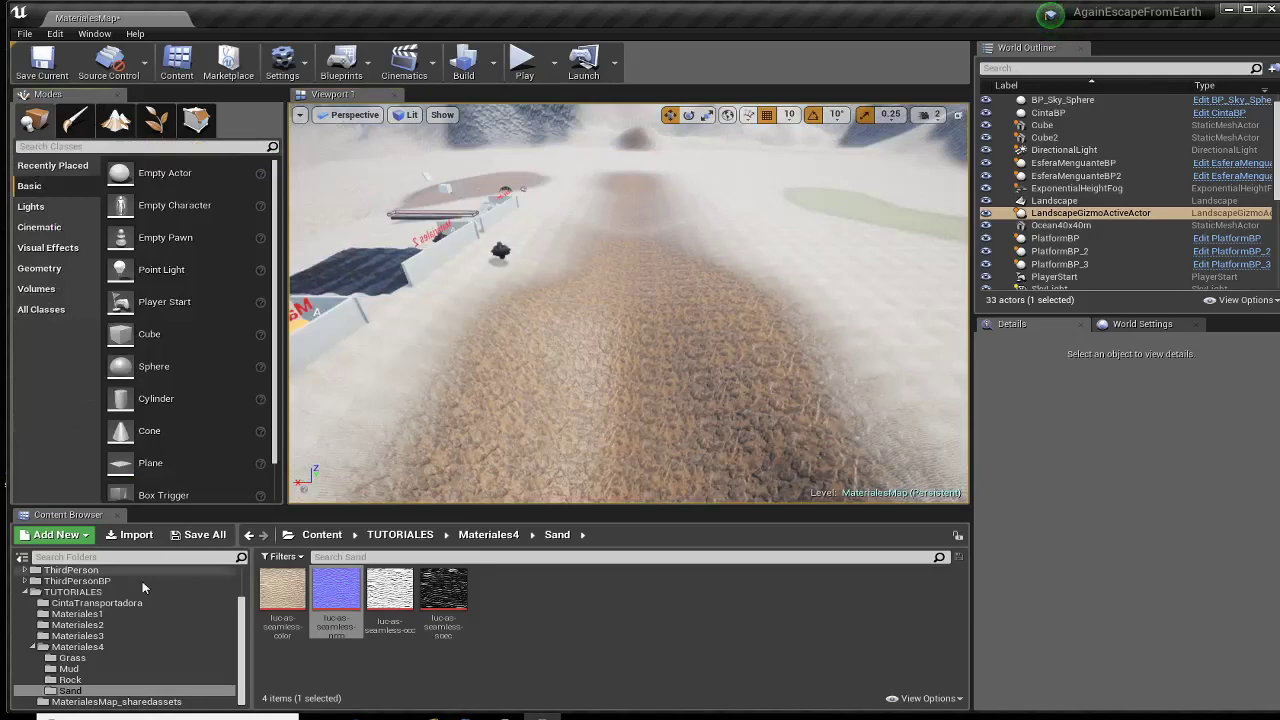
pyautogui.click(80, 647)
pyautogui.doubleClick(498, 622)
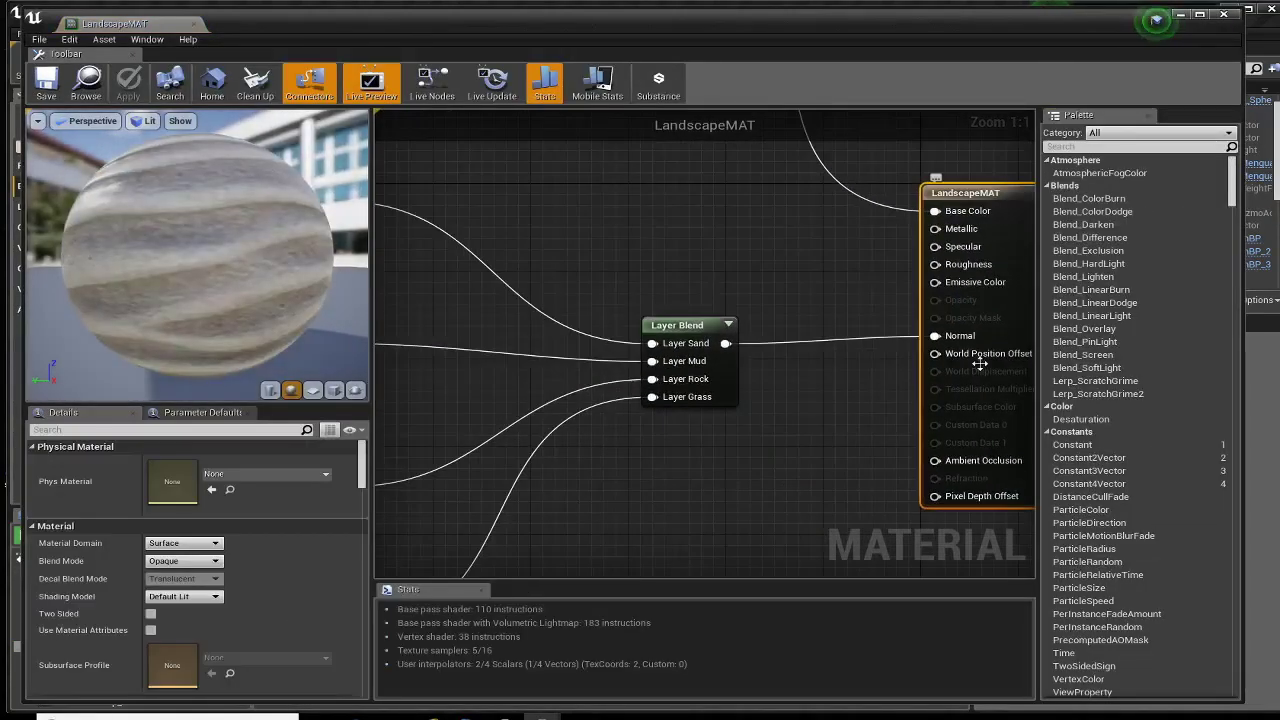
# Step: Examine the normal-map Layer Blend with its texture samples and the tiling of the TexCoord node feeding the mud textures
pyautogui.moveTo(690, 331); pyautogui.dragTo(703, 309)
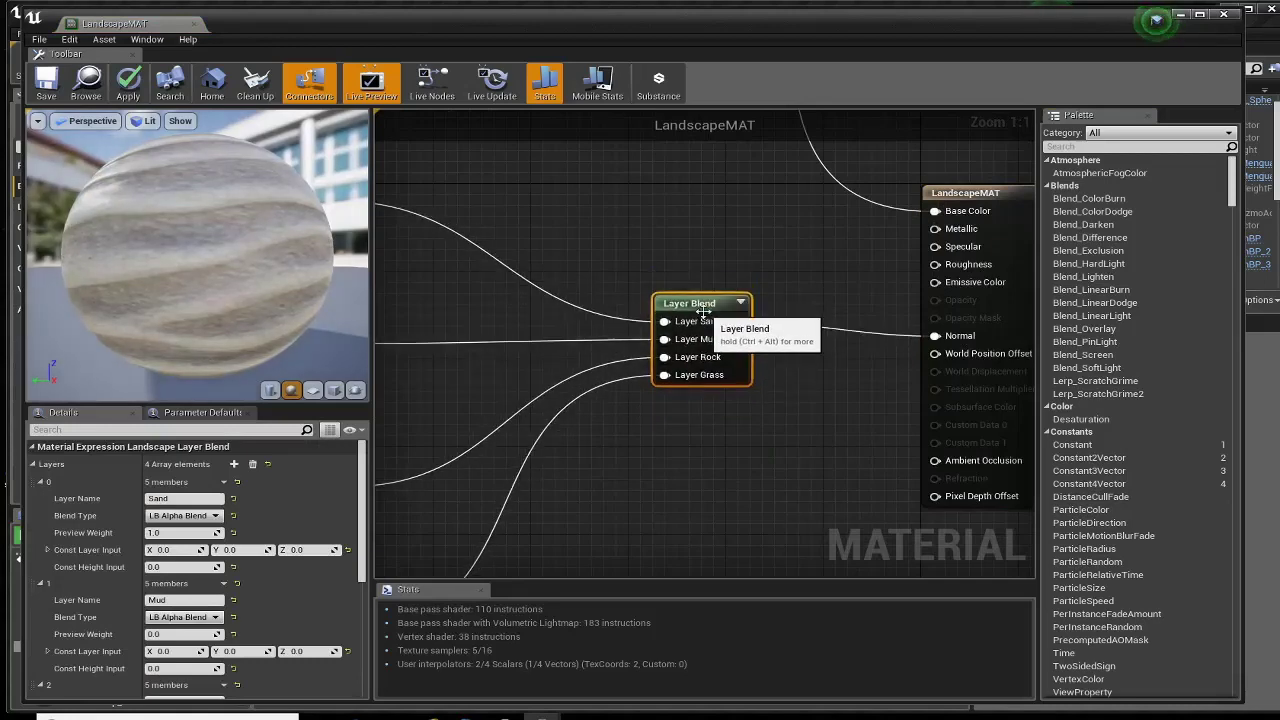
pyautogui.moveTo(642, 270); pyautogui.dragTo(915, 280, button='right')
pyautogui.scroll(-3, 915, 280)
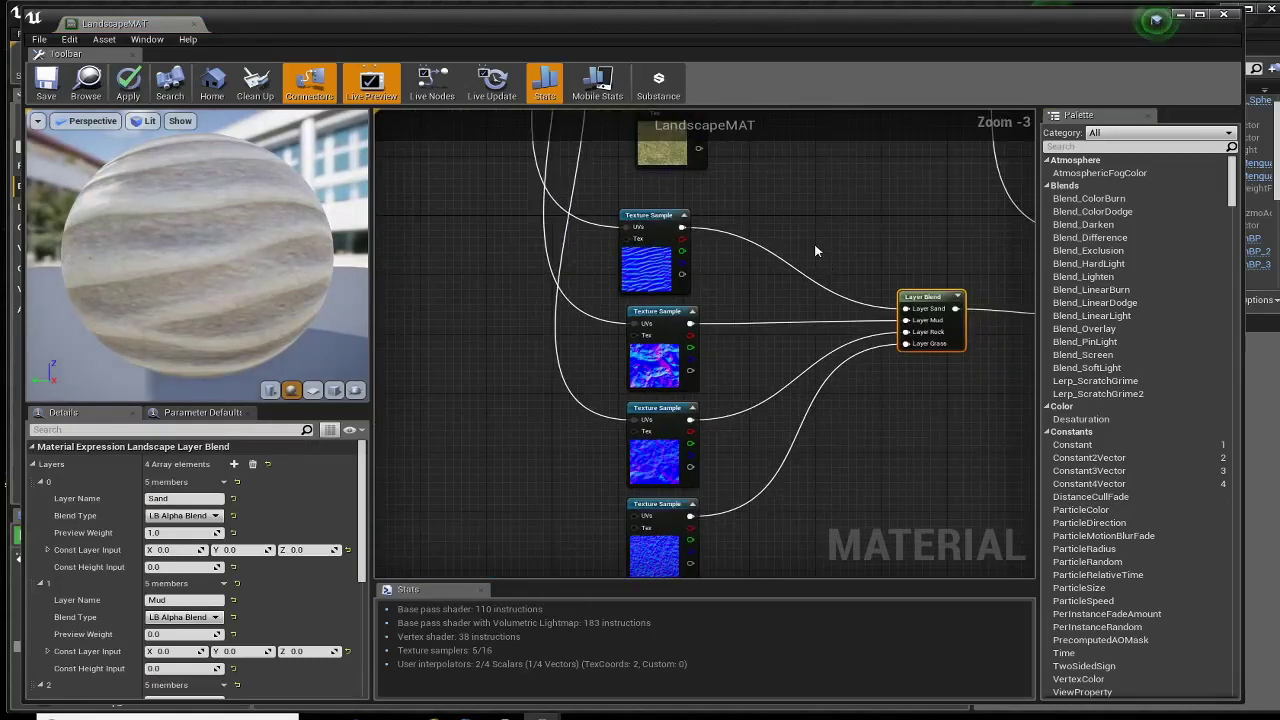
pyautogui.moveTo(814, 244); pyautogui.dragTo(833, 548, button='right')
pyautogui.rightClick(550, 462)
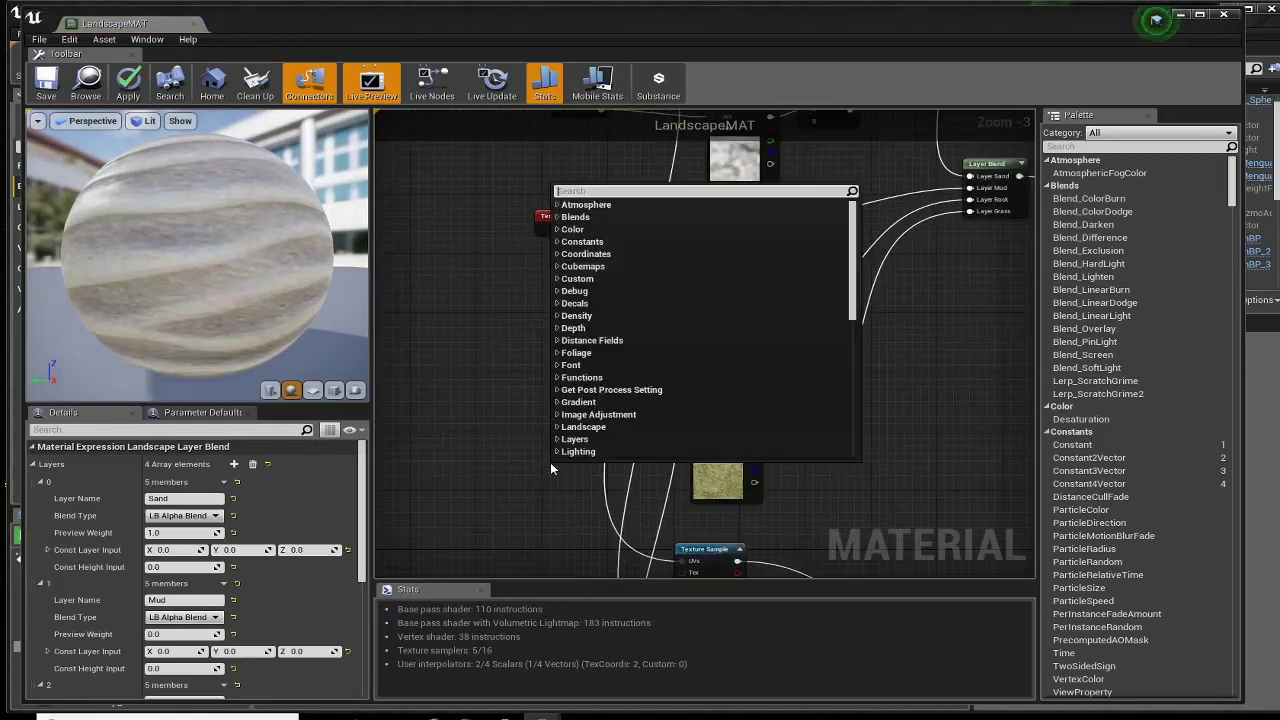
pyautogui.click(557, 226)
pyautogui.click(557, 222)
pyautogui.scroll(3, 570, 224)
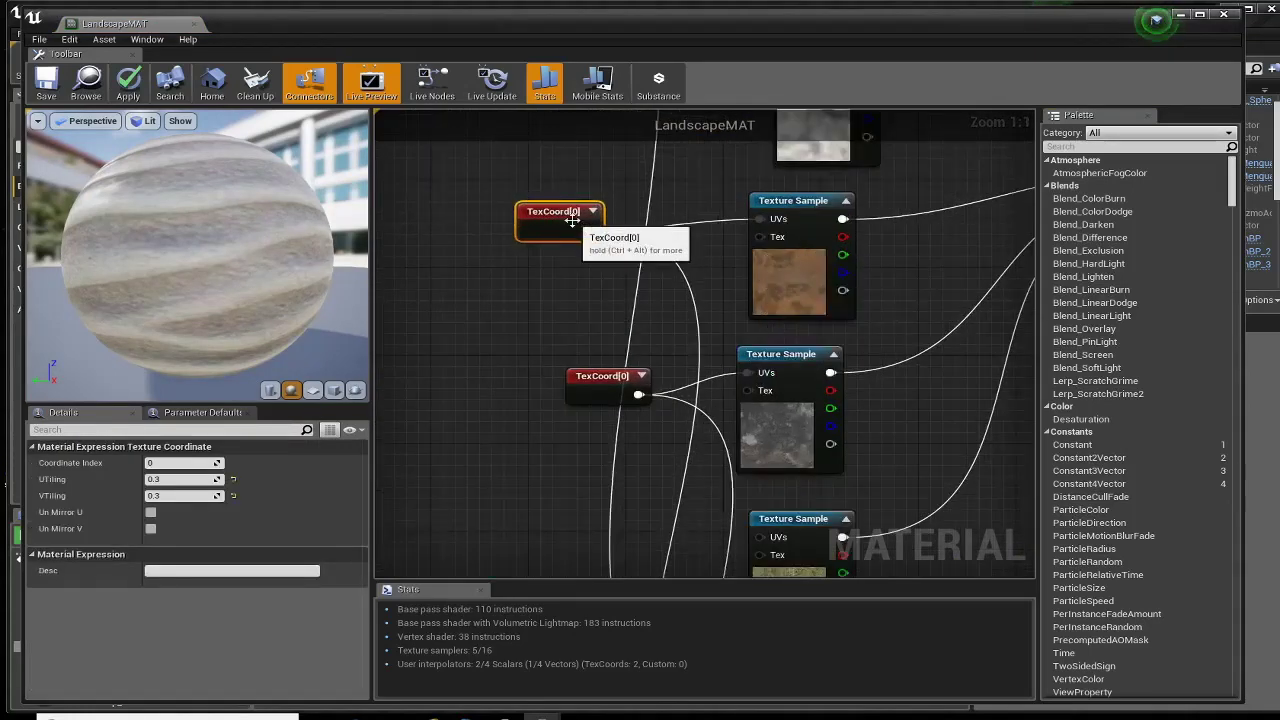
pyautogui.moveTo(572, 221); pyautogui.dragTo(575, 232)
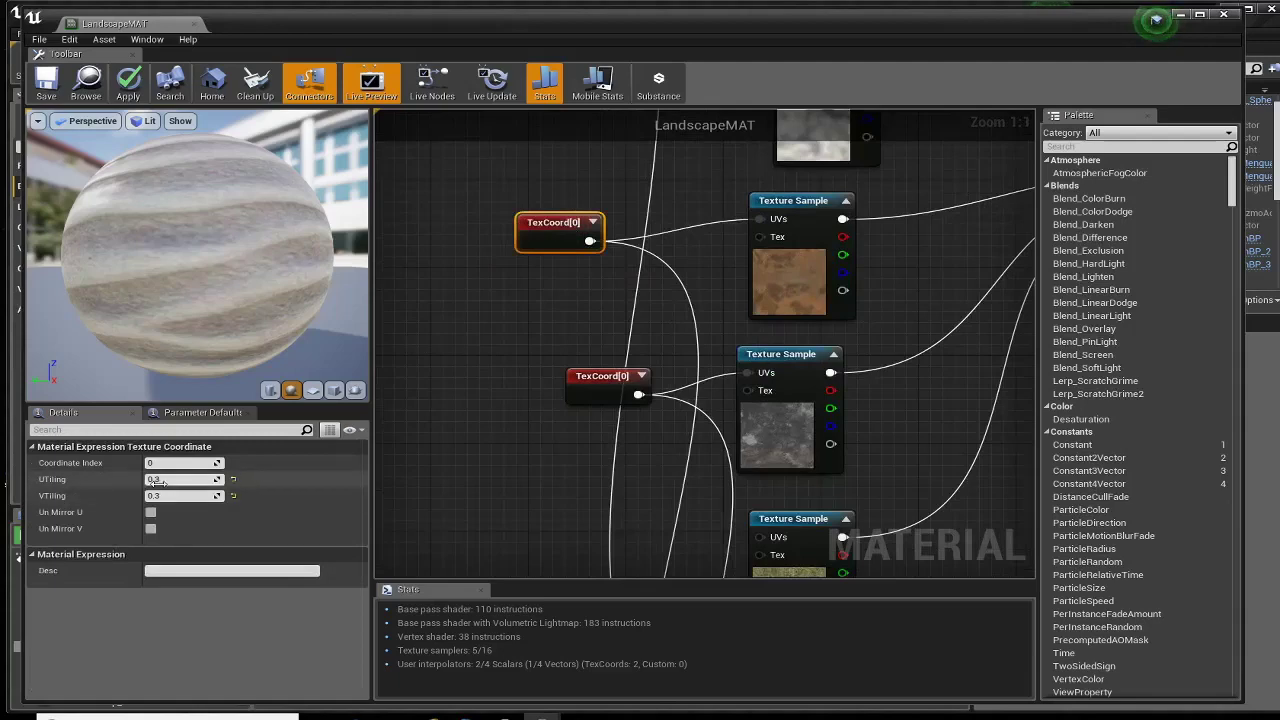
pyautogui.moveTo(434, 358); pyautogui.dragTo(409, 522, button='right')
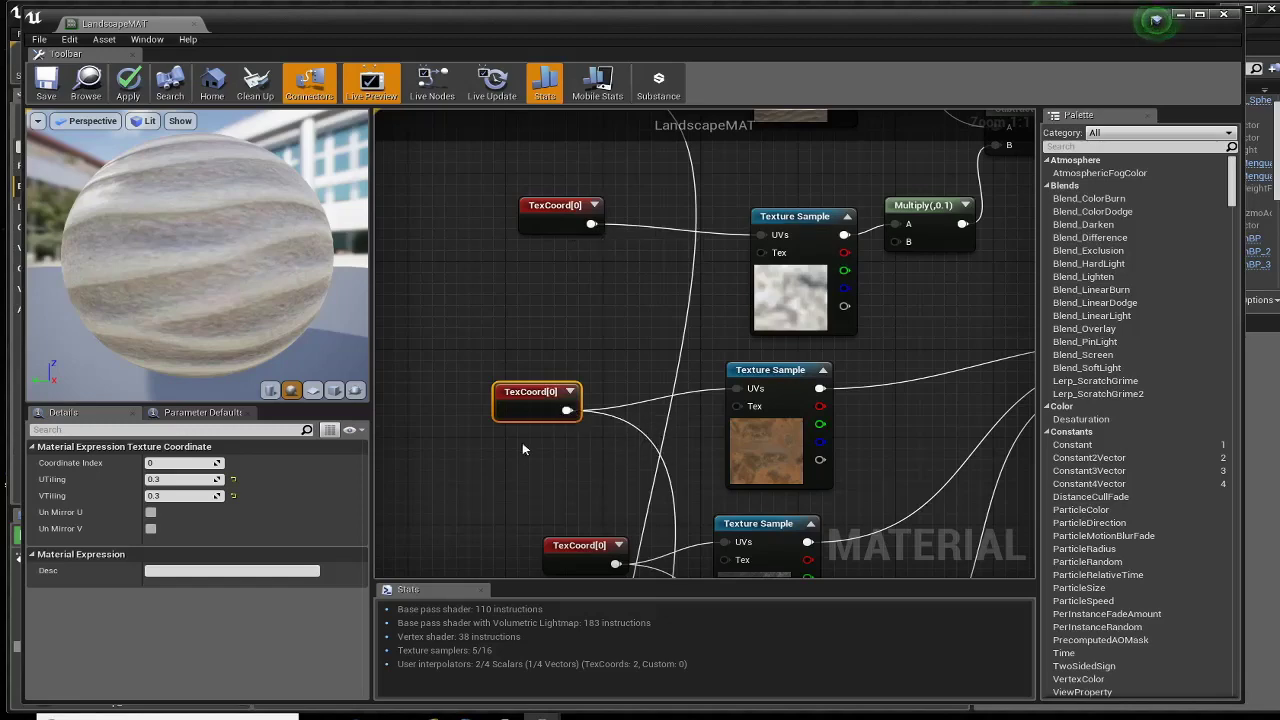
# Step: Compare the tiling of the TexCoord nodes feeding the sand, mud and rock textures, and view the material's result node
pyautogui.moveTo(535, 377); pyautogui.dragTo(505, 284, button='right')
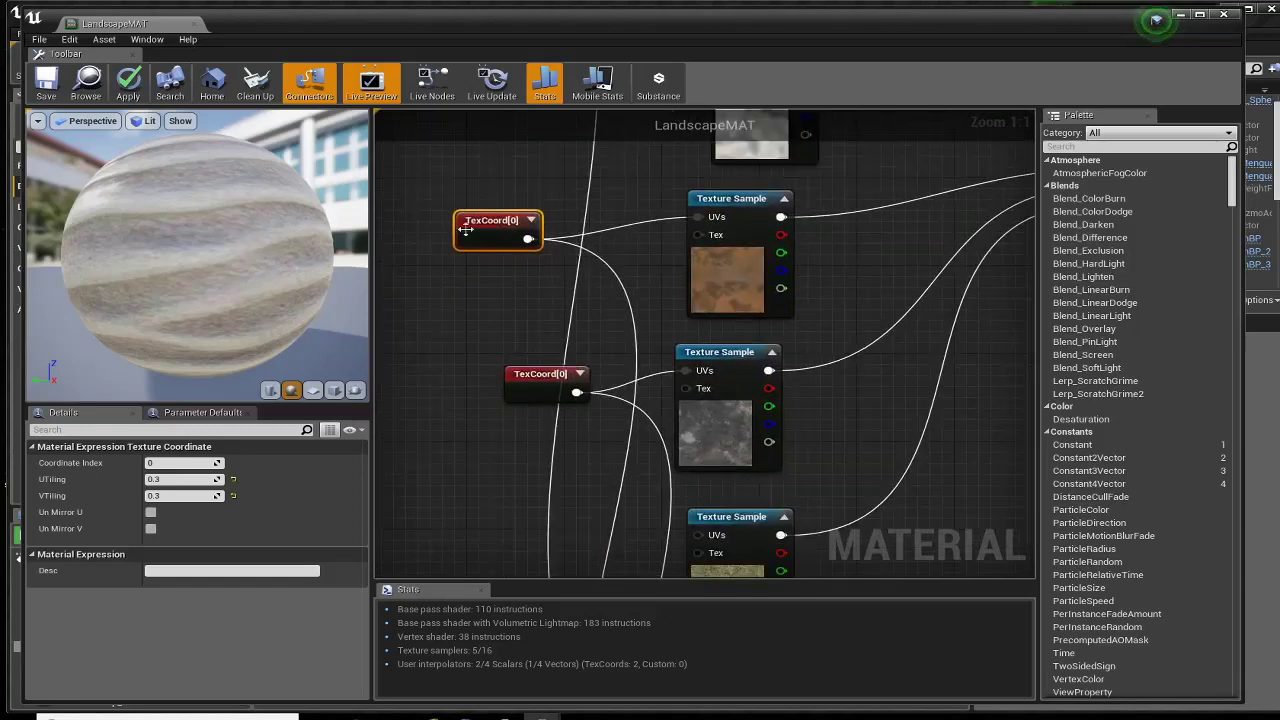
pyautogui.moveTo(597, 544); pyautogui.dragTo(760, 288, button='right')
pyautogui.click(767, 202)
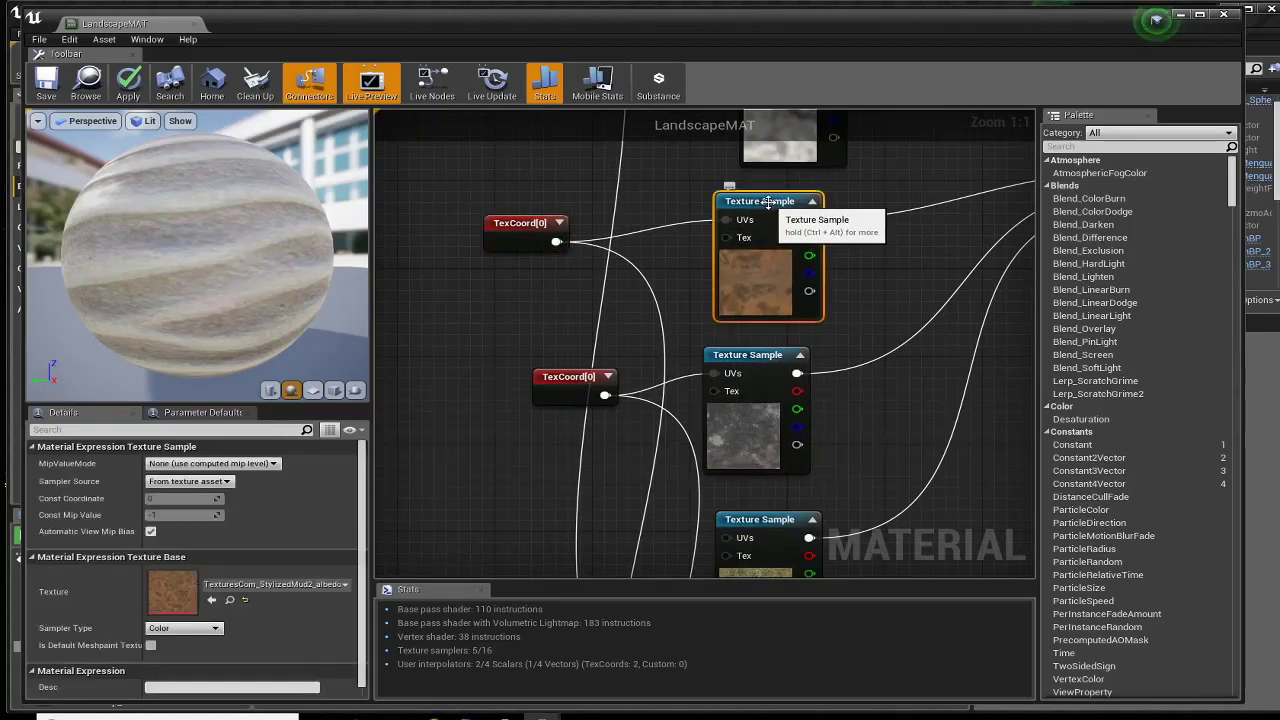
pyautogui.moveTo(942, 503); pyautogui.dragTo(426, 388, button='right')
pyautogui.moveTo(735, 529); pyautogui.dragTo(713, 220, button='right')
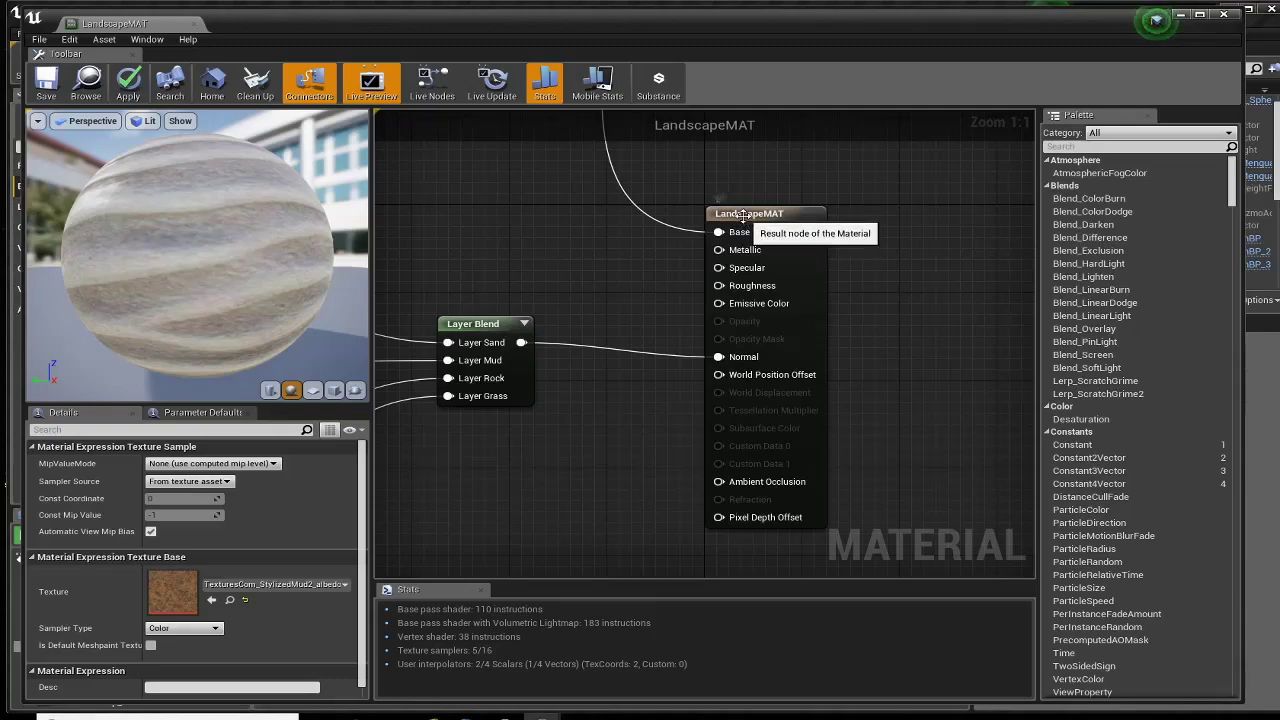
pyautogui.click(742, 214)
pyautogui.moveTo(506, 272); pyautogui.dragTo(583, 514, button='right')
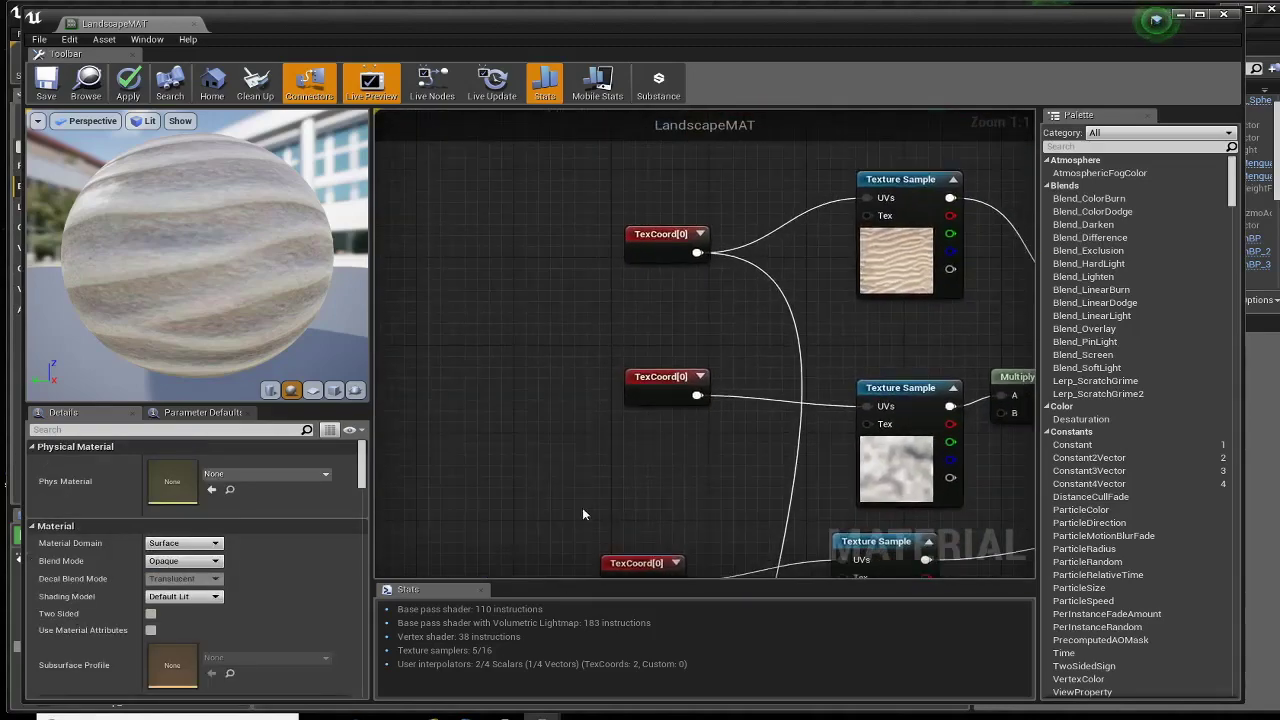
pyautogui.click(655, 238)
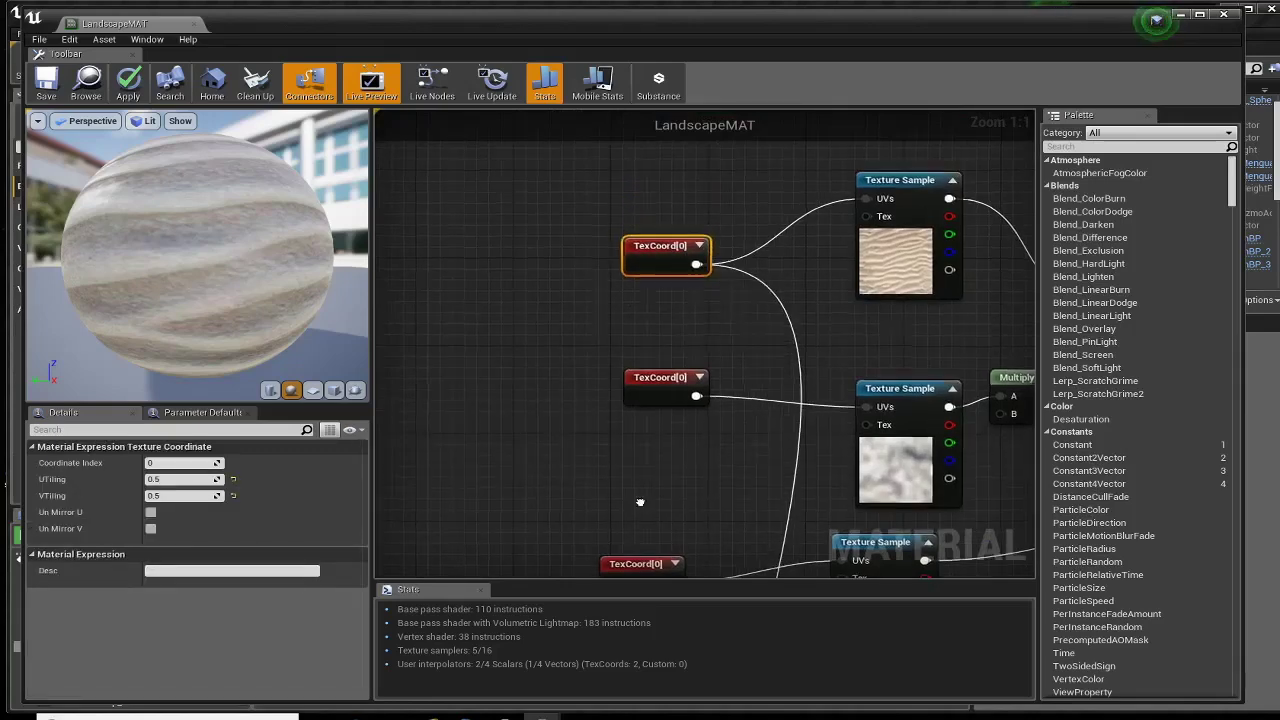
pyautogui.moveTo(655, 238); pyautogui.dragTo(658, 285, button='right')
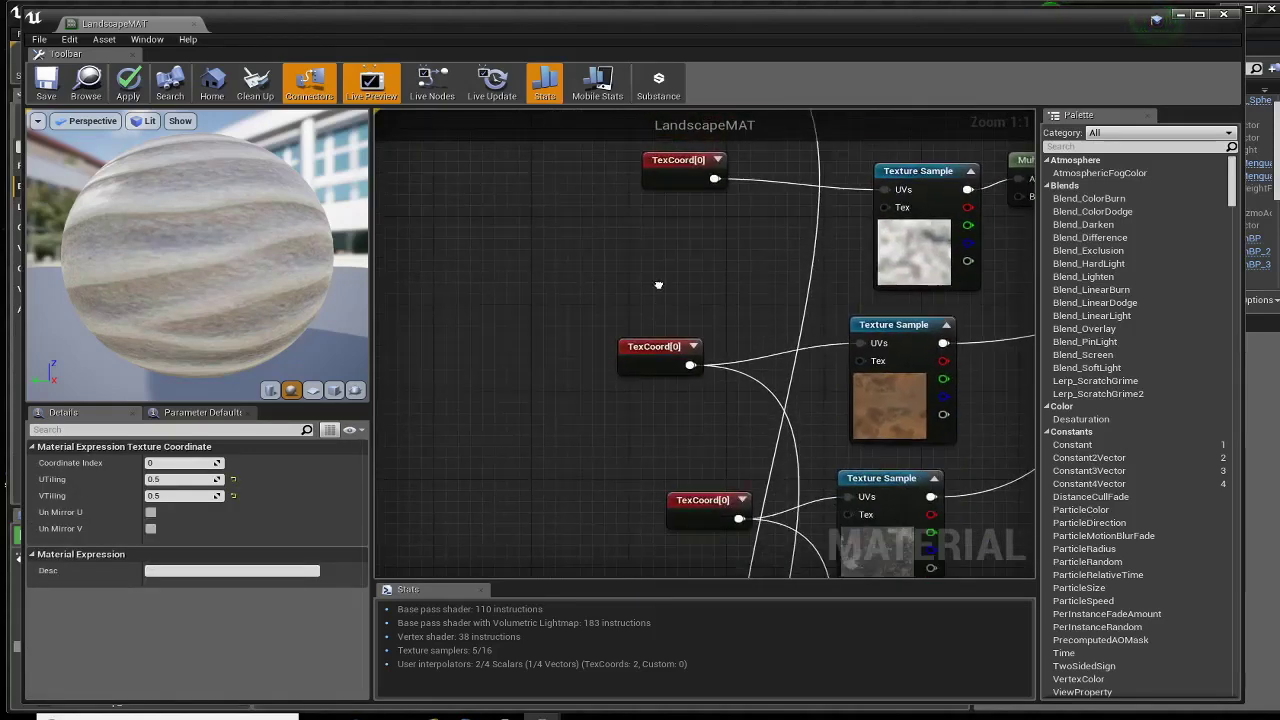
pyautogui.click(634, 350)
pyautogui.moveTo(634, 350); pyautogui.dragTo(580, 176, button='right')
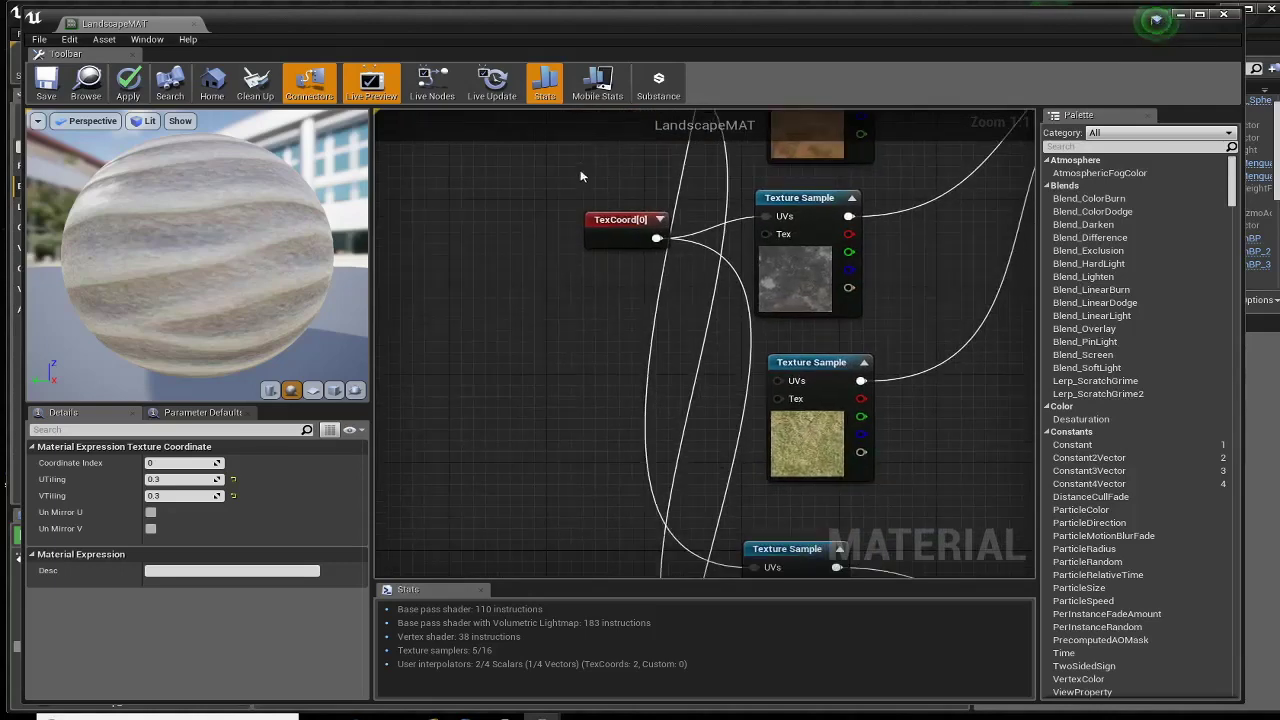
pyautogui.moveTo(609, 222); pyautogui.dragTo(621, 222)
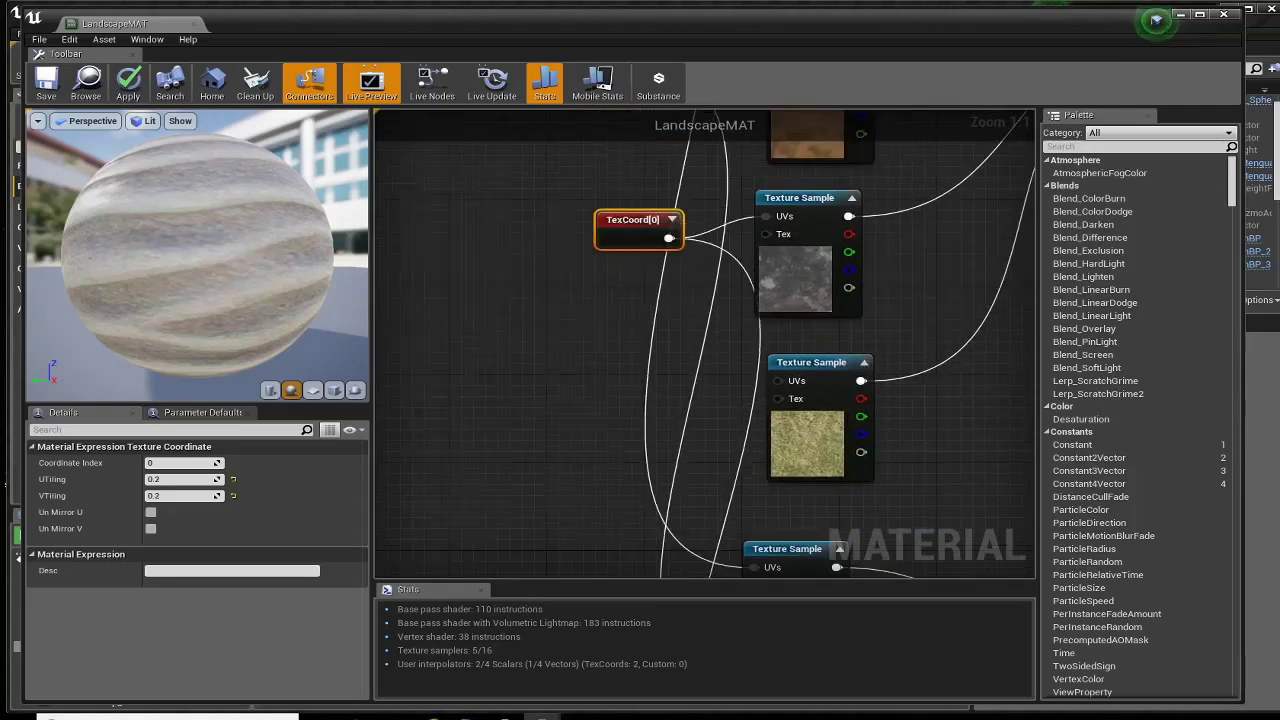
# Step: Set Num Customized UVs to 4 on the LandscapeMAT result node
pyautogui.moveTo(904, 385); pyautogui.dragTo(580, 283, button='right')
pyautogui.moveTo(828, 479); pyautogui.dragTo(456, 296, button='right')
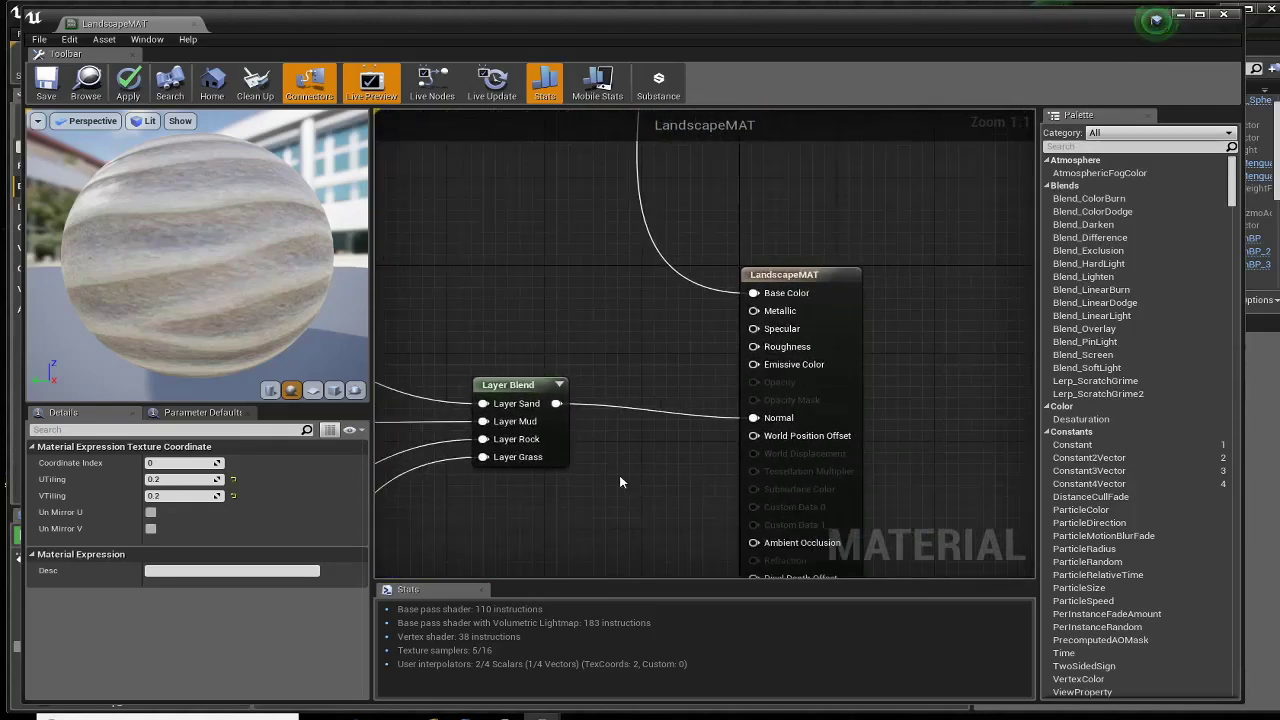
pyautogui.moveTo(619, 482); pyautogui.dragTo(482, 378, button='right')
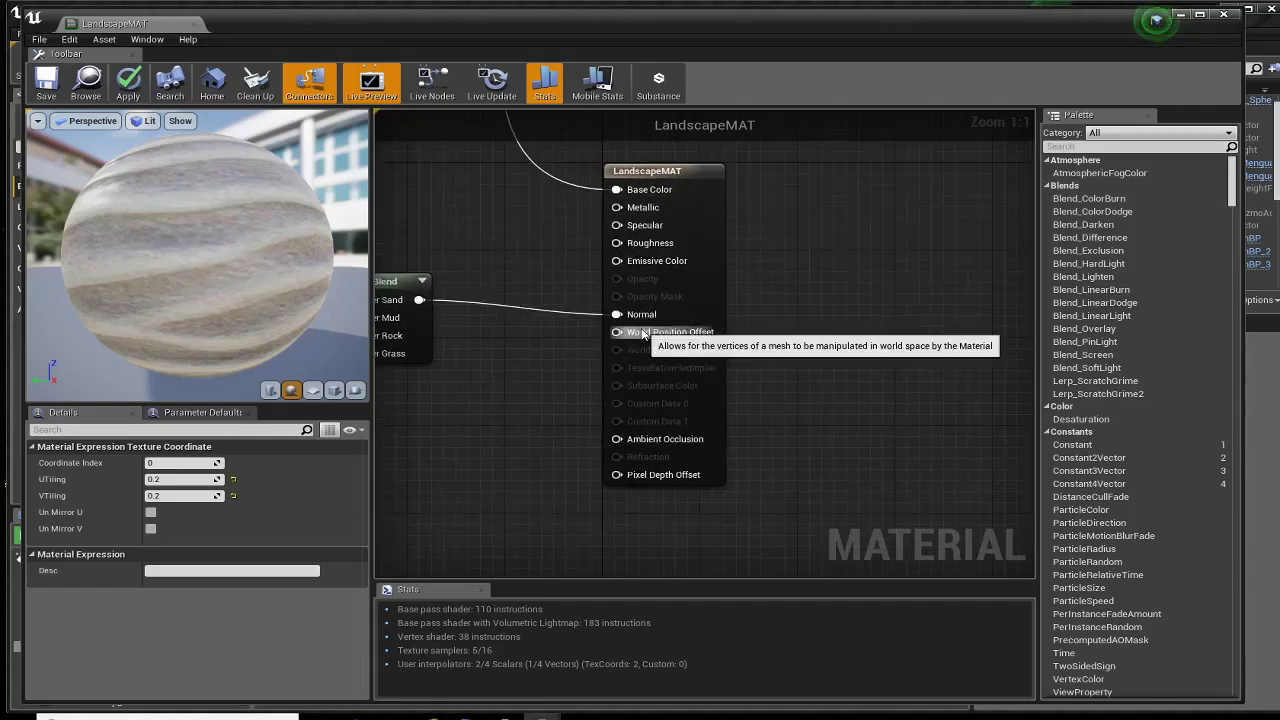
pyautogui.scroll(2, 642, 333)
pyautogui.moveTo(536, 320); pyautogui.dragTo(548, 372, button='right')
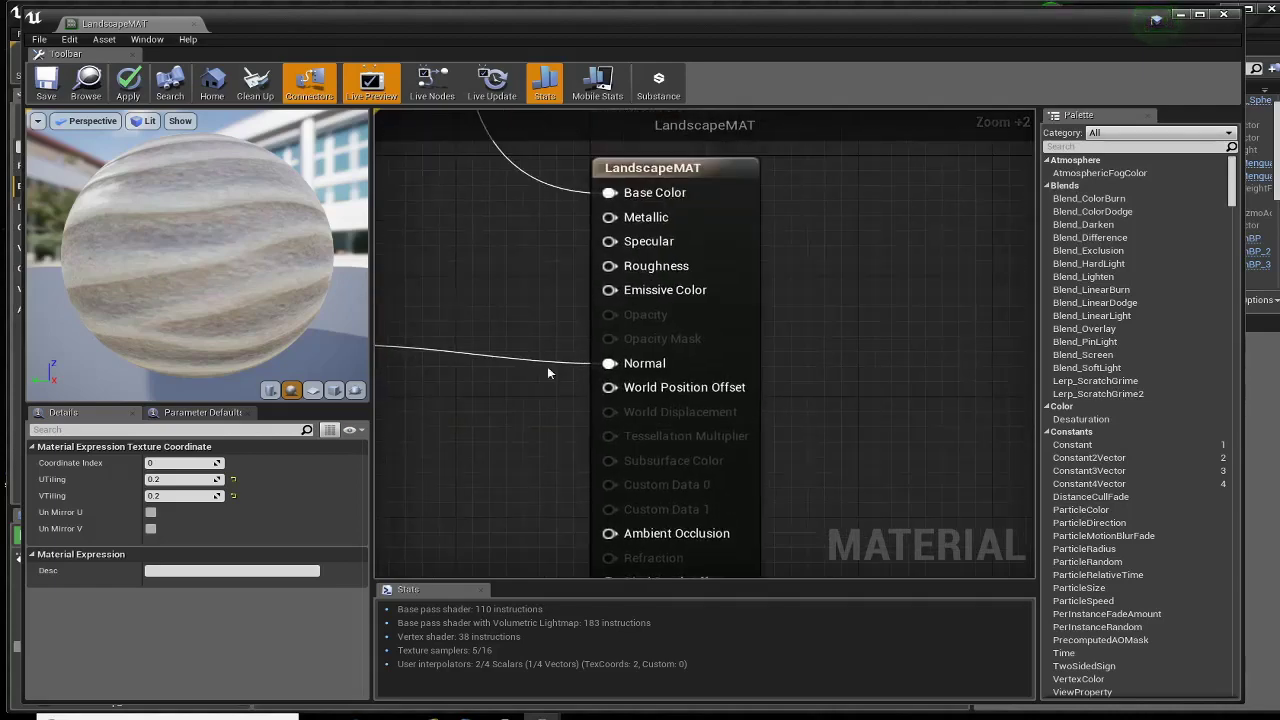
pyautogui.click(650, 164)
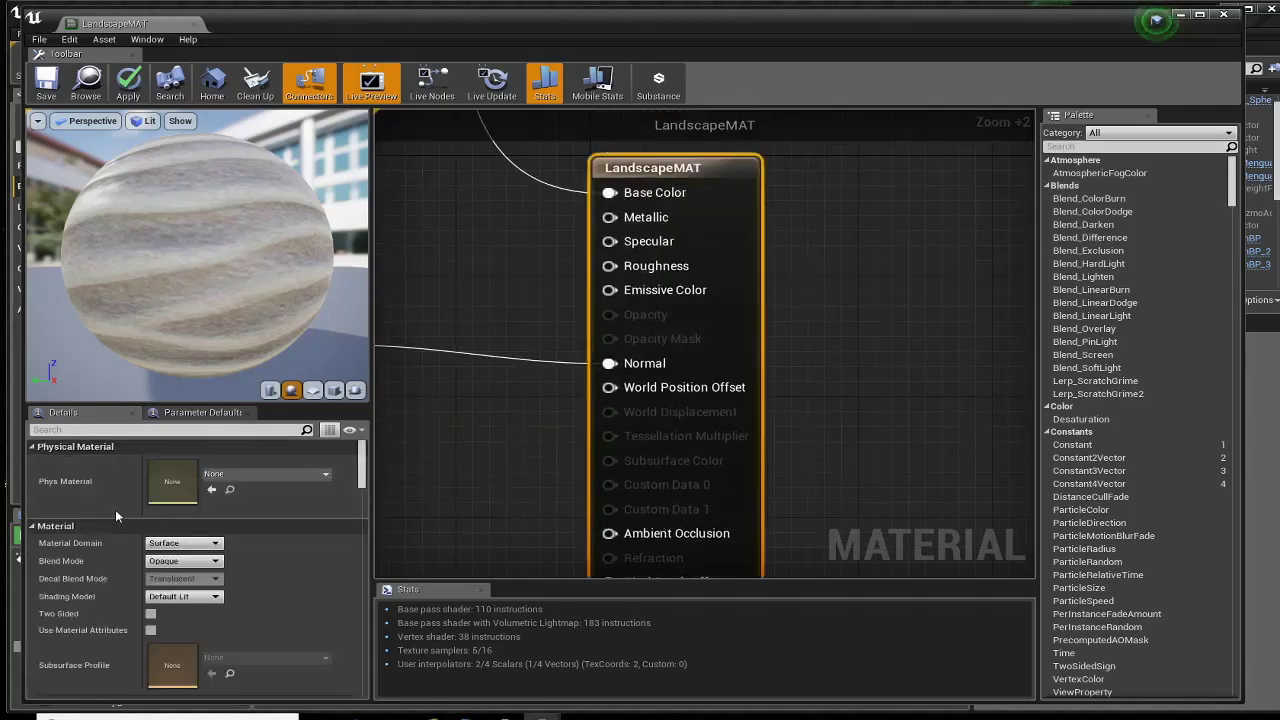
pyautogui.scroll(-2, 115, 509)
pyautogui.scroll(-5, 115, 509)
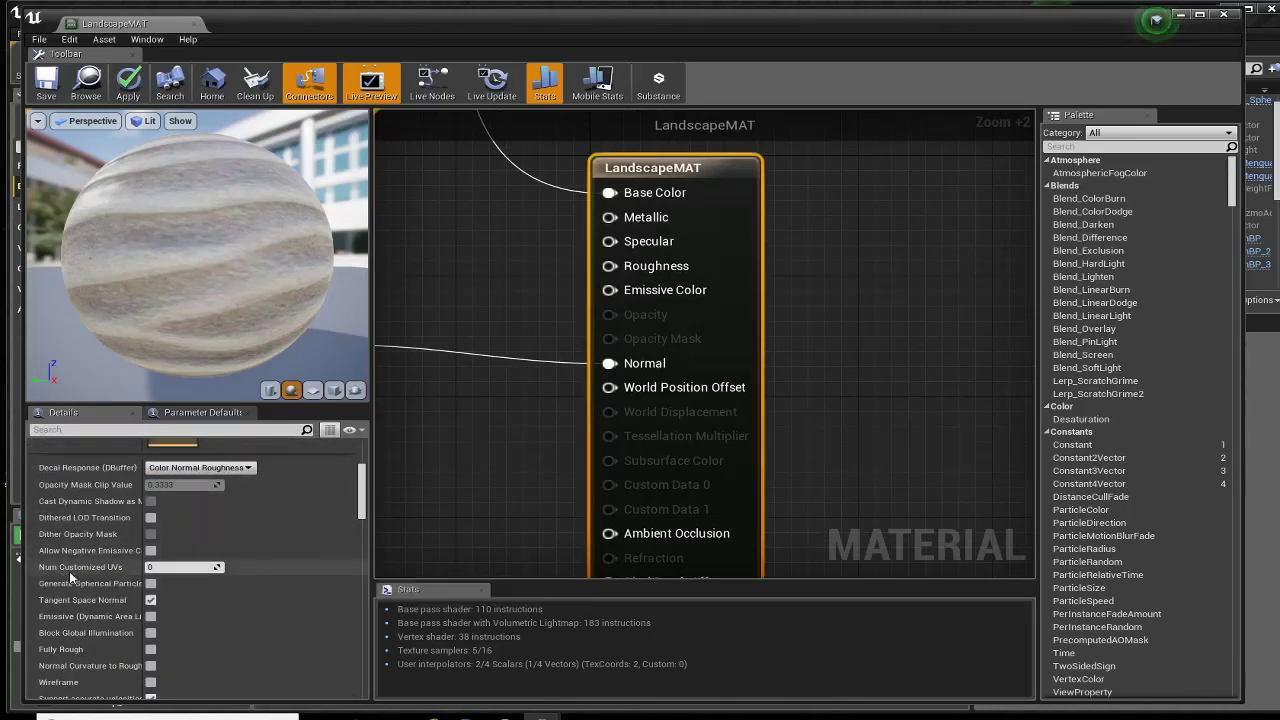
pyautogui.click(150, 567)
pyautogui.press('Return')
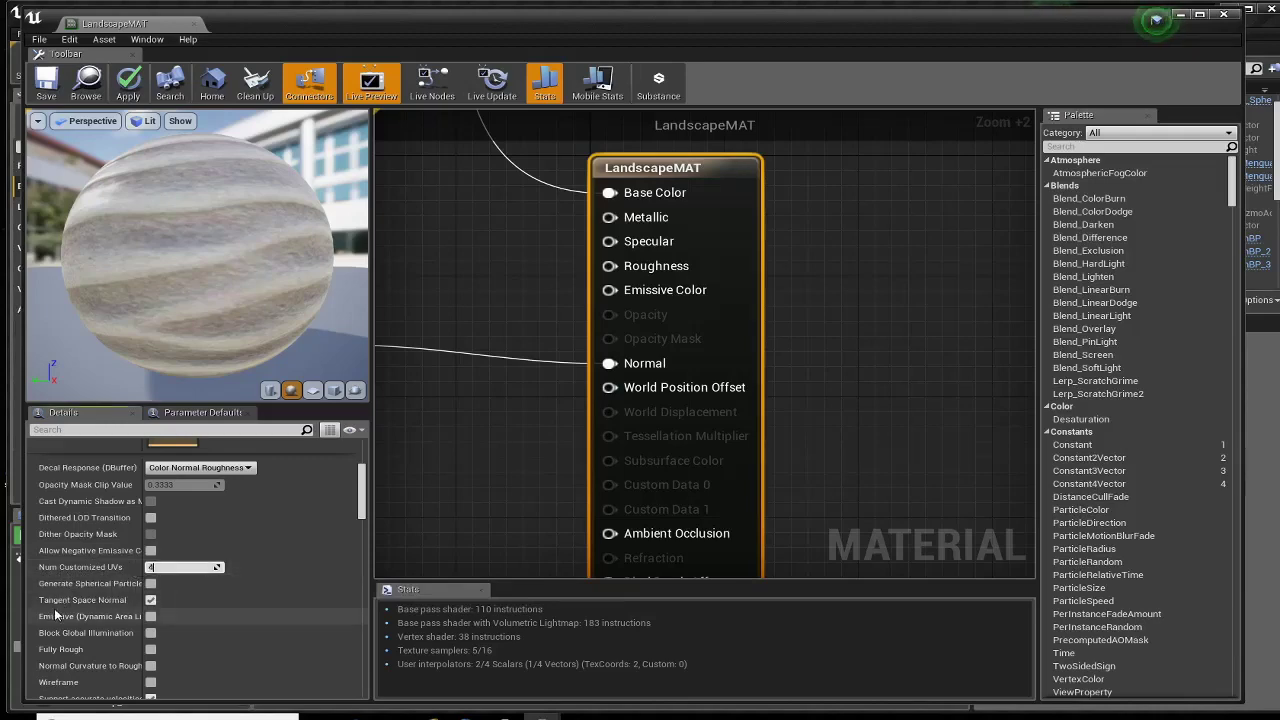
pyautogui.moveTo(434, 528); pyautogui.dragTo(555, 303, button='right')
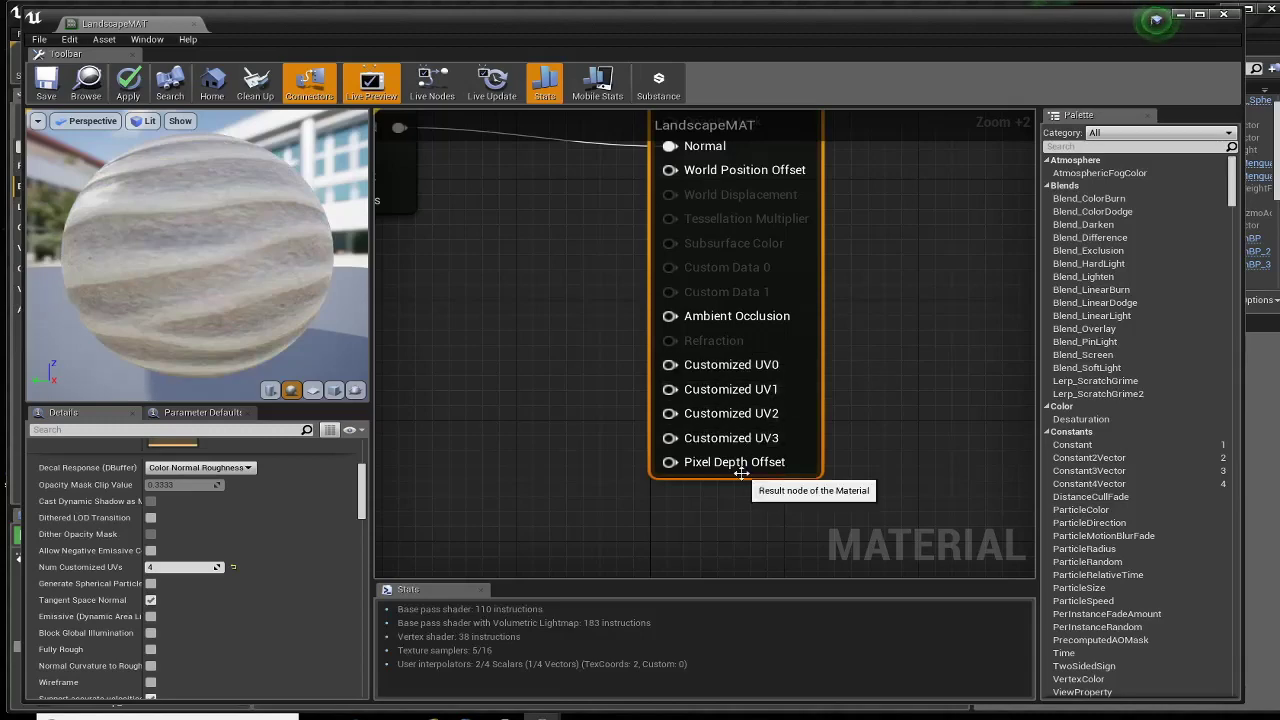
# Step: Copy the sand TexCoord node with 0.5 tiling beside the result node and connect the copy to Customized UV0
pyautogui.moveTo(593, 391); pyautogui.dragTo(709, 523, button='right')
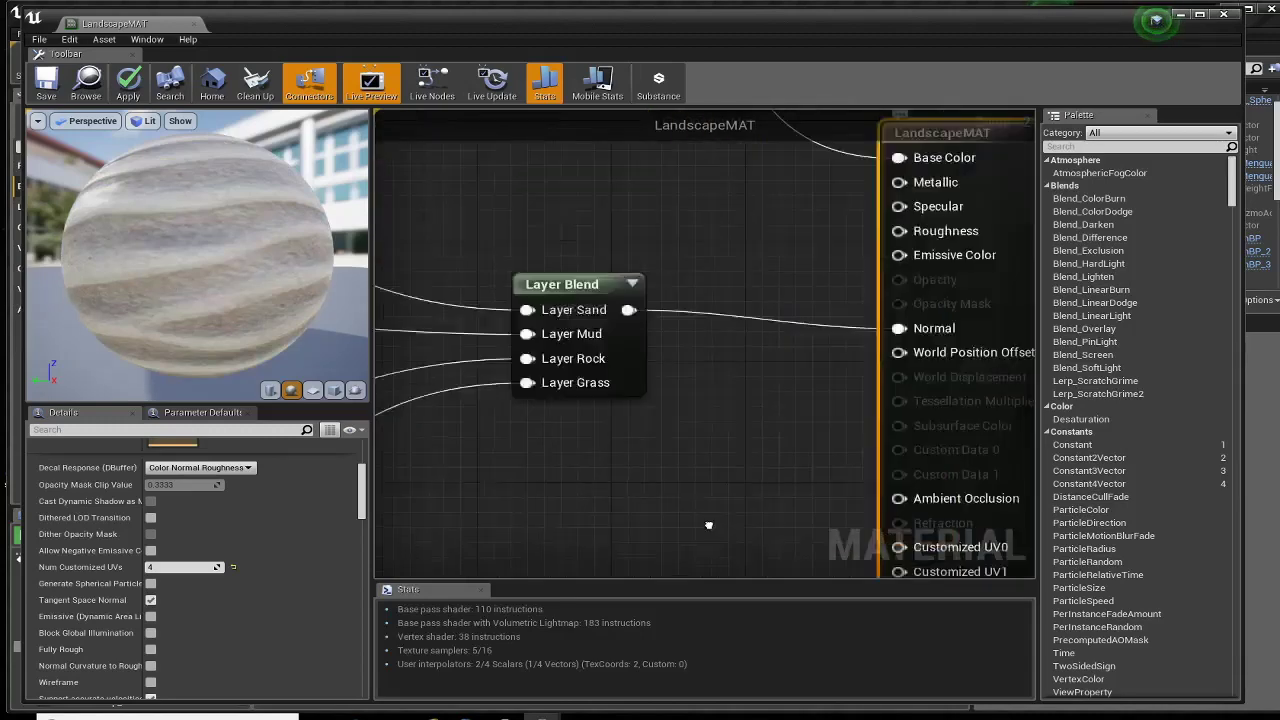
pyautogui.scroll(-6, 709, 523)
pyautogui.scroll(4, 620, 334)
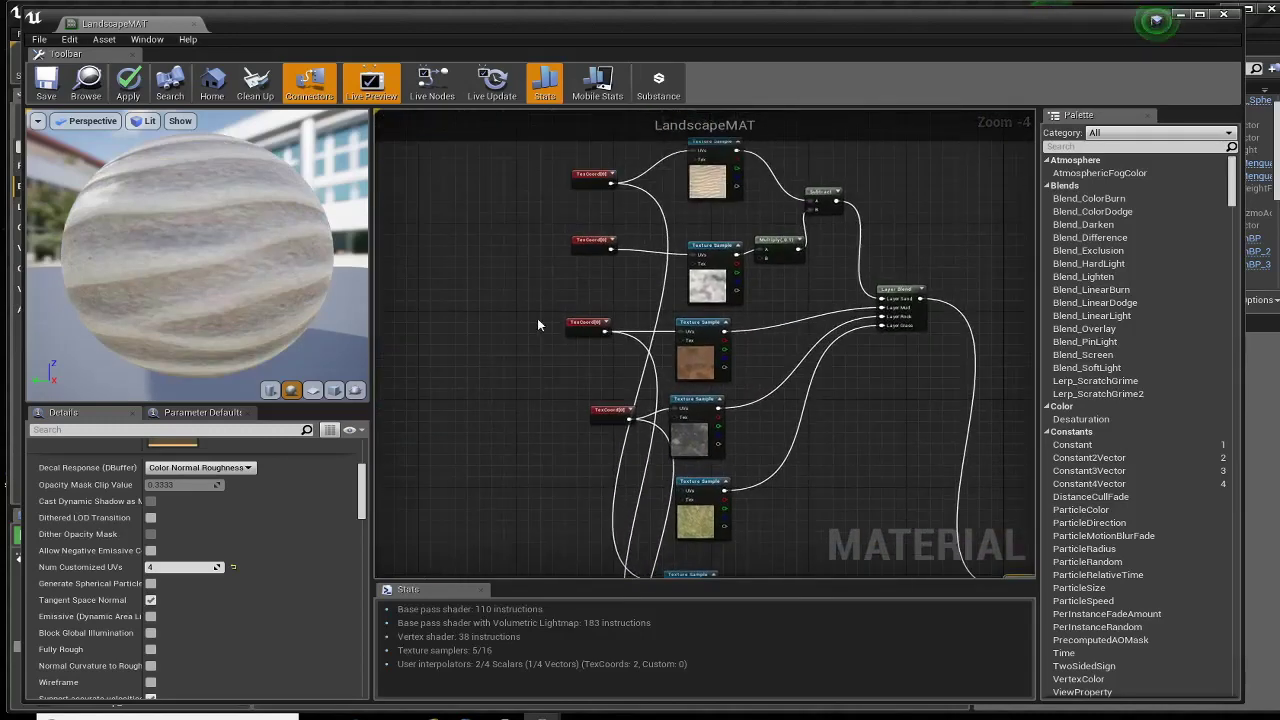
pyautogui.click(672, 292)
pyautogui.moveTo(675, 288); pyautogui.dragTo(664, 310)
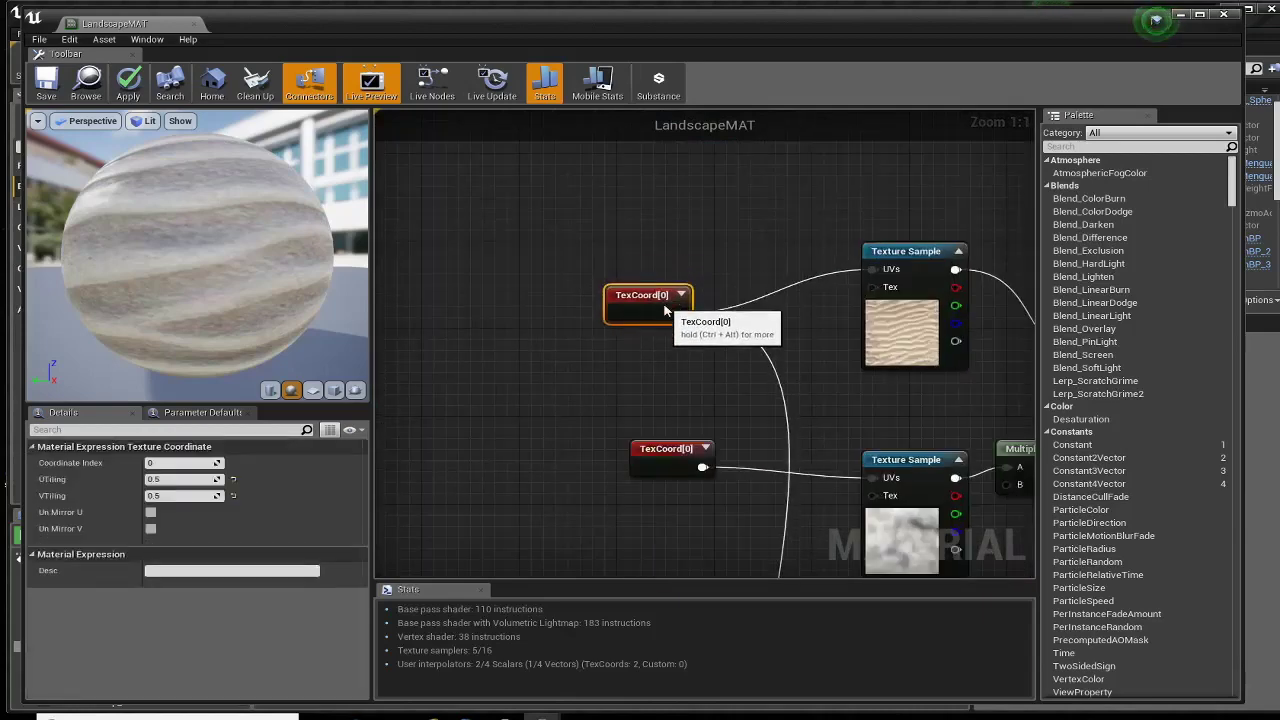
pyautogui.moveTo(858, 540); pyautogui.dragTo(617, 254, button='right')
pyautogui.moveTo(812, 552); pyautogui.dragTo(612, 224, button='right')
pyautogui.moveTo(790, 433); pyautogui.dragTo(588, 155, button='right')
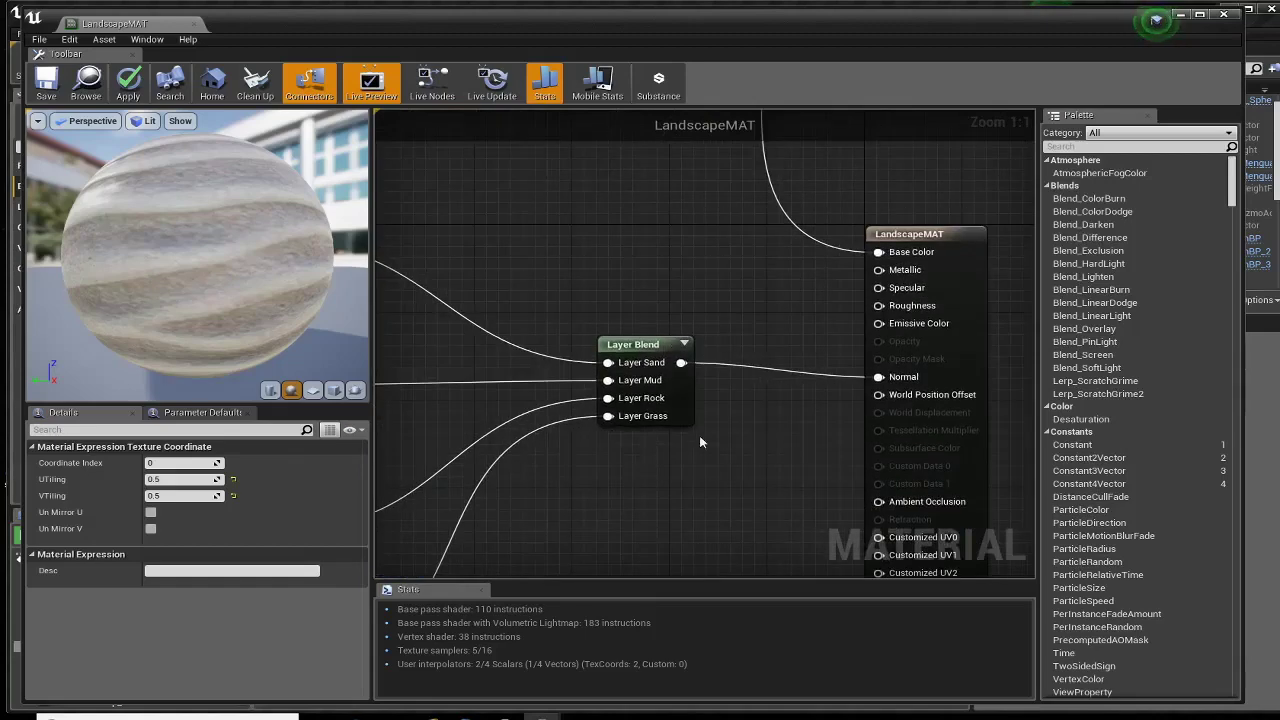
pyautogui.moveTo(710, 470); pyautogui.dragTo(644, 271, button='right')
pyautogui.hotkey('ctrl', 'v')
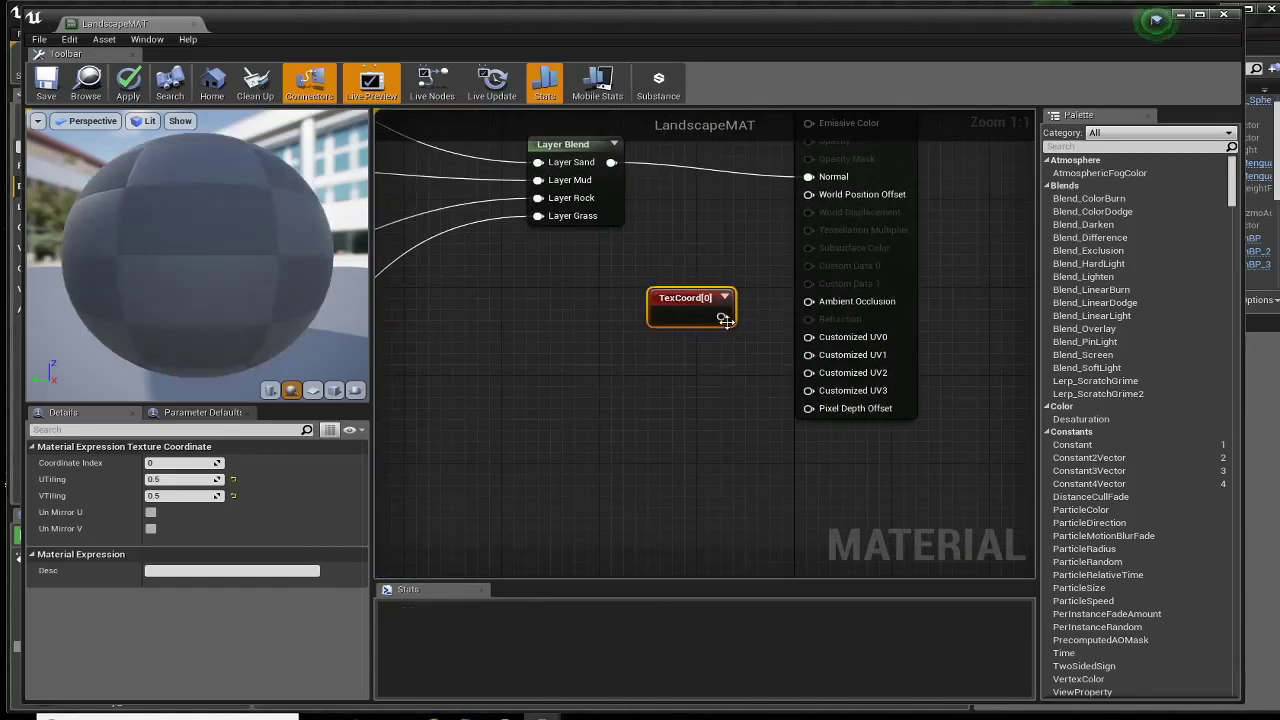
pyautogui.moveTo(724, 319); pyautogui.dragTo(812, 338)
# Step: Disconnect the sand colour texture's UVs, delete the original sand TexCoord node, and check the Const Coordinate of the sand colour and normal samples
pyautogui.moveTo(654, 267); pyautogui.dragTo(820, 550, button='right')
pyautogui.moveTo(573, 105); pyautogui.dragTo(677, 437, button='right')
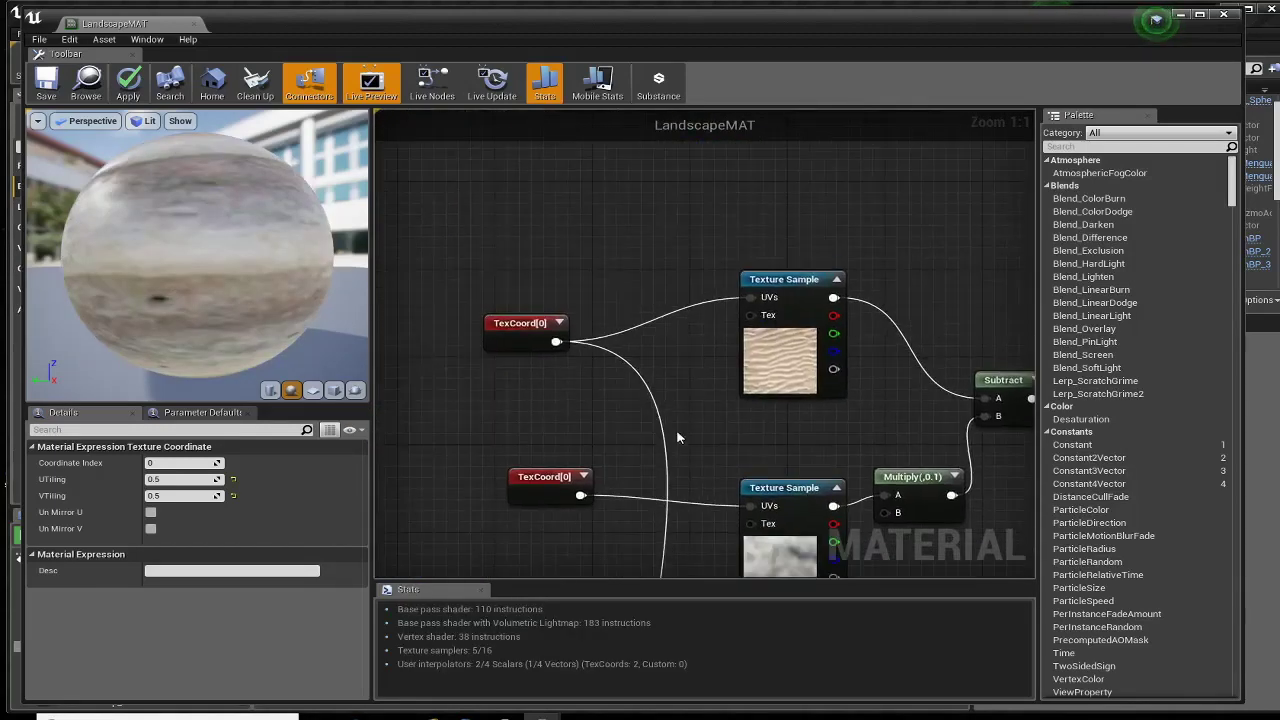
pyautogui.keyDown('alt'); pyautogui.click(748, 297); pyautogui.keyUp('alt')
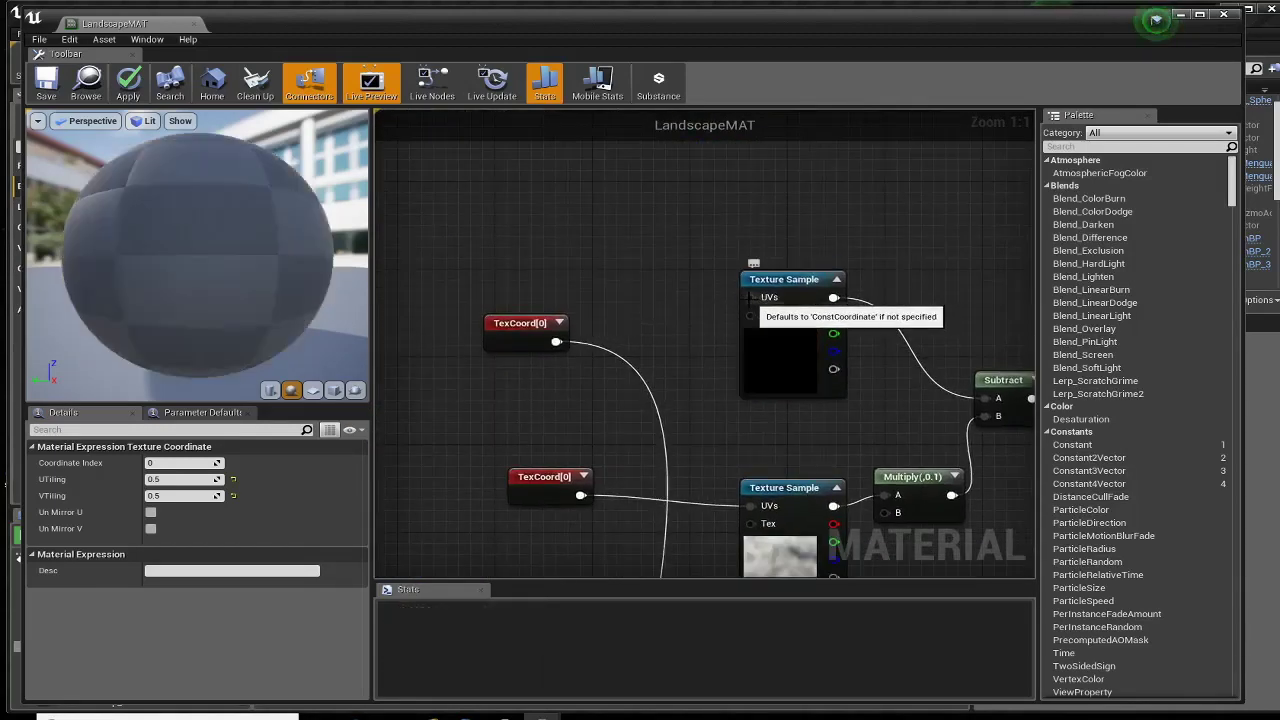
pyautogui.click(782, 280)
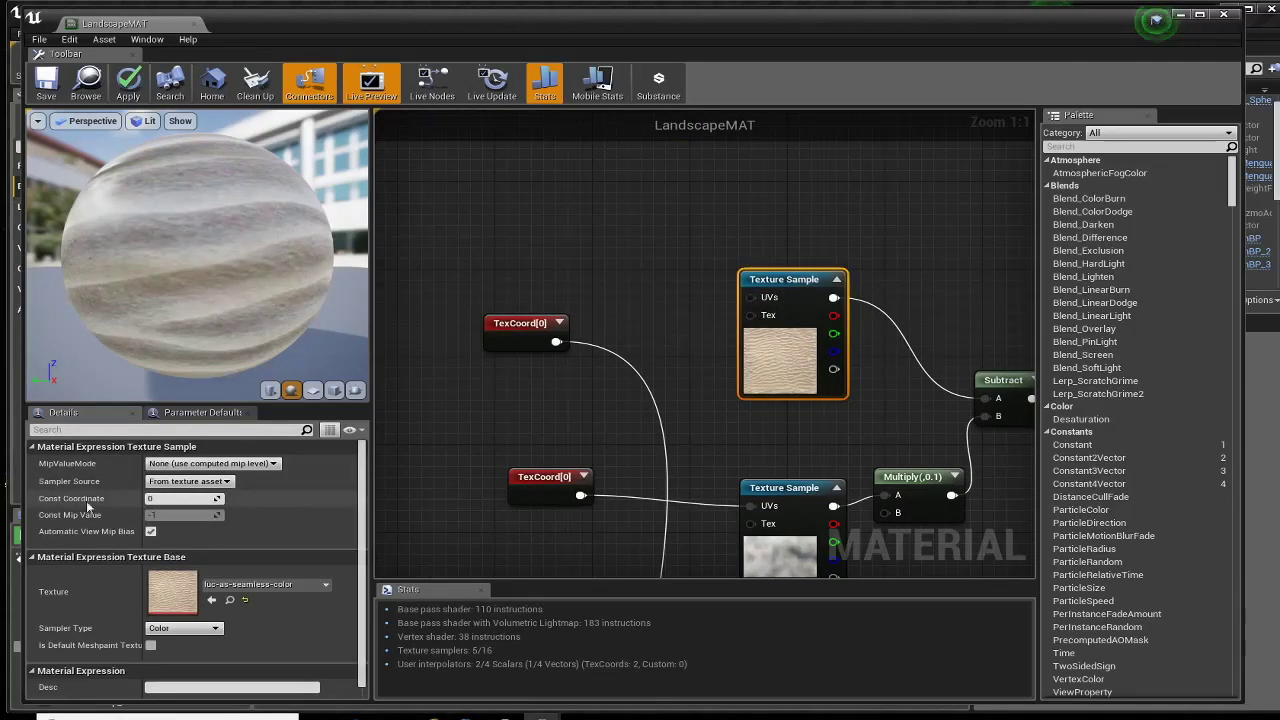
pyautogui.moveTo(397, 486); pyautogui.dragTo(450, 398, button='right')
pyautogui.click(545, 232)
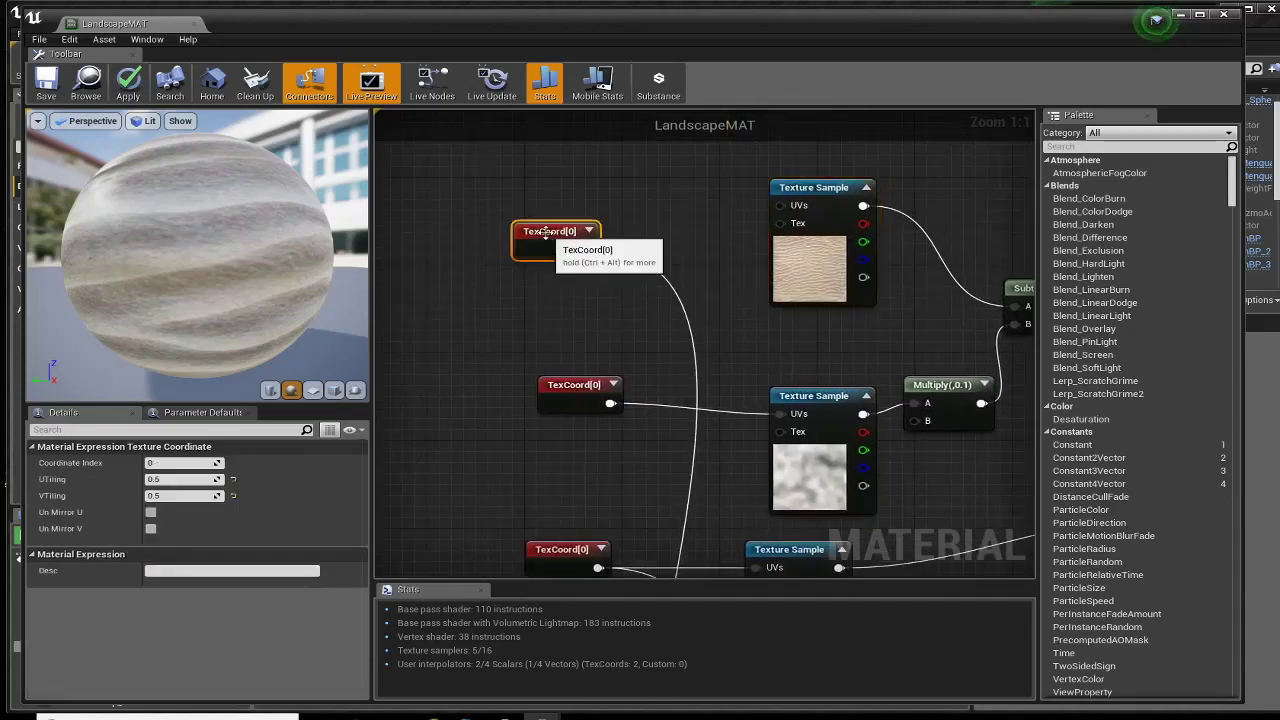
pyautogui.press('Delete')
pyautogui.moveTo(671, 463); pyautogui.dragTo(609, 118, button='right')
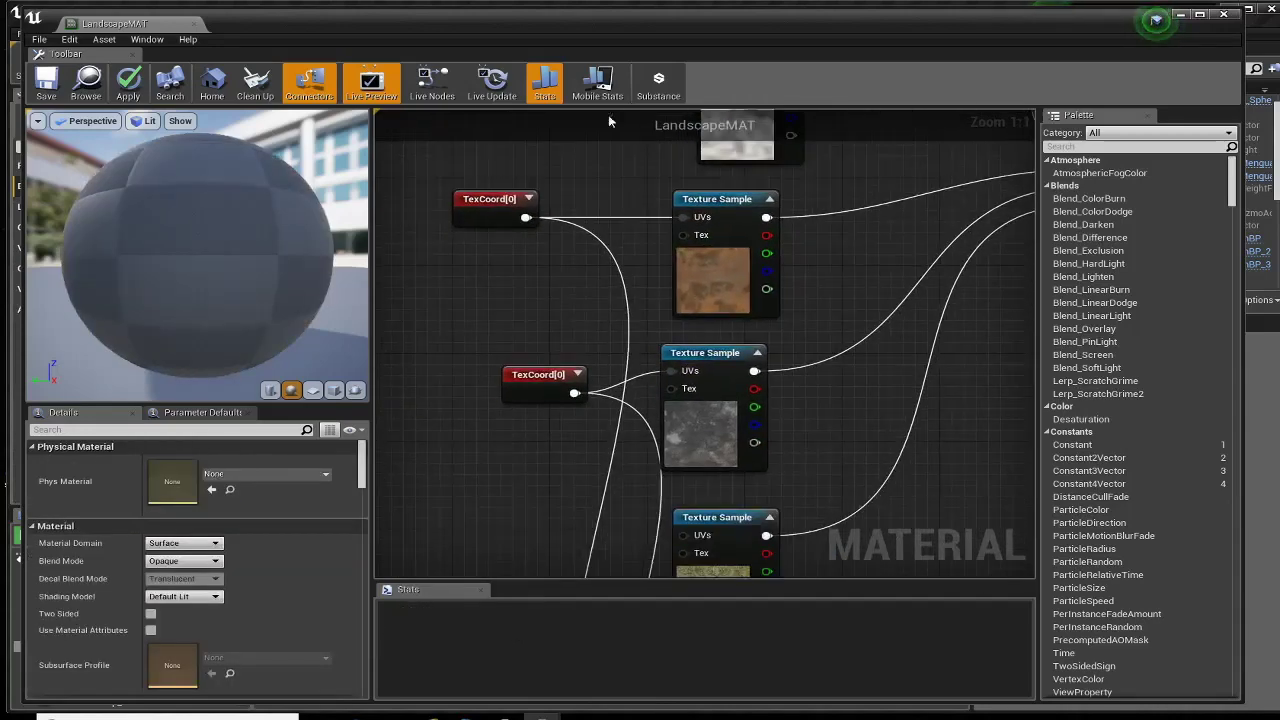
pyautogui.moveTo(552, 328); pyautogui.dragTo(519, 199, button='right')
pyautogui.click(643, 245)
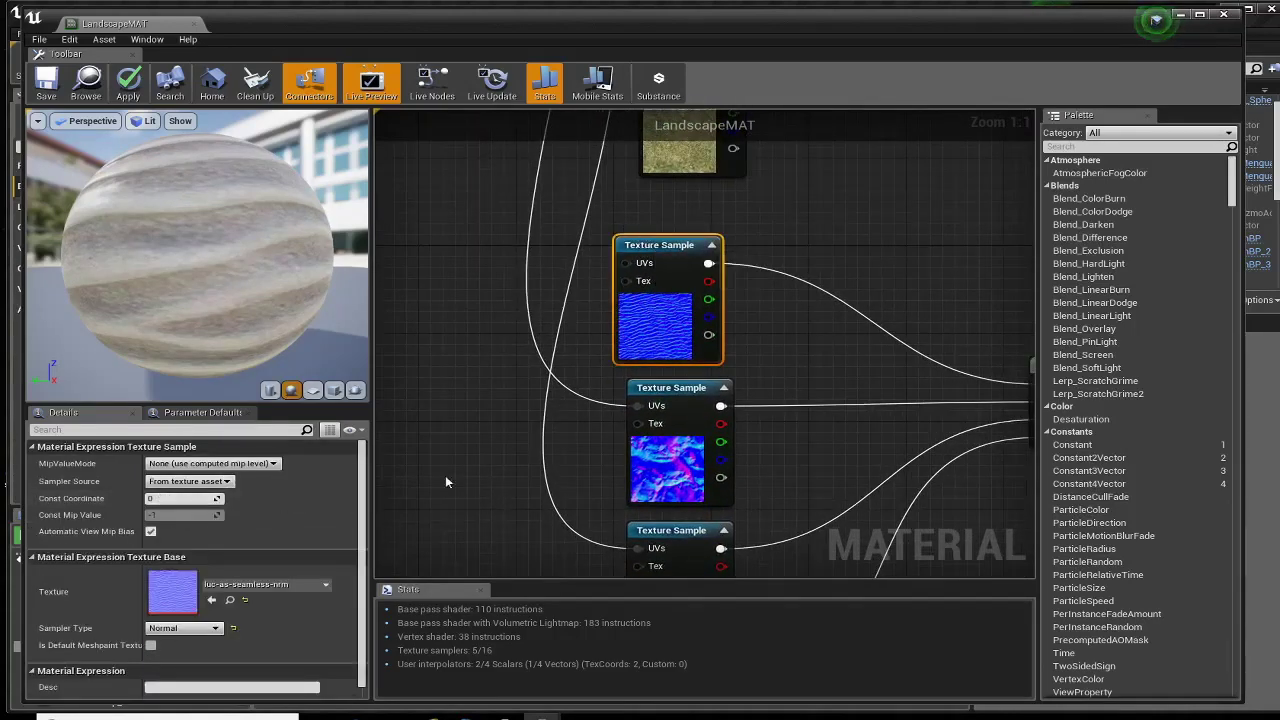
# Step: Copy the mud TexCoord node with 0.3 tiling beside the result node and connect the copy to Customized UV1
pyautogui.moveTo(446, 482); pyautogui.dragTo(585, 577, button='right')
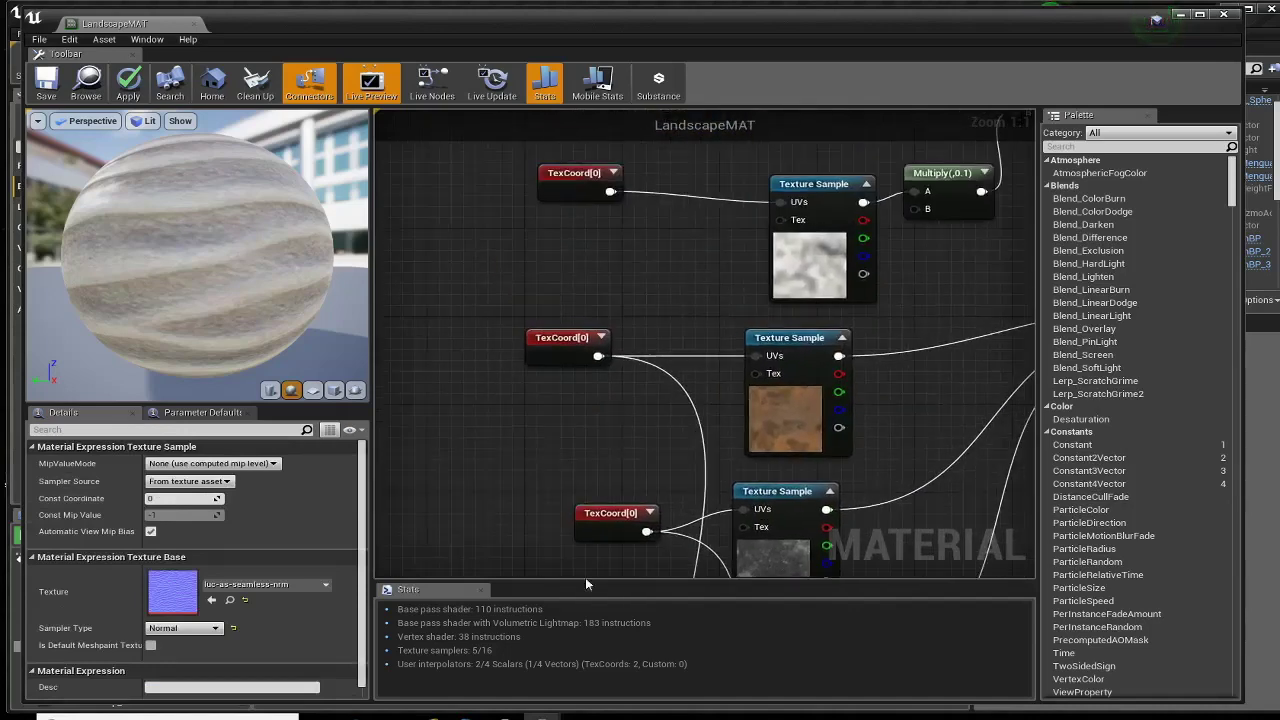
pyautogui.moveTo(551, 421); pyautogui.dragTo(550, 477, button='right')
pyautogui.click(559, 397)
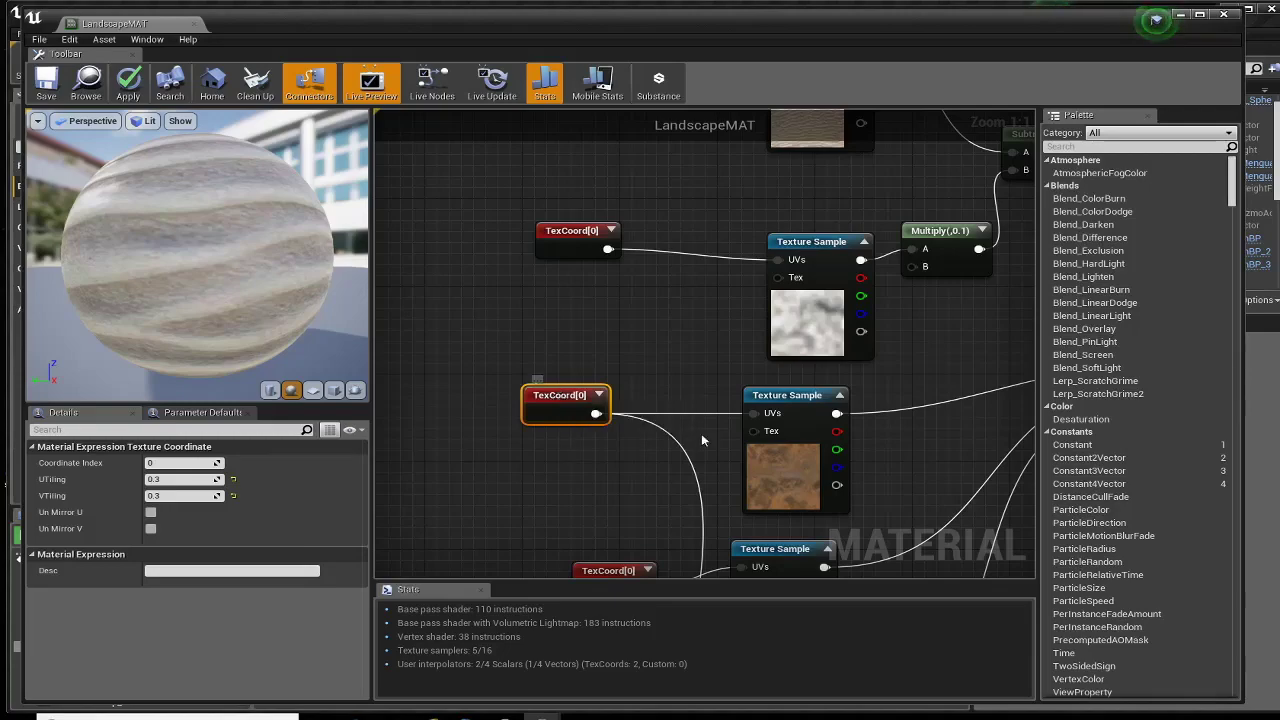
pyautogui.moveTo(701, 440); pyautogui.dragTo(778, 416, button='right')
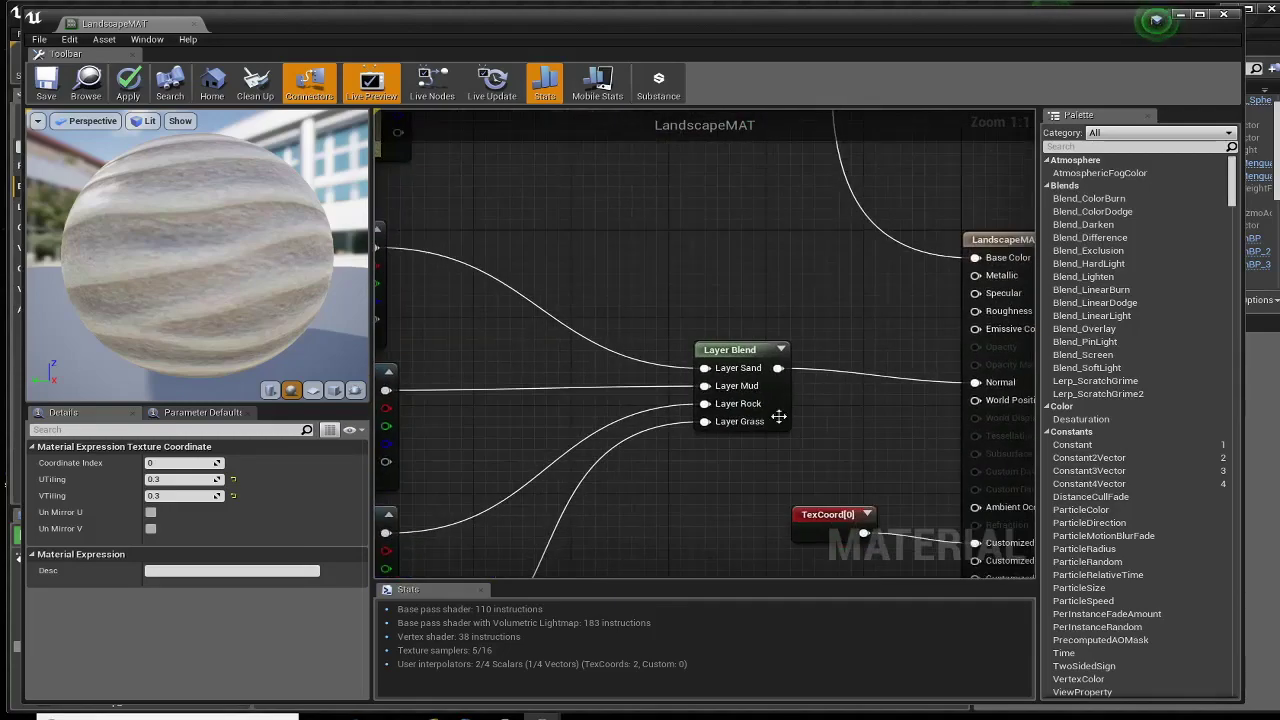
pyautogui.moveTo(725, 511); pyautogui.dragTo(608, 252, button='right')
pyautogui.hotkey('ctrl', 'v')
pyautogui.moveTo(746, 325); pyautogui.dragTo(686, 374, button='right')
pyautogui.moveTo(667, 424); pyautogui.dragTo(681, 415)
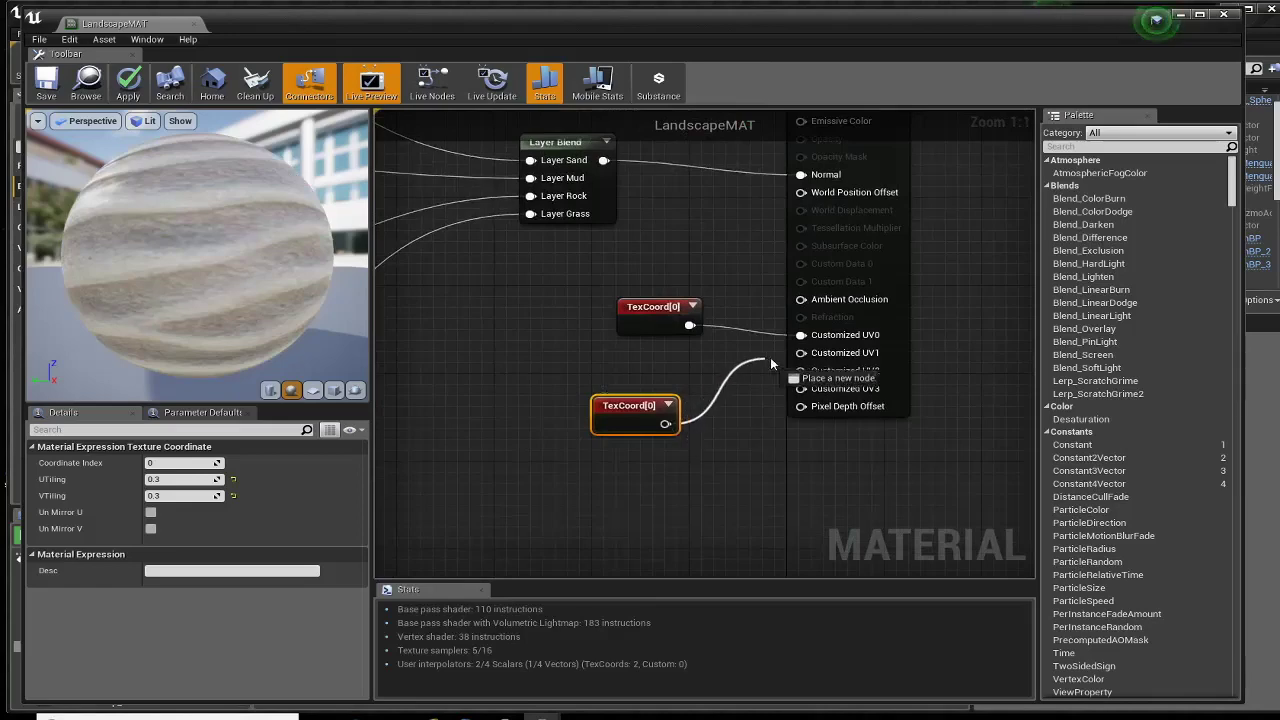
pyautogui.moveTo(803, 357); pyautogui.dragTo(802, 355)
# Step: Delete the original TexCoord node feeding the mud colour and normal textures
pyautogui.moveTo(492, 320); pyautogui.dragTo(893, 690, button='right')
pyautogui.moveTo(484, 253); pyautogui.dragTo(705, 586, button='right')
pyautogui.moveTo(595, 226); pyautogui.dragTo(590, 484, button='right')
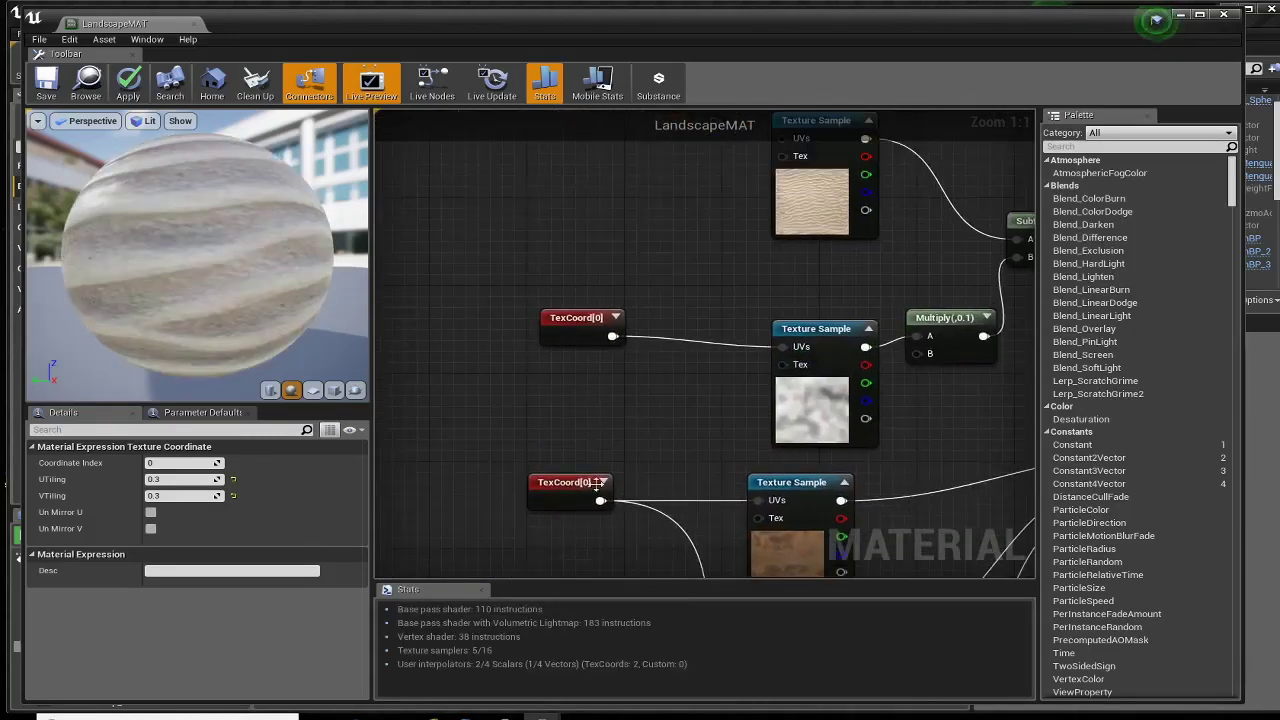
pyautogui.moveTo(691, 271); pyautogui.dragTo(649, 157, button='right')
pyautogui.moveTo(684, 357); pyautogui.dragTo(746, 263, button='right')
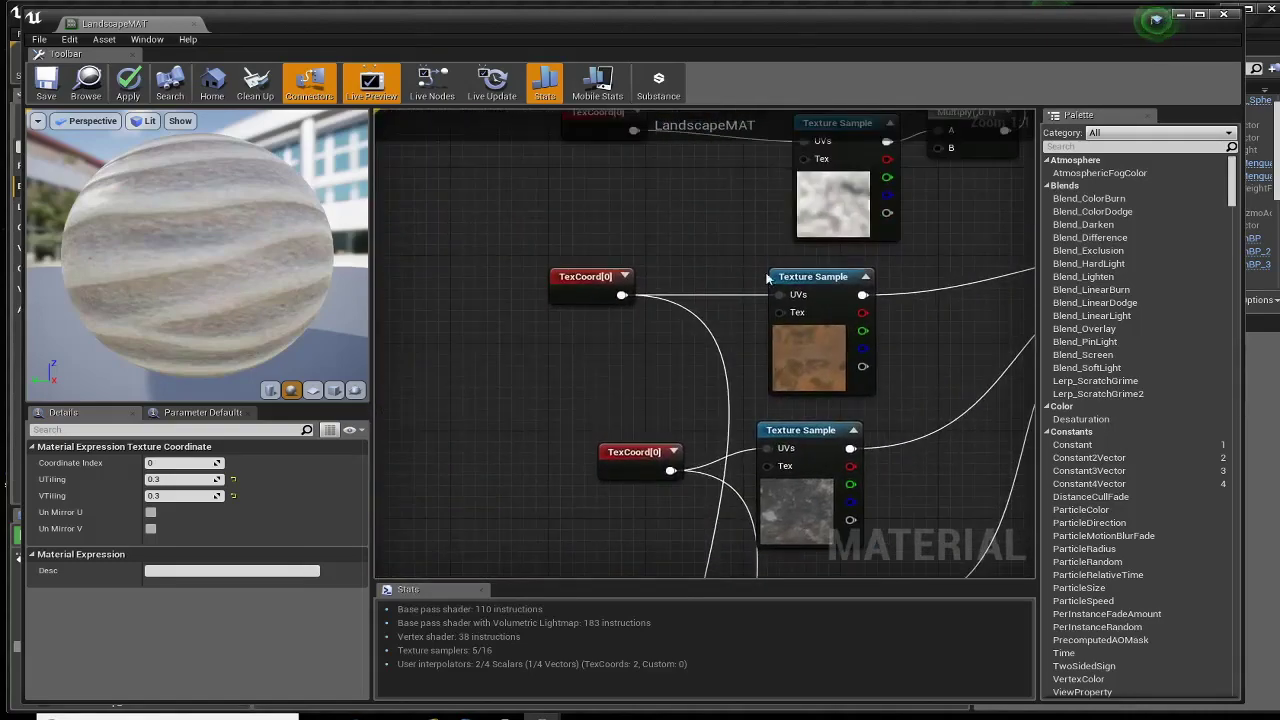
pyautogui.click(787, 277)
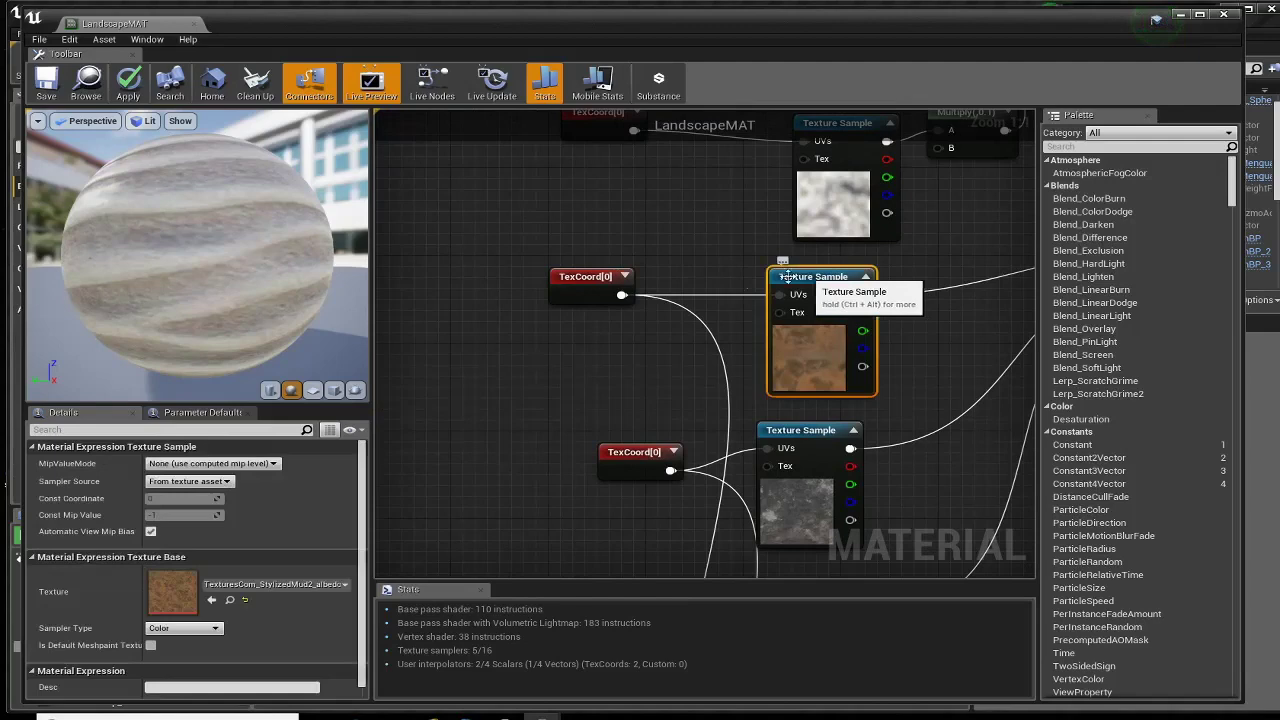
pyautogui.click(587, 277)
pyautogui.press('Delete')
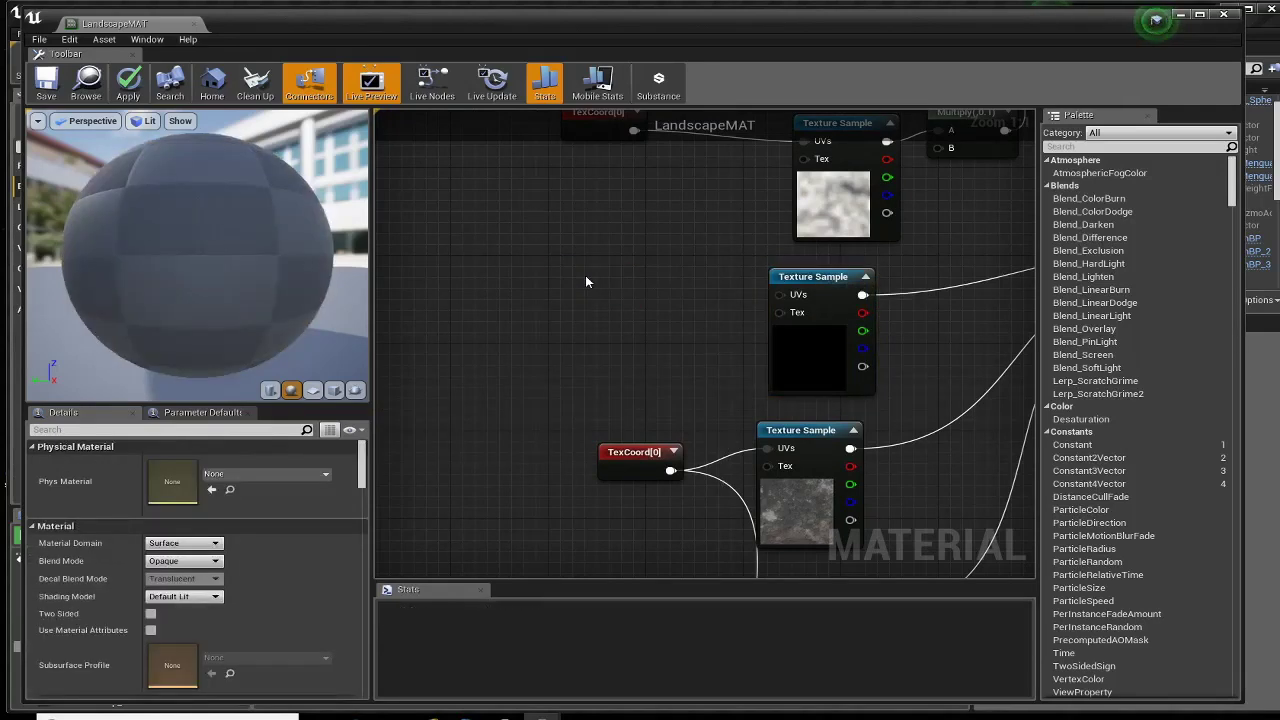
# Step: Set the Const Coordinate of both the mud colour and mud normal texture samples to 1
pyautogui.moveTo(691, 320); pyautogui.dragTo(512, 352, button='right')
pyautogui.click(615, 316)
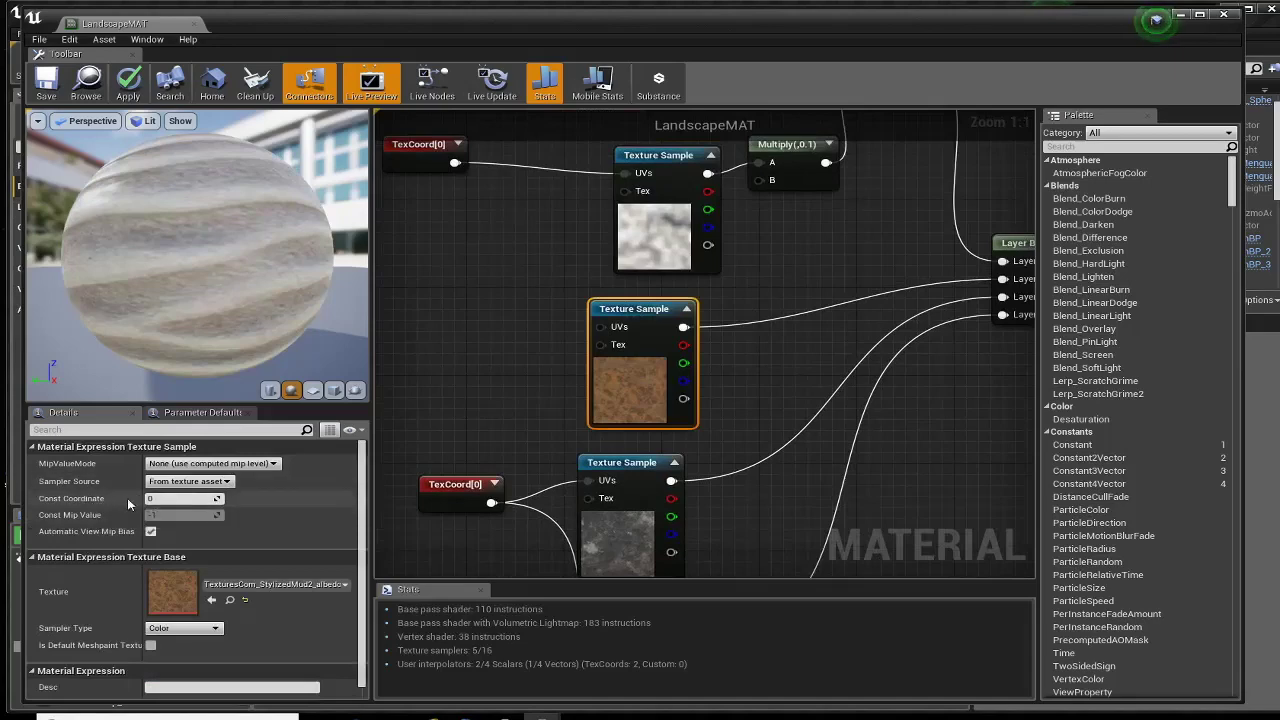
pyautogui.moveTo(152, 502); pyautogui.dragTo(194, 515)
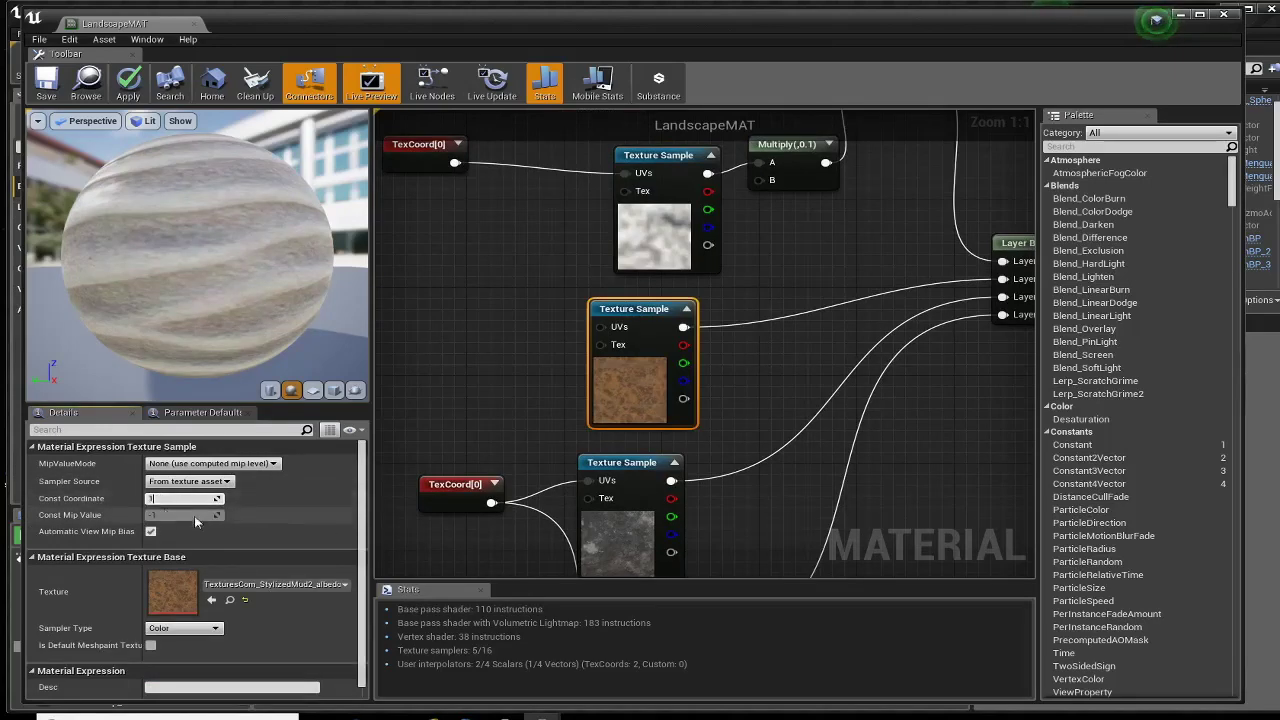
pyautogui.moveTo(485, 413); pyautogui.dragTo(579, 118, button='right')
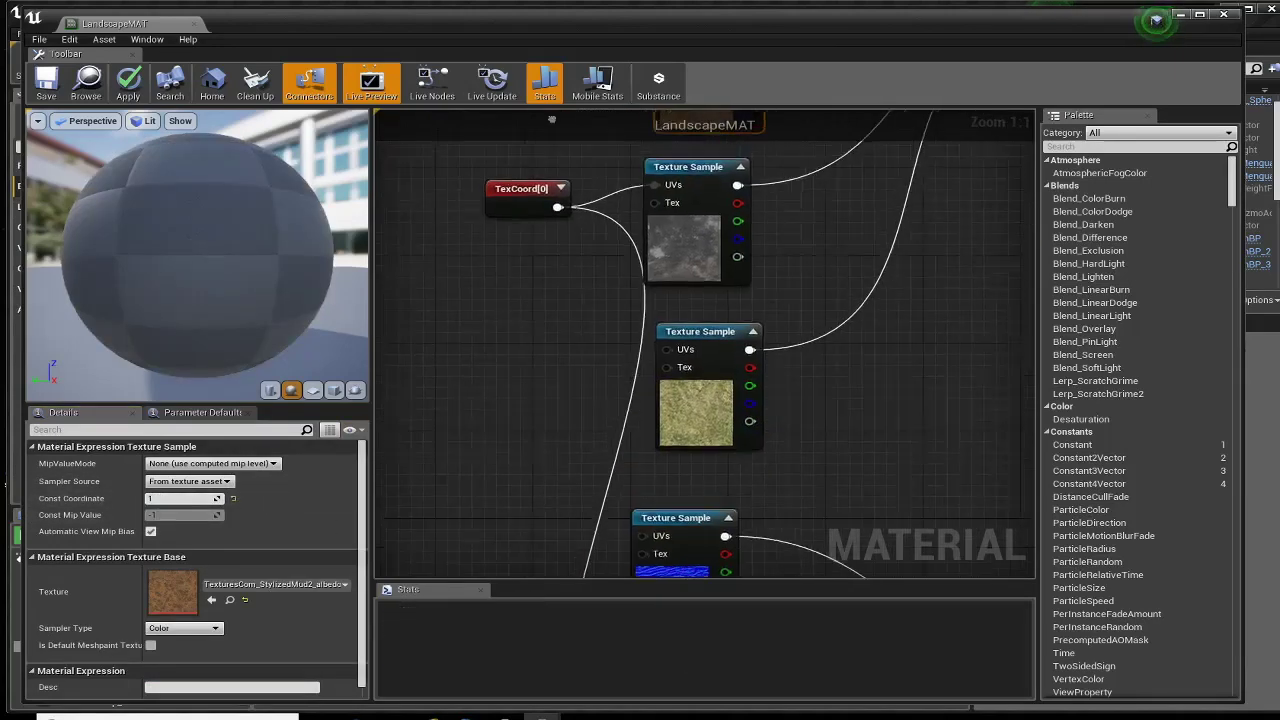
pyautogui.moveTo(508, 419); pyautogui.dragTo(528, 154, button='right')
pyautogui.moveTo(530, 342); pyautogui.dragTo(390, 218, button='right')
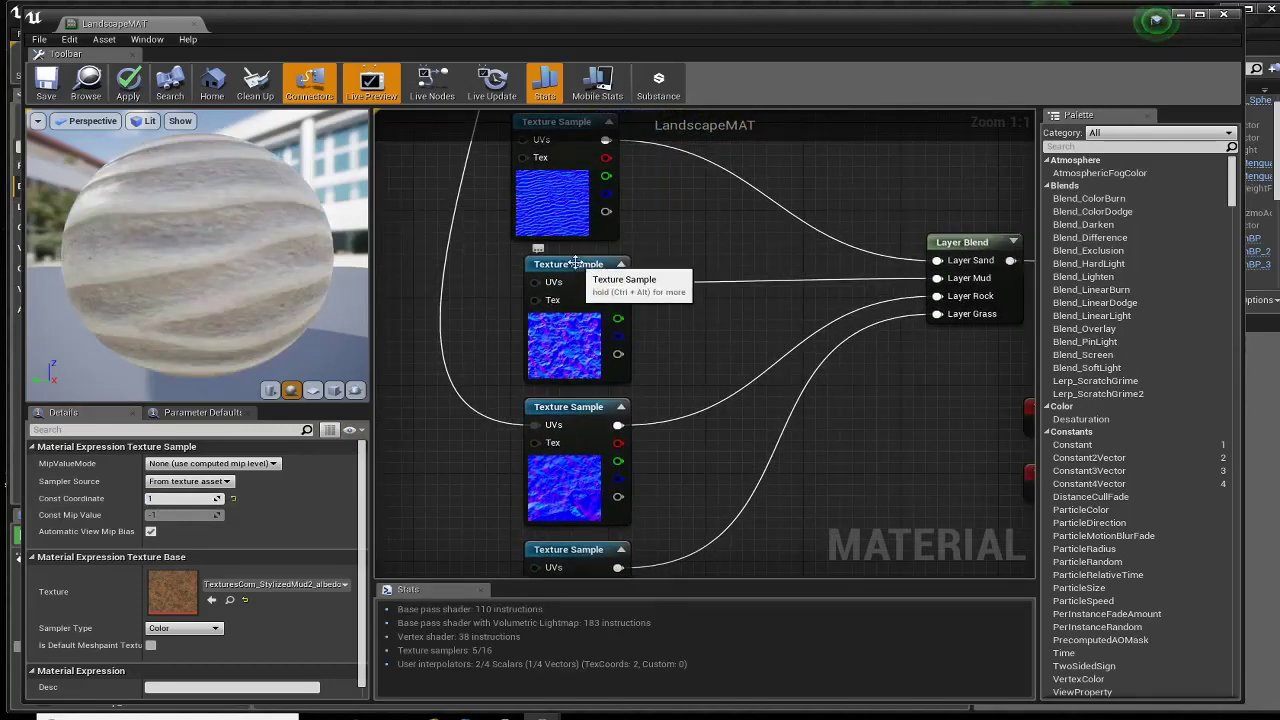
pyautogui.click(605, 276)
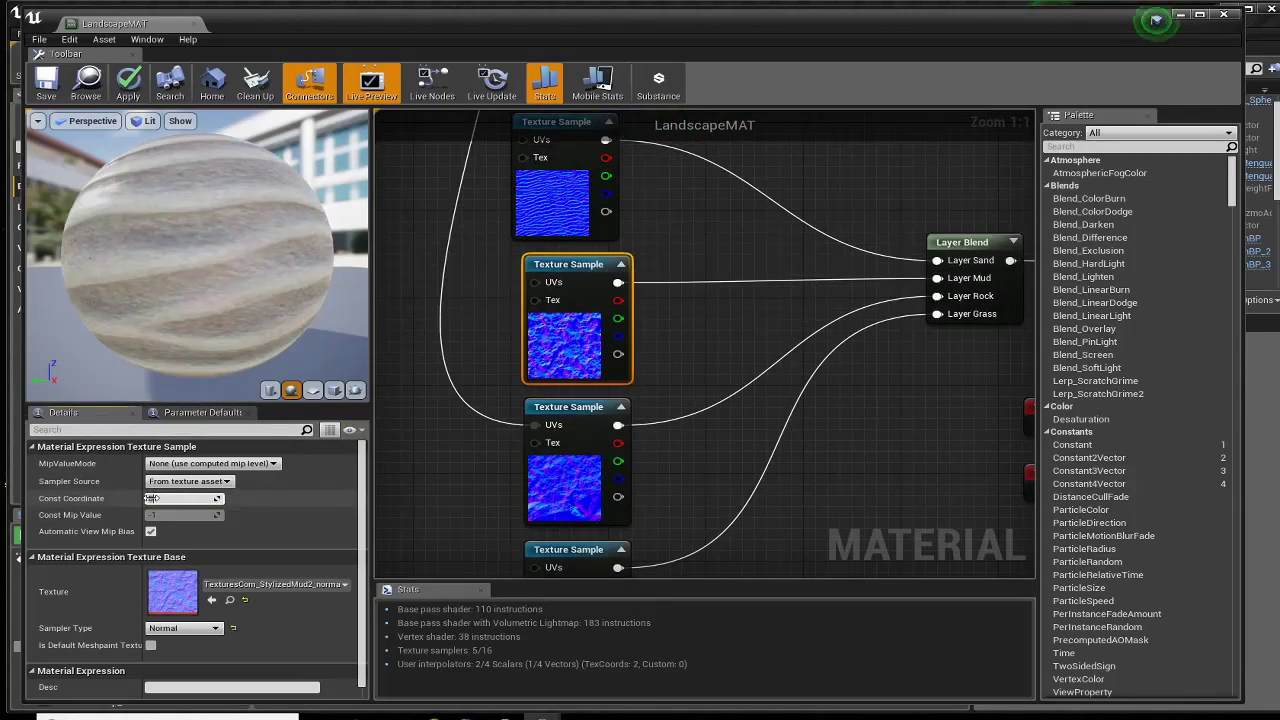
pyautogui.press('Return')
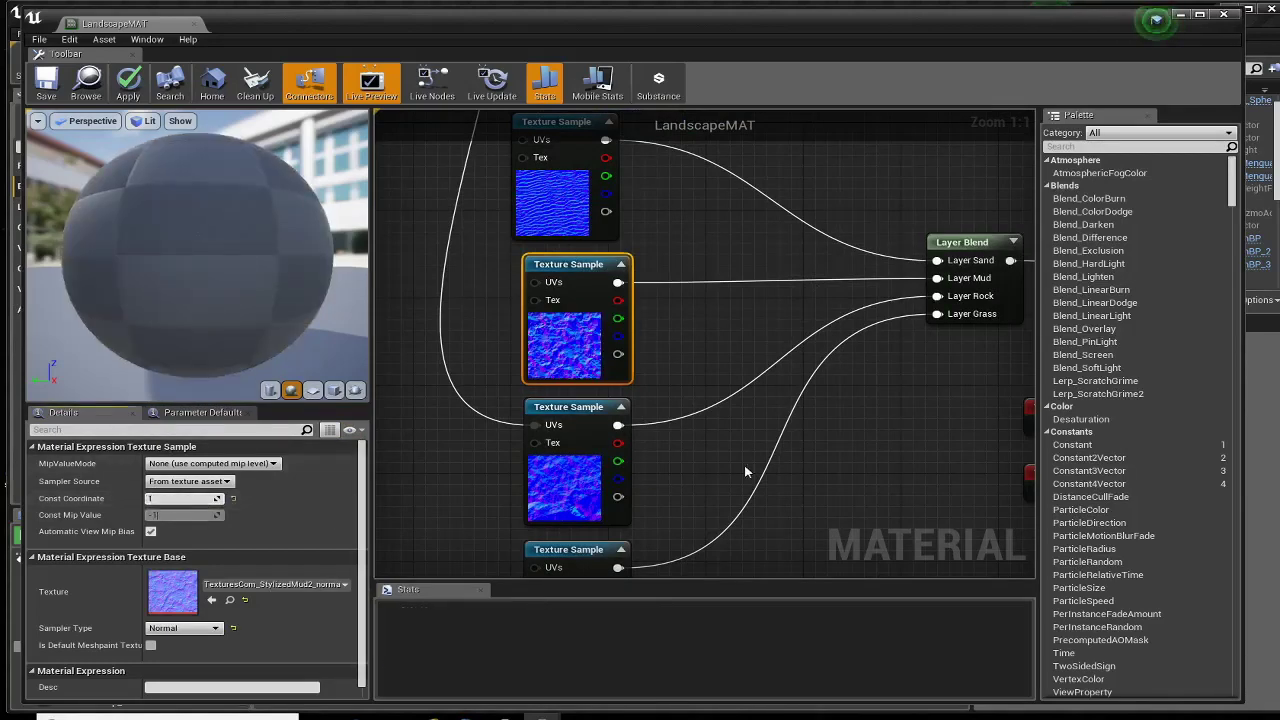
# Step: Duplicate the rock TexCoord node with 0.2 tiling and place the copy near the other TexCoord nodes beside the result node
pyautogui.moveTo(748, 472); pyautogui.dragTo(421, 418, button='right')
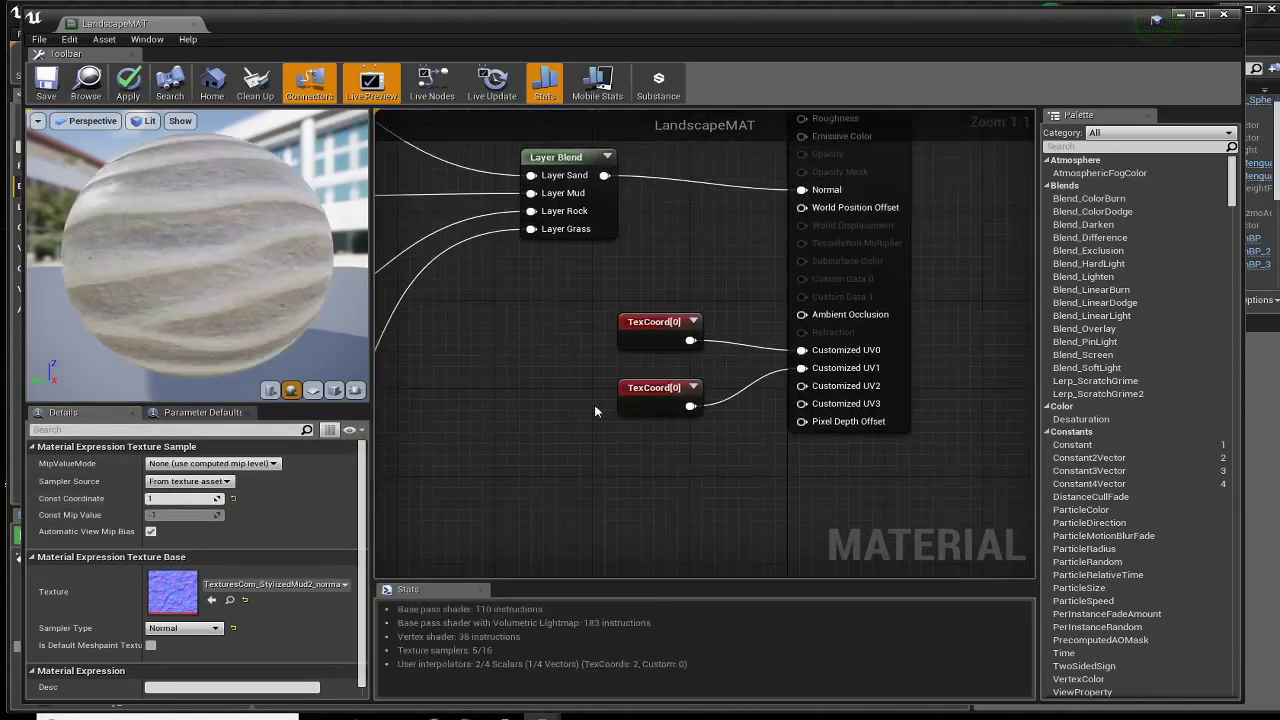
pyautogui.click(650, 375)
pyautogui.moveTo(565, 392); pyautogui.dragTo(999, 562, button='right')
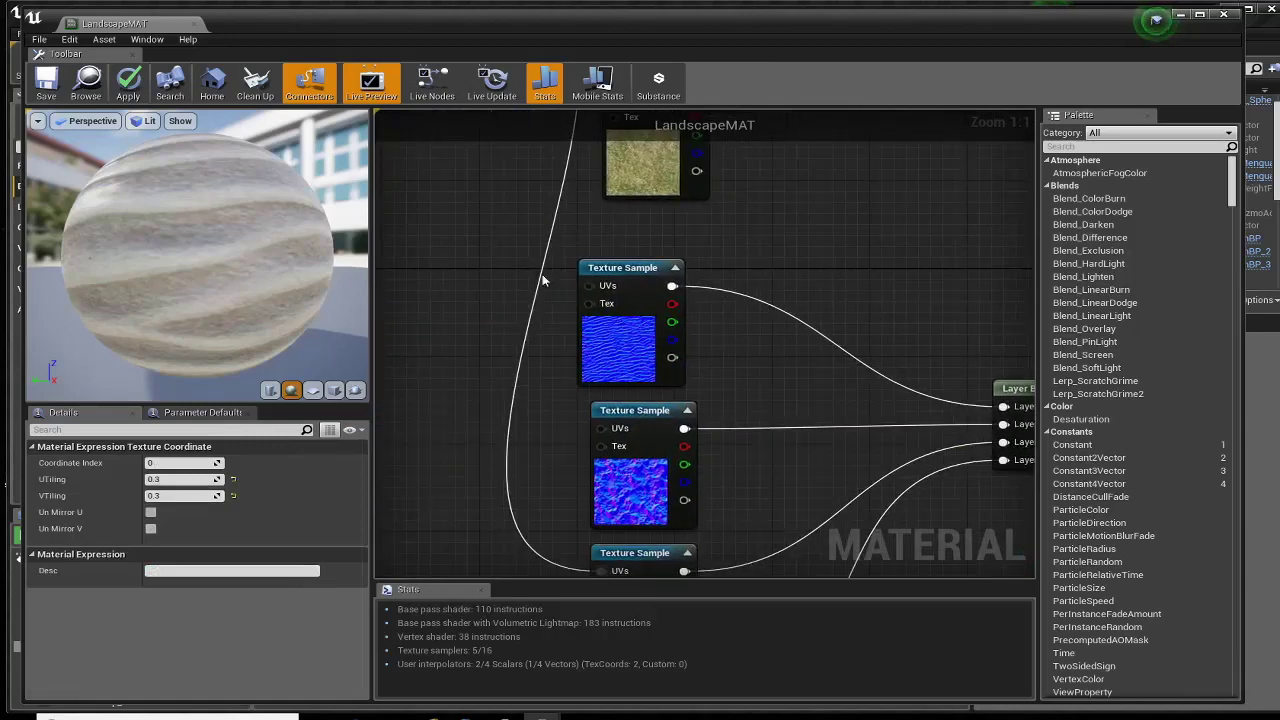
pyautogui.moveTo(543, 281); pyautogui.dragTo(660, 527, button='right')
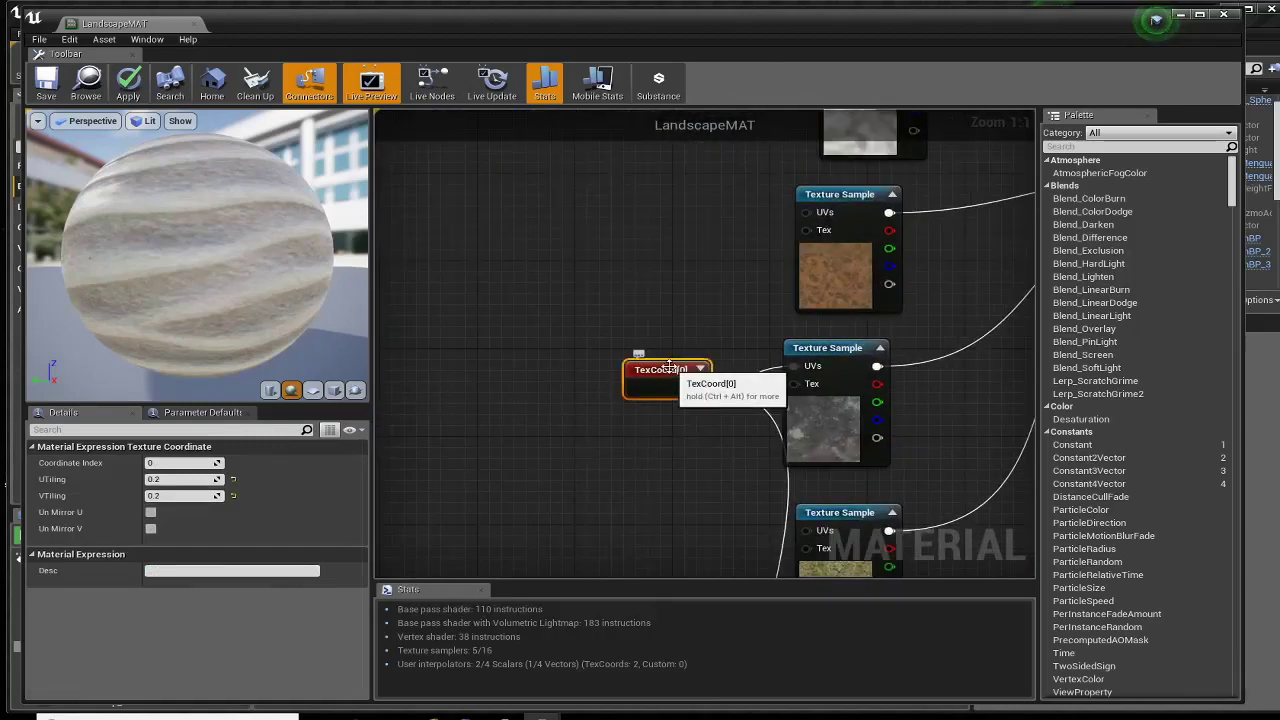
pyautogui.moveTo(669, 367); pyautogui.dragTo(608, 356)
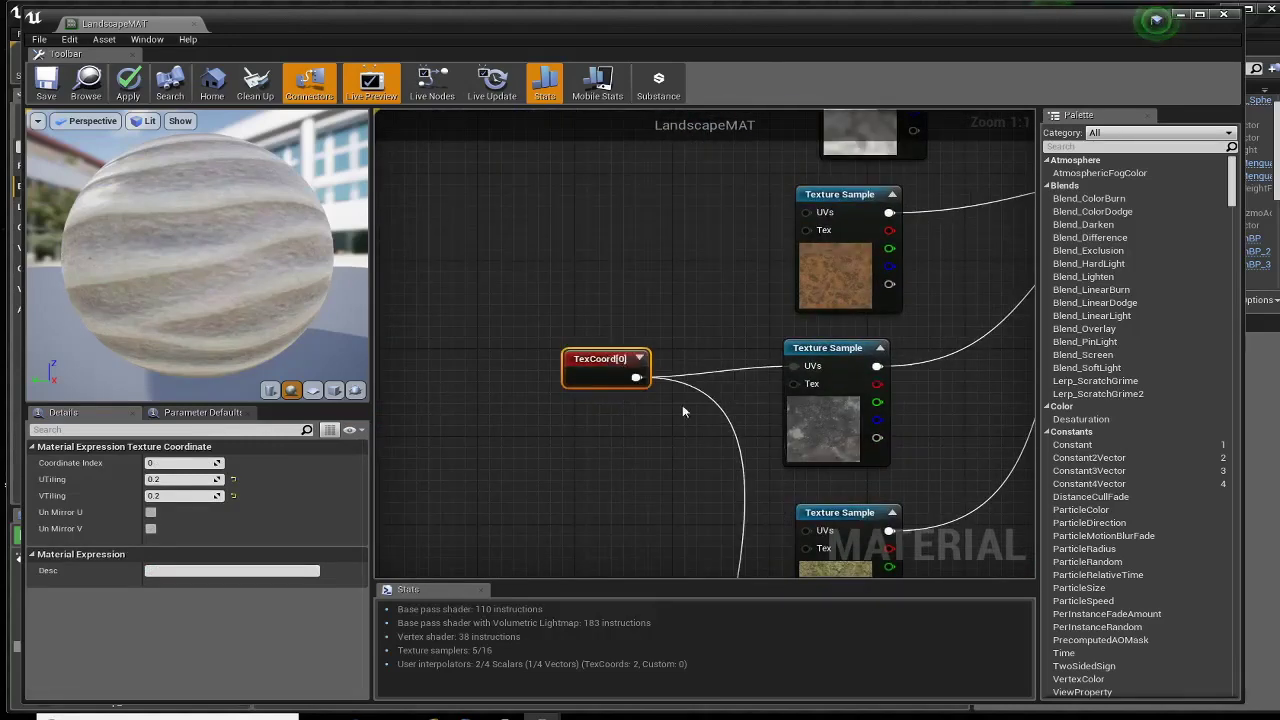
pyautogui.moveTo(690, 416); pyautogui.dragTo(563, 272, button='right')
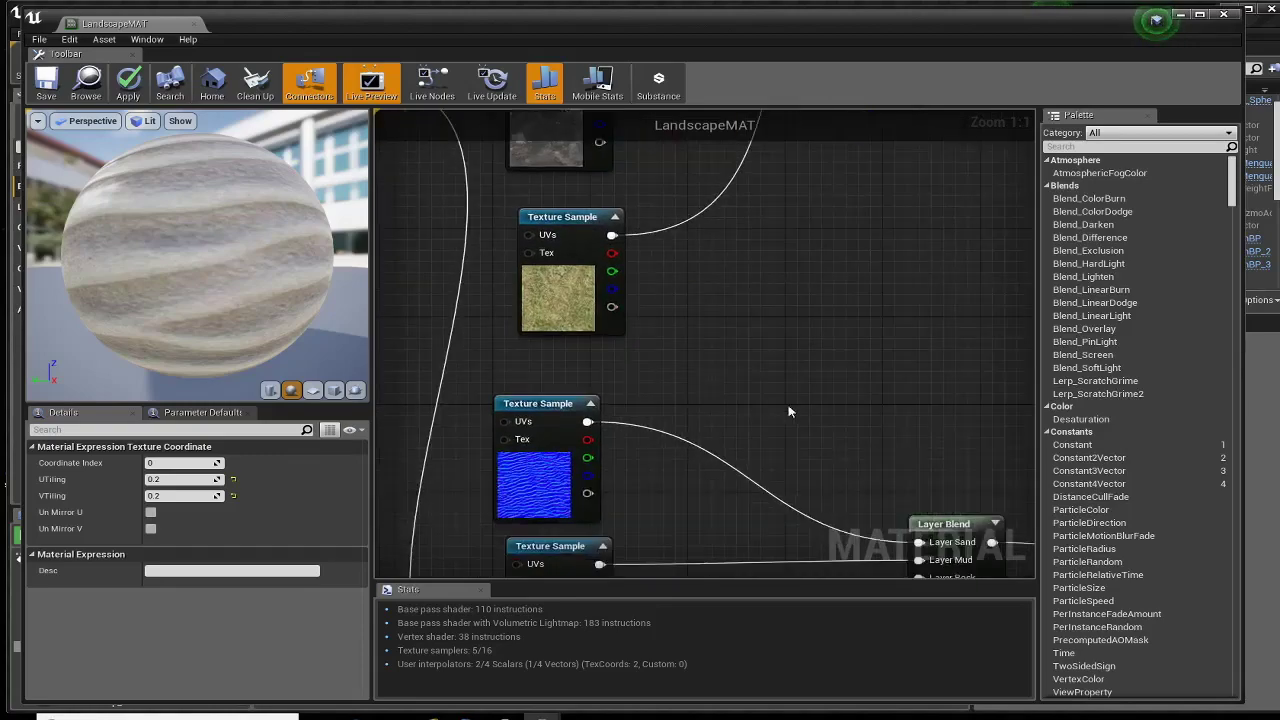
pyautogui.moveTo(814, 342); pyautogui.dragTo(578, 126, button='right')
pyautogui.moveTo(686, 340); pyautogui.dragTo(632, 203, button='right')
pyautogui.hotkey('ctrl', 'w')
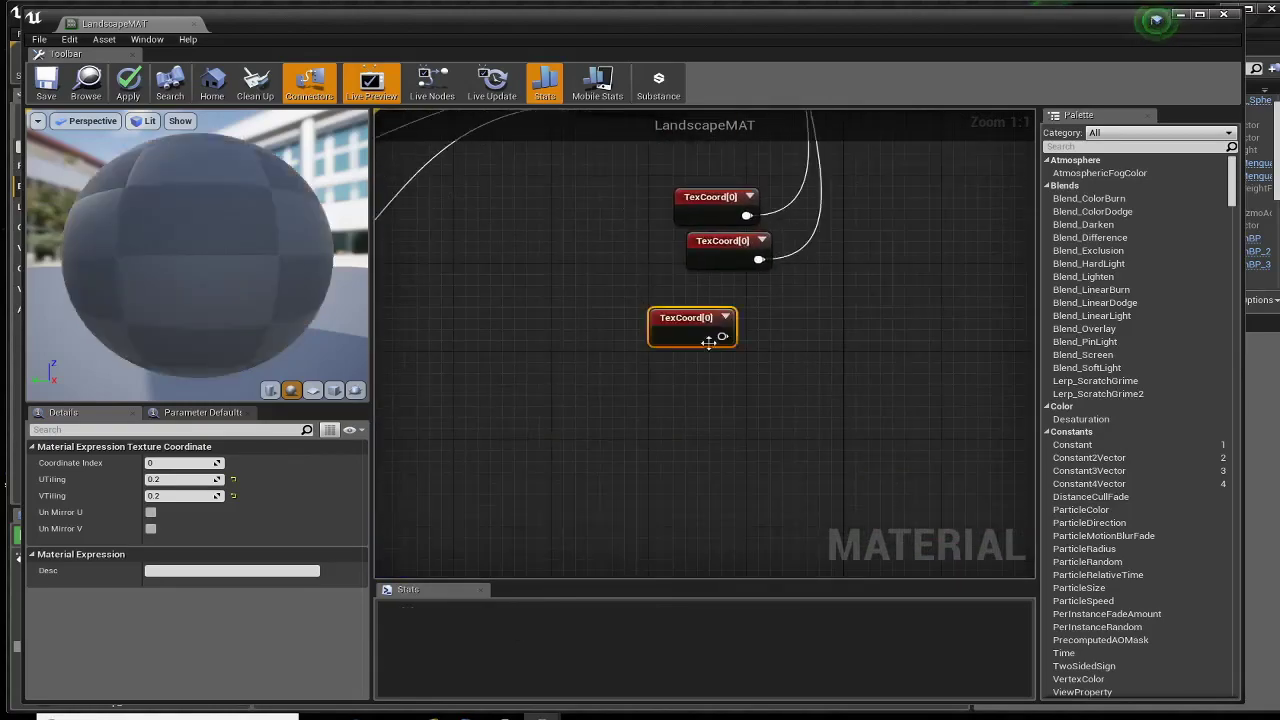
# Step: Connect the copied rock TexCoord to Customized UV2 and align it below the other two TexCoord nodes
pyautogui.moveTo(781, 281); pyautogui.dragTo(693, 446, button='right')
pyautogui.moveTo(631, 499); pyautogui.dragTo(677, 468)
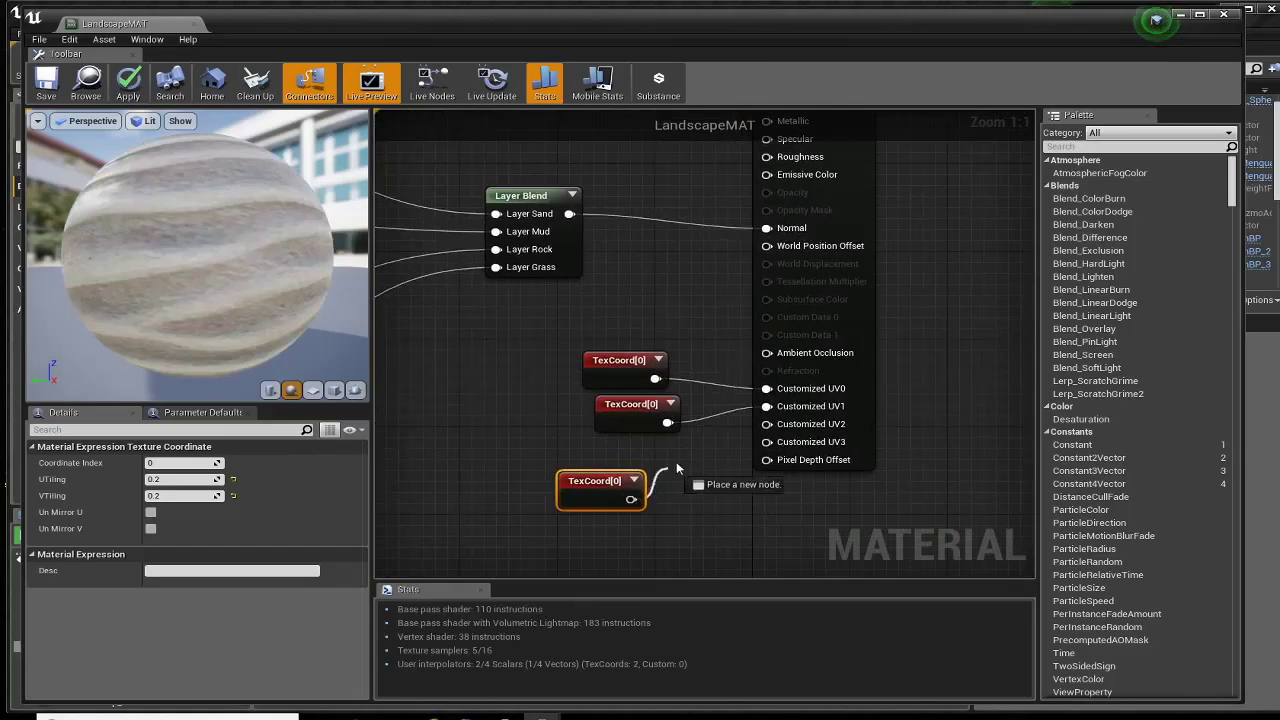
pyautogui.moveTo(775, 430); pyautogui.dragTo(767, 424)
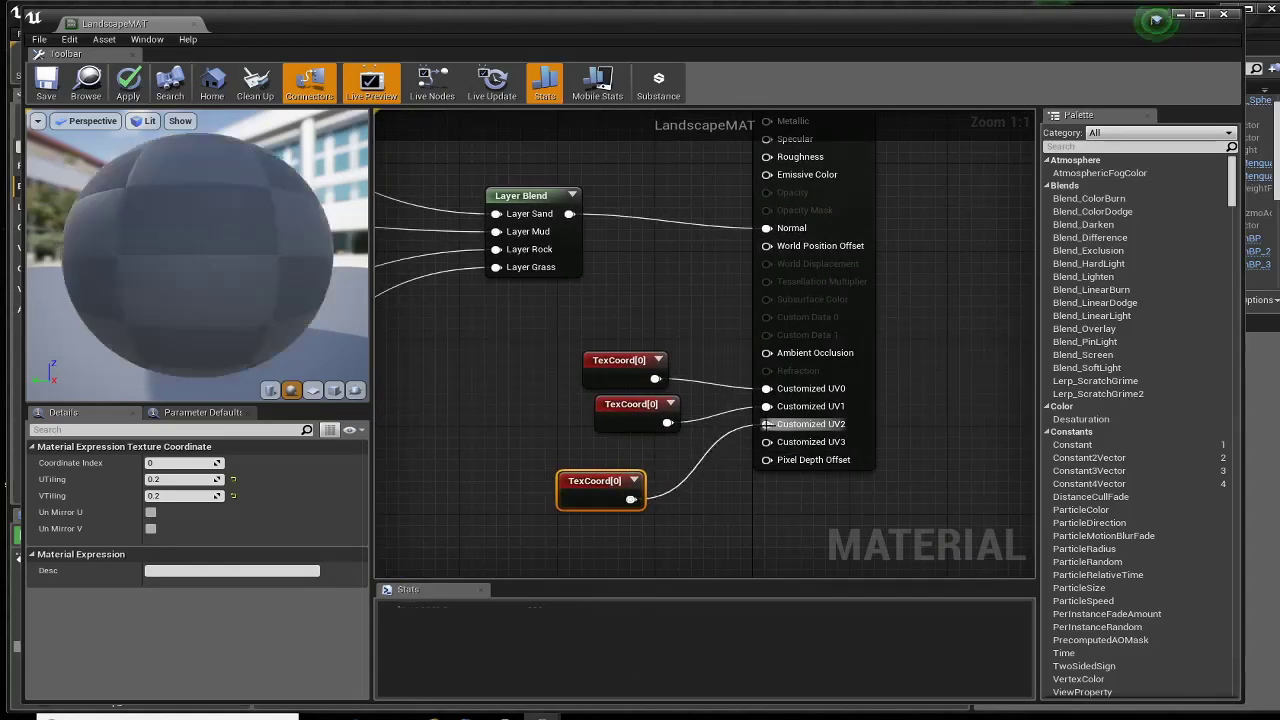
pyautogui.moveTo(600, 488); pyautogui.dragTo(648, 455)
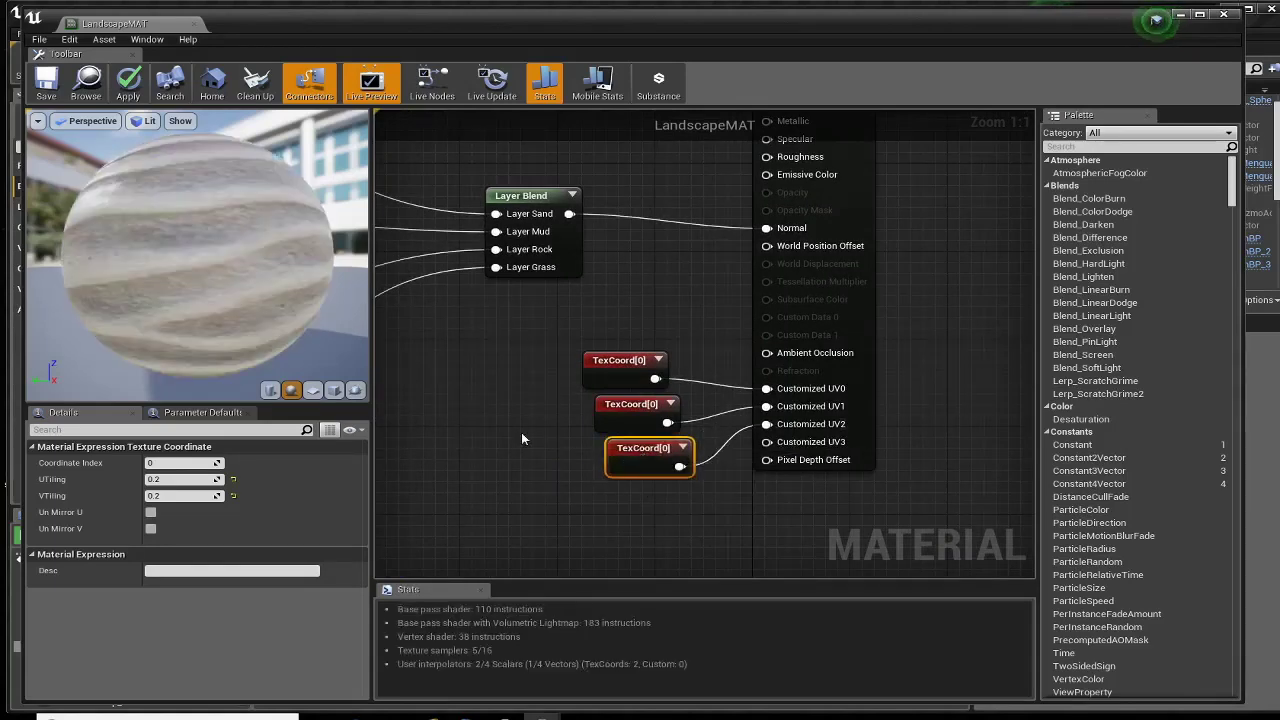
# Step: Disconnect the UVs of the rock colour texture sample and set its Const Coordinate to 2
pyautogui.moveTo(521, 432); pyautogui.dragTo(1022, 577, button='right')
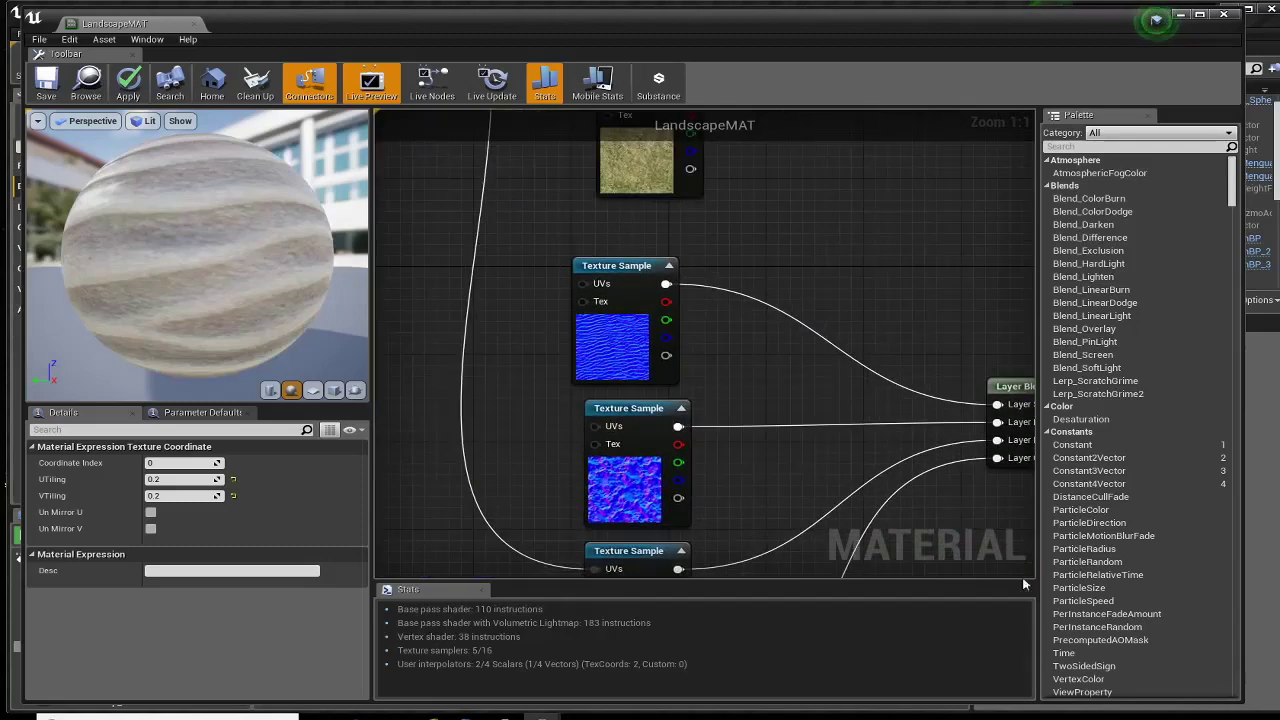
pyautogui.moveTo(576, 301); pyautogui.dragTo(717, 393, button='right')
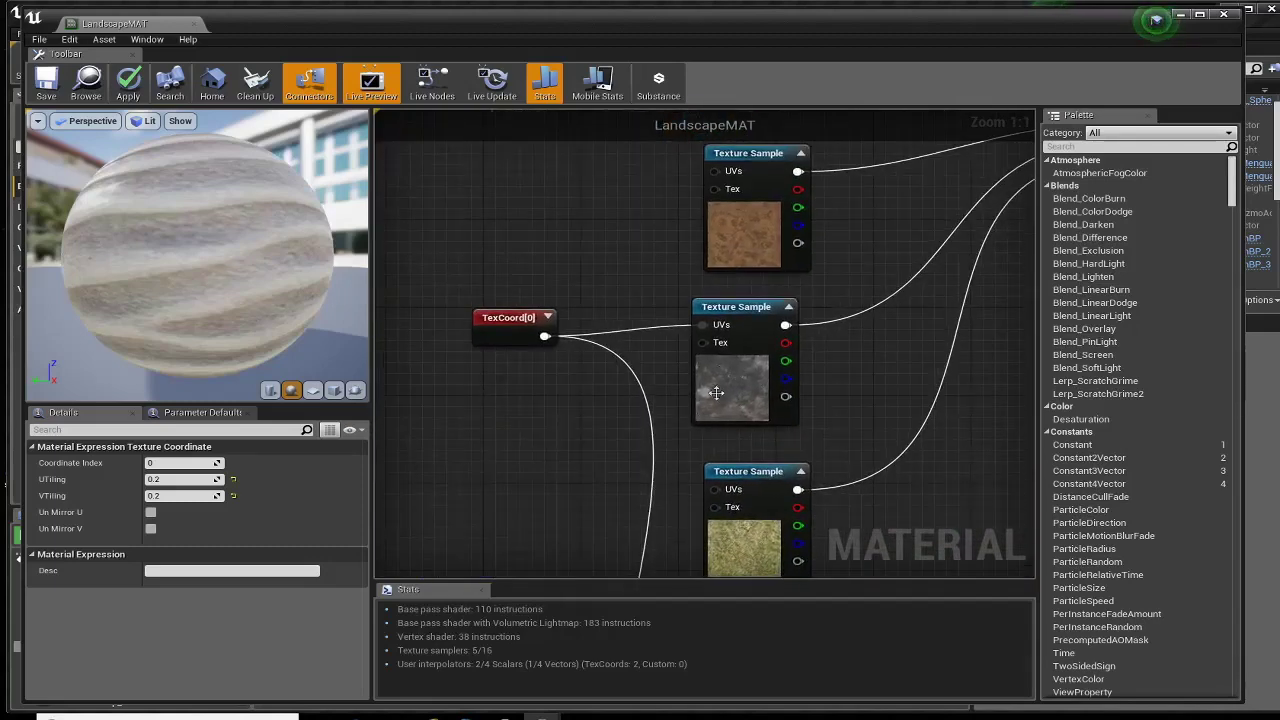
pyautogui.keyDown('alt'); pyautogui.click(703, 325); pyautogui.keyUp('alt')
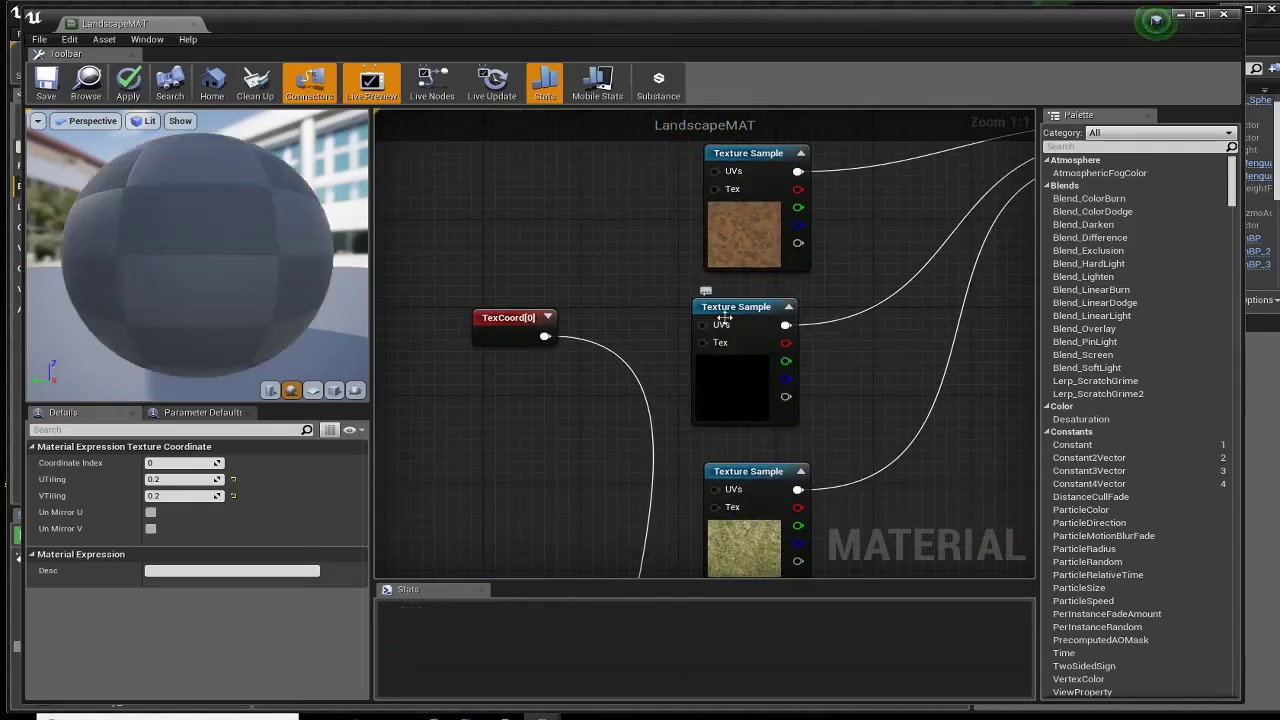
pyautogui.click(738, 313)
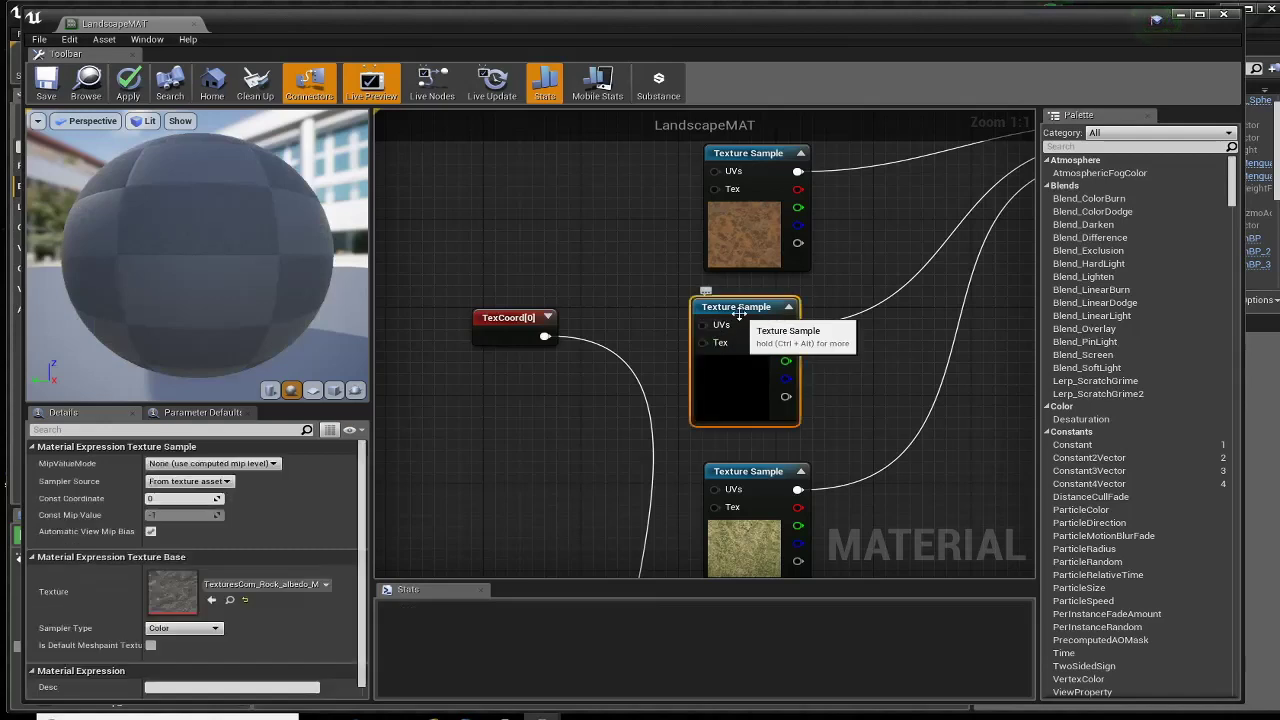
pyautogui.click(157, 499)
pyautogui.write('2')
pyautogui.press('Return')
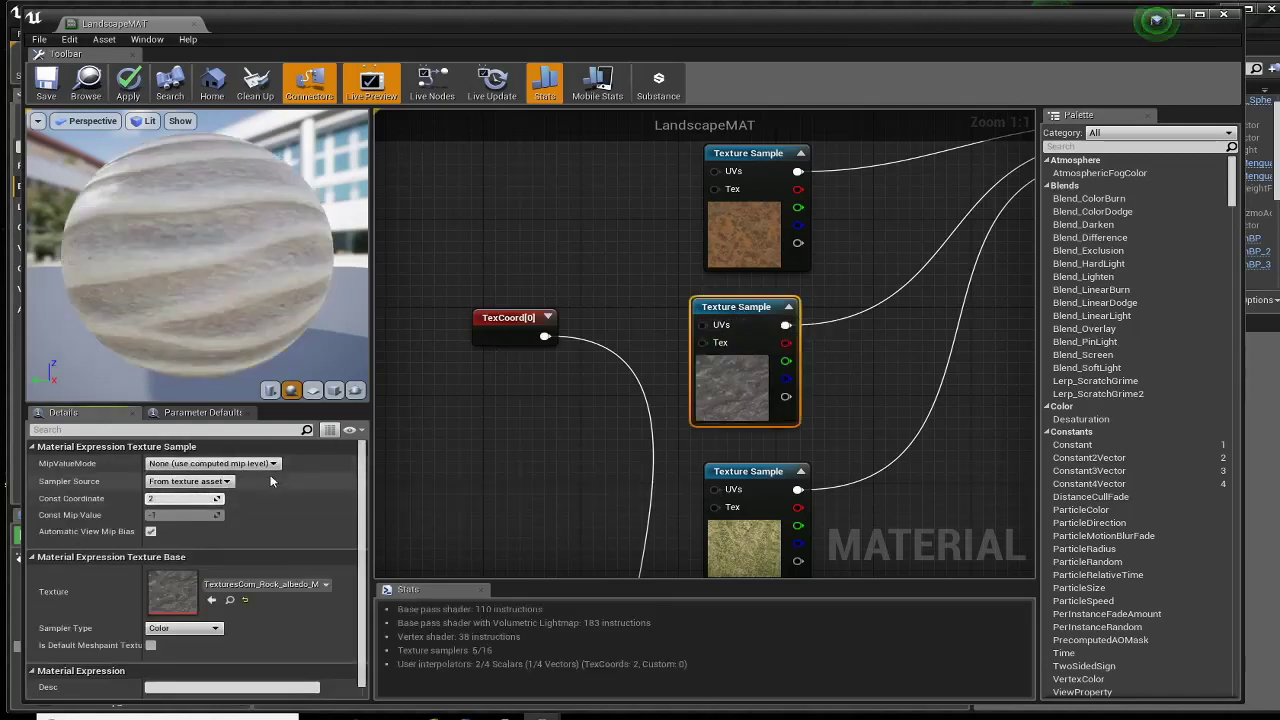
# Step: Delete the original rock TexCoord node and set the rock normal texture's Const Coordinate to 2
pyautogui.click(477, 326)
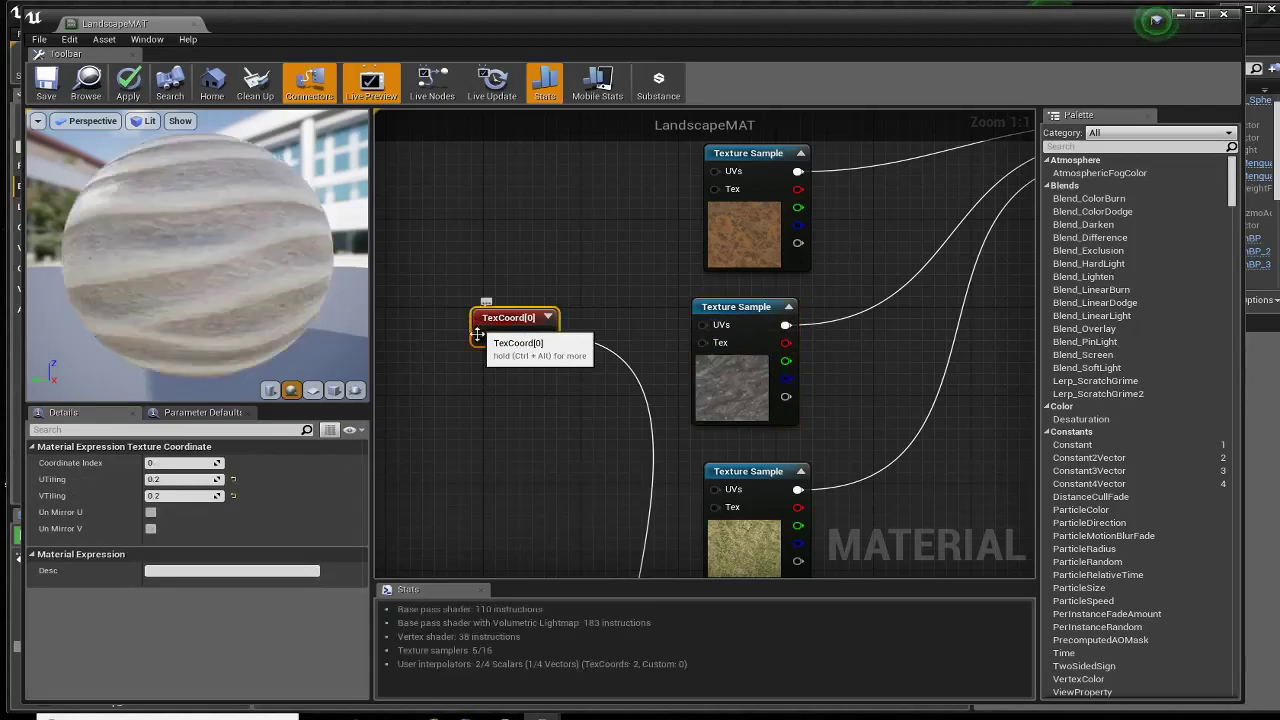
pyautogui.press('Delete')
pyautogui.moveTo(598, 560); pyautogui.dragTo(558, 220, button='right')
pyautogui.moveTo(548, 401); pyautogui.dragTo(435, 228, button='right')
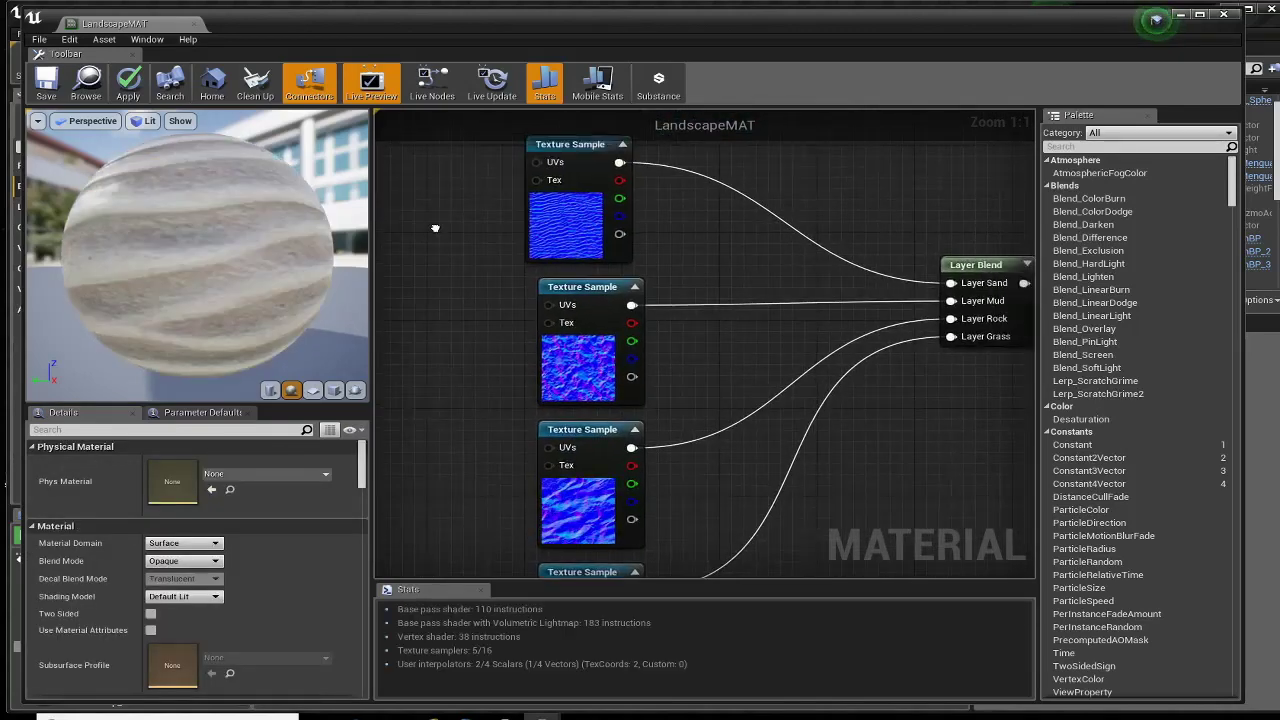
pyautogui.moveTo(455, 315); pyautogui.dragTo(461, 331, button='right')
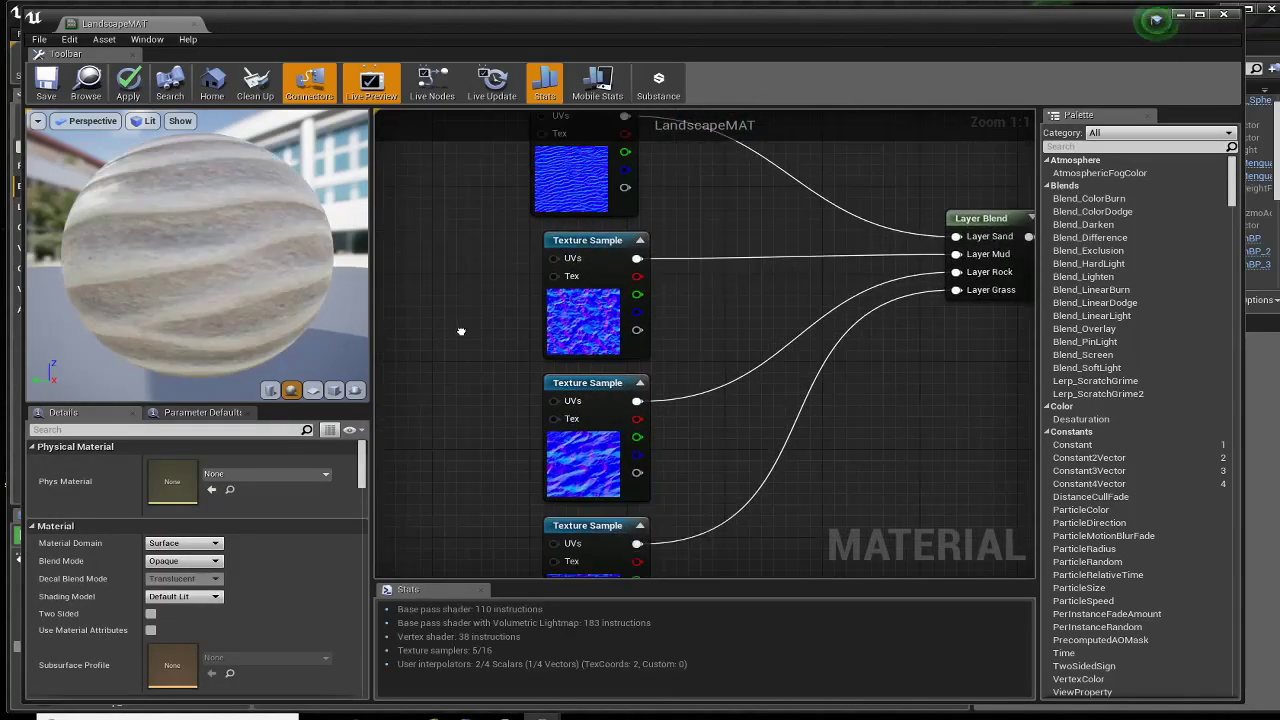
pyautogui.click(615, 383)
pyautogui.click(155, 498)
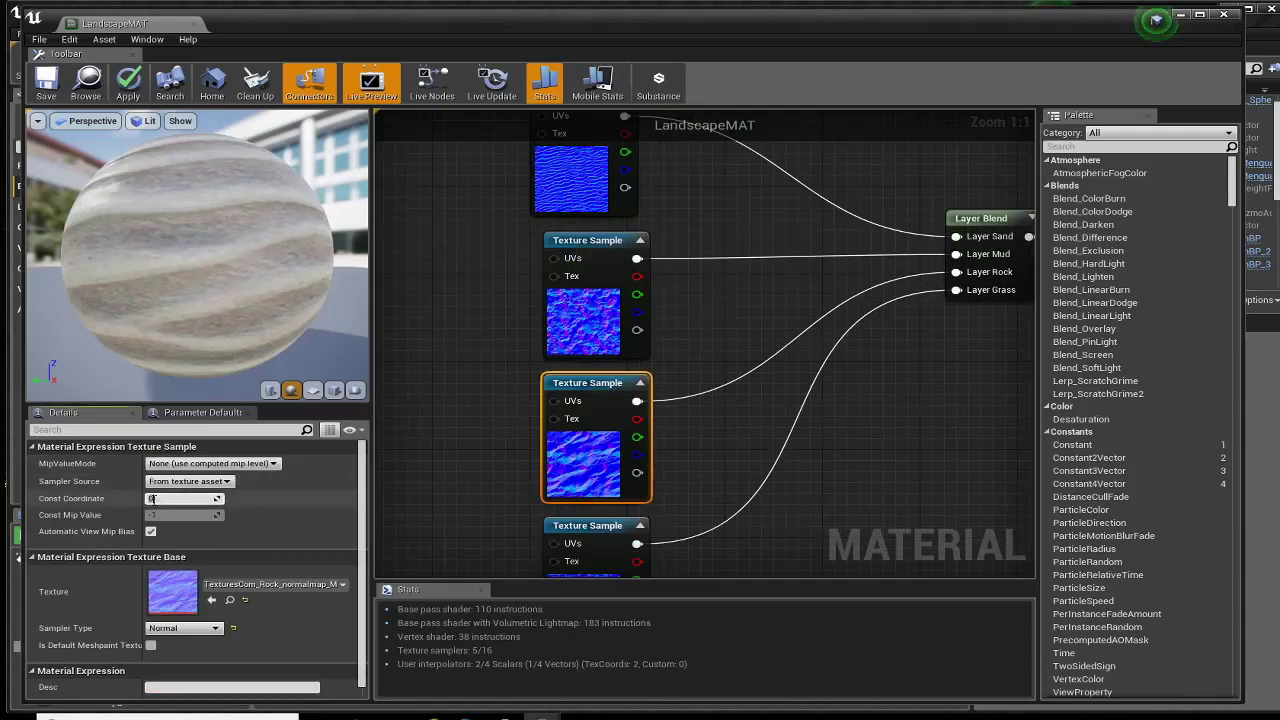
pyautogui.write('2')
pyautogui.press('Tab')
# Step: Duplicate the Layer Blend node that feeds Normal, place the copy above it and connect its output to Roughness
pyautogui.scroll(-5, 464, 337)
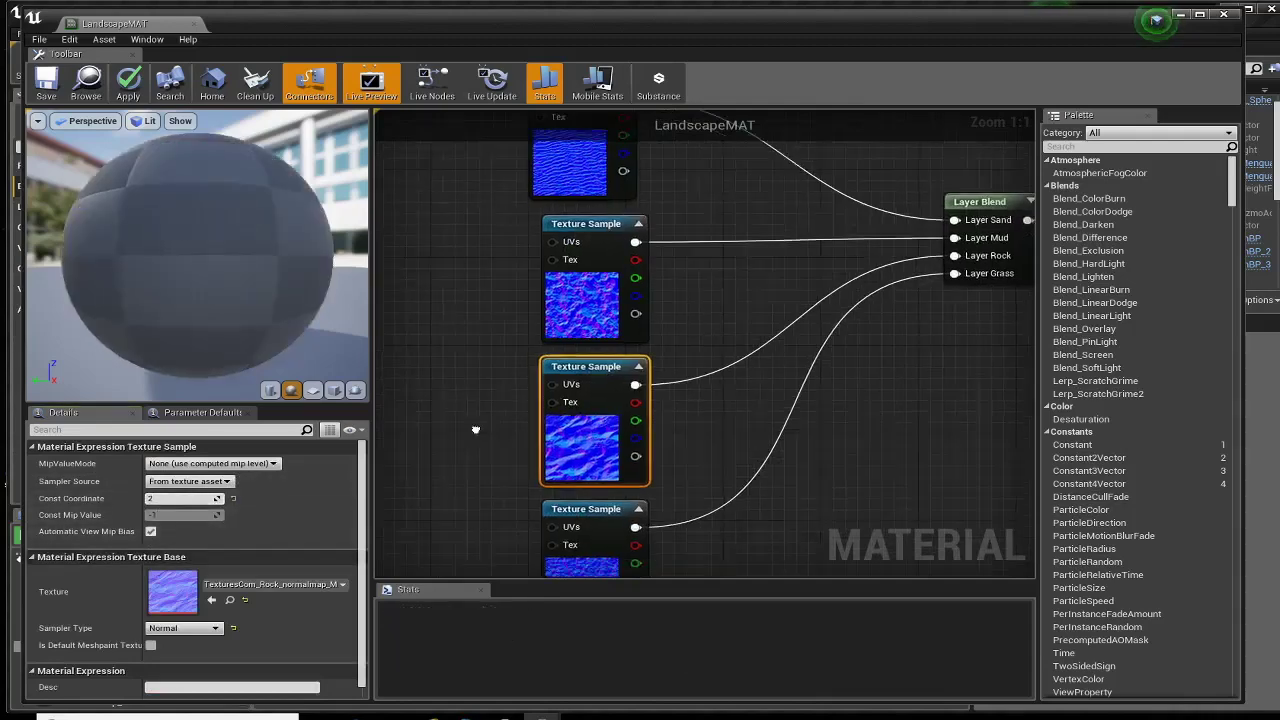
pyautogui.moveTo(481, 337); pyautogui.dragTo(443, 338, button='right')
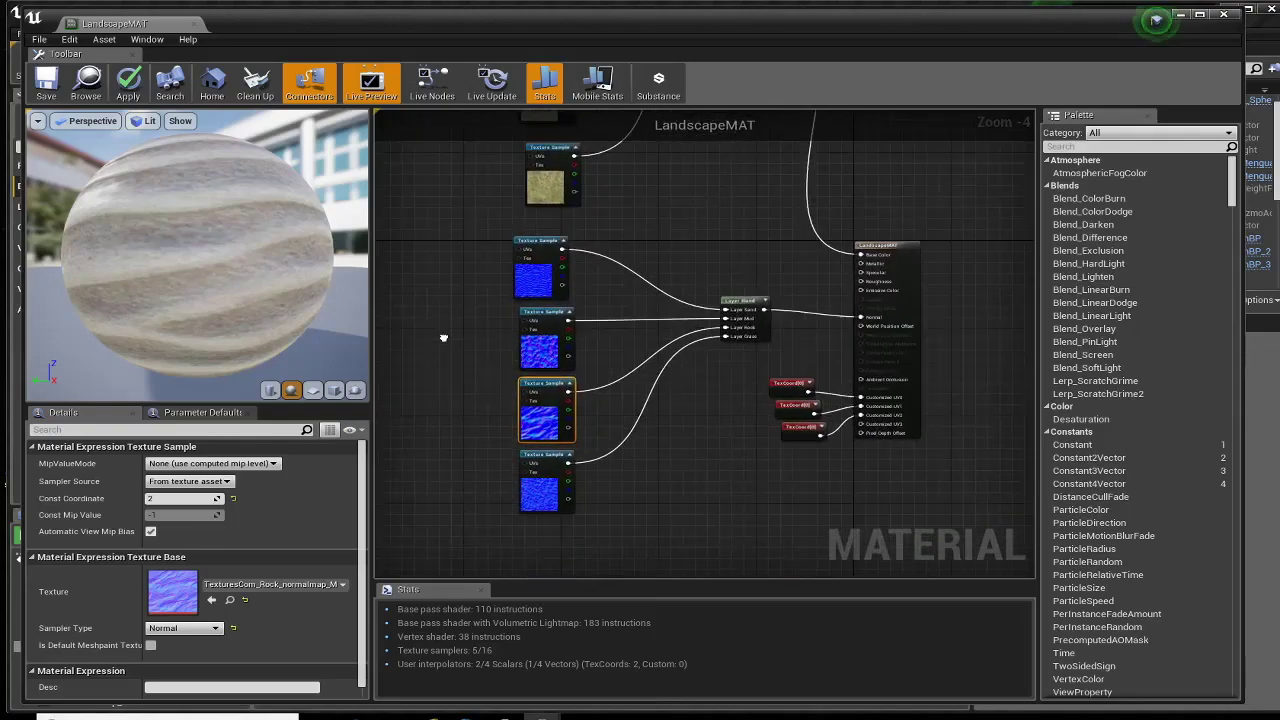
pyautogui.scroll(4, 649, 393)
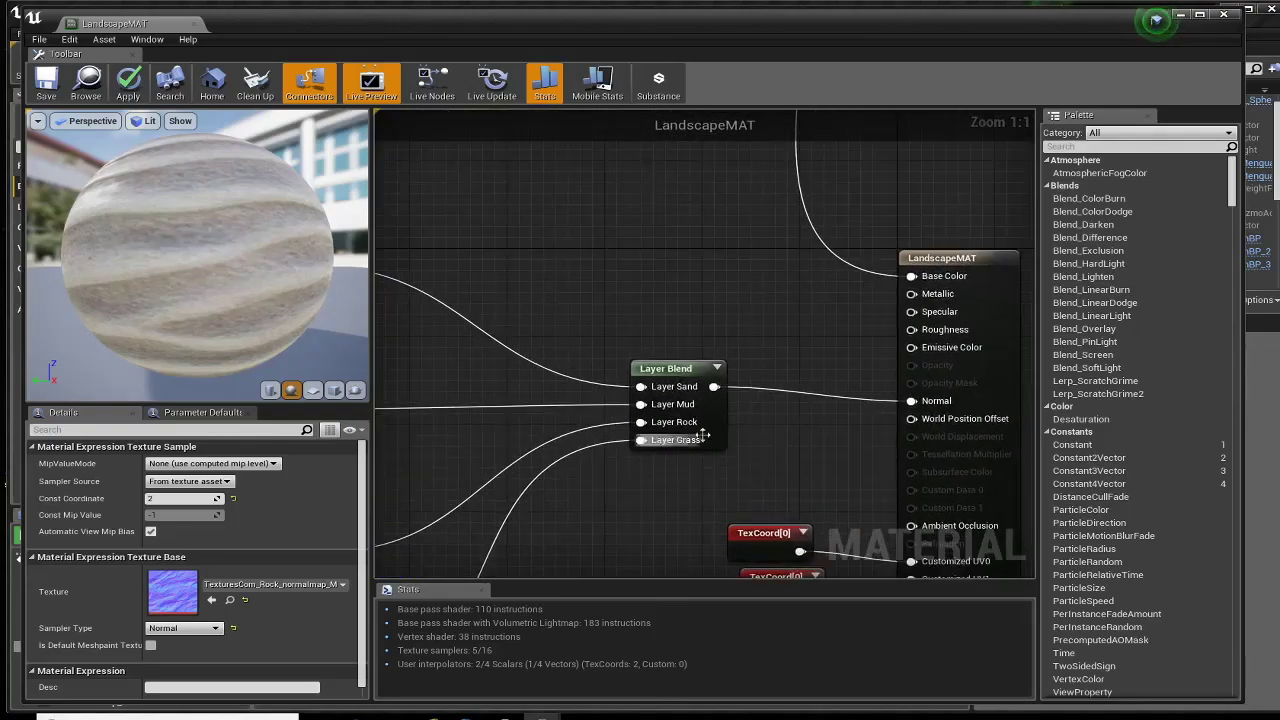
pyautogui.moveTo(694, 294); pyautogui.dragTo(660, 327, button='right')
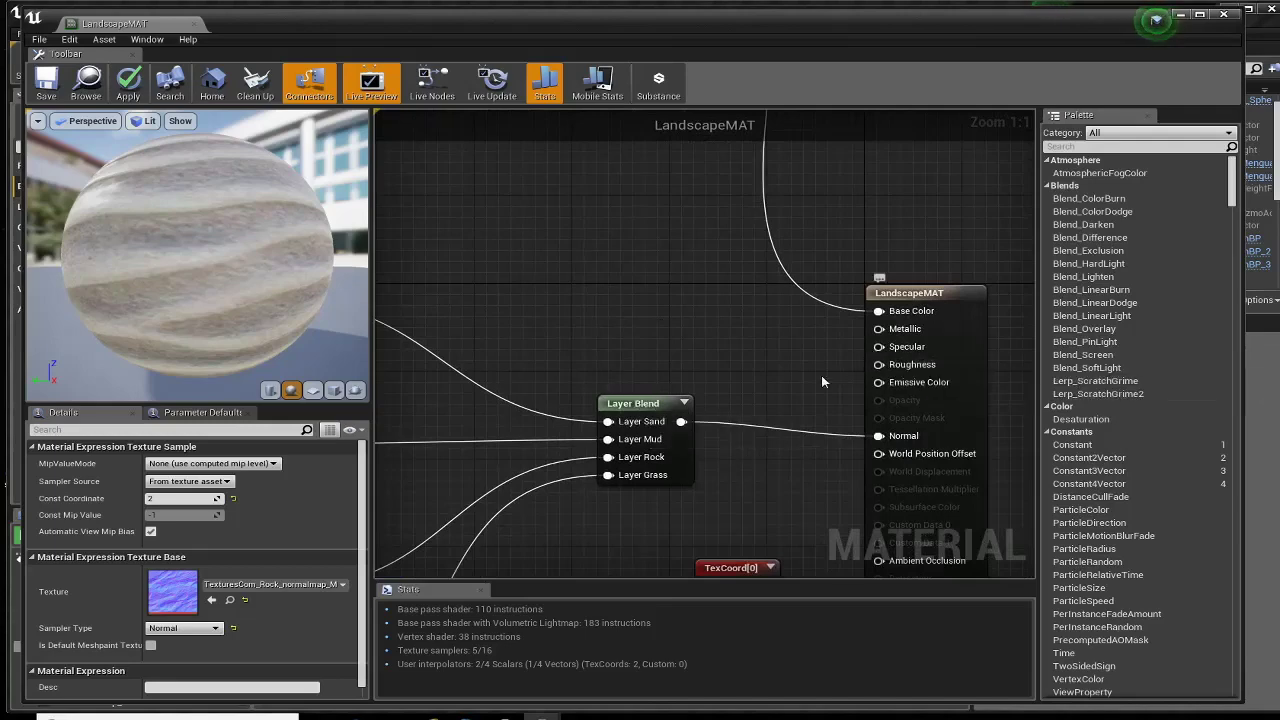
pyautogui.click(648, 410)
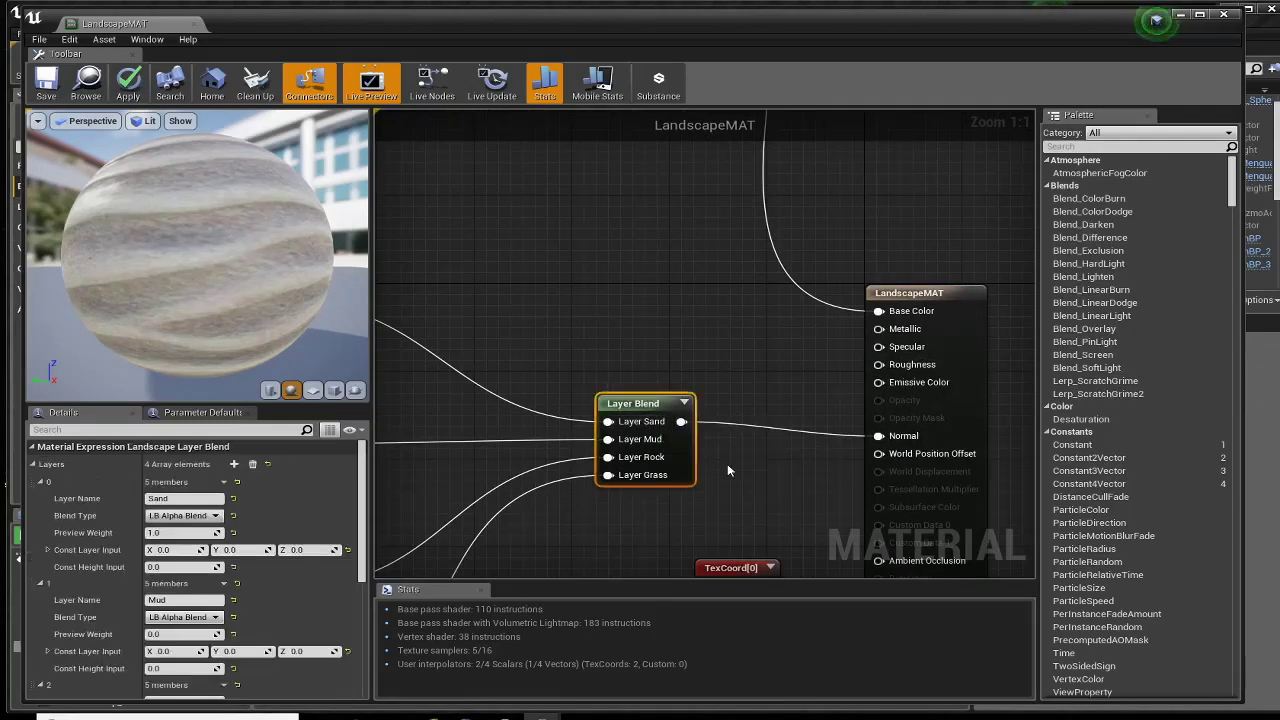
pyautogui.hotkey('ctrl', 'w')
pyautogui.moveTo(773, 470); pyautogui.dragTo(781, 336)
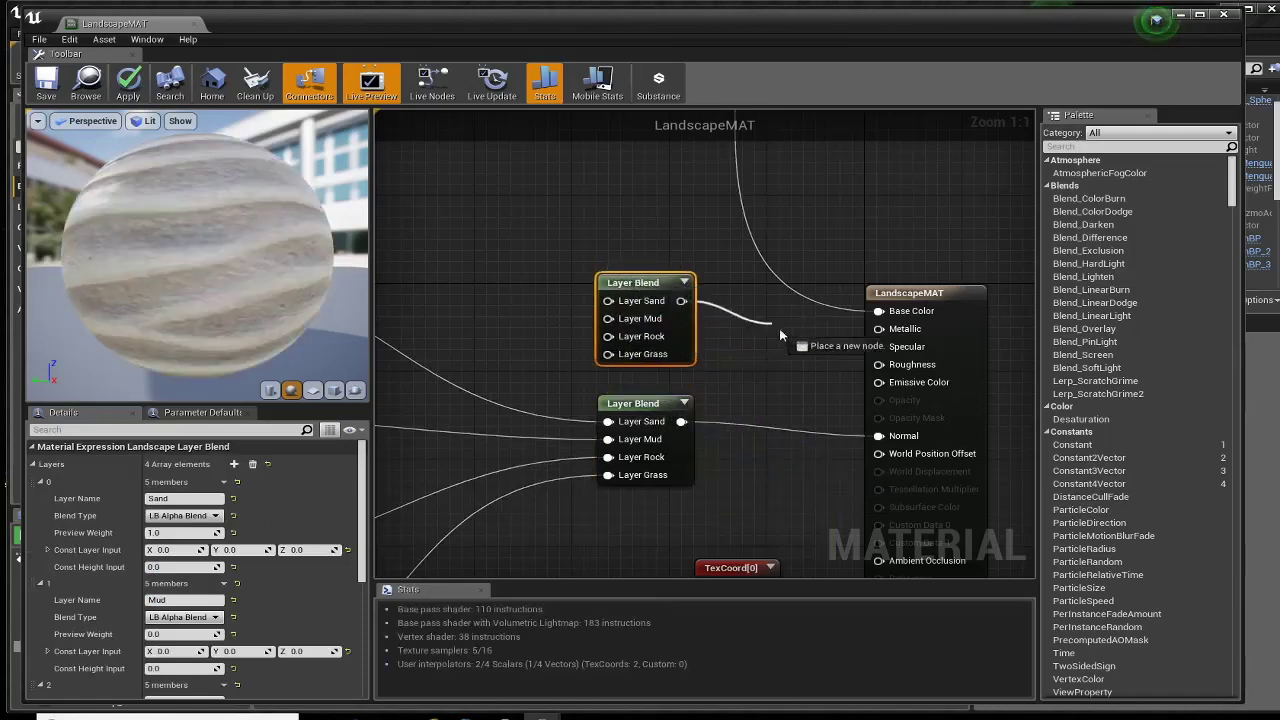
pyautogui.moveTo(880, 372); pyautogui.dragTo(879, 366)
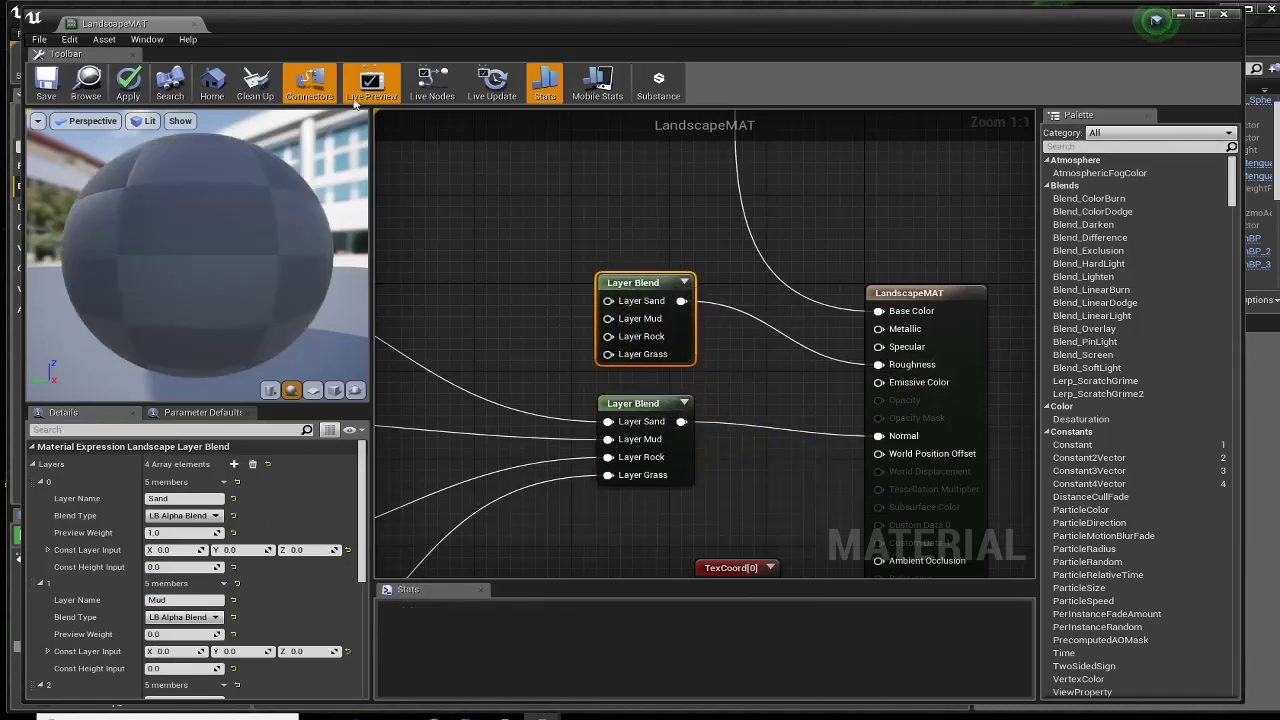
# Step: Move the material editor window aside to uncover the Content Browser, check the Grass folder and open the Mud folder
pyautogui.moveTo(300, 34); pyautogui.dragTo(649, 26)
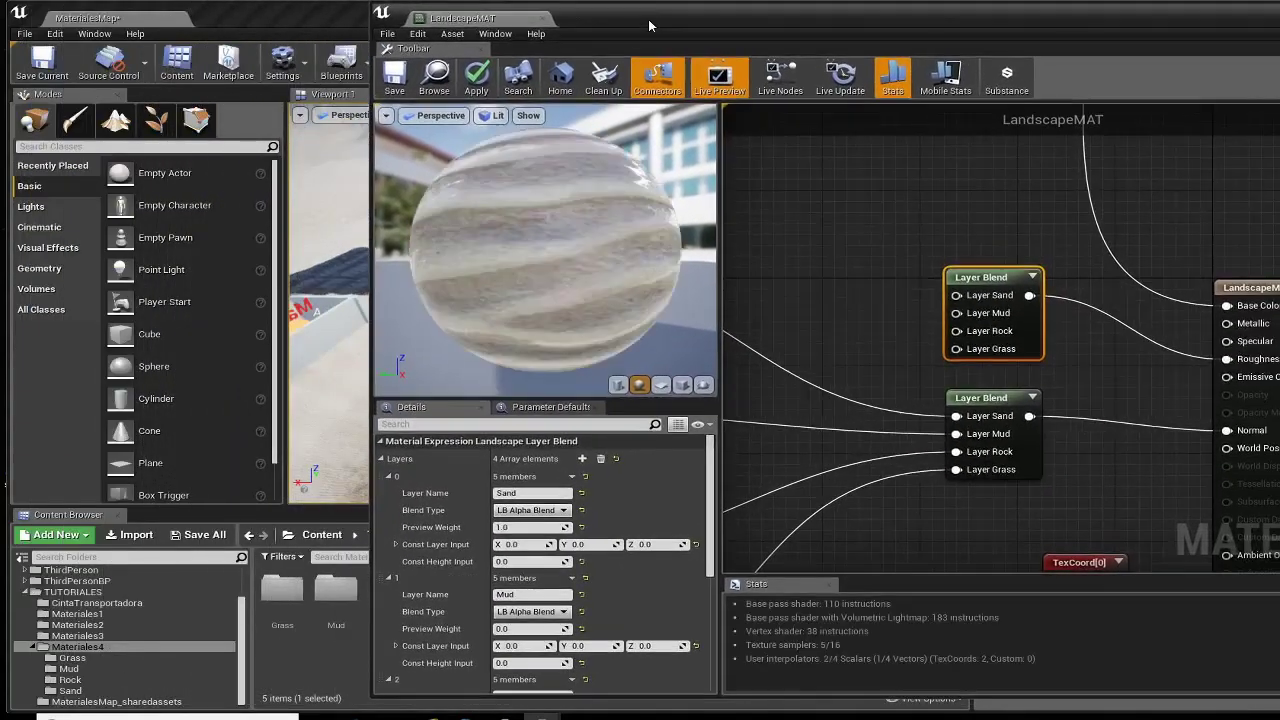
pyautogui.click(72, 658)
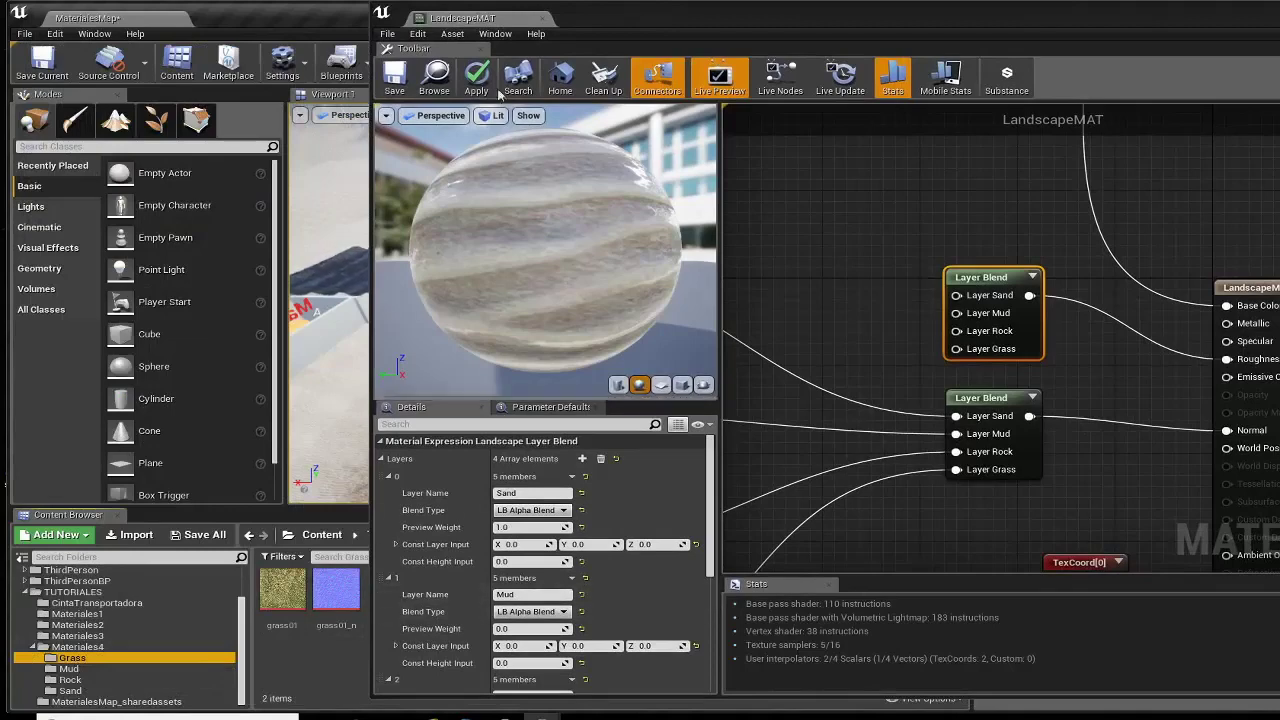
pyautogui.moveTo(594, 33); pyautogui.dragTo(651, 39)
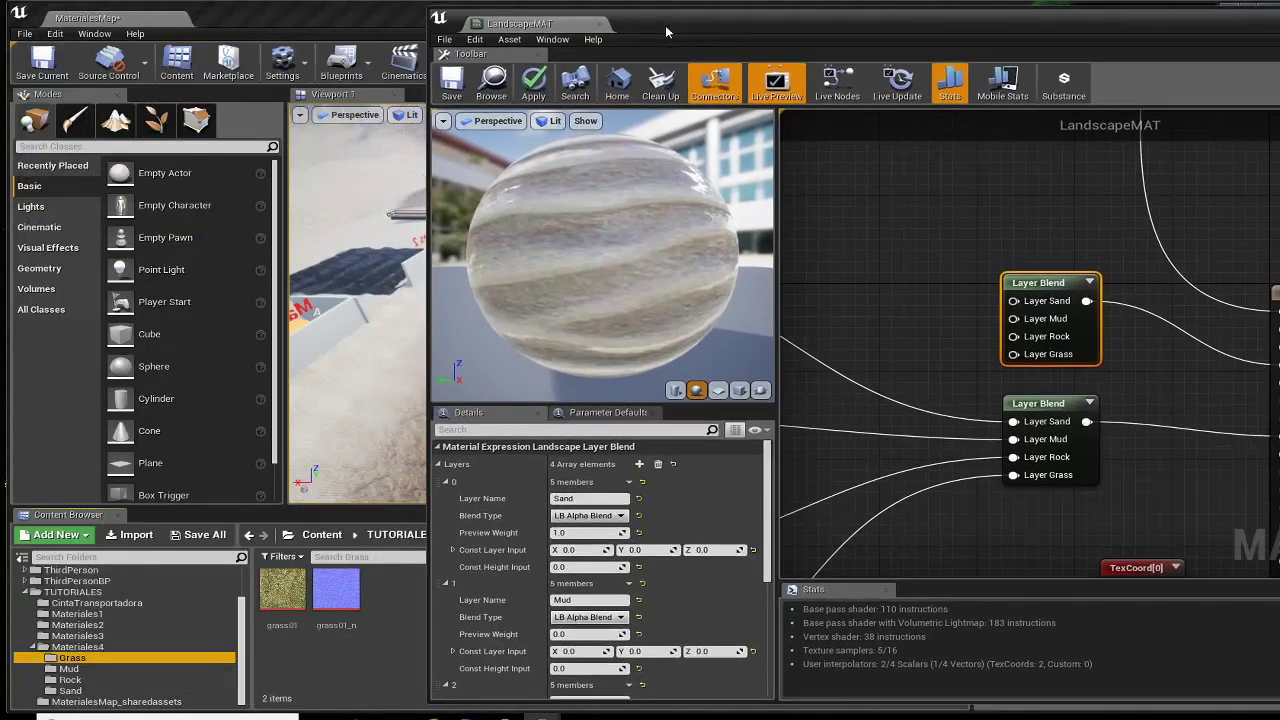
pyautogui.click(64, 668)
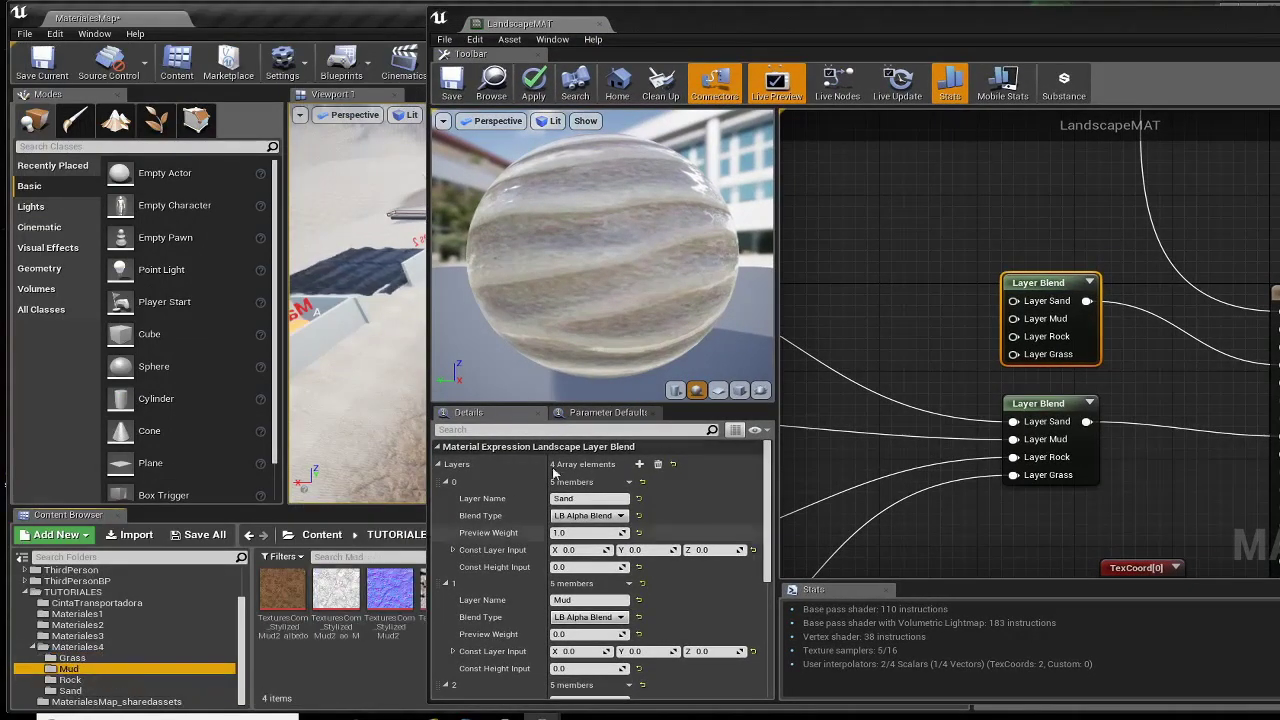
# Step: Add the mud roughness texture to the graph, connect it to Layer Mud of the roughness Layer Blend, and reposition that blend node
pyautogui.moveTo(747, 31); pyautogui.dragTo(806, 27)
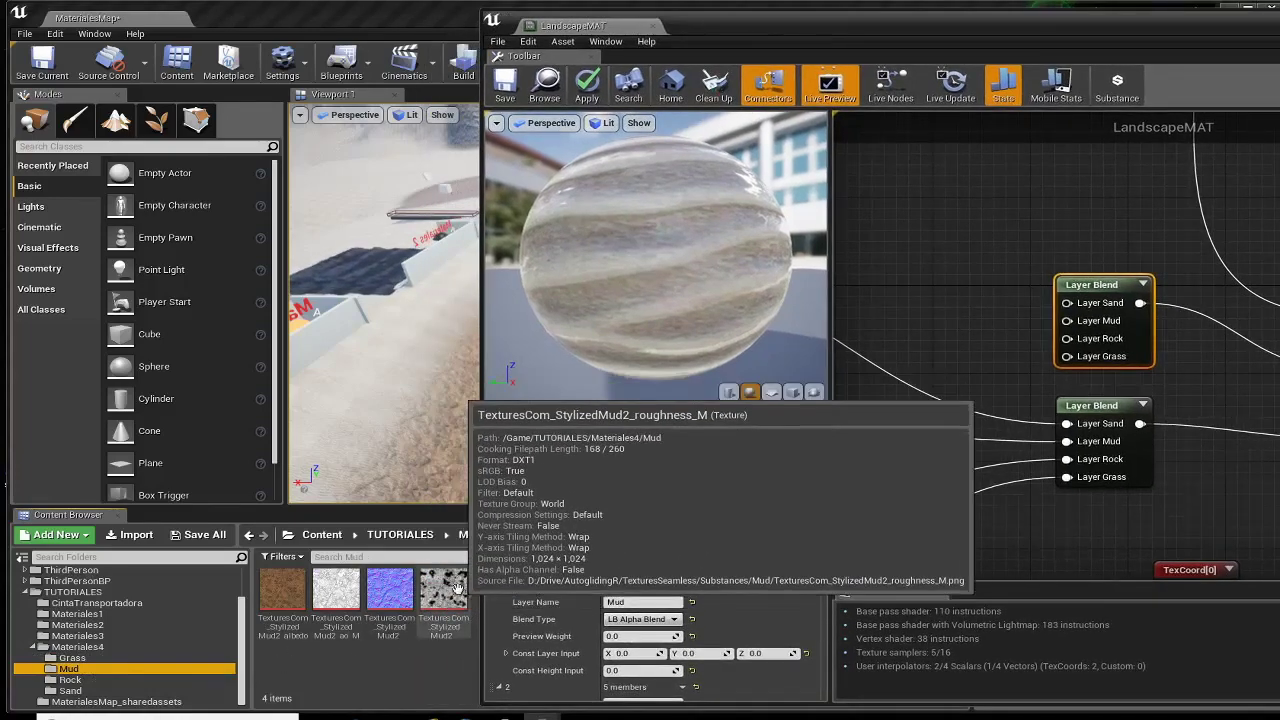
pyautogui.moveTo(445, 607); pyautogui.dragTo(965, 267)
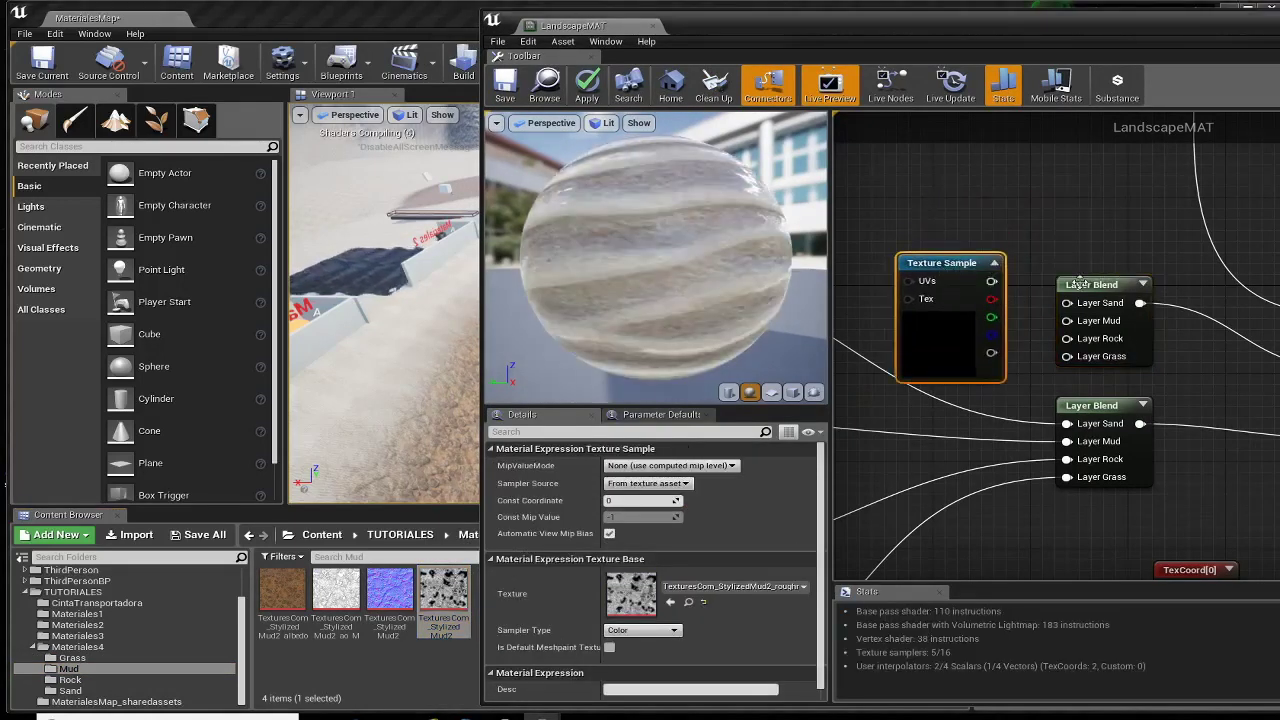
pyautogui.moveTo(1090, 286); pyautogui.dragTo(1160, 286)
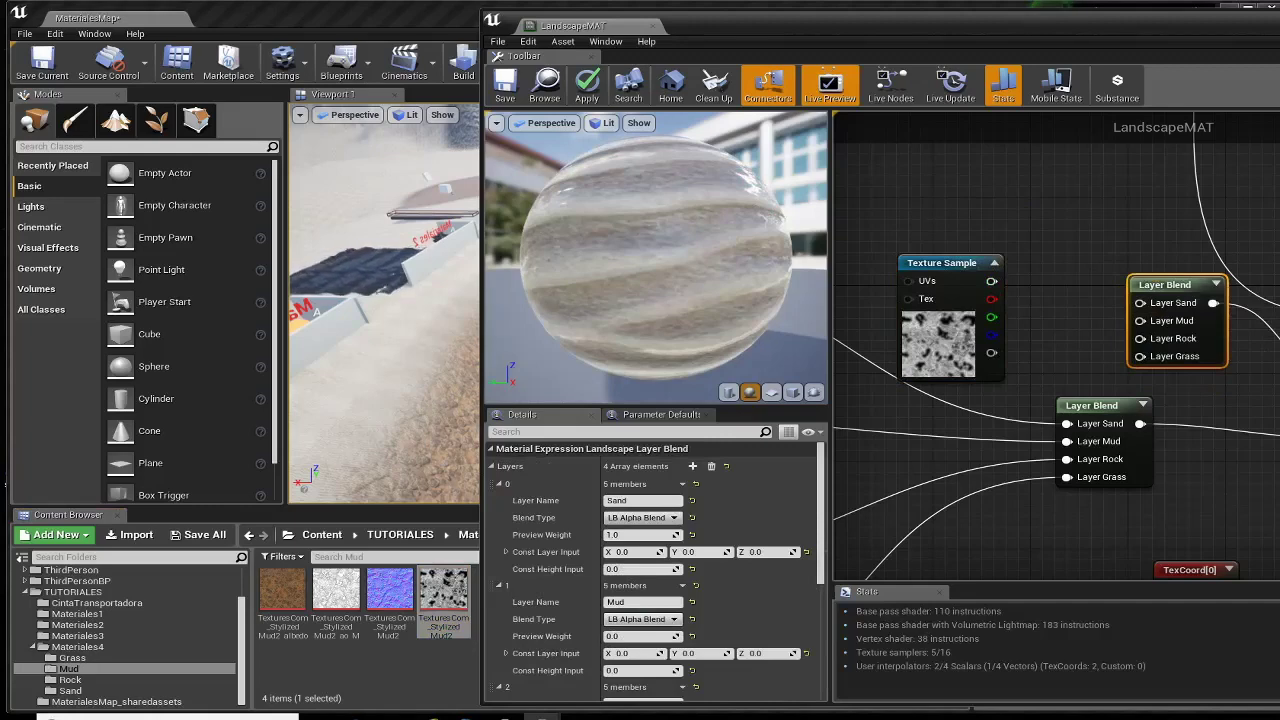
pyautogui.moveTo(988, 282); pyautogui.dragTo(1145, 321)
pyautogui.moveTo(1145, 321); pyautogui.dragTo(1085, 340, button='right')
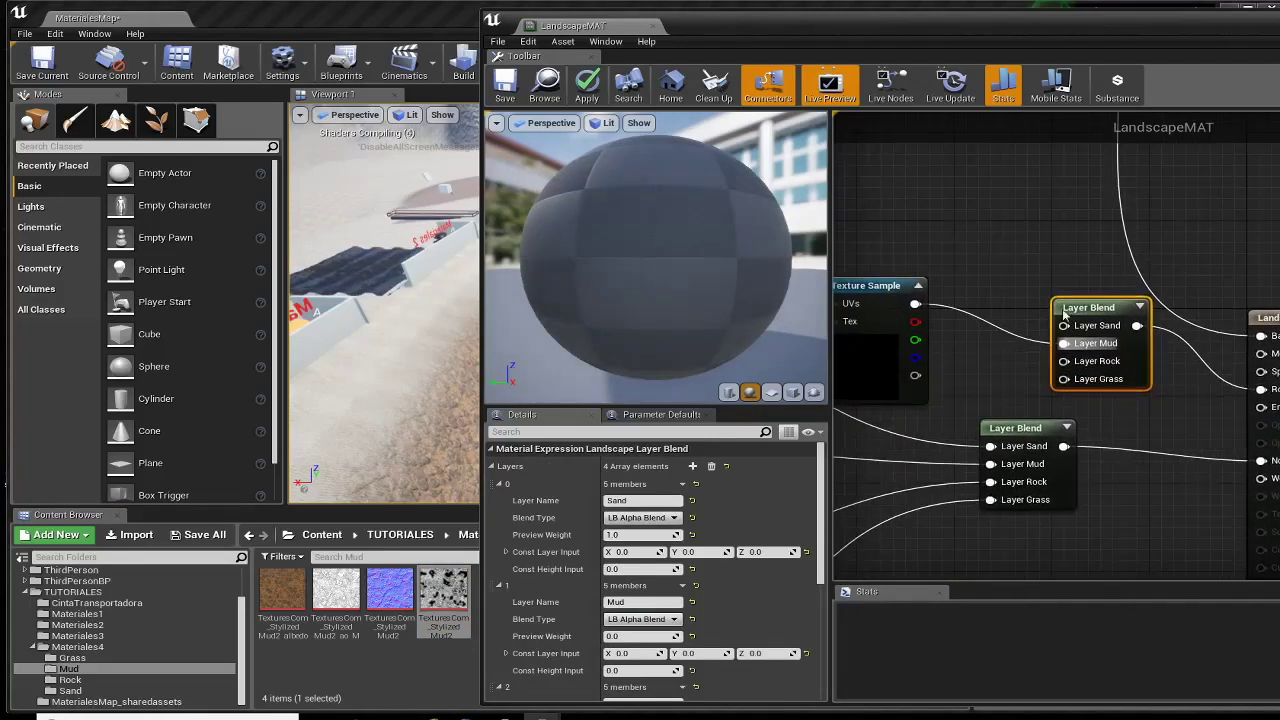
pyautogui.moveTo(1005, 26); pyautogui.dragTo(729, 19)
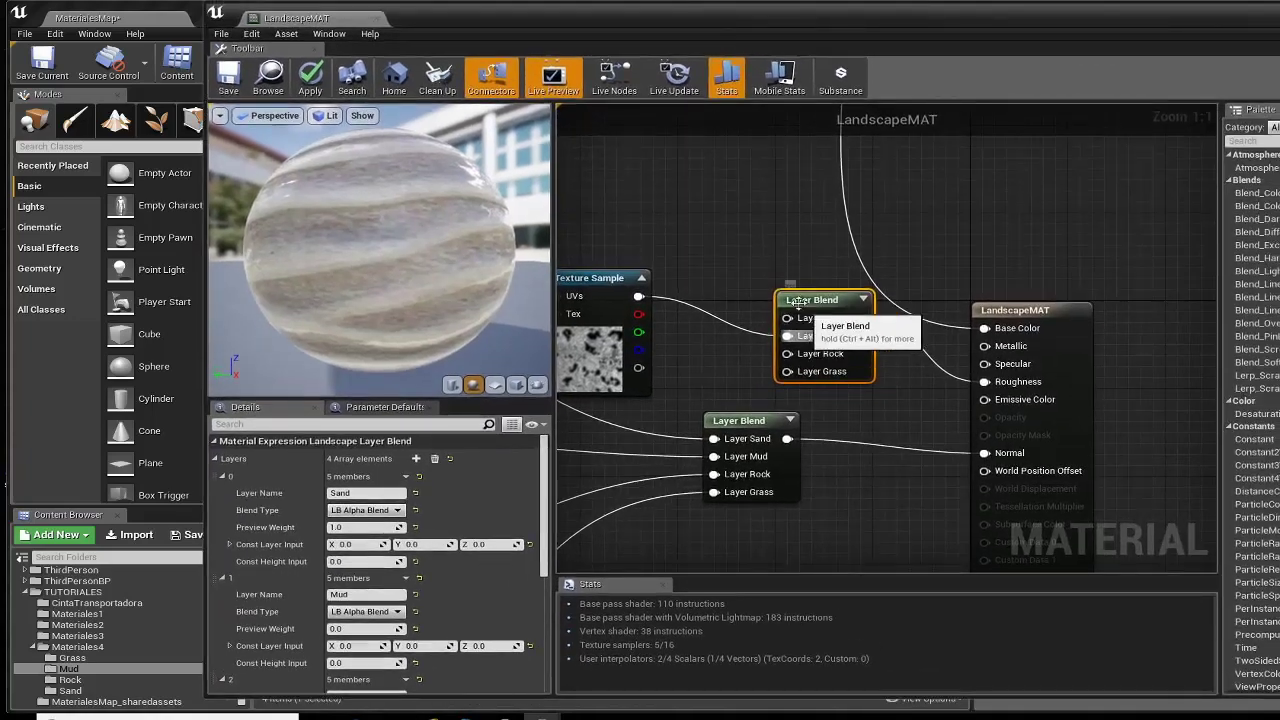
pyautogui.rightClick(791, 232)
pyautogui.moveTo(808, 18); pyautogui.dragTo(695, 18)
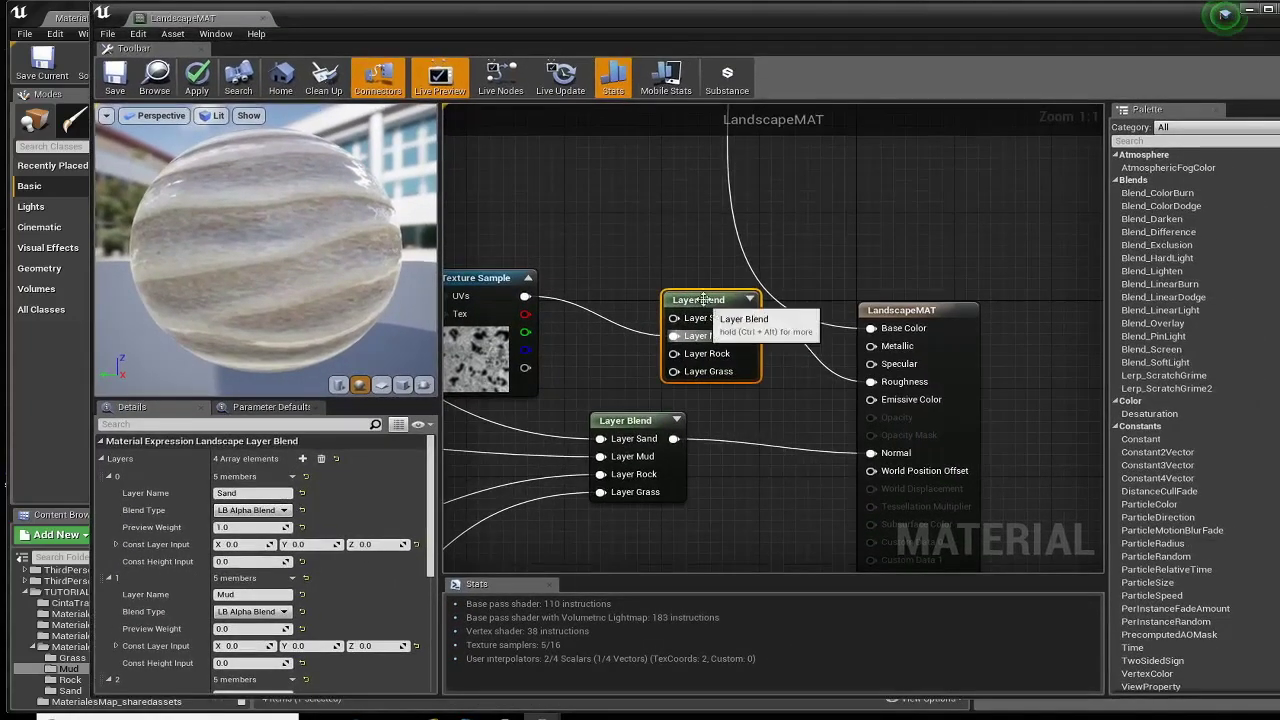
pyautogui.moveTo(683, 348); pyautogui.dragTo(695, 315)
# Step: Add the rock roughness texture from the Rock folder to the graph and connect it to Layer Rock of the roughness Layer Blend
pyautogui.moveTo(700, 18); pyautogui.dragTo(938, 18)
pyautogui.click(70, 679)
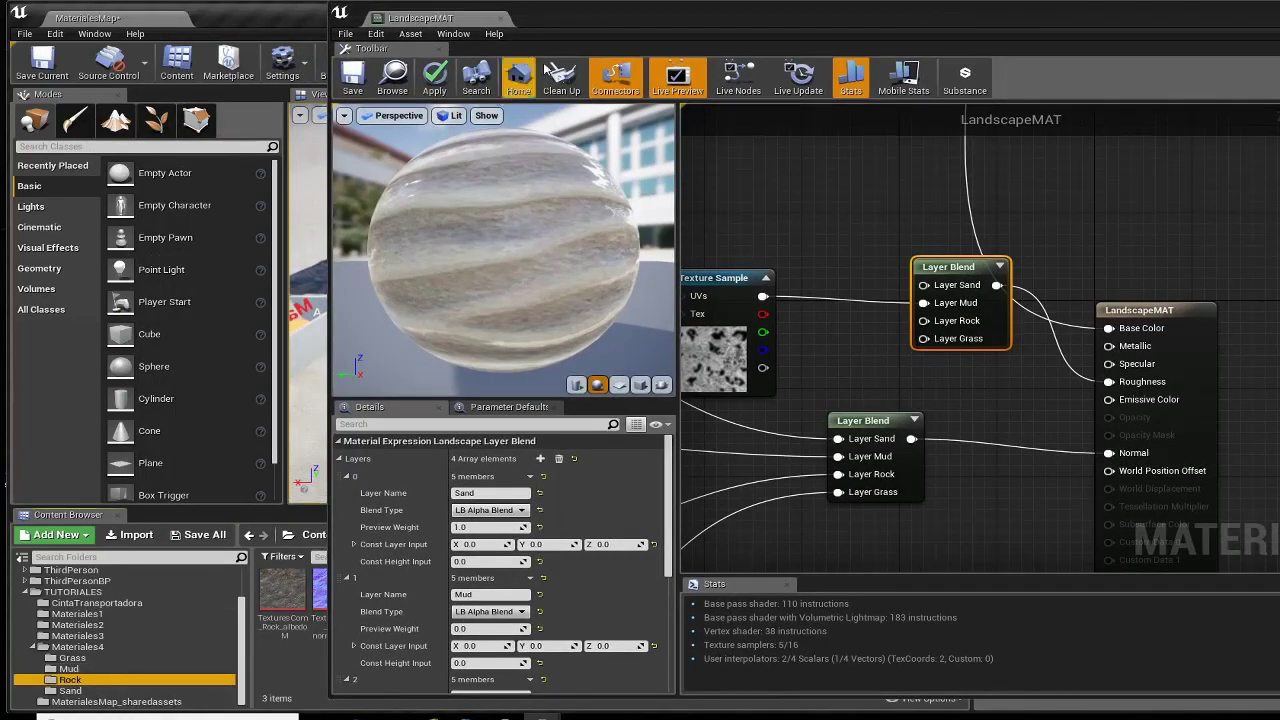
pyautogui.moveTo(600, 28); pyautogui.dragTo(691, 30)
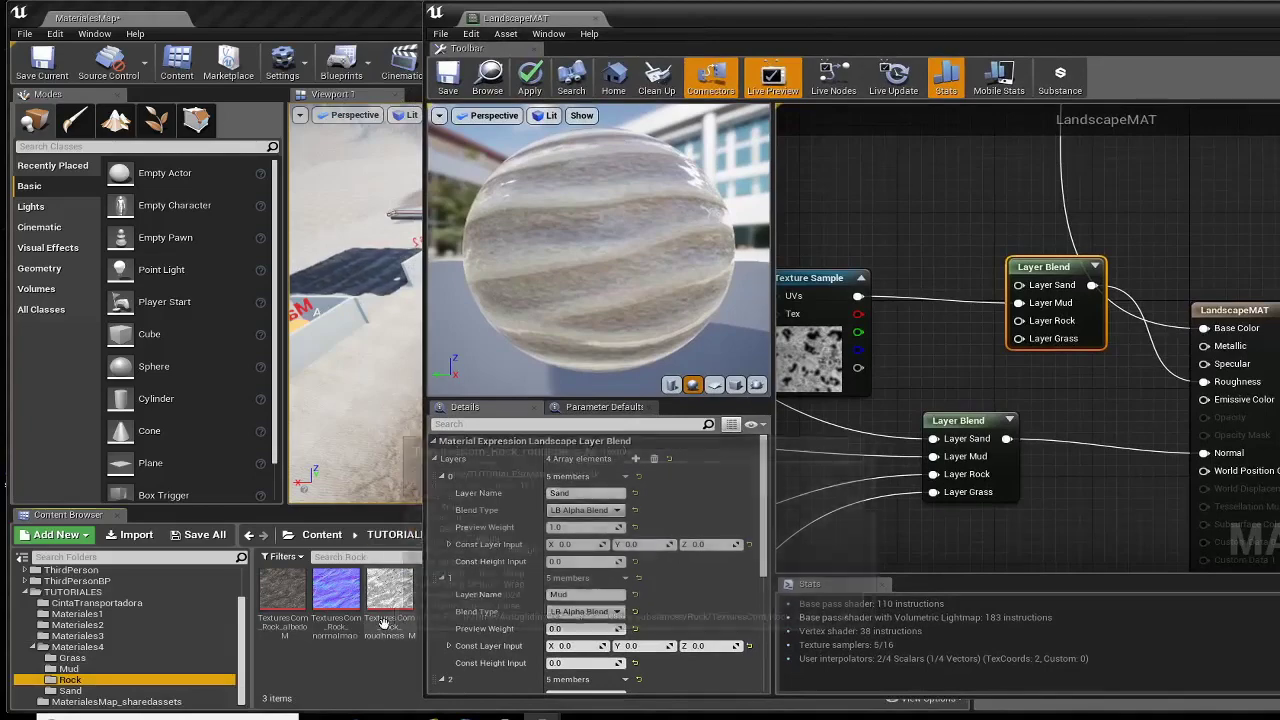
pyautogui.moveTo(389, 590); pyautogui.dragTo(830, 185)
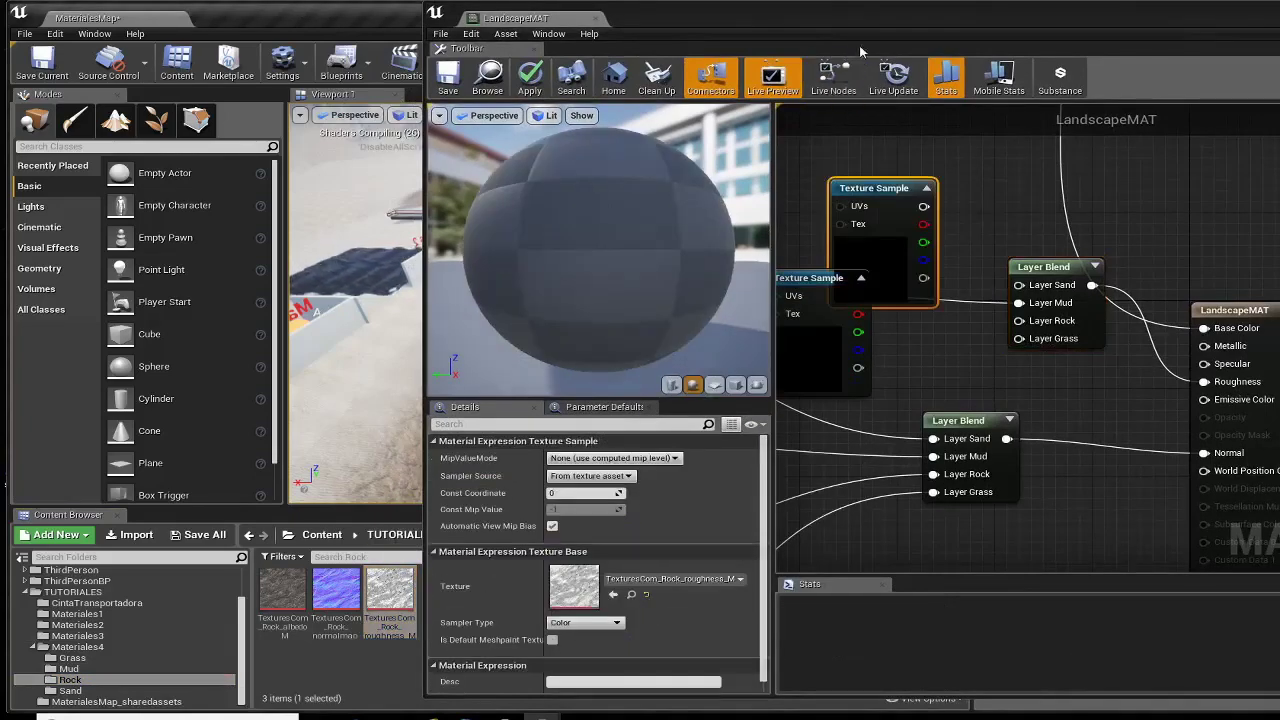
pyautogui.moveTo(857, 30); pyautogui.dragTo(532, 15)
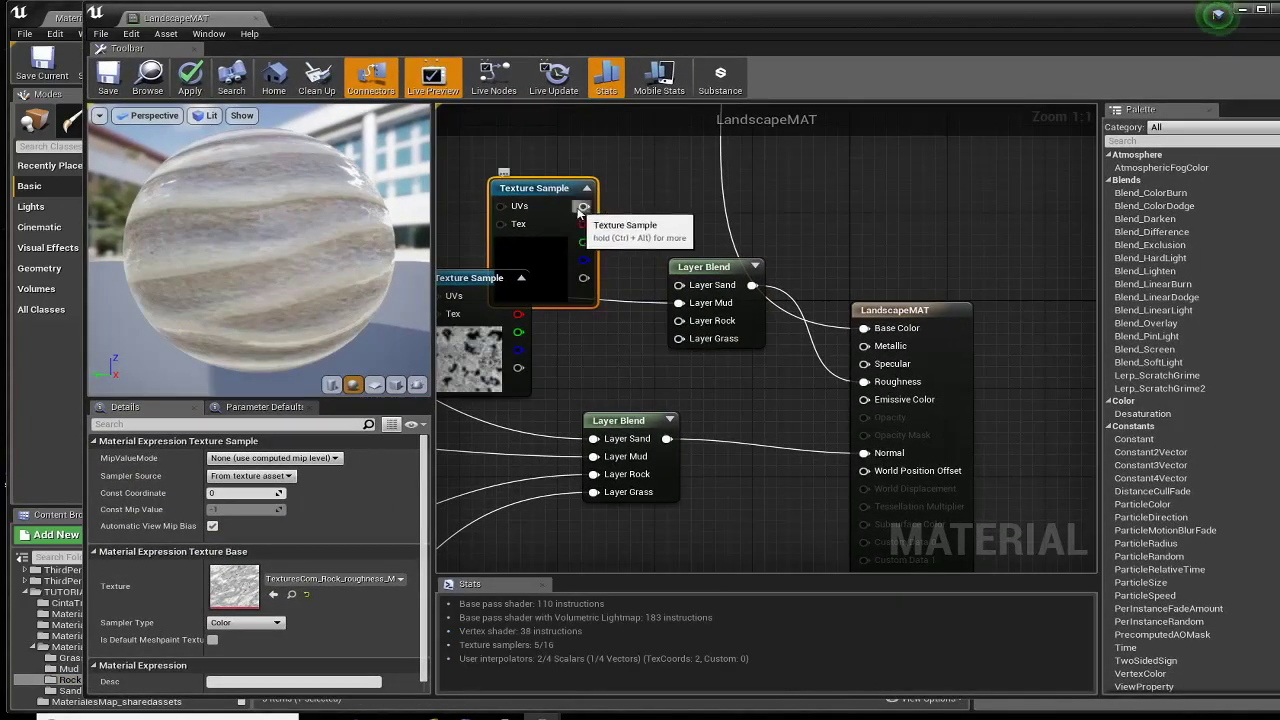
pyautogui.moveTo(578, 211); pyautogui.dragTo(686, 321)
# Step: Align the mud and rock roughness texture samples one above the other, with mud on top
pyautogui.moveTo(624, 335); pyautogui.dragTo(697, 386, button='right')
pyautogui.moveTo(517, 331); pyautogui.dragTo(510, 149)
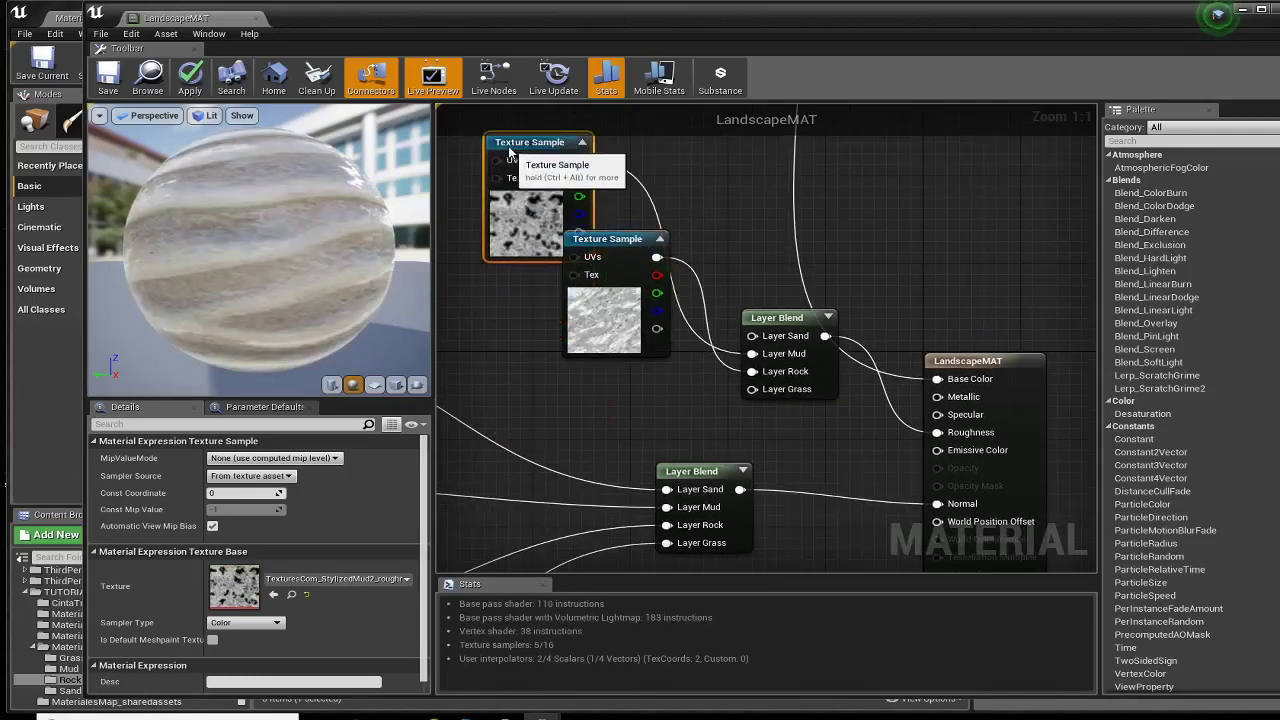
pyautogui.moveTo(627, 241); pyautogui.dragTo(560, 320)
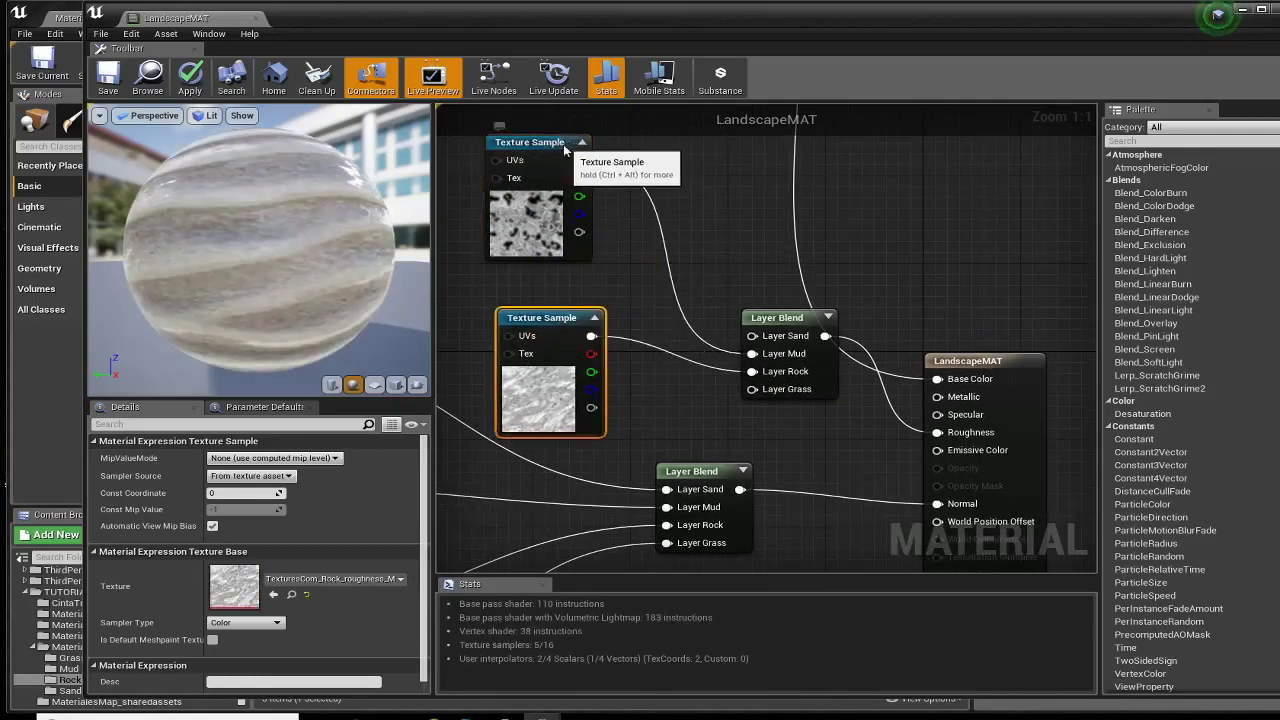
pyautogui.moveTo(565, 150); pyautogui.dragTo(577, 183)
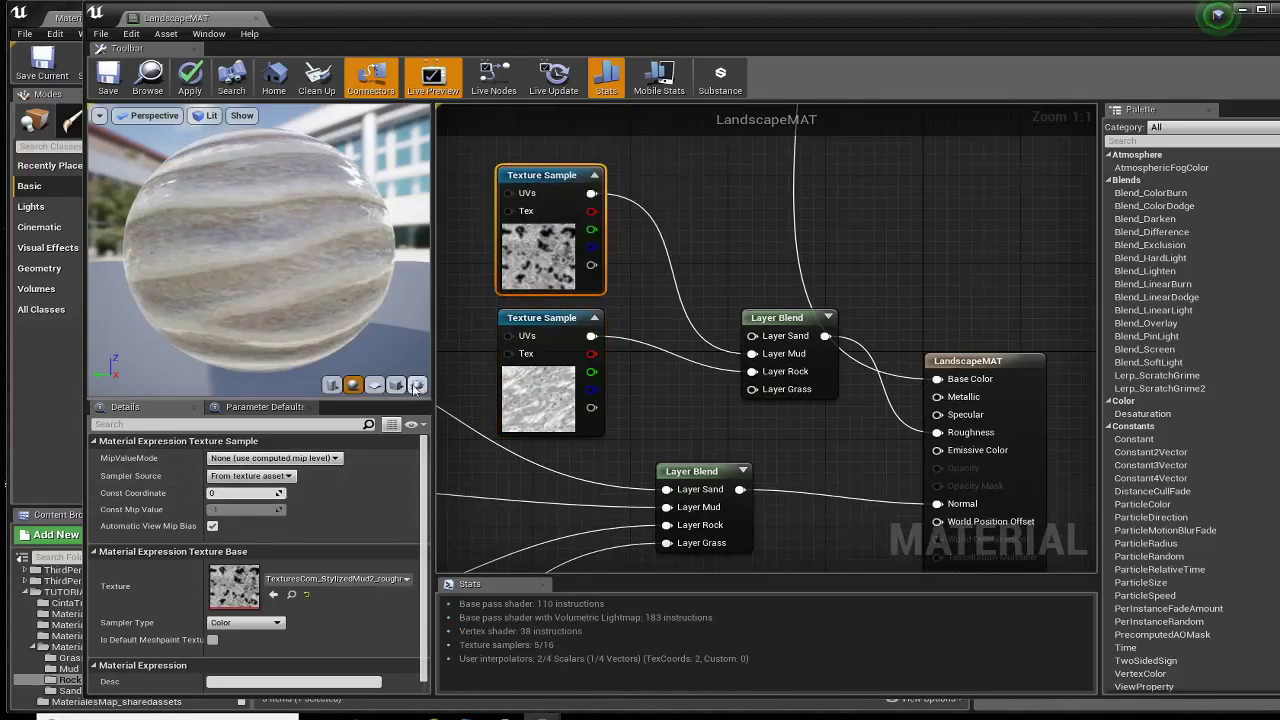
# Step: Check the rock colour sample's Const Coordinate and set the rock roughness sample's Const Coordinate to 2
pyautogui.moveTo(450, 352); pyautogui.dragTo(440, 152, button='right')
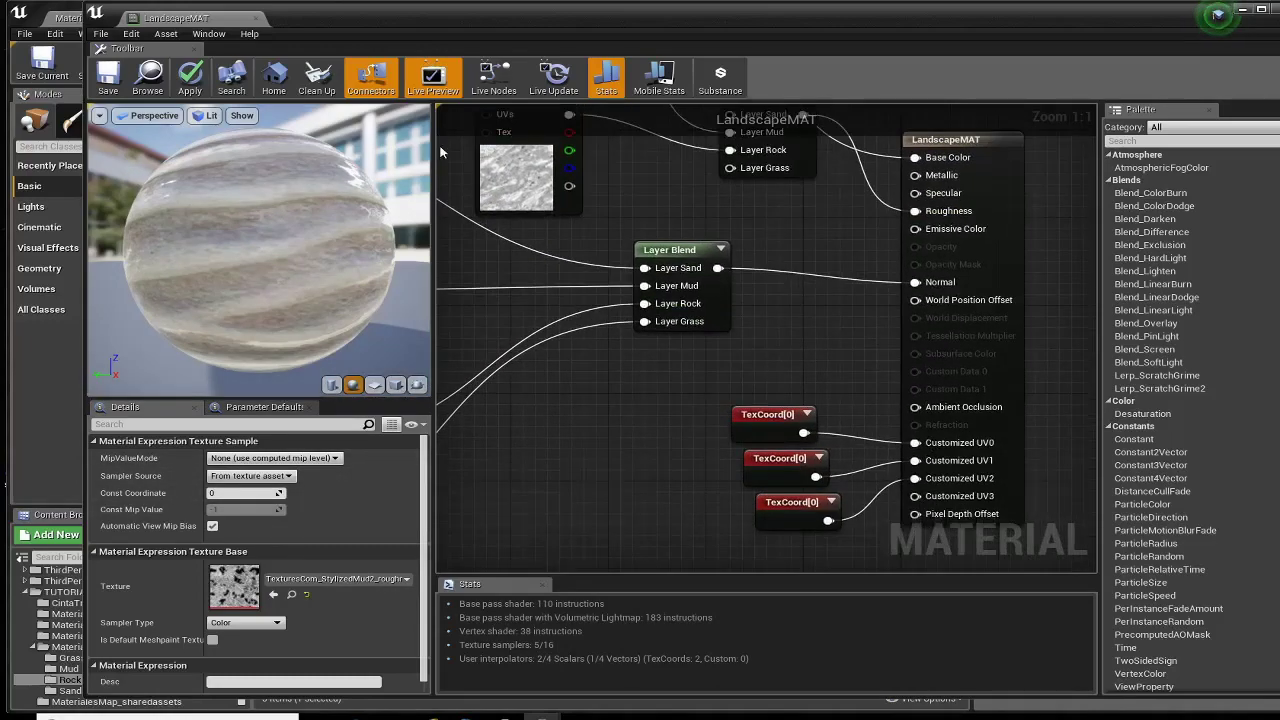
pyautogui.moveTo(476, 232); pyautogui.dragTo(713, 509, button='right')
pyautogui.moveTo(678, 371); pyautogui.dragTo(690, 490, button='right')
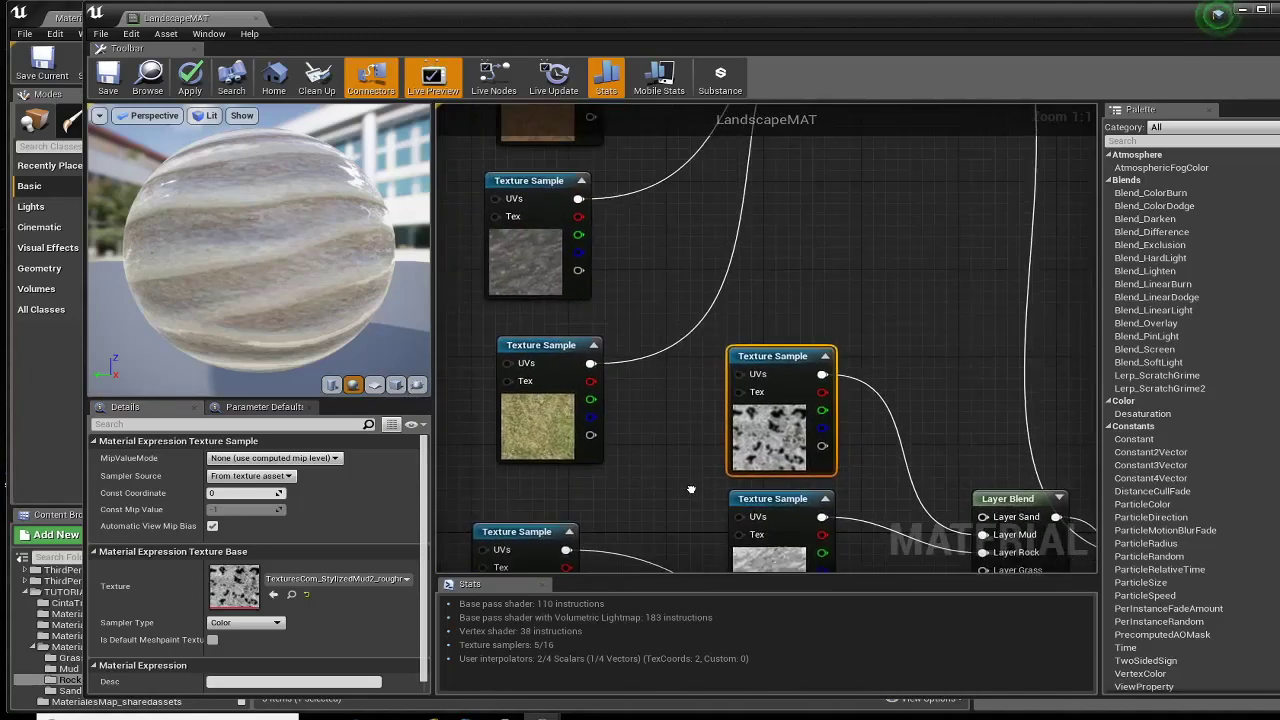
pyautogui.click(541, 181)
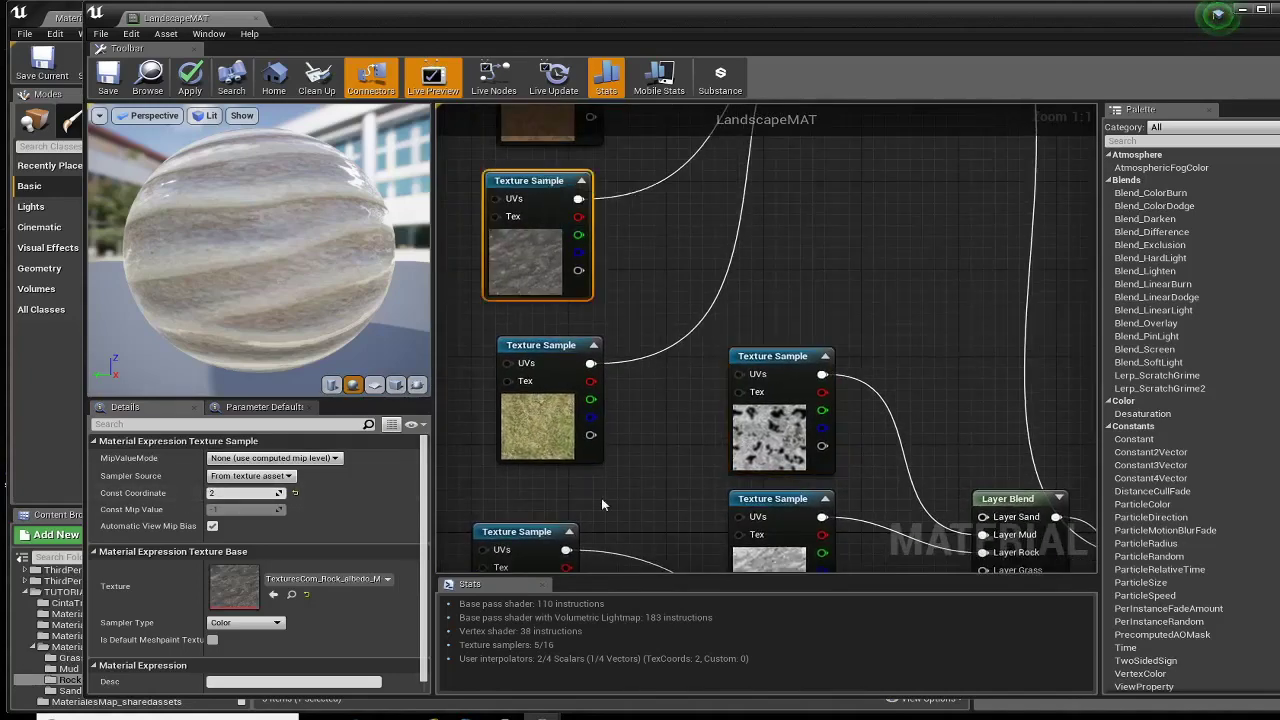
pyautogui.moveTo(601, 499); pyautogui.dragTo(593, 391, button='right')
pyautogui.click(726, 401)
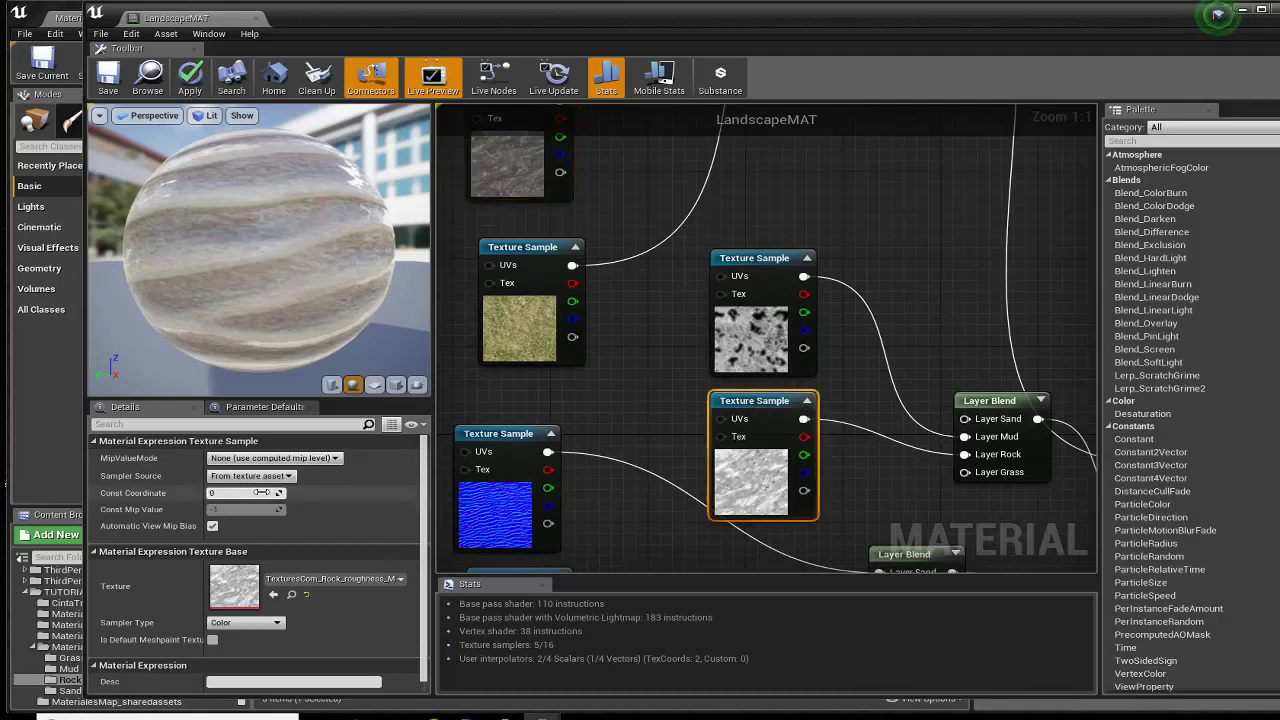
pyautogui.write('2')
pyautogui.press('Return')
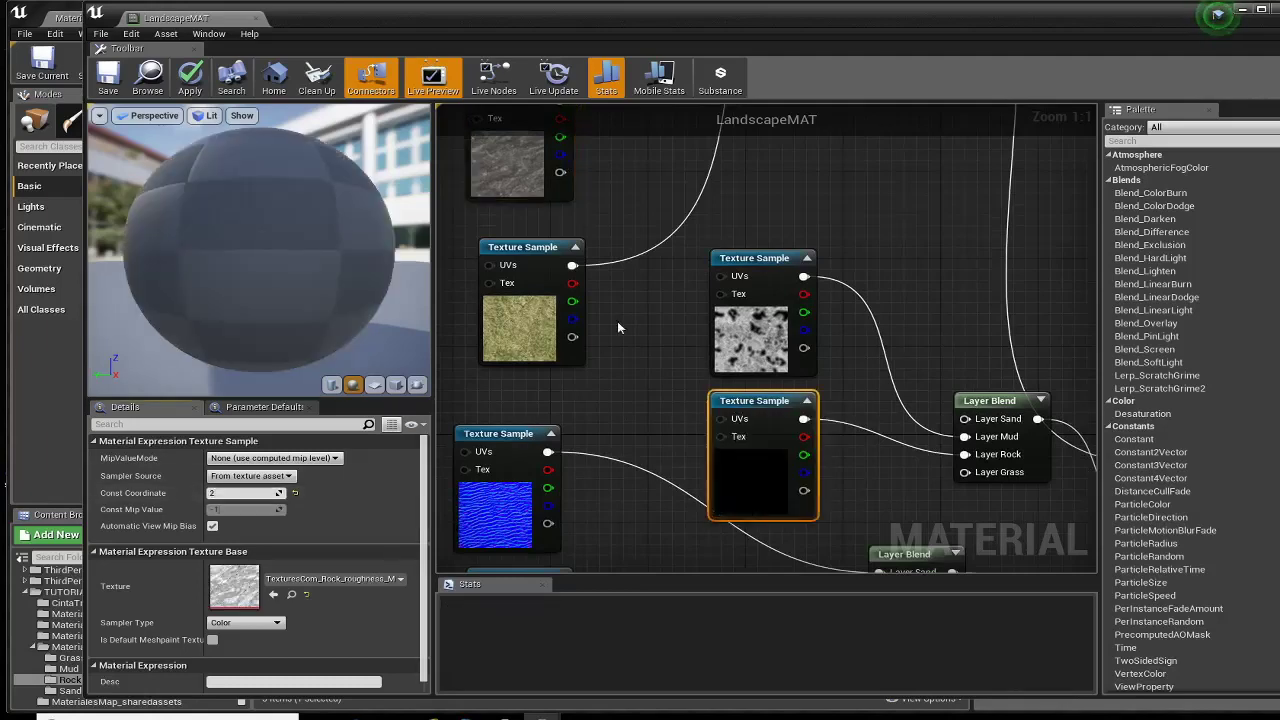
# Step: Check the mud colour sample's Const Coordinate and set the mud roughness sample's Const Coordinate to 1
pyautogui.moveTo(618, 328); pyautogui.dragTo(600, 486, button='right')
pyautogui.moveTo(522, 105); pyautogui.dragTo(556, 278, button='right')
pyautogui.click(557, 251)
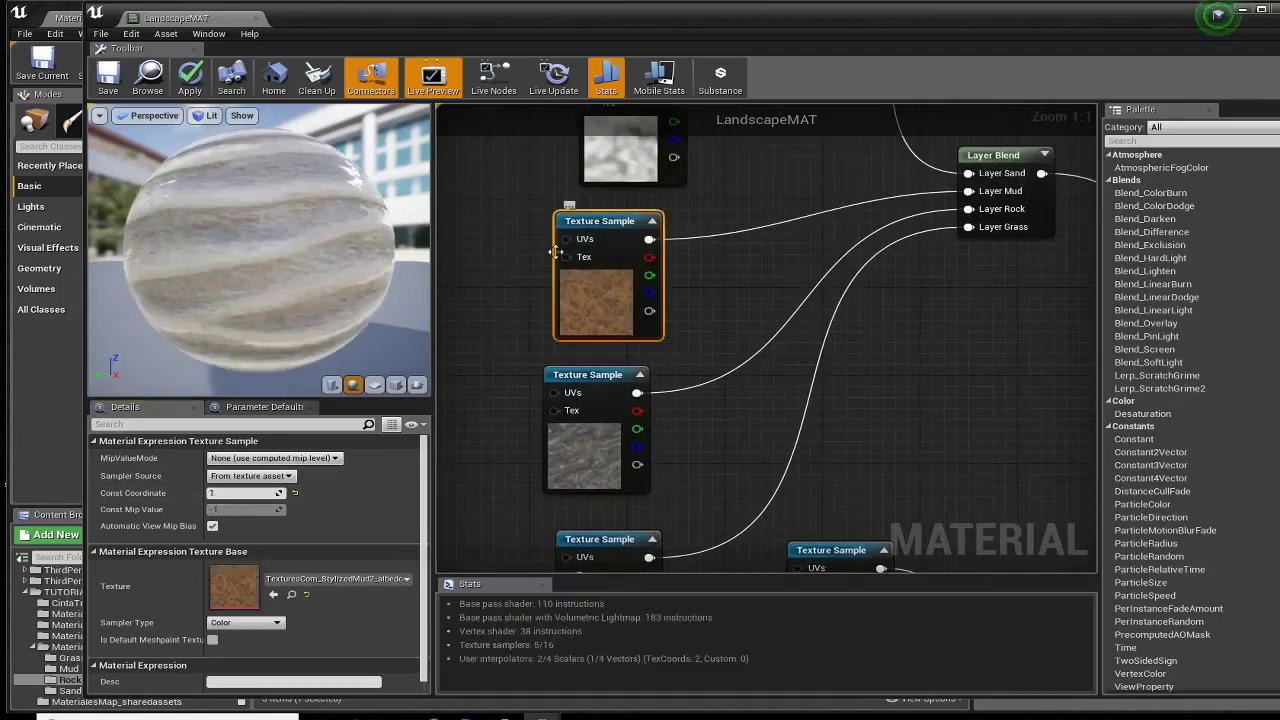
pyautogui.moveTo(704, 490); pyautogui.dragTo(527, 161, button='right')
pyautogui.click(628, 219)
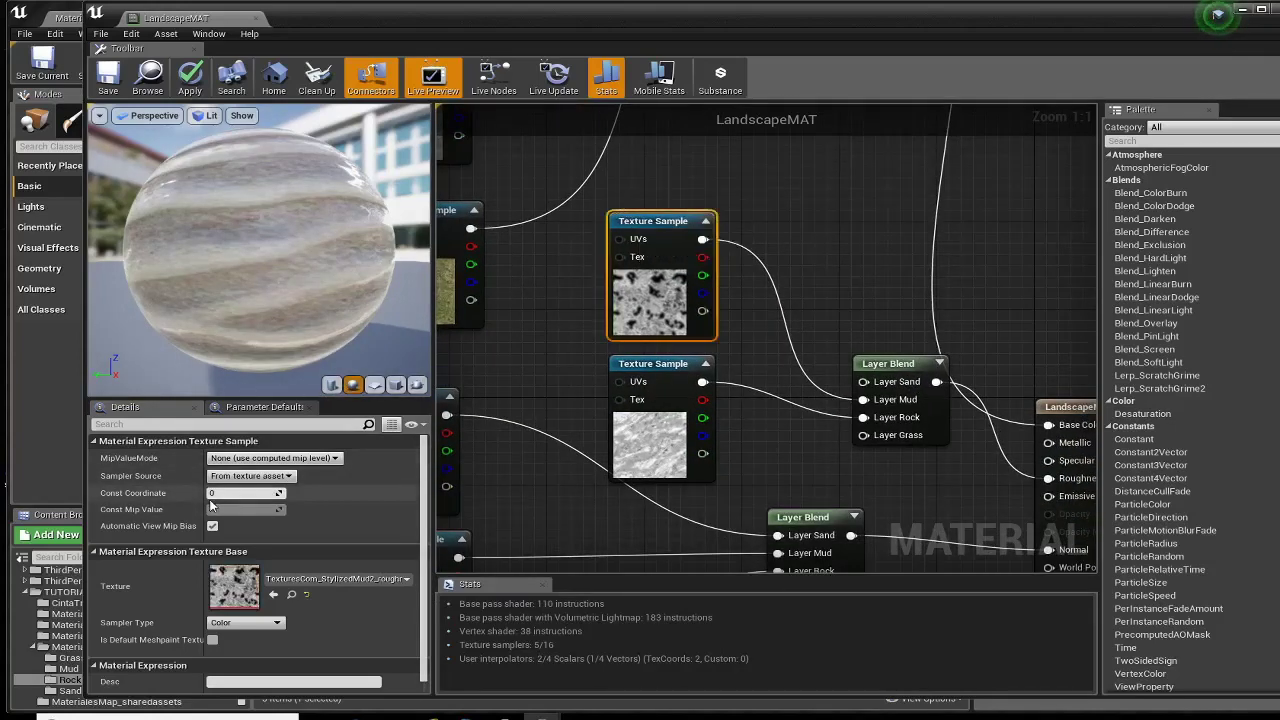
pyautogui.write('1')
pyautogui.press('Return')
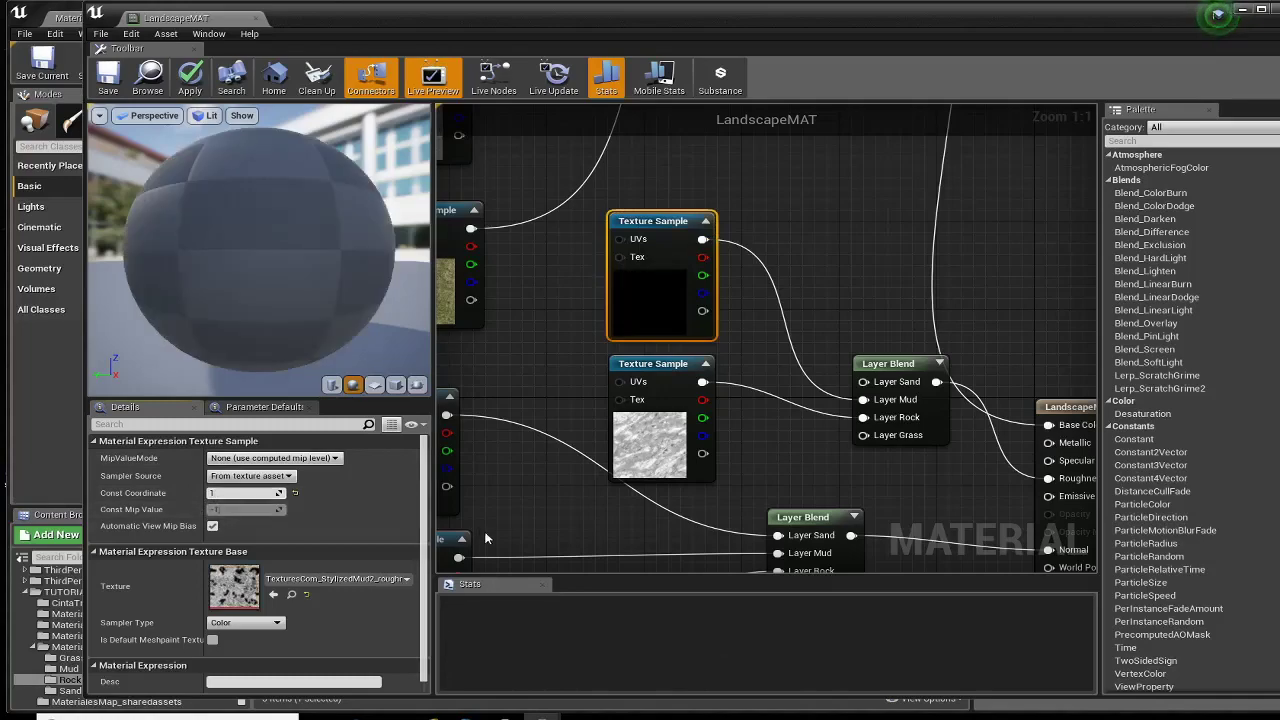
# Step: Open the Sand folder in the Content Browser and check which texture maps it contains
pyautogui.moveTo(496, 543); pyautogui.dragTo(588, 451, button='right')
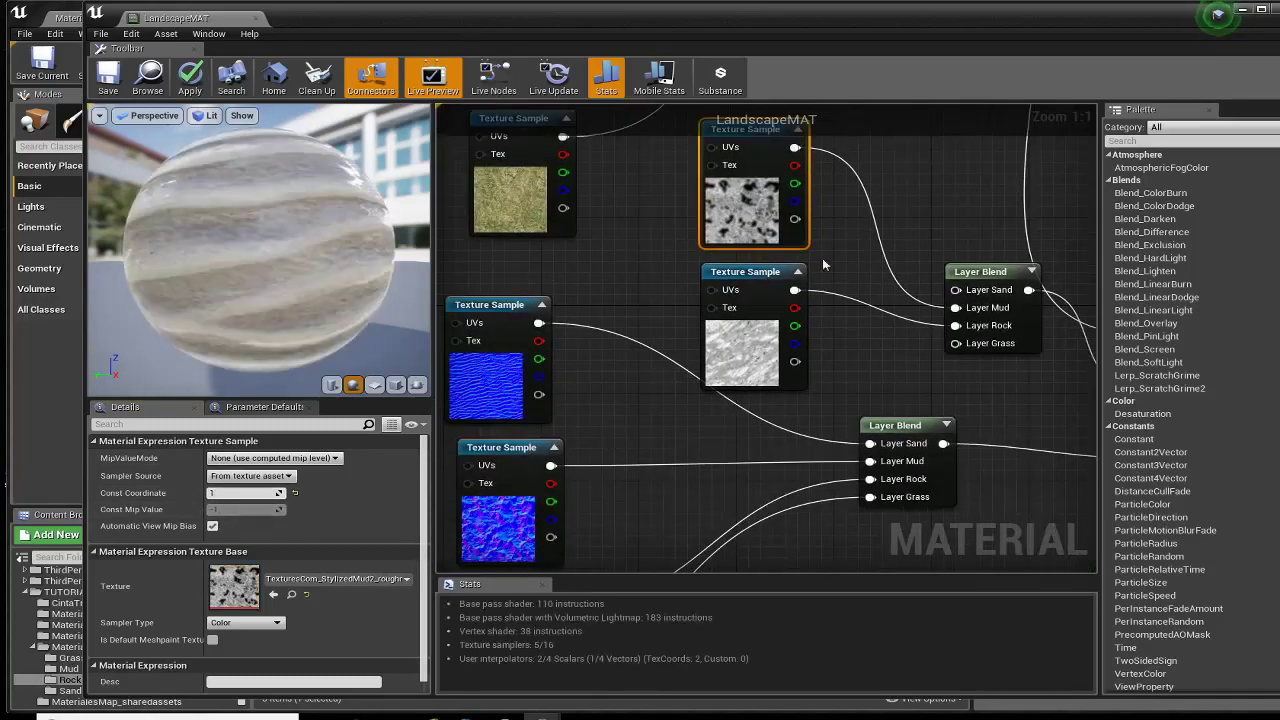
pyautogui.moveTo(564, 38); pyautogui.dragTo(832, 39)
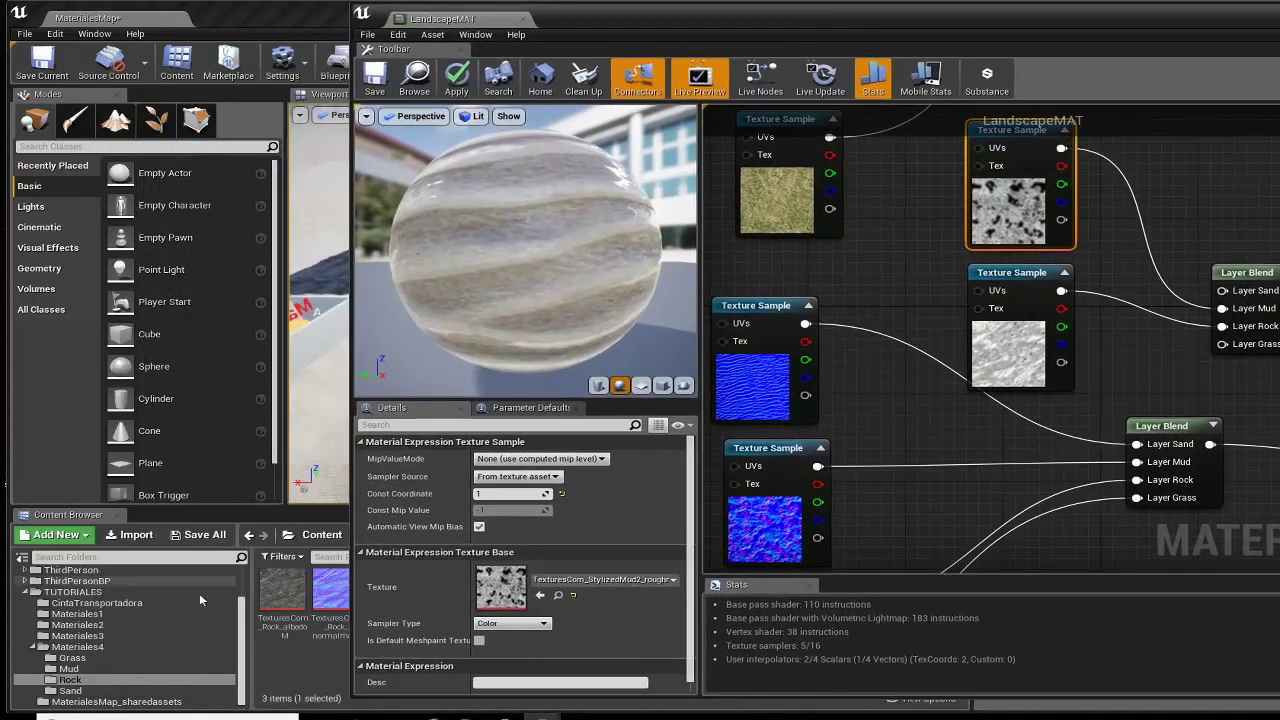
pyautogui.click(70, 690)
pyautogui.moveTo(726, 19); pyautogui.dragTo(835, 22)
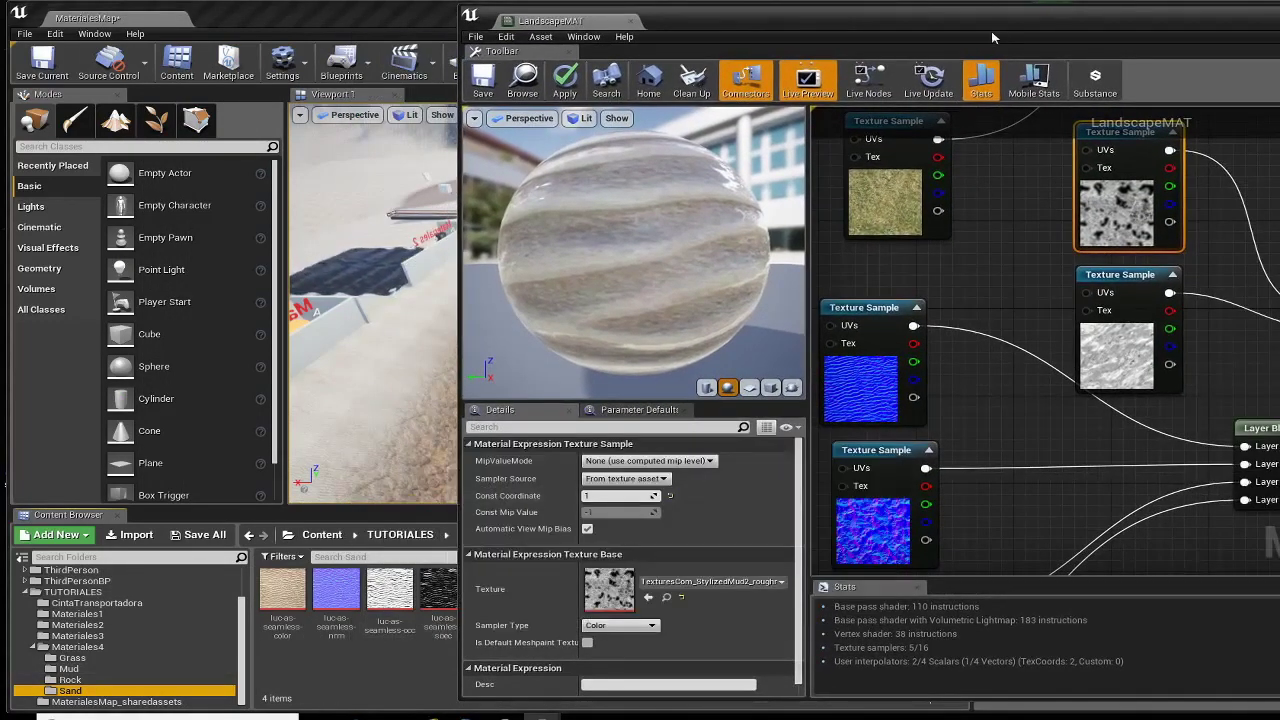
pyautogui.moveTo(992, 37); pyautogui.dragTo(559, 18)
# Step: Spread out the graph by moving the result node, the roughness Layer Blend and its two texture samples away from the other nodes
pyautogui.scroll(-5, 760, 377)
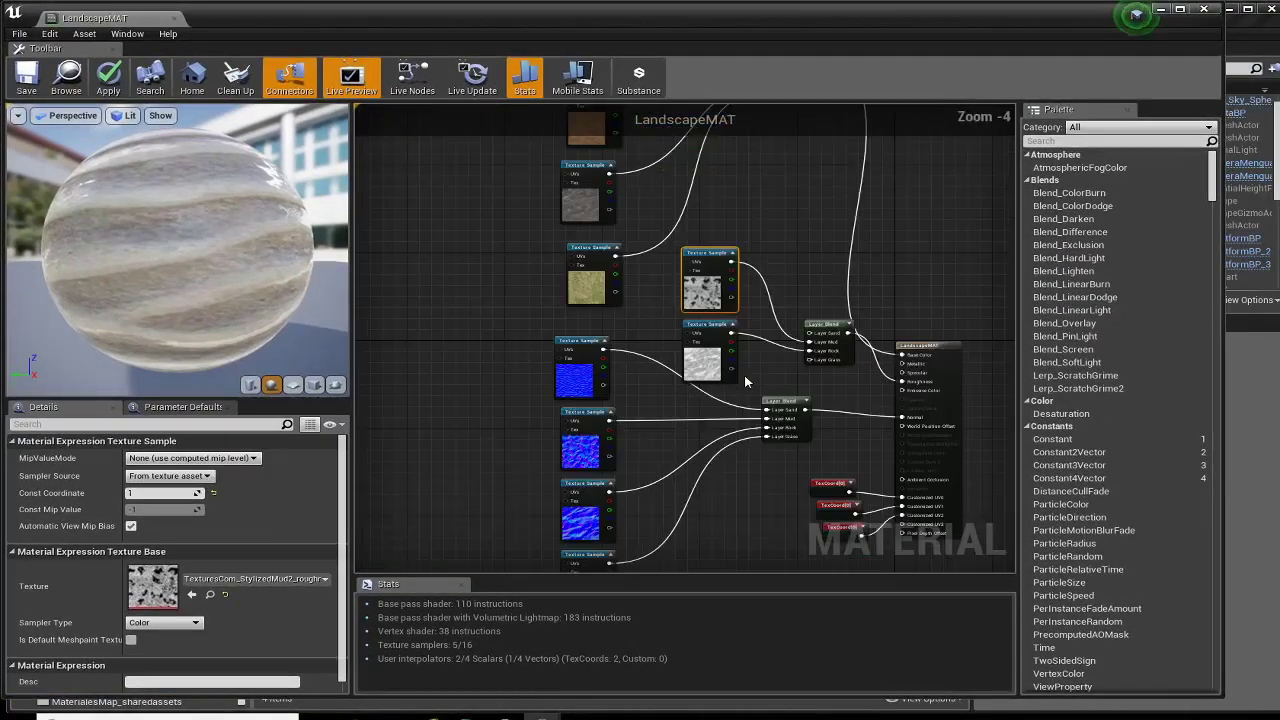
pyautogui.moveTo(875, 350); pyautogui.dragTo(905, 278)
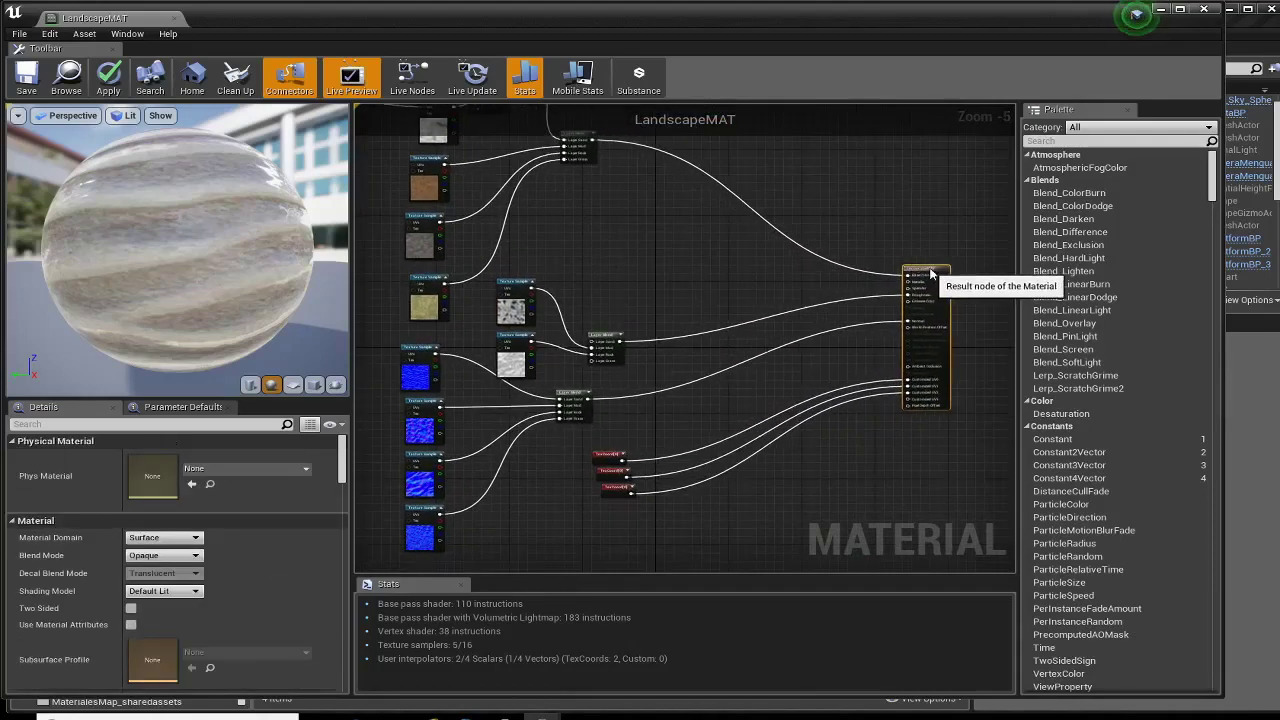
pyautogui.moveTo(603, 337); pyautogui.dragTo(785, 297)
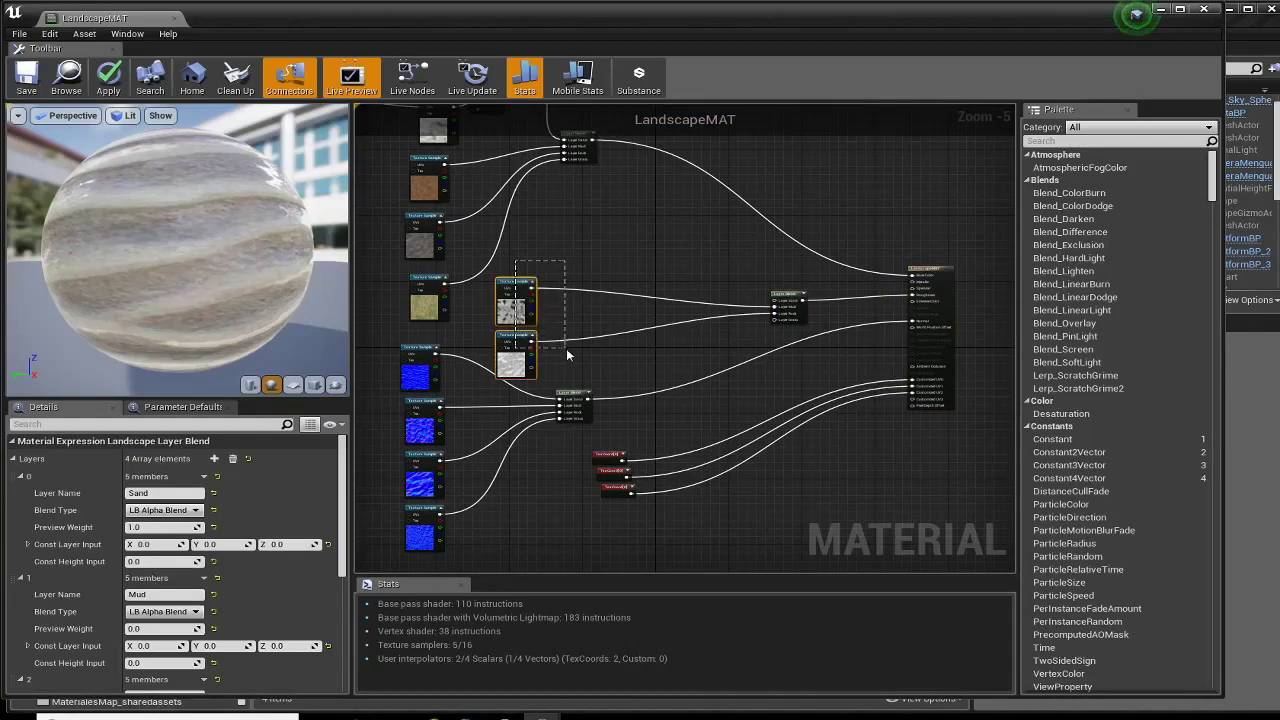
pyautogui.moveTo(567, 355); pyautogui.dragTo(568, 356)
pyautogui.moveTo(530, 287); pyautogui.dragTo(705, 287)
# Step: Duplicate the roughness Layer Blend, place the copy above it and connect its output to Specular
pyautogui.scroll(5, 818, 313)
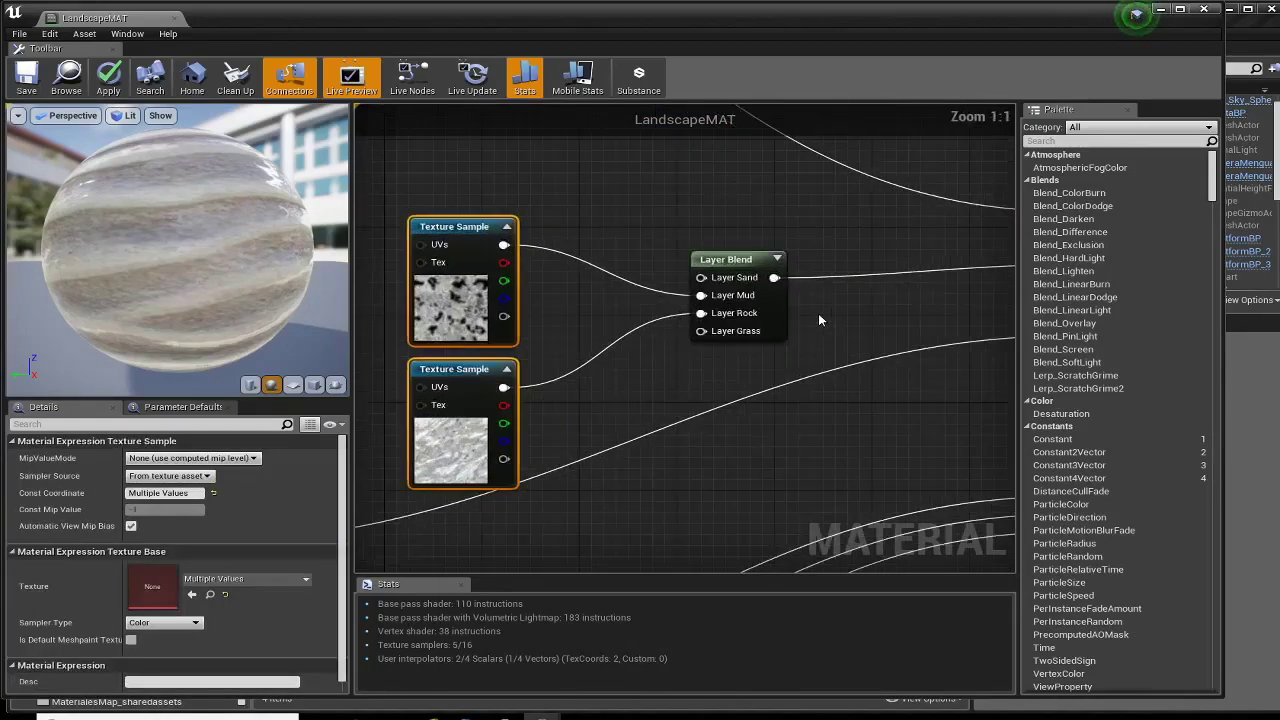
pyautogui.moveTo(818, 313); pyautogui.dragTo(532, 382, button='right')
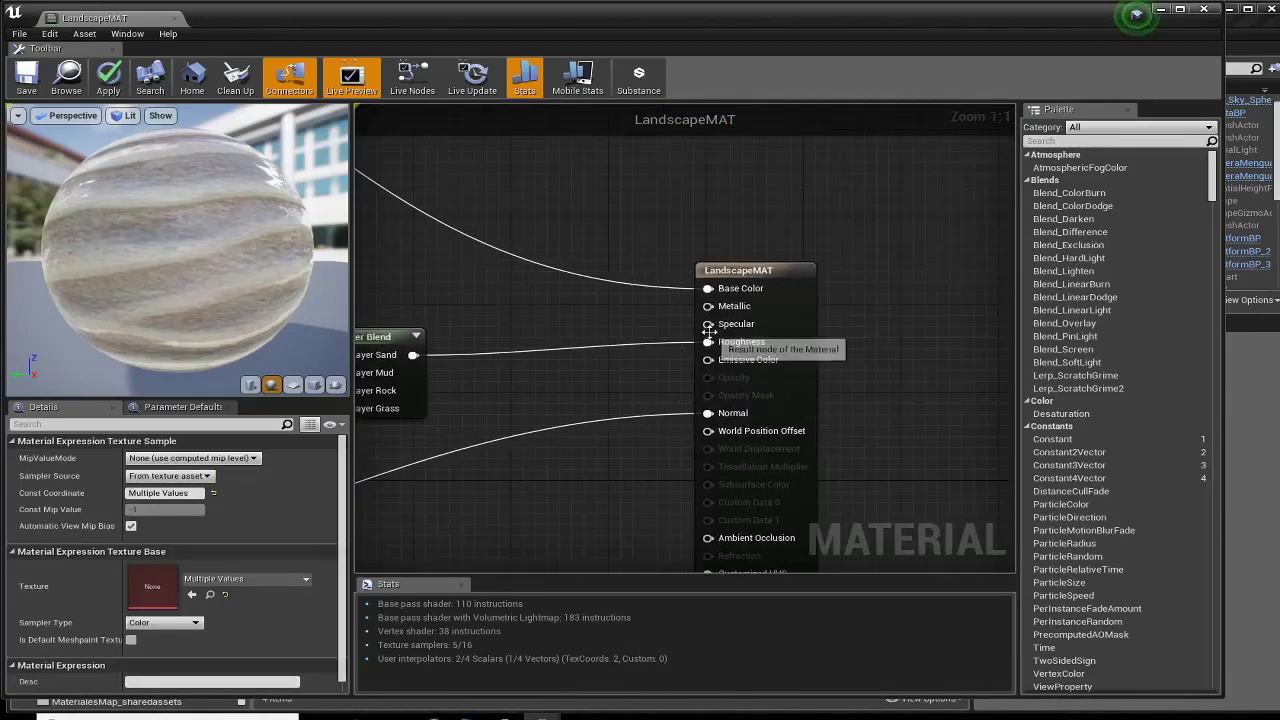
pyautogui.moveTo(465, 420); pyautogui.dragTo(675, 417, button='right')
pyautogui.click(590, 334)
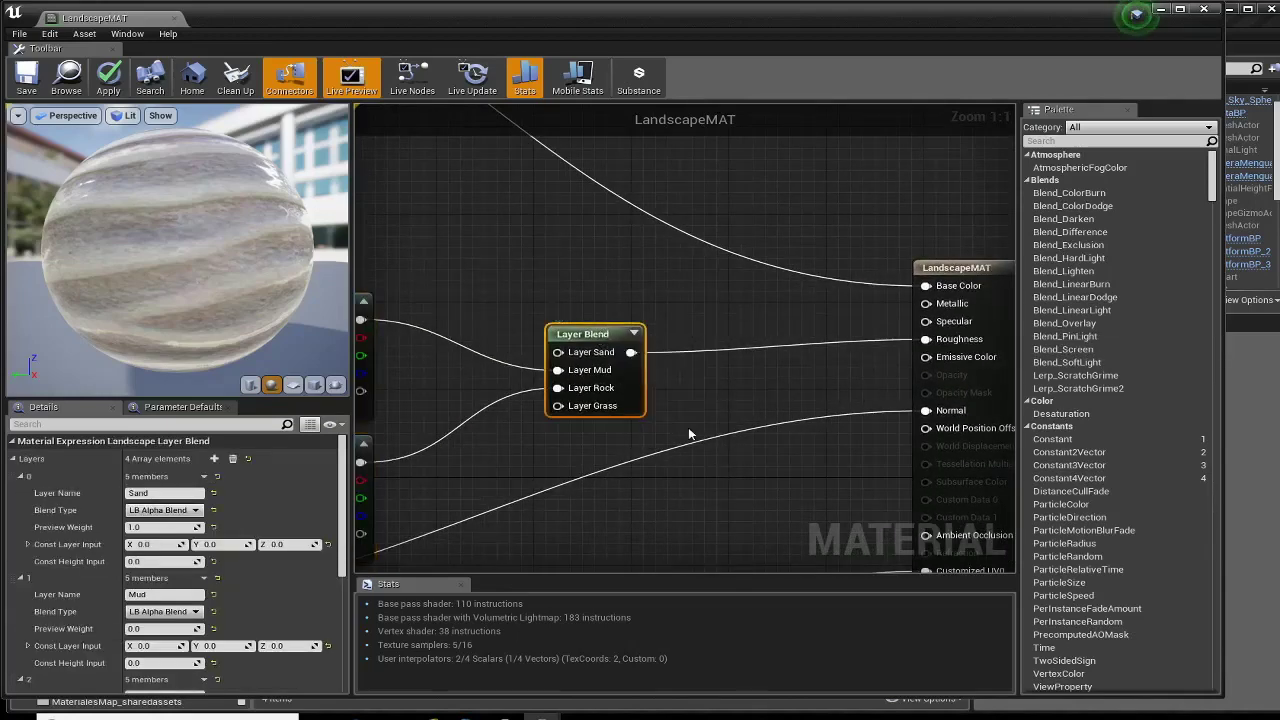
pyautogui.hotkey('ctrl', 'w')
pyautogui.moveTo(735, 425); pyautogui.dragTo(828, 340)
pyautogui.moveTo(934, 326); pyautogui.dragTo(928, 321)
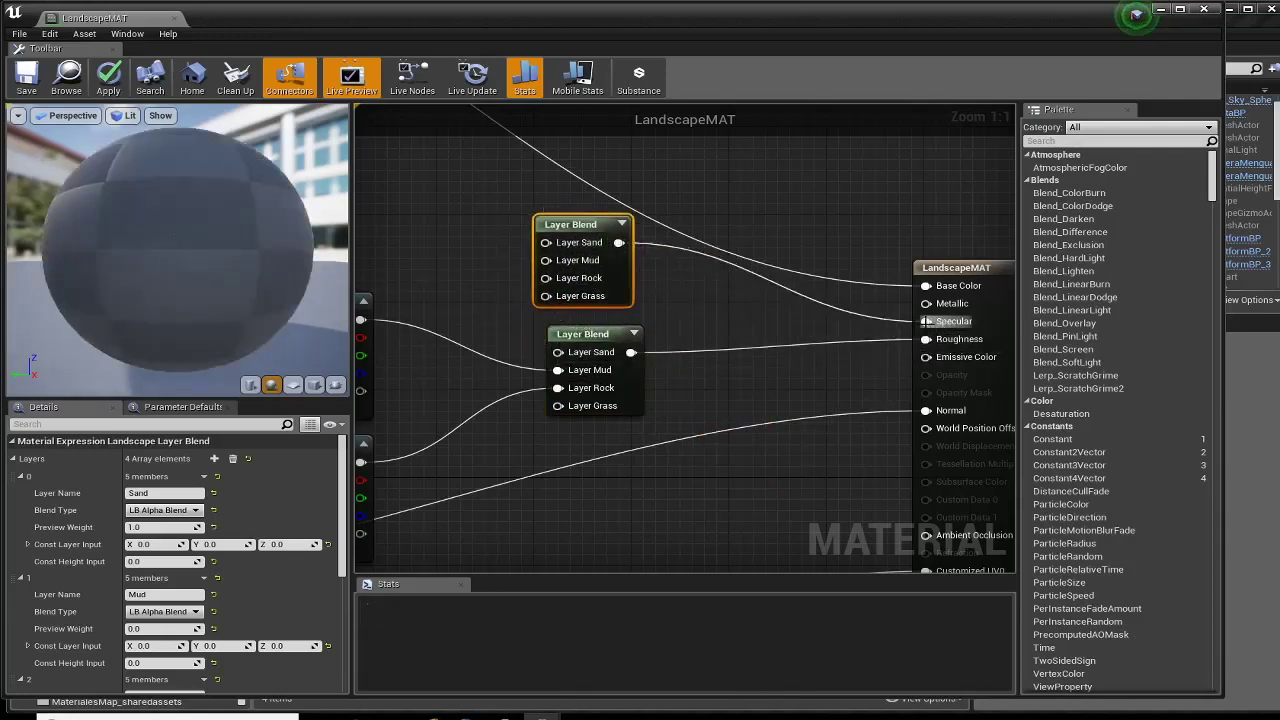
# Step: Add the luc-as-seamless-spec texture, connect it to Layer Sand of the specular Layer Blend, move the sample up and open the Rock folder
pyautogui.moveTo(392, 18); pyautogui.dragTo(858, 39)
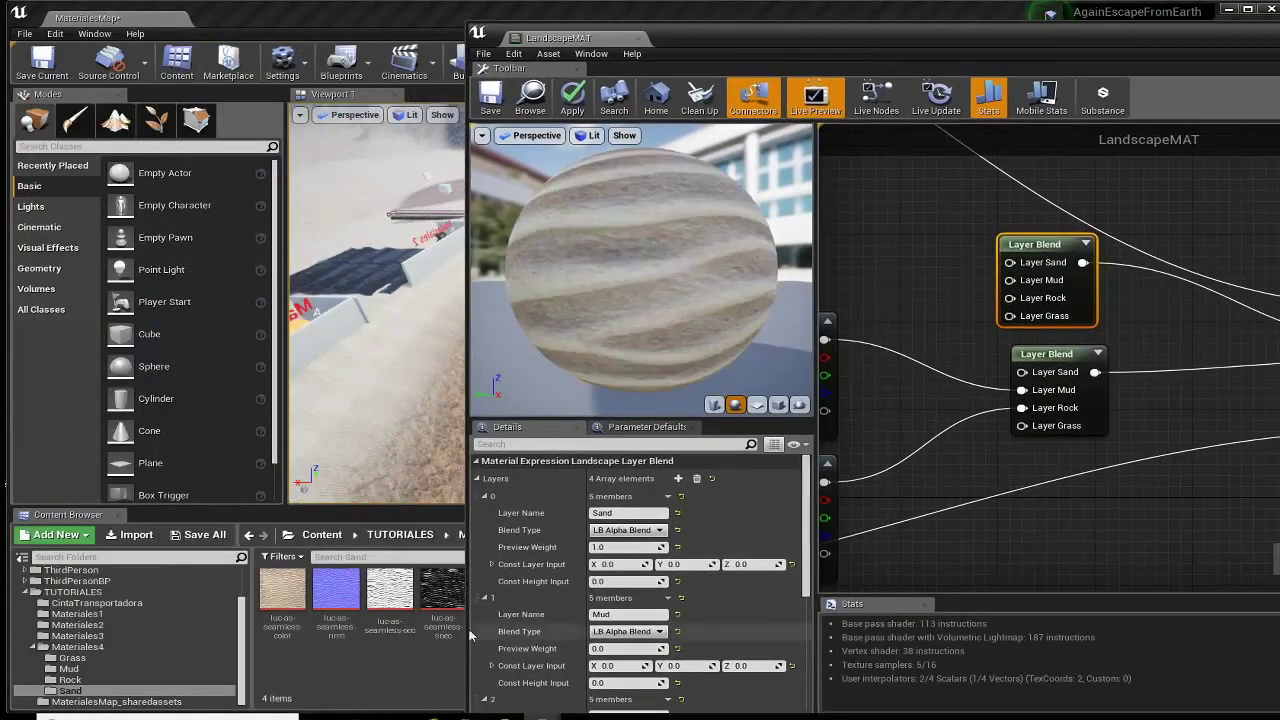
pyautogui.moveTo(440, 590); pyautogui.dragTo(872, 208)
pyautogui.moveTo(964, 252); pyautogui.dragTo(1010, 262)
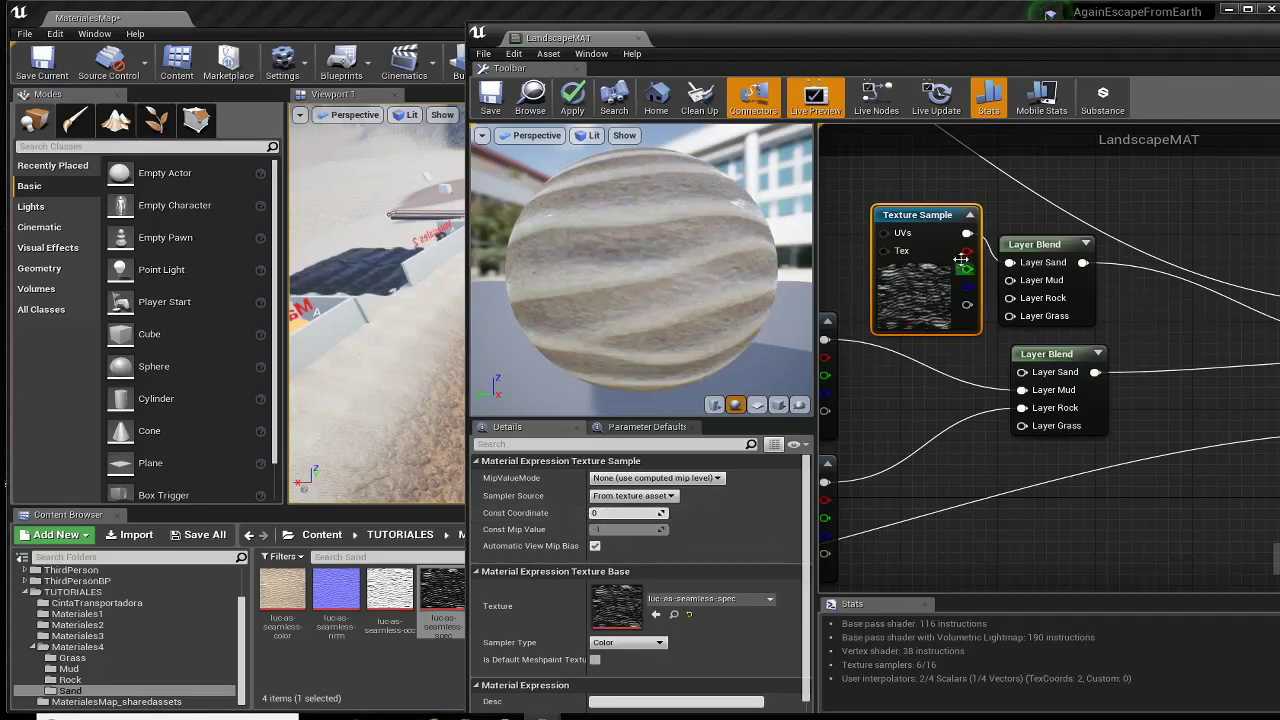
pyautogui.moveTo(930, 224); pyautogui.dragTo(924, 177)
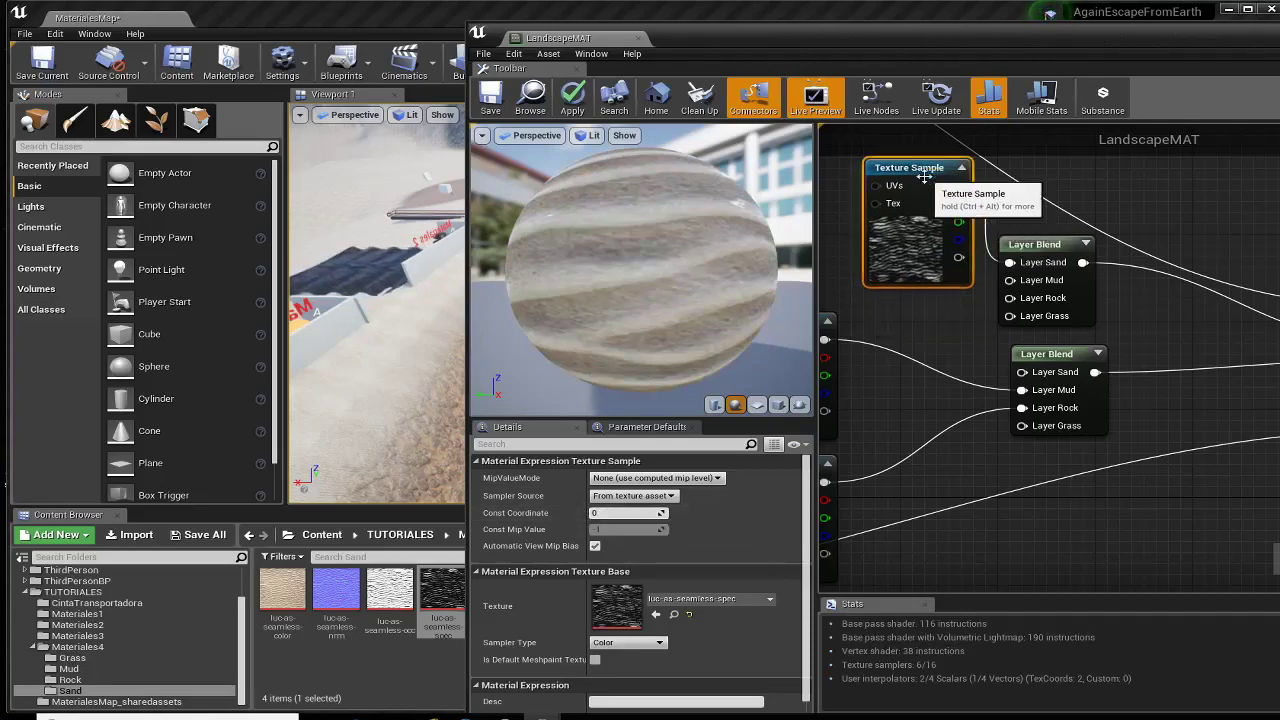
pyautogui.click(70, 679)
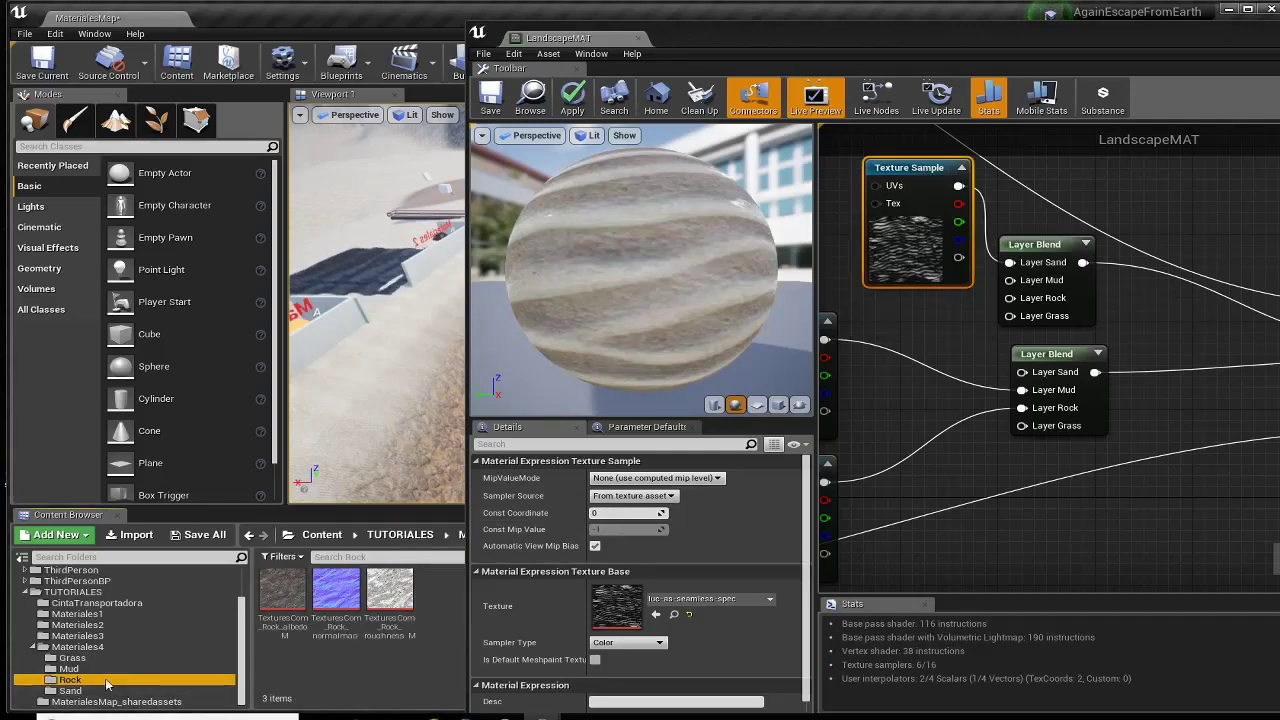
# Step: Check the Mud and Grass folders in the Content Browser for the texture maps they contain
pyautogui.press('Up')
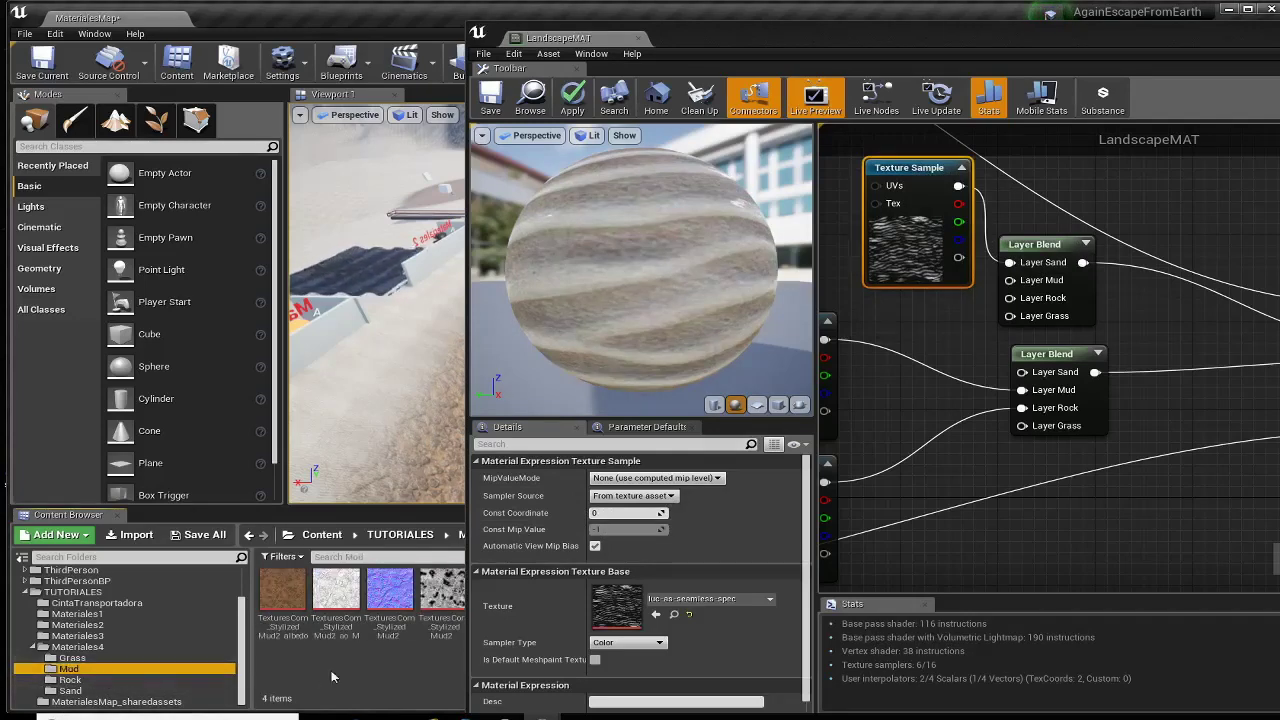
pyautogui.moveTo(728, 53); pyautogui.dragTo(690, 57)
pyautogui.click(62, 657)
pyautogui.moveTo(285, 600)
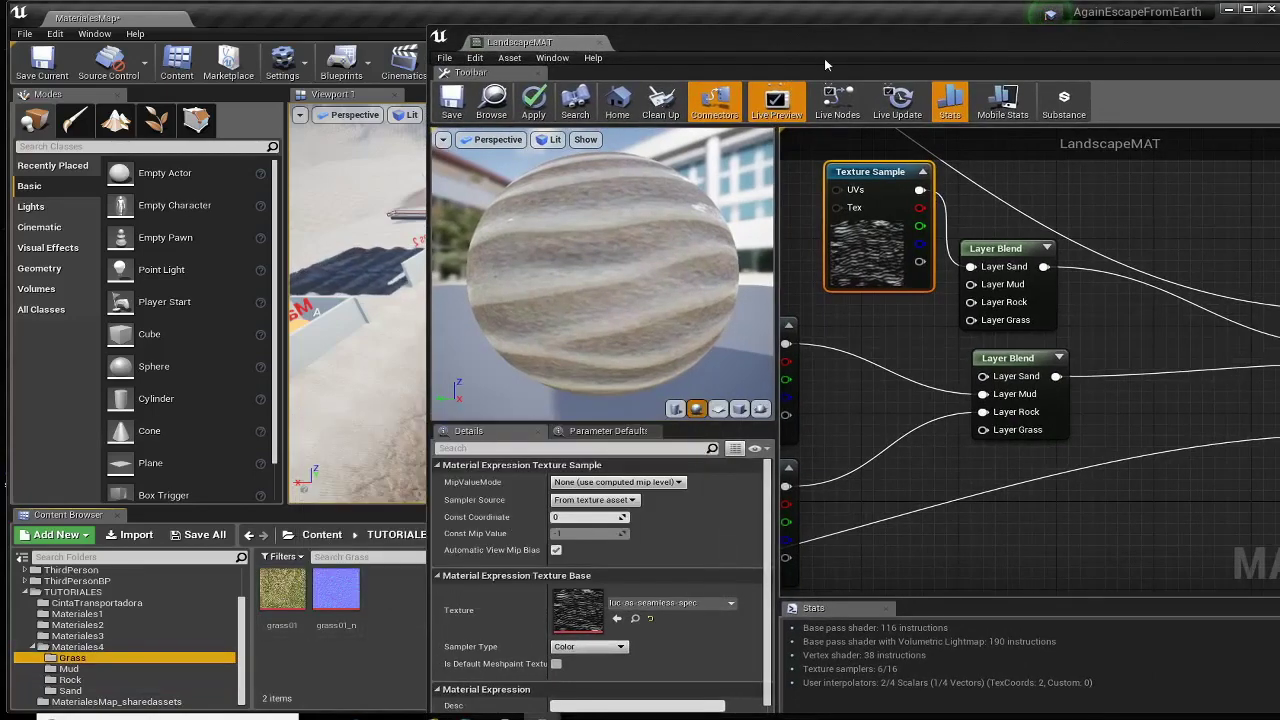
# Step: Duplicate the roughness Layer Blend and connect the copy's output to Ambient Occlusion on the material result node
pyautogui.moveTo(845, 50); pyautogui.dragTo(465, 12)
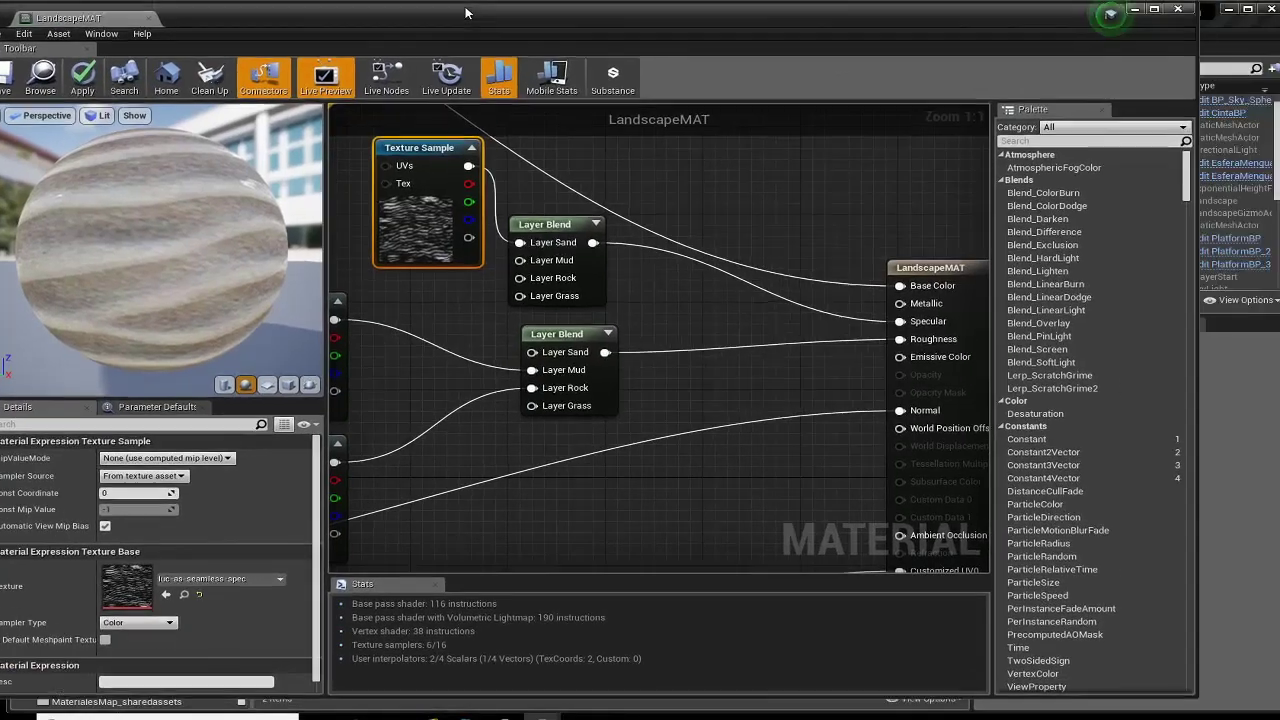
pyautogui.moveTo(460, 163); pyautogui.dragTo(669, 377, button='right')
pyautogui.scroll(-4, 626, 274)
pyautogui.scroll(4, 626, 274)
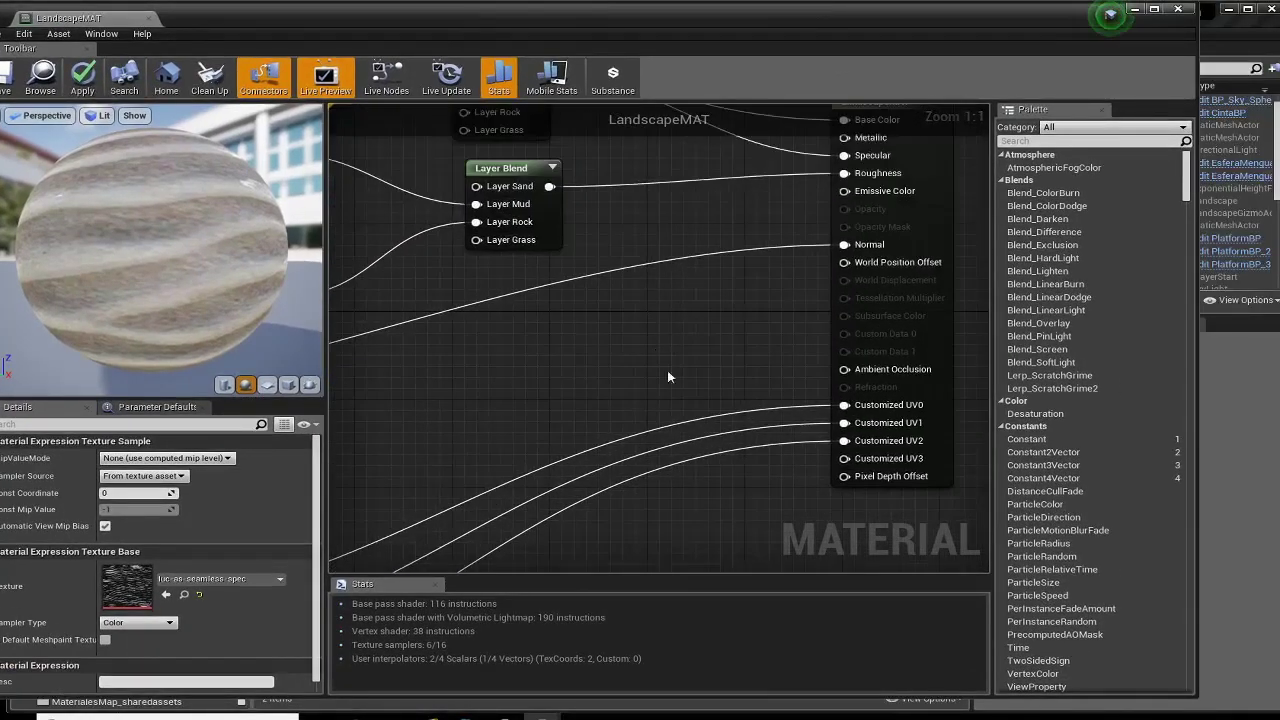
pyautogui.click(497, 170)
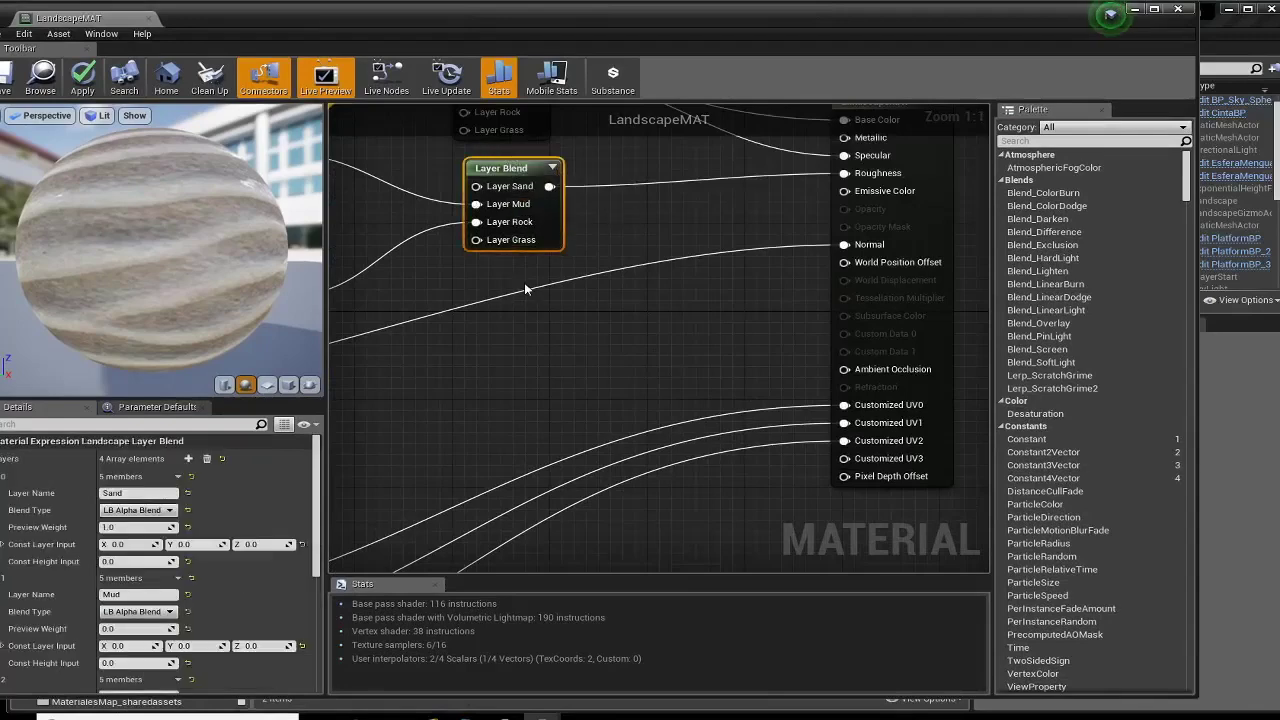
pyautogui.hotkey('ctrl', 'v')
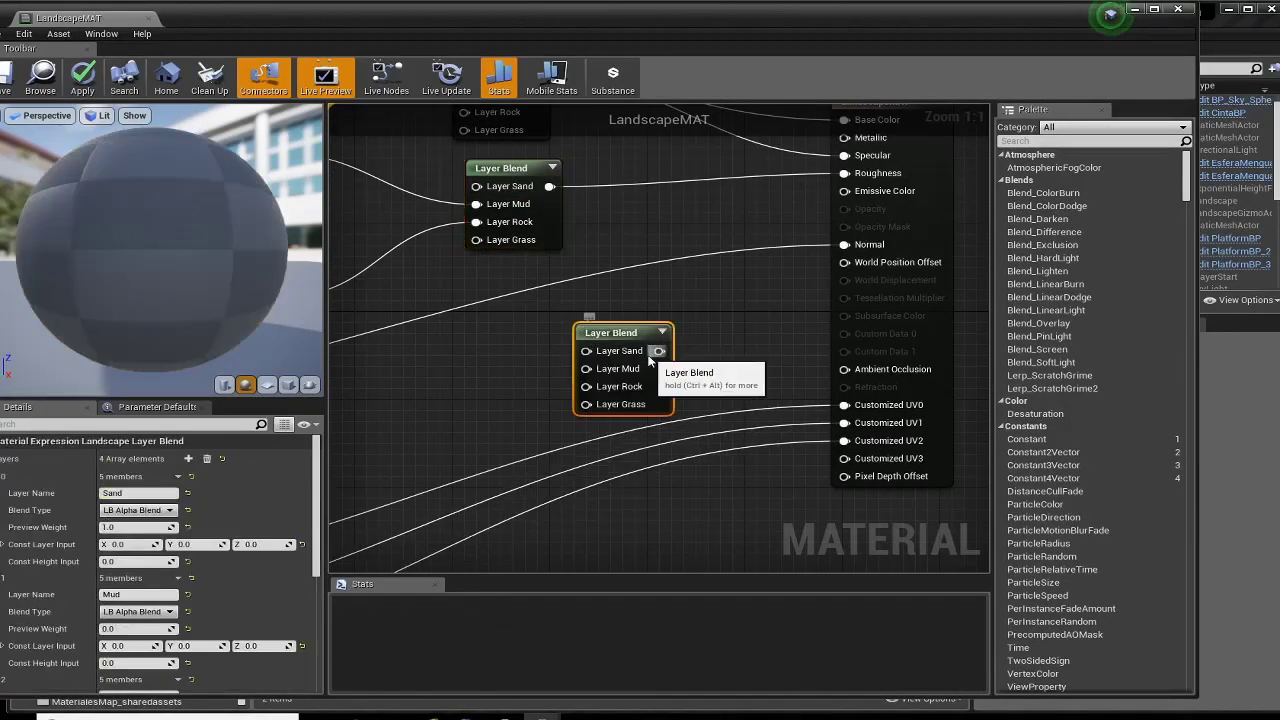
pyautogui.moveTo(659, 351); pyautogui.dragTo(844, 369)
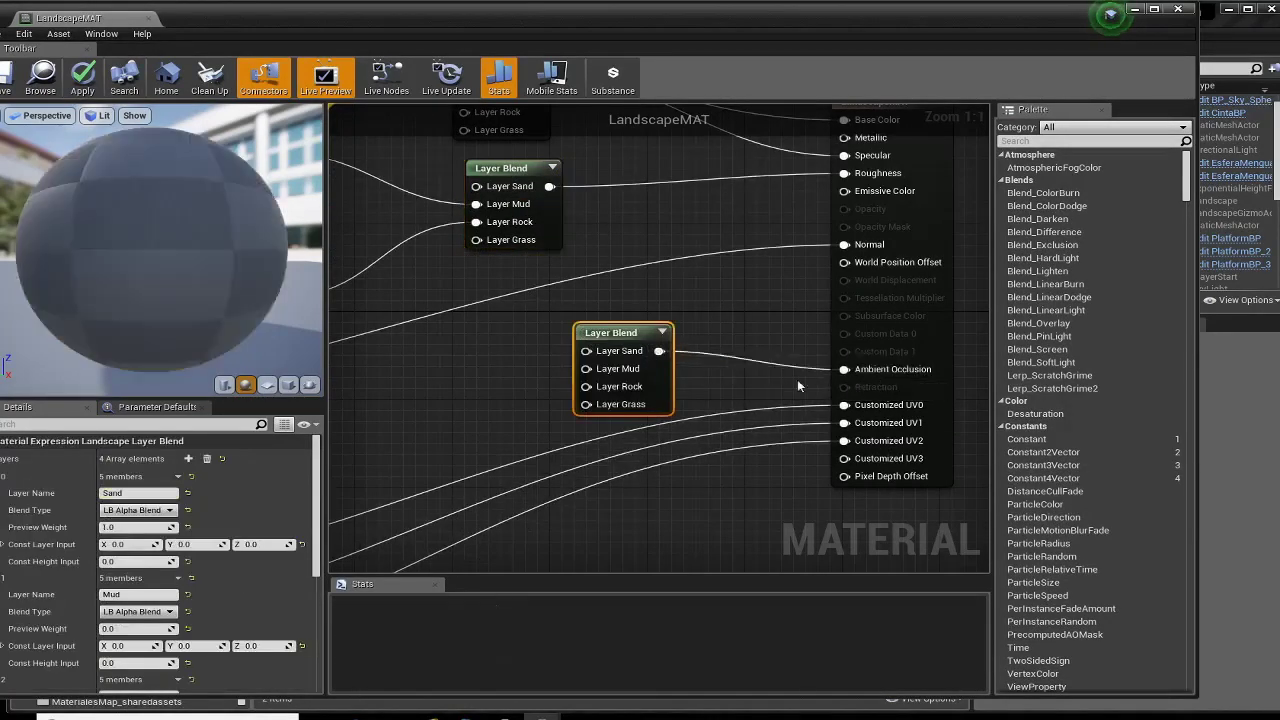
# Step: Move the ambient occlusion Layer Blend below the three TexCoord nodes
pyautogui.moveTo(498, 413); pyautogui.dragTo(554, 261, button='right')
pyautogui.moveTo(680, 190); pyautogui.dragTo(543, 538)
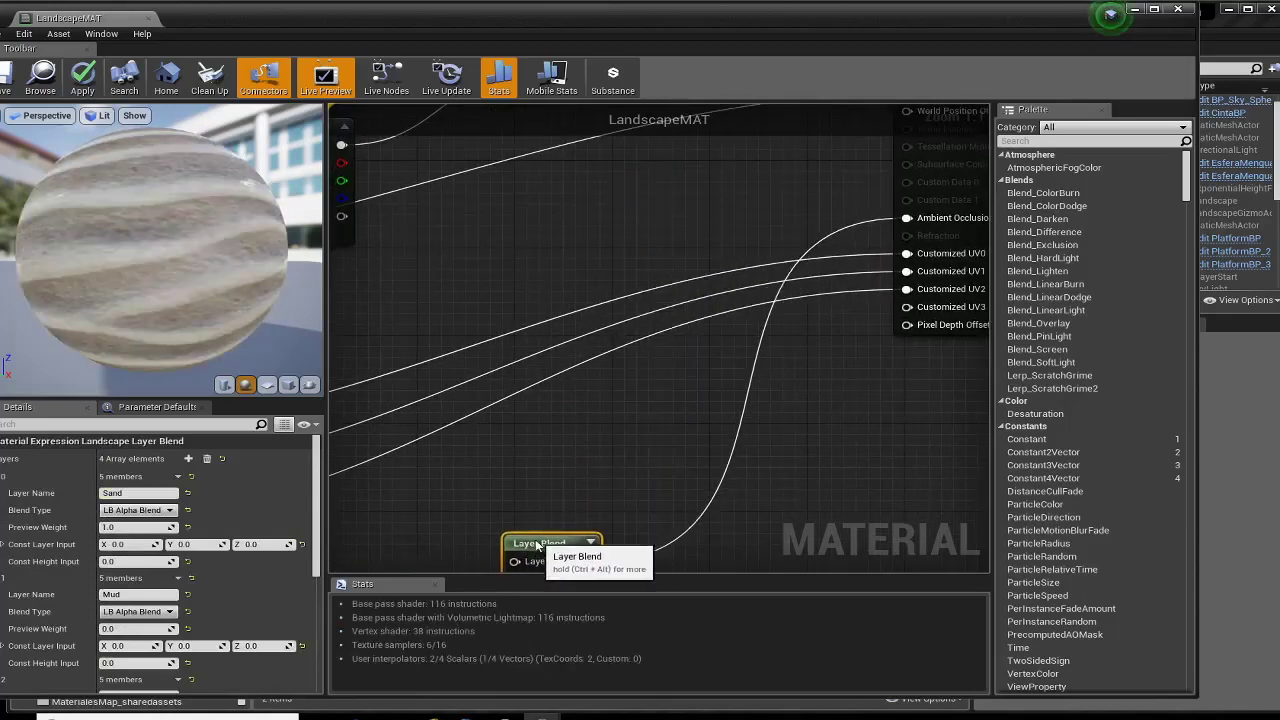
pyautogui.moveTo(551, 444); pyautogui.dragTo(967, 209, button='right')
pyautogui.moveTo(945, 302); pyautogui.dragTo(473, 436)
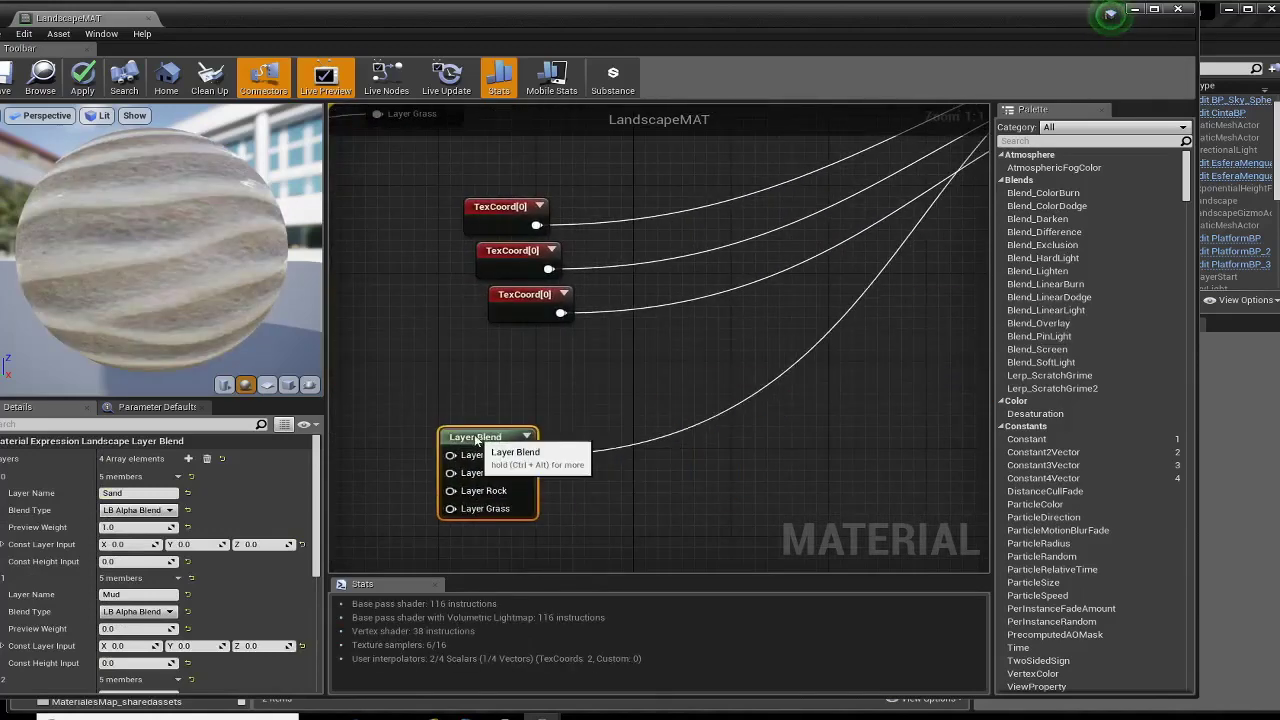
pyautogui.moveTo(417, 339); pyautogui.dragTo(437, 367, button='right')
pyautogui.scroll(-7, 437, 367)
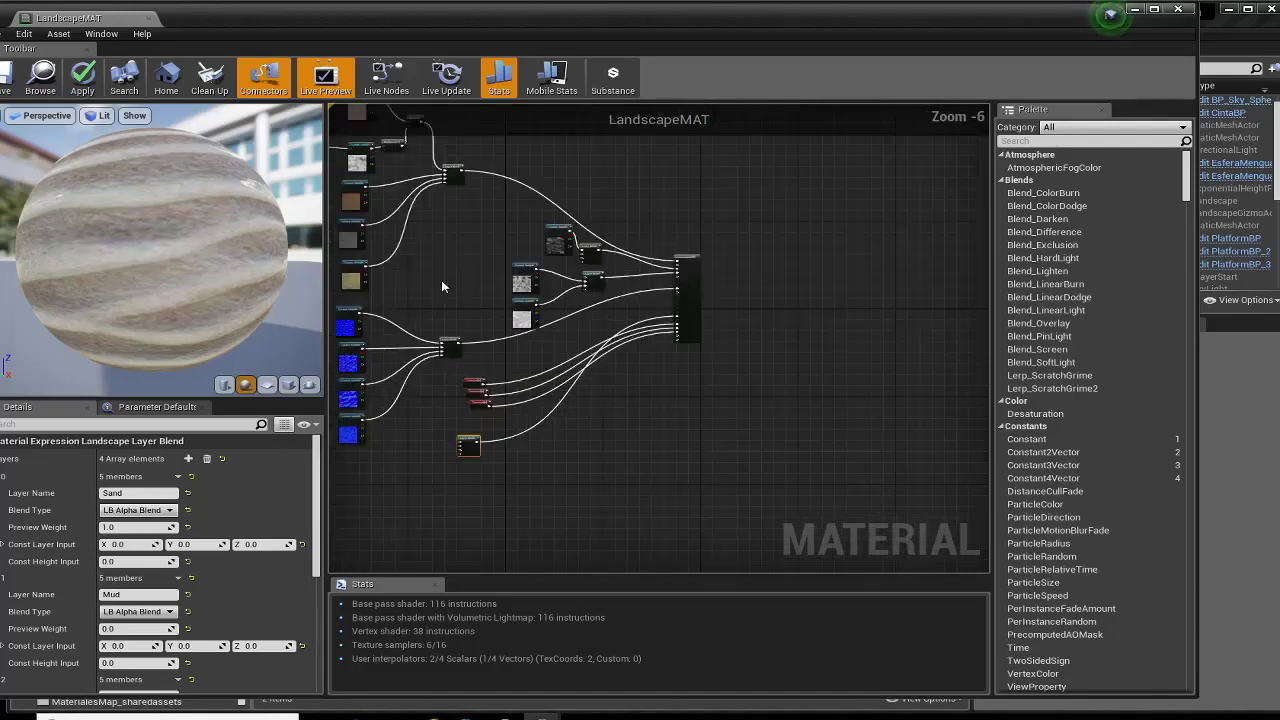
# Step: Look over the whole material graph, from the colour and normal texture samples down to the ambient occlusion Layer Blend
pyautogui.moveTo(441, 280); pyautogui.dragTo(636, 337, button='right')
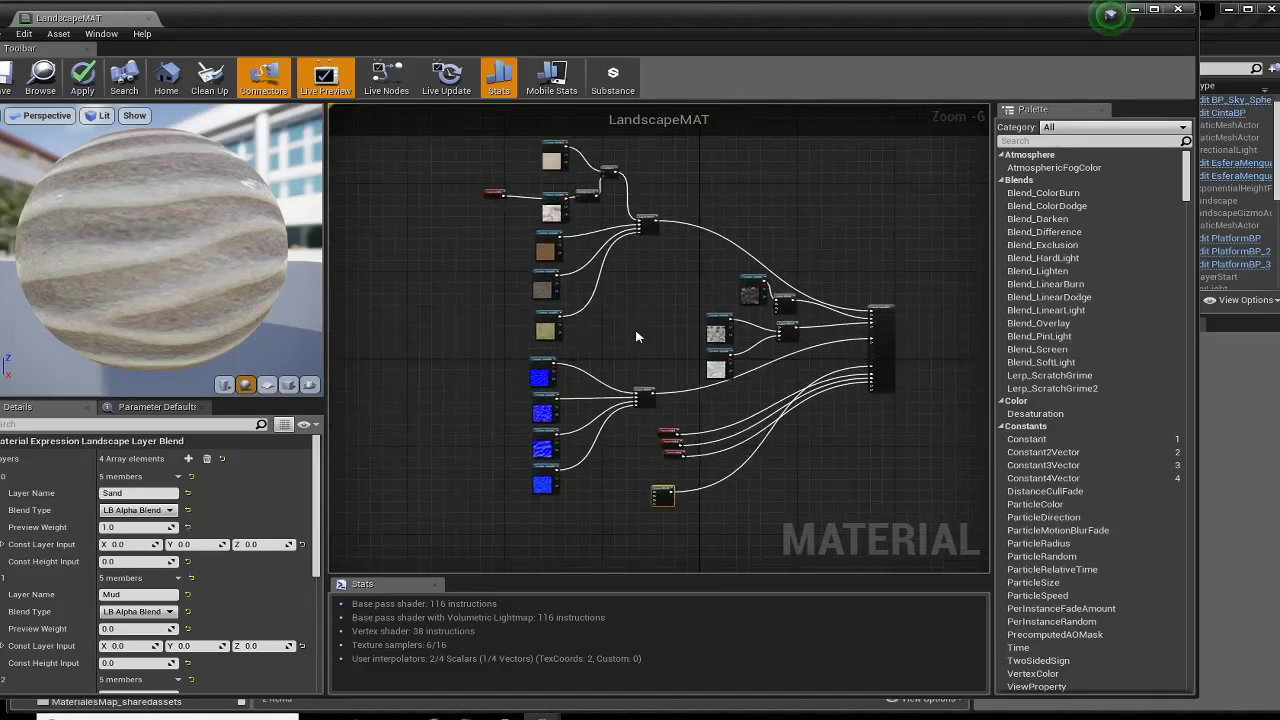
pyautogui.scroll(3, 643, 380)
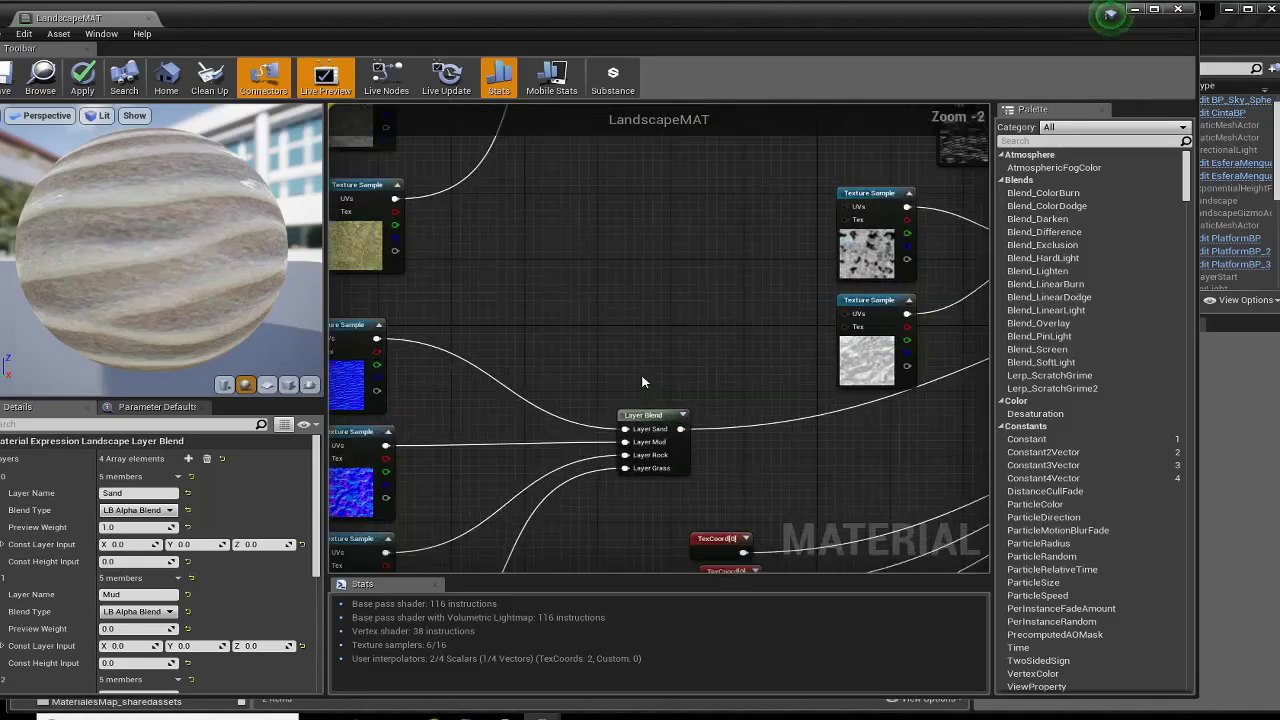
pyautogui.scroll(-1, 537, 300)
pyautogui.moveTo(537, 300); pyautogui.dragTo(690, 447, button='right')
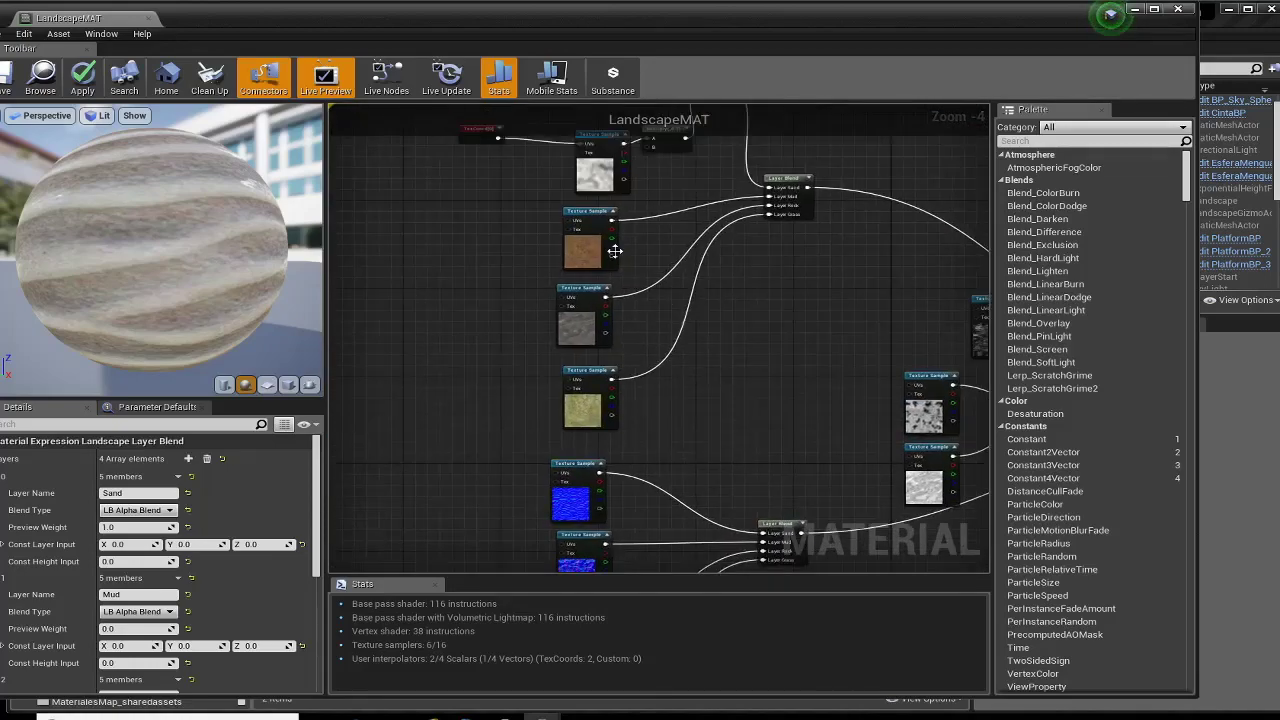
pyautogui.scroll(5, 614, 251)
pyautogui.moveTo(644, 244); pyautogui.dragTo(653, 331, button='right')
pyautogui.moveTo(702, 475); pyautogui.dragTo(609, 170, button='right')
pyautogui.moveTo(727, 476); pyautogui.dragTo(629, 110, button='right')
pyautogui.moveTo(712, 210); pyautogui.dragTo(640, 452)
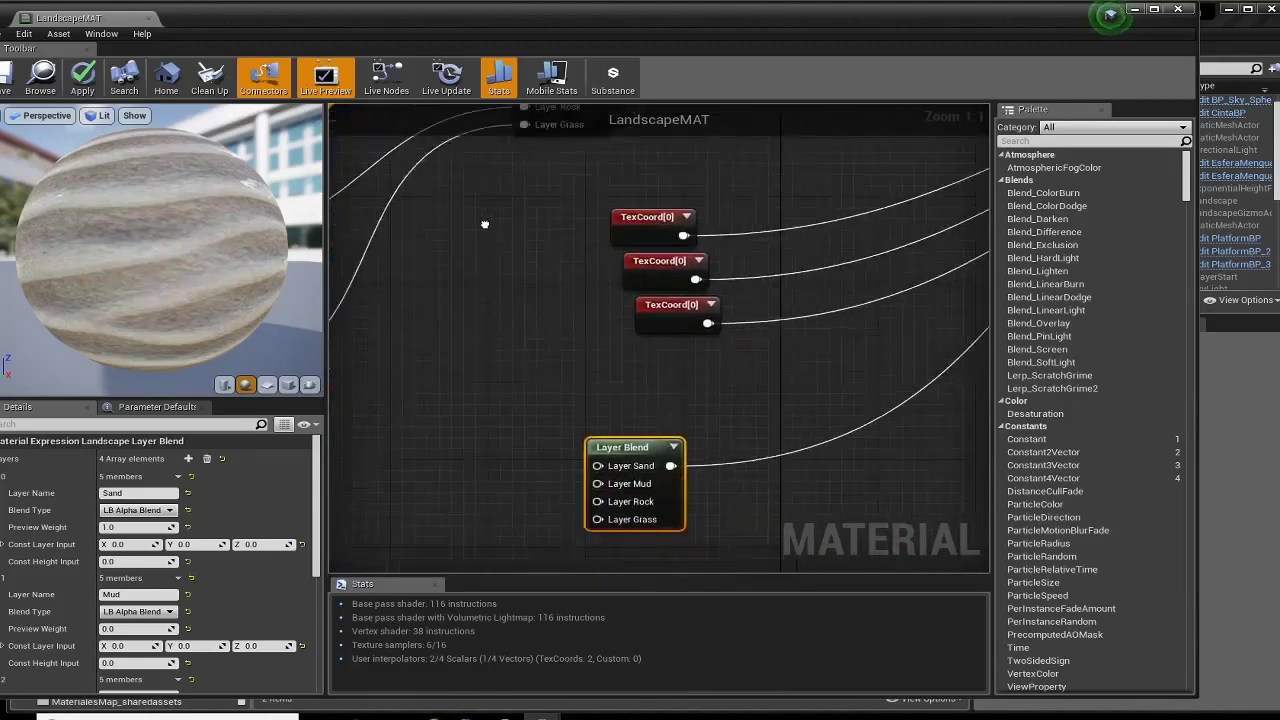
pyautogui.moveTo(640, 452); pyautogui.dragTo(420, 206, button='right')
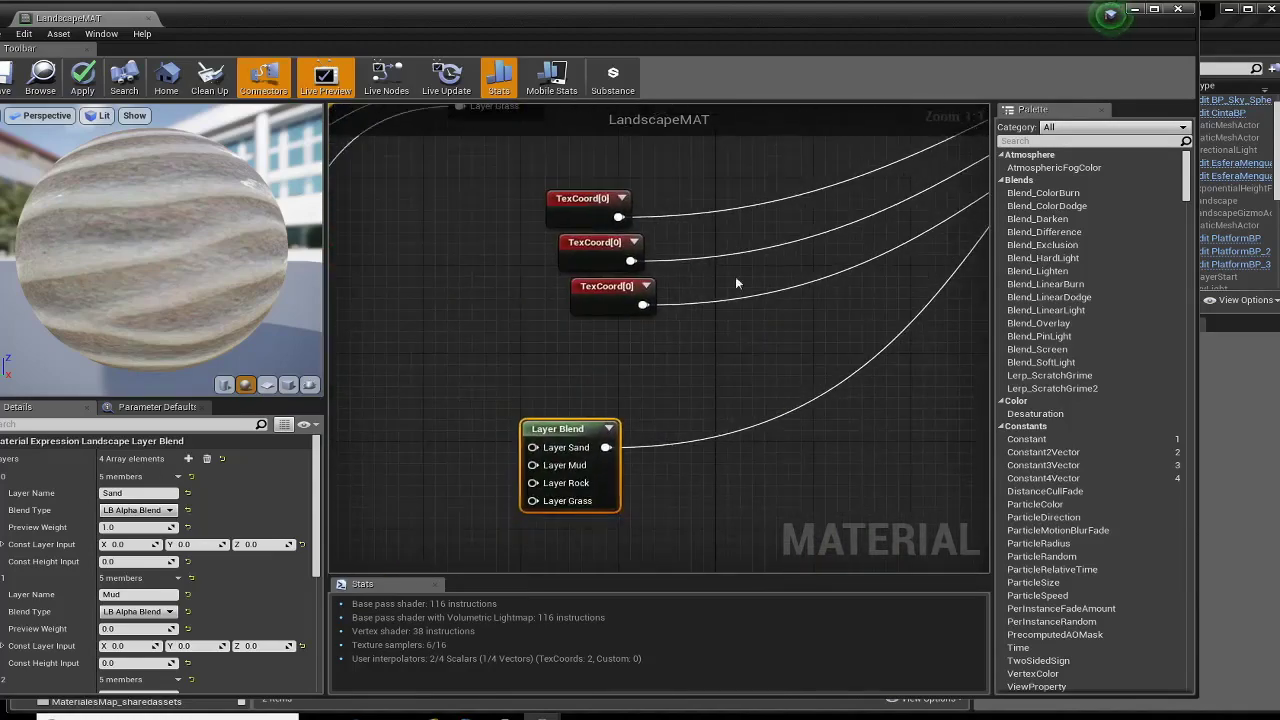
pyautogui.moveTo(736, 284); pyautogui.dragTo(866, 136, button='right')
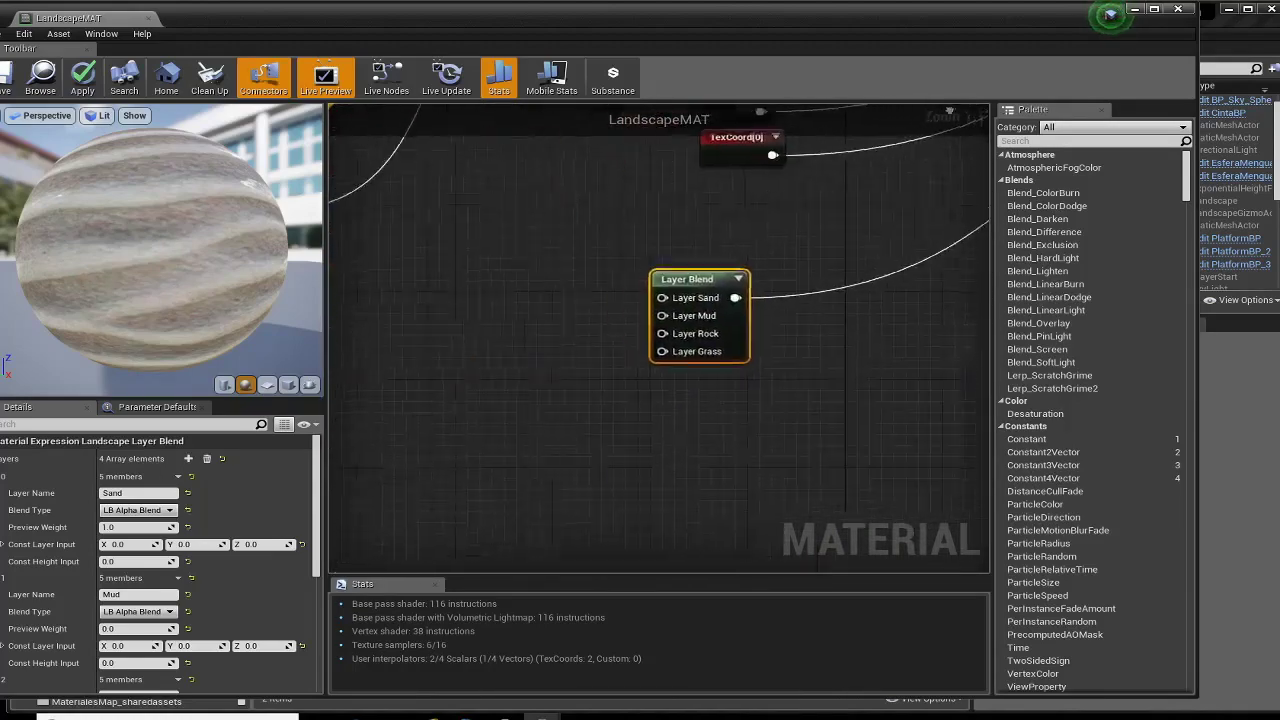
# Step: Add the TexturesCom_StylizedMud2_ao_M texture from the Mud folder and connect it to Layer Mud of the repositioned ambient occlusion Layer Blend
pyautogui.moveTo(694, 276); pyautogui.dragTo(499, 419)
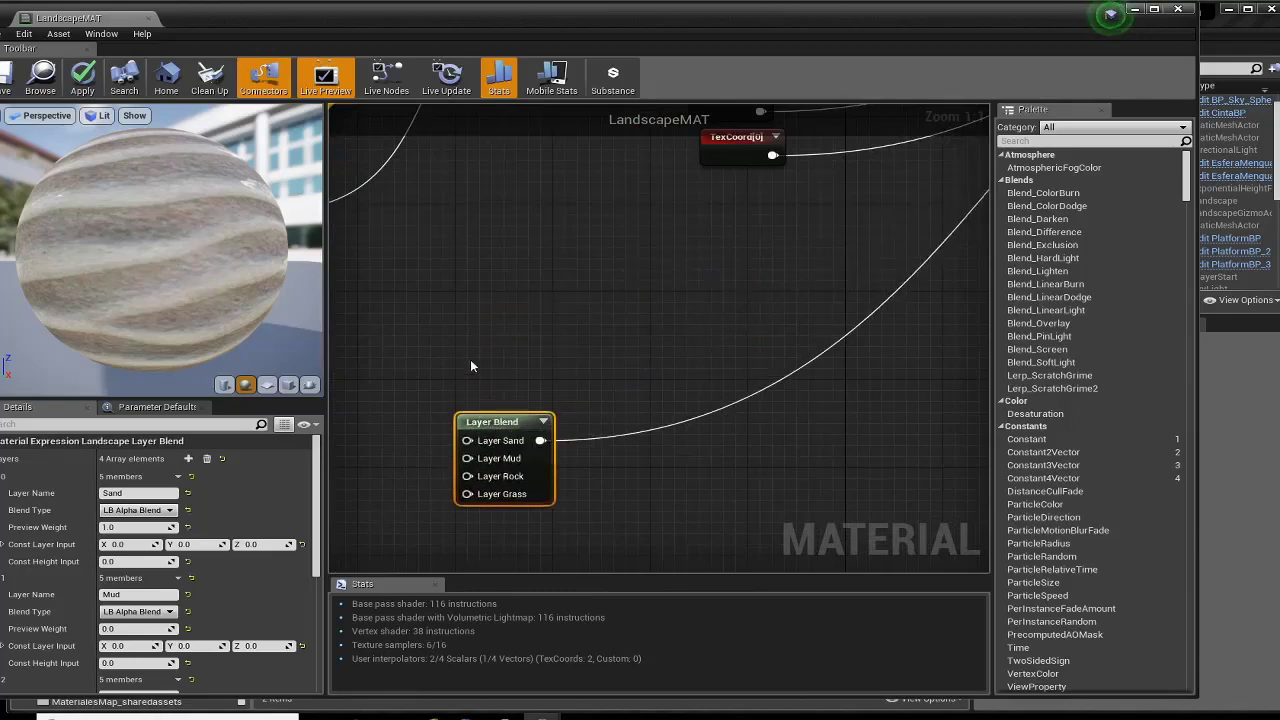
pyautogui.moveTo(390, 23); pyautogui.dragTo(888, 23)
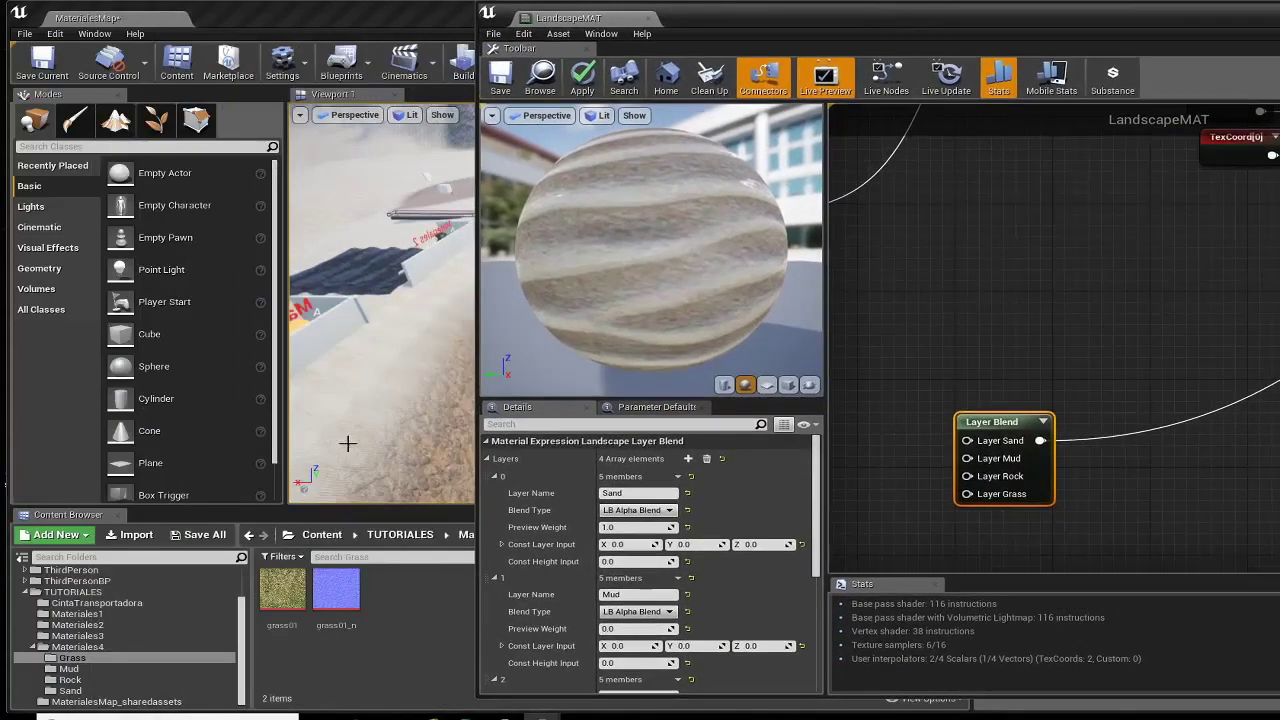
pyautogui.click(68, 668)
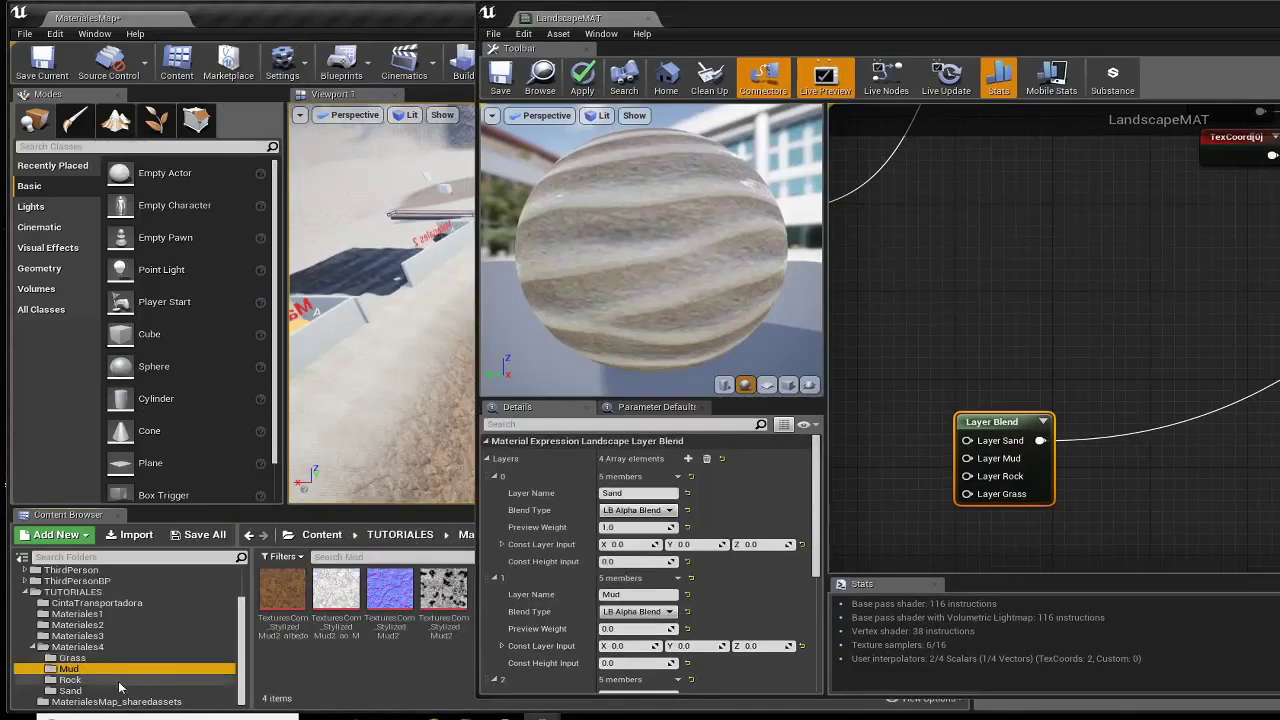
pyautogui.moveTo(336, 592); pyautogui.dragTo(905, 286)
pyautogui.click(1022, 420)
pyautogui.moveTo(1022, 420); pyautogui.dragTo(1214, 322)
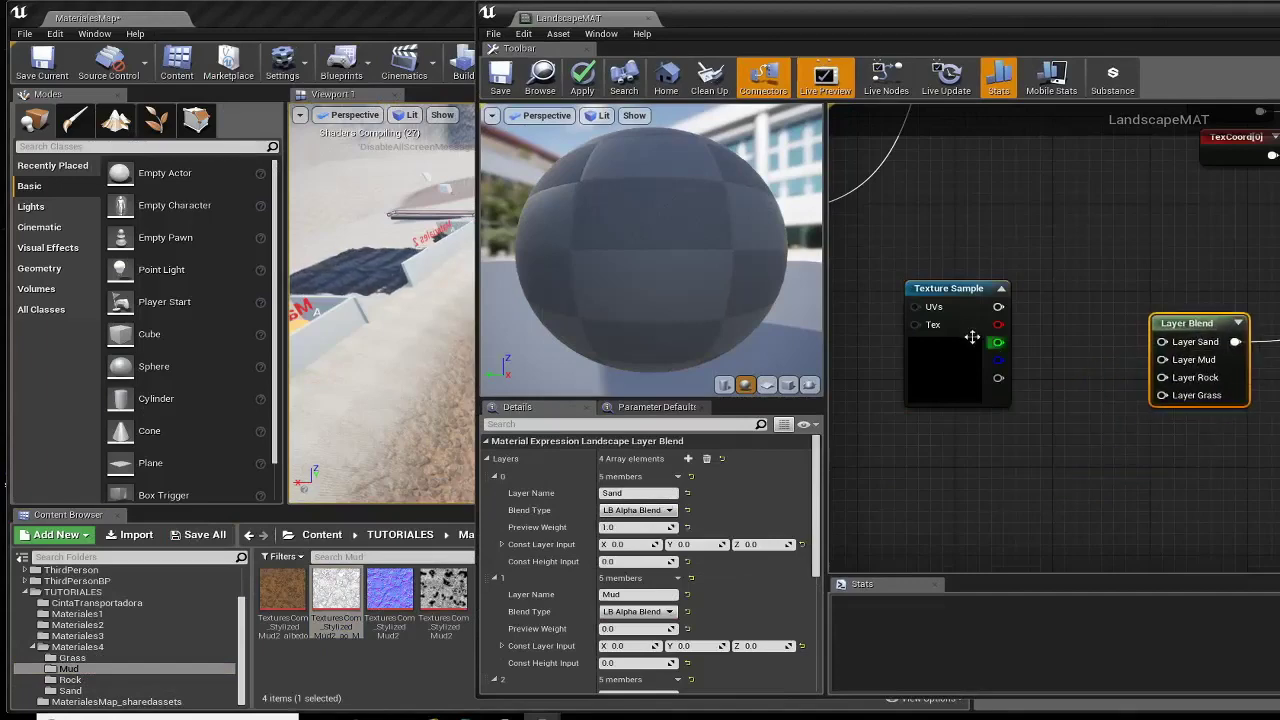
pyautogui.moveTo(997, 312); pyautogui.dragTo(1056, 332)
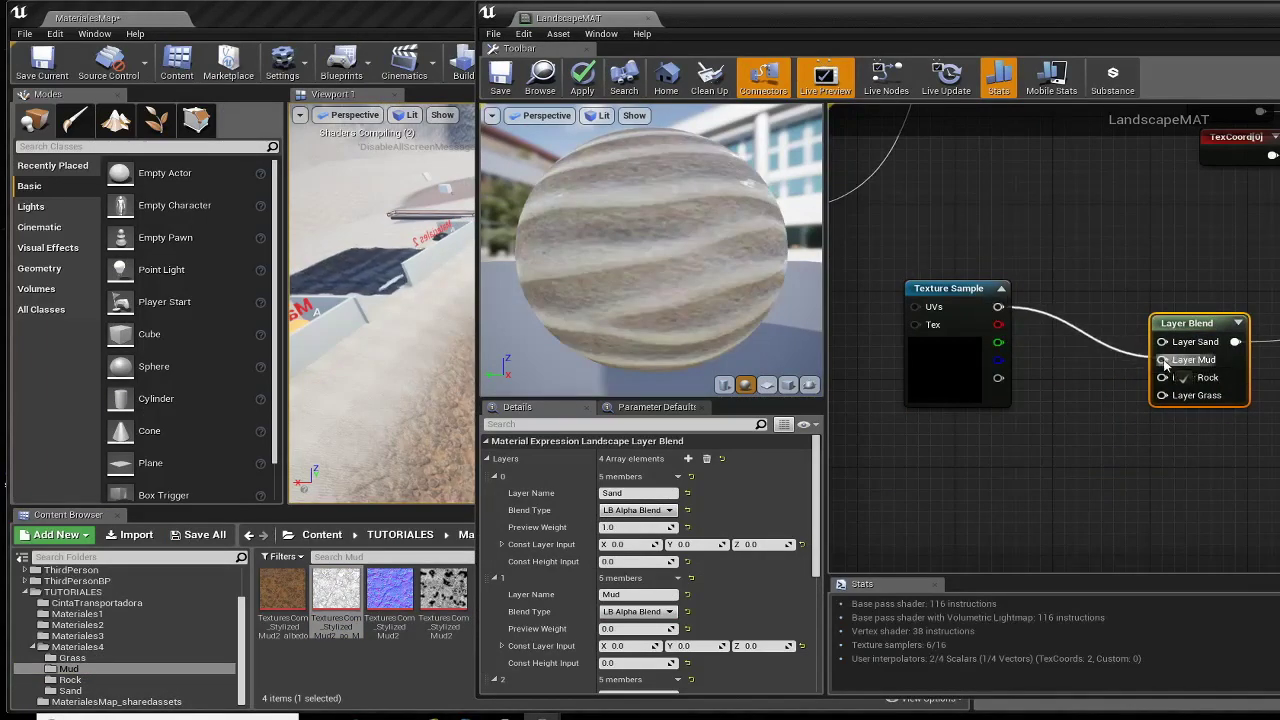
pyautogui.moveTo(1164, 364); pyautogui.dragTo(1162, 360)
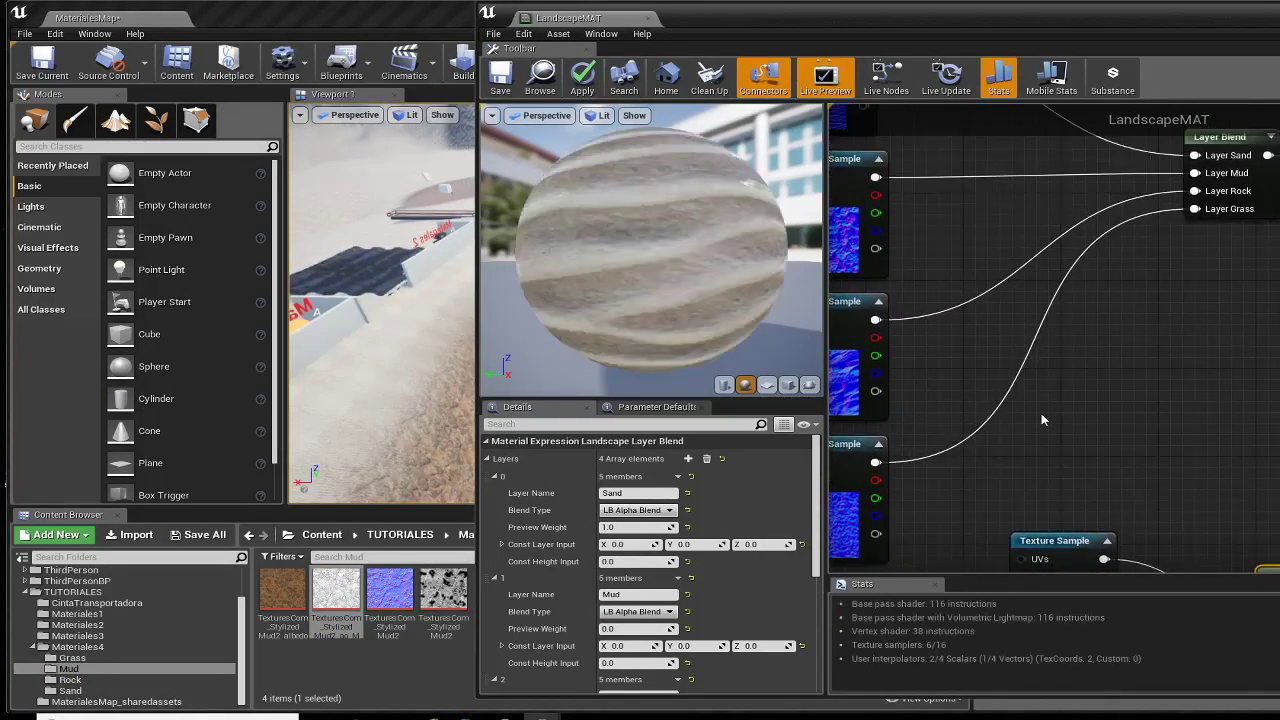
# Step: Check the mud normal sample's Const Coordinate and set the mud ambient occlusion sample's Const Coordinate to 1
pyautogui.moveTo(1085, 278); pyautogui.dragTo(1161, 418, button='right')
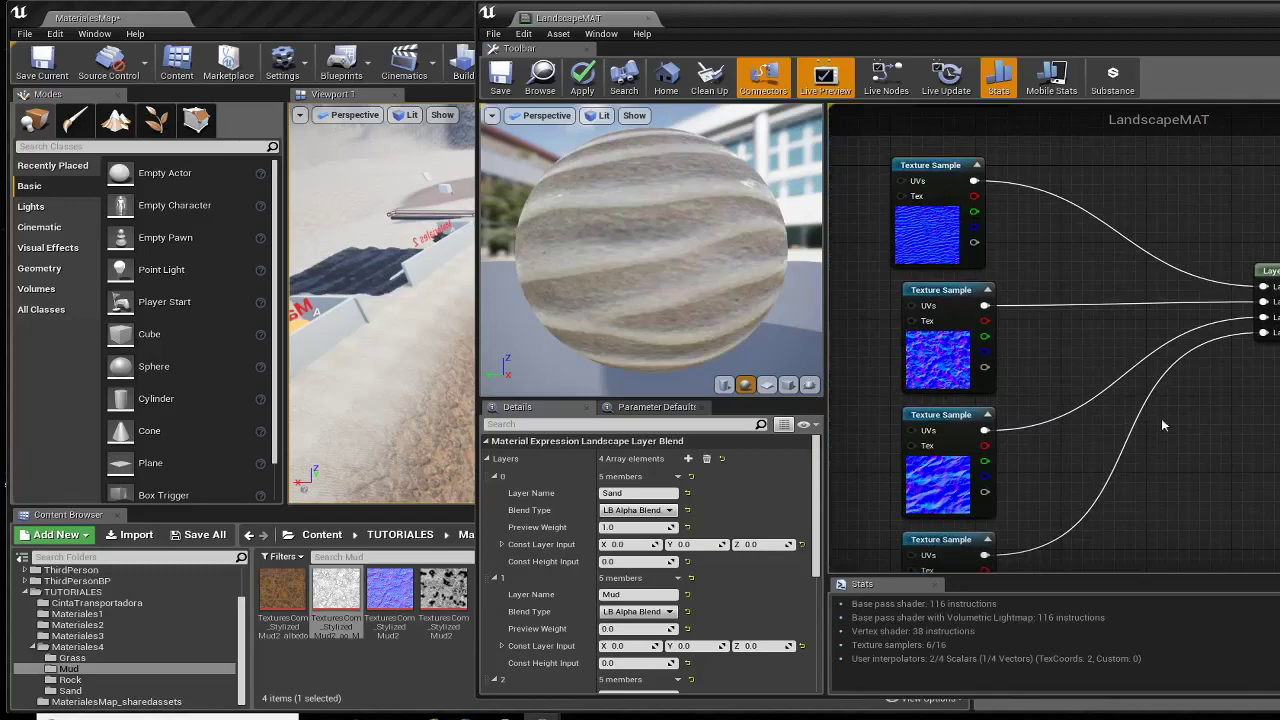
pyautogui.click(947, 294)
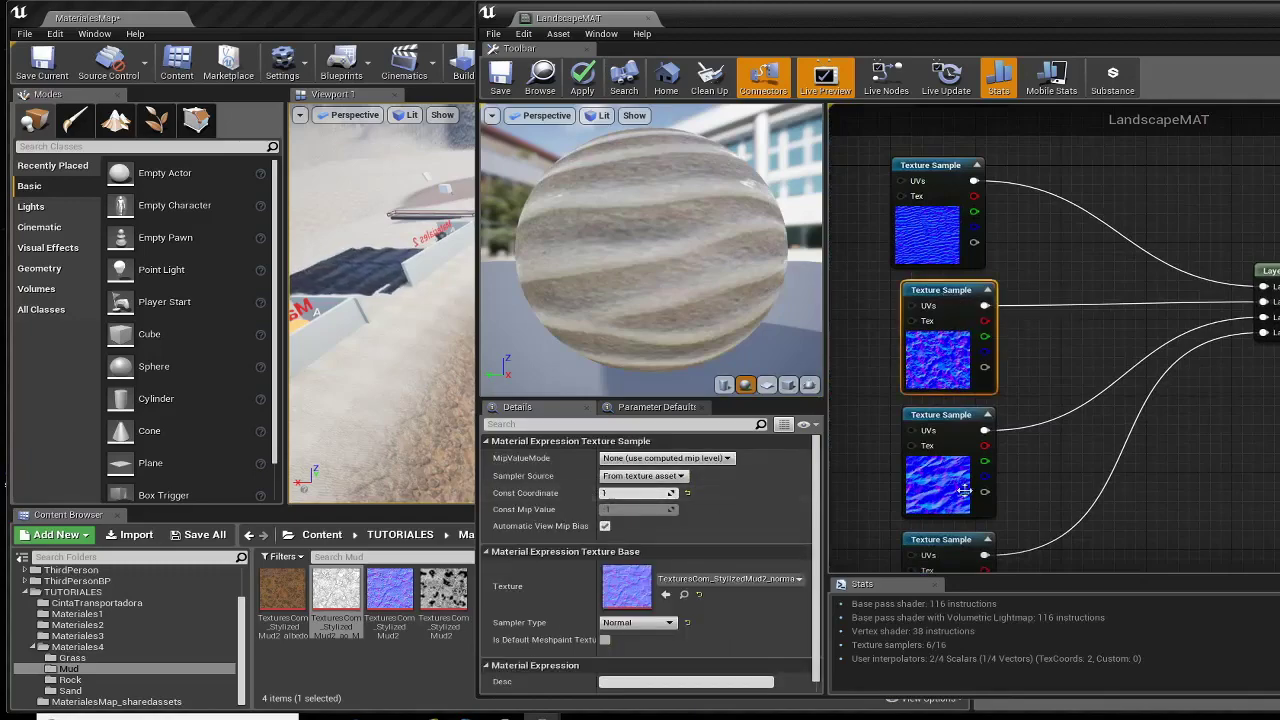
pyautogui.moveTo(963, 490); pyautogui.dragTo(910, 240, button='right')
pyautogui.moveTo(921, 27); pyautogui.dragTo(751, 27)
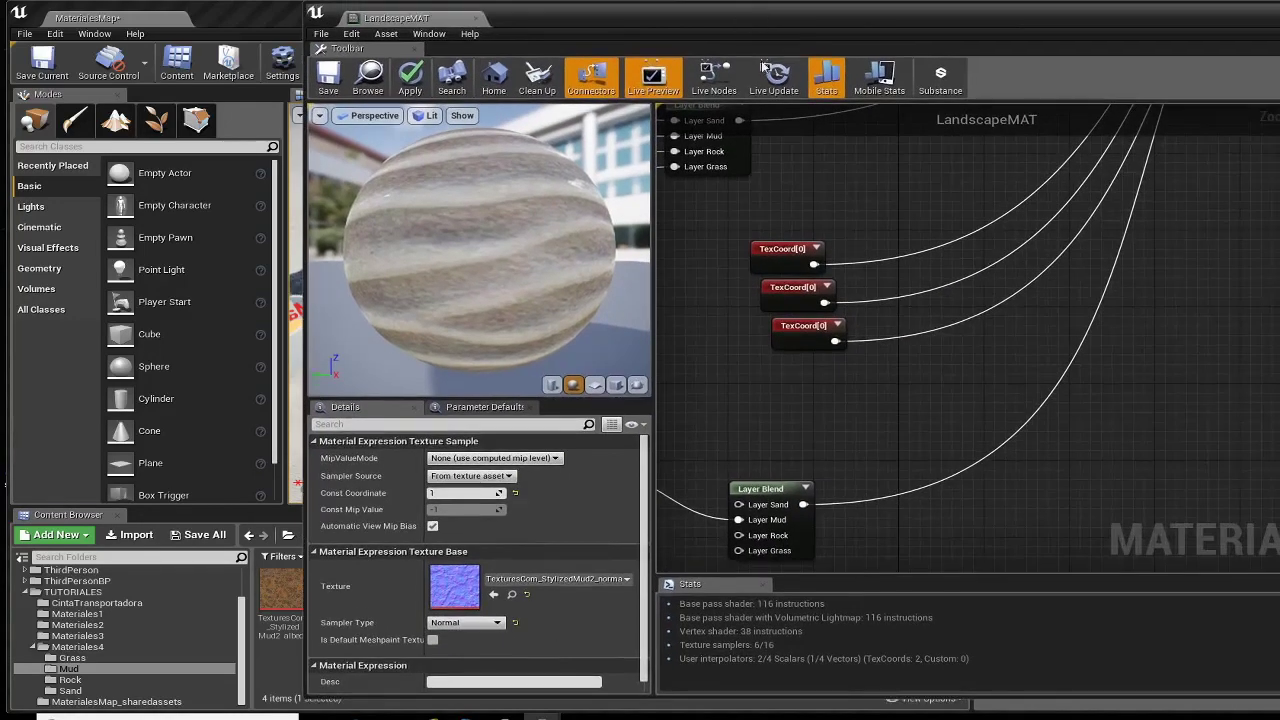
pyautogui.moveTo(700, 470); pyautogui.dragTo(970, 353, button='right')
pyautogui.click(820, 341)
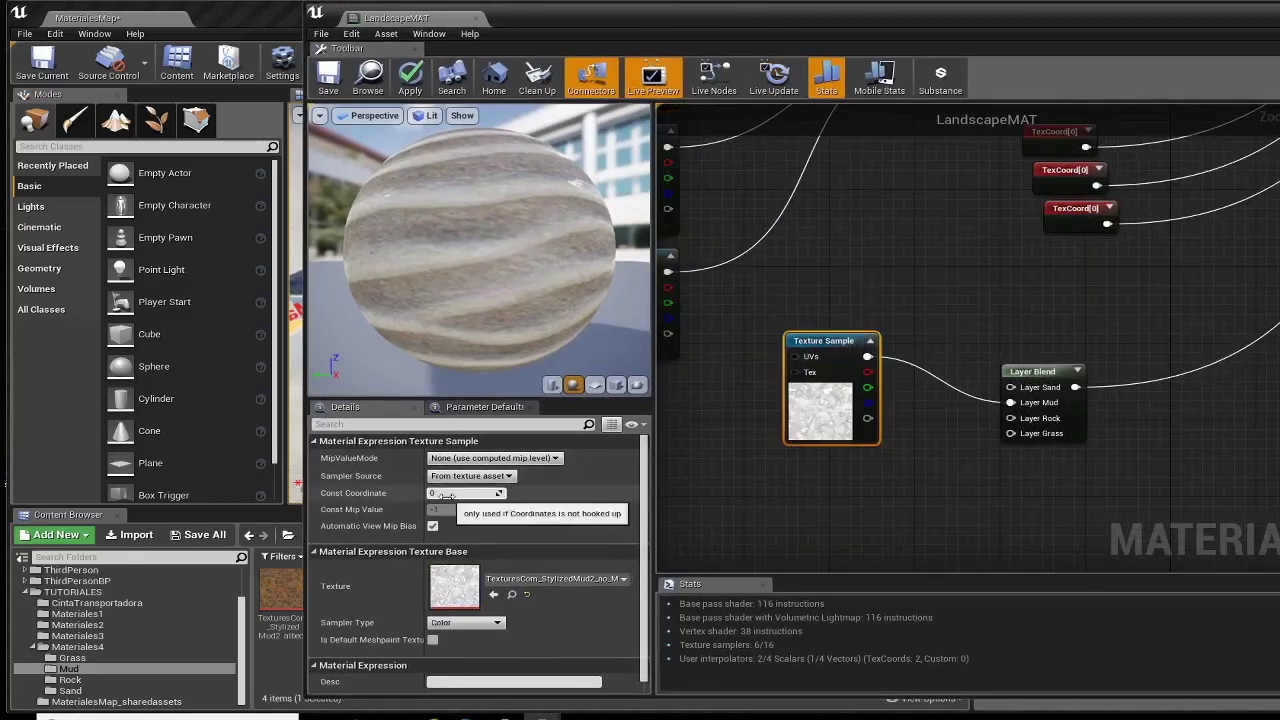
pyautogui.press('Return')
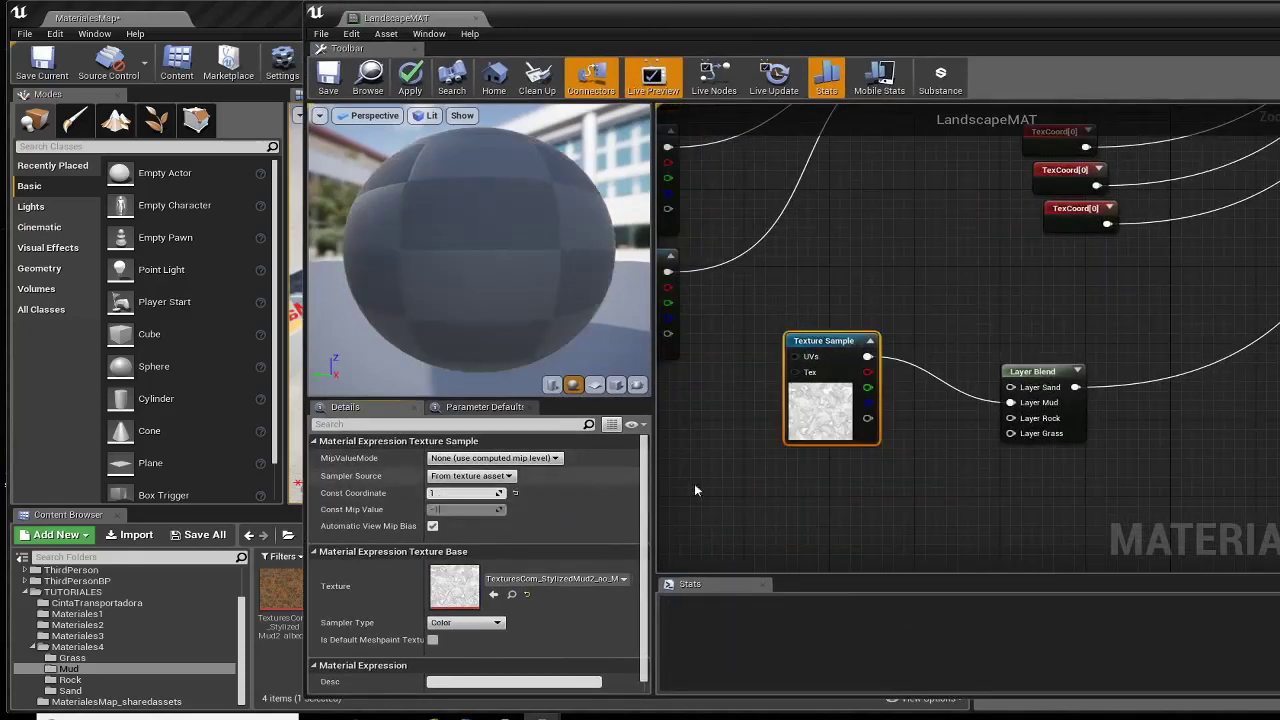
pyautogui.moveTo(720, 480); pyautogui.dragTo(865, 463, button='right')
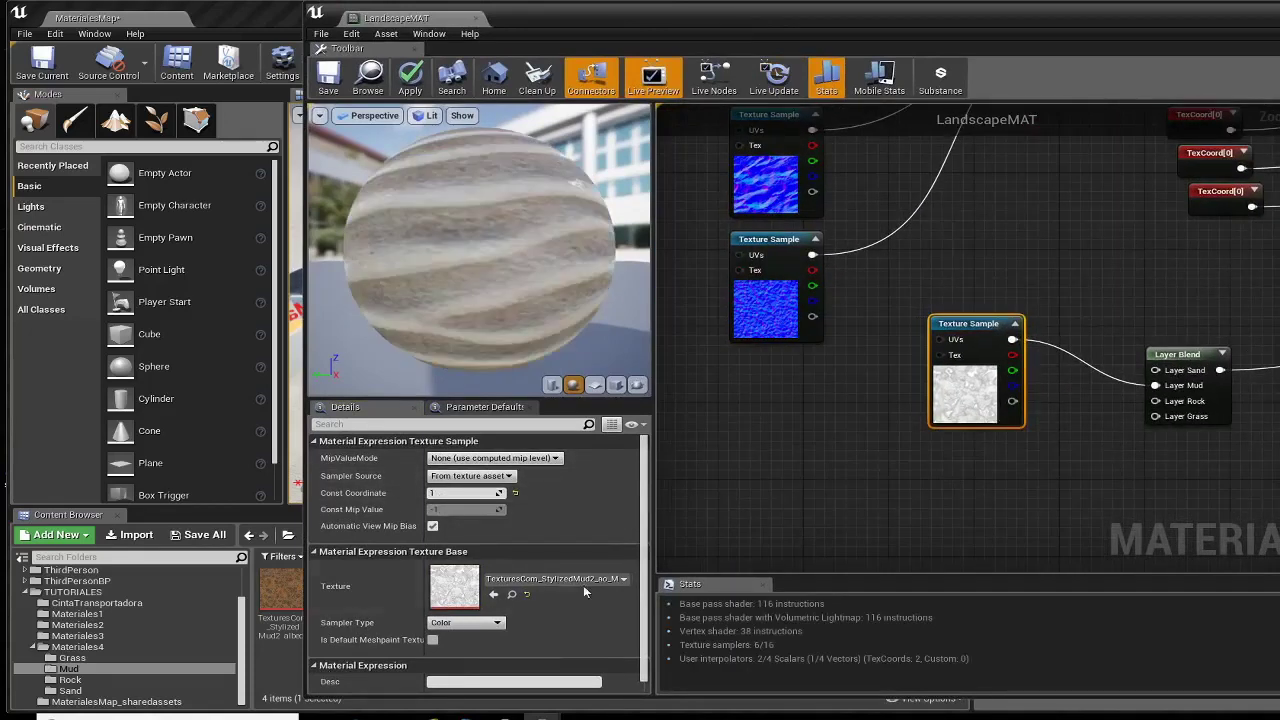
# Step: Check the Rock folder, add the luc-as-seamless-occ texture from the Sand folder and connect it to Layer Sand of the ambient occlusion Layer Blend
pyautogui.click(72, 680)
pyautogui.moveTo(580, 24); pyautogui.dragTo(518, 27)
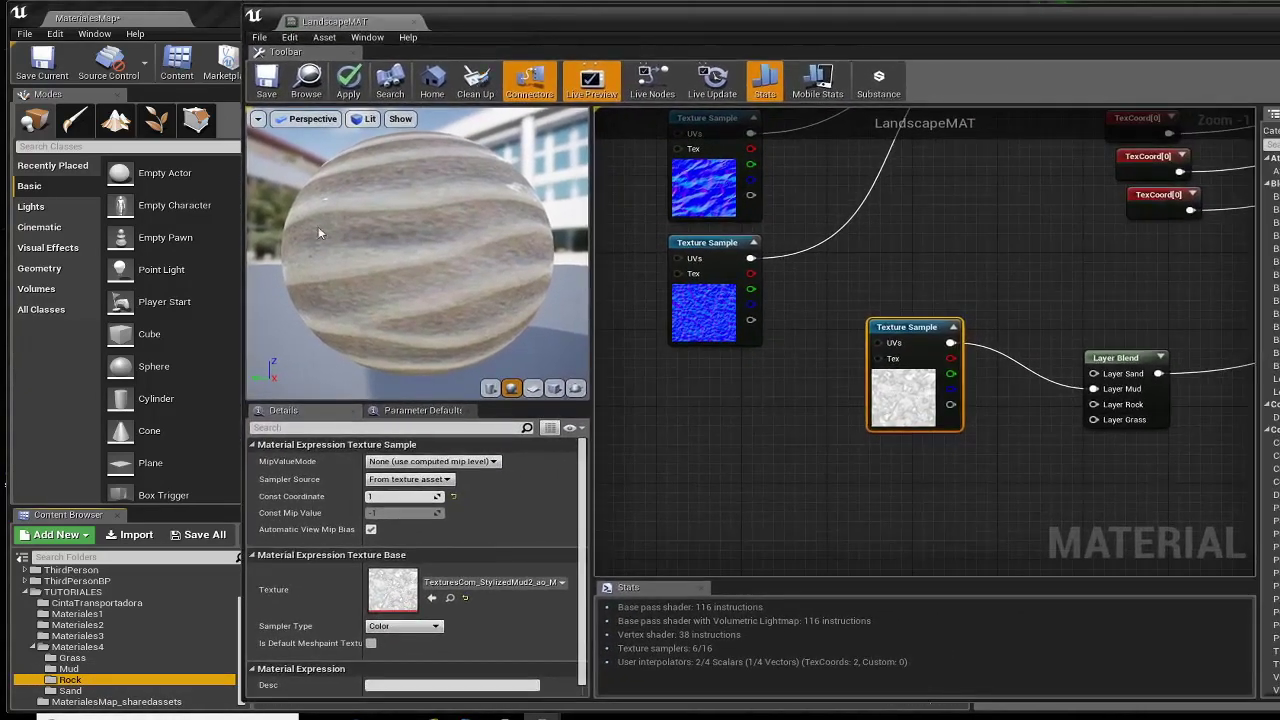
pyautogui.click(72, 691)
pyautogui.moveTo(615, 22); pyautogui.dragTo(815, 19)
pyautogui.moveTo(389, 592); pyautogui.dragTo(1104, 483)
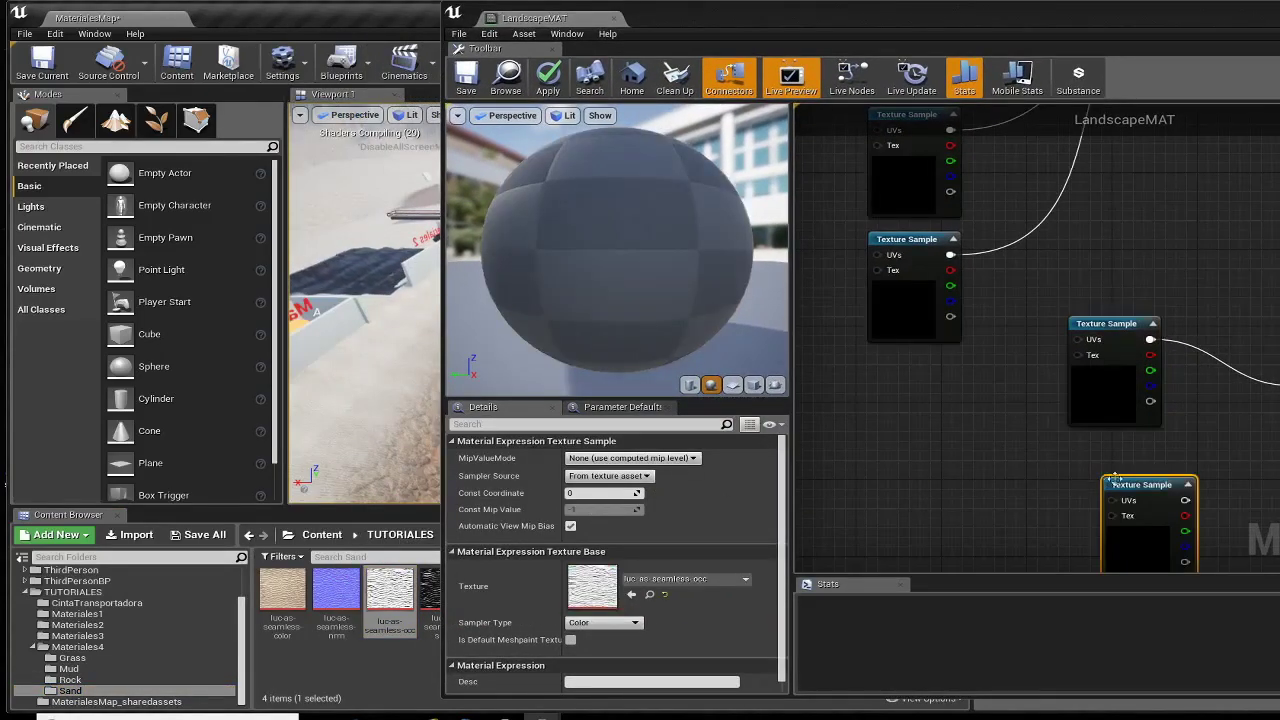
pyautogui.moveTo(1061, 22); pyautogui.dragTo(699, 23)
pyautogui.moveTo(794, 484); pyautogui.dragTo(870, 432)
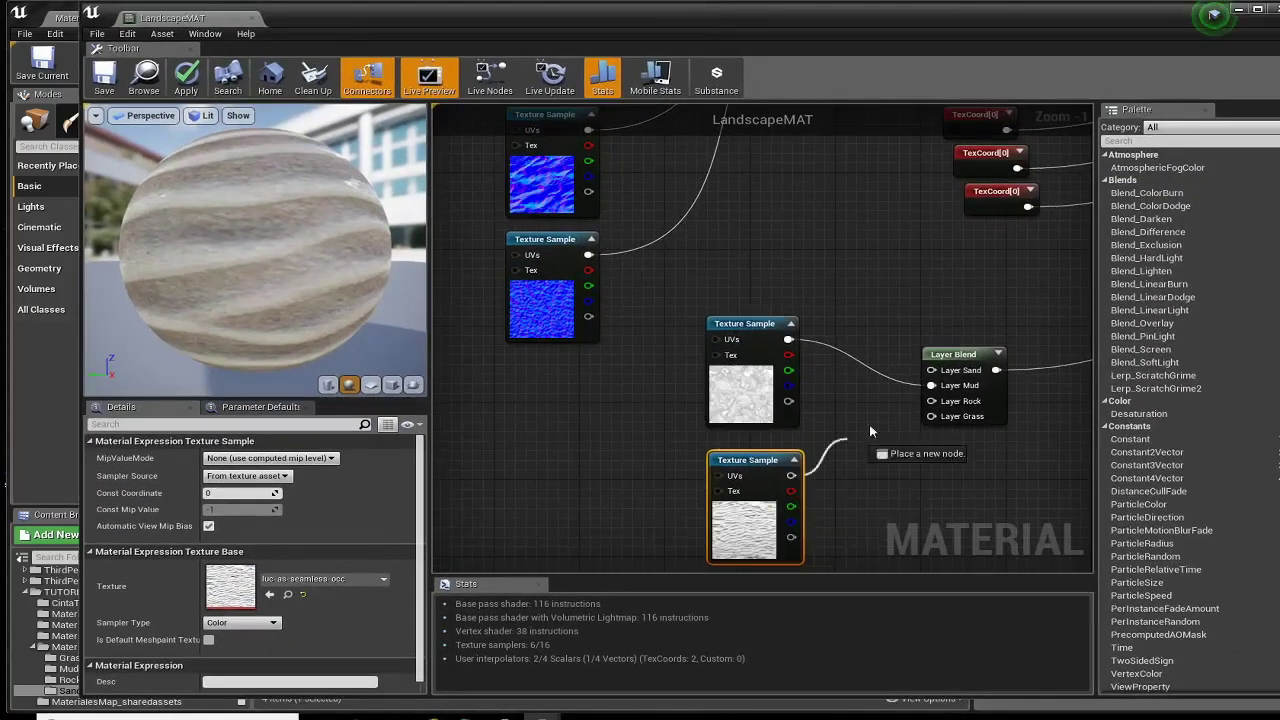
pyautogui.moveTo(936, 376); pyautogui.dragTo(936, 383)
# Step: Stack the two ambient occlusion samples beside their Layer Blend, with sand above mud, and save the material
pyautogui.moveTo(742, 484); pyautogui.dragTo(796, 234)
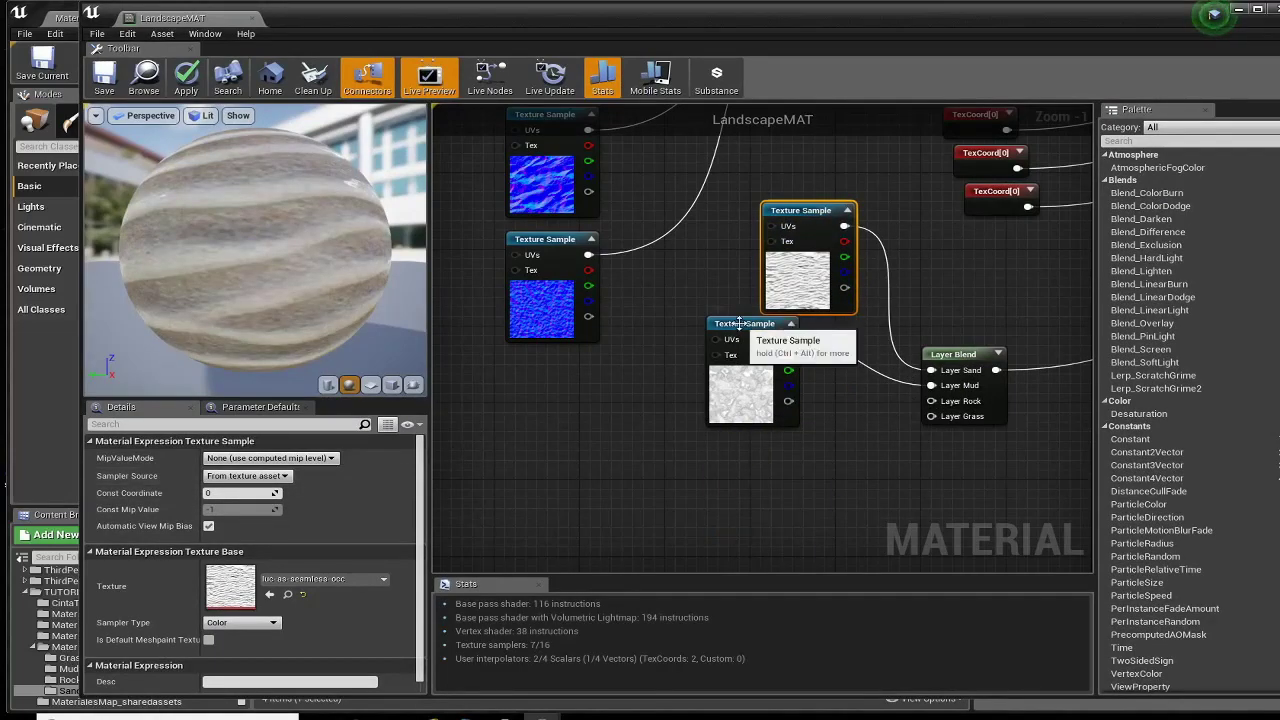
pyautogui.moveTo(740, 323); pyautogui.dragTo(788, 352)
pyautogui.scroll(-4, 617, 405)
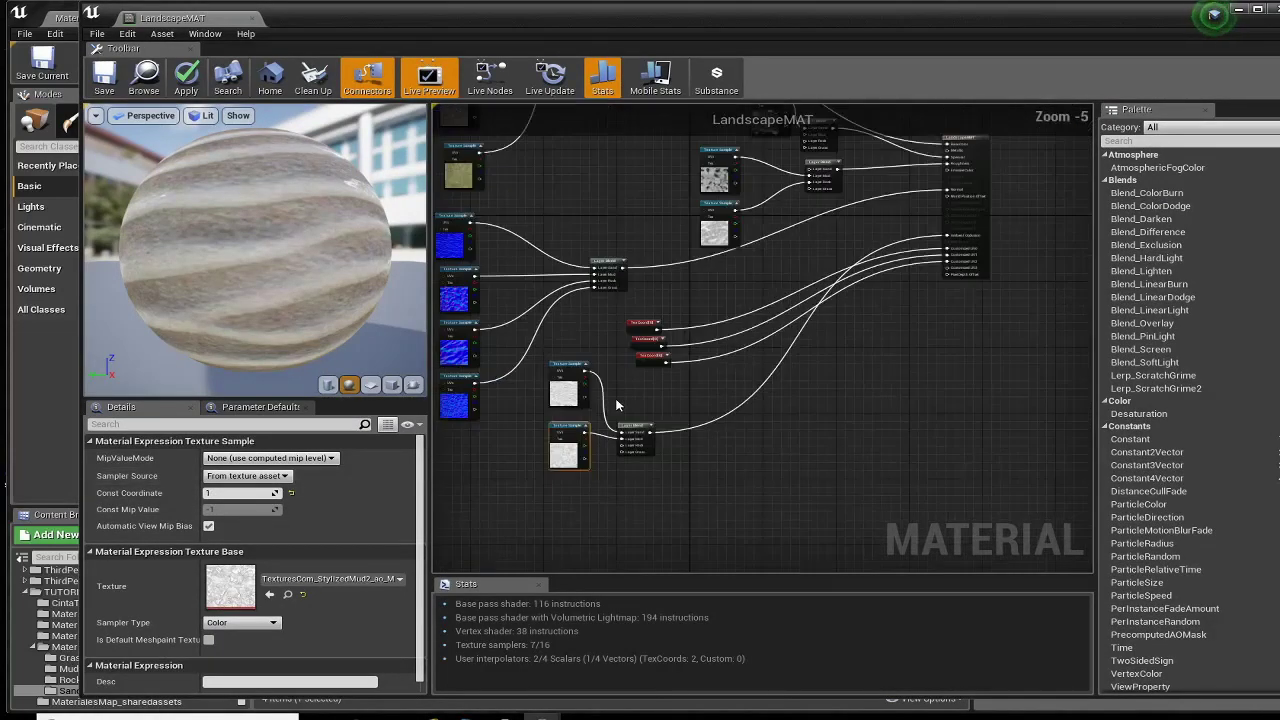
pyautogui.scroll(-1, 617, 405)
pyautogui.moveTo(585, 368); pyautogui.dragTo(638, 438, button='right')
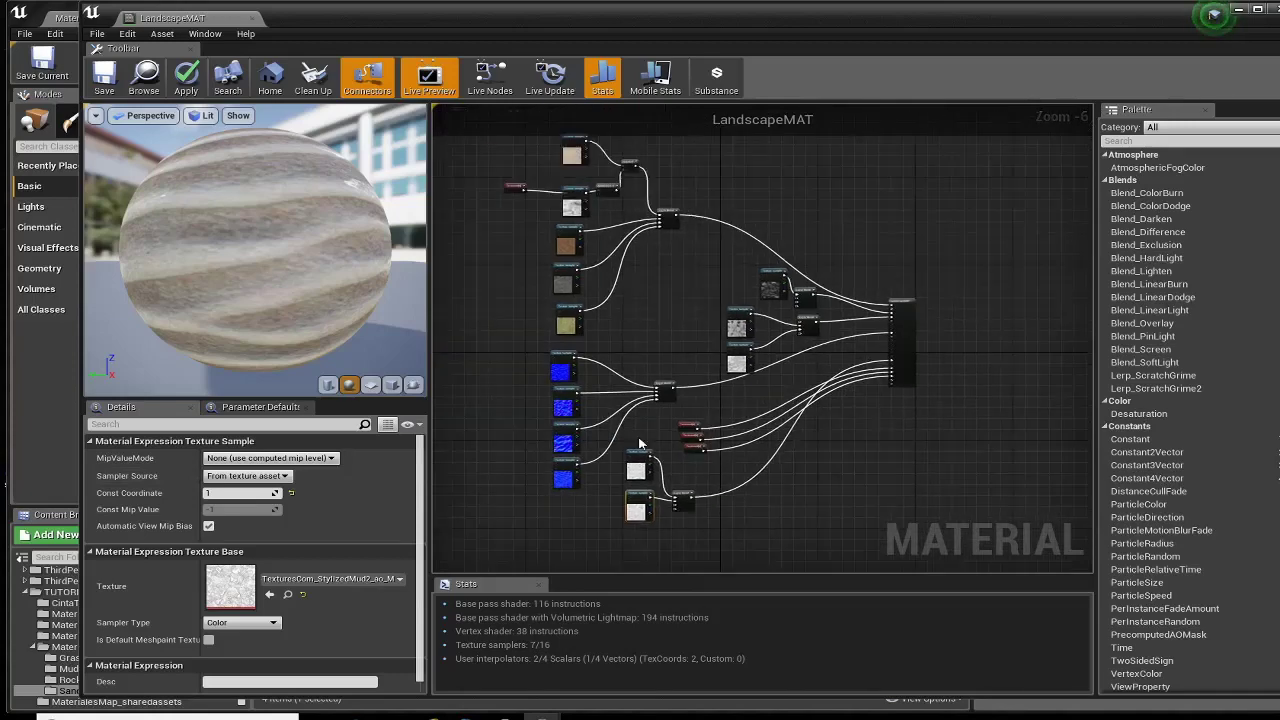
pyautogui.moveTo(363, 28); pyautogui.dragTo(307, 27)
pyautogui.click(38, 82)
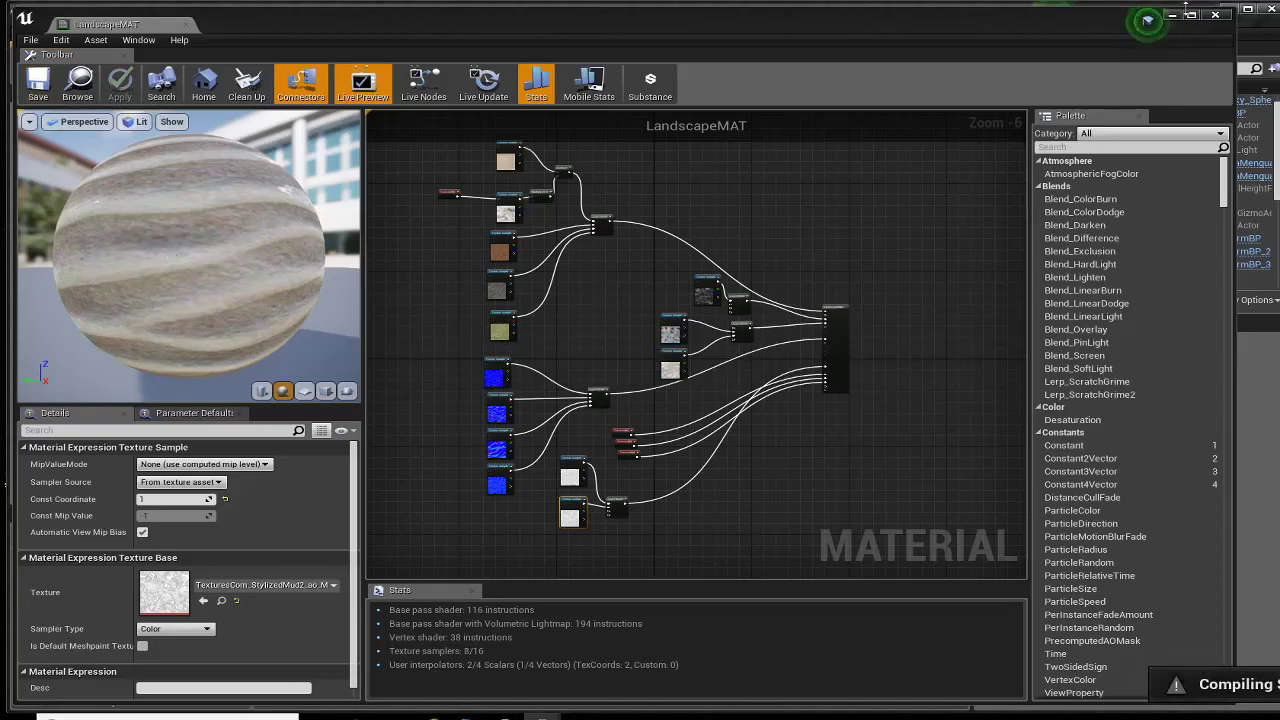
# Step: Close the material editor and play-test the landscape from the sand in full screen, examining the sand and mud before stopping the session
pyautogui.click(1216, 16)
pyautogui.moveTo(628, 300)
pyautogui.mouseDown(button='right')
pyautogui.moveTo(600, 330)
pyautogui.moveTo(660, 300)
pyautogui.moveTo(640, 290)
pyautogui.mouseUp(button='right')
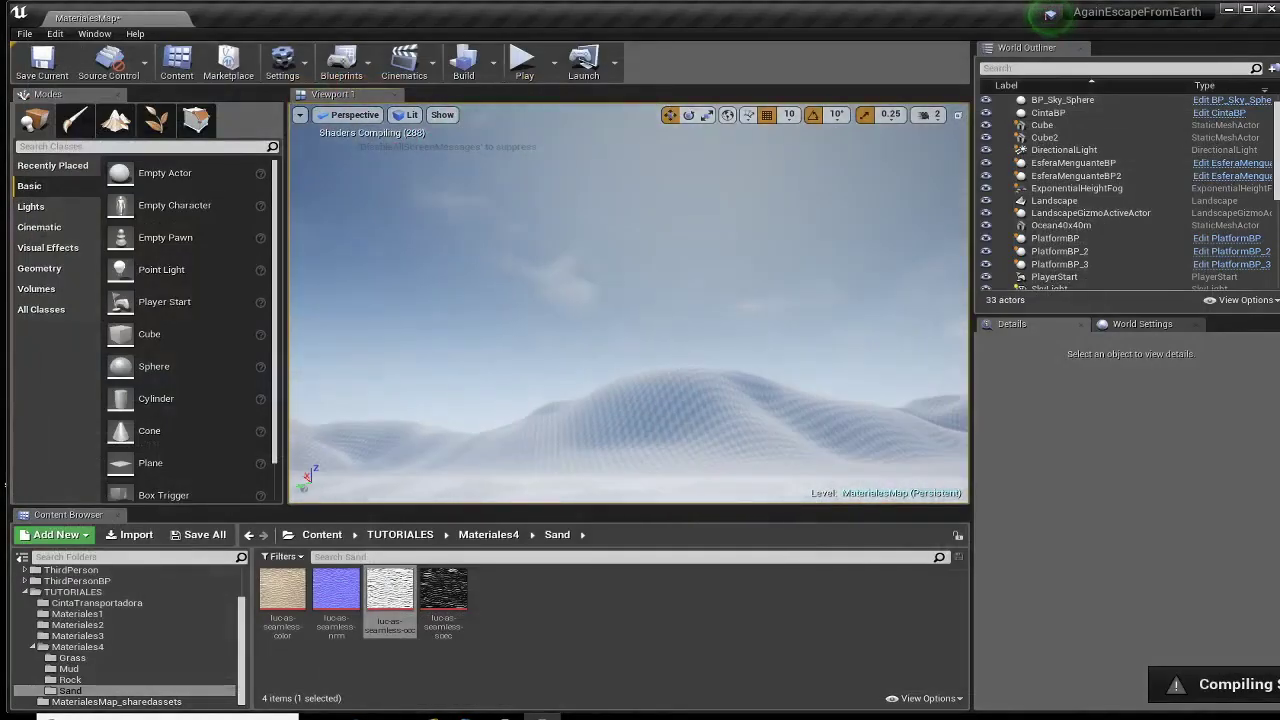
pyautogui.rightClick(595, 358)
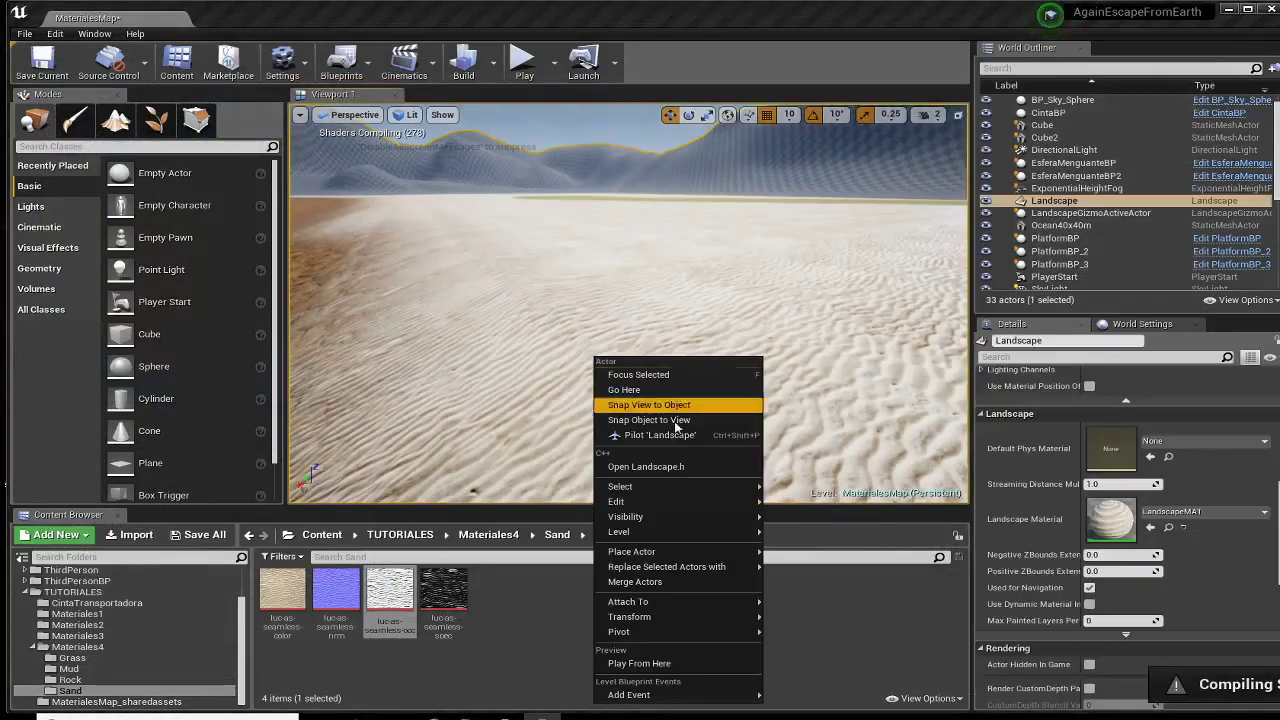
pyautogui.click(639, 663)
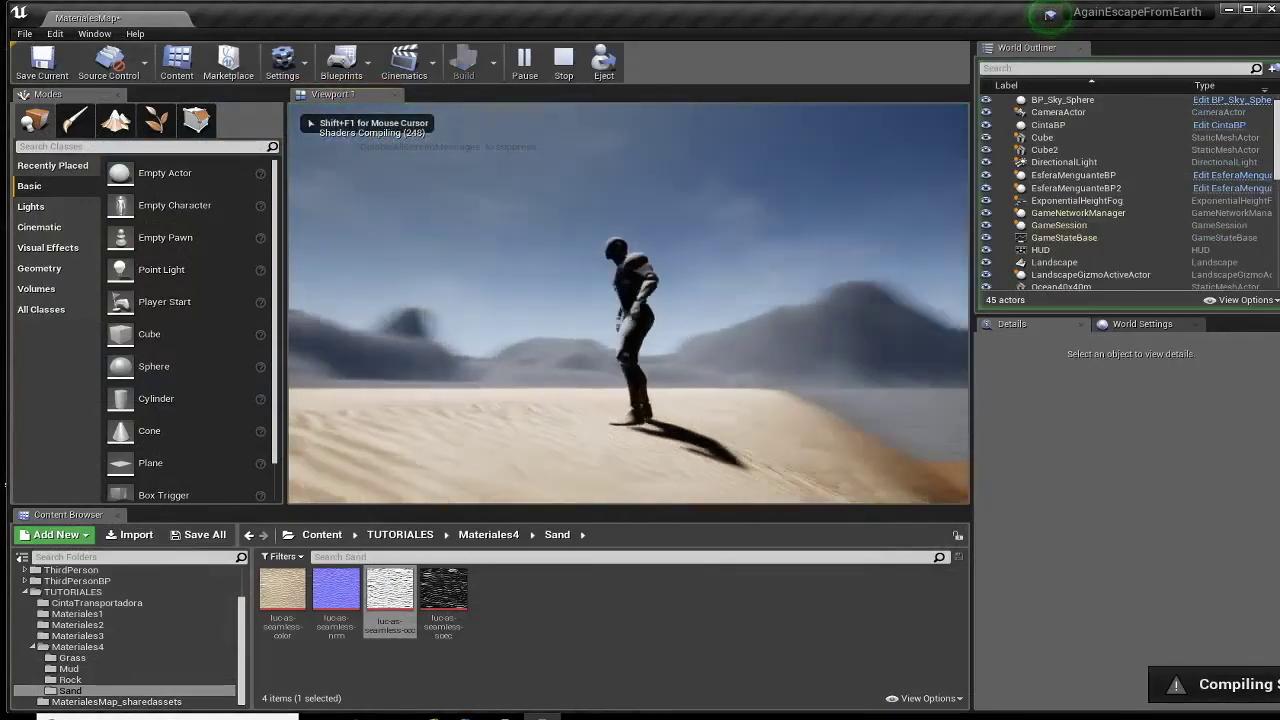
pyautogui.press('F11')
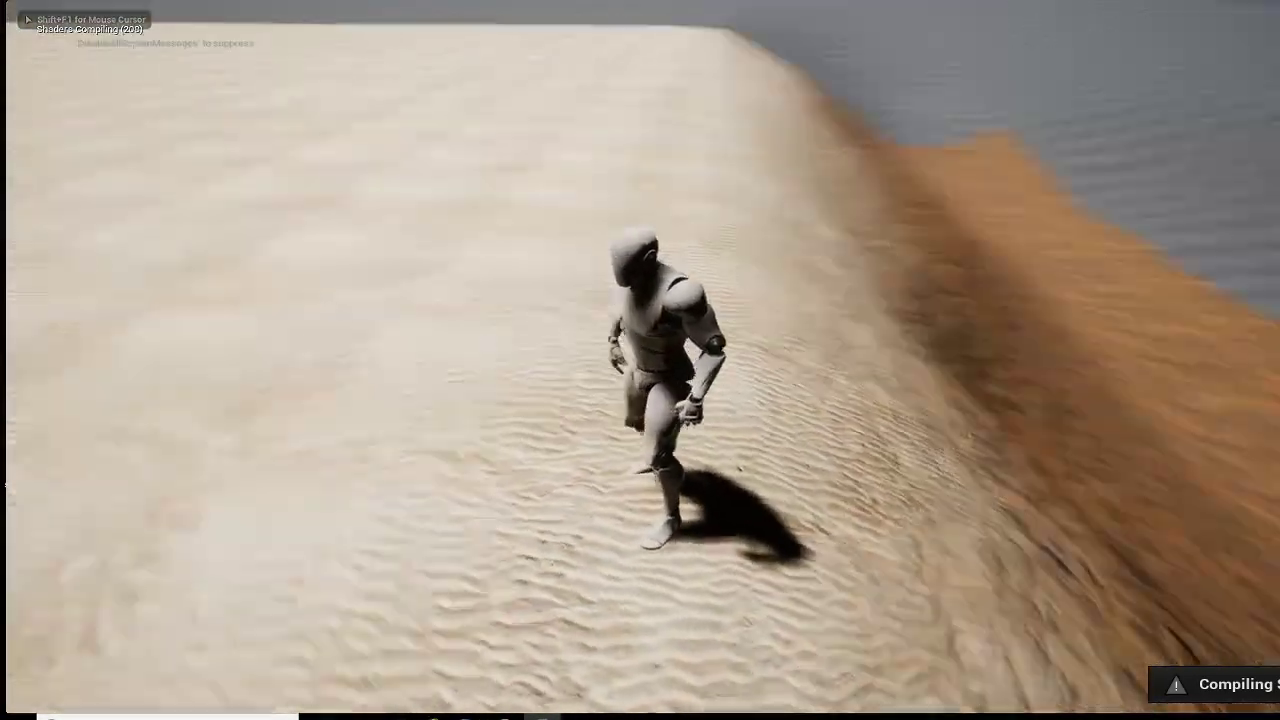
pyautogui.press('w')
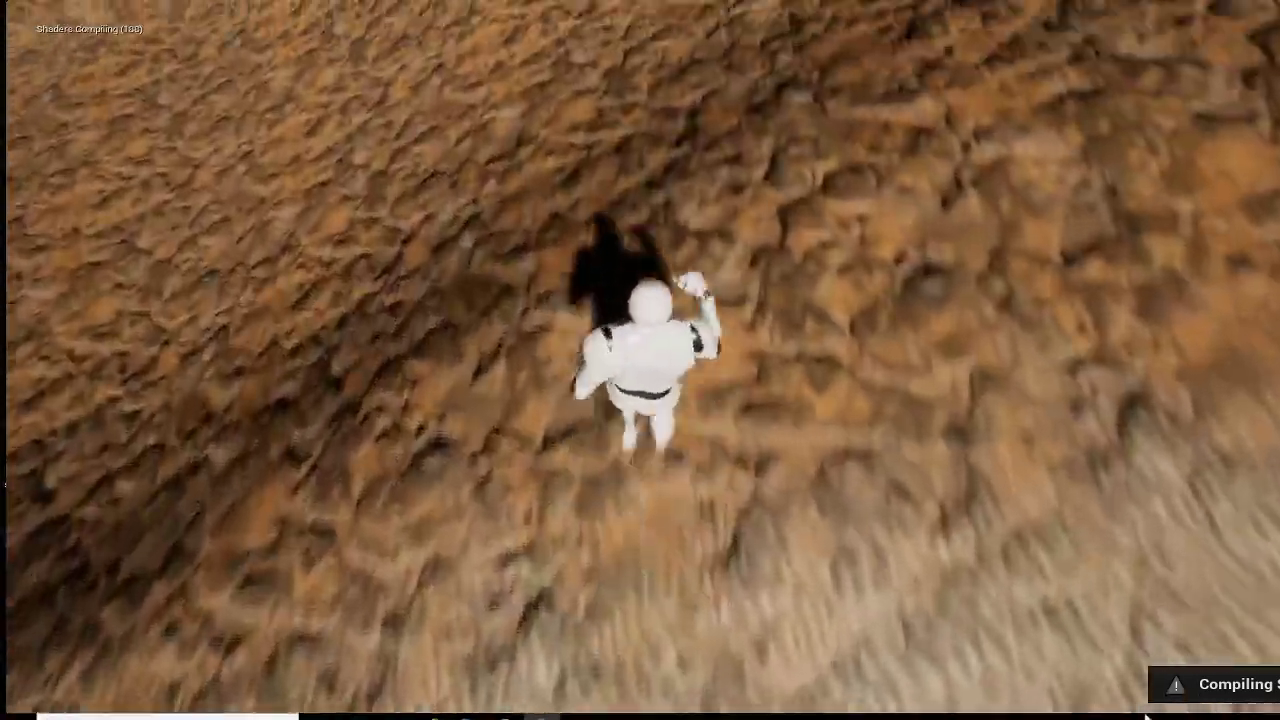
pyautogui.press('w')
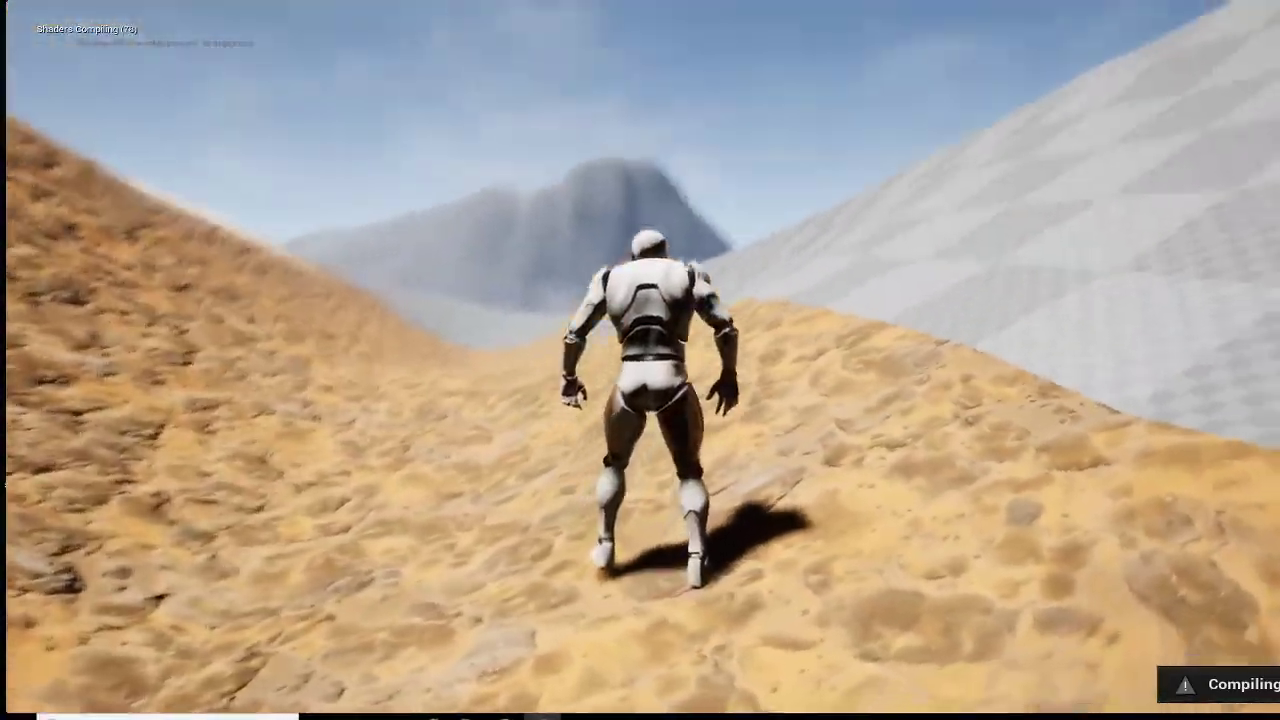
pyautogui.press('w')
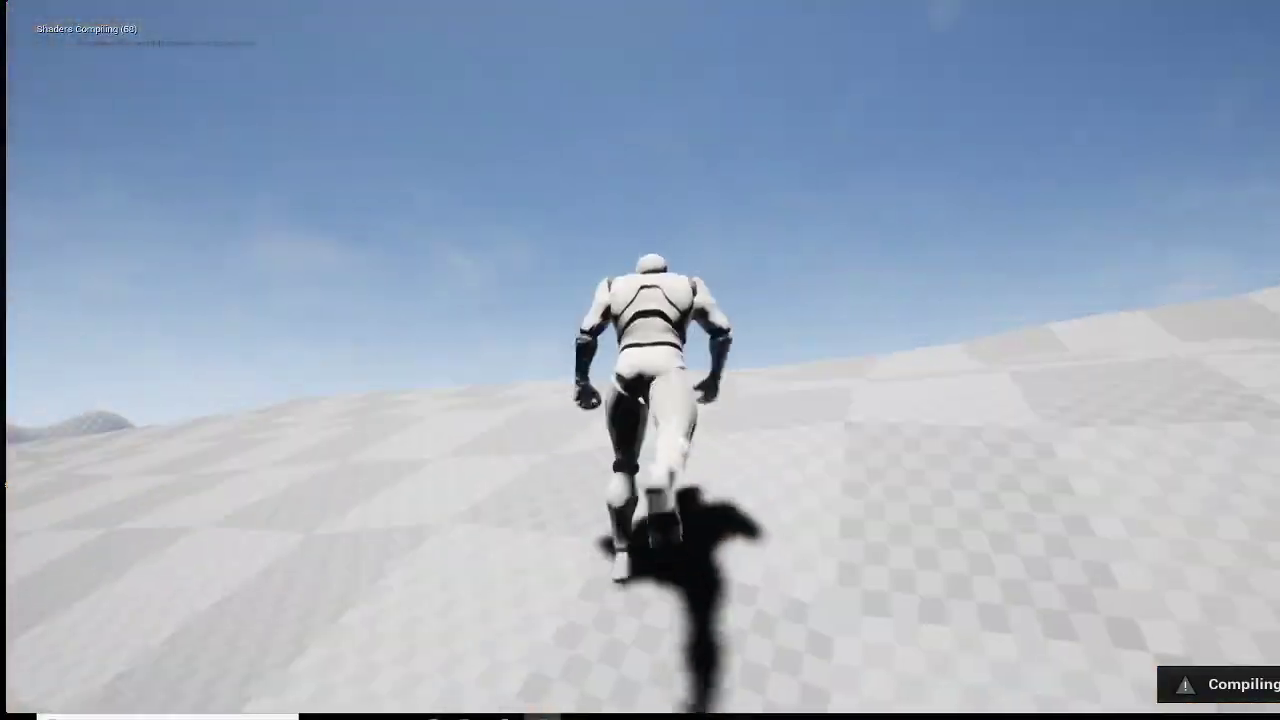
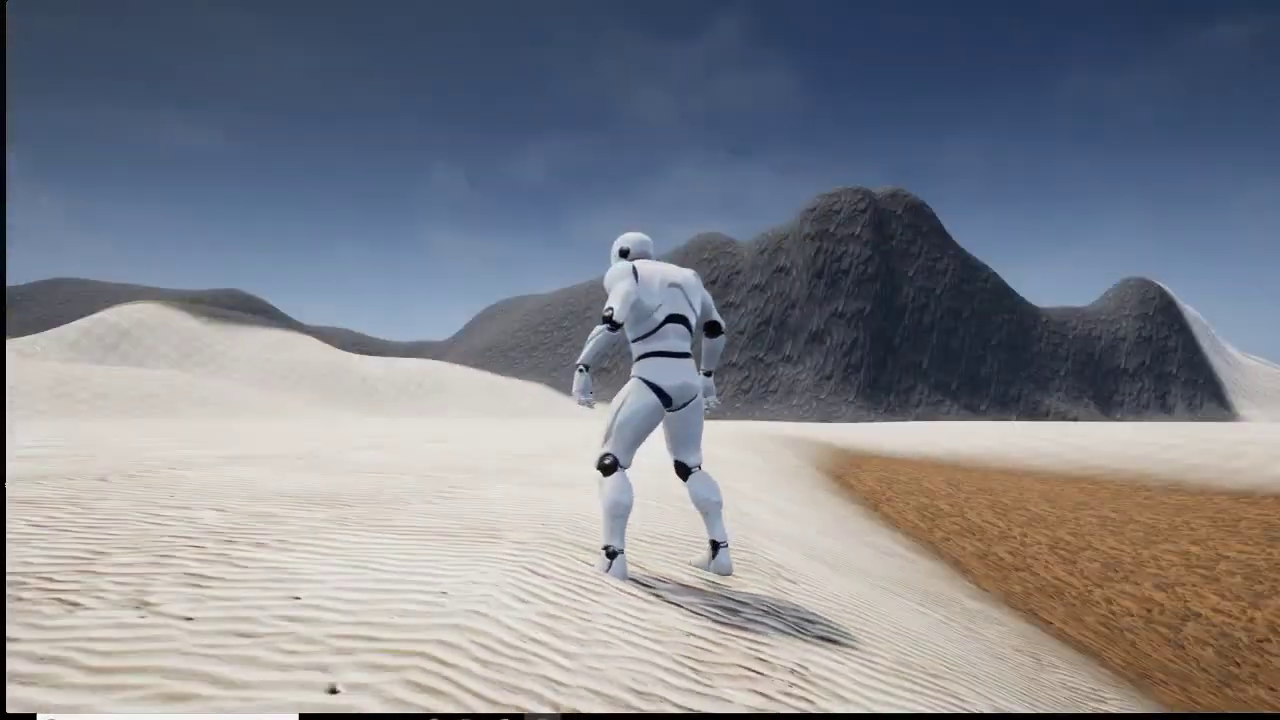
pyautogui.press('Escape')
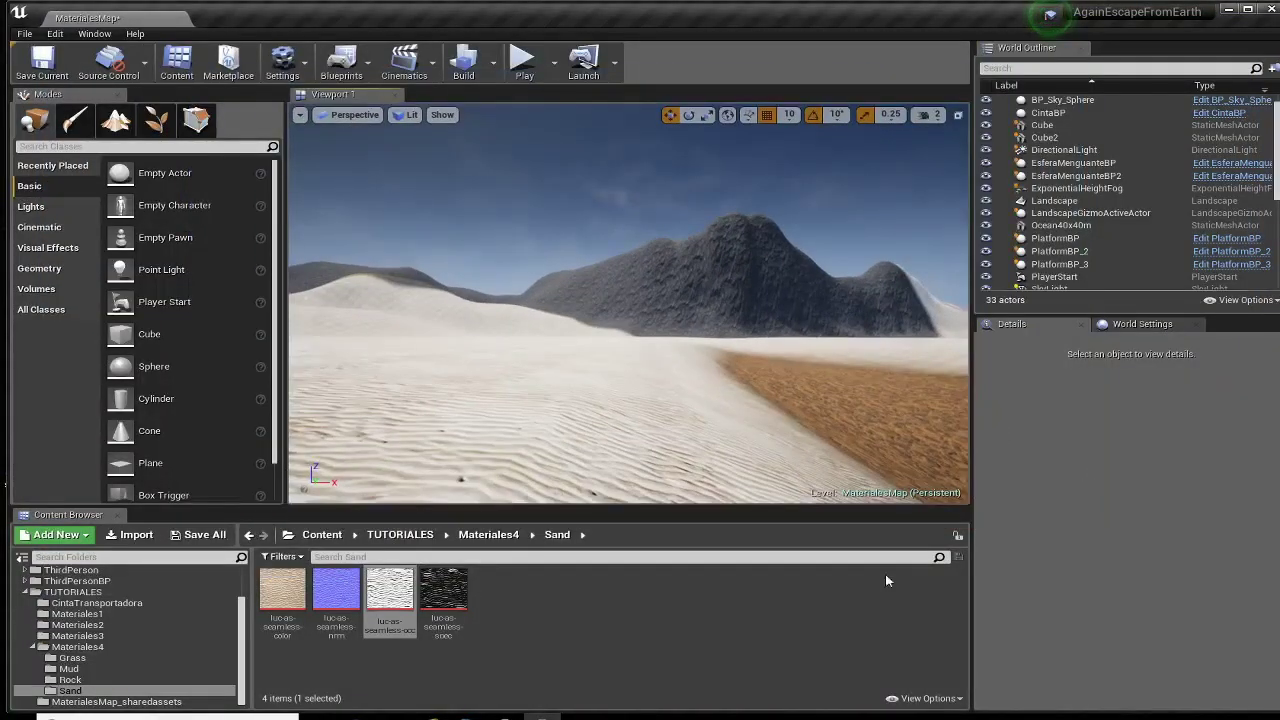
# Step: Inspect the normal and roughness textures in the Mud folder
pyautogui.click(69, 668)
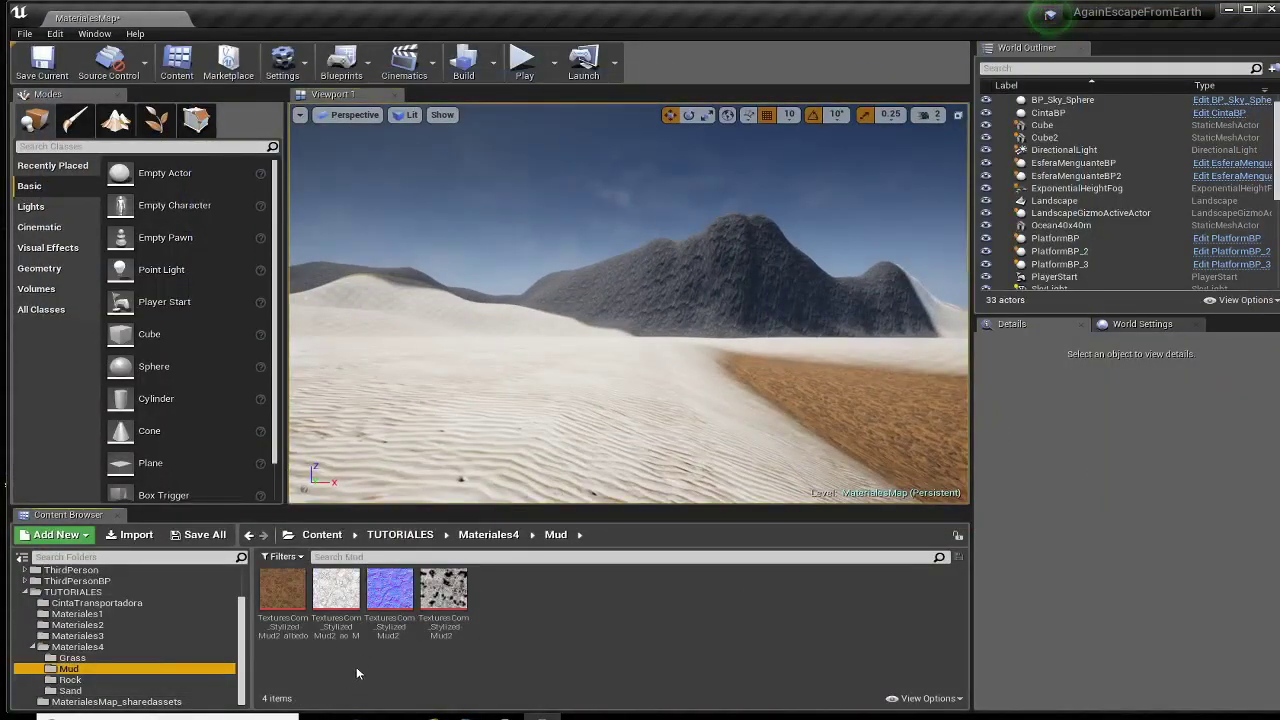
pyautogui.click(443, 595)
pyautogui.click(387, 595)
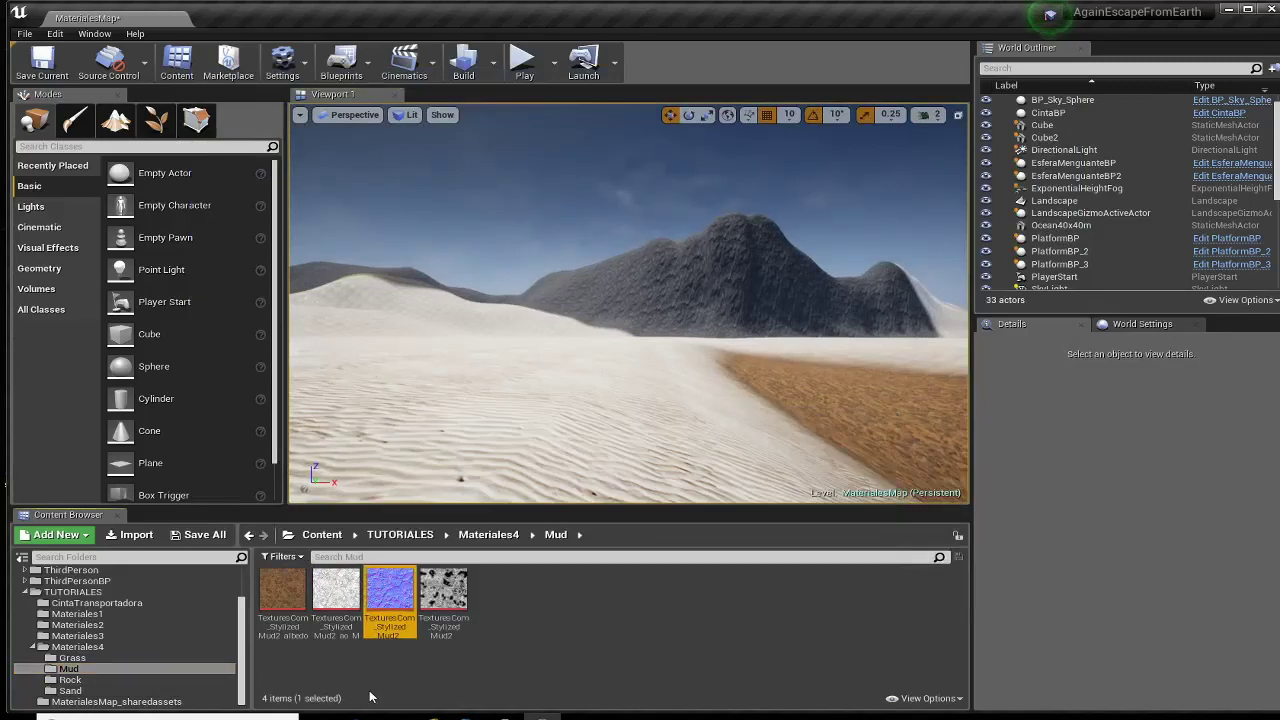
# Step: Reopen LandscapeMAT from Materiales4, compare its Specular and Roughness Layer Blends with the Mud folder's textures, and close the material
pyautogui.click(78, 647)
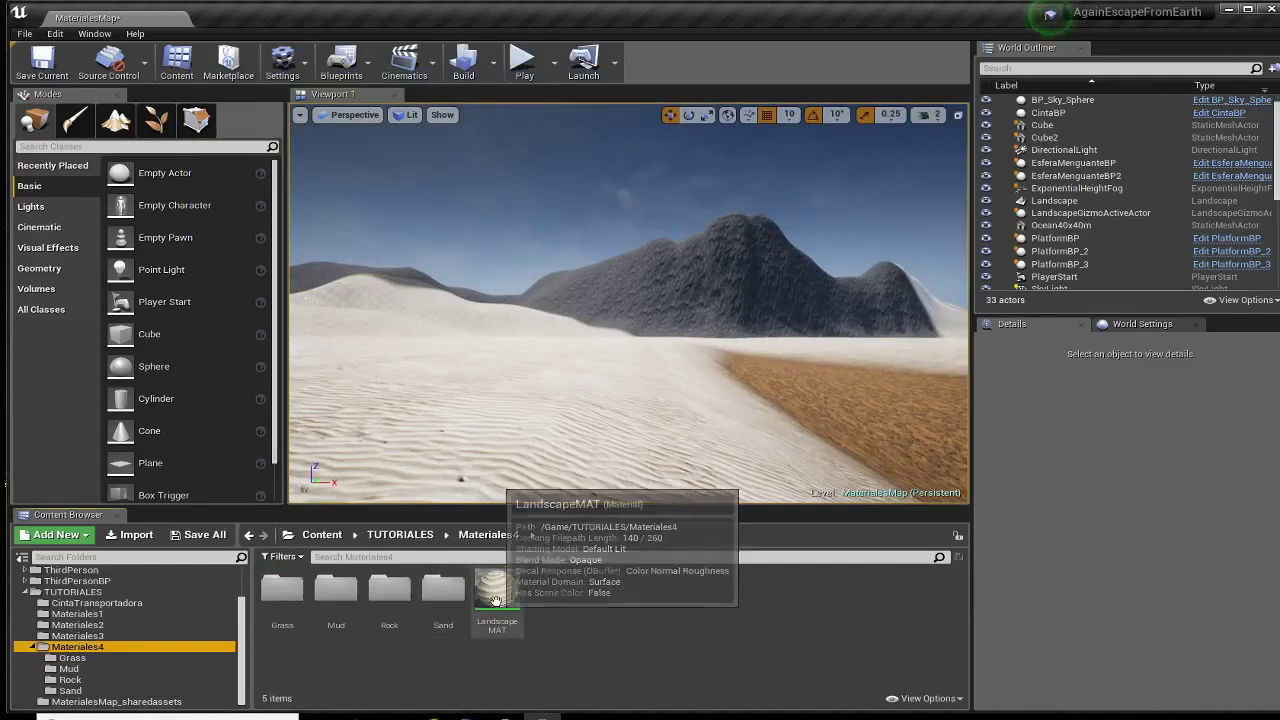
pyautogui.doubleClick(490, 588)
pyautogui.moveTo(608, 432); pyautogui.dragTo(808, 306, button='right')
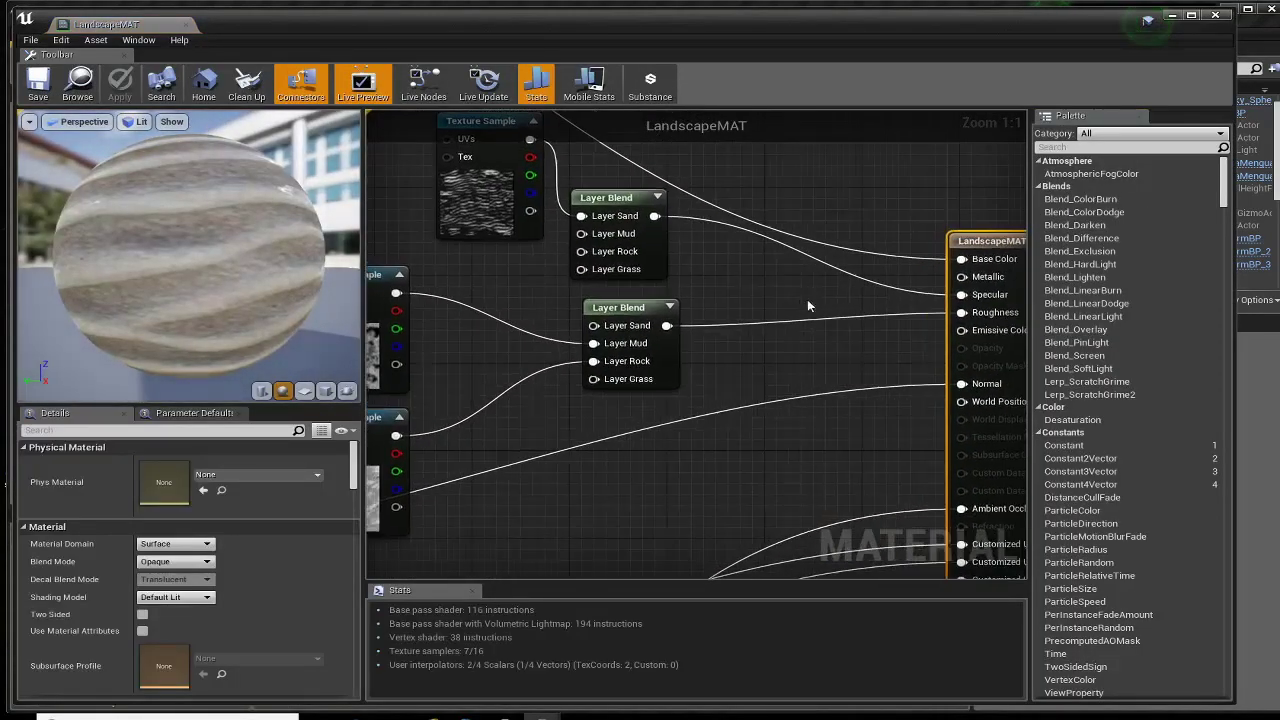
pyautogui.moveTo(493, 47); pyautogui.dragTo(1001, 37)
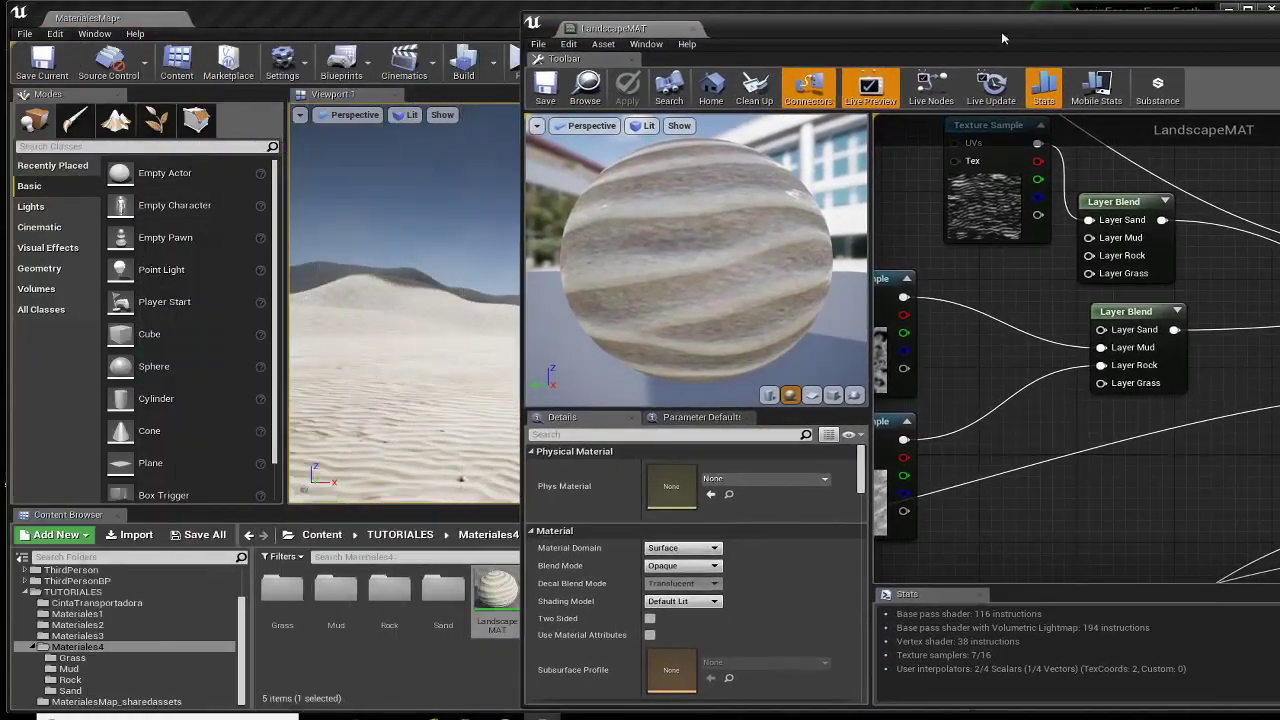
pyautogui.click(92, 671)
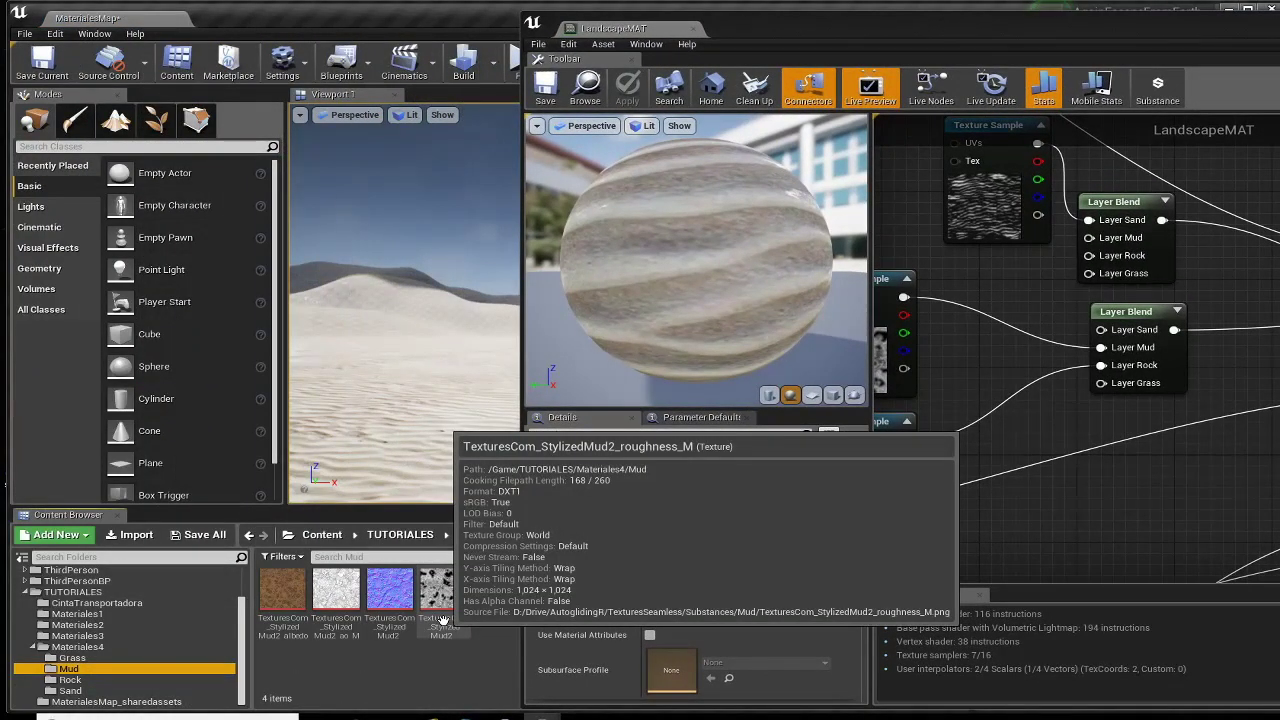
pyautogui.moveTo(1108, 434)
pyautogui.mouseDown(button='right')
pyautogui.moveTo(923, 456)
pyautogui.moveTo(1259, 414)
pyautogui.moveTo(1091, 419)
pyautogui.mouseUp(button='right')
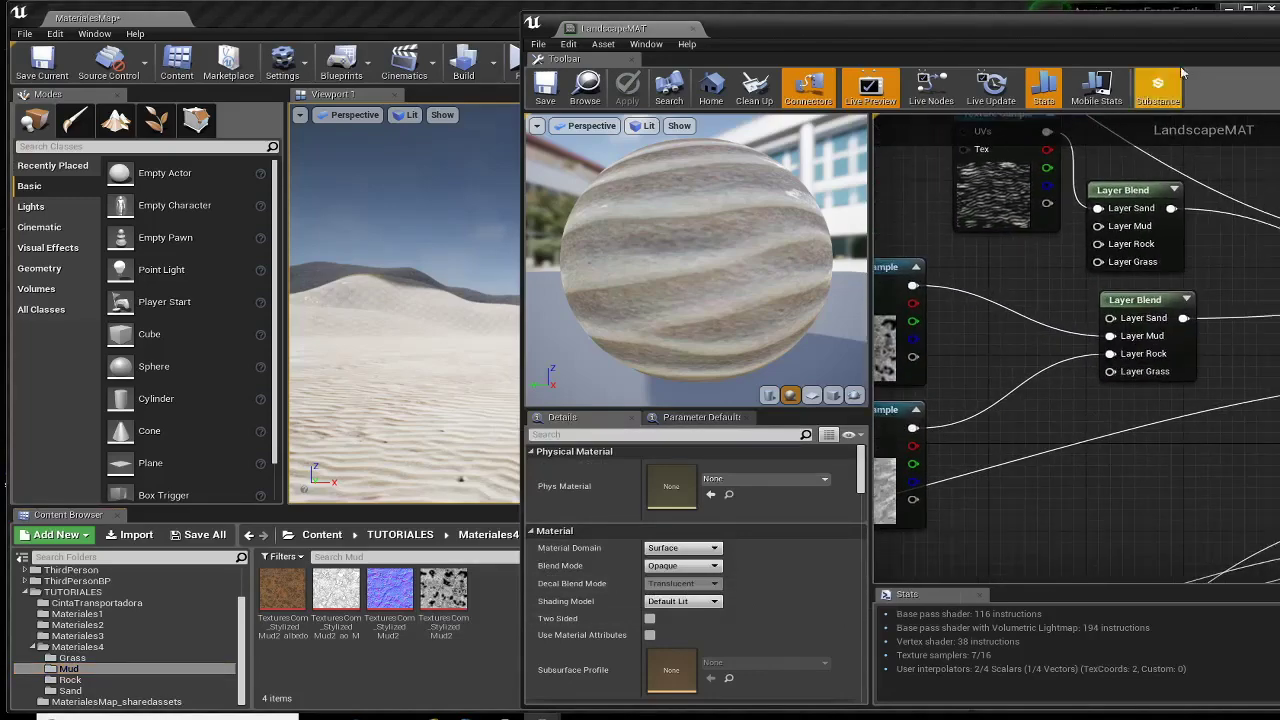
pyautogui.moveTo(1165, 30); pyautogui.dragTo(634, 20)
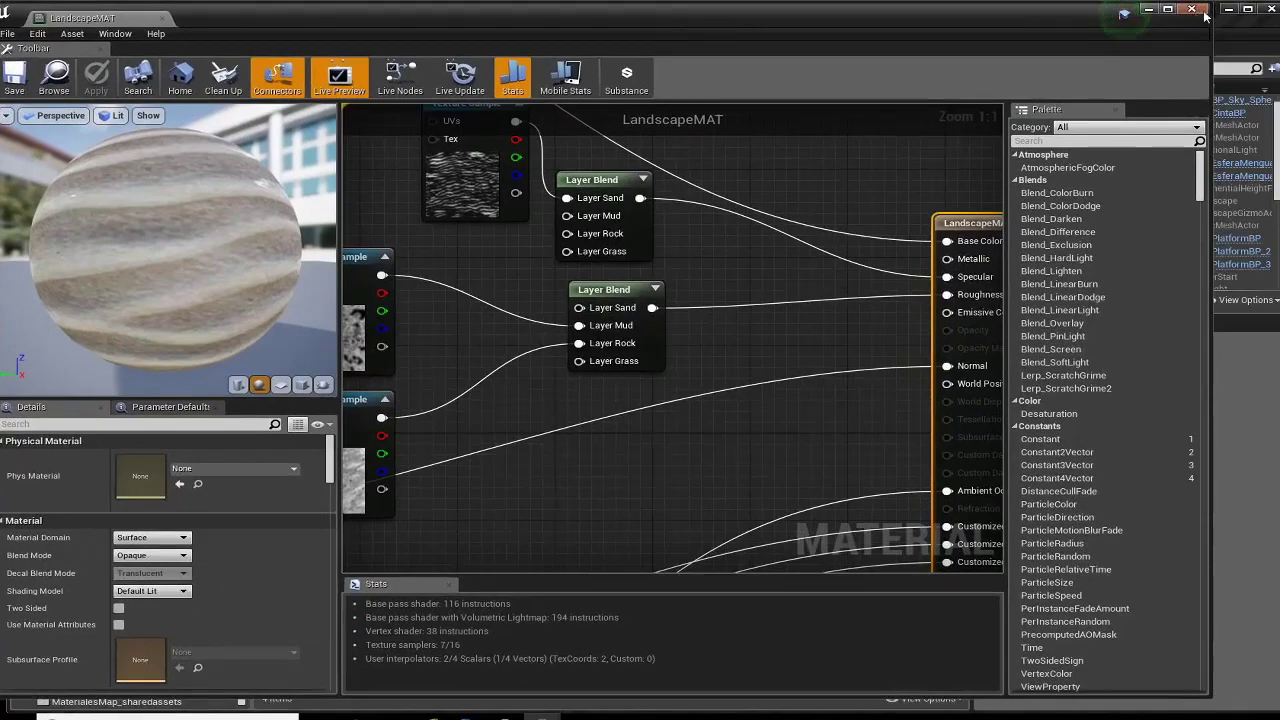
pyautogui.click(1203, 11)
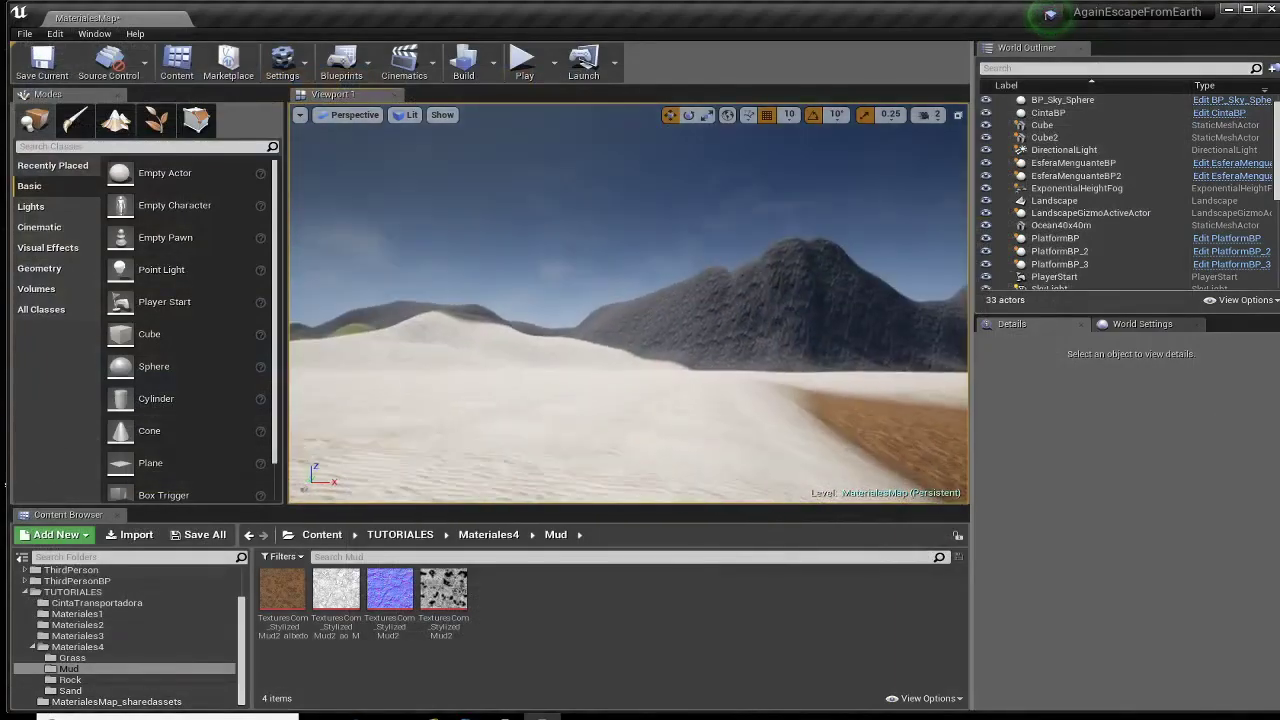
# Step: Play the level from another spot on the sand and run the character across the landscape to examine its layers
pyautogui.press('w')
pyautogui.moveTo(628, 303); pyautogui.dragTo(626, 372, button='right')
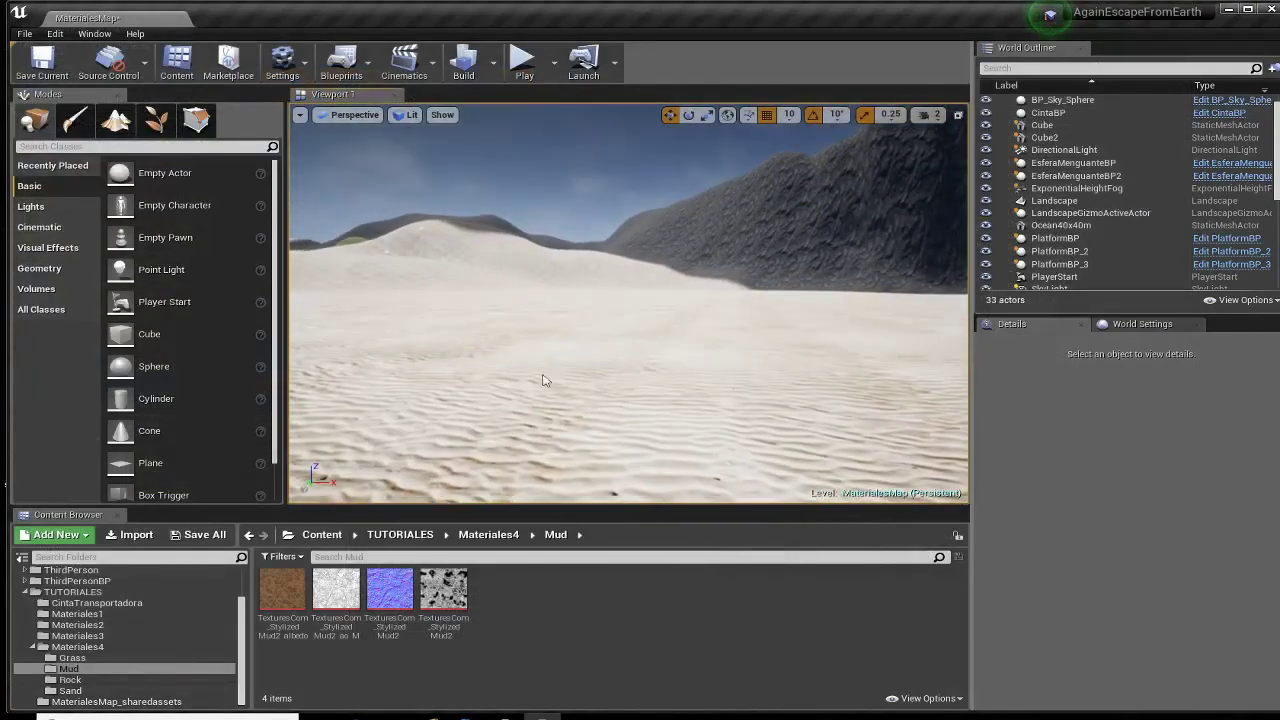
pyautogui.rightClick(543, 380)
pyautogui.click(611, 337)
pyautogui.press('w')
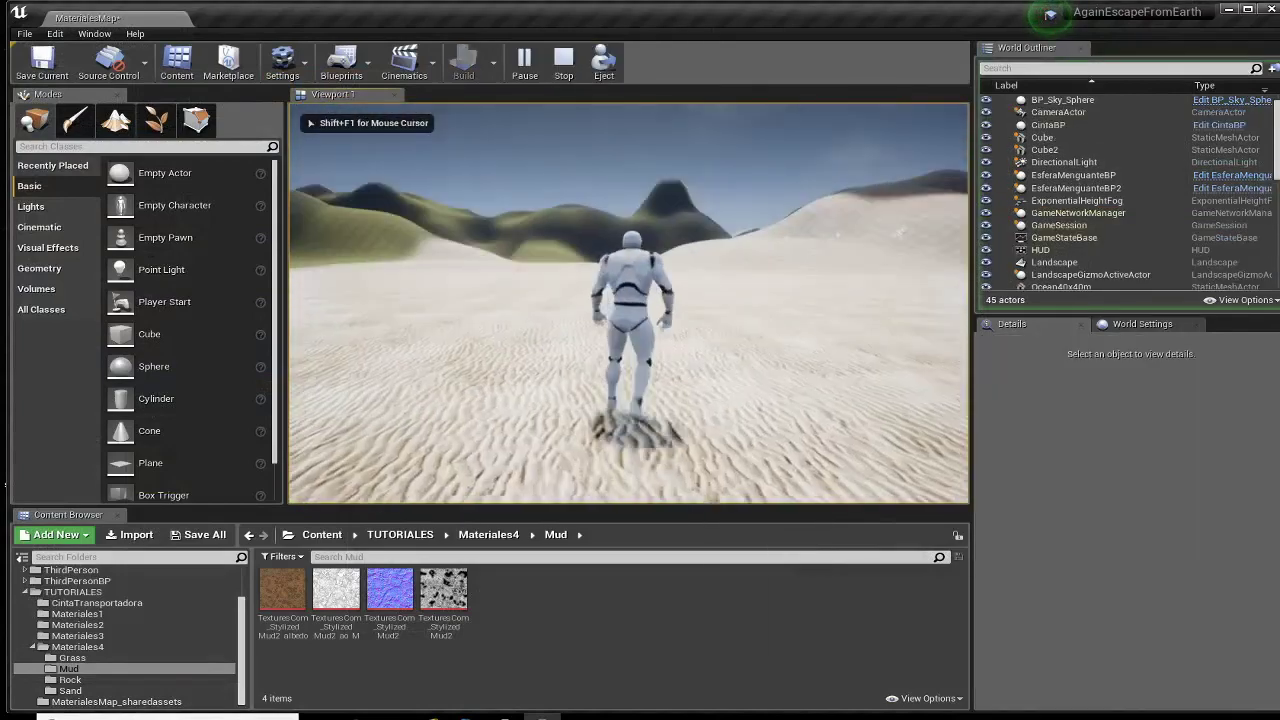
pyautogui.press('w')
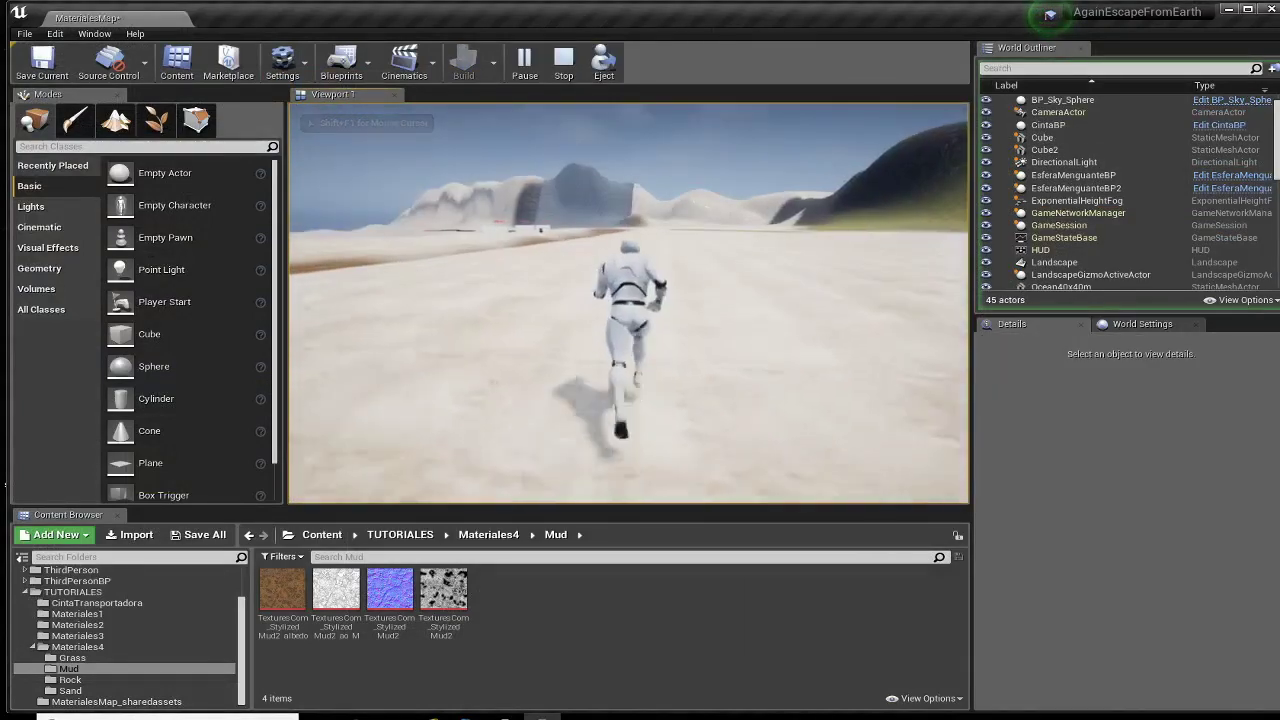